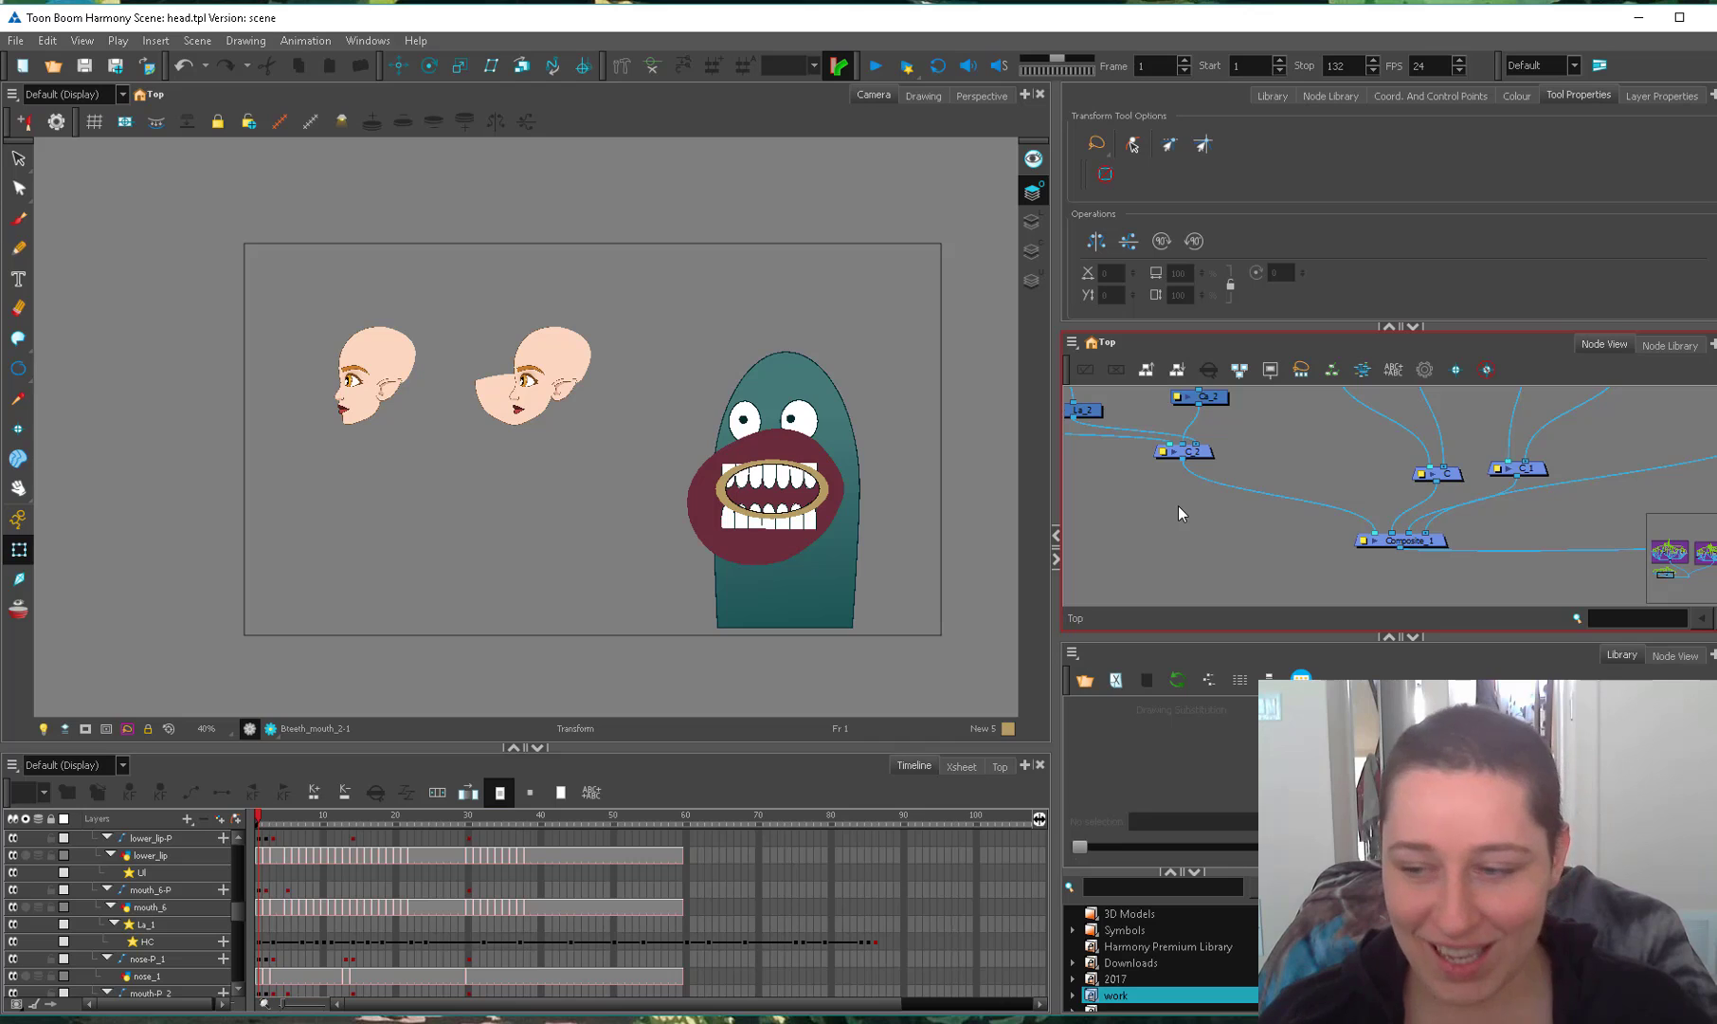
# Move the composite node that feeds the first input of Composite_1 slightly lower, and check the monster's mouth drawing.
pyautogui.moveTo(1185, 451); pyautogui.dragTo(1174, 471)
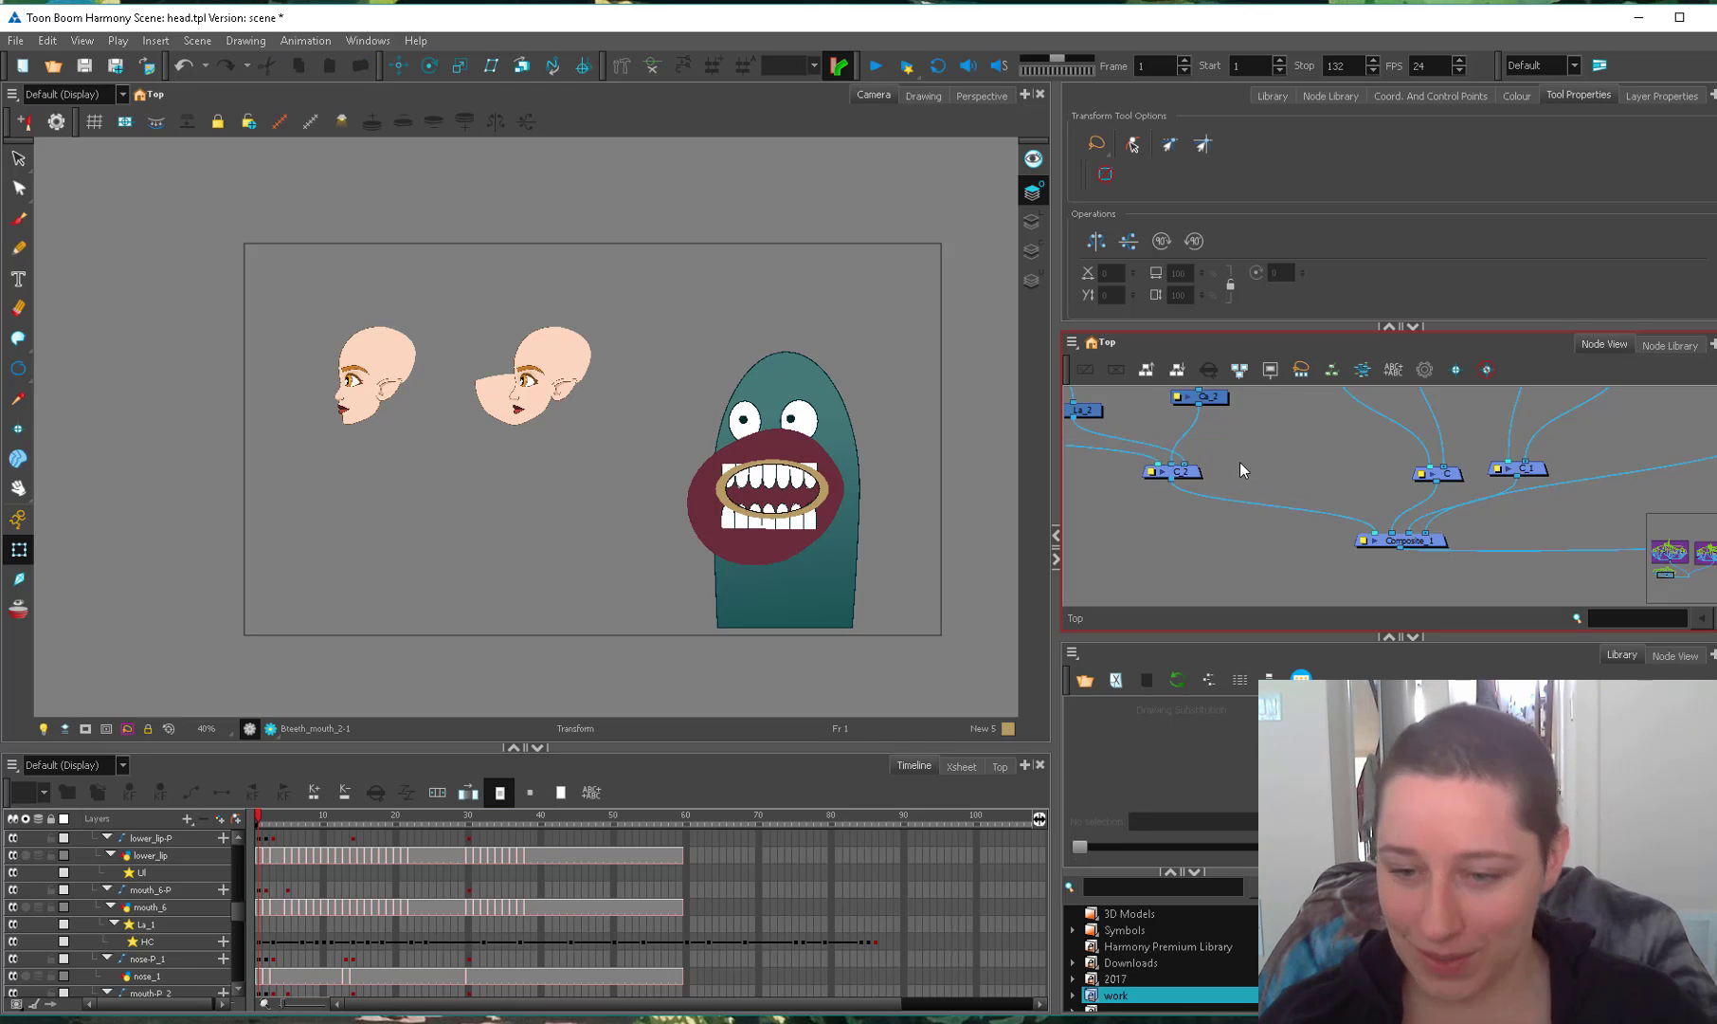
pyautogui.click(813, 526)
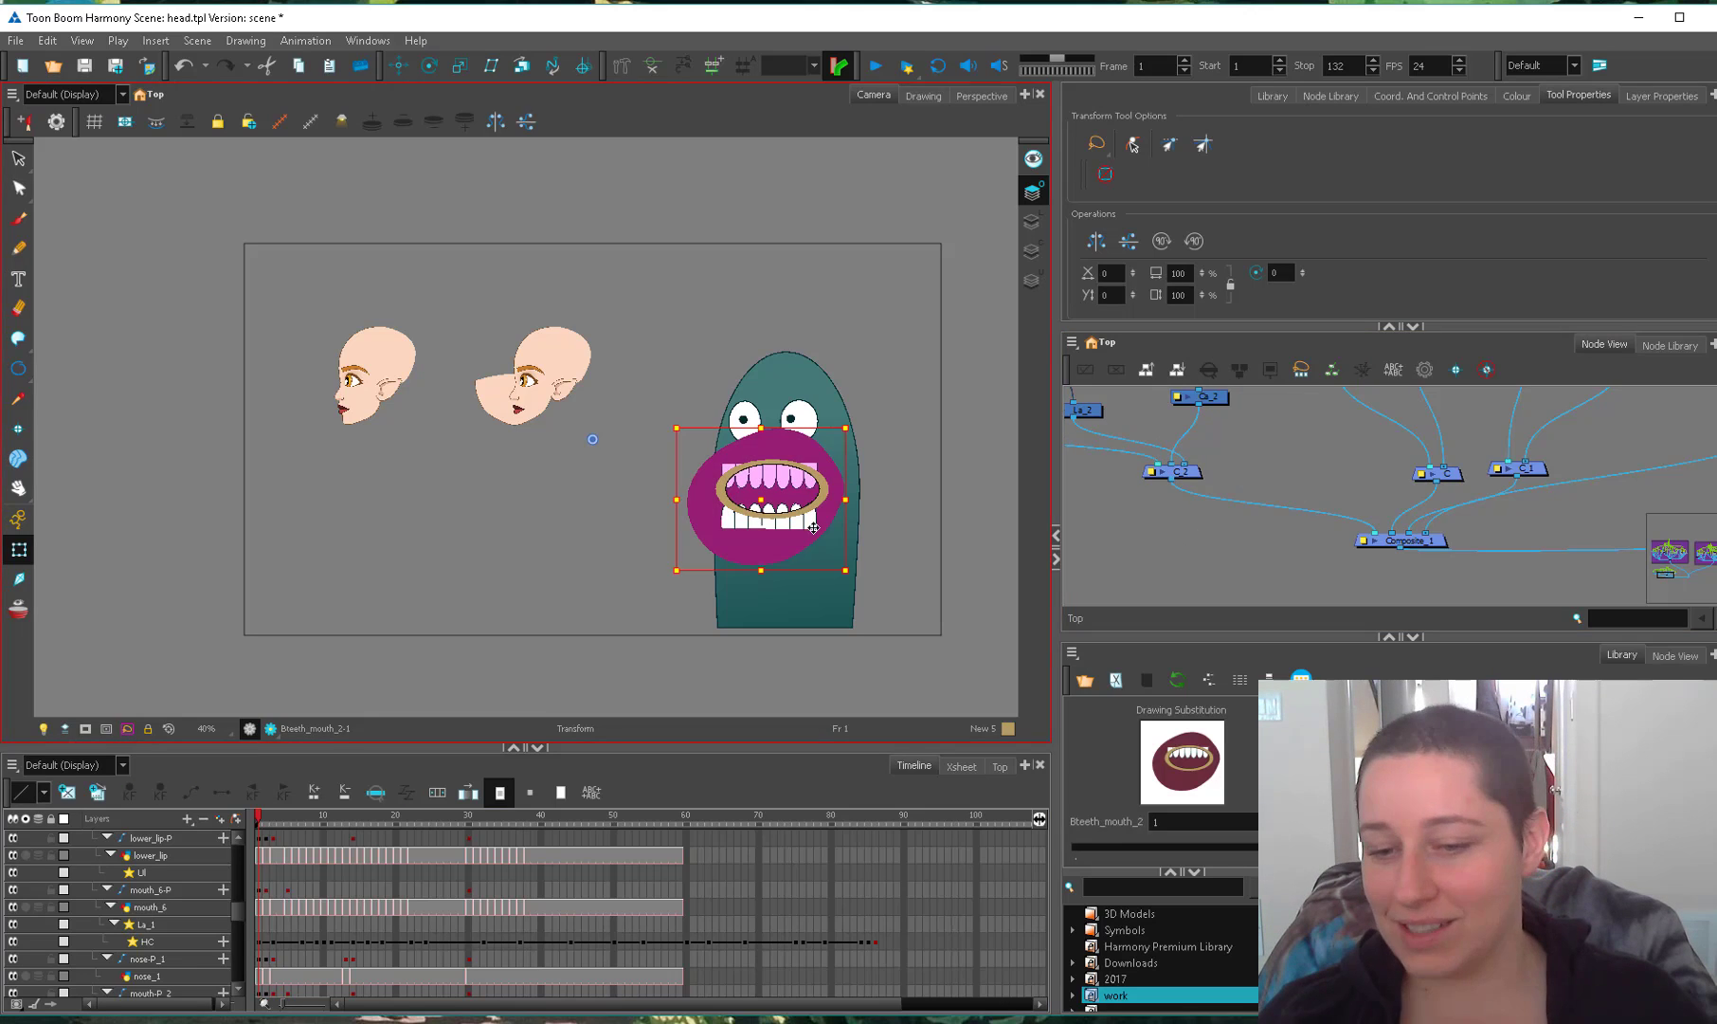
pyautogui.click(1130, 524)
pyautogui.scroll(-3, 1301, 516)
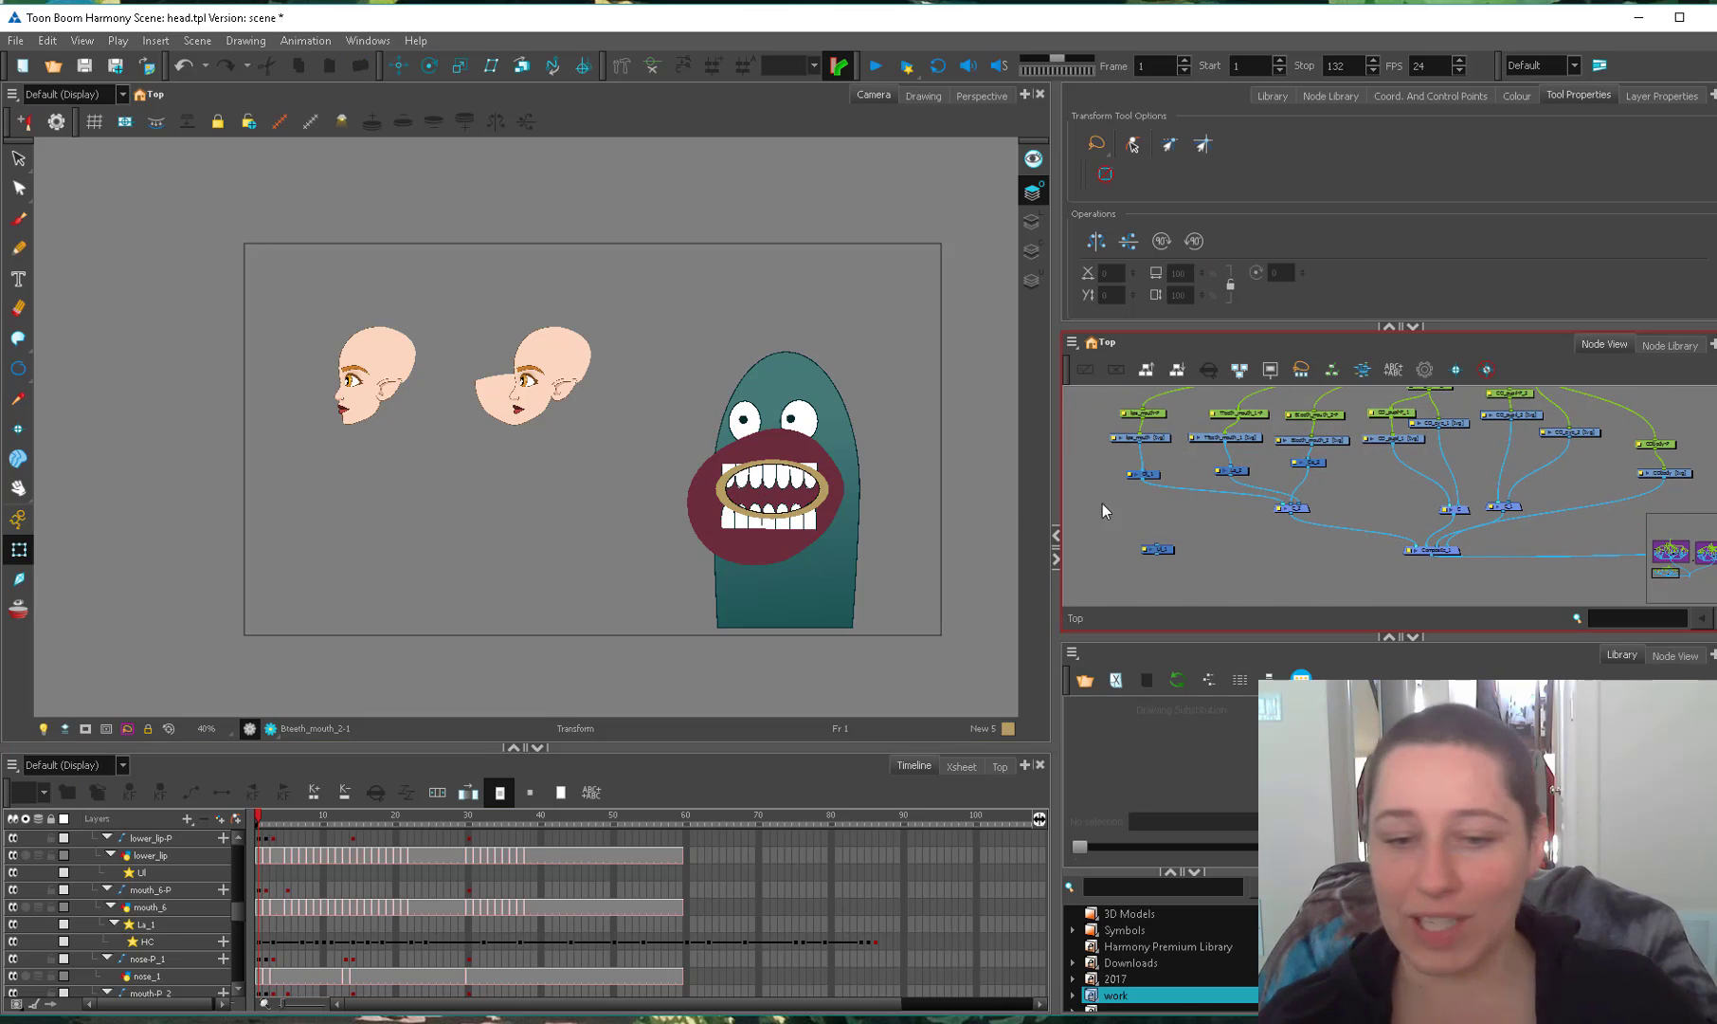
# View the two profile heads up close and examine the first head's jaw over the opening frames.
pyautogui.press('2')
pyautogui.press('2')
pyautogui.moveTo(565, 533); pyautogui.dragTo(626, 557)
pyautogui.press('2')
pyautogui.press('2')
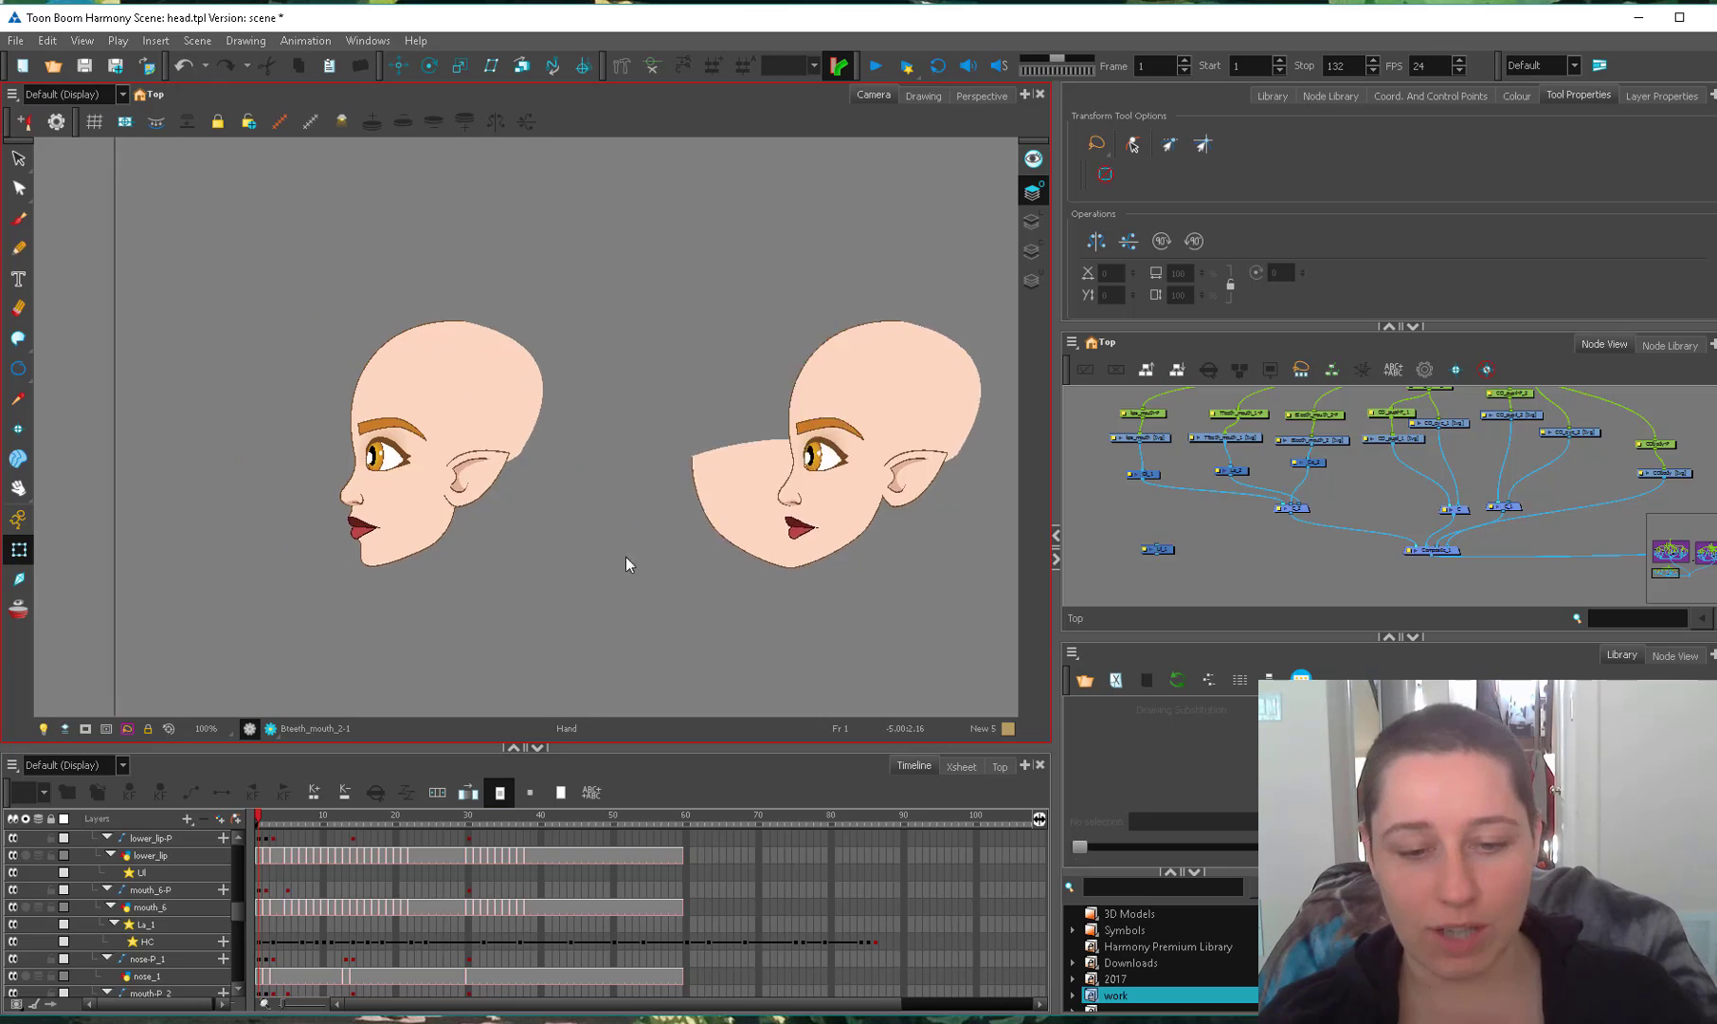
pyautogui.press('2')
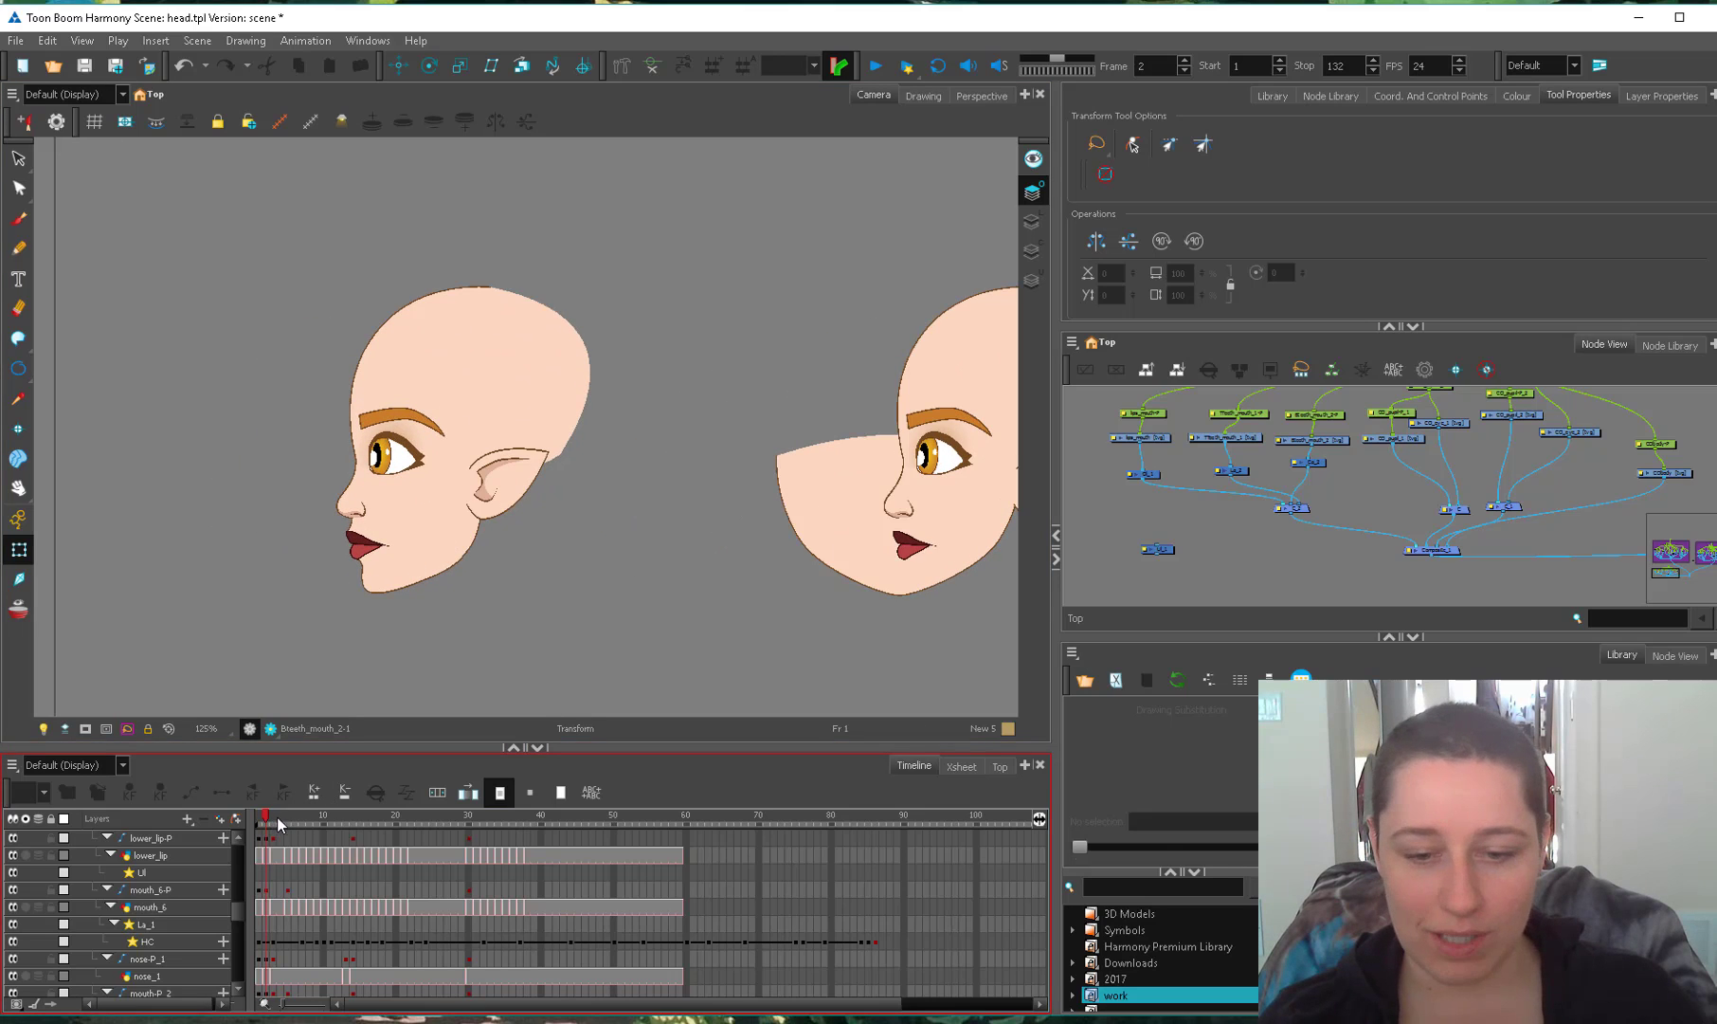
pyautogui.click(277, 821)
pyautogui.click(508, 554)
pyautogui.moveTo(272, 821); pyautogui.dragTo(258, 821)
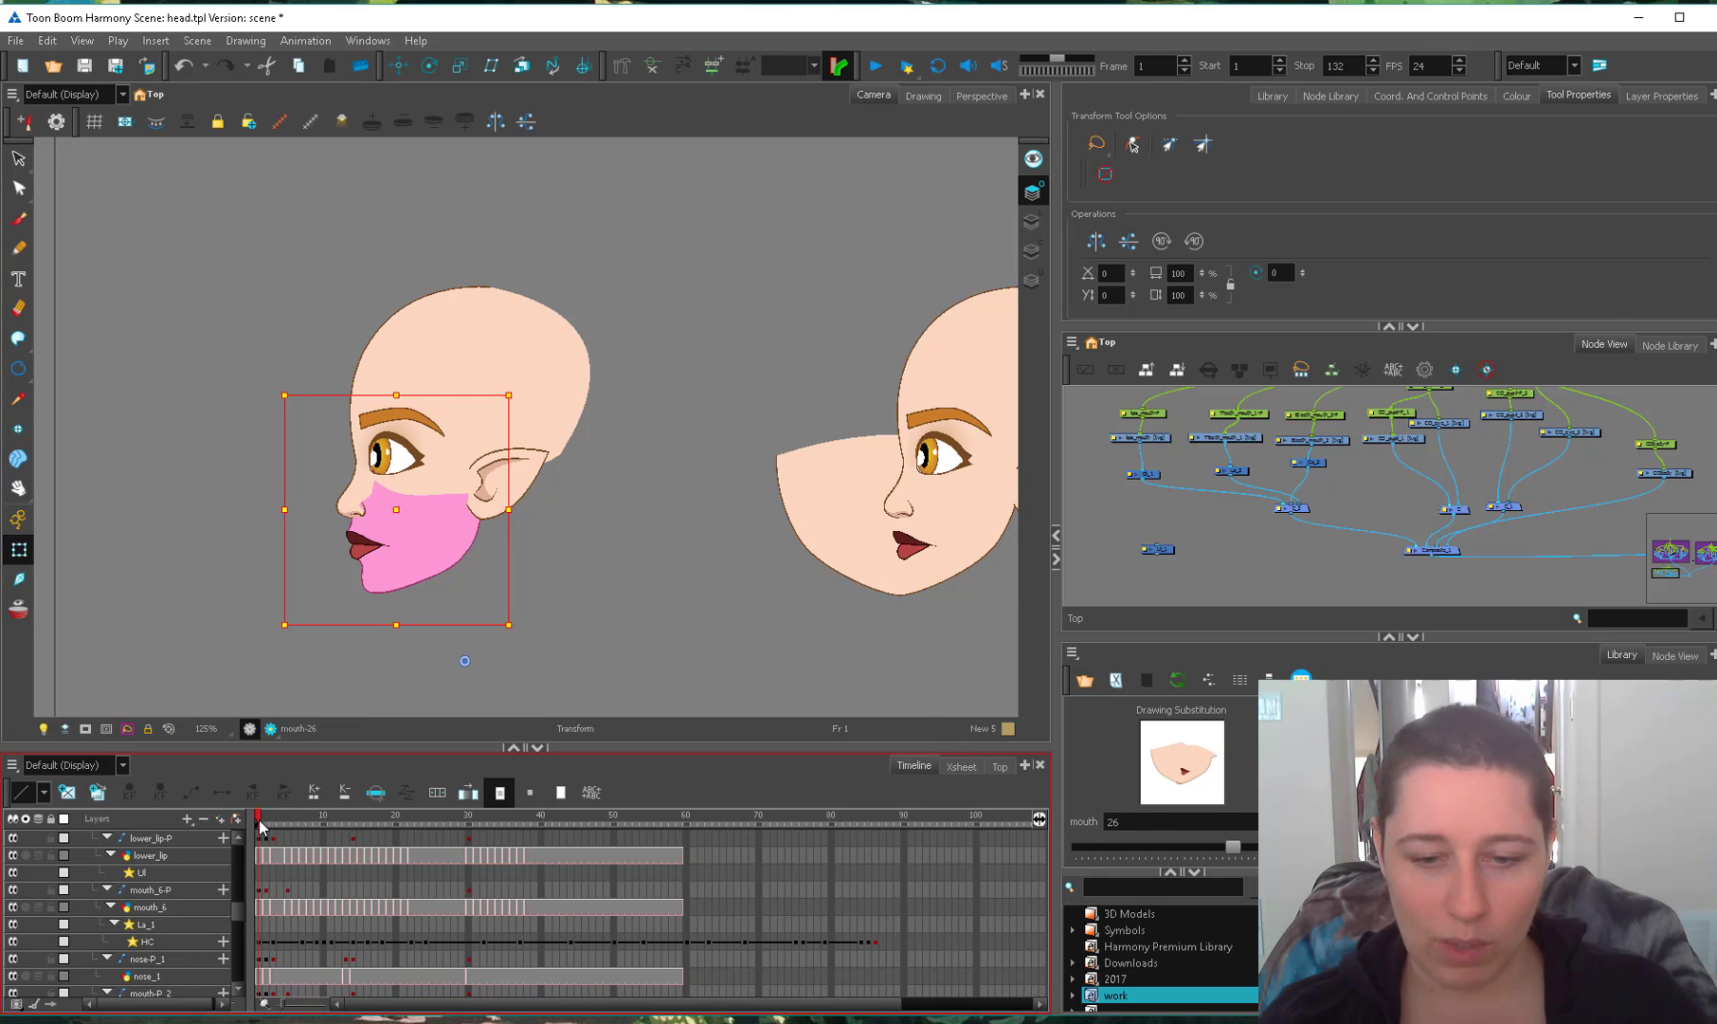
pyautogui.click(449, 600)
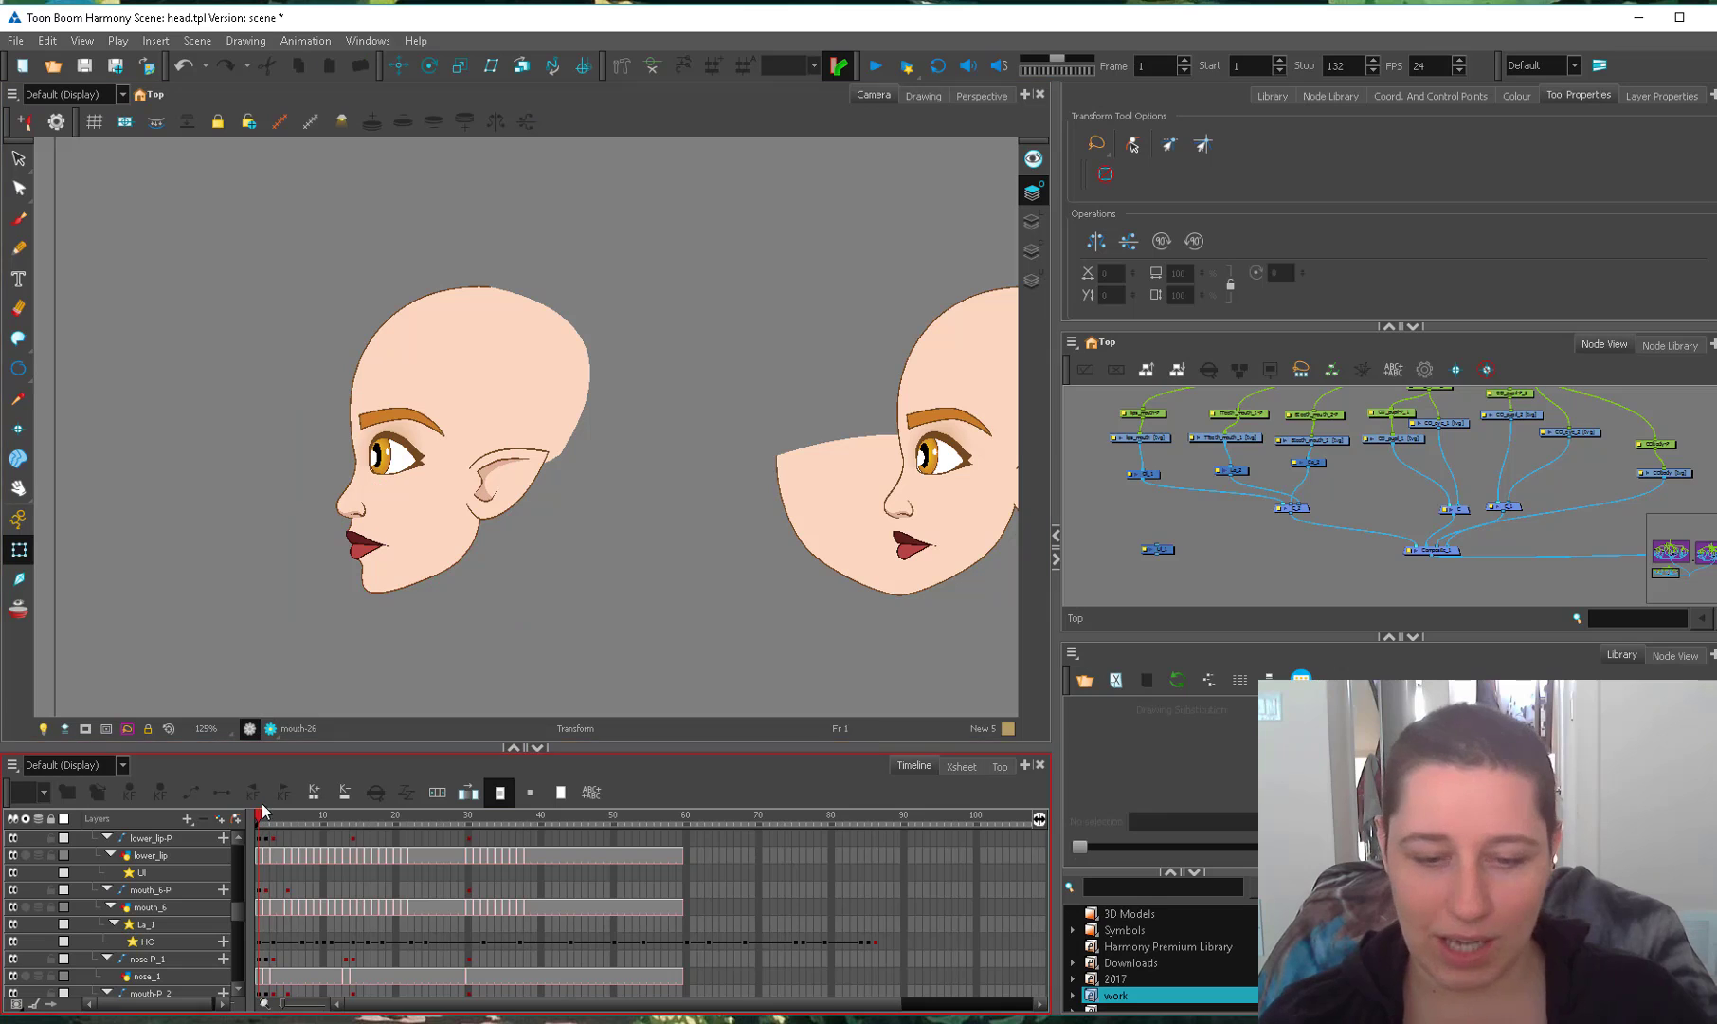
# Locate the first profile head's jaw in the node network and inspect its parent peg with the Transform tool at frame 1.
pyautogui.click(371, 499)
pyautogui.press('o')
pyautogui.scroll(4, 1431, 540)
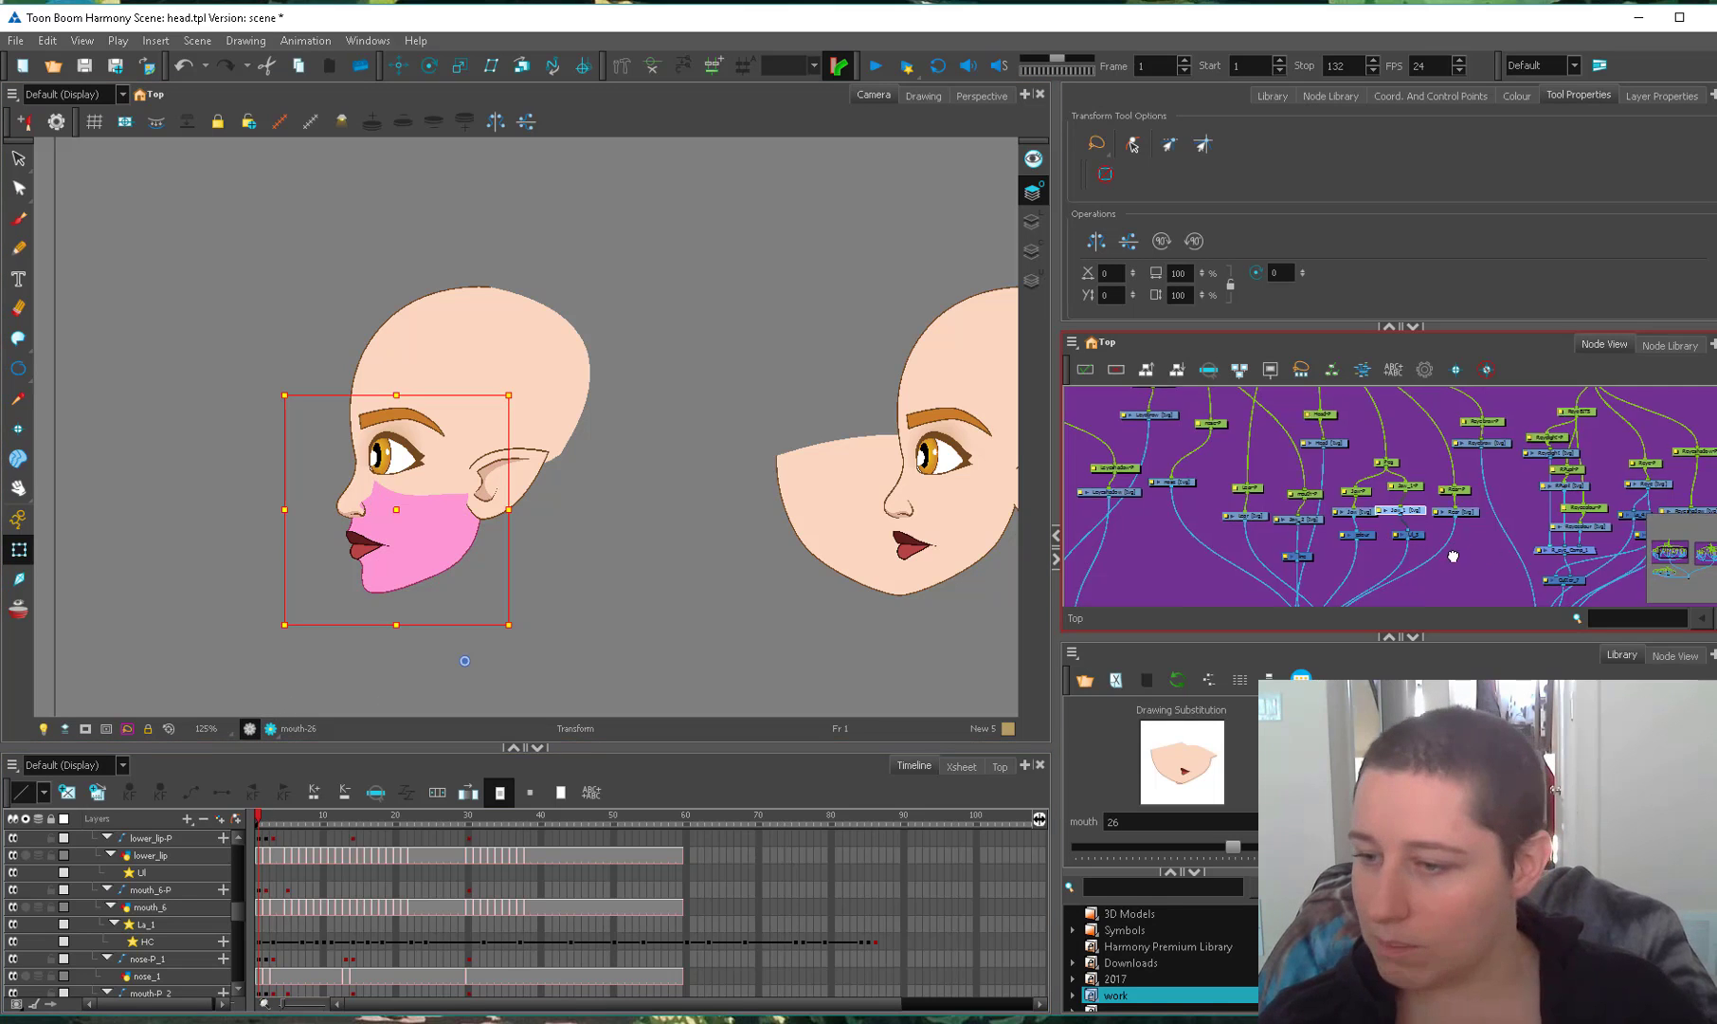
pyautogui.click(548, 568)
pyautogui.hotkey('alt', 's')
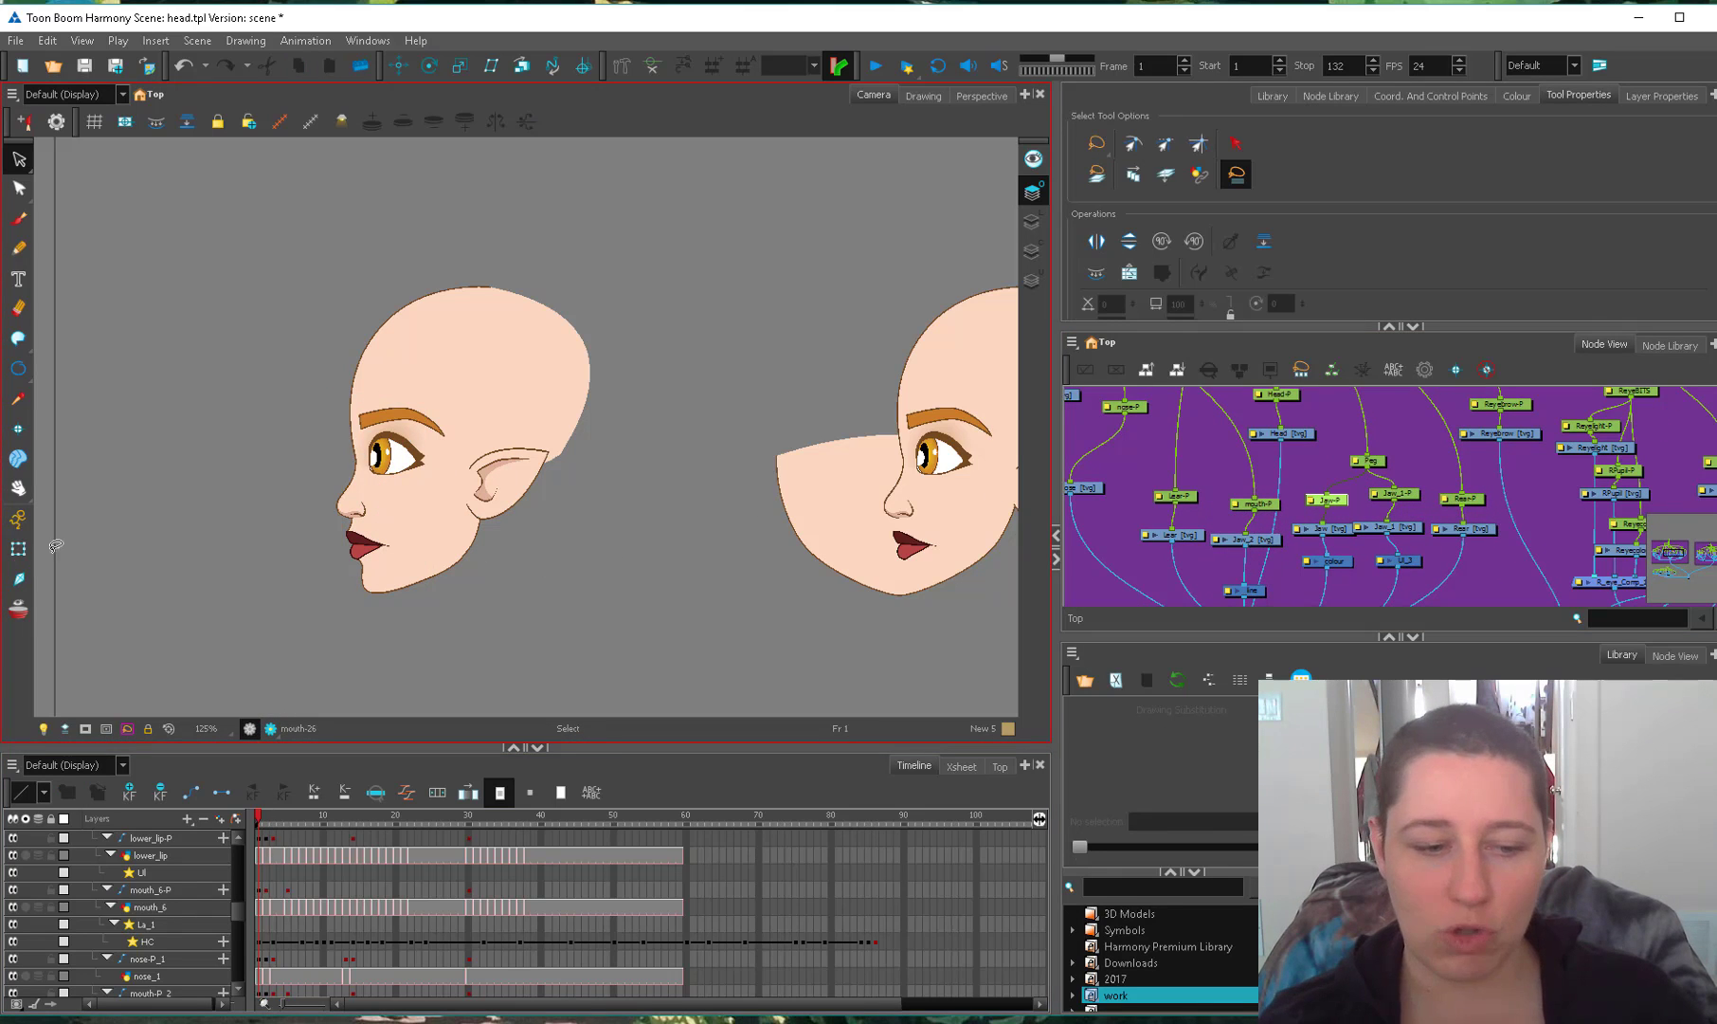
pyautogui.click(18, 547)
pyautogui.click(350, 559)
pyautogui.scroll(1, 351, 559)
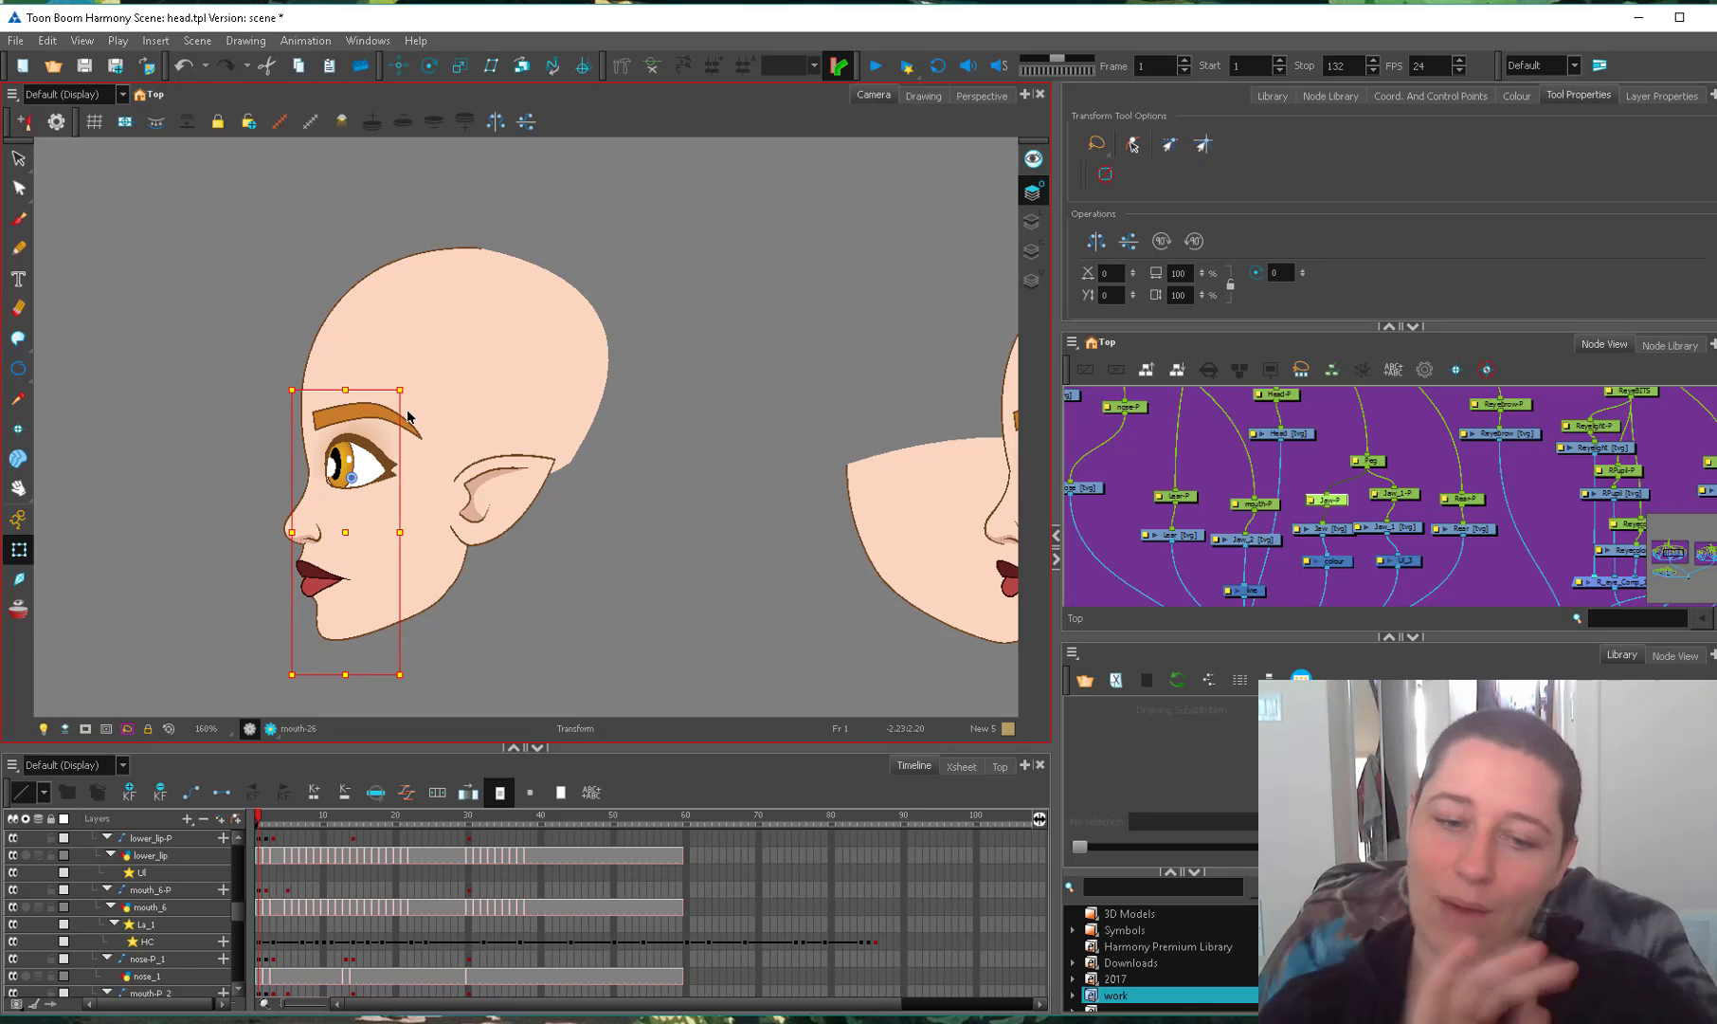
pyautogui.moveTo(292, 818); pyautogui.dragTo(256, 833)
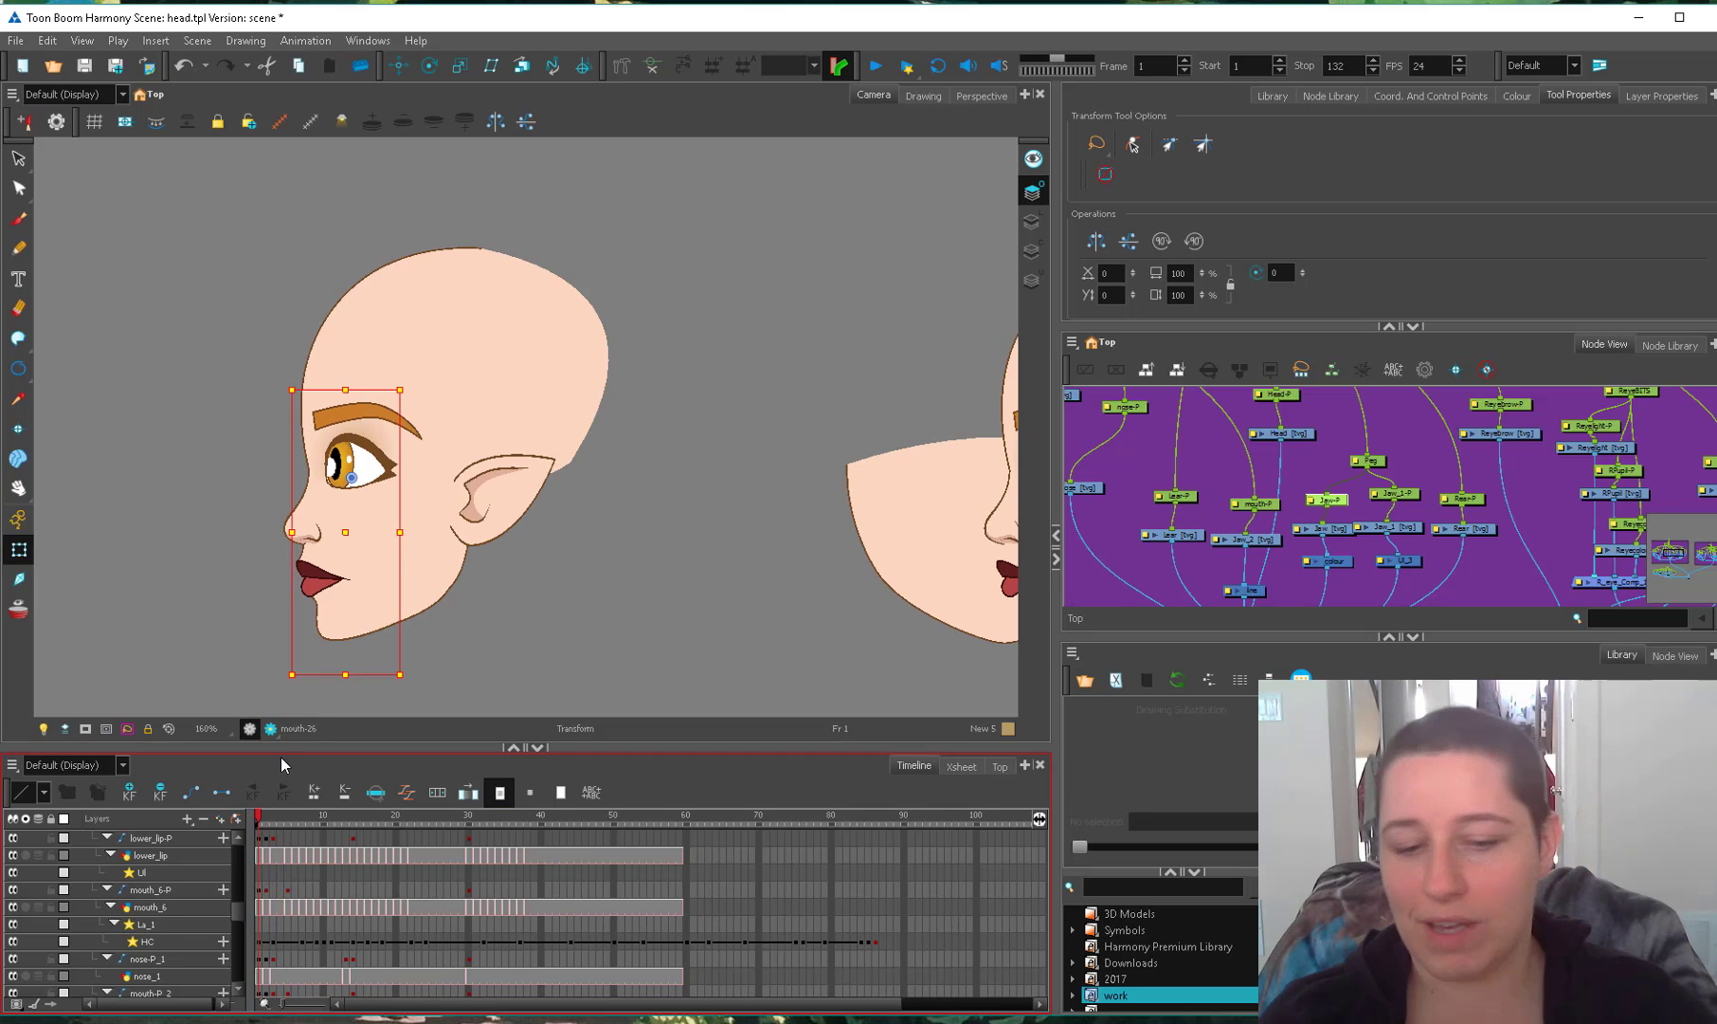
# Examine the profile head's Jaw_1 and Jaw_2 drawings and the Jaw_1-P peg to see which face parts each covers.
pyautogui.click(1344, 505)
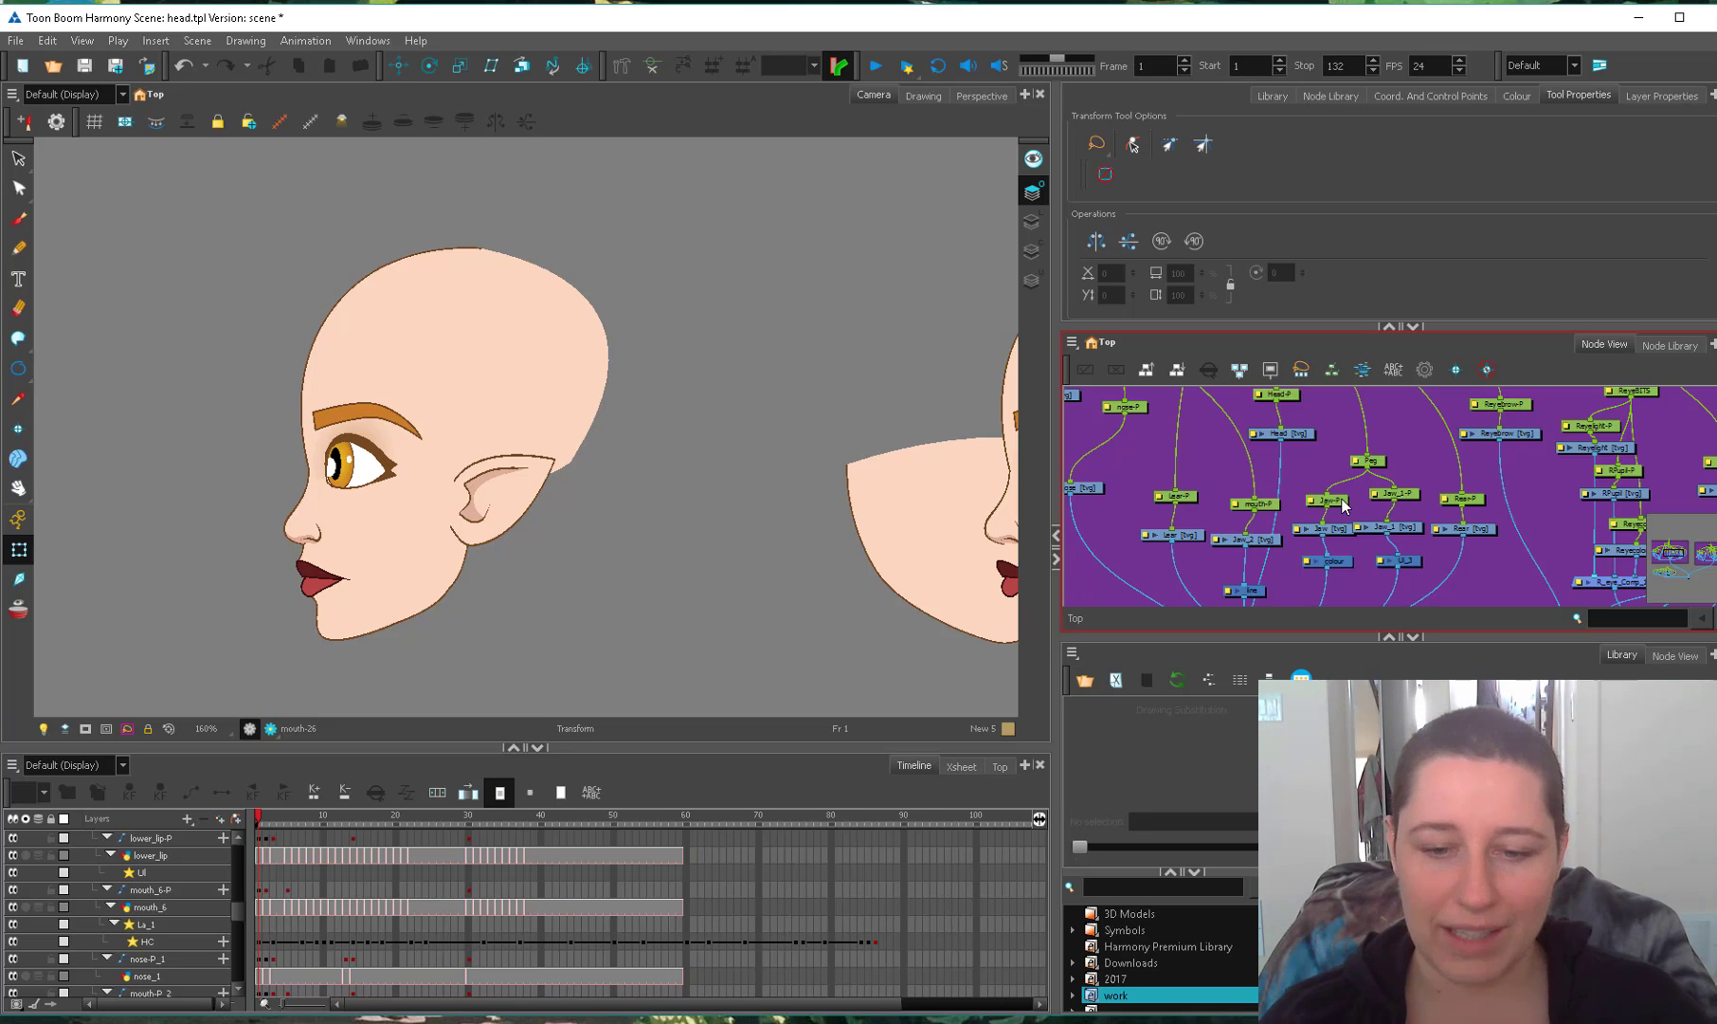
pyautogui.click(427, 633)
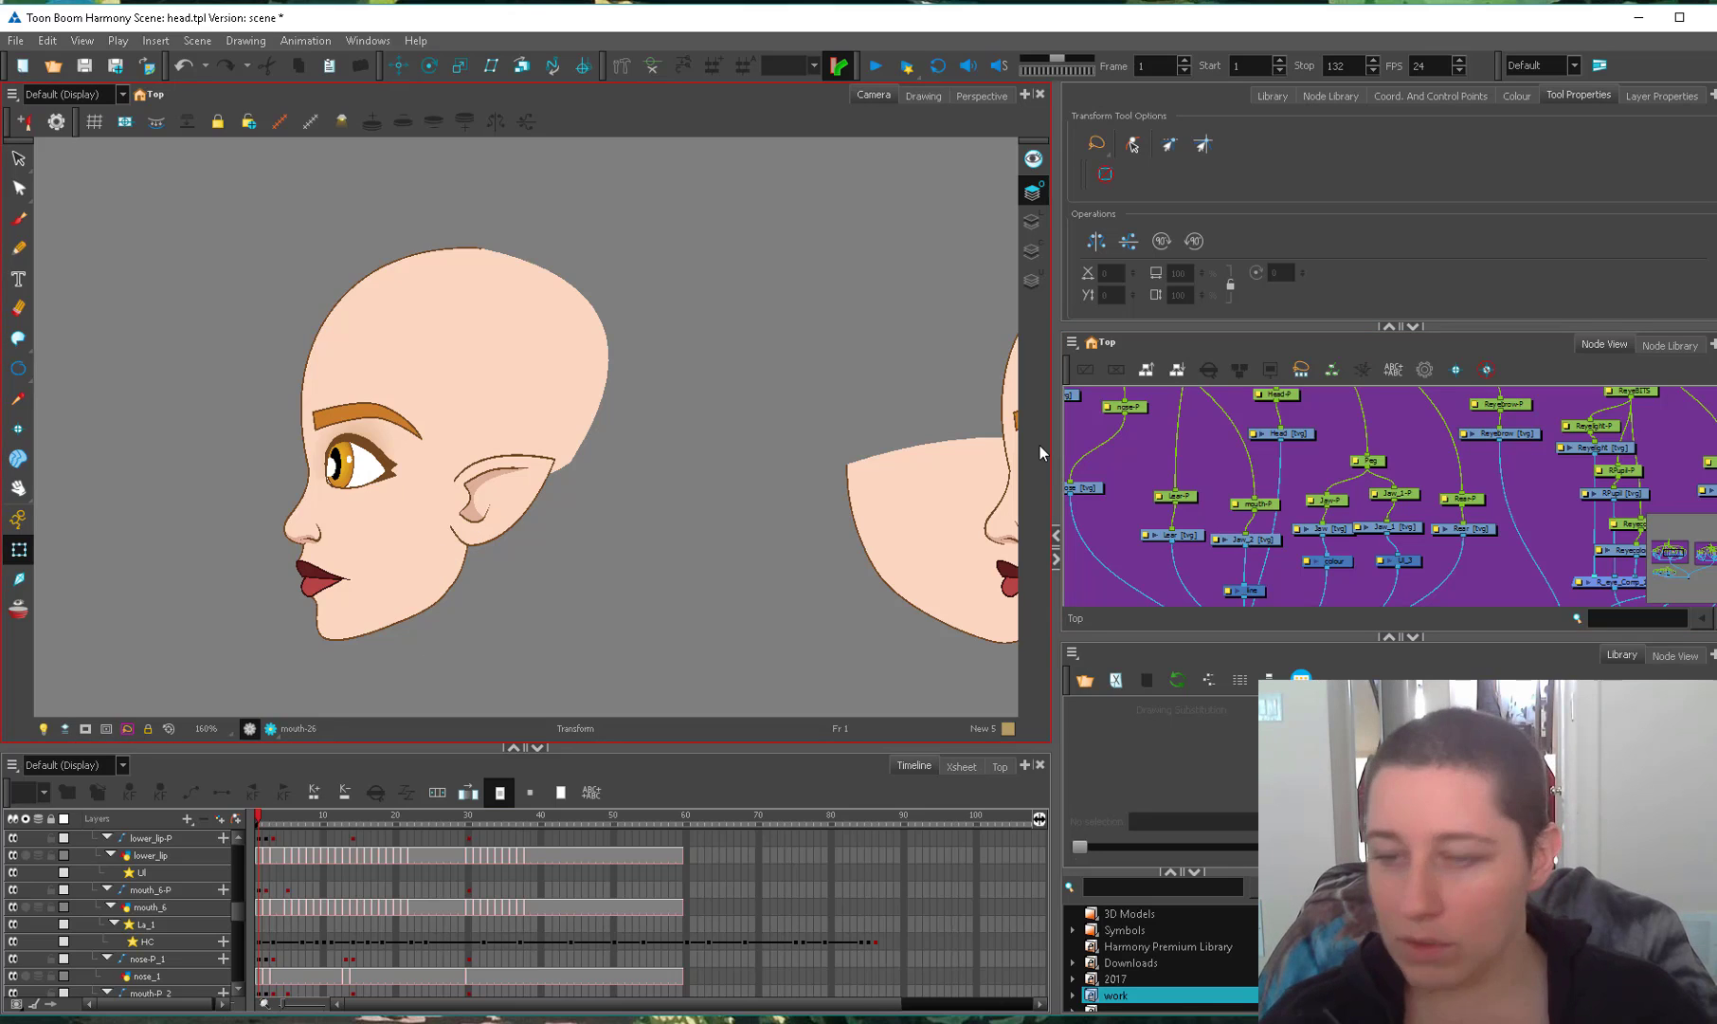
pyautogui.click(1391, 521)
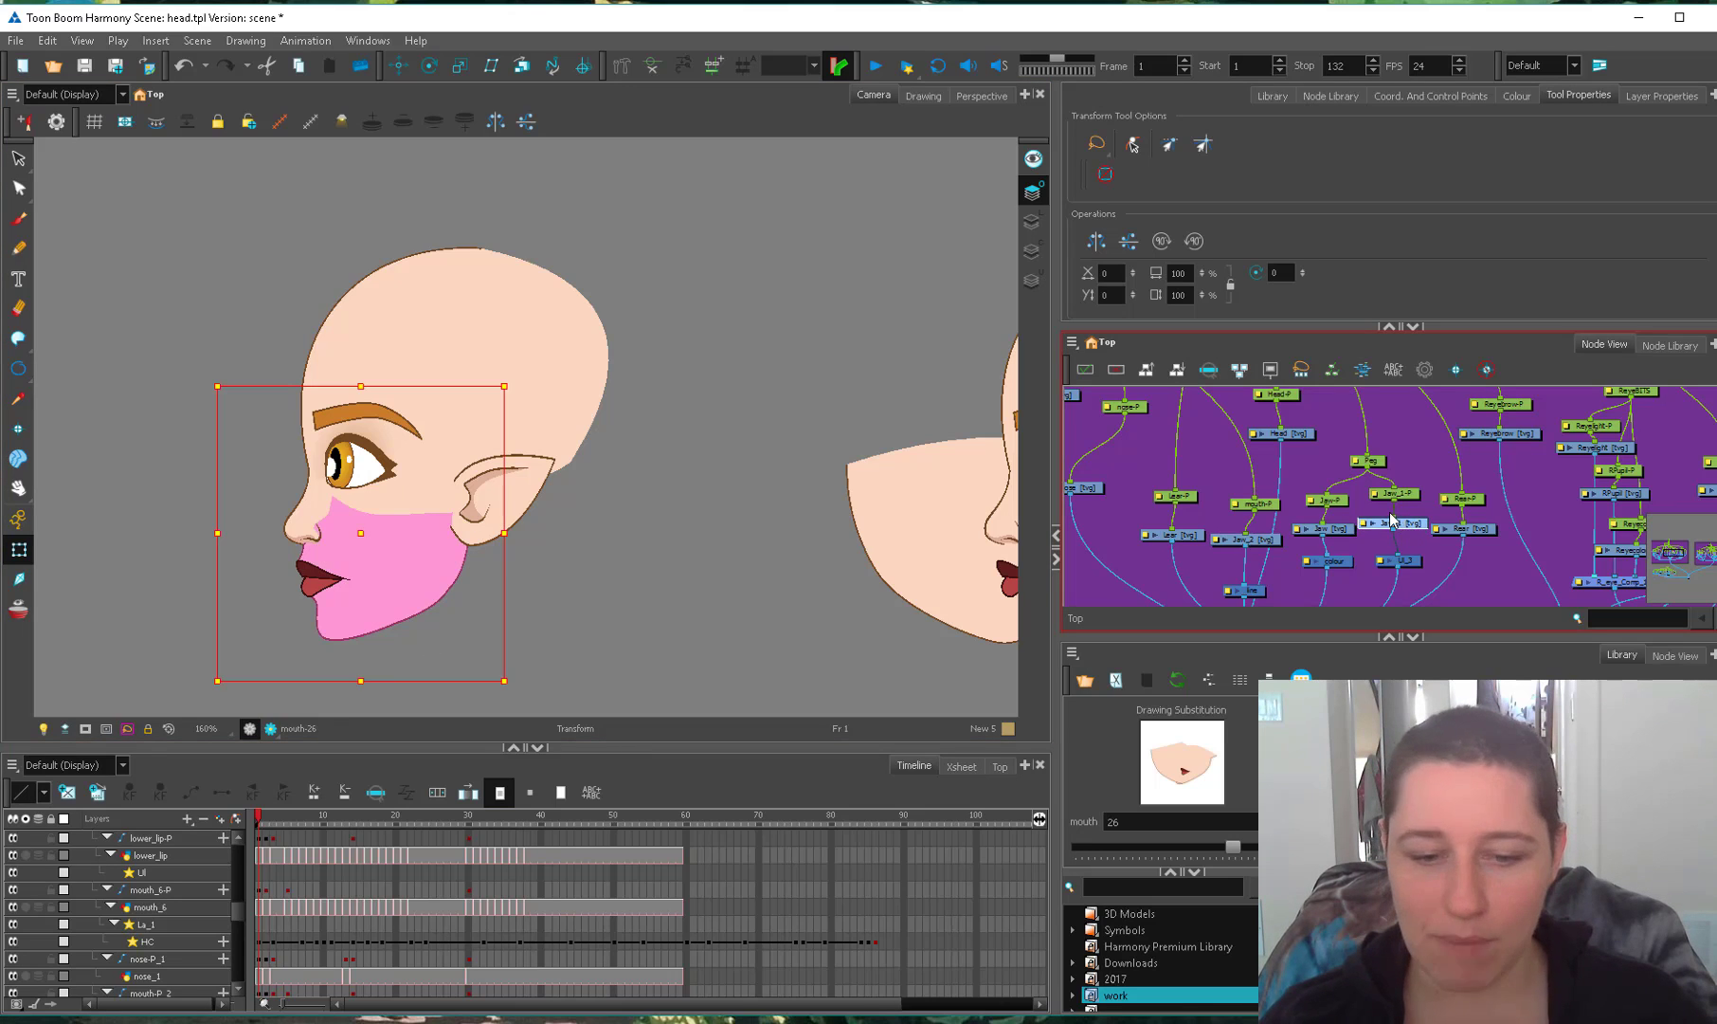
pyautogui.click(404, 643)
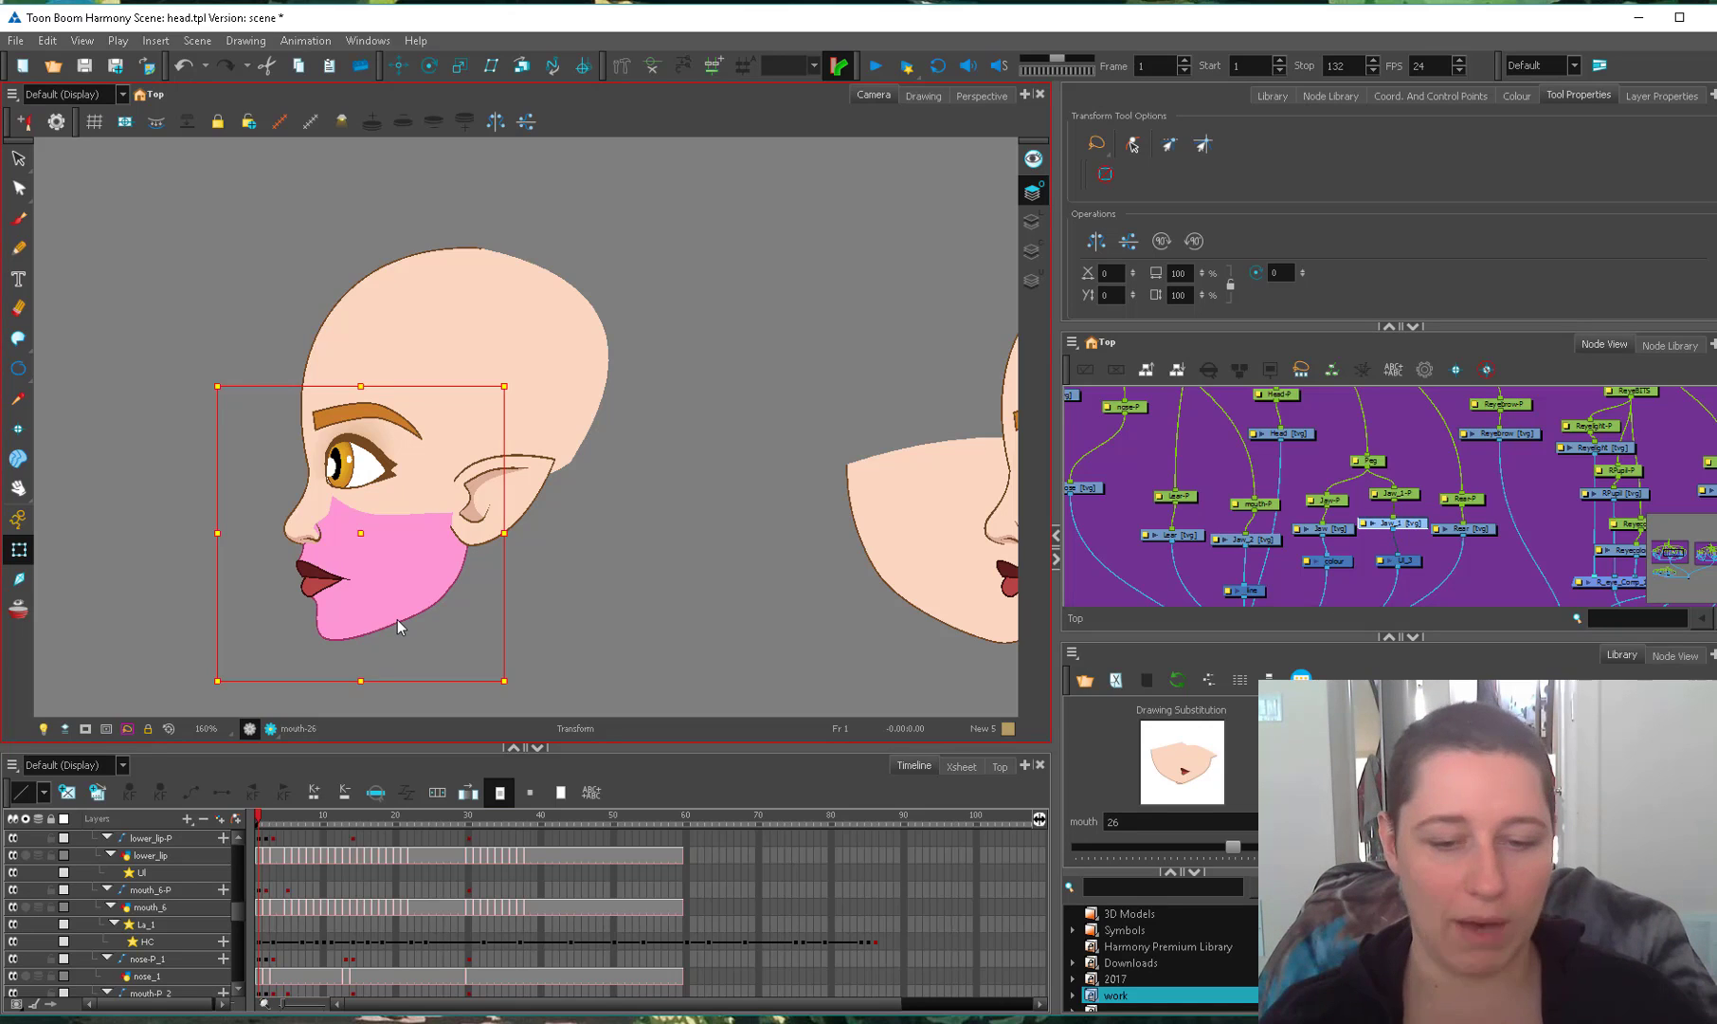
pyautogui.click(320, 575)
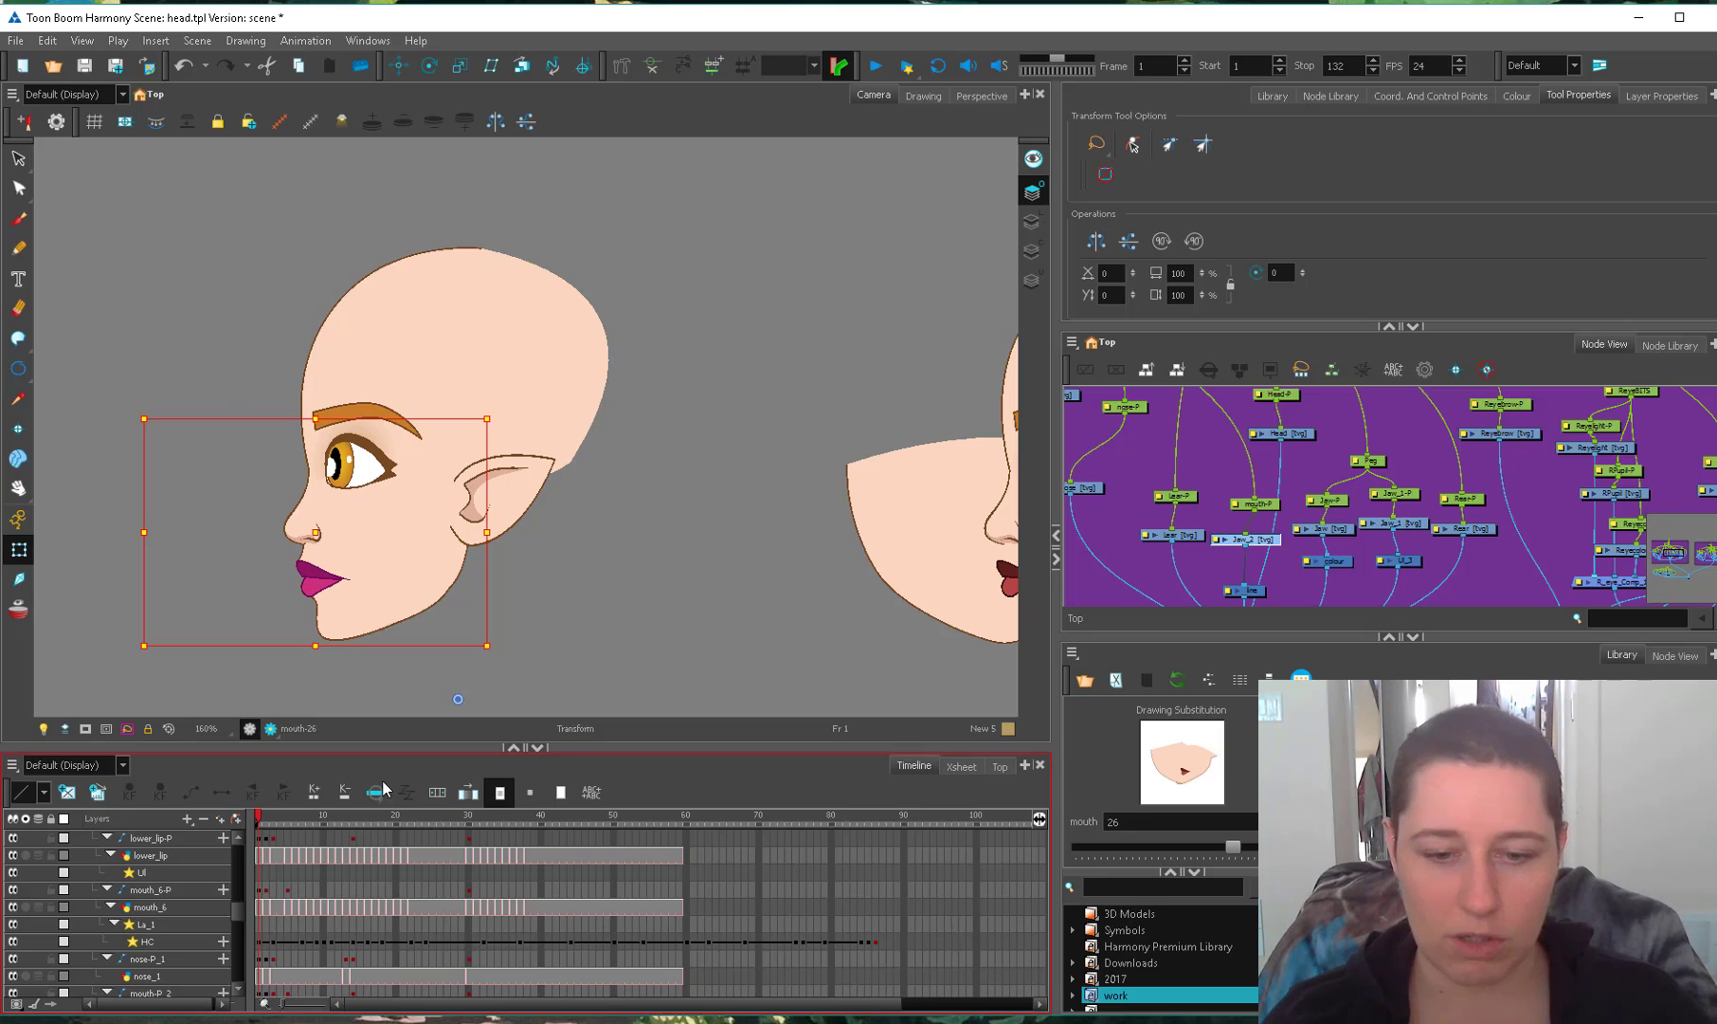
pyautogui.click(1392, 497)
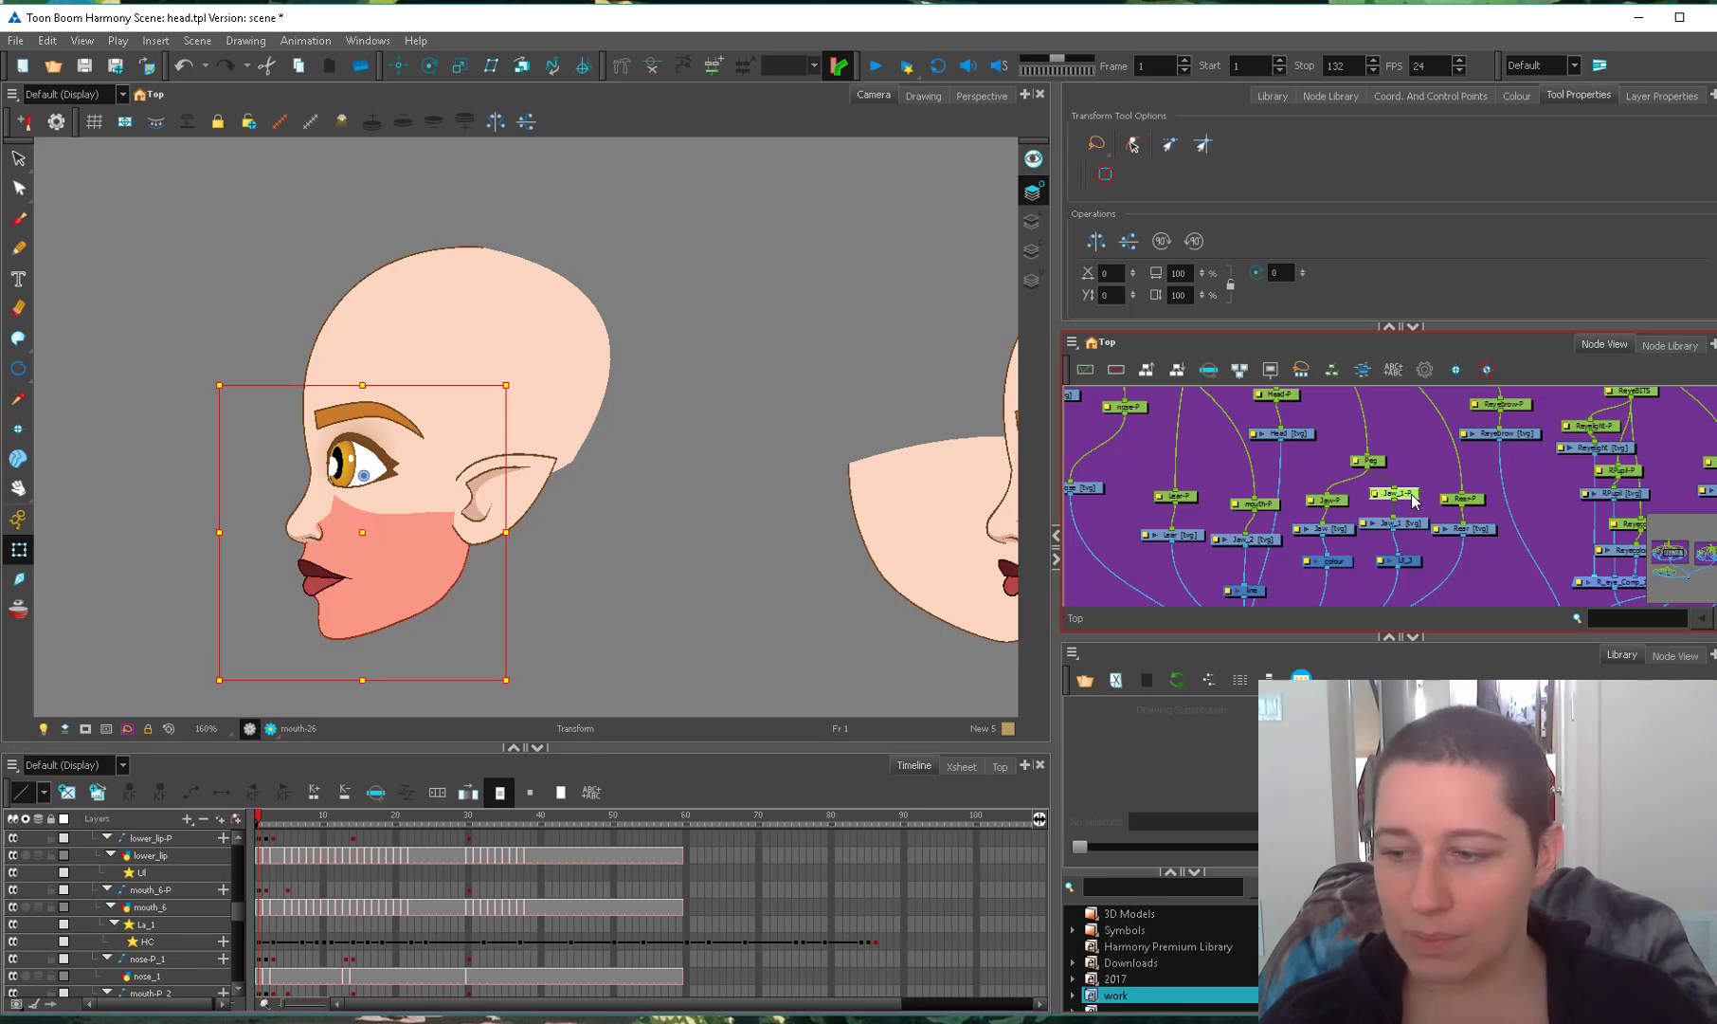
# Go to frame 3 and inspect which parts of the front-facing head belong to Jaw-P, Jaw_1 and Jaw_2.
pyautogui.click(1332, 502)
pyautogui.press('.')
pyautogui.press('.')
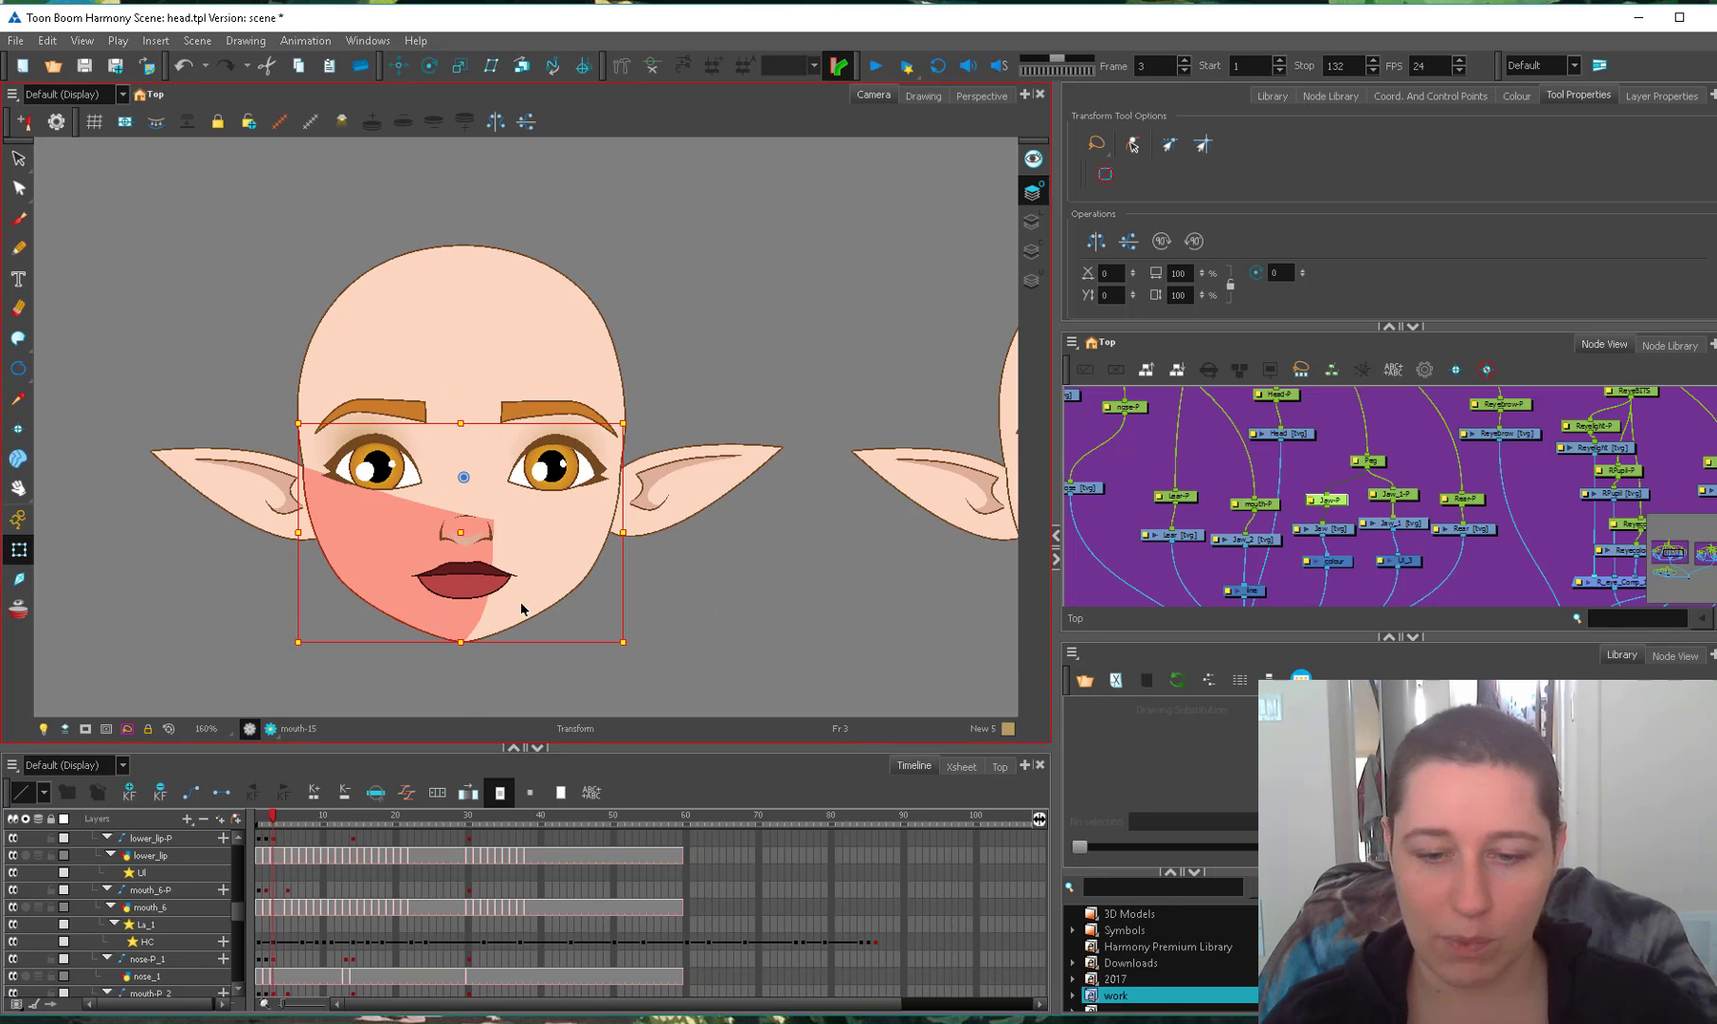
pyautogui.click(521, 609)
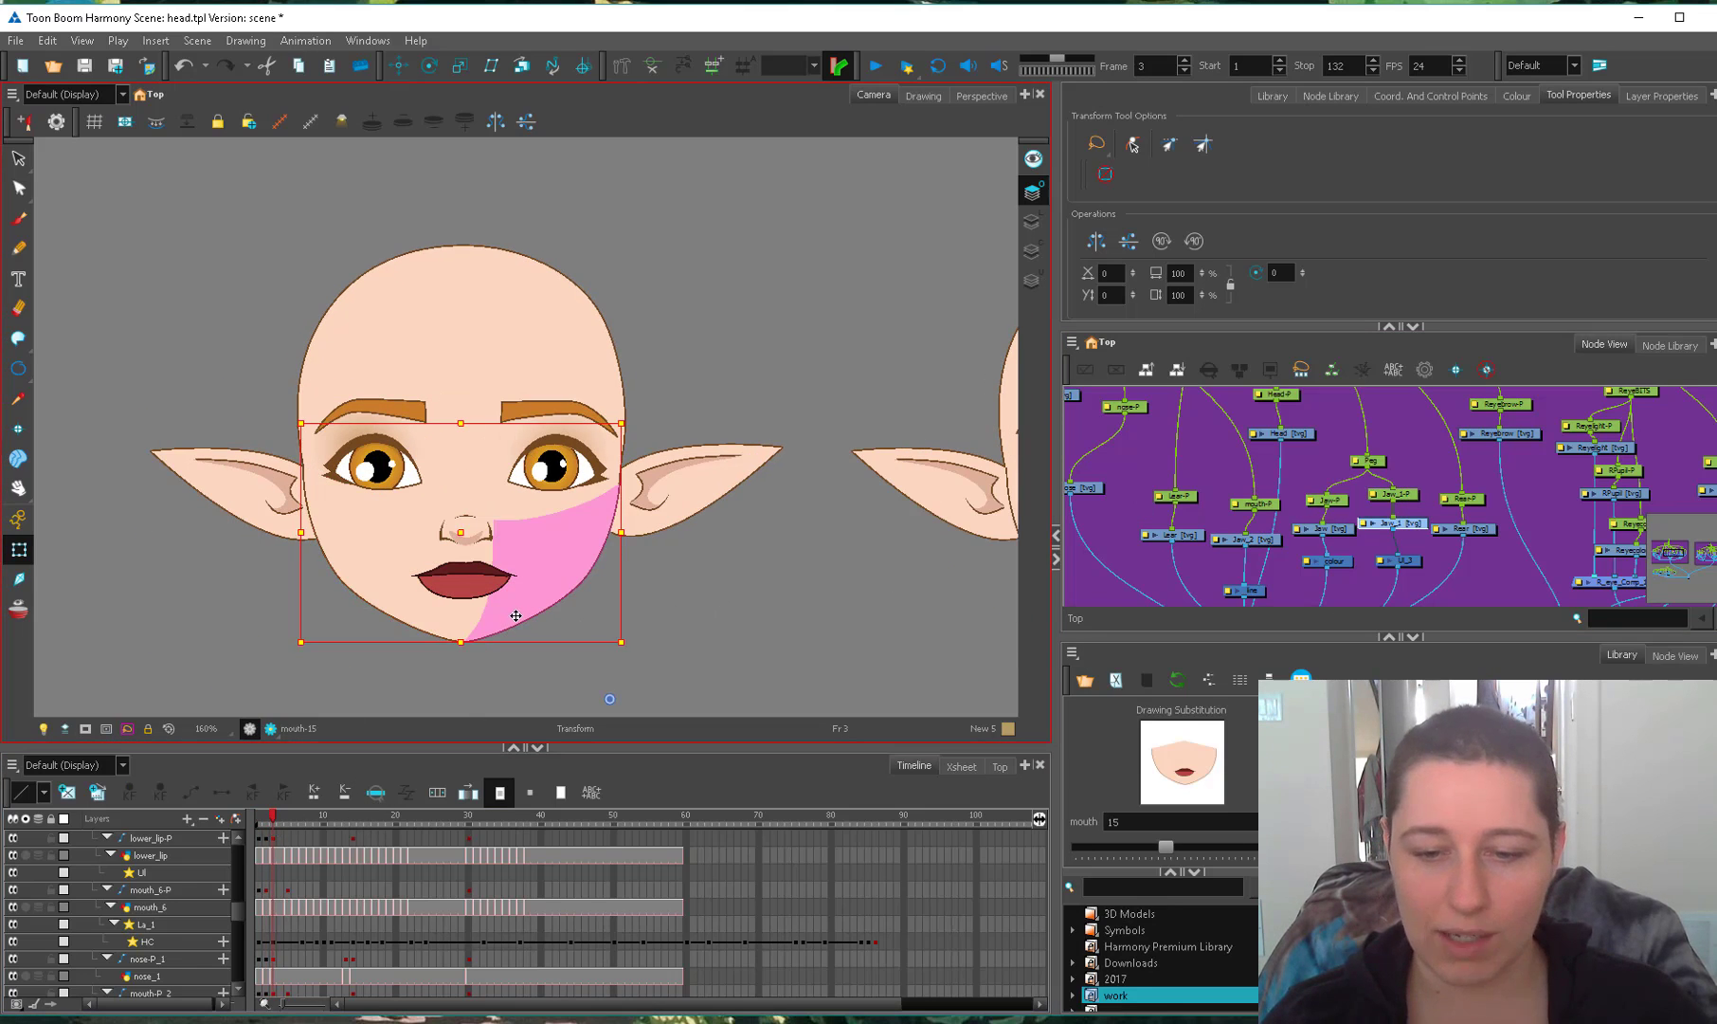
pyautogui.click(1270, 538)
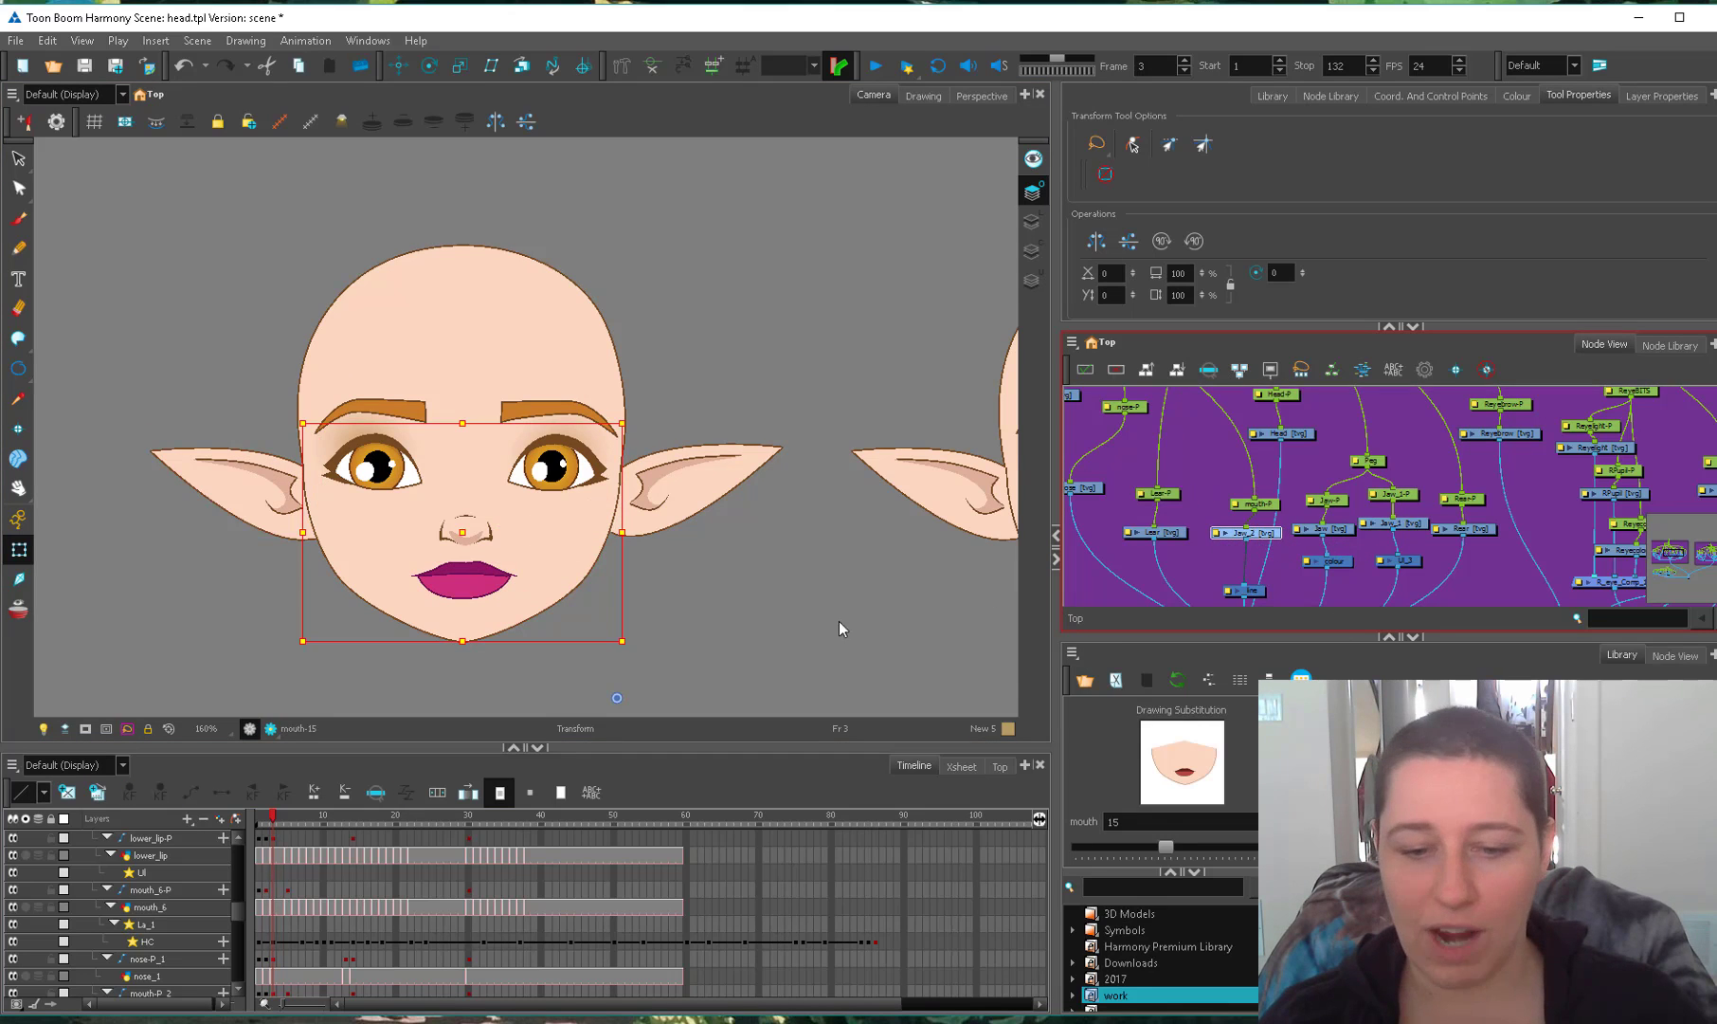
# Go to frame 8 and examine the open-mouth pose and the jaw portion held by Jaw_1.
pyautogui.click(309, 821)
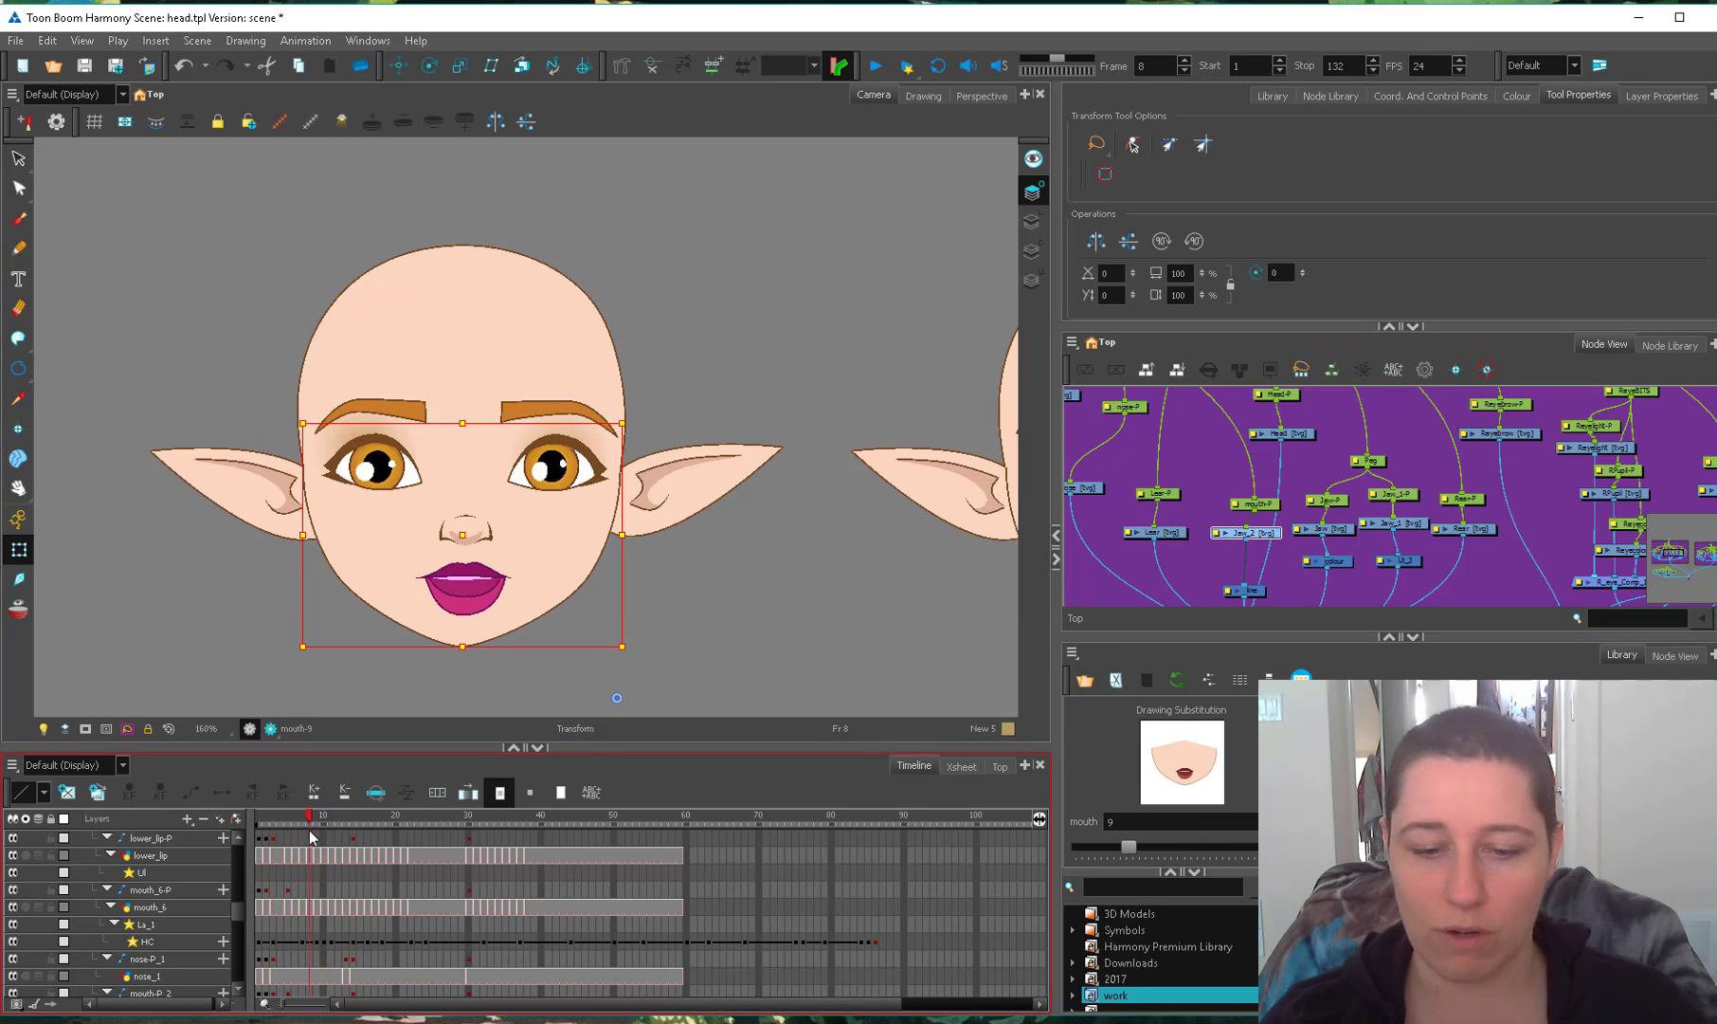
pyautogui.click(1383, 531)
pyautogui.scroll(2, 1383, 535)
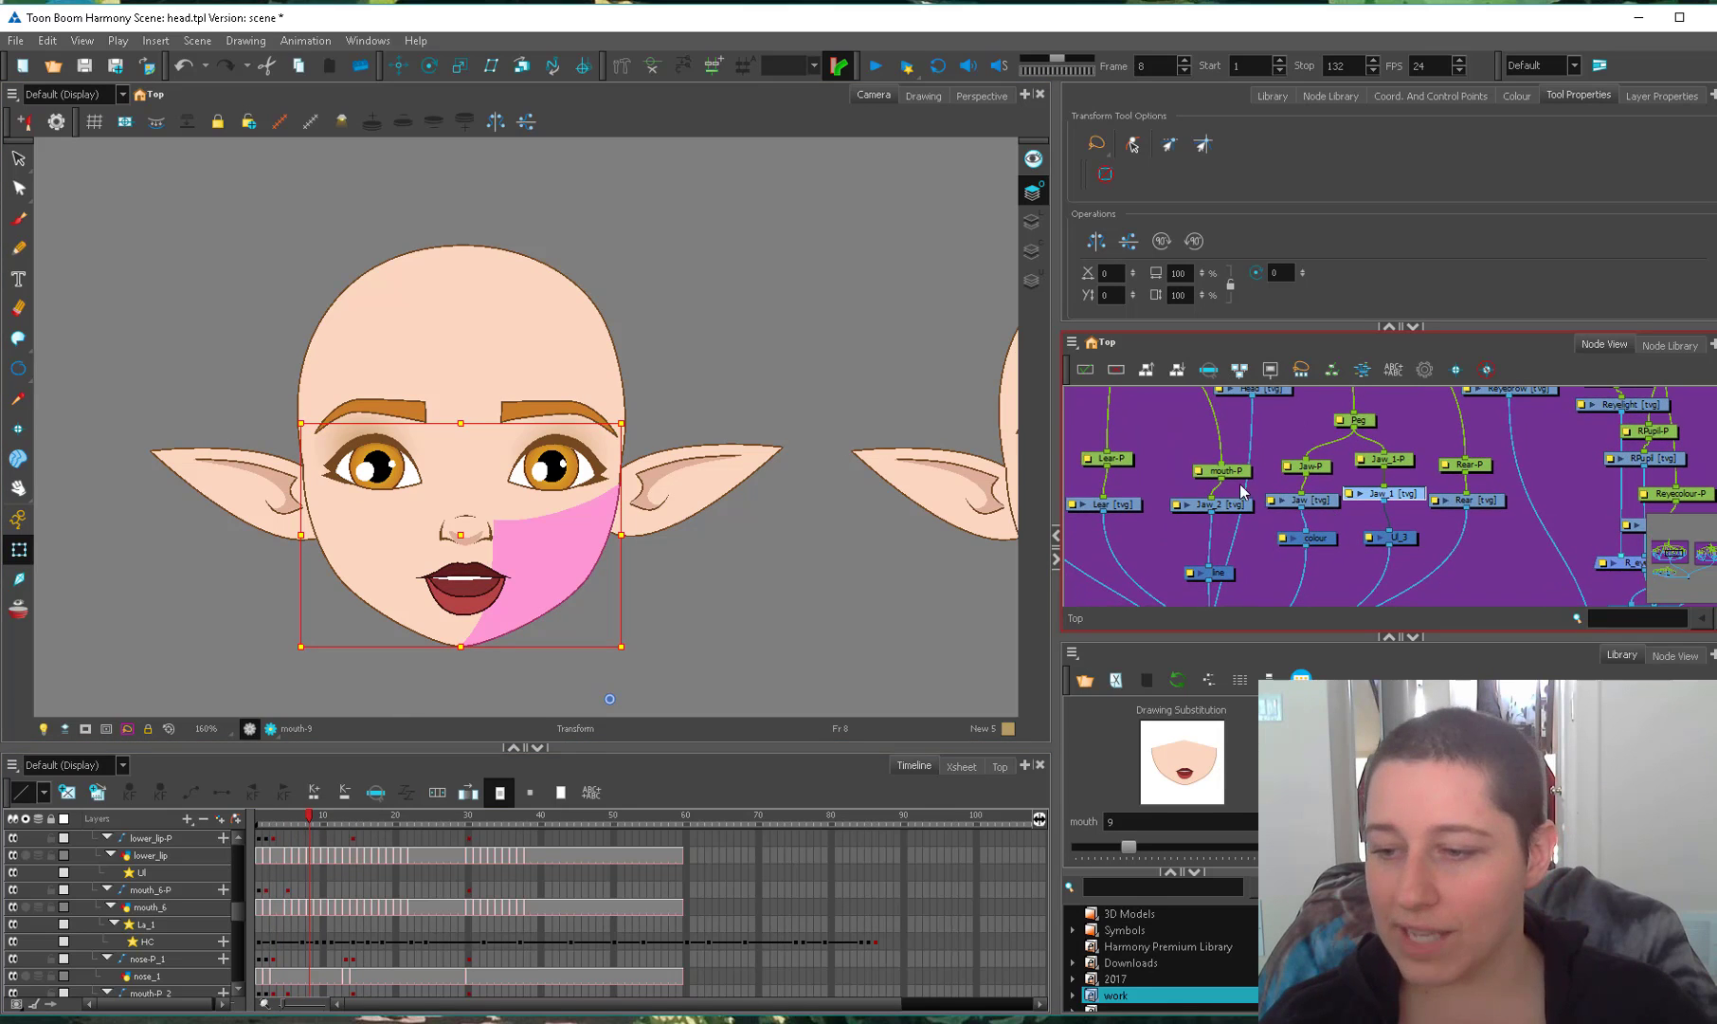
# Tidy the node network by aligning the Jaw_1 drawing with its neighbours and the nodes beneath the three jaw drawings in a row.
pyautogui.click(1241, 504)
pyautogui.moveTo(1324, 500); pyautogui.dragTo(1398, 558)
pyautogui.moveTo(1314, 545); pyautogui.dragTo(1313, 553)
pyautogui.click(1222, 575)
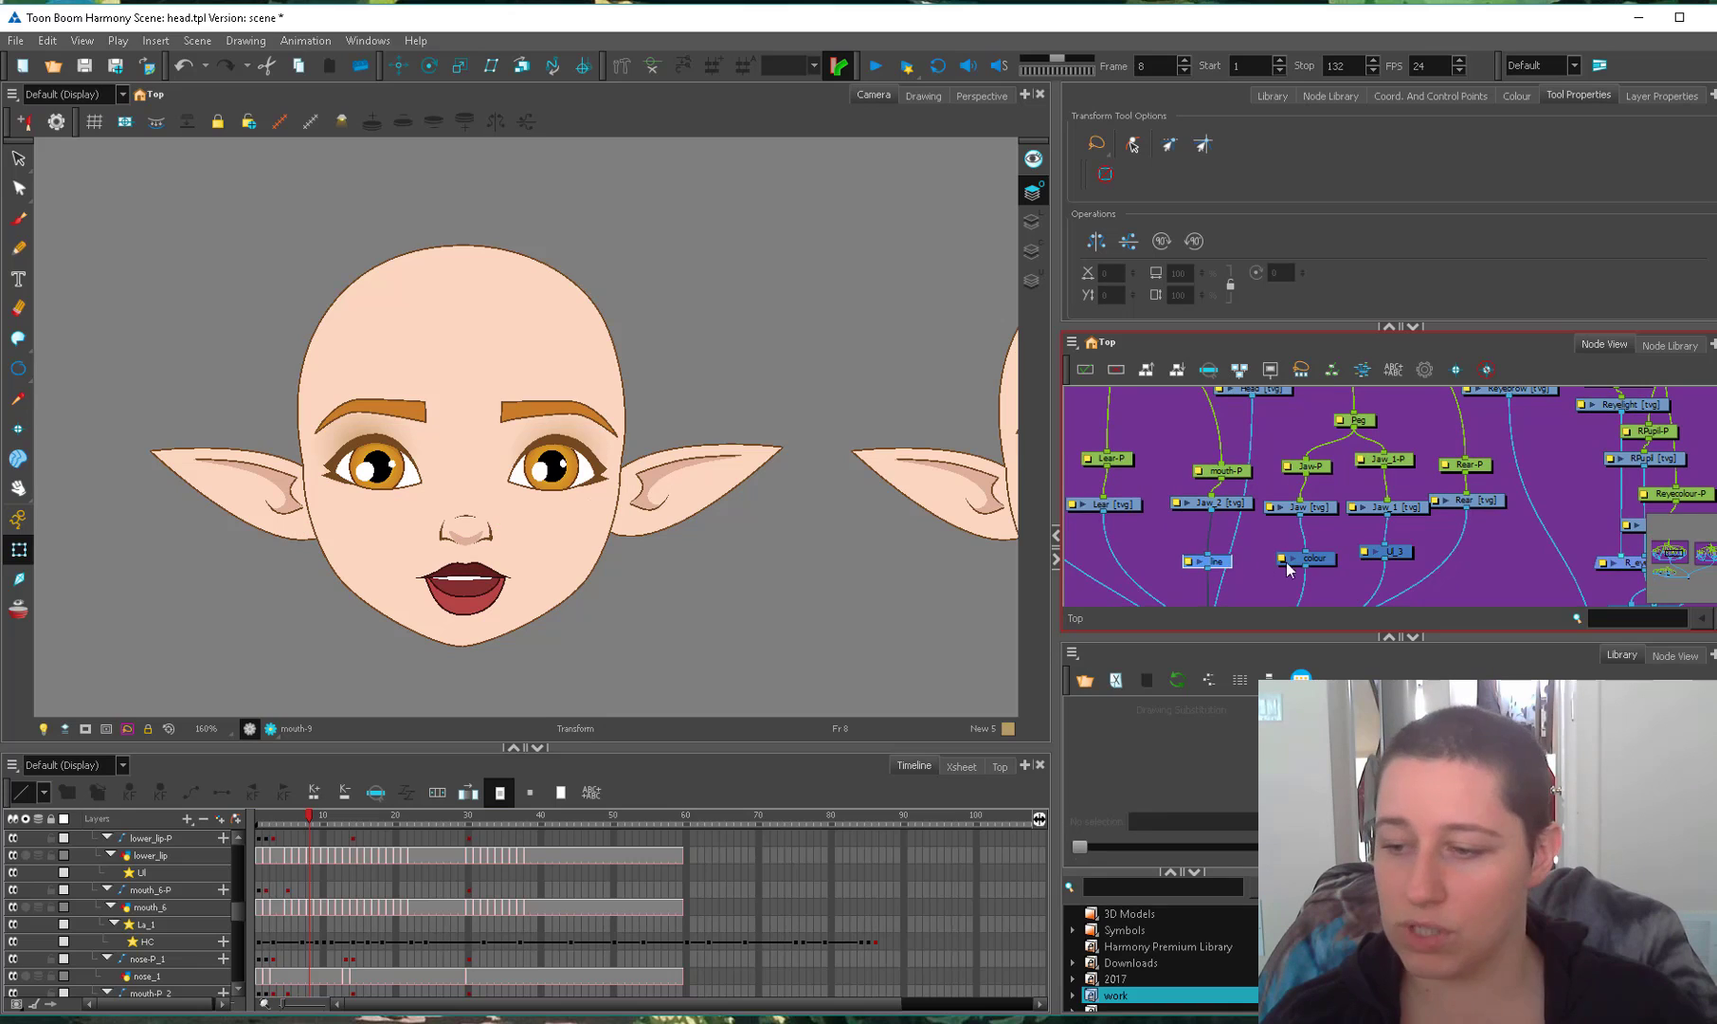
pyautogui.scroll(1, 1232, 569)
pyautogui.click(1297, 554)
pyautogui.click(1397, 559)
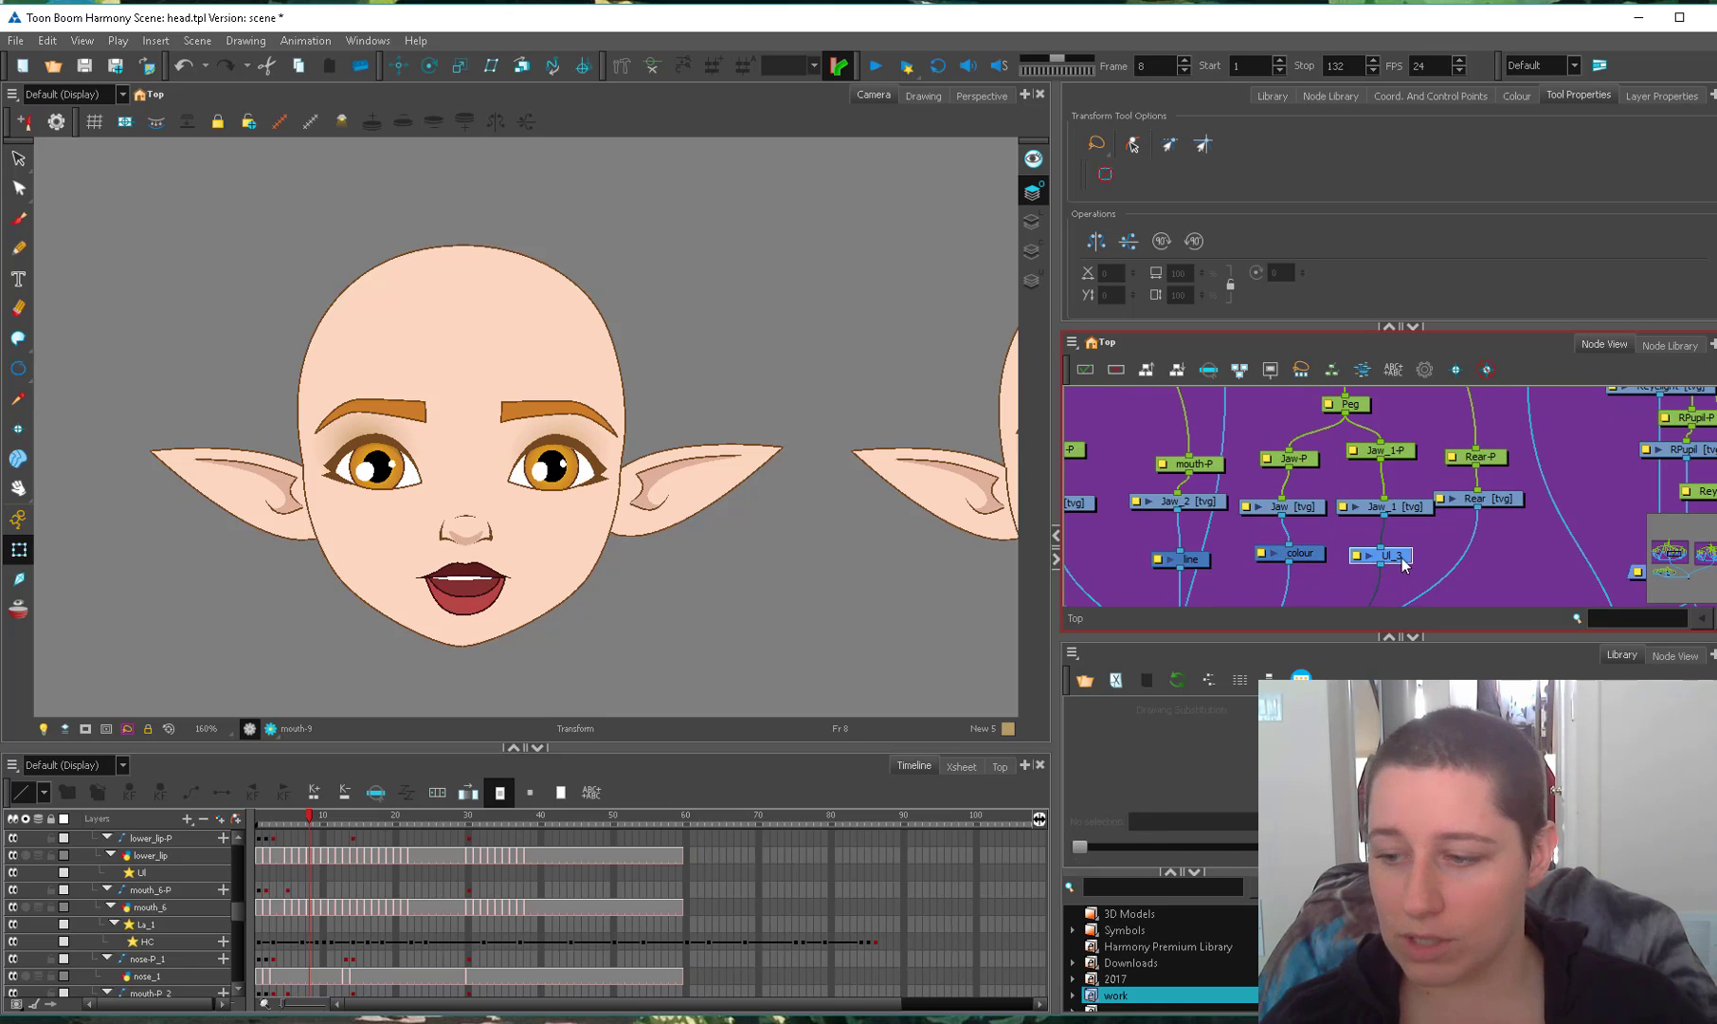
# Inspect the two jaw halves and their shared parent Peg, aligning the Jaw_1-P node level with Jaw-P.
pyautogui.click(423, 604)
pyautogui.click(595, 548)
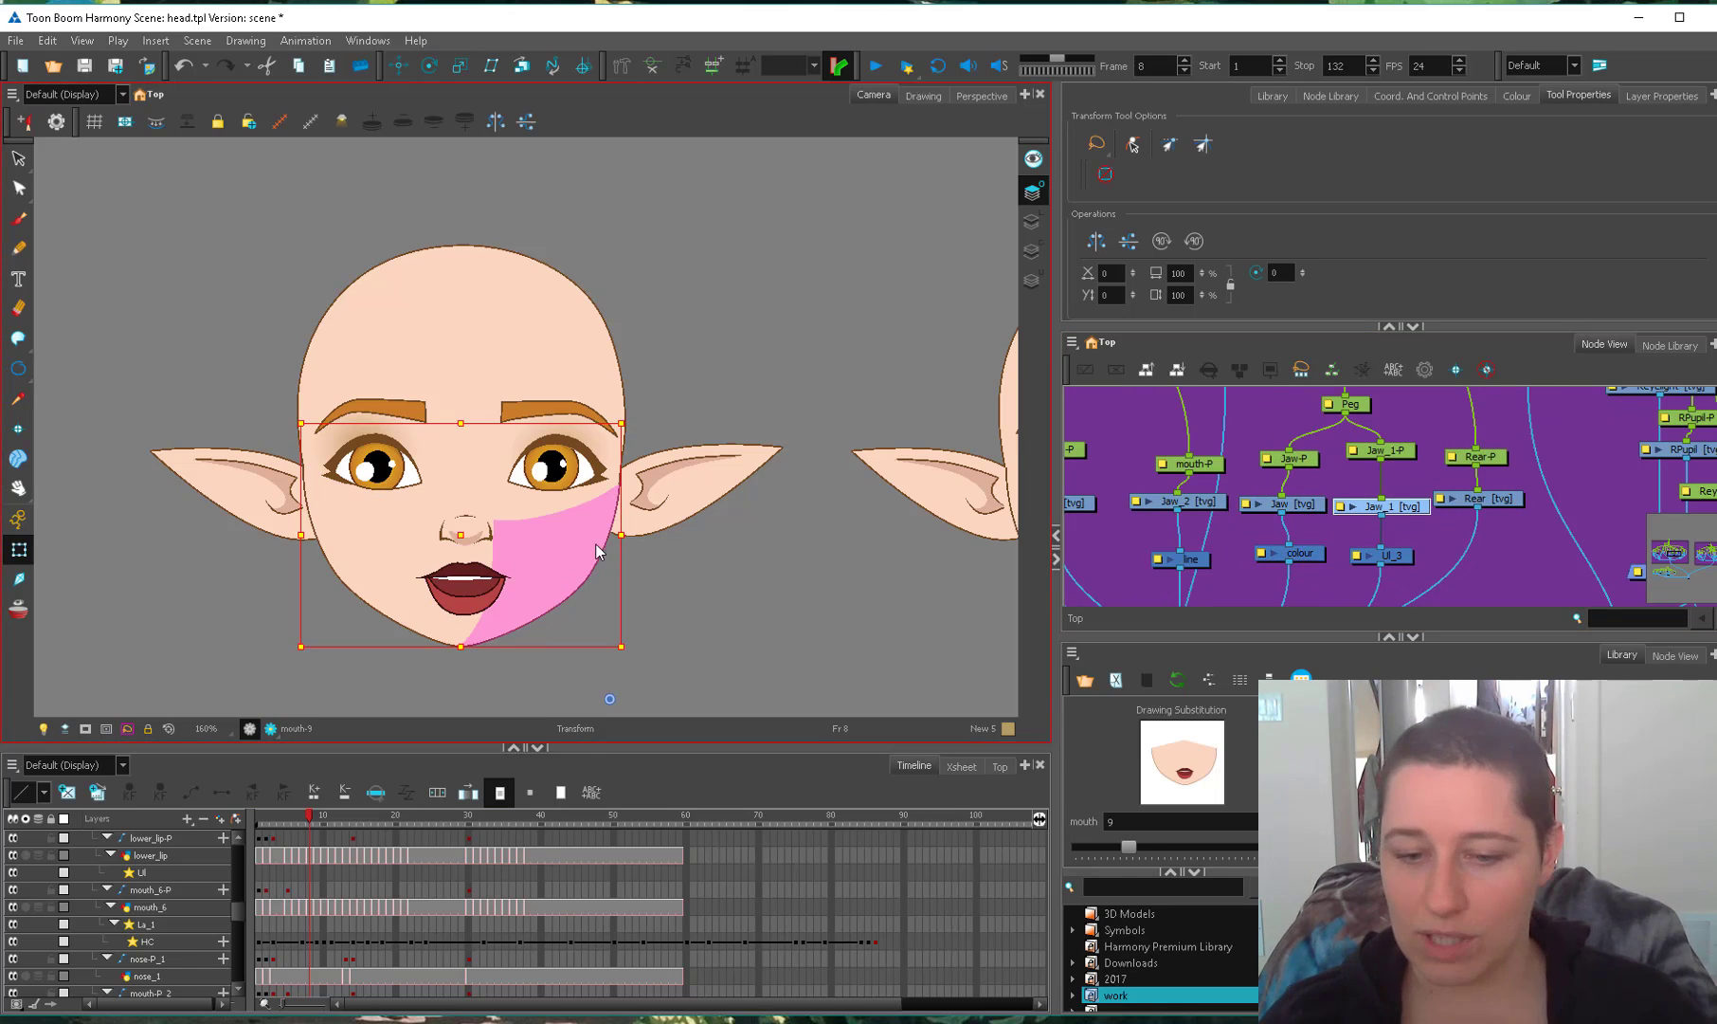
pyautogui.click(1384, 452)
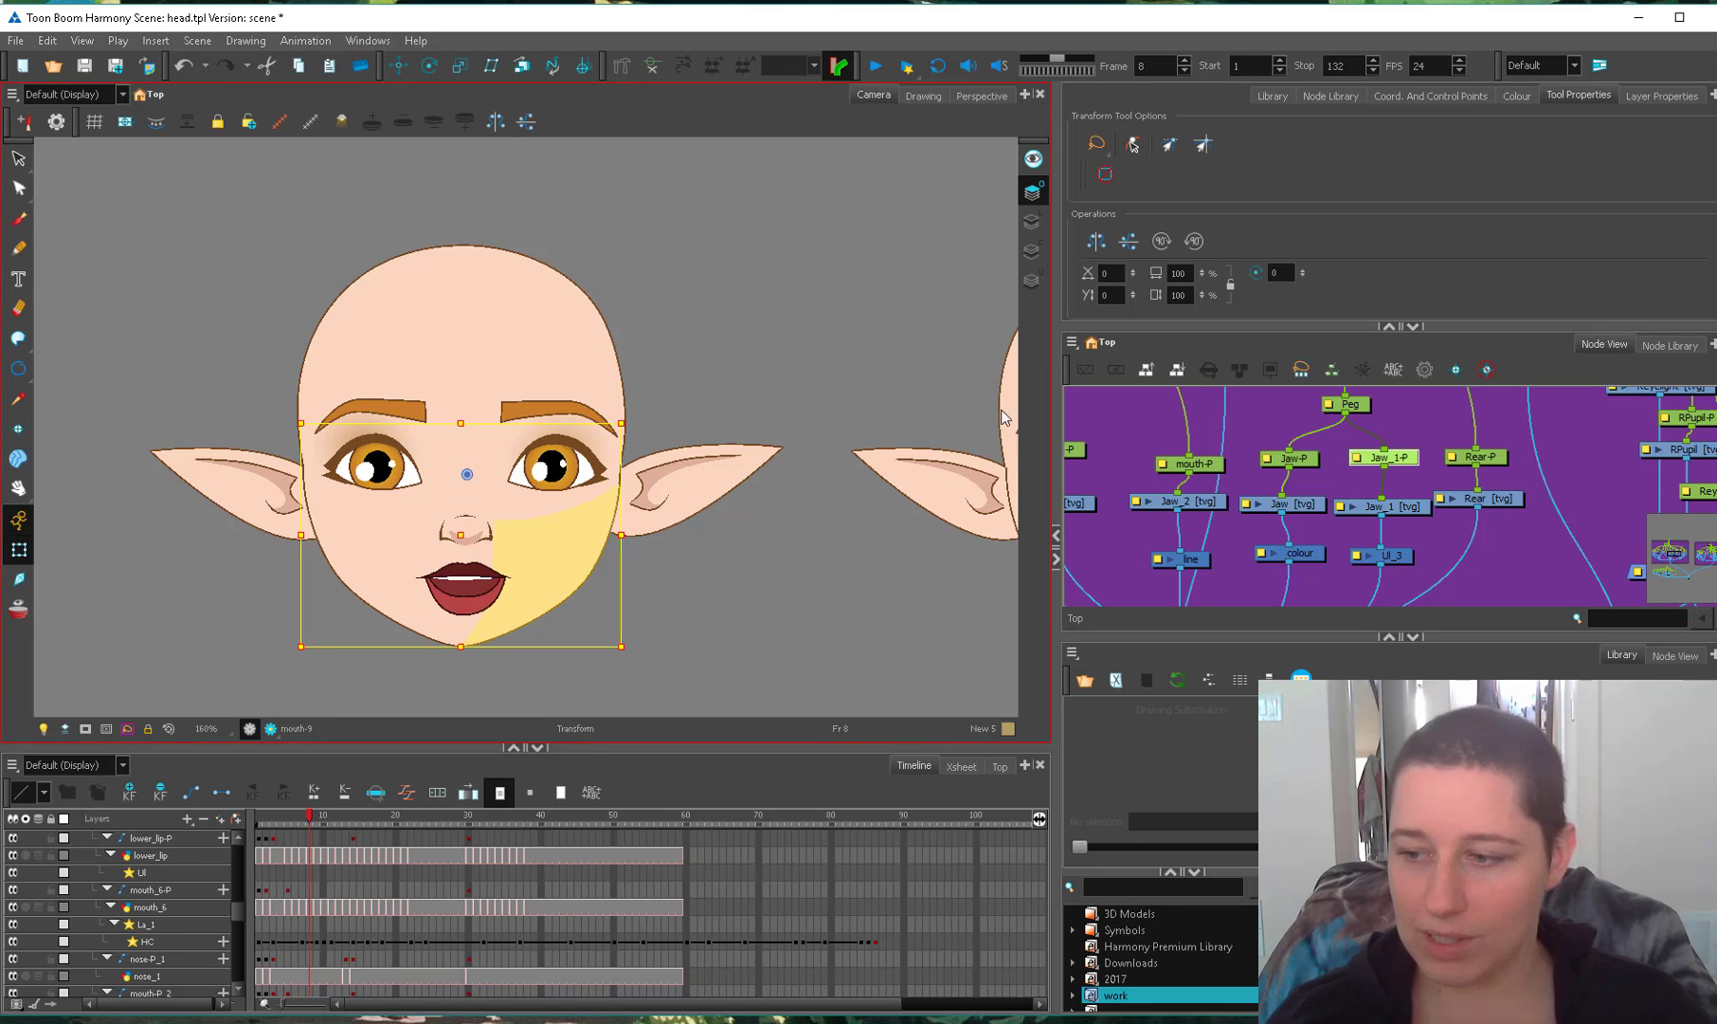
pyautogui.moveTo(1383, 451); pyautogui.dragTo(1389, 459)
pyautogui.click(1294, 459)
pyautogui.click(1359, 407)
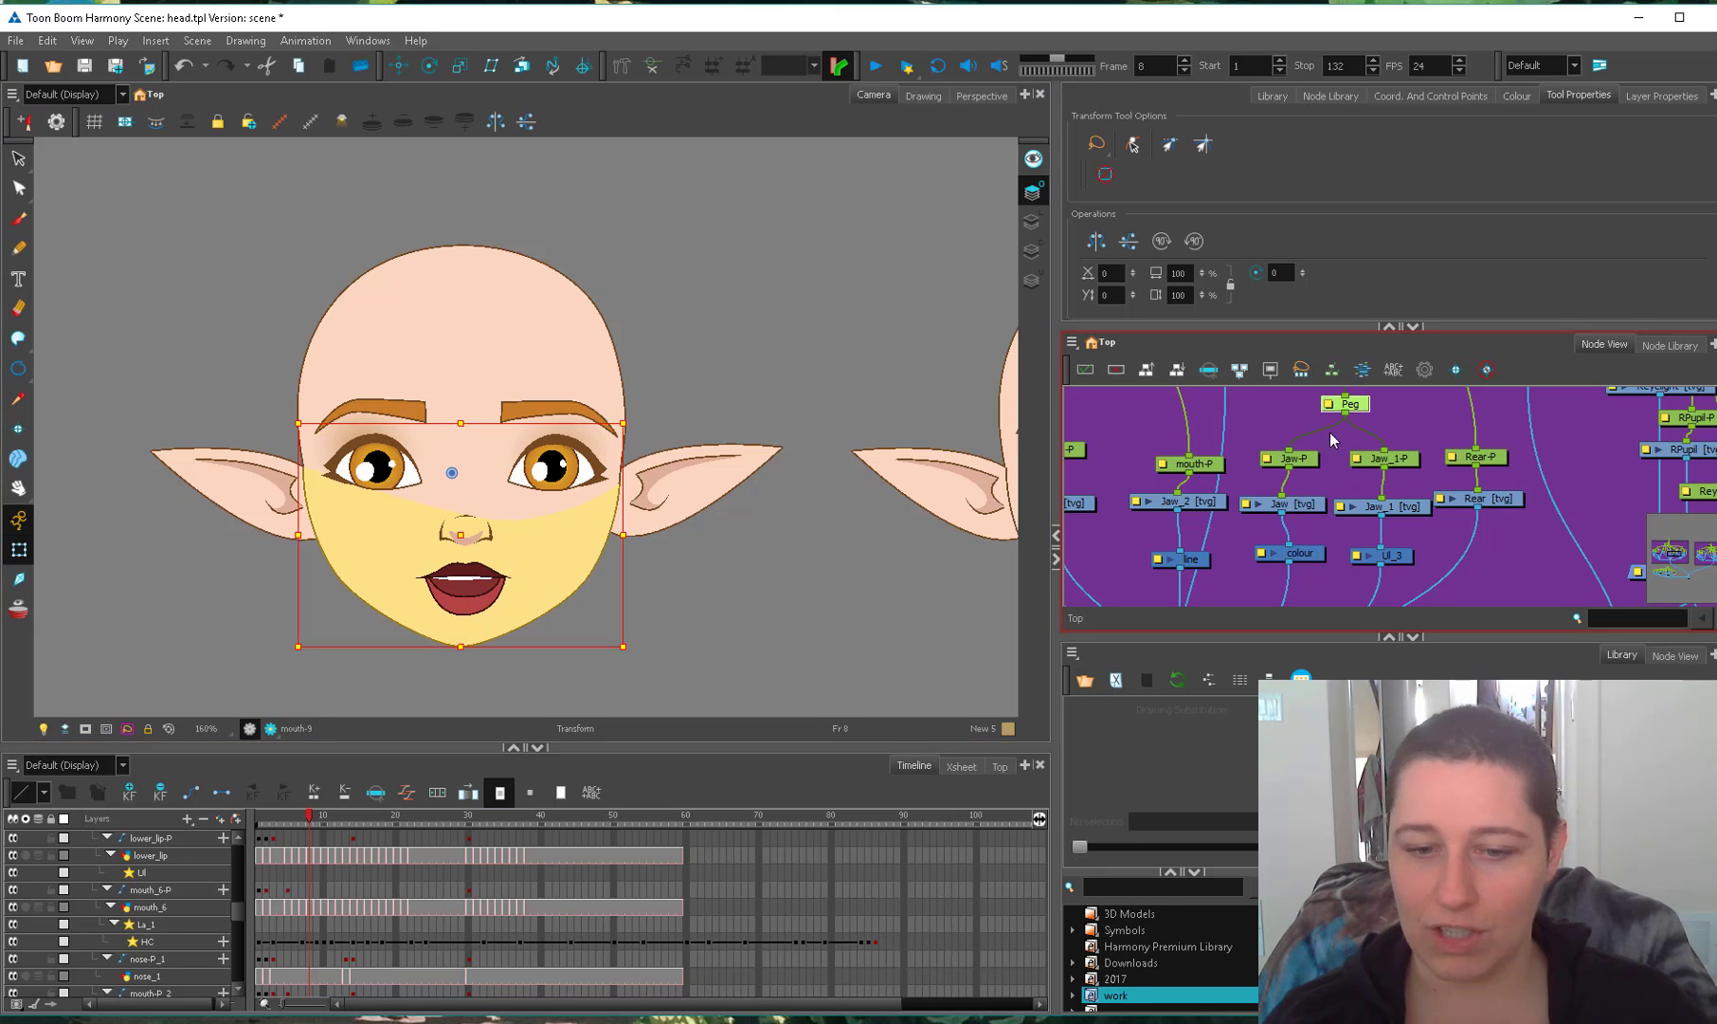
pyautogui.click(953, 531)
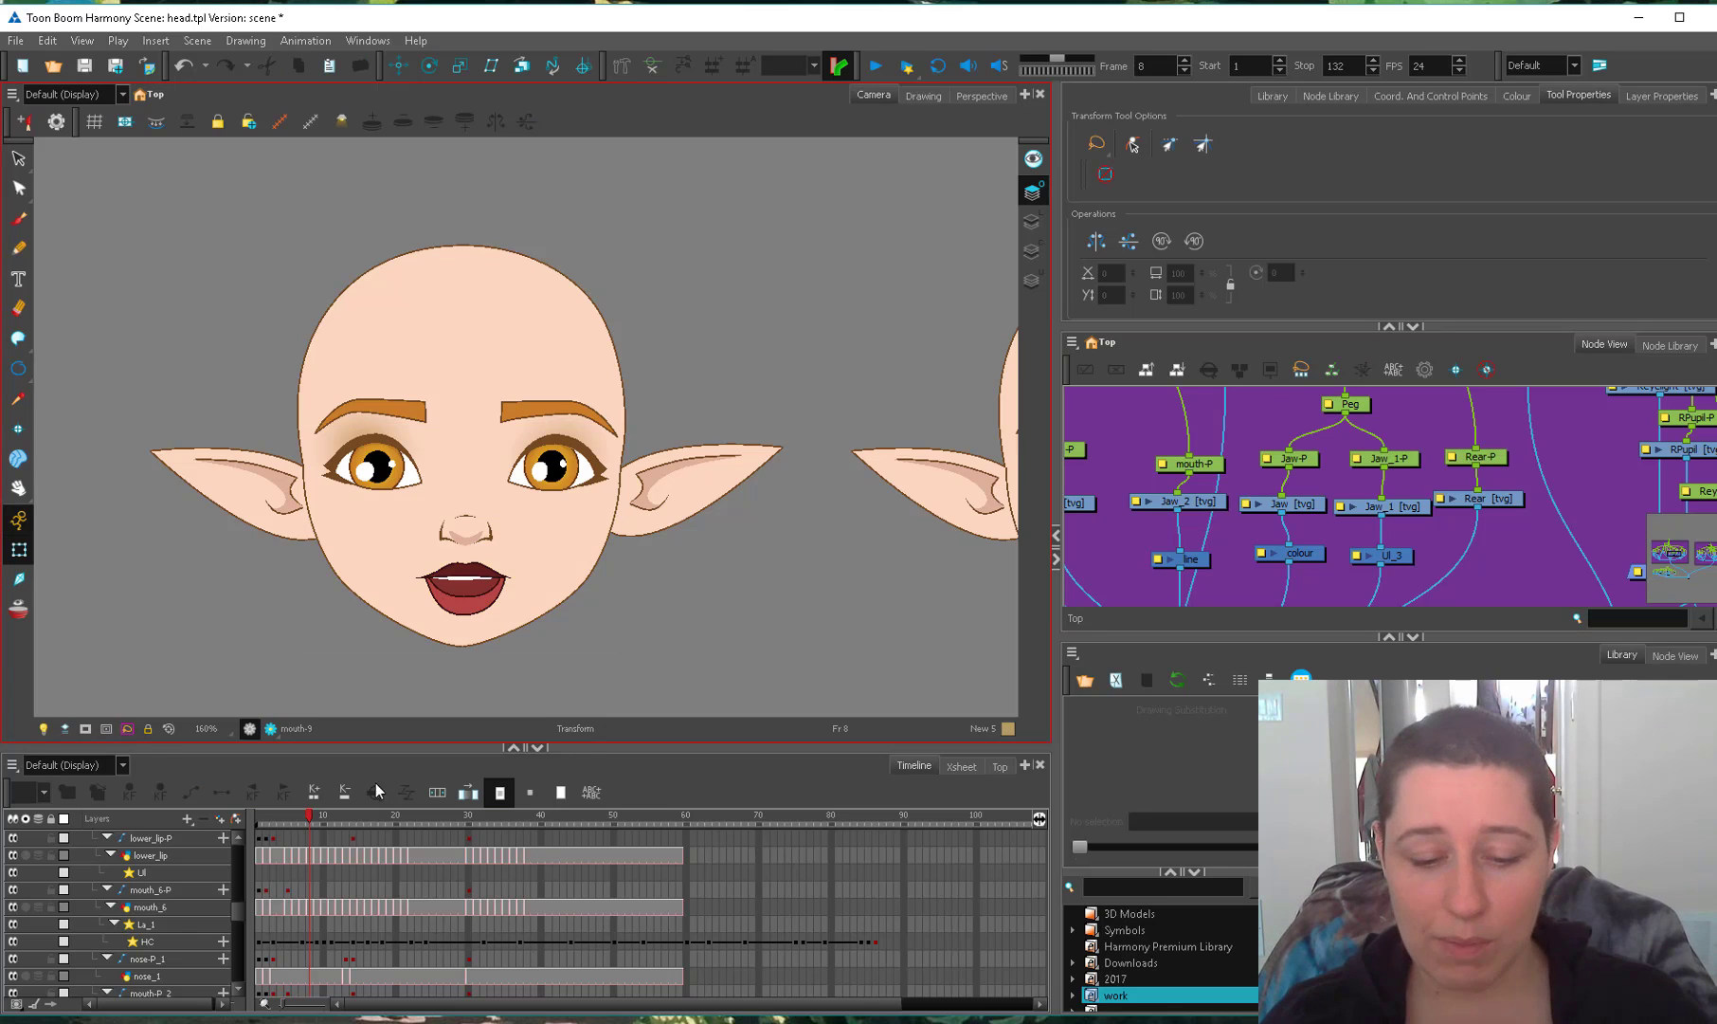
# Go to frame 6 and examine the second head's jaw, lower lip, upper lip and inner mouth as separate drawings.
pyautogui.moveTo(315, 818)
pyautogui.mouseDown()
pyautogui.moveTo(363, 825)
pyautogui.moveTo(295, 838)
pyautogui.mouseUp()
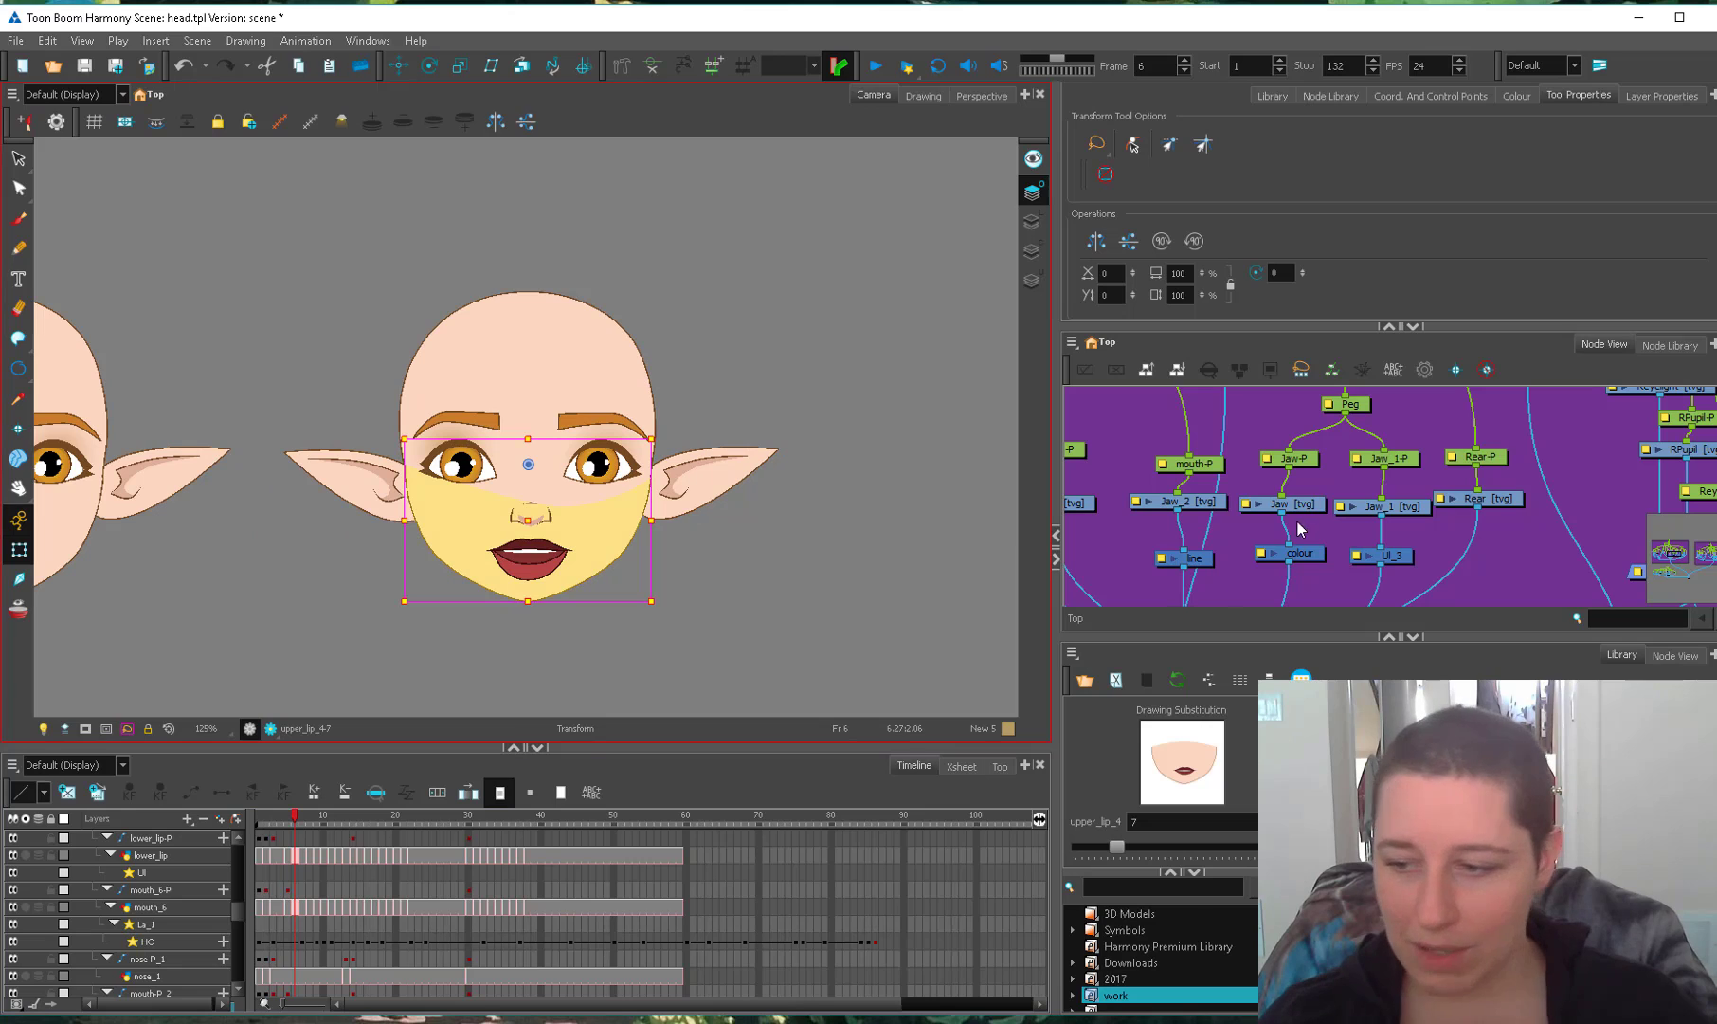
pyautogui.click(667, 668)
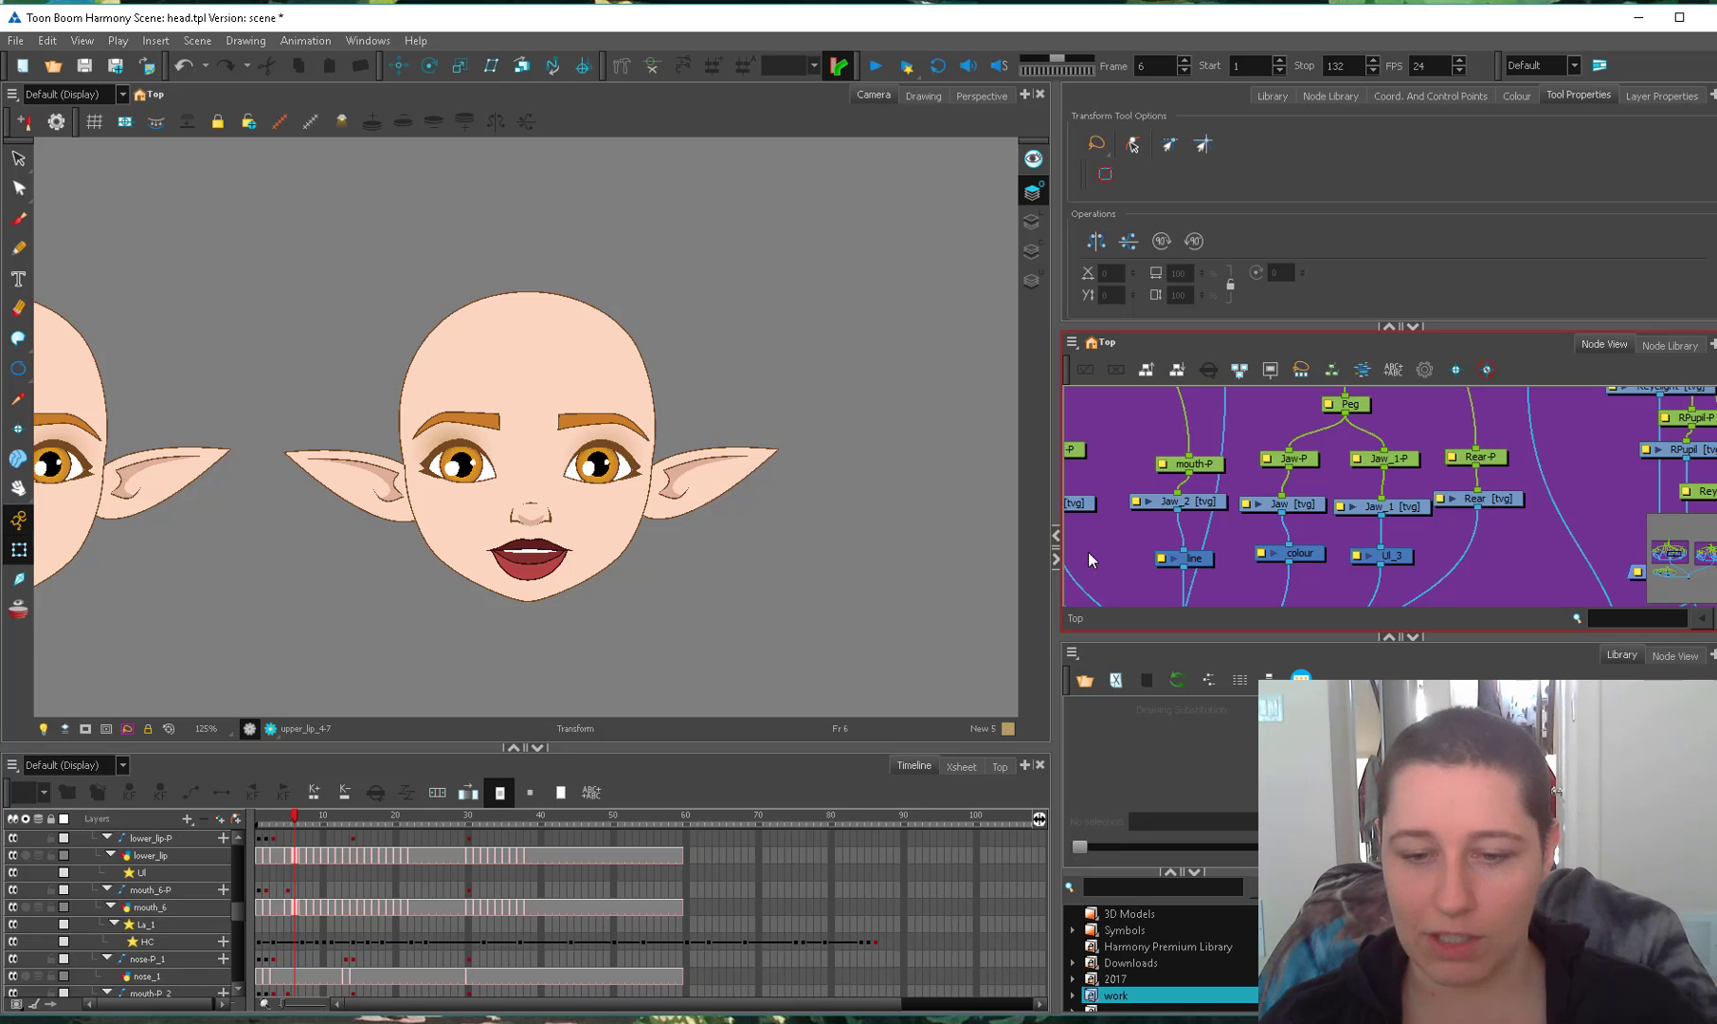
pyautogui.scroll(1, 532, 613)
pyautogui.click(529, 605)
pyautogui.scroll(1, 607, 644)
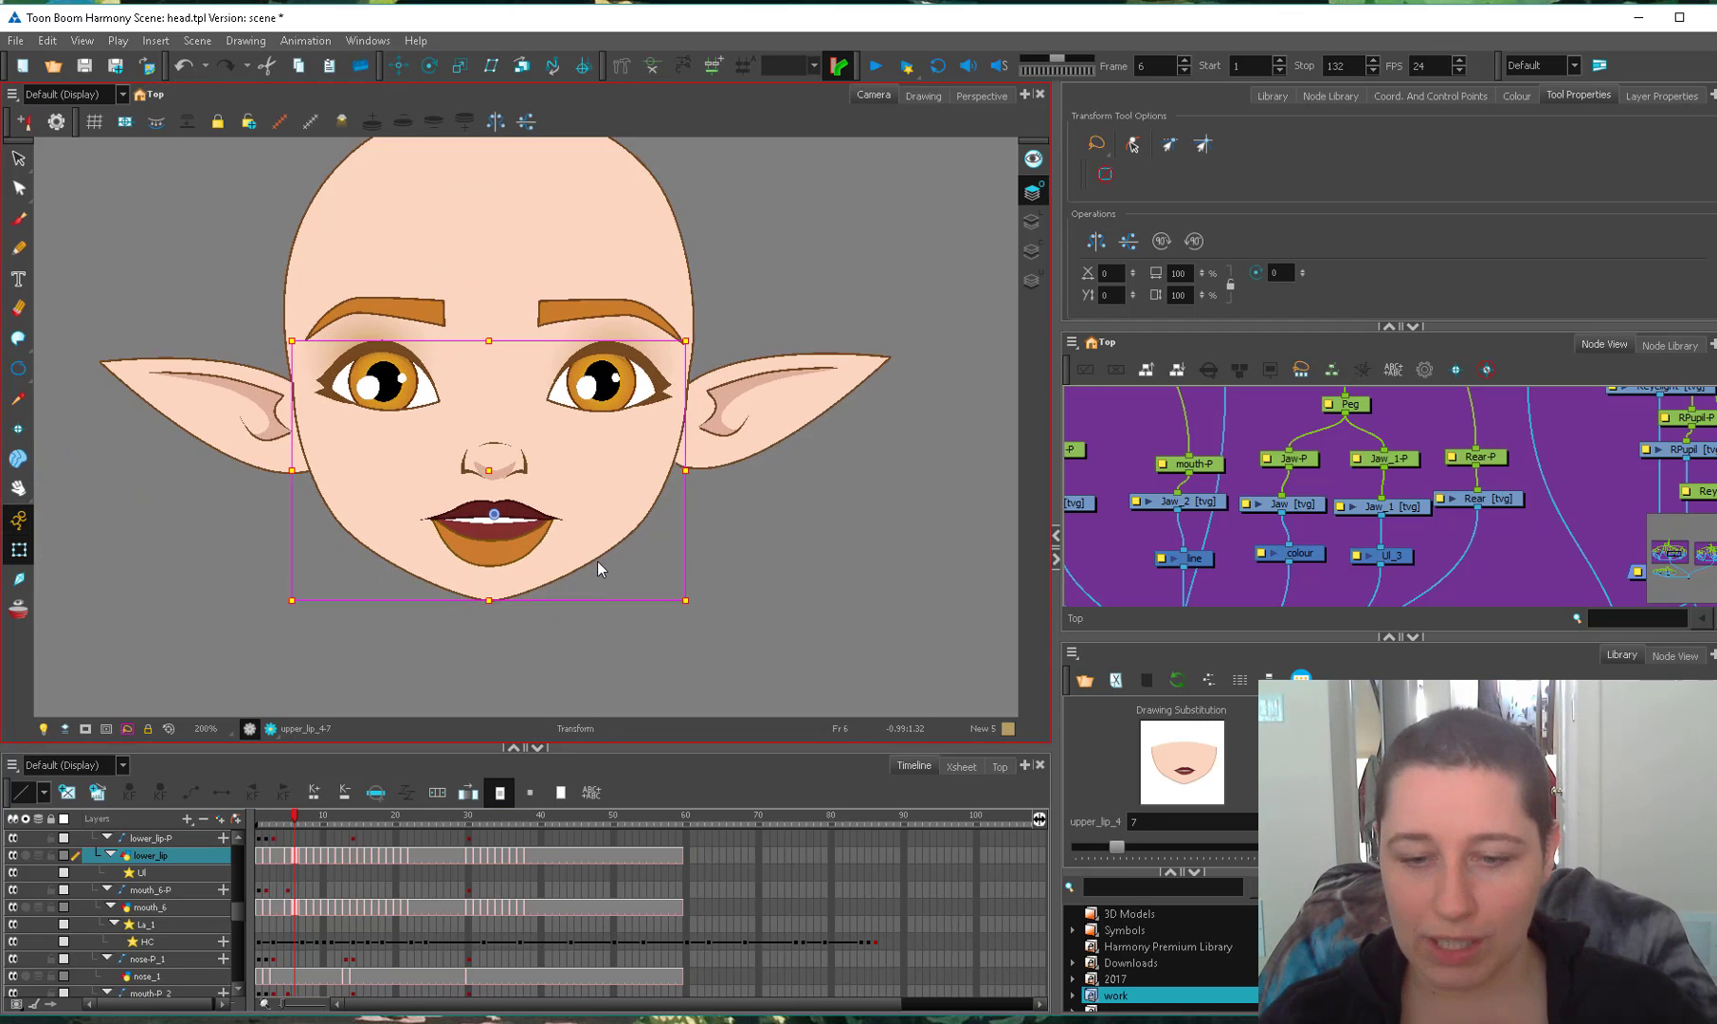
pyautogui.scroll(1, 559, 561)
pyautogui.click(514, 552)
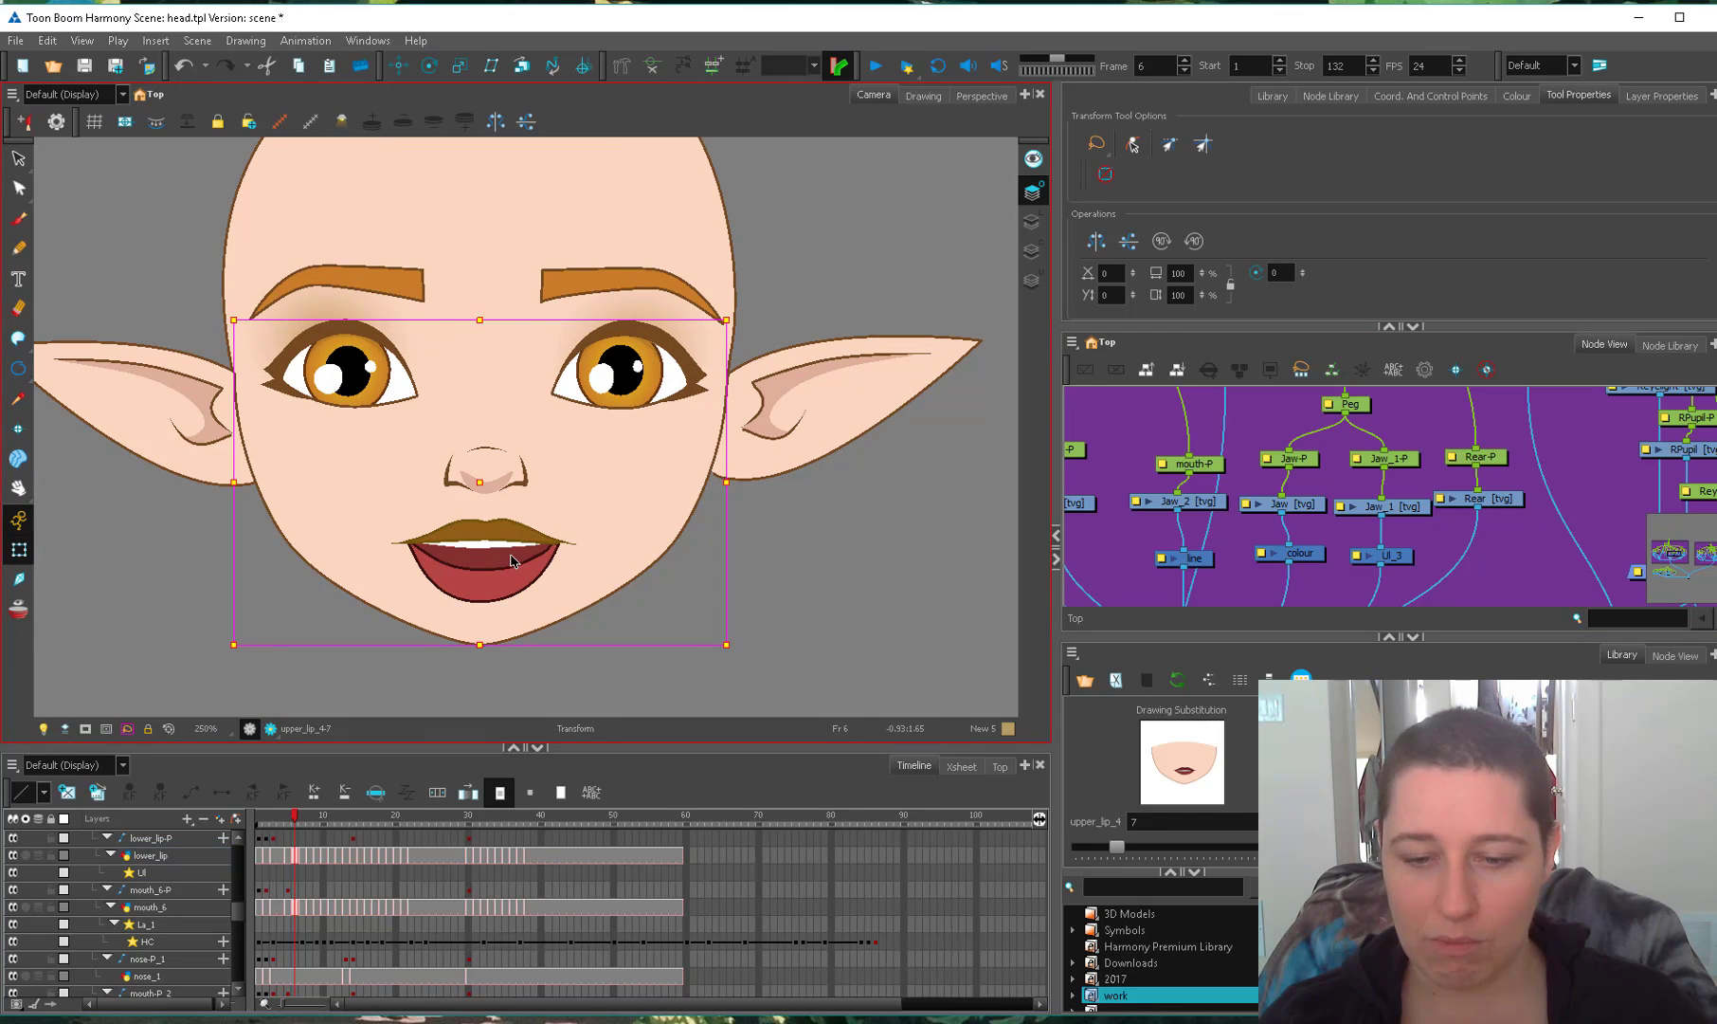
pyautogui.click(512, 560)
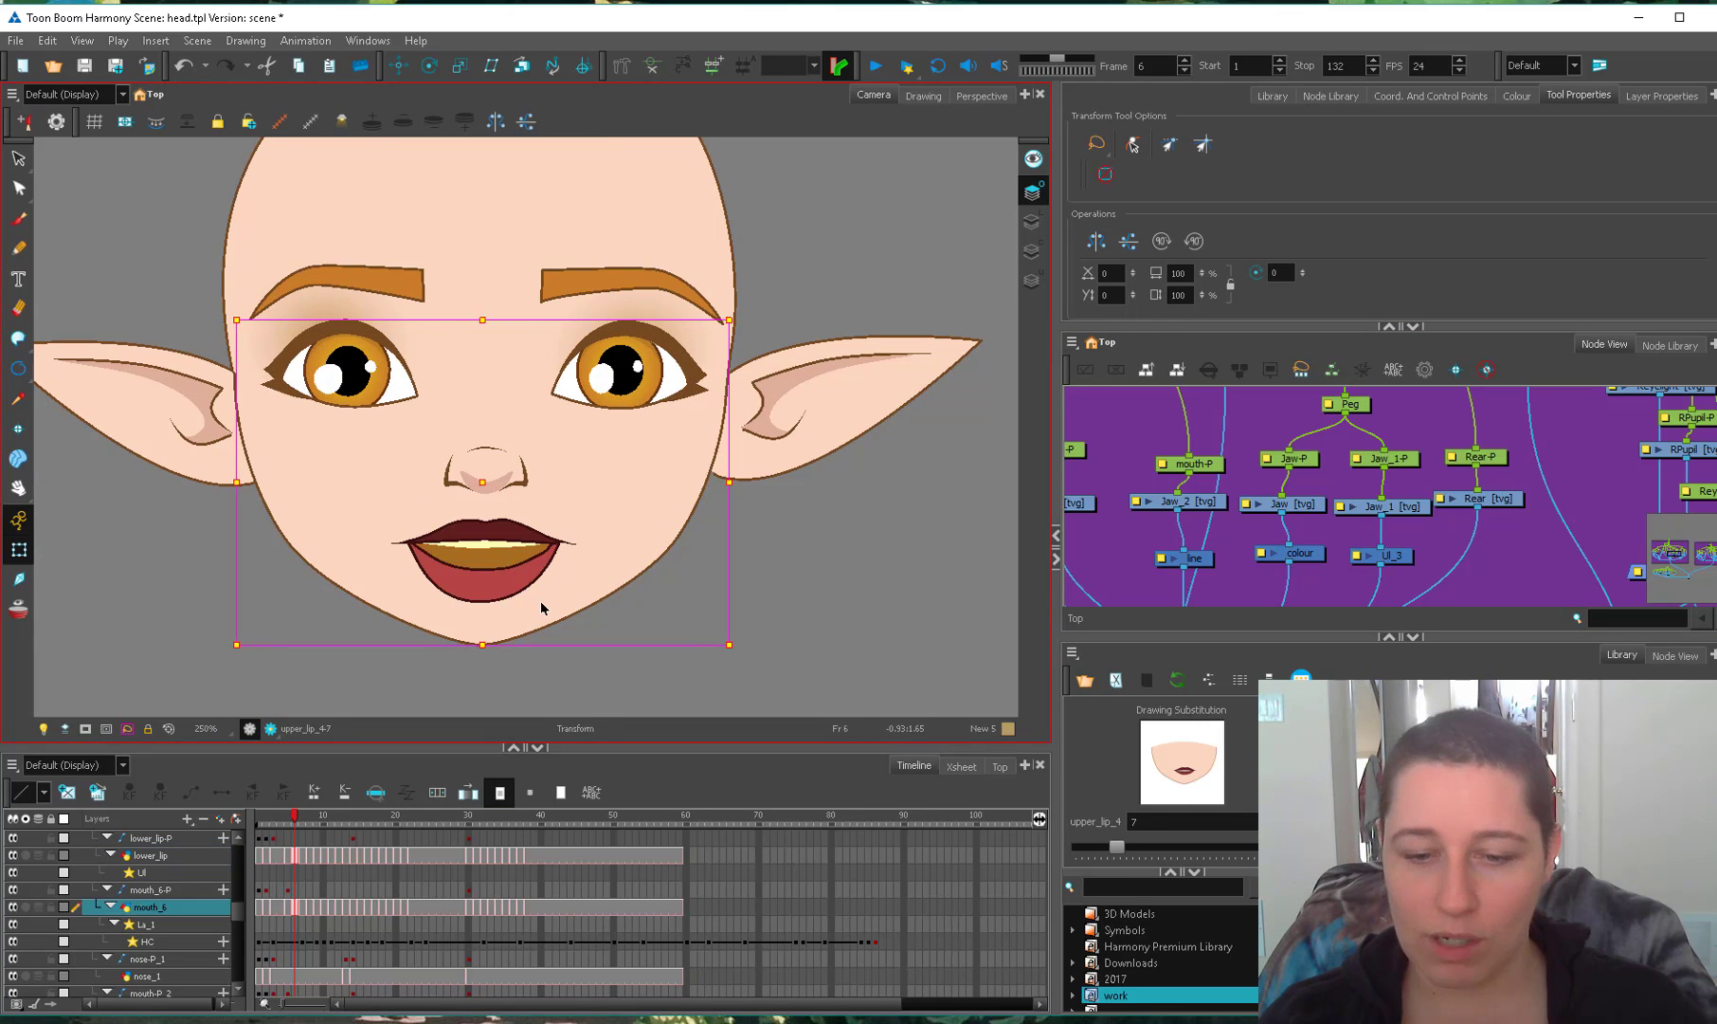
# Compare the second head's single-piece jaw with the first head's Jaw_1 half, viewing both heads side by side.
pyautogui.click(544, 598)
pyautogui.press('1')
pyautogui.press('1')
pyautogui.moveTo(549, 571); pyautogui.dragTo(867, 576)
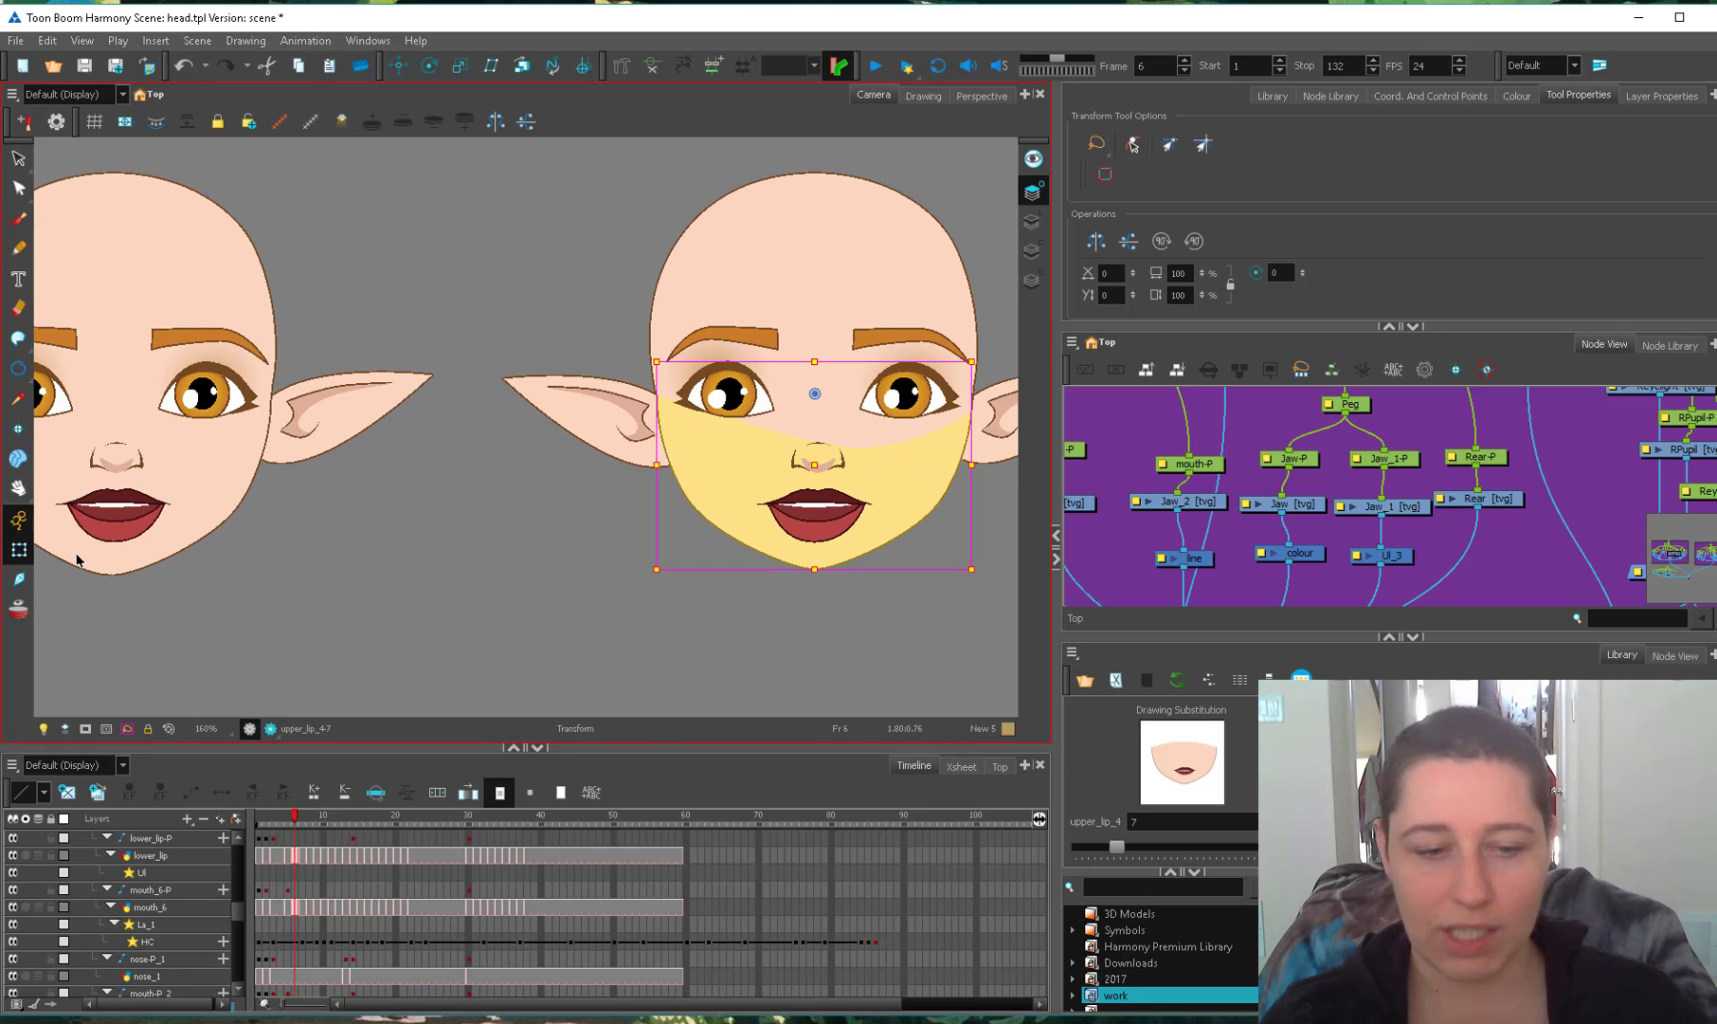
pyautogui.click(161, 551)
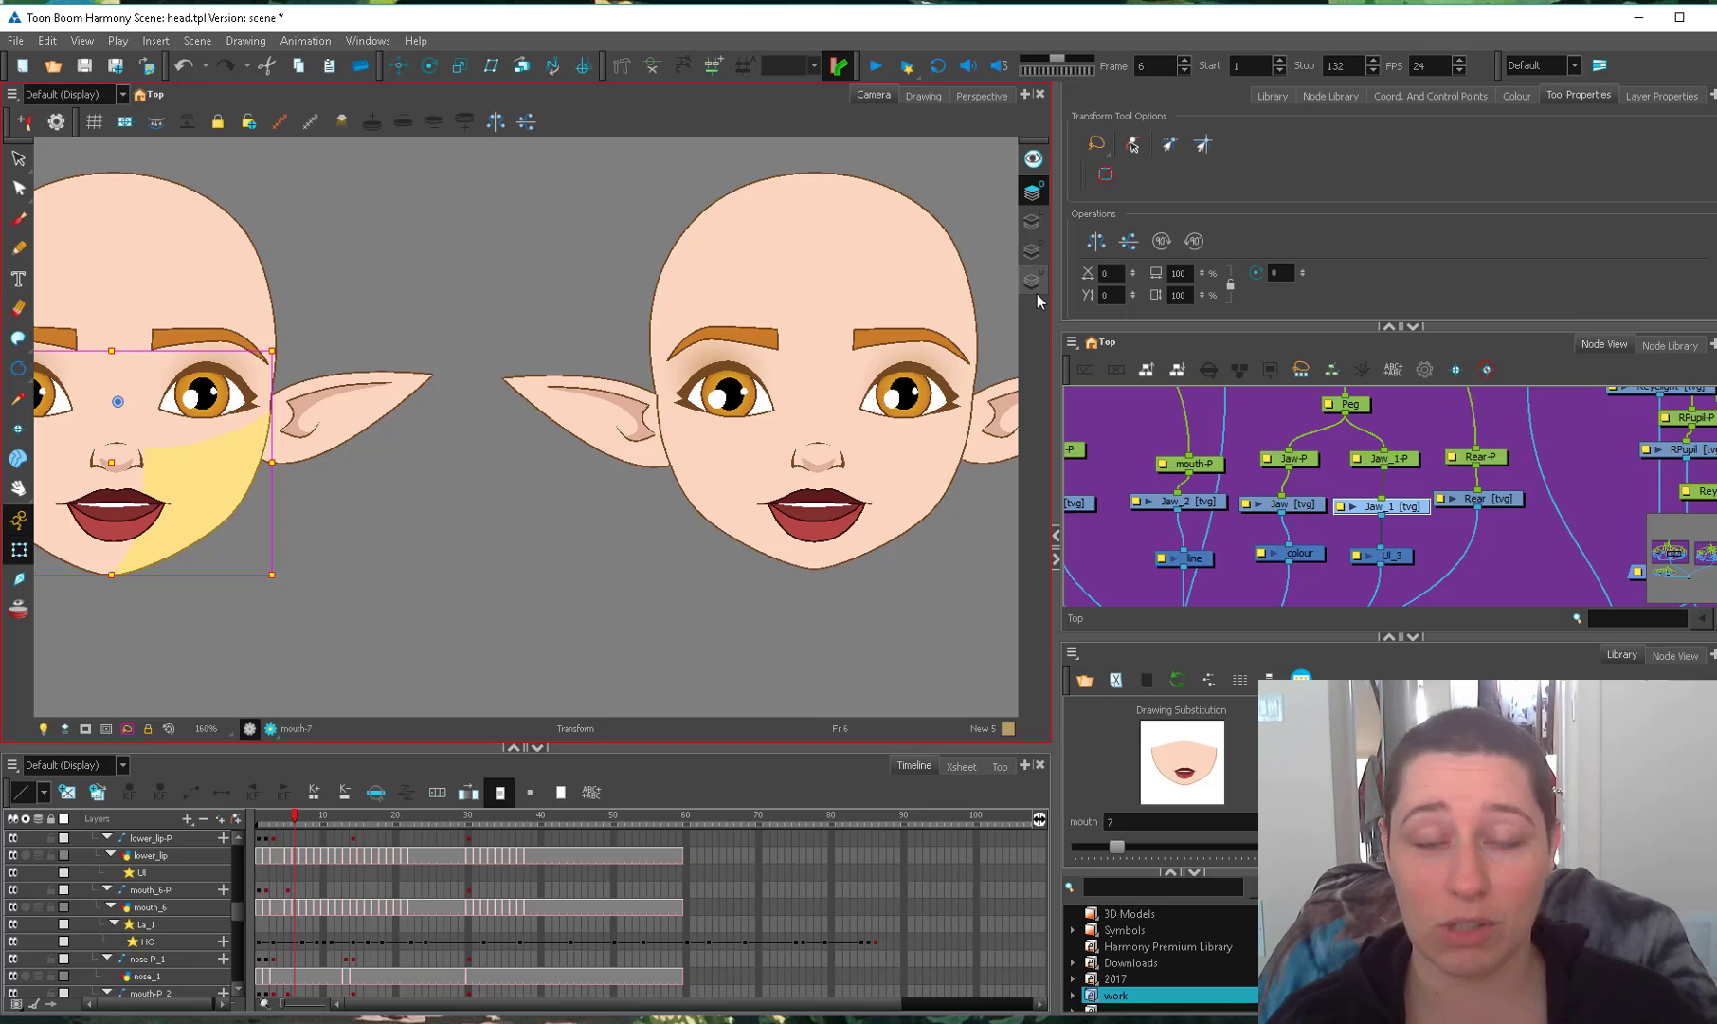
# Make Underlay Art the active art layer and select the second head's upper lip.
pyautogui.click(936, 493)
pyautogui.moveTo(912, 537); pyautogui.dragTo(712, 577)
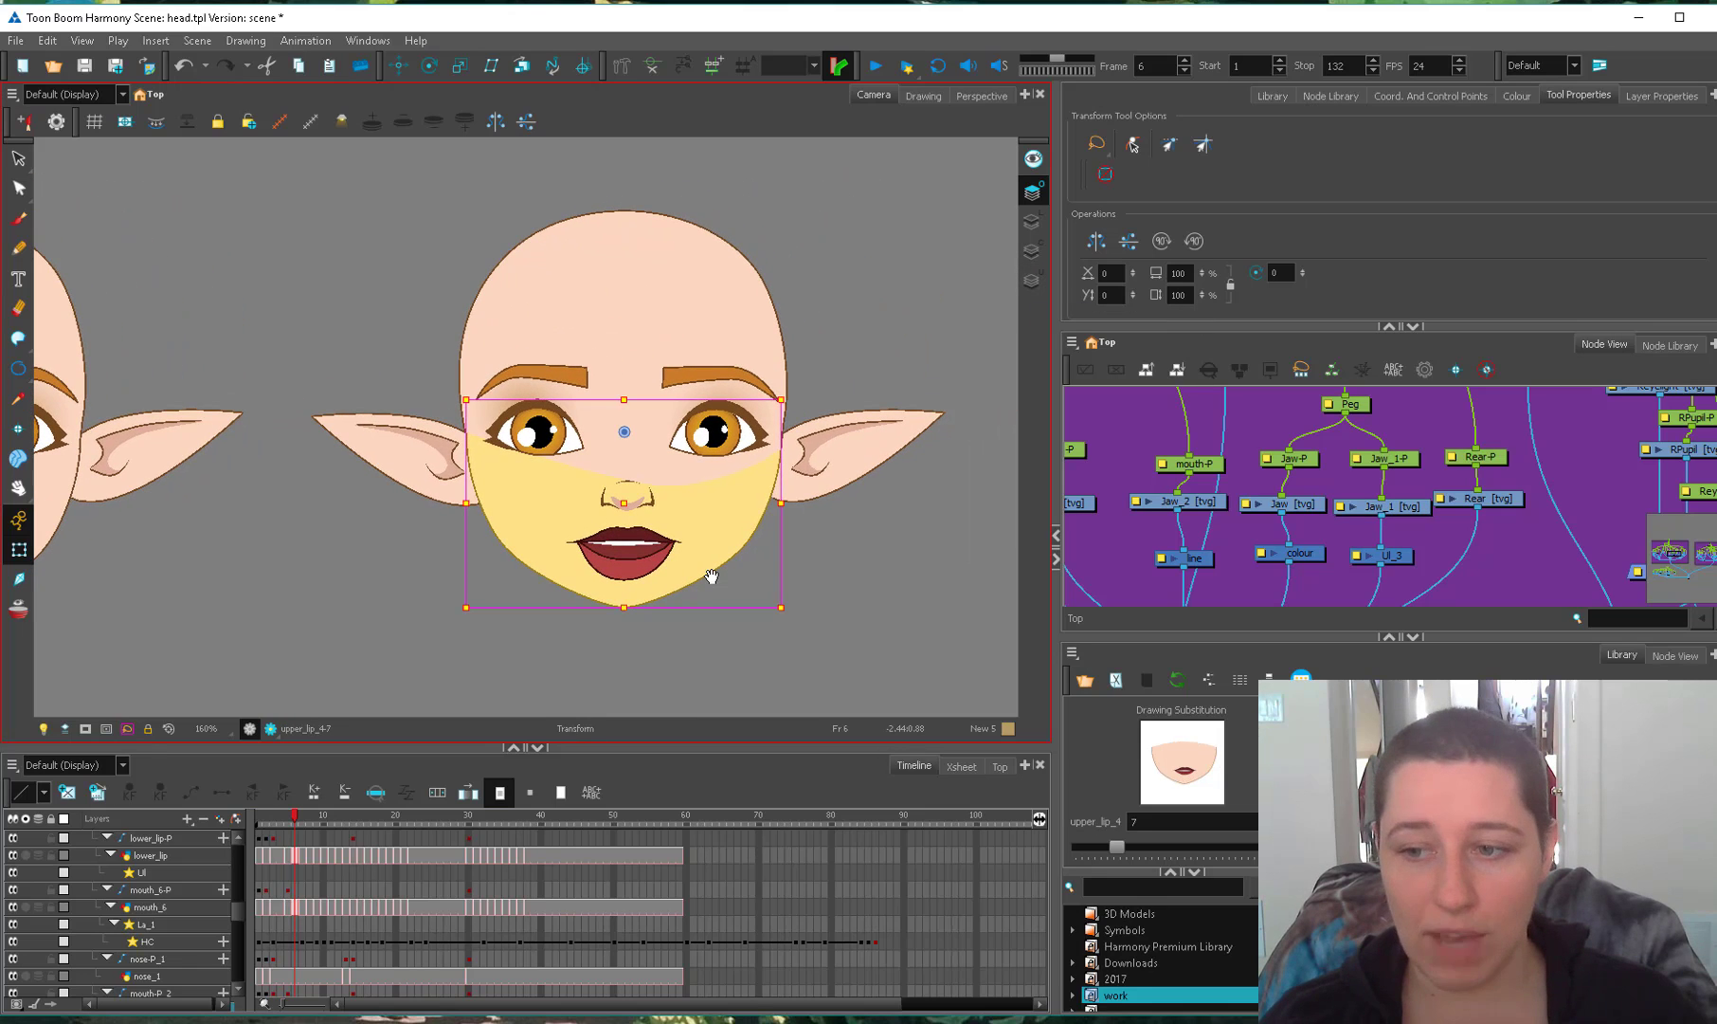
pyautogui.click(1025, 254)
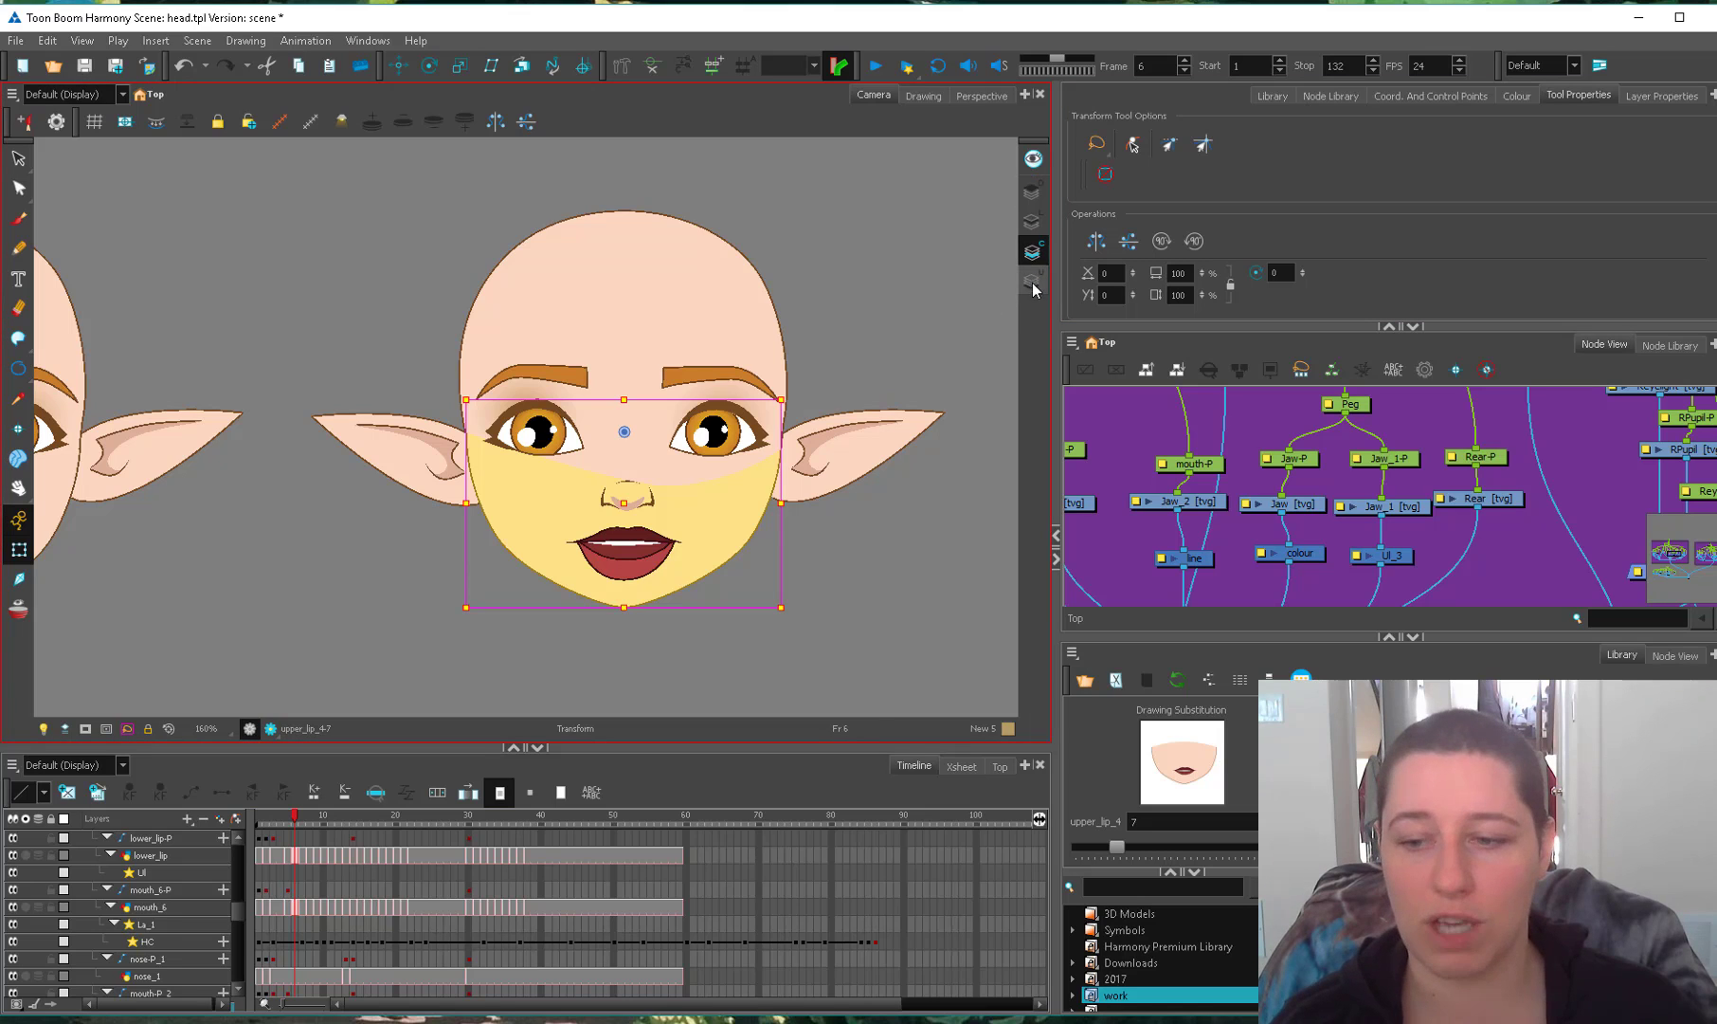
pyautogui.click(1089, 417)
pyautogui.moveTo(617, 536); pyautogui.dragTo(580, 549)
pyautogui.scroll(1, 580, 549)
pyautogui.click(581, 555)
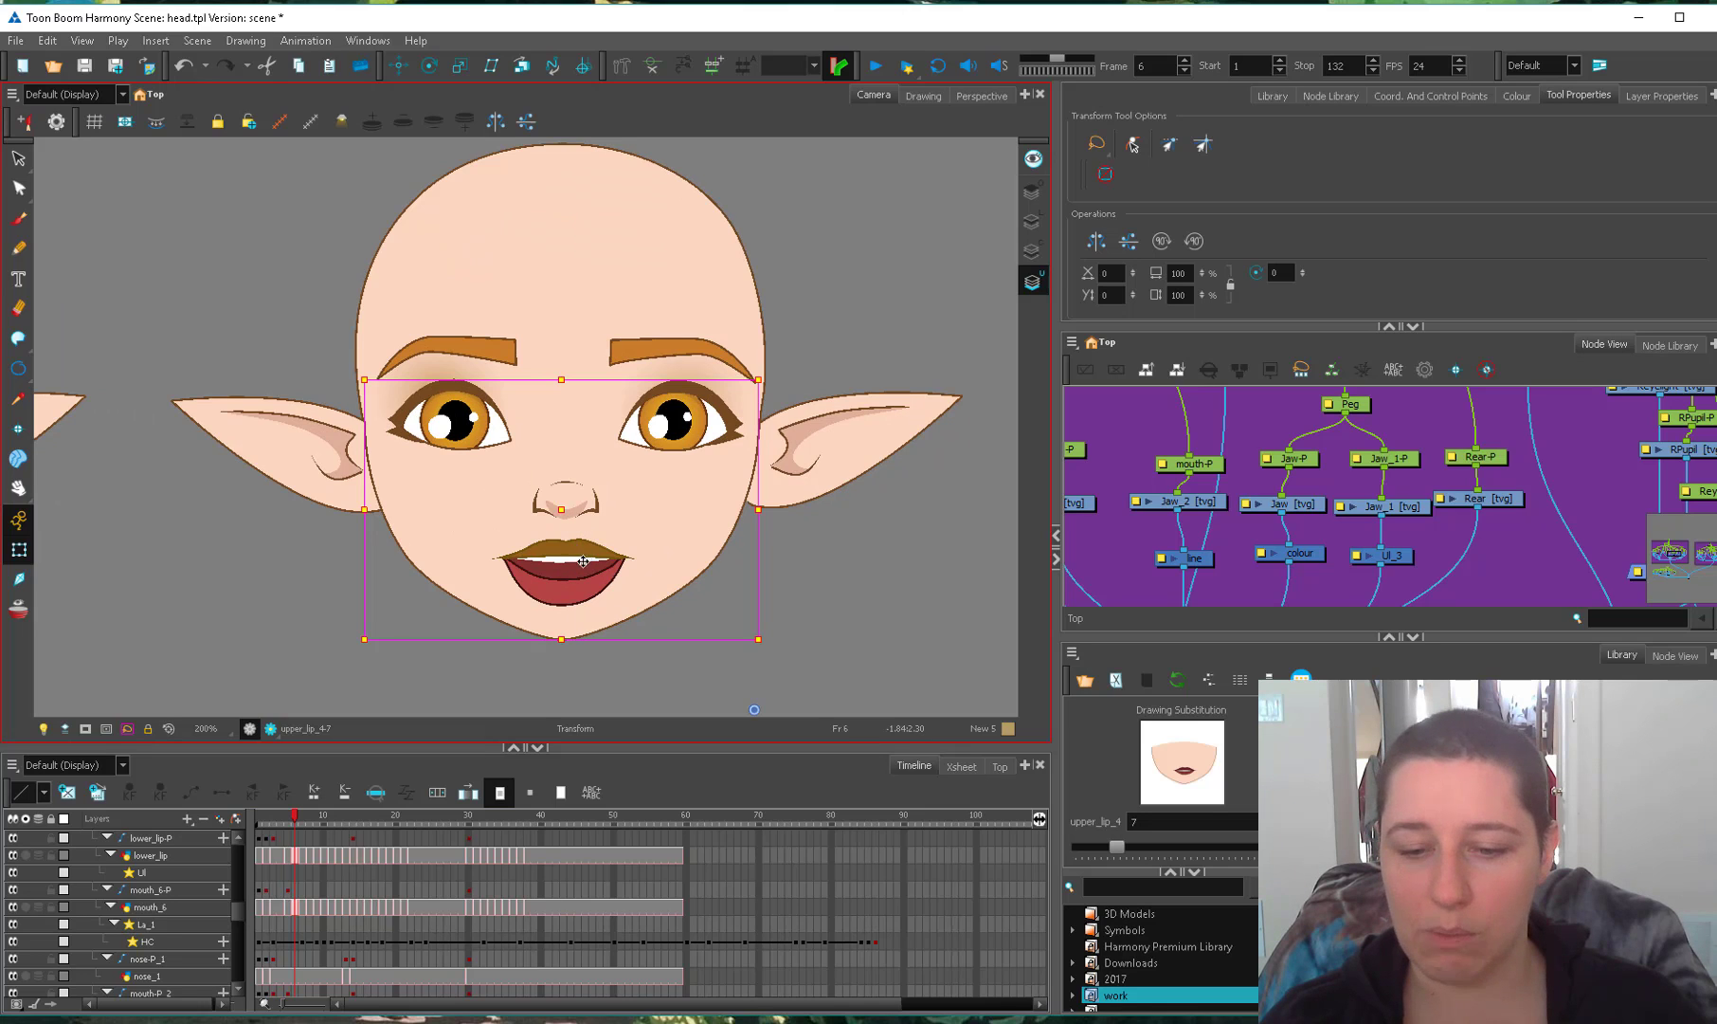
# Try stretching a lip on the second head, undo it, and examine the inner mouth and upper lip drawings.
pyautogui.click(581, 593)
pyautogui.moveTo(556, 637); pyautogui.dragTo(561, 674)
pyautogui.hotkey('ctrl', 'z')
pyautogui.click(587, 549)
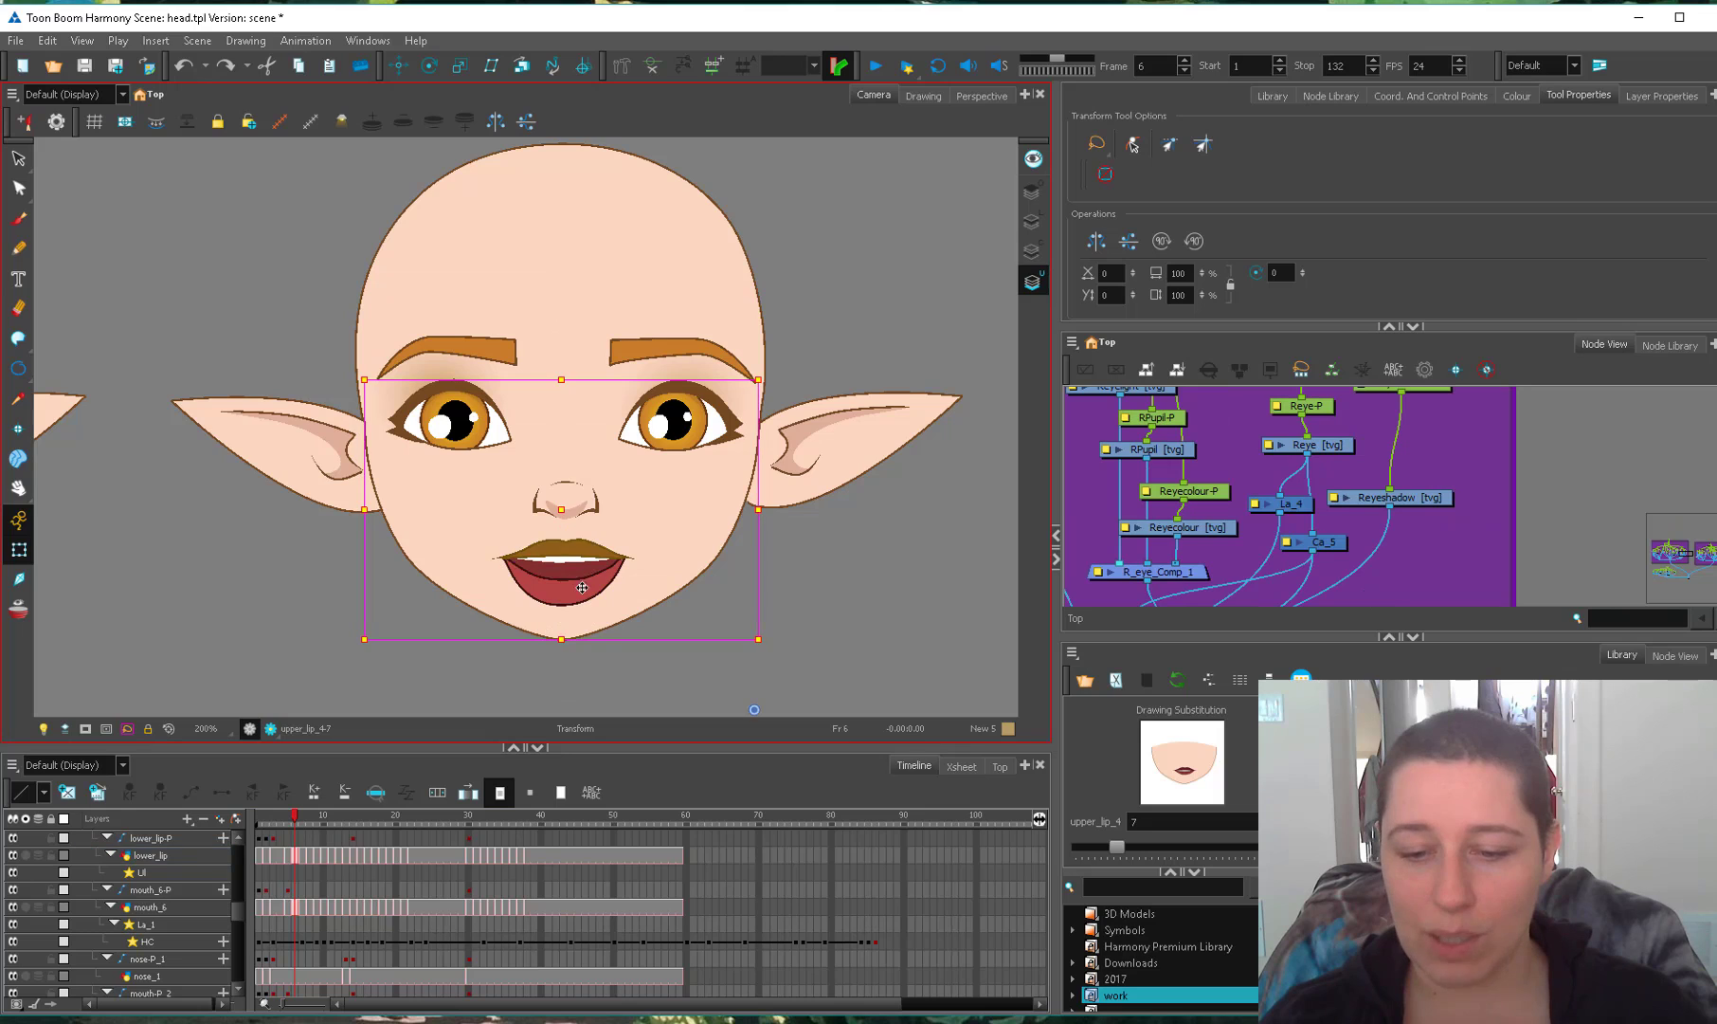
pyautogui.click(573, 576)
pyautogui.press('2')
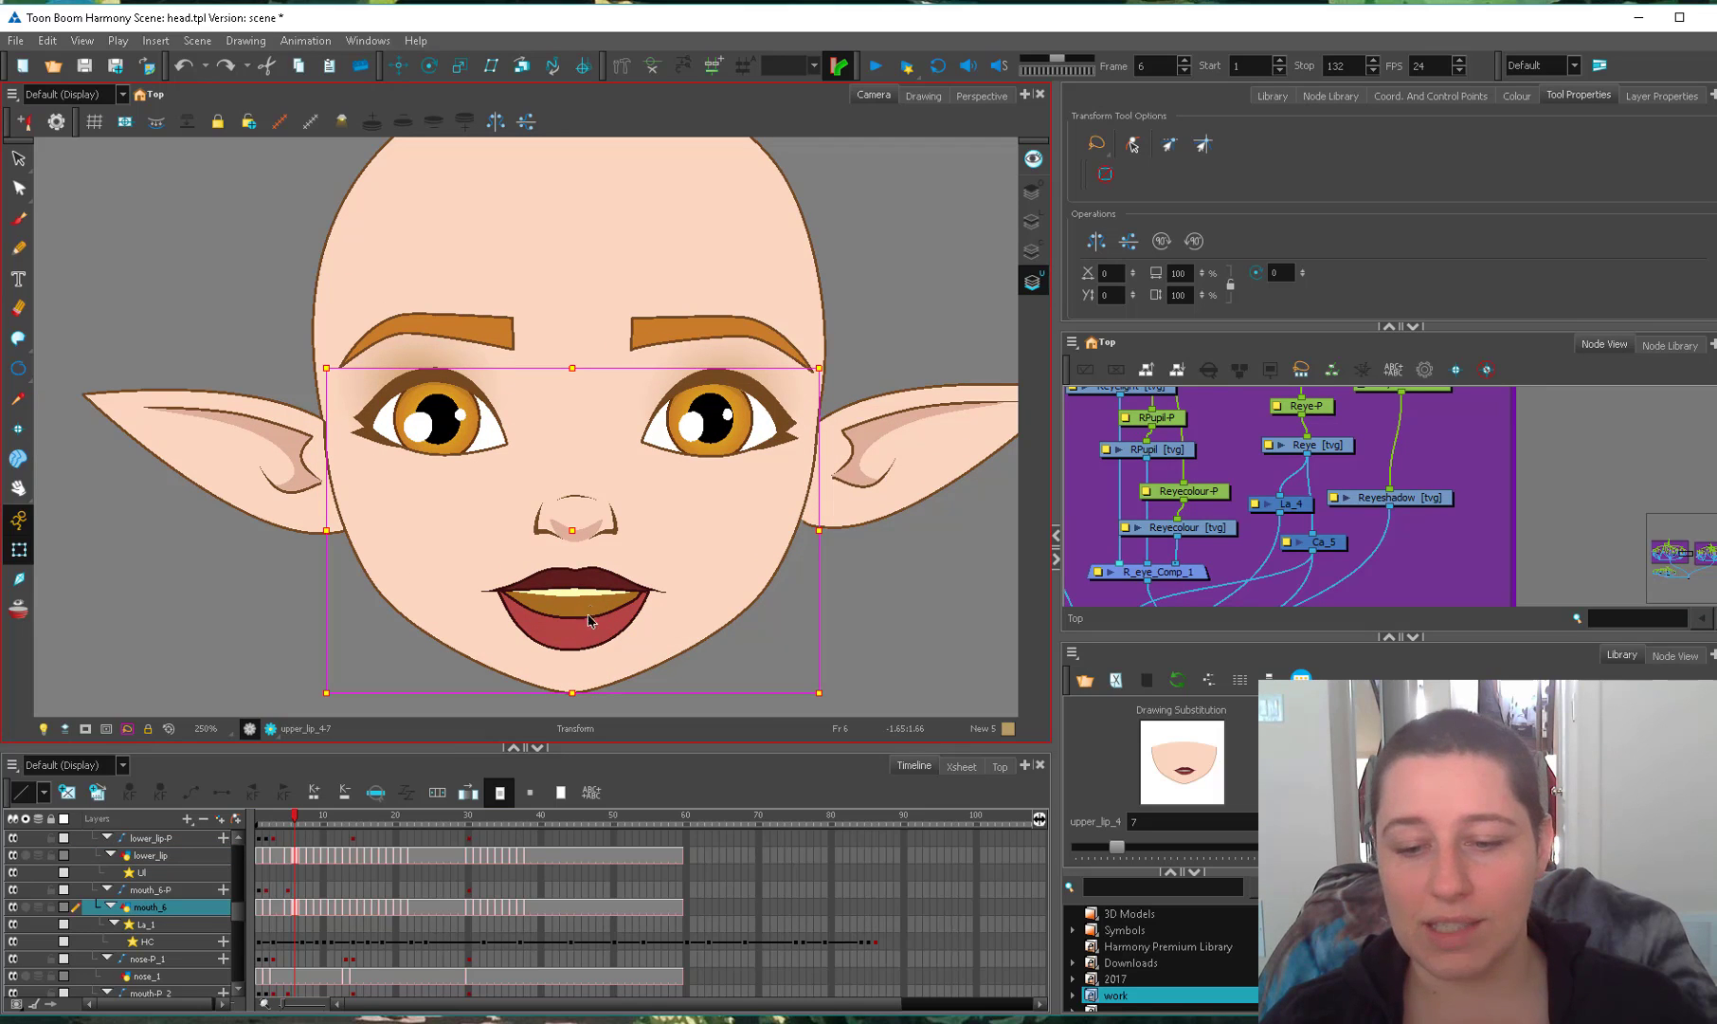
pyautogui.click(597, 576)
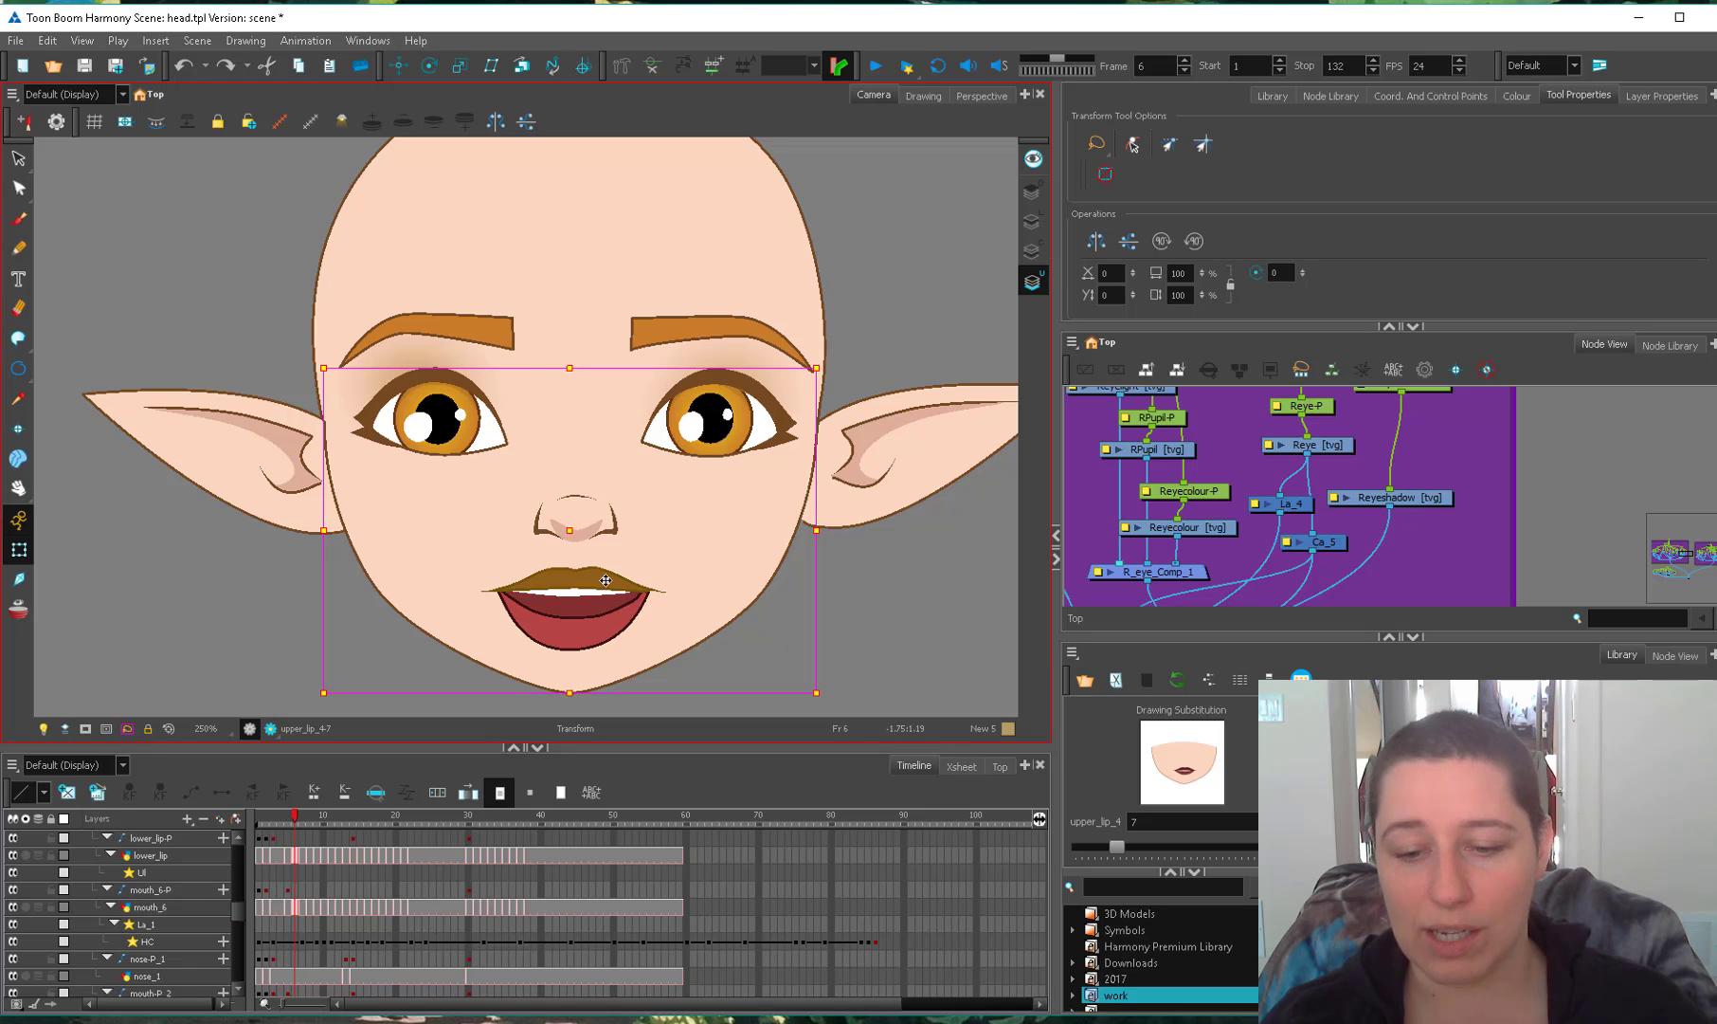
# Locate the upper_lip_4 node and build a curve deformation along the second head's upper lip with the Rigging tool.
pyautogui.click(1232, 500)
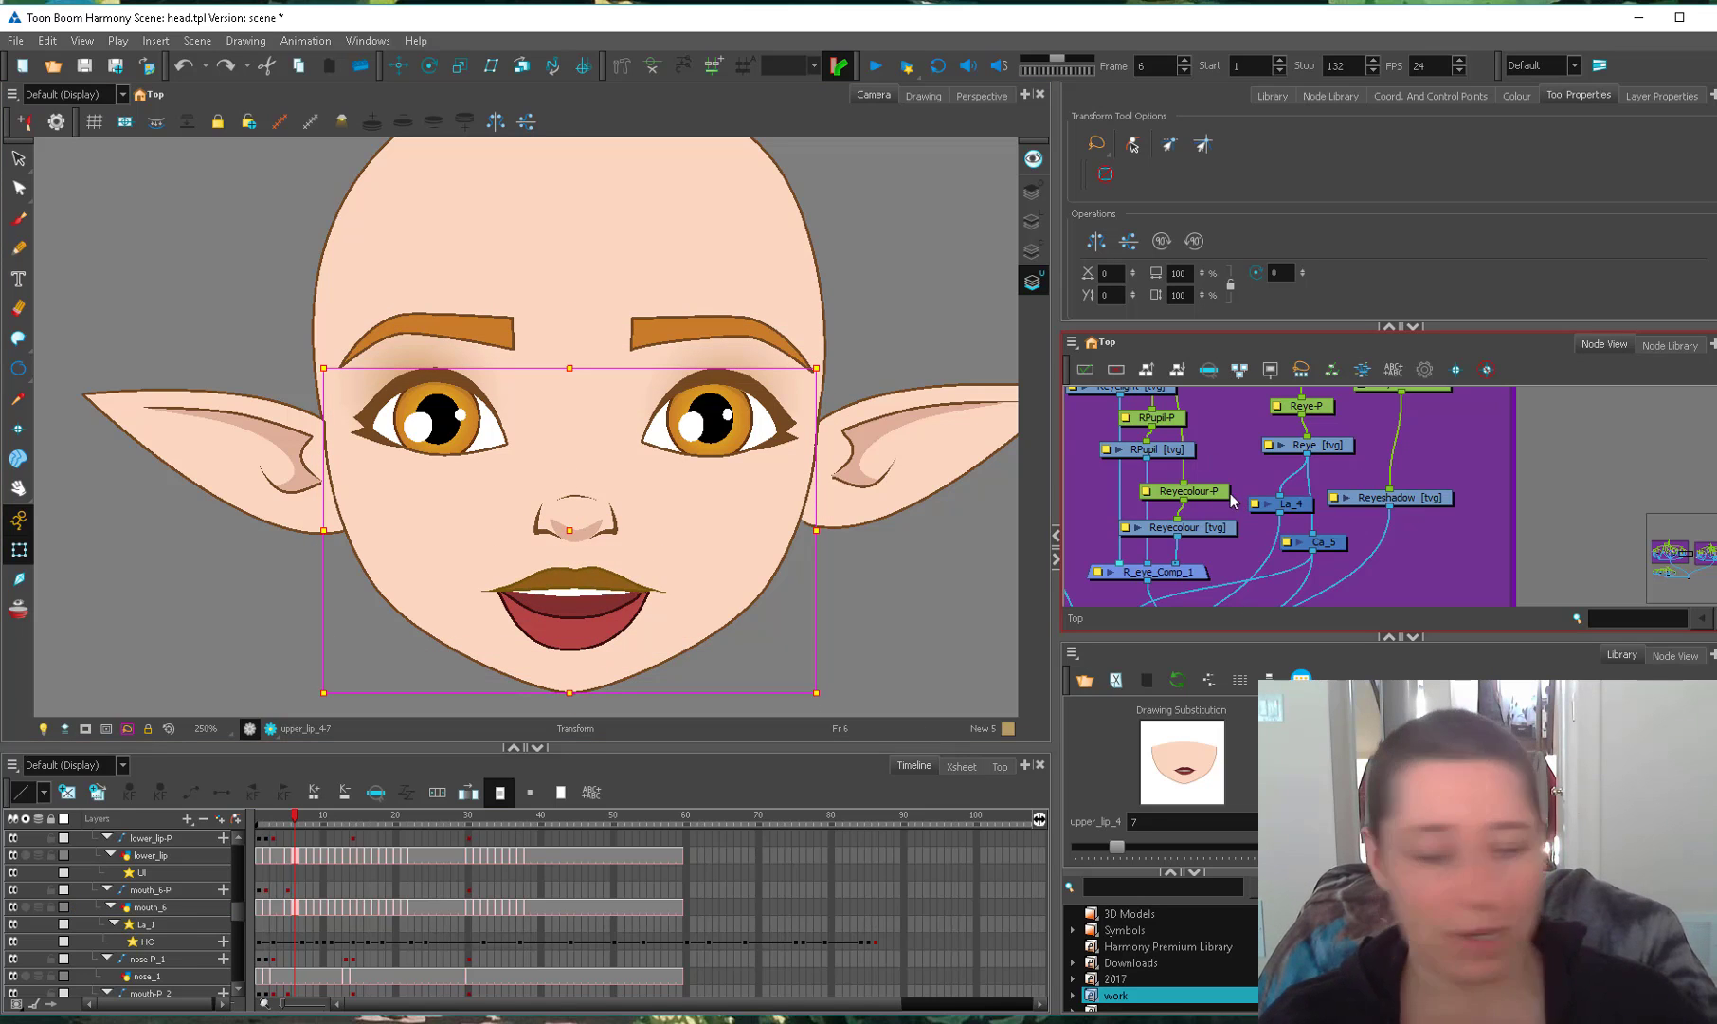
pyautogui.press('o')
pyautogui.click(1425, 509)
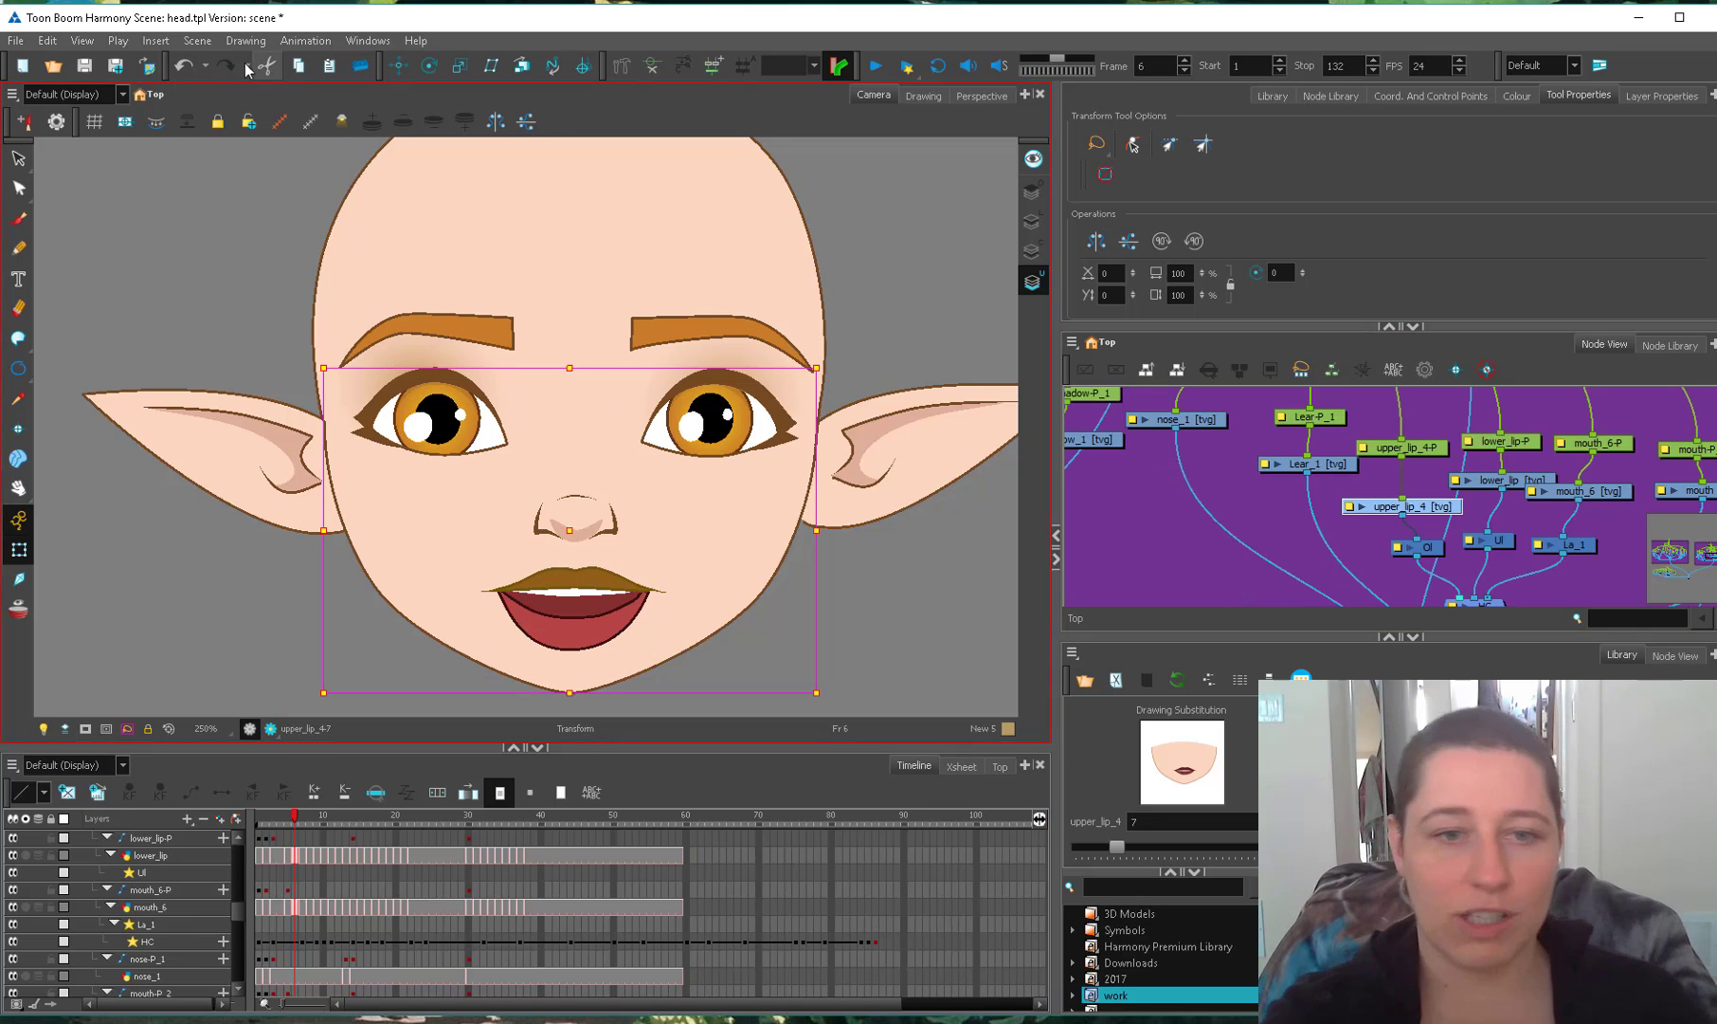
pyautogui.click(621, 66)
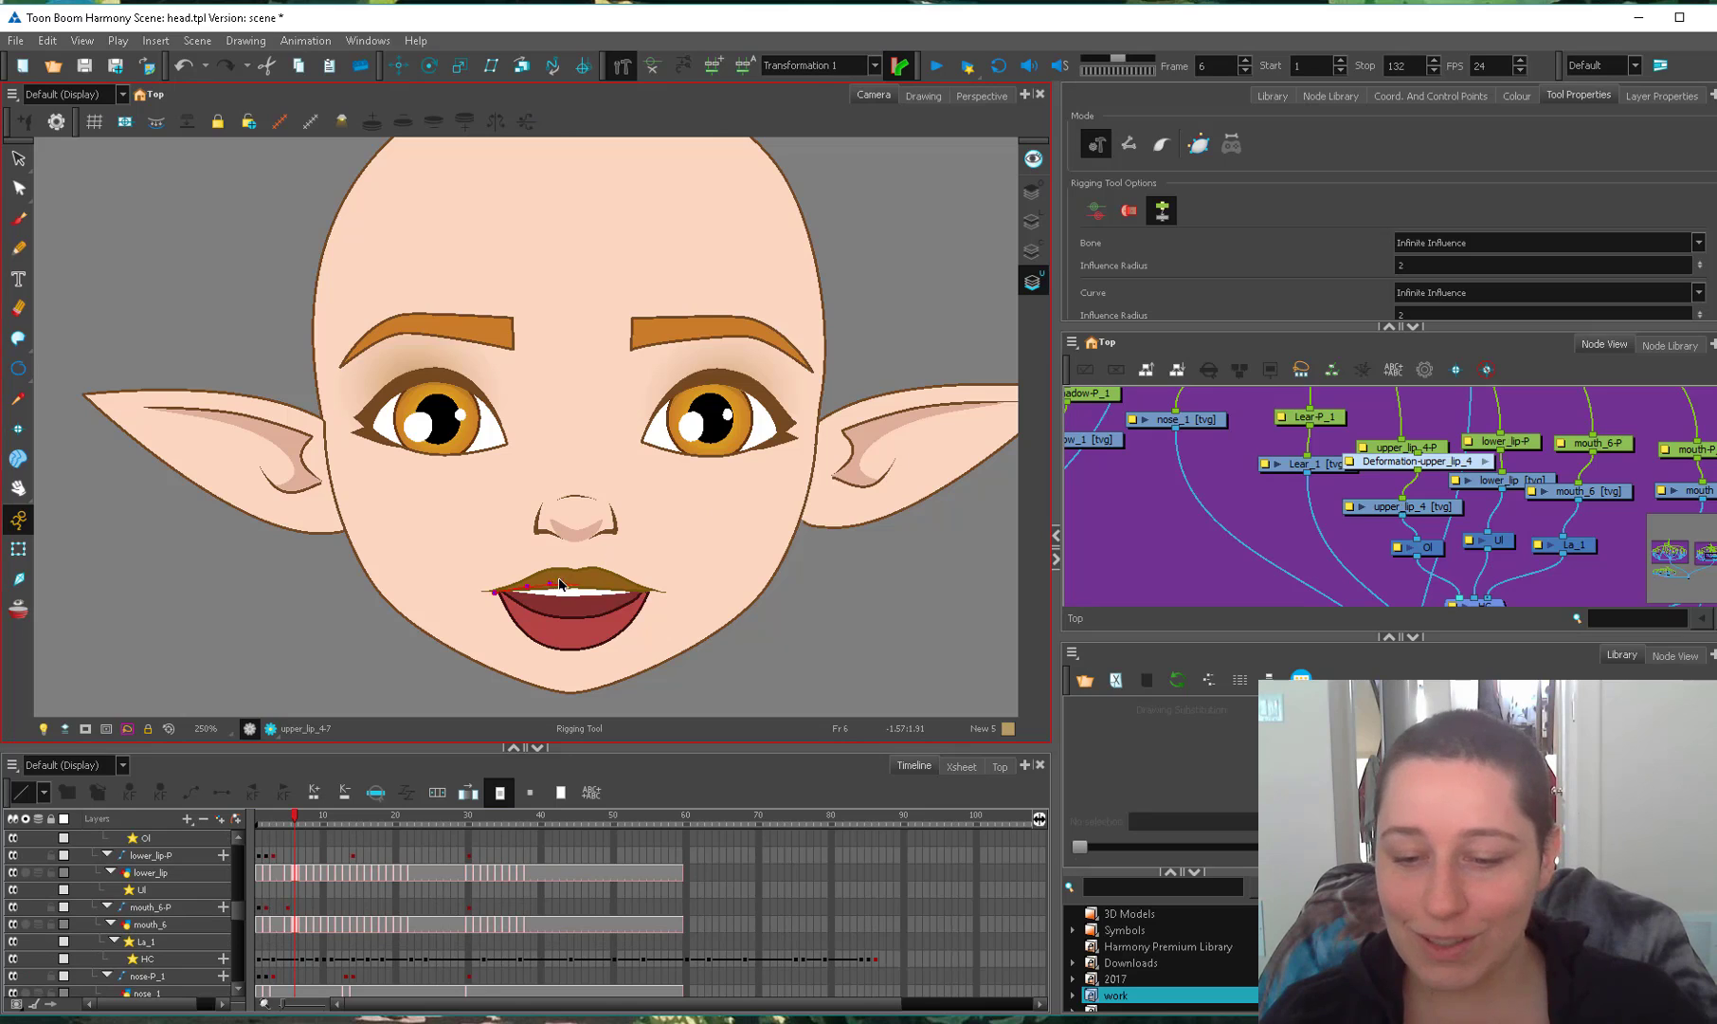
# Bend the upper lip's deformation curve so that one side of the lip rises into a sneer.
pyautogui.click(18, 549)
pyautogui.click(486, 590)
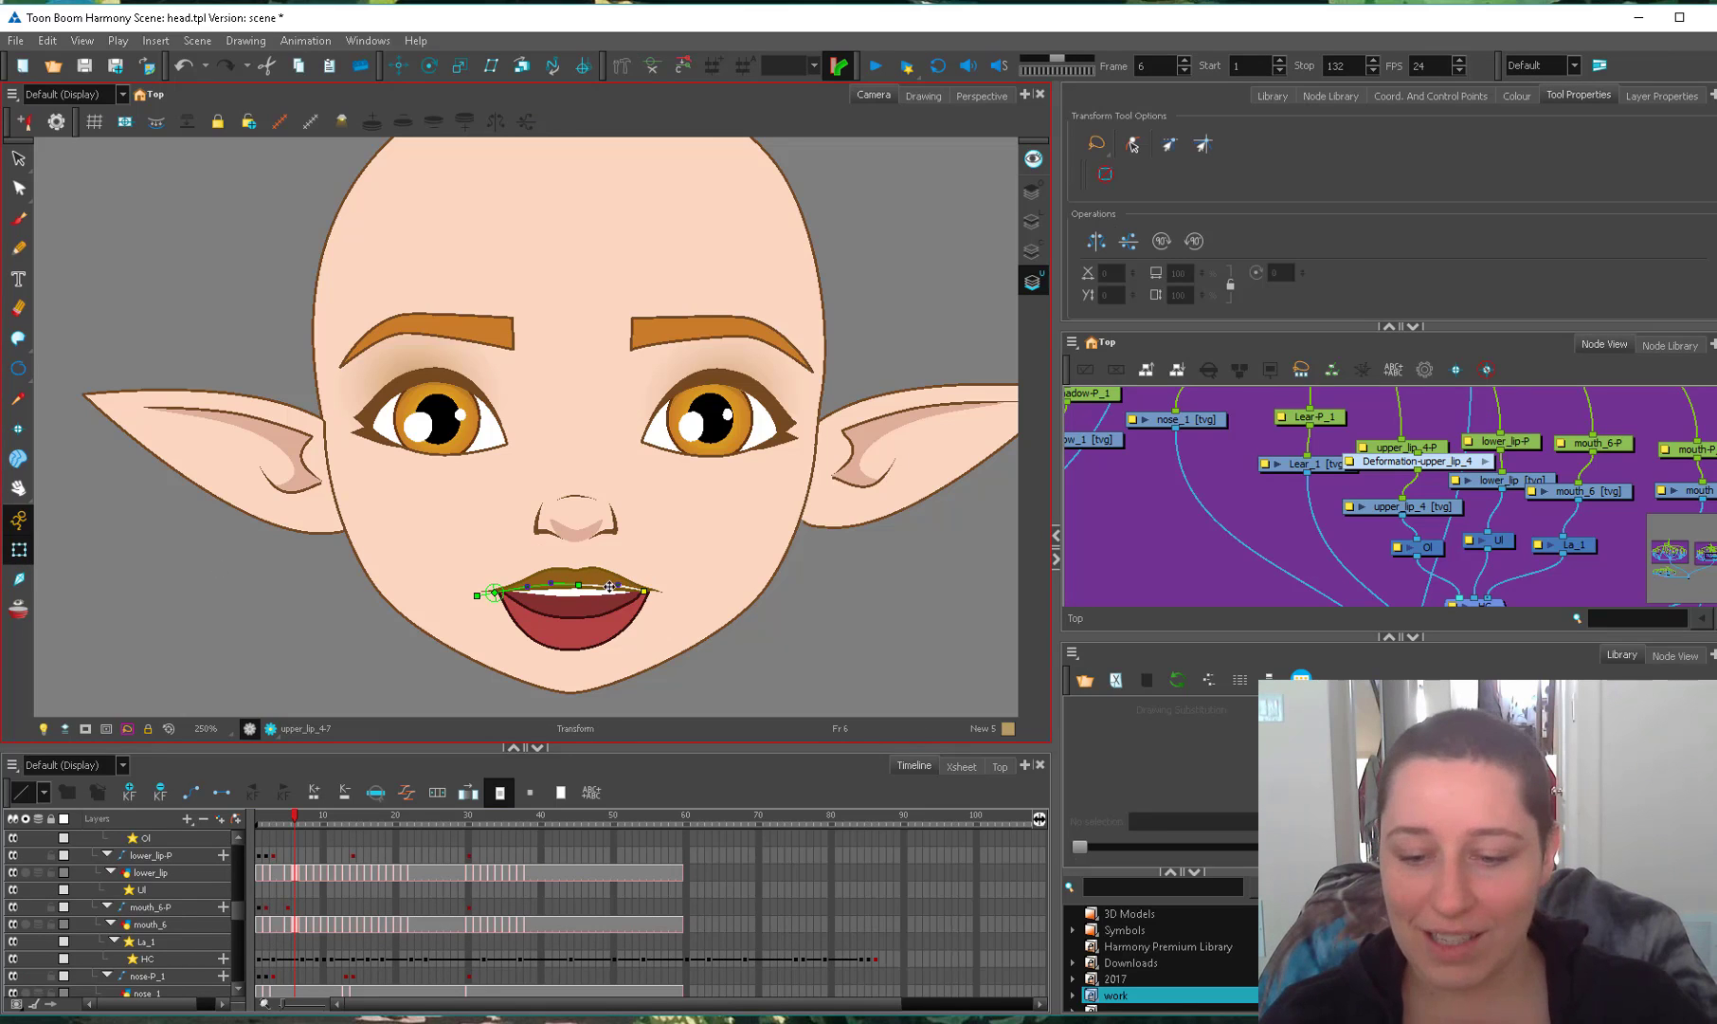
pyautogui.moveTo(610, 586); pyautogui.dragTo(533, 586)
pyautogui.moveTo(640, 554); pyautogui.dragTo(642, 561)
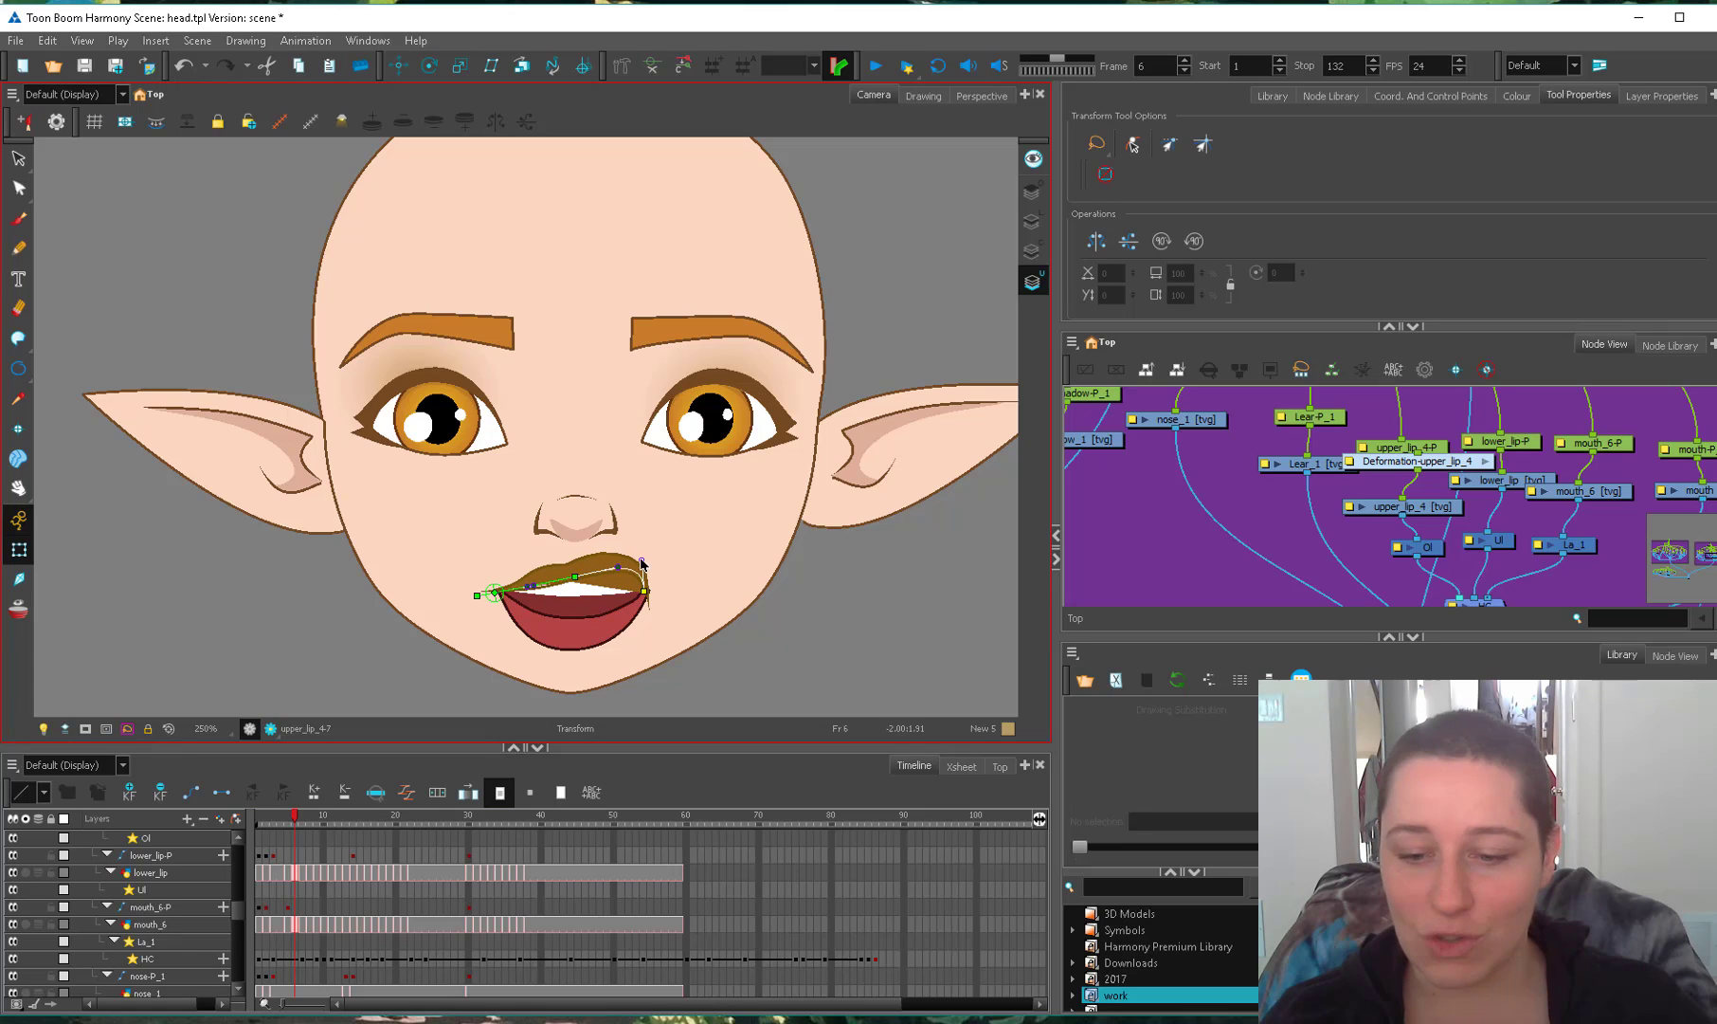
# Preview the deformed upper lip in the rendered view.
pyautogui.click(1161, 519)
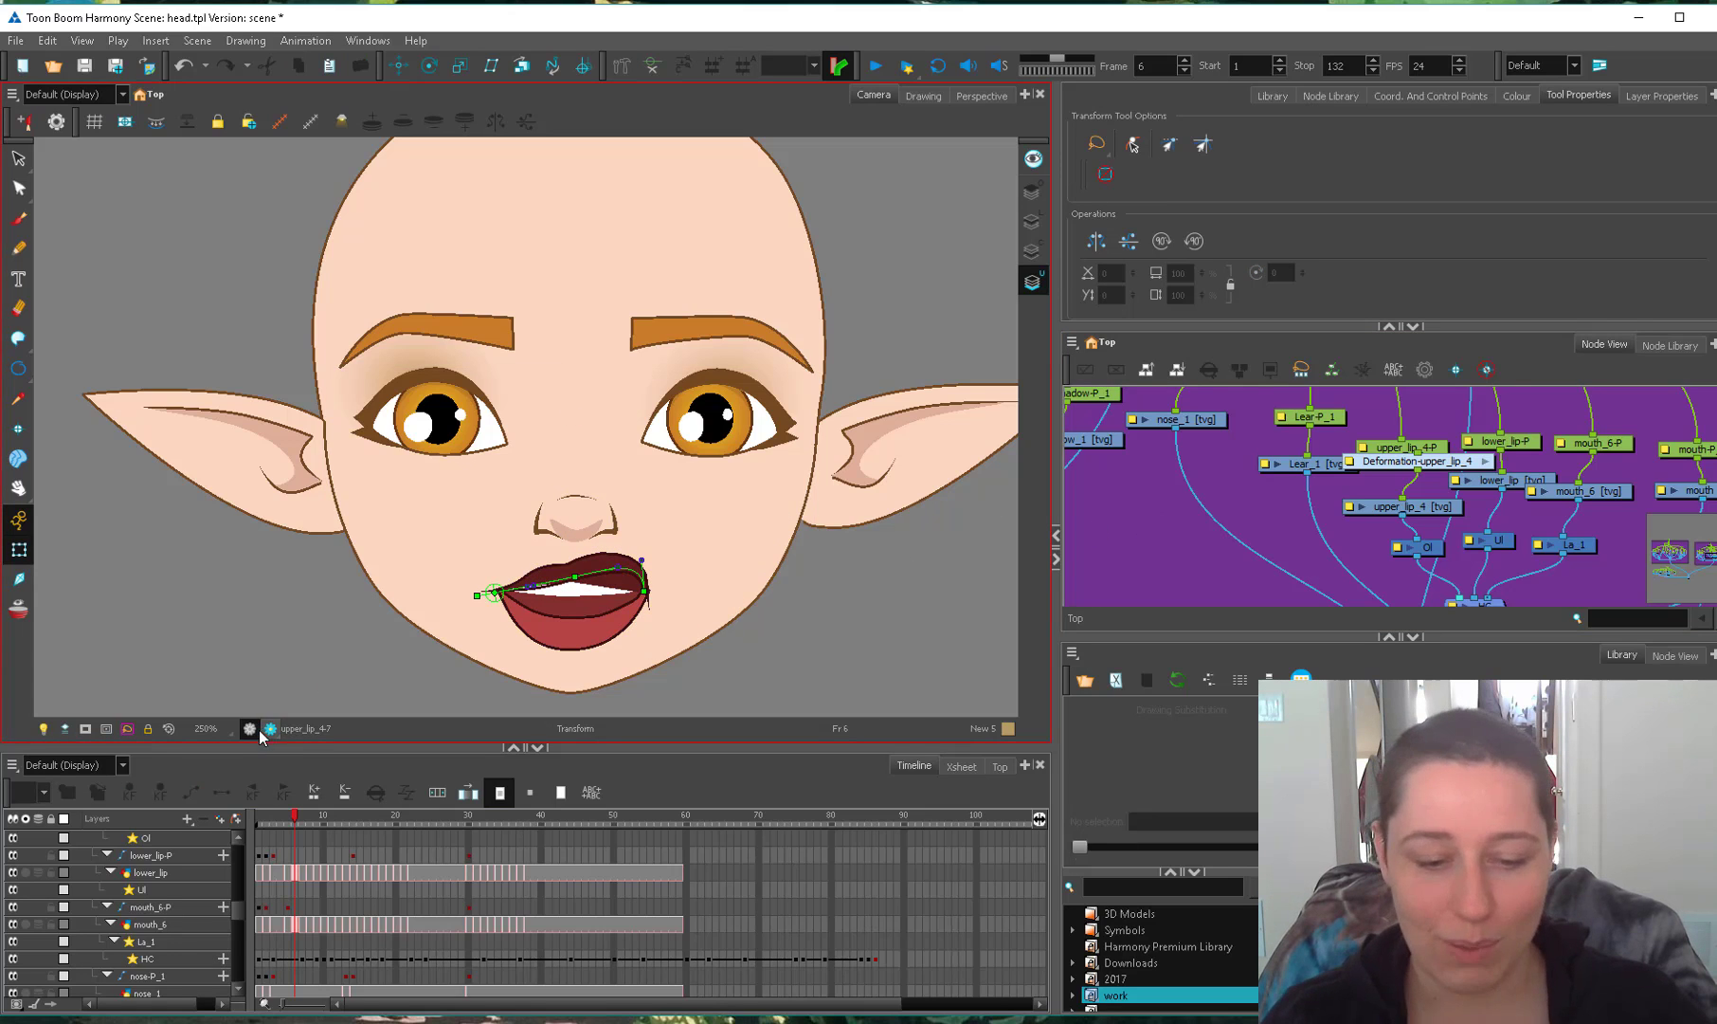
pyautogui.click(268, 729)
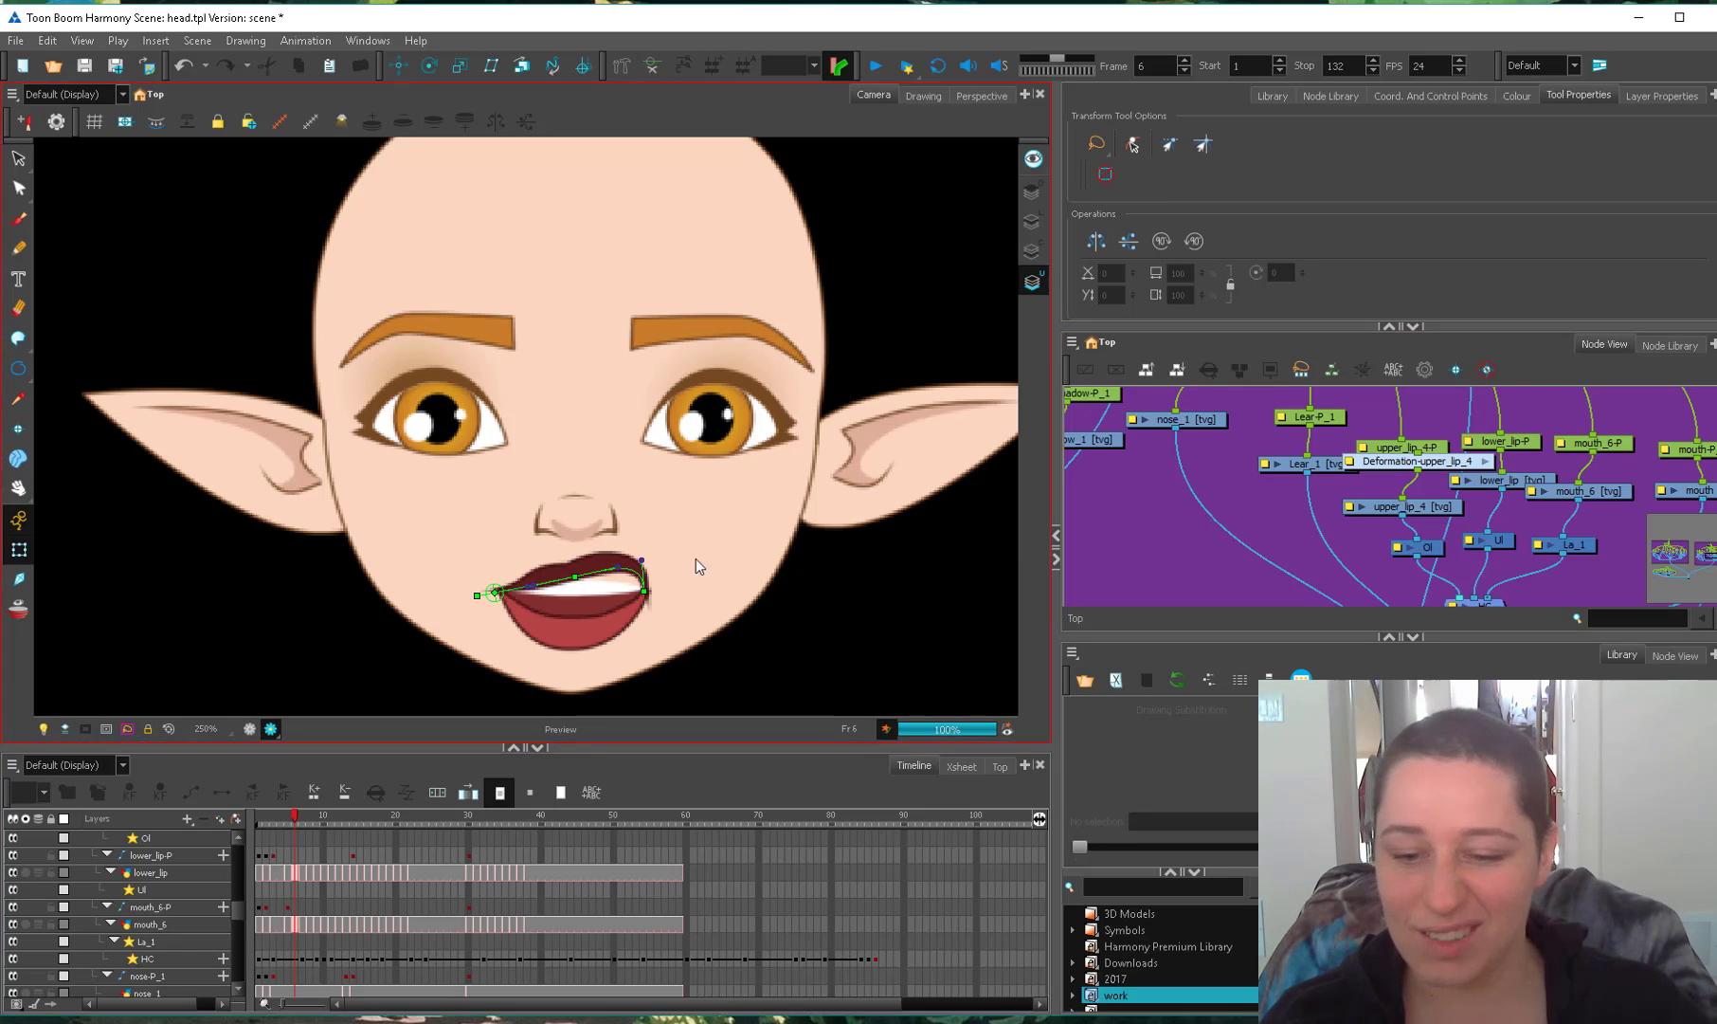
pyautogui.click(604, 595)
pyautogui.hotkey('alt', 'q')
pyautogui.hotkey('shift', 't')
pyautogui.click(1188, 539)
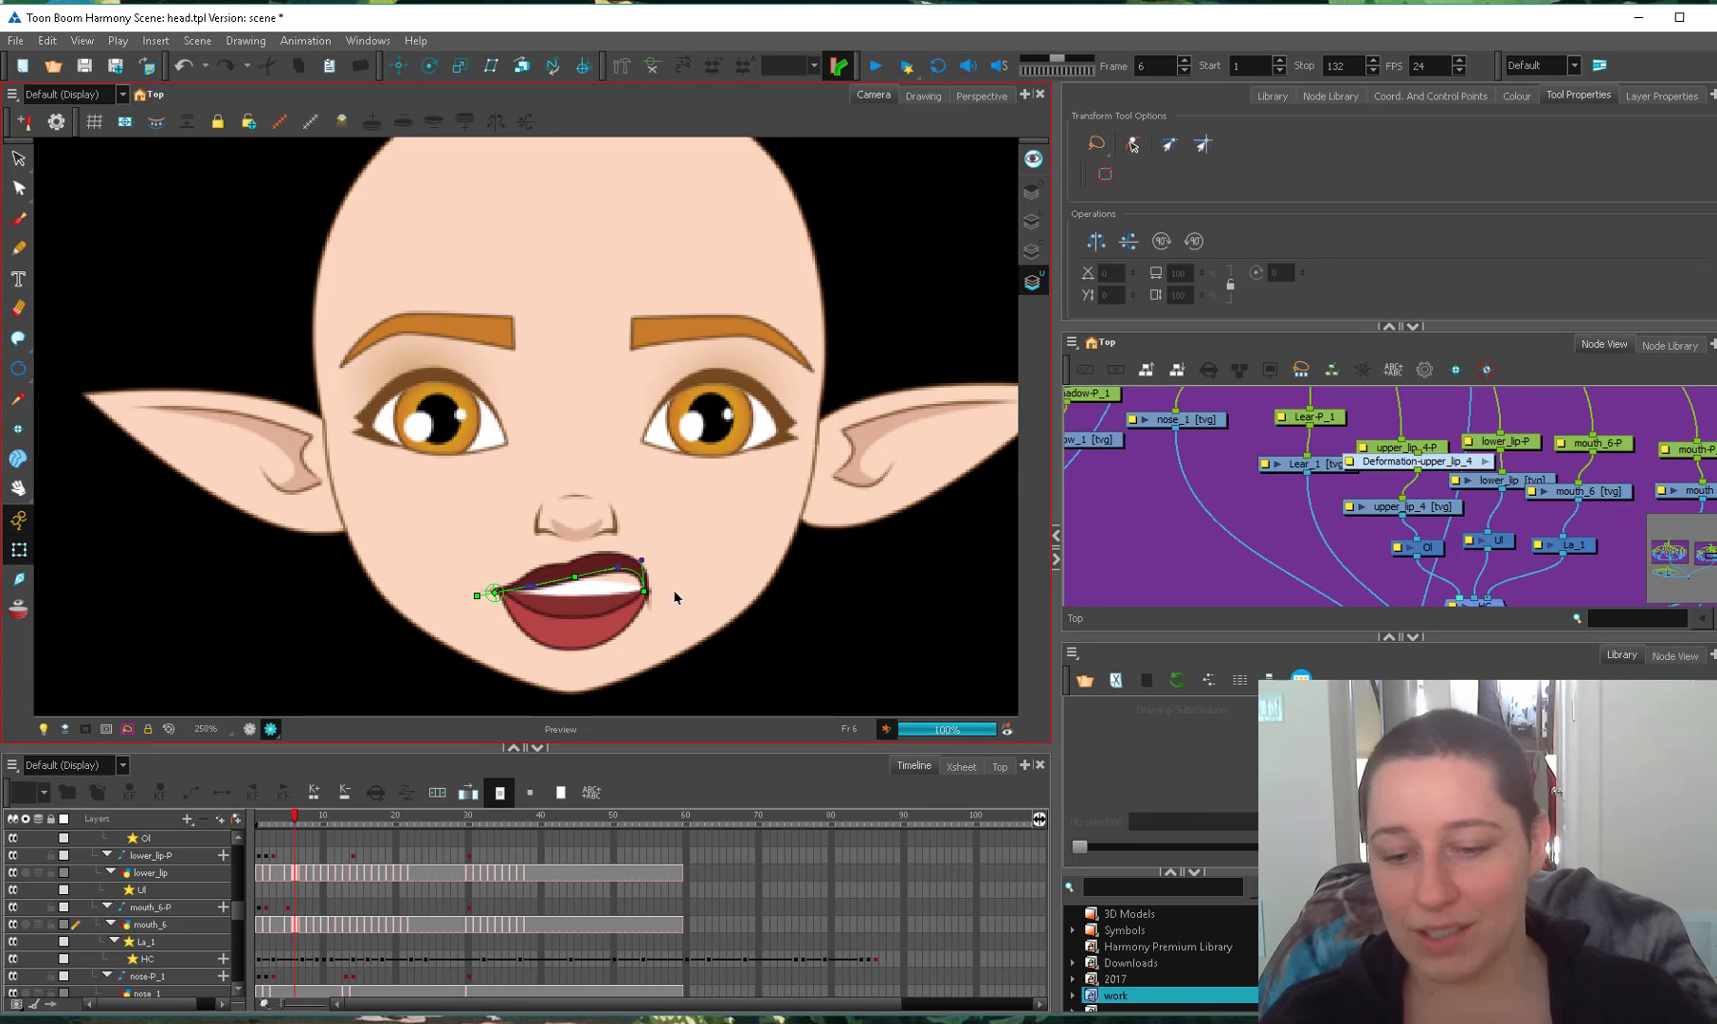
# Undo the upper lip bend, leave the rendered view and delete the Deformation-upper_lip_4 node.
pyautogui.hotkey('ctrl', 'z')
pyautogui.hotkey('ctrl', 'z')
pyautogui.hotkey('ctrl', 'z')
pyautogui.click(249, 729)
pyautogui.click(1418, 465)
pyautogui.press('Delete')
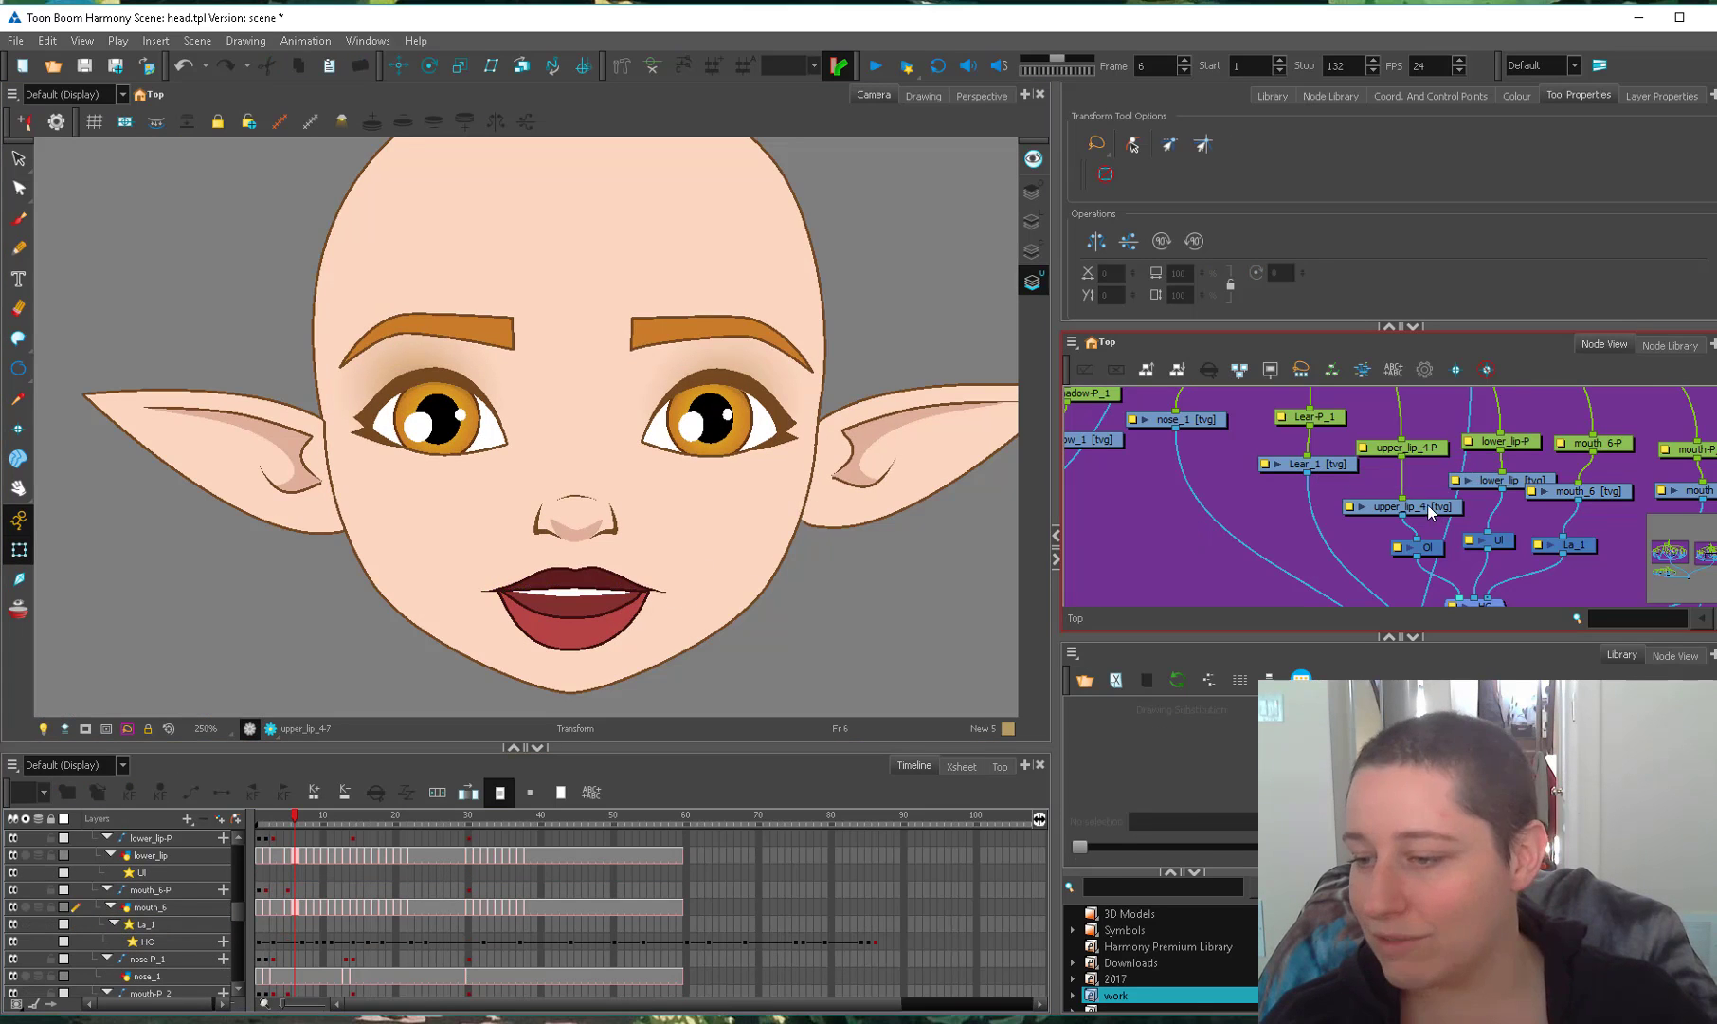
# Align the mouth_6 node with upper_lip_4 and adjust the lower lip through its lower_lip-P peg.
pyautogui.click(1422, 506)
pyautogui.moveTo(1318, 510); pyautogui.dragTo(955, 477)
pyautogui.click(1197, 545)
pyautogui.scroll(-1, 1197, 545)
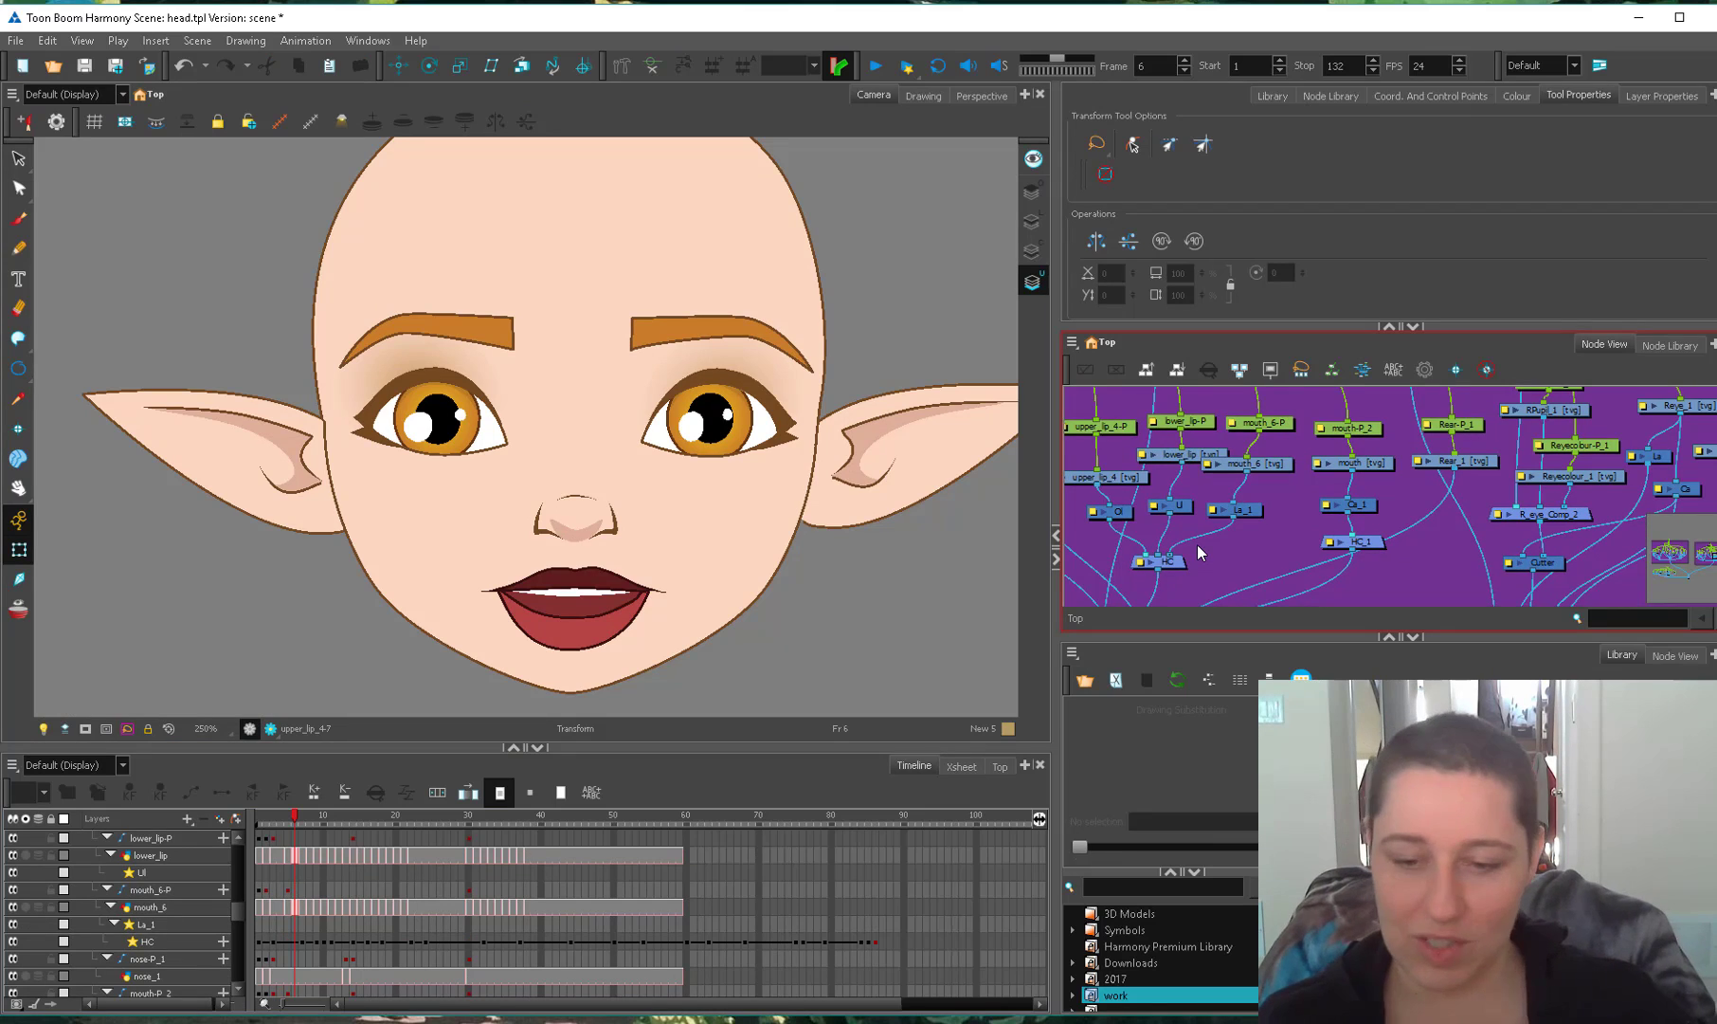
pyautogui.moveTo(1258, 463); pyautogui.dragTo(1261, 477)
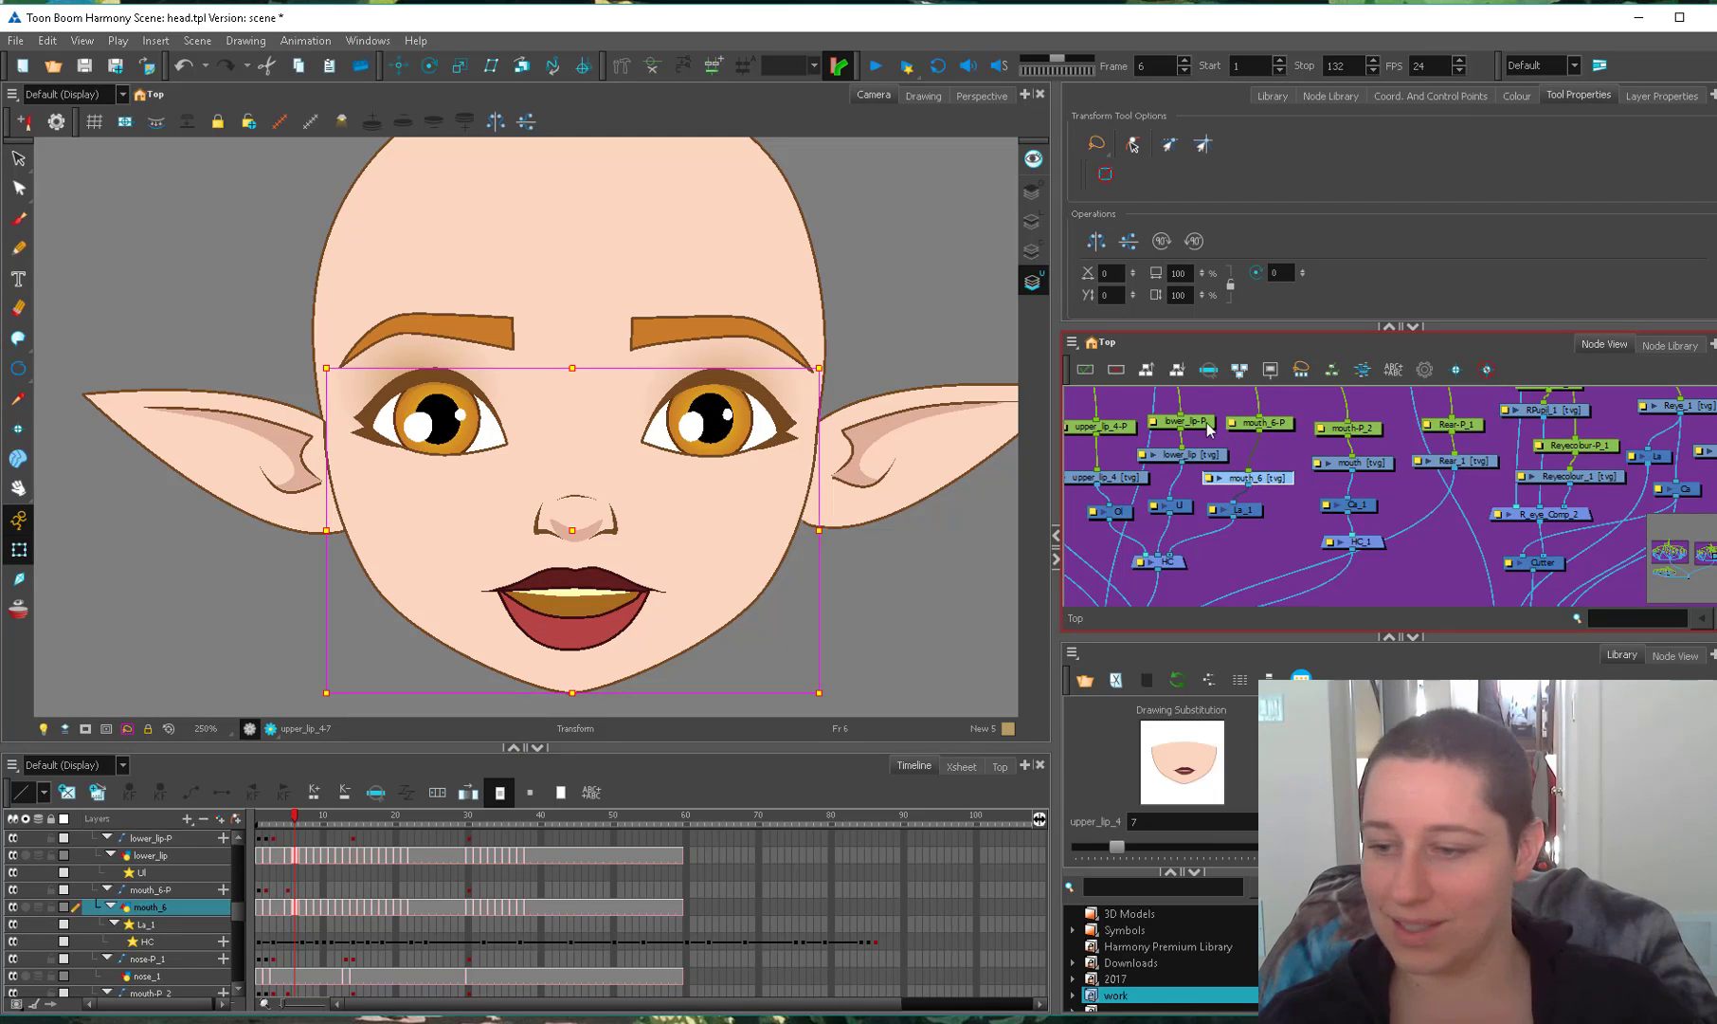
pyautogui.click(1203, 422)
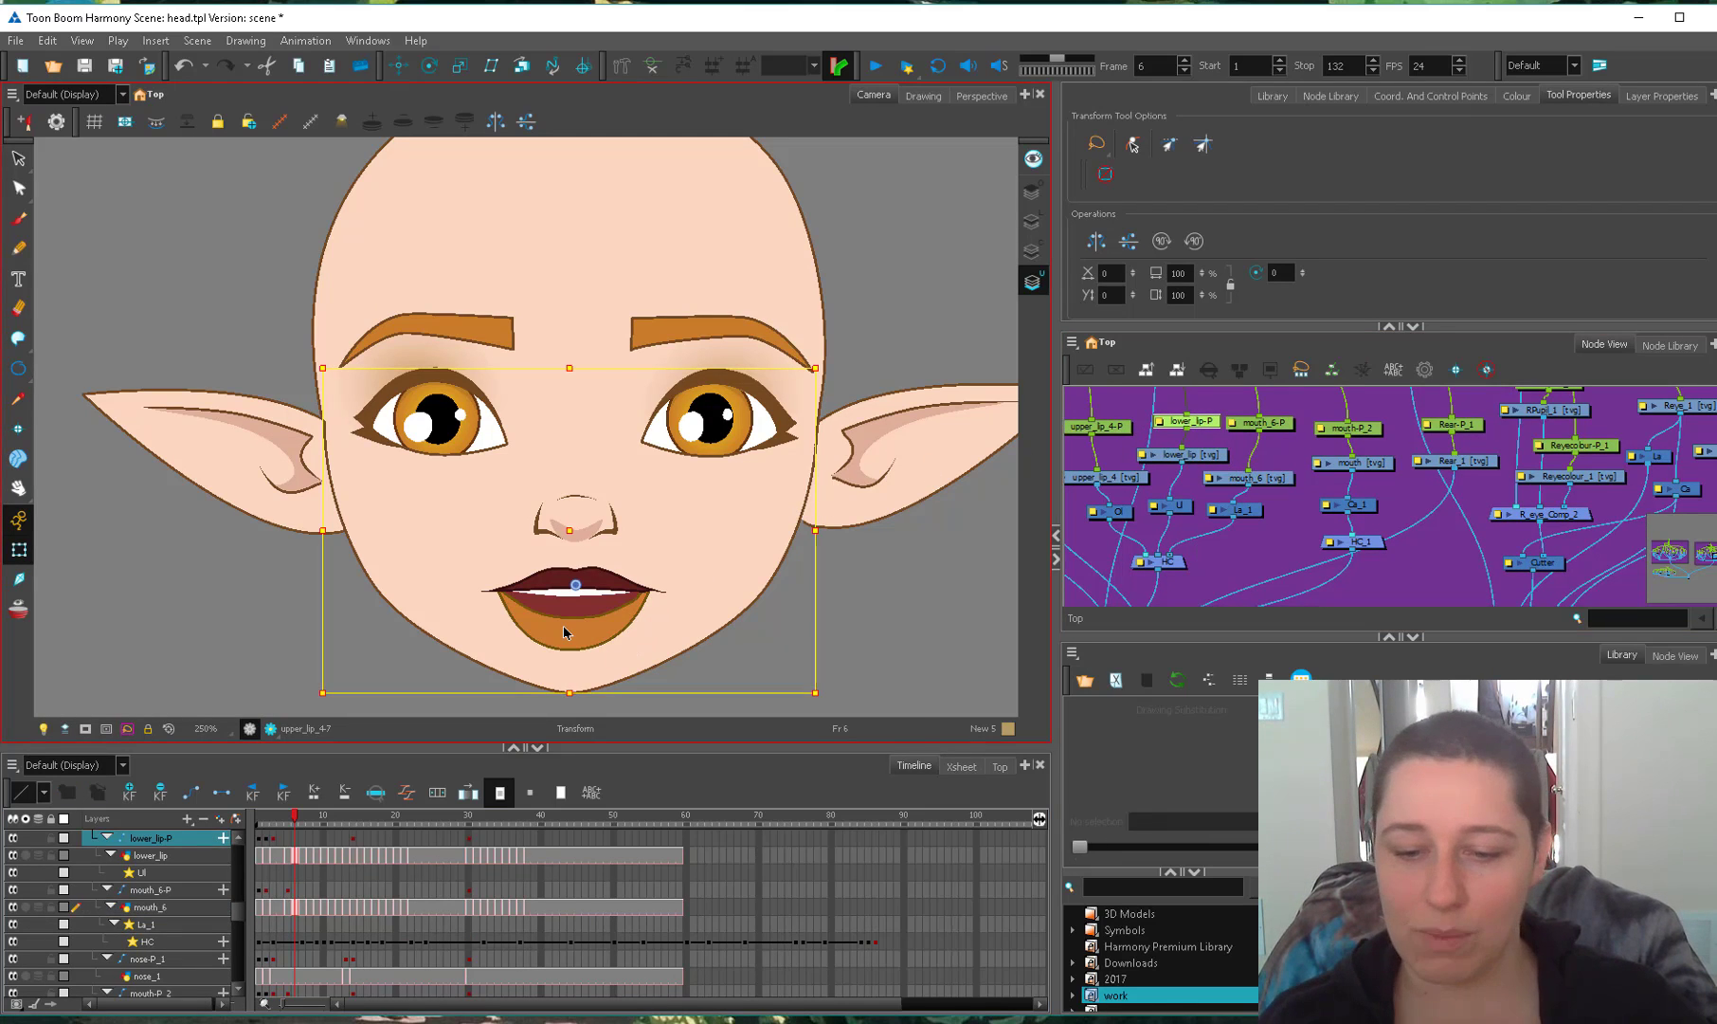
pyautogui.moveTo(571, 713); pyautogui.dragTo(572, 699)
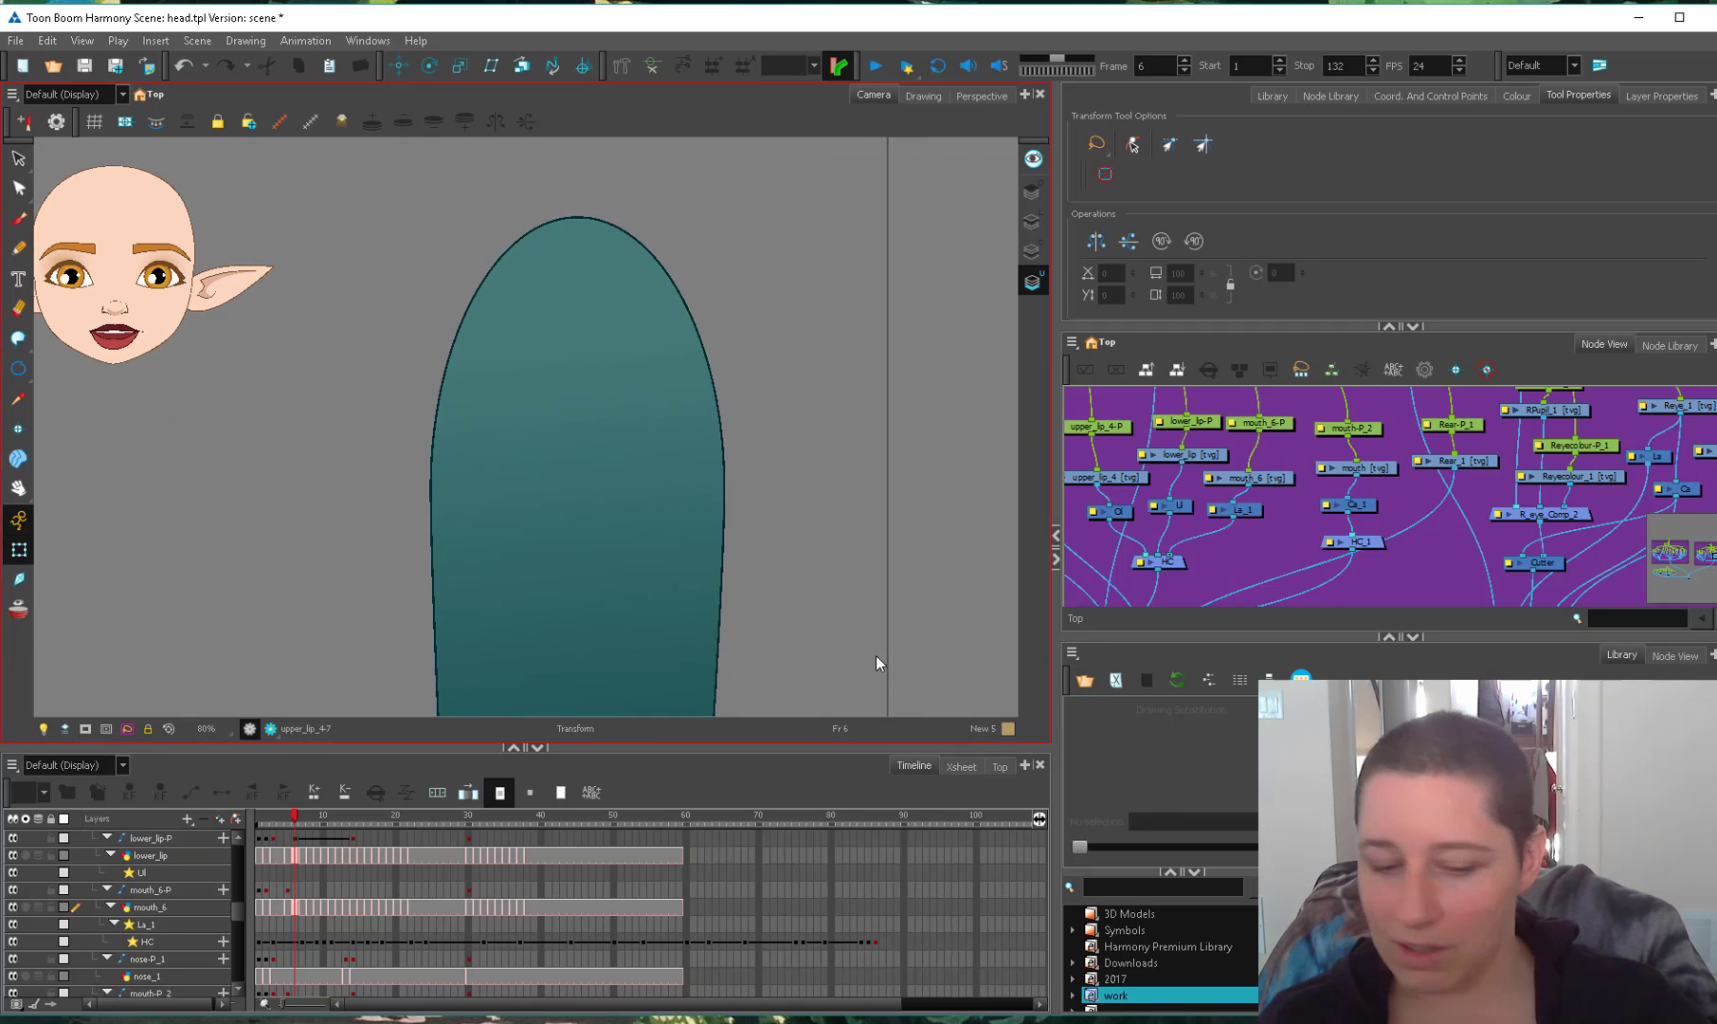
# Go to frame 1 and examine the green monster's lips, upper teeth and lower teeth as separate drawing nodes.
pyautogui.moveTo(279, 818); pyautogui.dragTo(231, 830)
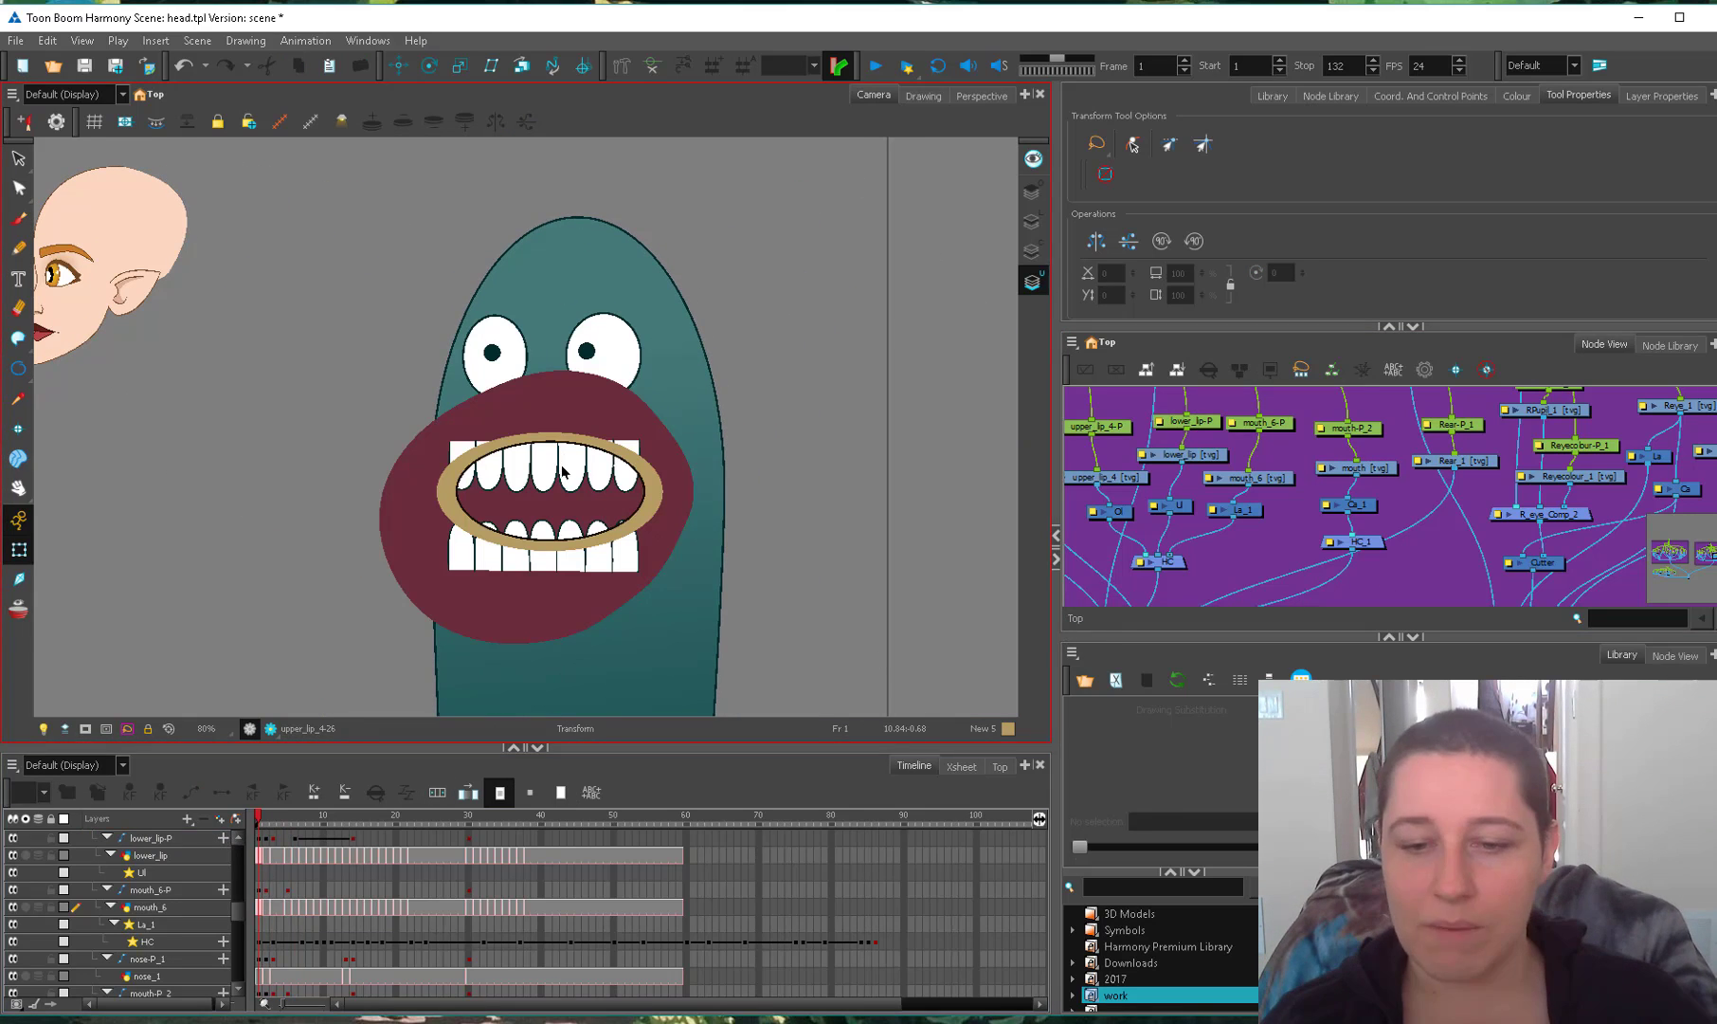
pyautogui.click(683, 456)
pyautogui.press('2')
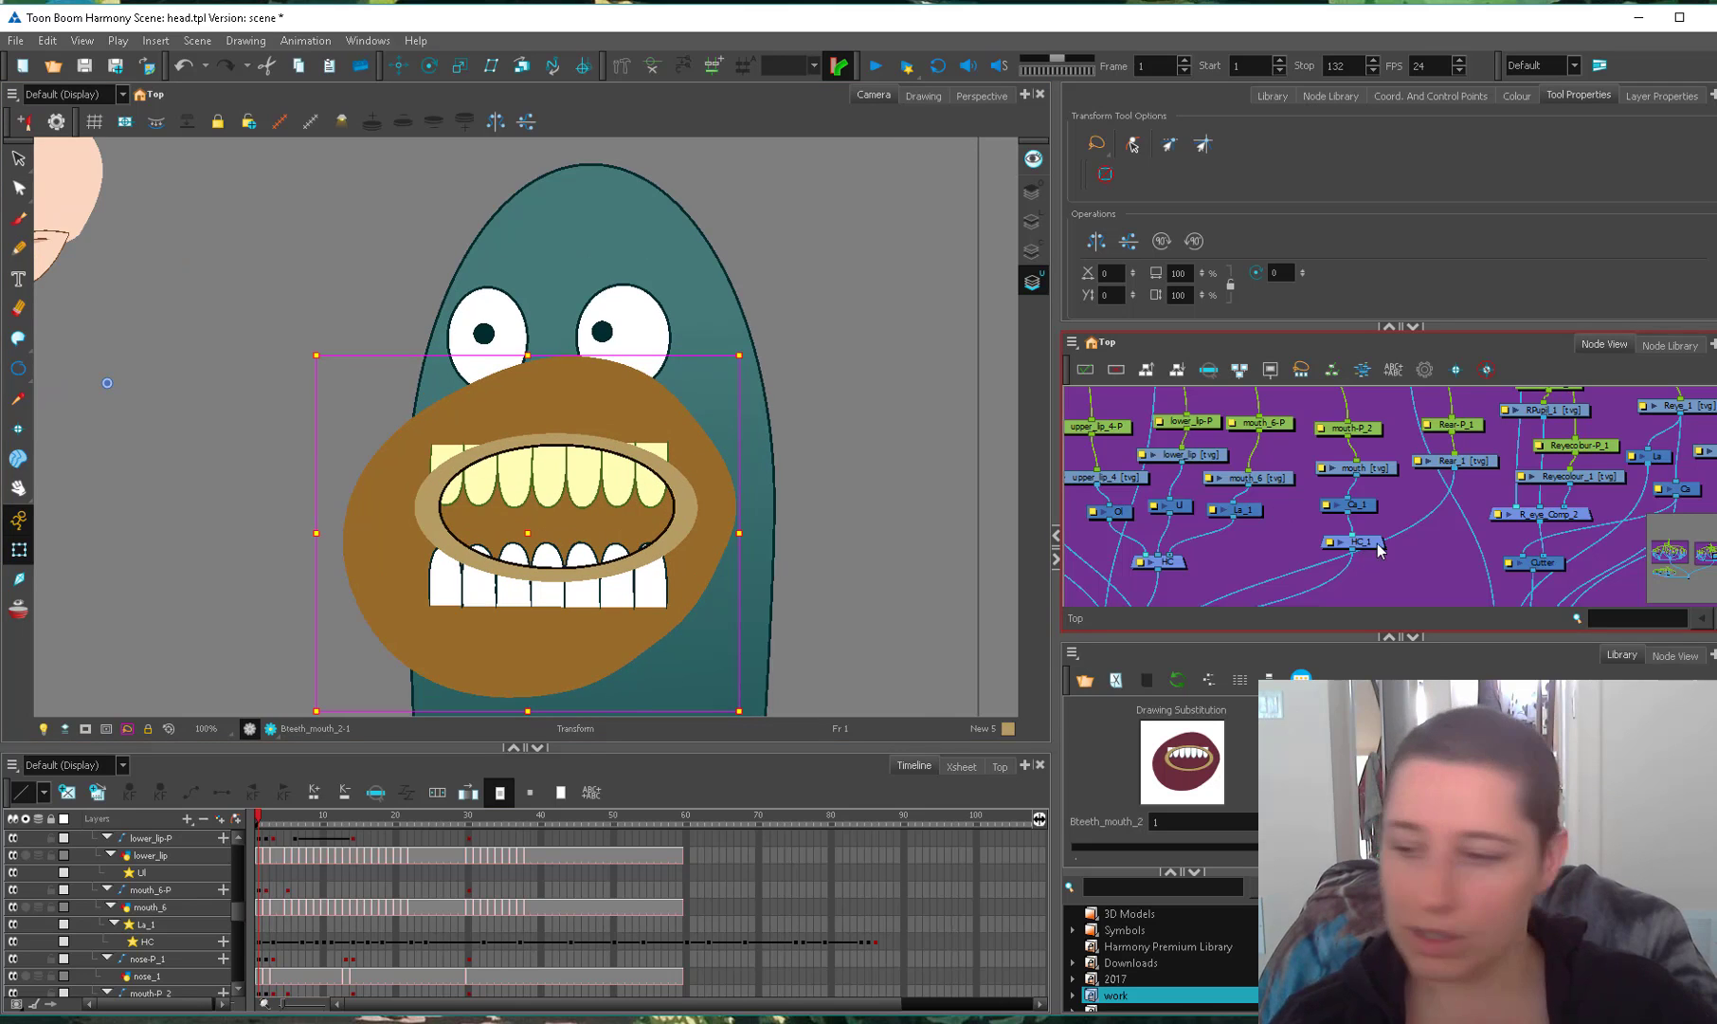
pyautogui.press('o')
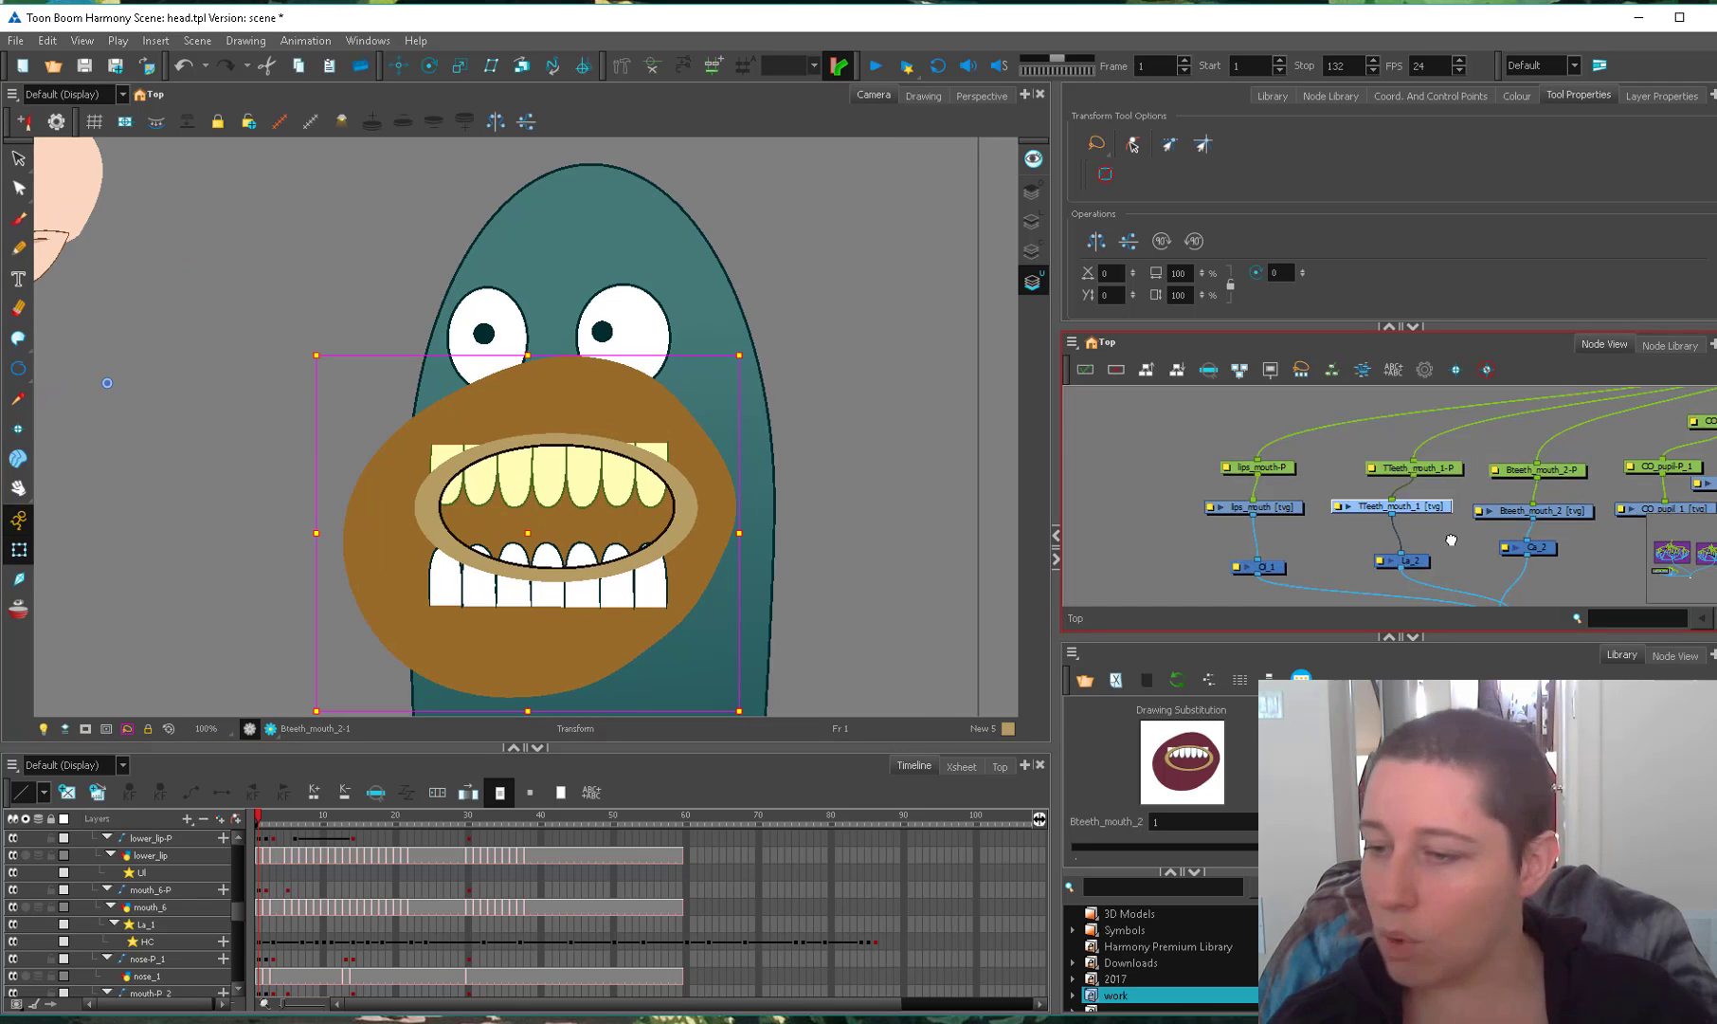
pyautogui.moveTo(1450, 540); pyautogui.dragTo(1282, 548)
# Move the monster's teeth together inside the lips using the TTeeth_mouth_1-P and Bteeth_mouth_2-P pegs.
pyautogui.press('b')
pyautogui.moveTo(520, 397)
pyautogui.mouseDown()
pyautogui.moveTo(526, 506)
pyautogui.moveTo(542, 359)
pyautogui.moveTo(750, 447)
pyautogui.moveTo(481, 599)
pyautogui.moveTo(508, 415)
pyautogui.moveTo(529, 533)
pyautogui.mouseUp()
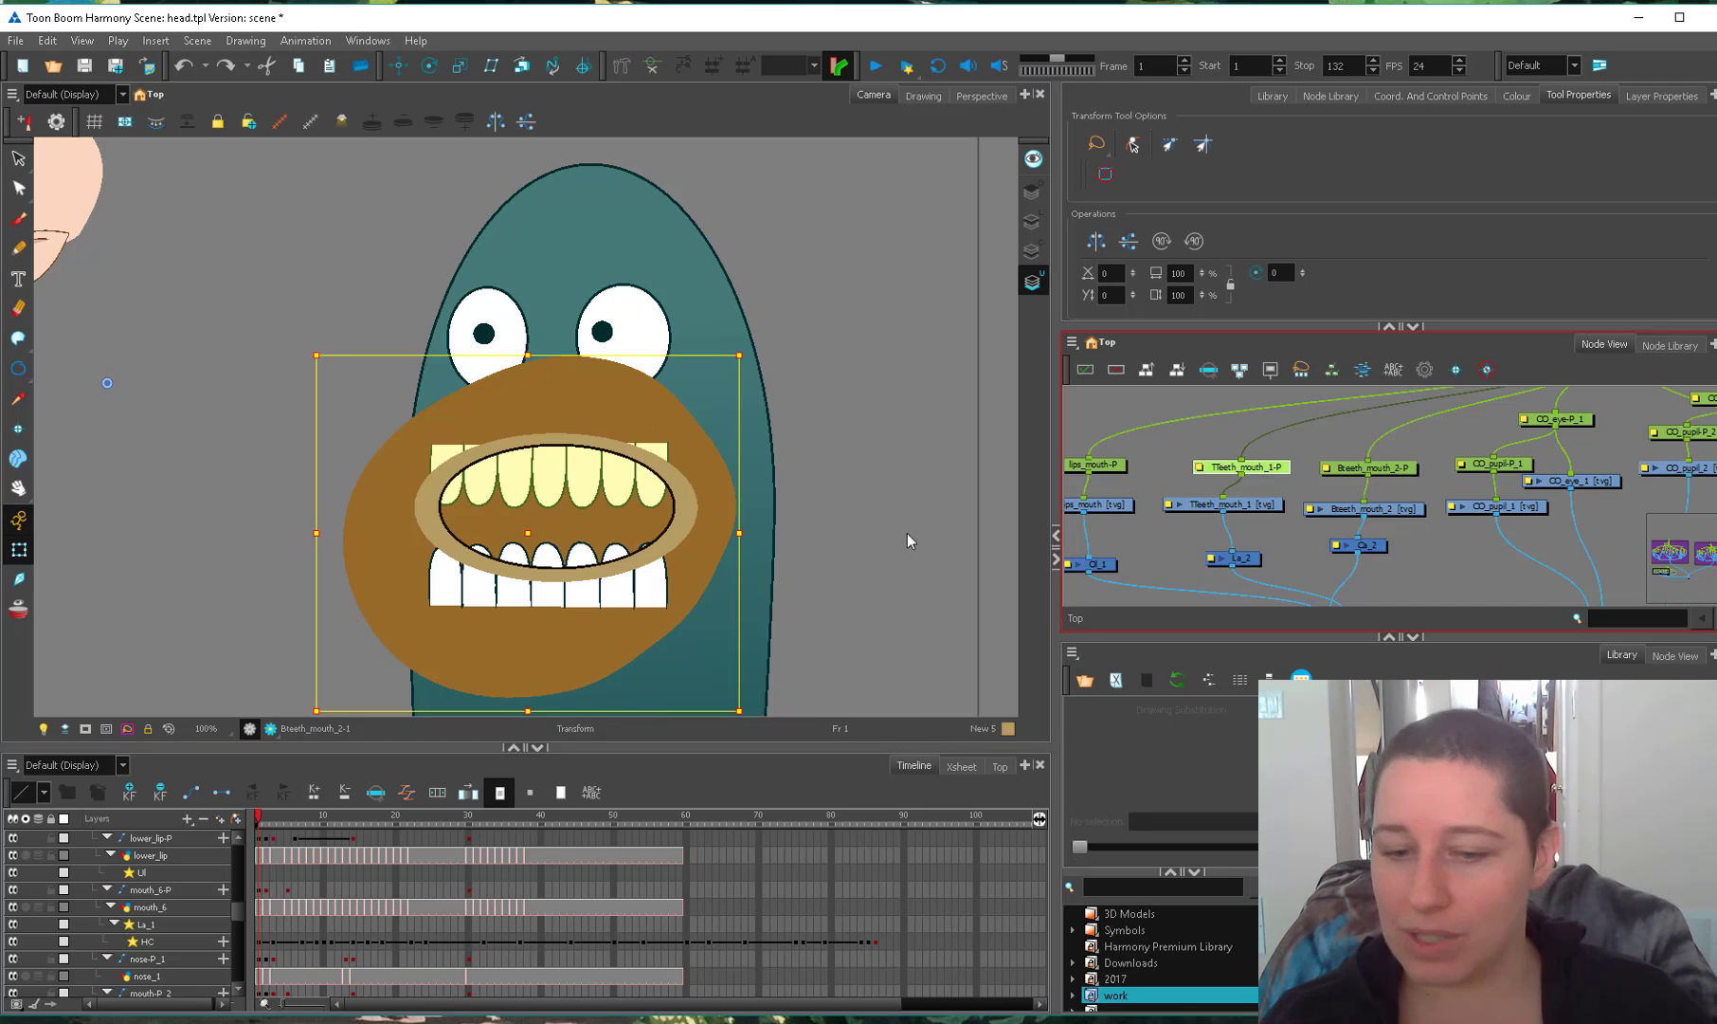
pyautogui.moveTo(1386, 469); pyautogui.dragTo(1374, 471)
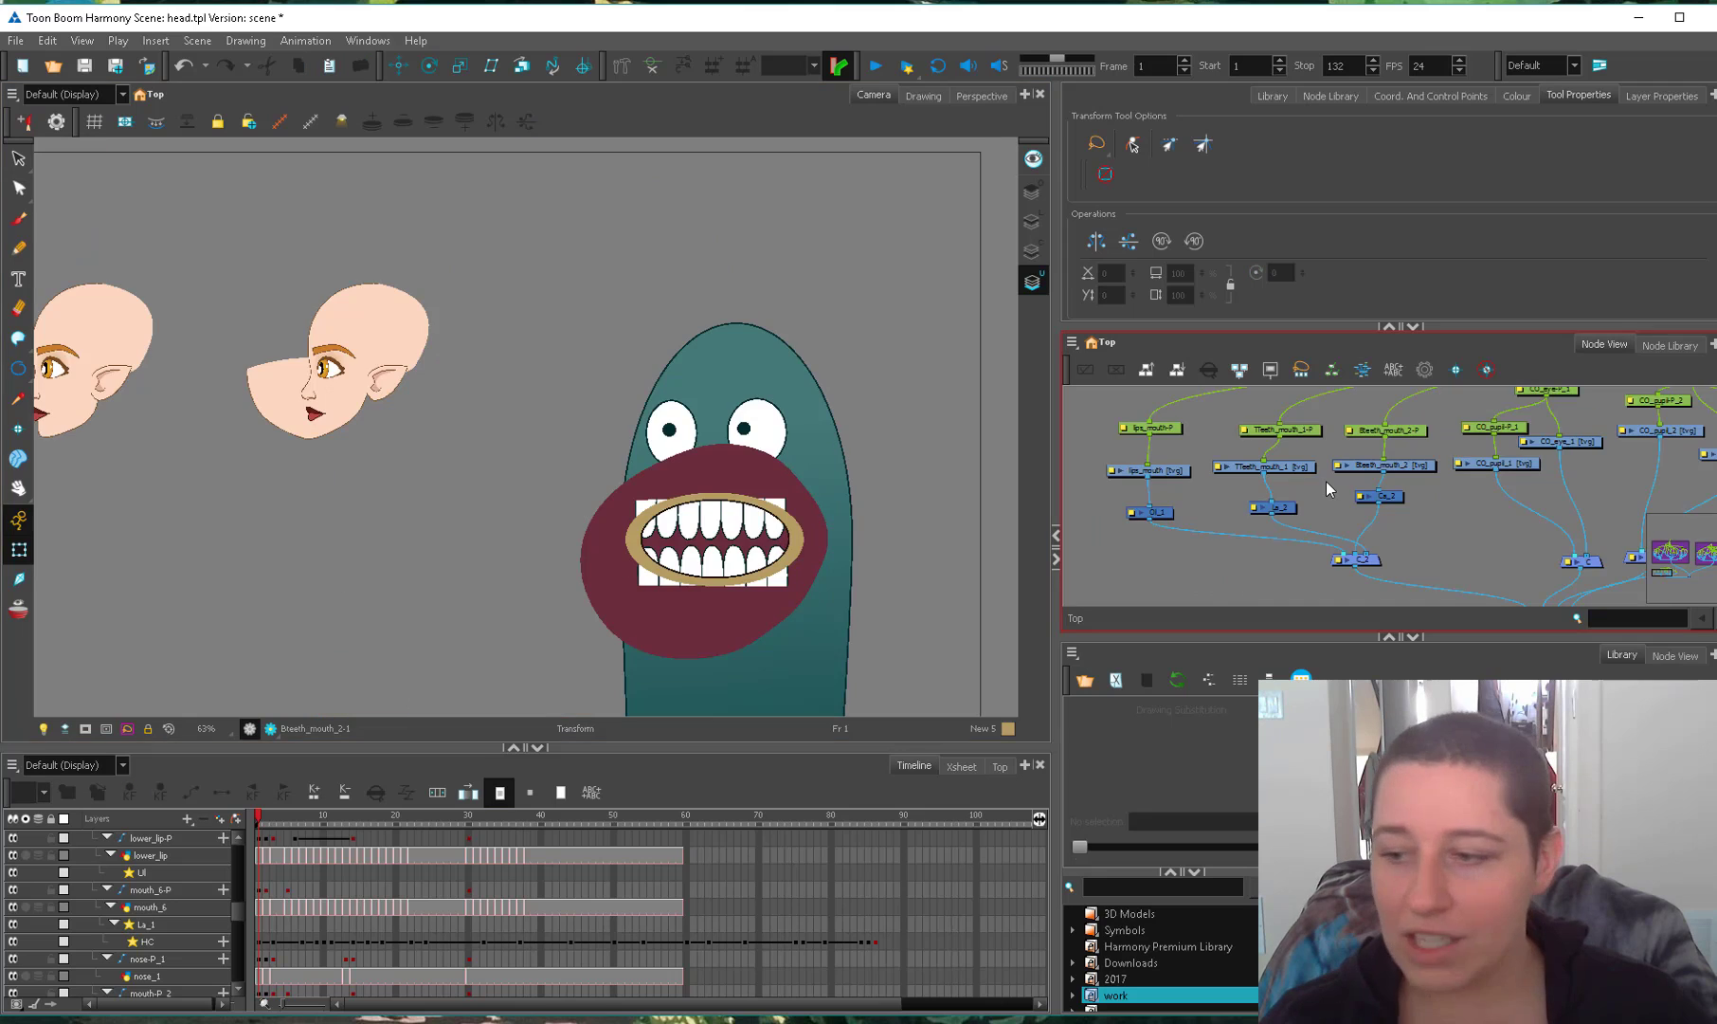
# Select the single-piece mouth drawing of the head beside the monster, locate its node and go to frame 3.
pyautogui.scroll(5, 472, 543)
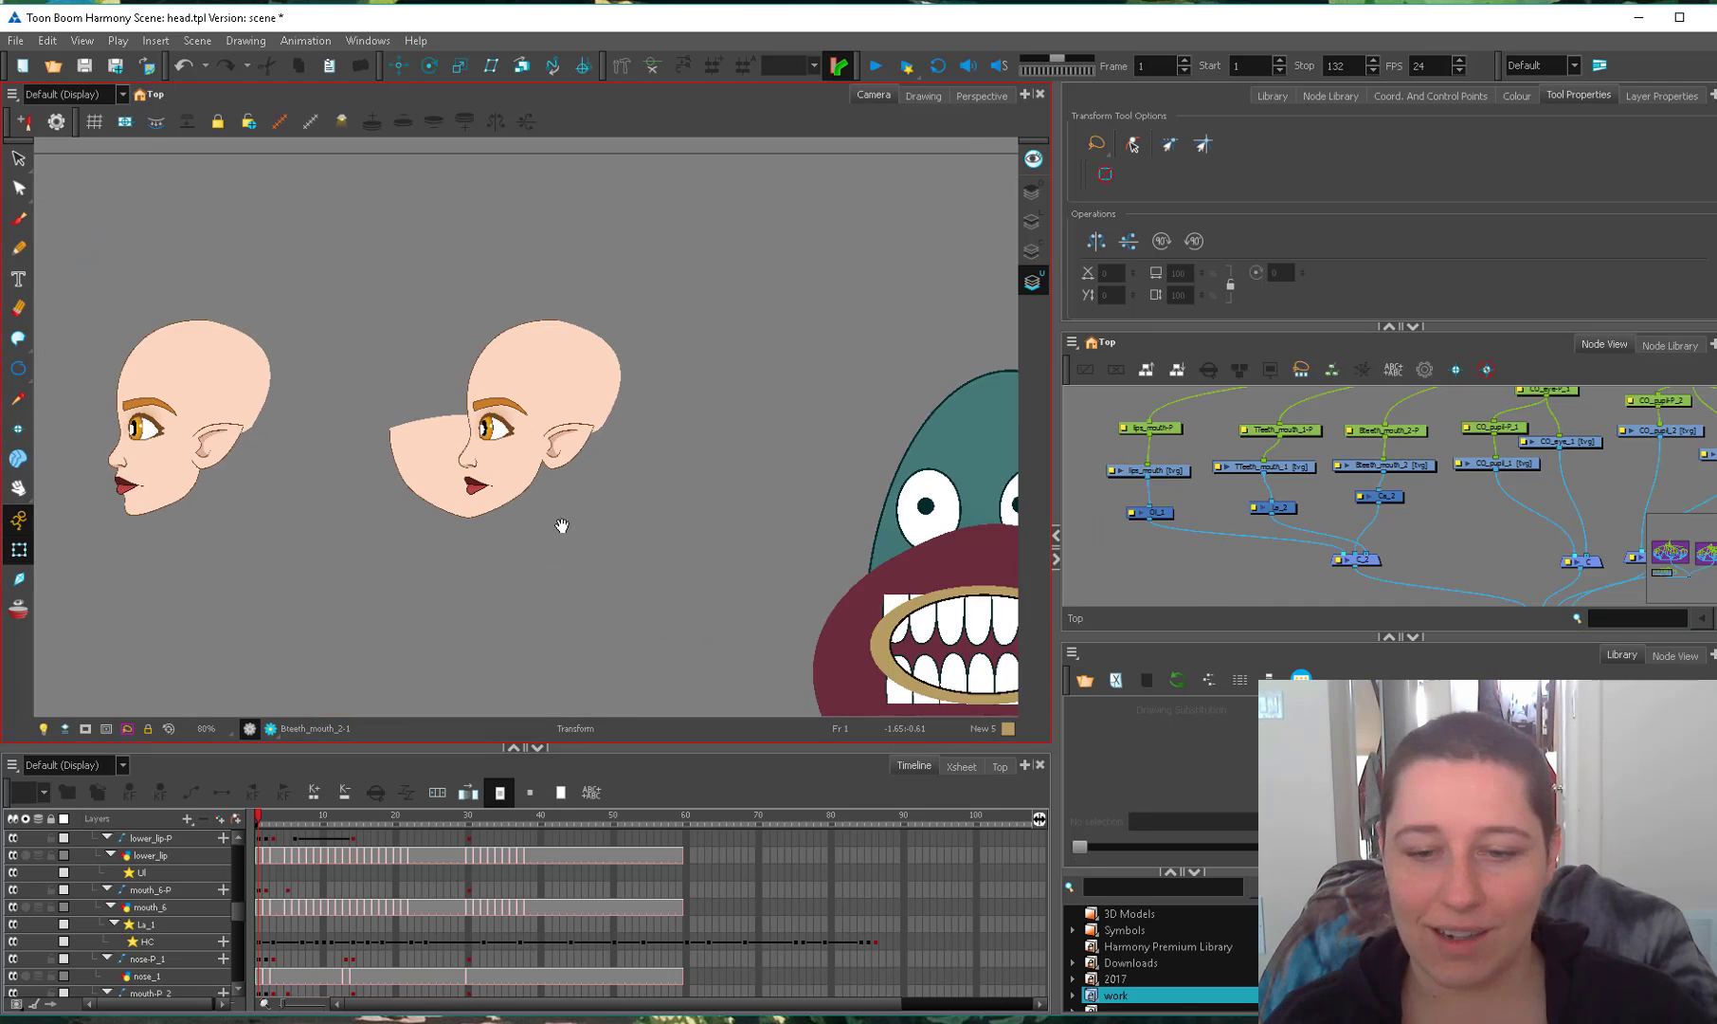
pyautogui.click(486, 528)
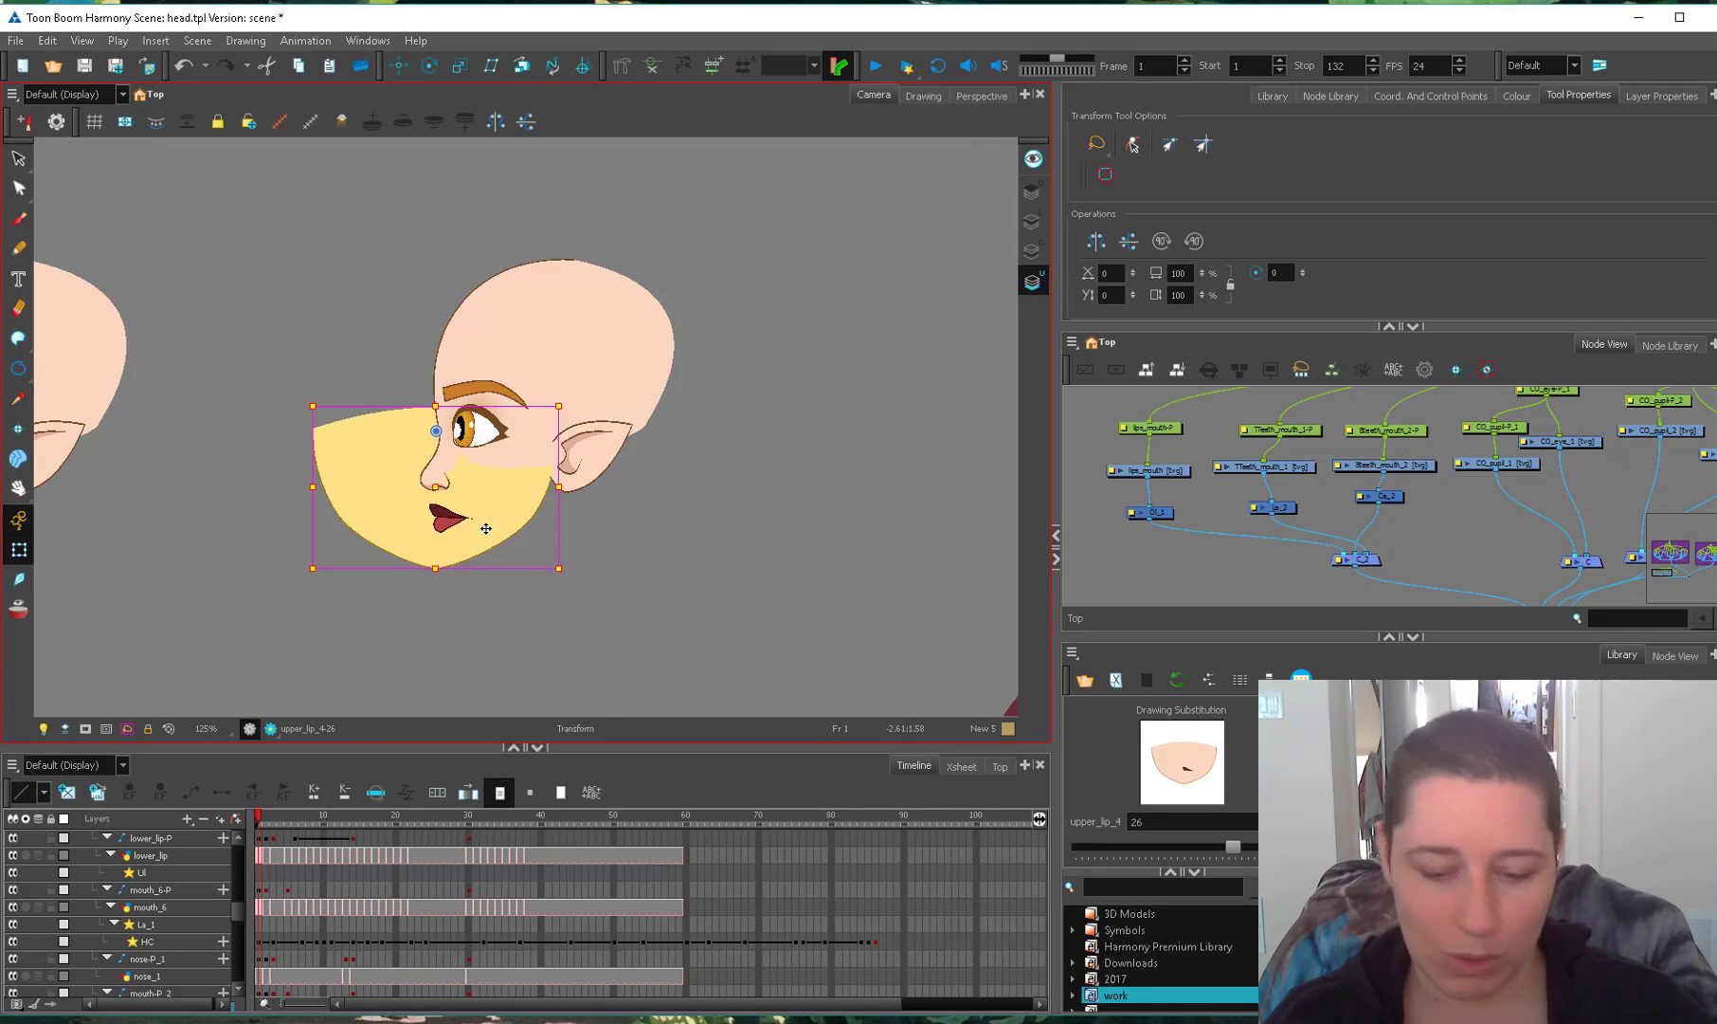
pyautogui.press('o')
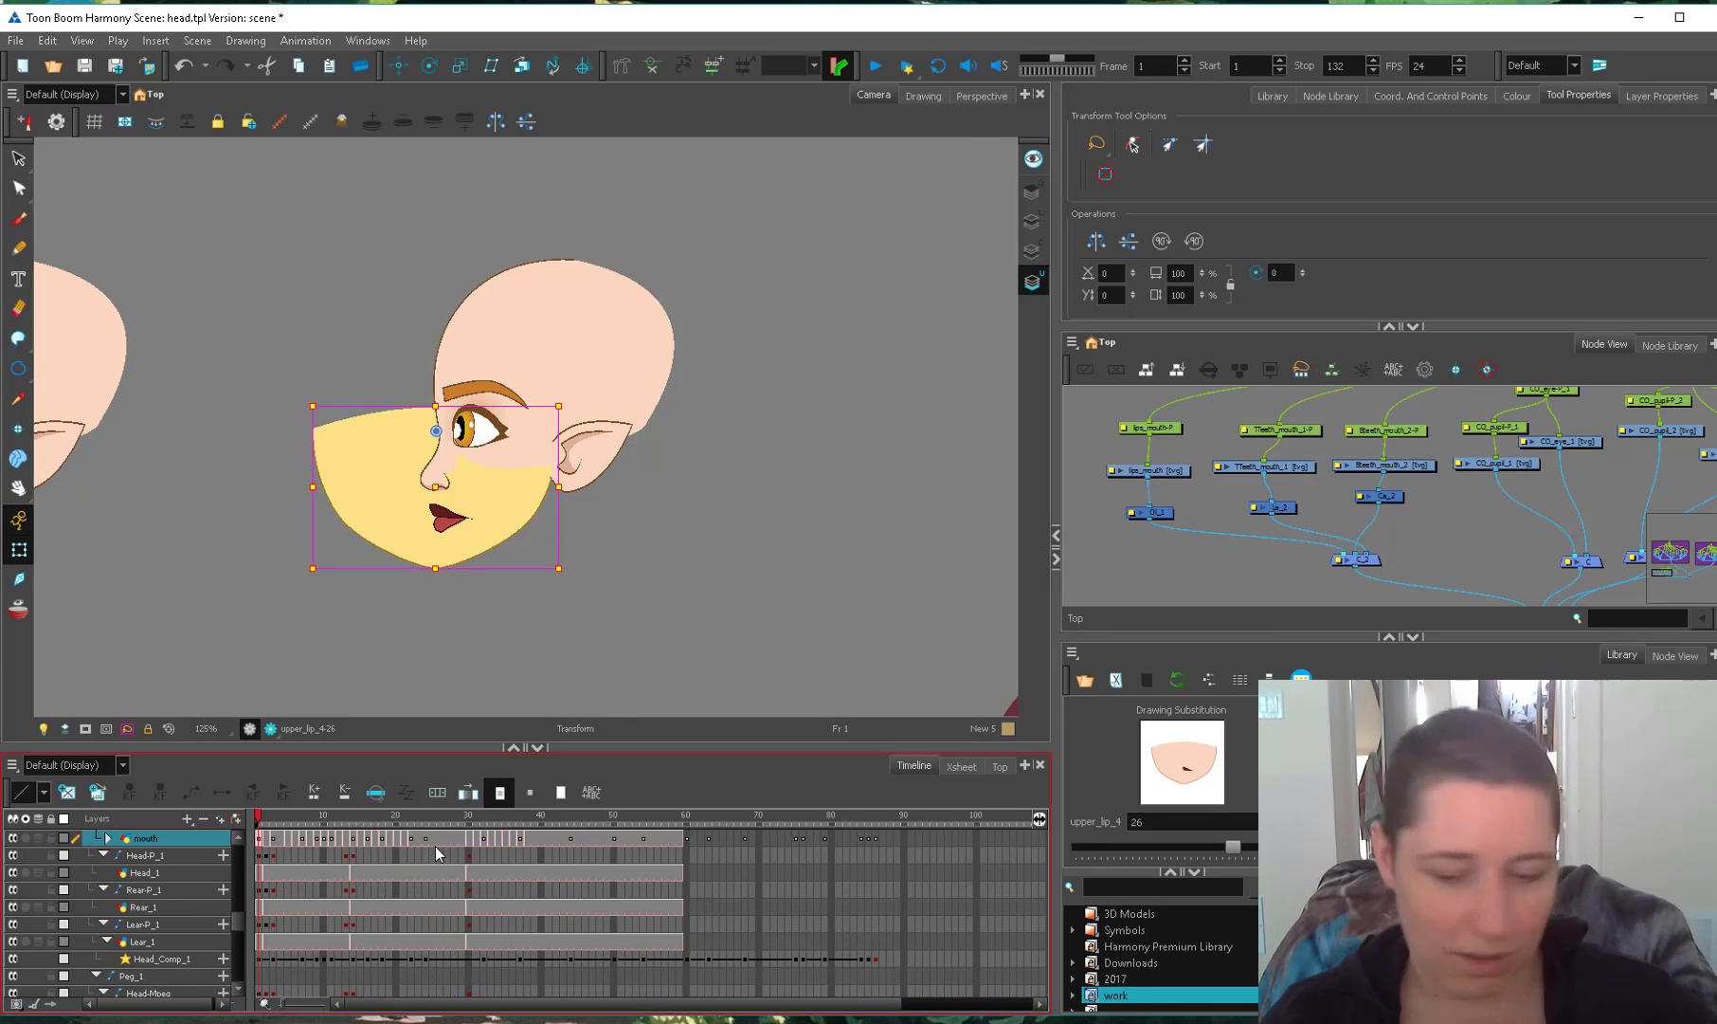
pyautogui.moveTo(1393, 479); pyautogui.dragTo(1463, 528)
pyautogui.press('o')
pyautogui.moveTo(1150, 484); pyautogui.dragTo(1640, 614)
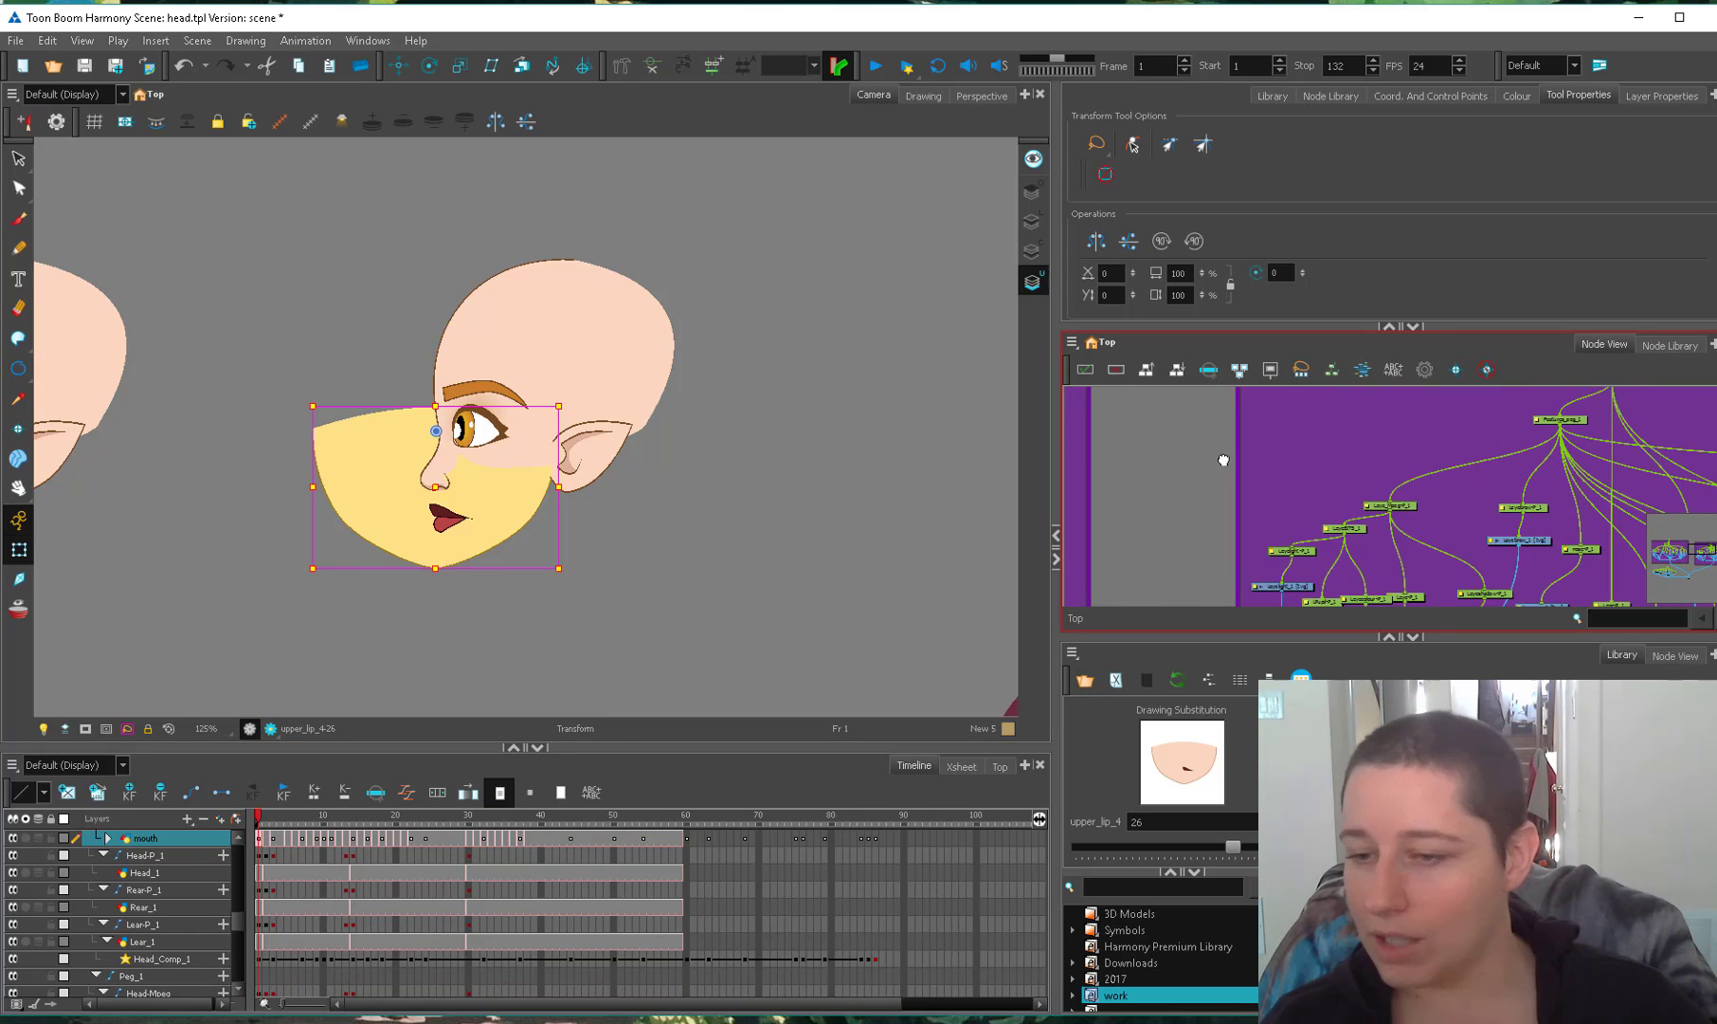
pyautogui.moveTo(1222, 460); pyautogui.dragTo(1618, 558)
pyautogui.moveTo(1185, 422); pyautogui.dragTo(1671, 486)
pyautogui.scroll(-2, 1375, 451)
pyautogui.click(273, 826)
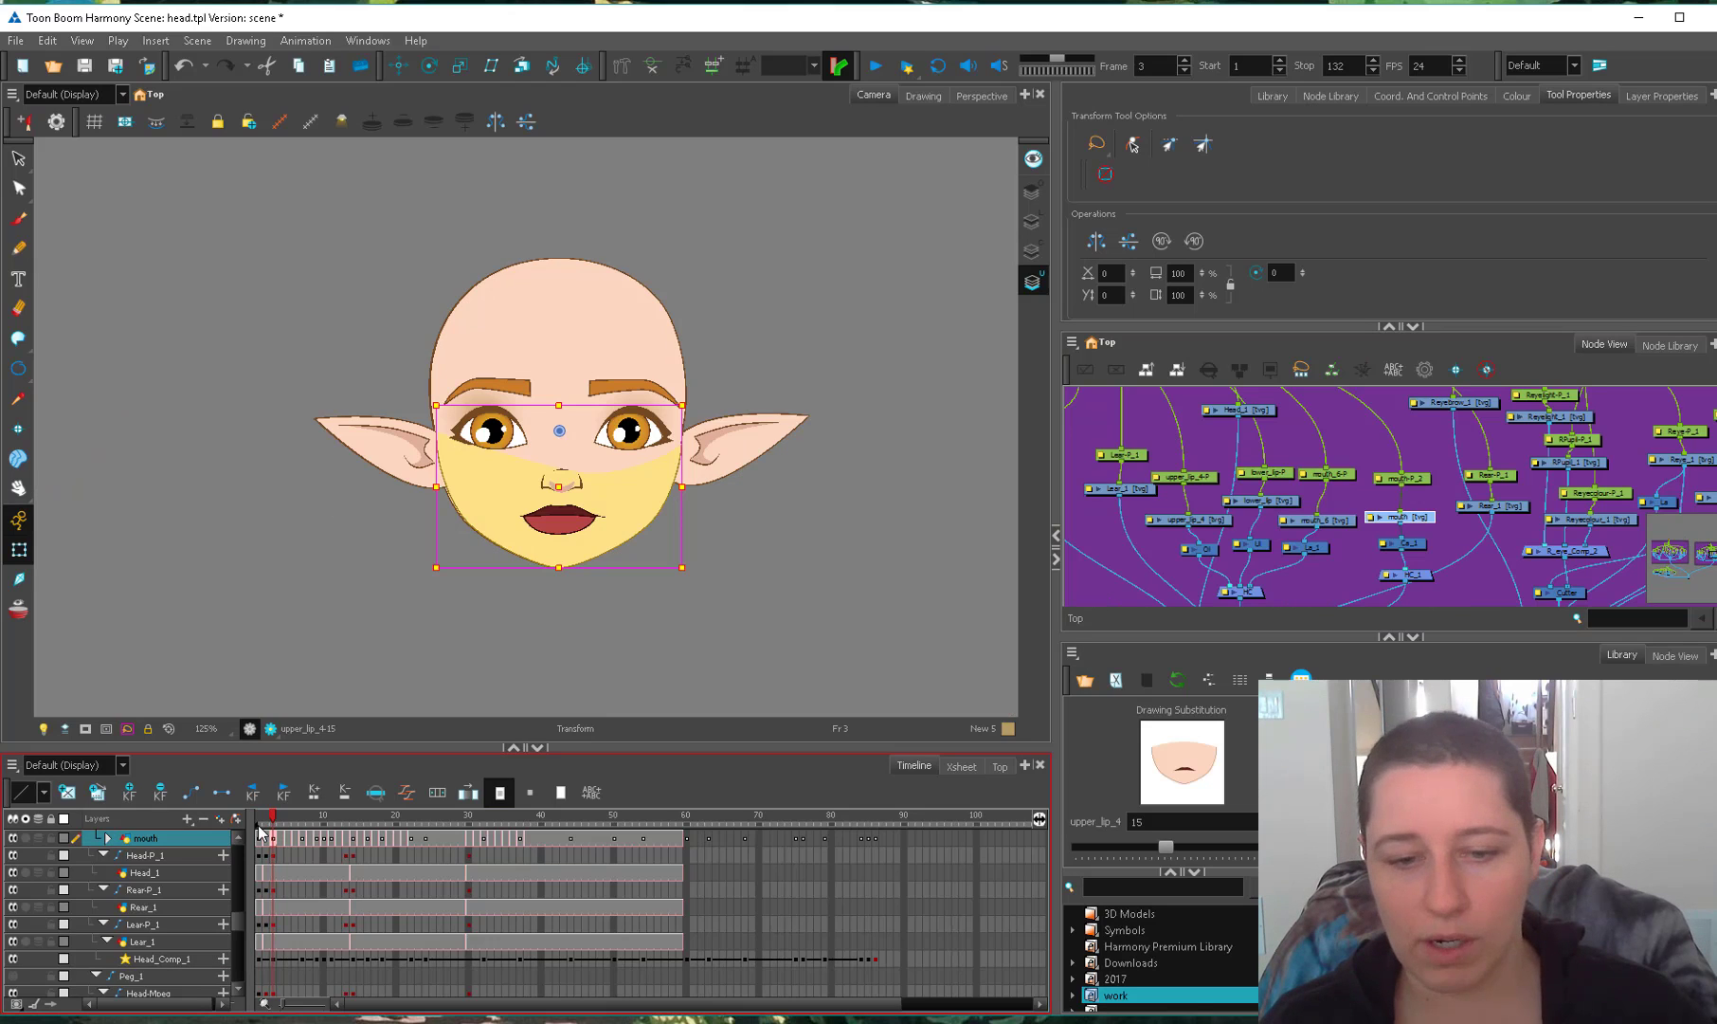
pyautogui.scroll(1, 567, 639)
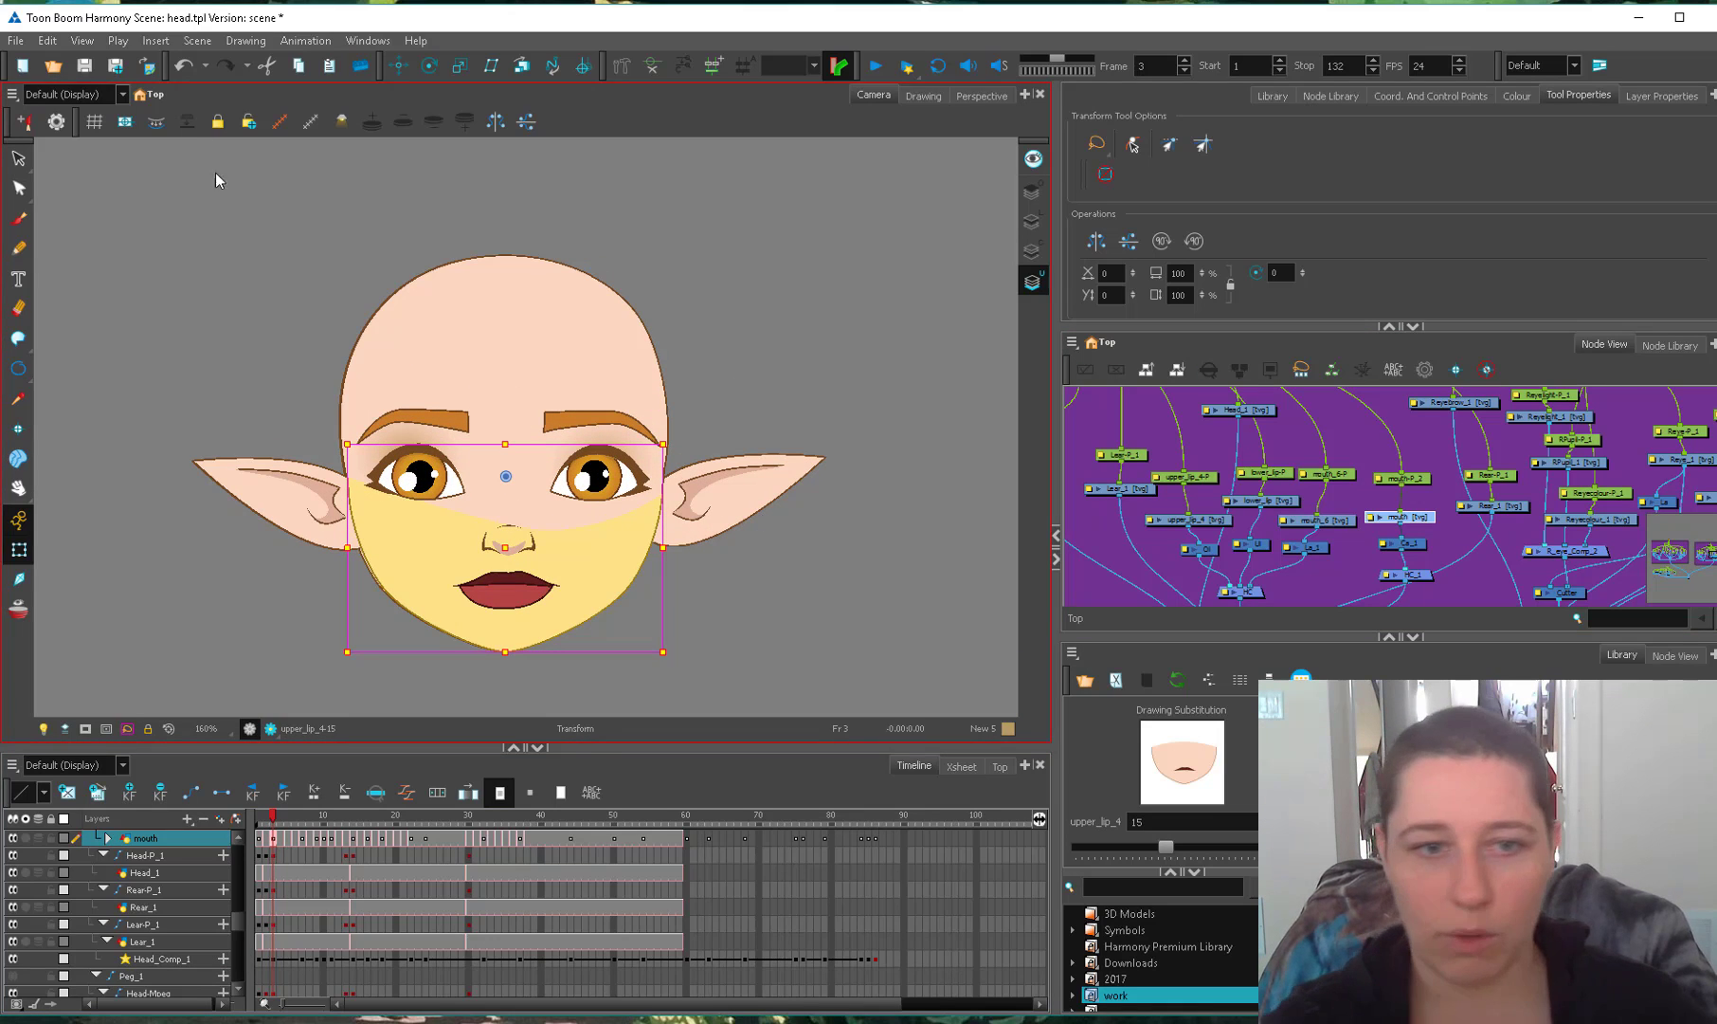
# Undo the automatic deformation on the mouth drawing and set the Rigging tool to Envelope mode.
pyautogui.click(621, 66)
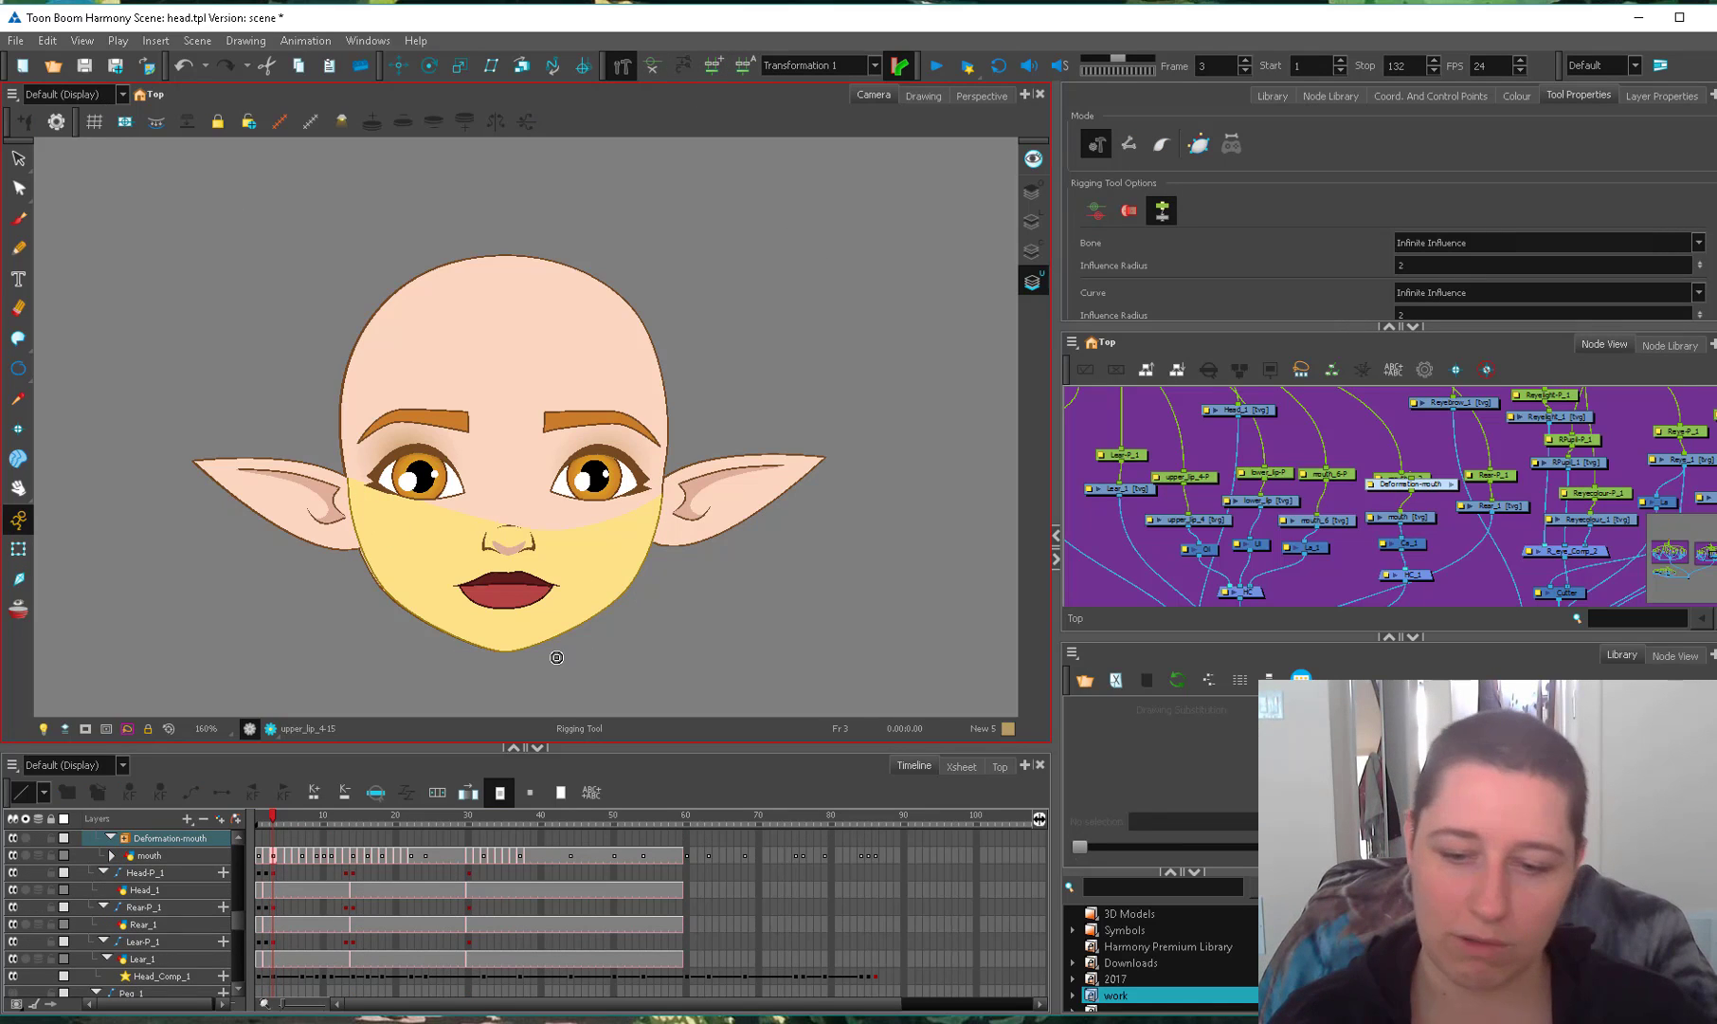
pyautogui.hotkey('ctrl', 'z')
pyautogui.click(1478, 151)
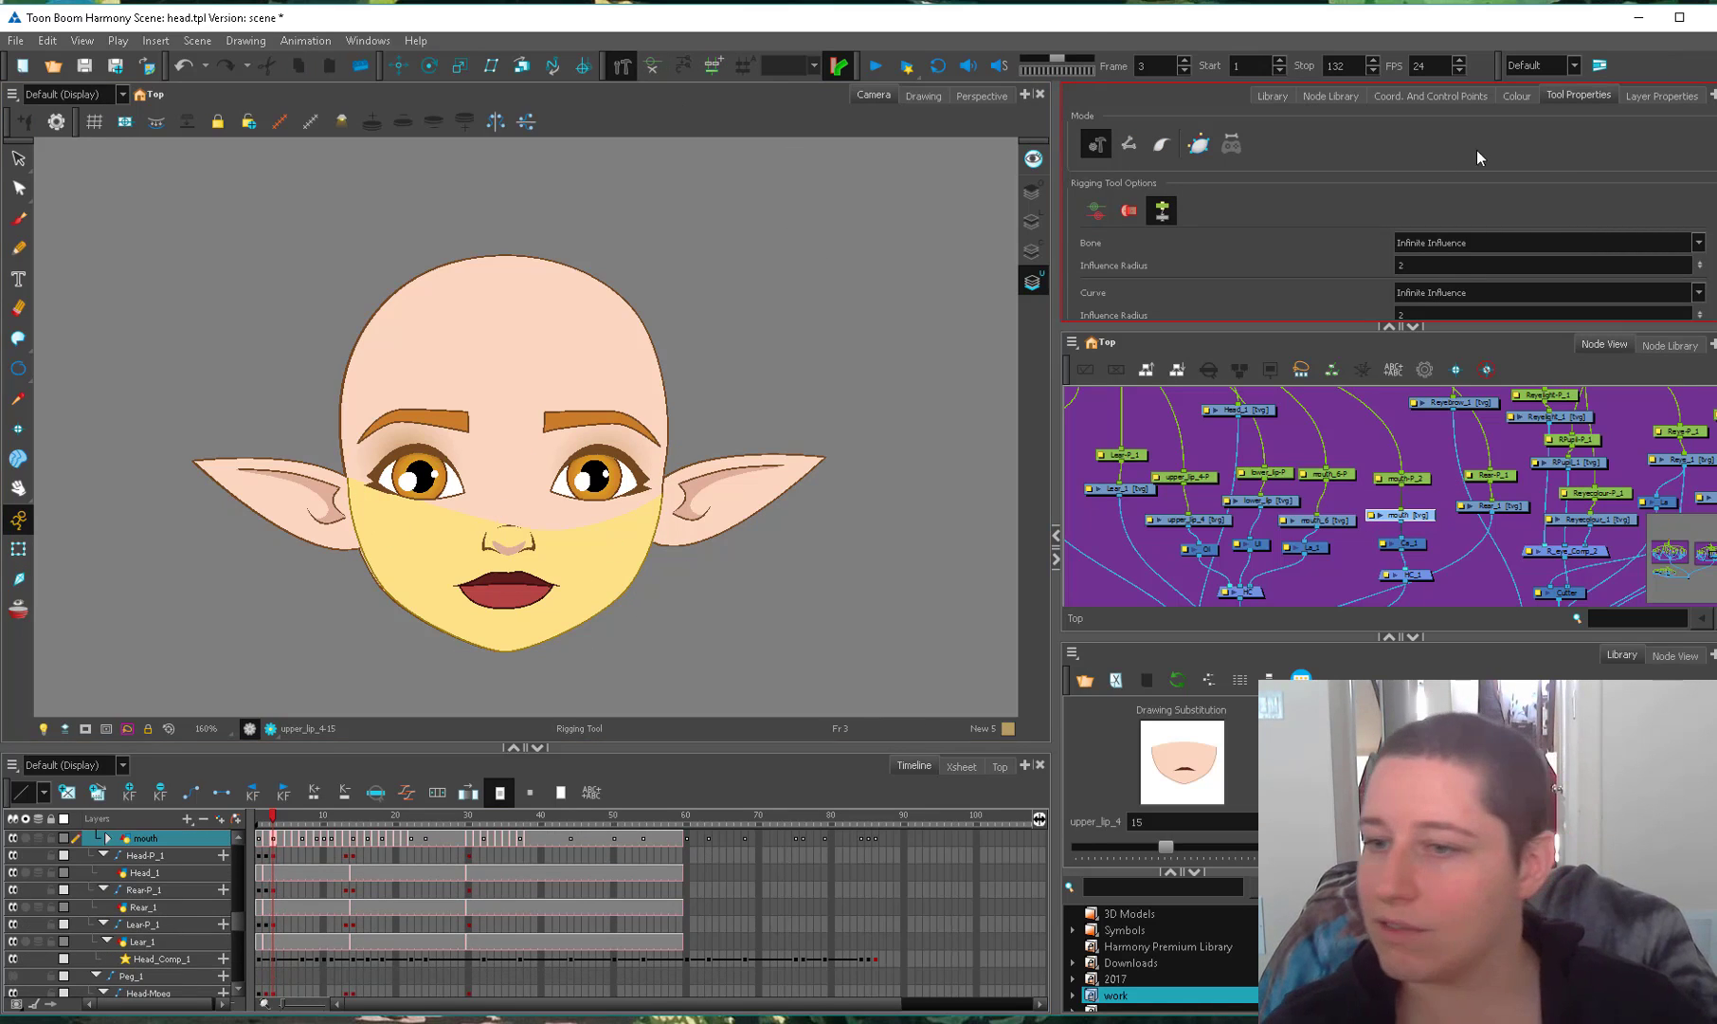
pyautogui.click(1163, 211)
pyautogui.click(1199, 144)
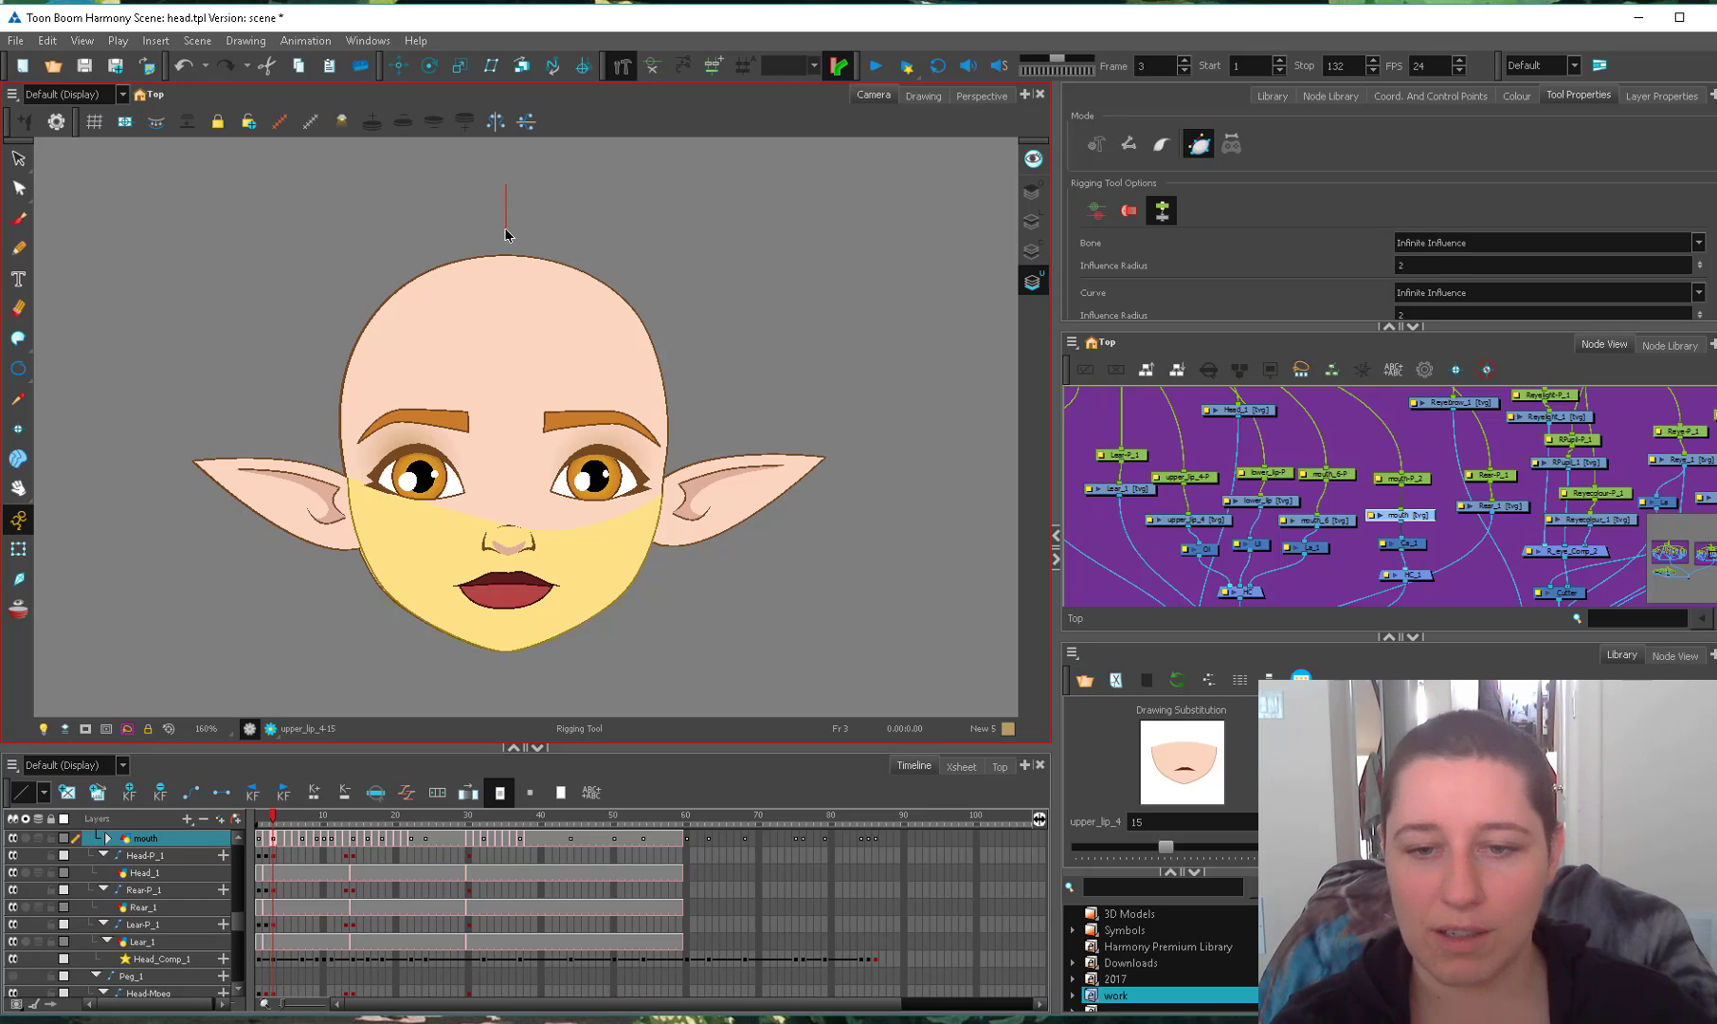
# Try an envelope deformer on the mouth drawing, rooted above the head and running around the cheeks and chin back to between the eyes.
pyautogui.moveTo(506, 469); pyautogui.dragTo(538, 468)
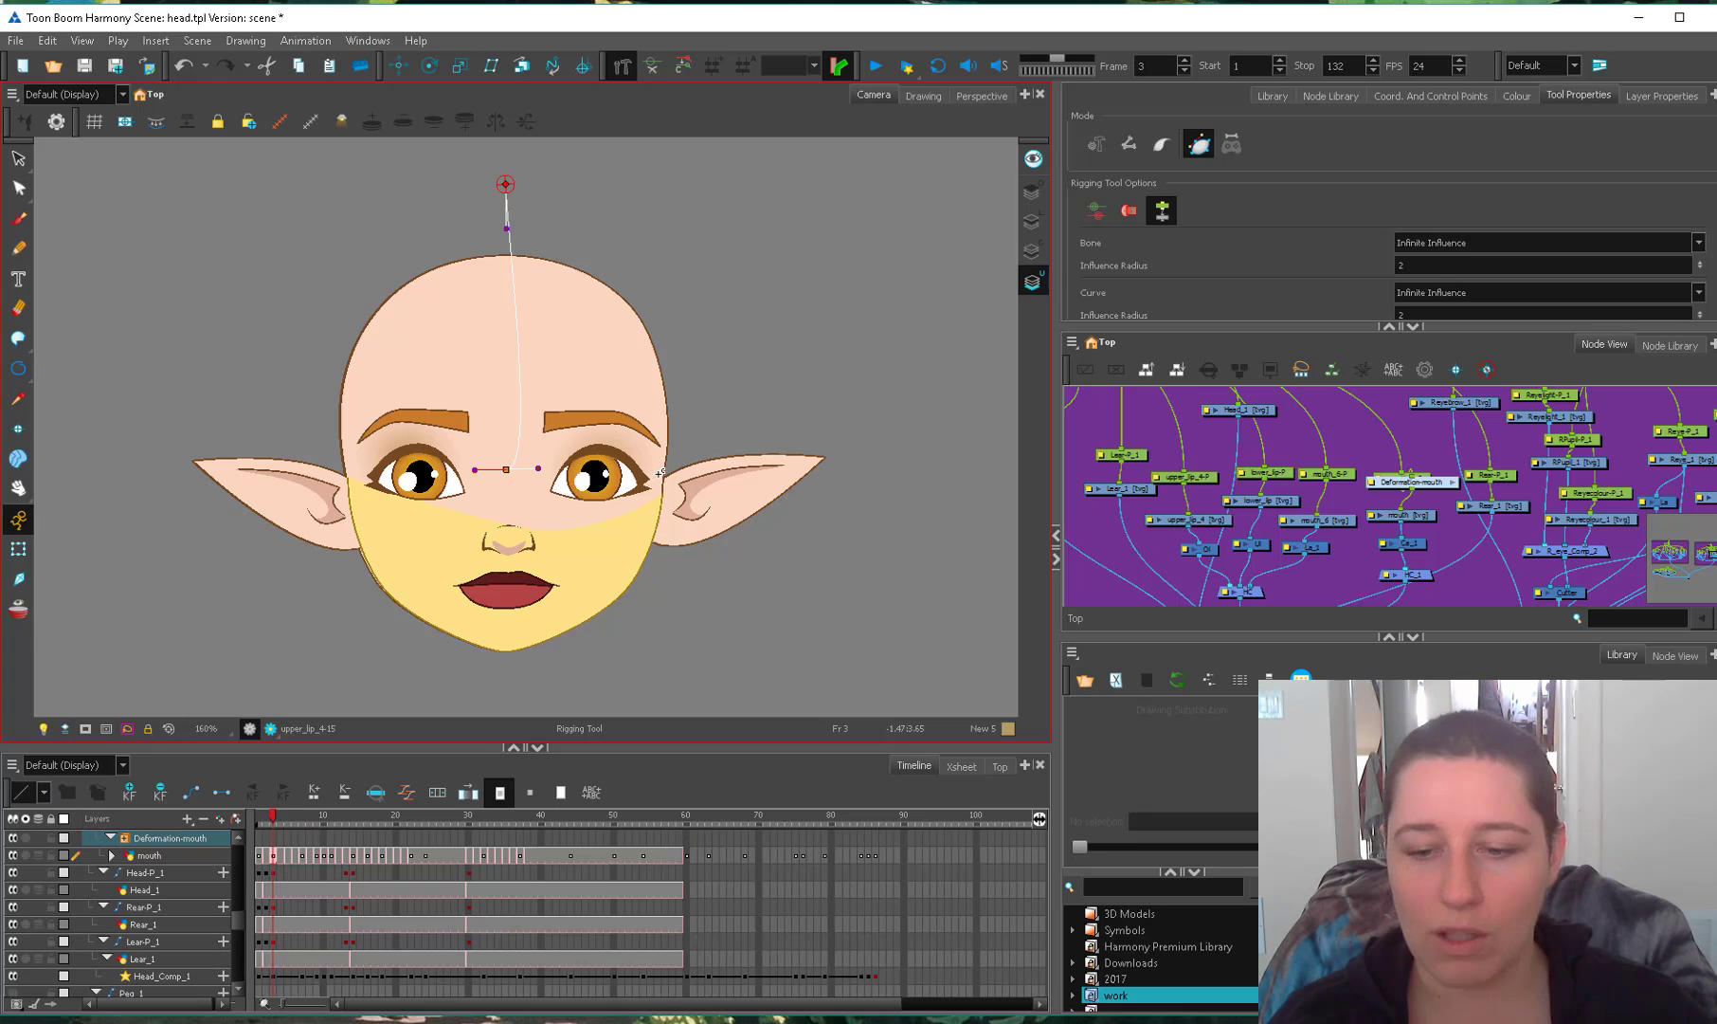
pyautogui.moveTo(662, 475); pyautogui.dragTo(702, 476)
pyautogui.moveTo(617, 599); pyautogui.dragTo(598, 616)
pyautogui.moveTo(504, 654); pyautogui.dragTo(460, 665)
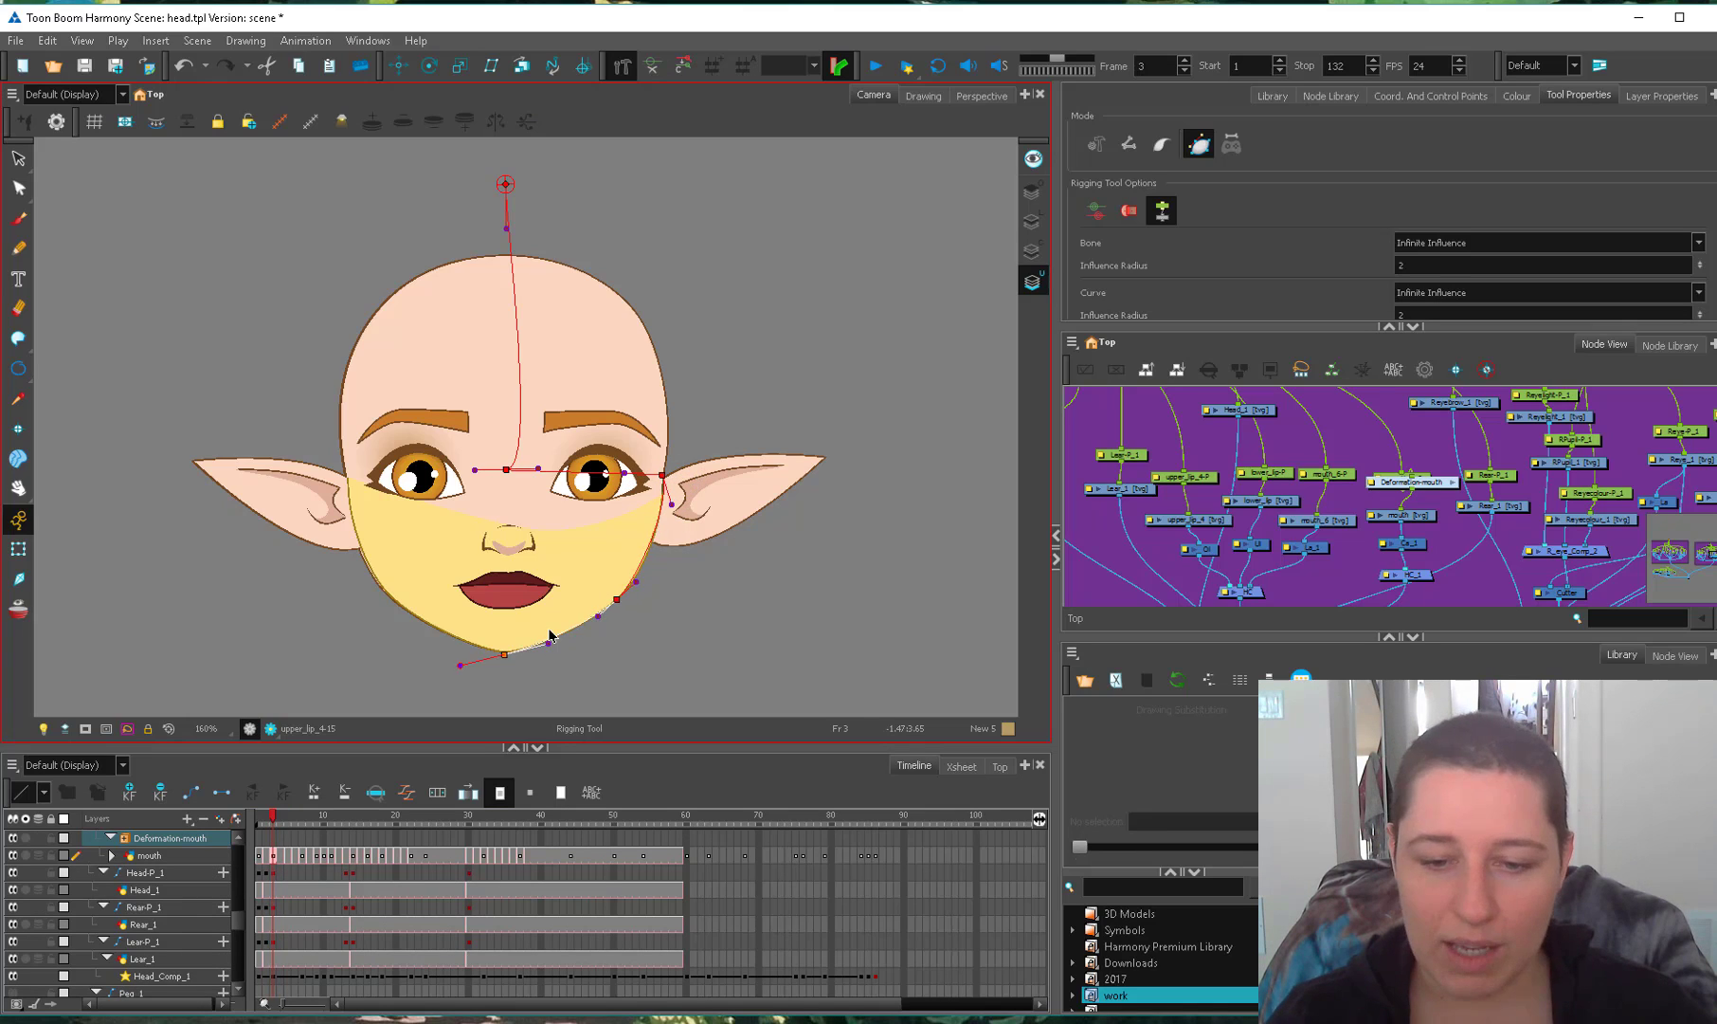
pyautogui.moveTo(374, 583)
pyautogui.mouseDown()
pyautogui.moveTo(365, 561)
pyautogui.moveTo(373, 585)
pyautogui.mouseUp()
pyautogui.moveTo(459, 666); pyautogui.dragTo(450, 647)
pyautogui.moveTo(347, 474)
pyautogui.mouseDown()
pyautogui.moveTo(366, 473)
pyautogui.moveTo(349, 474)
pyautogui.mouseUp()
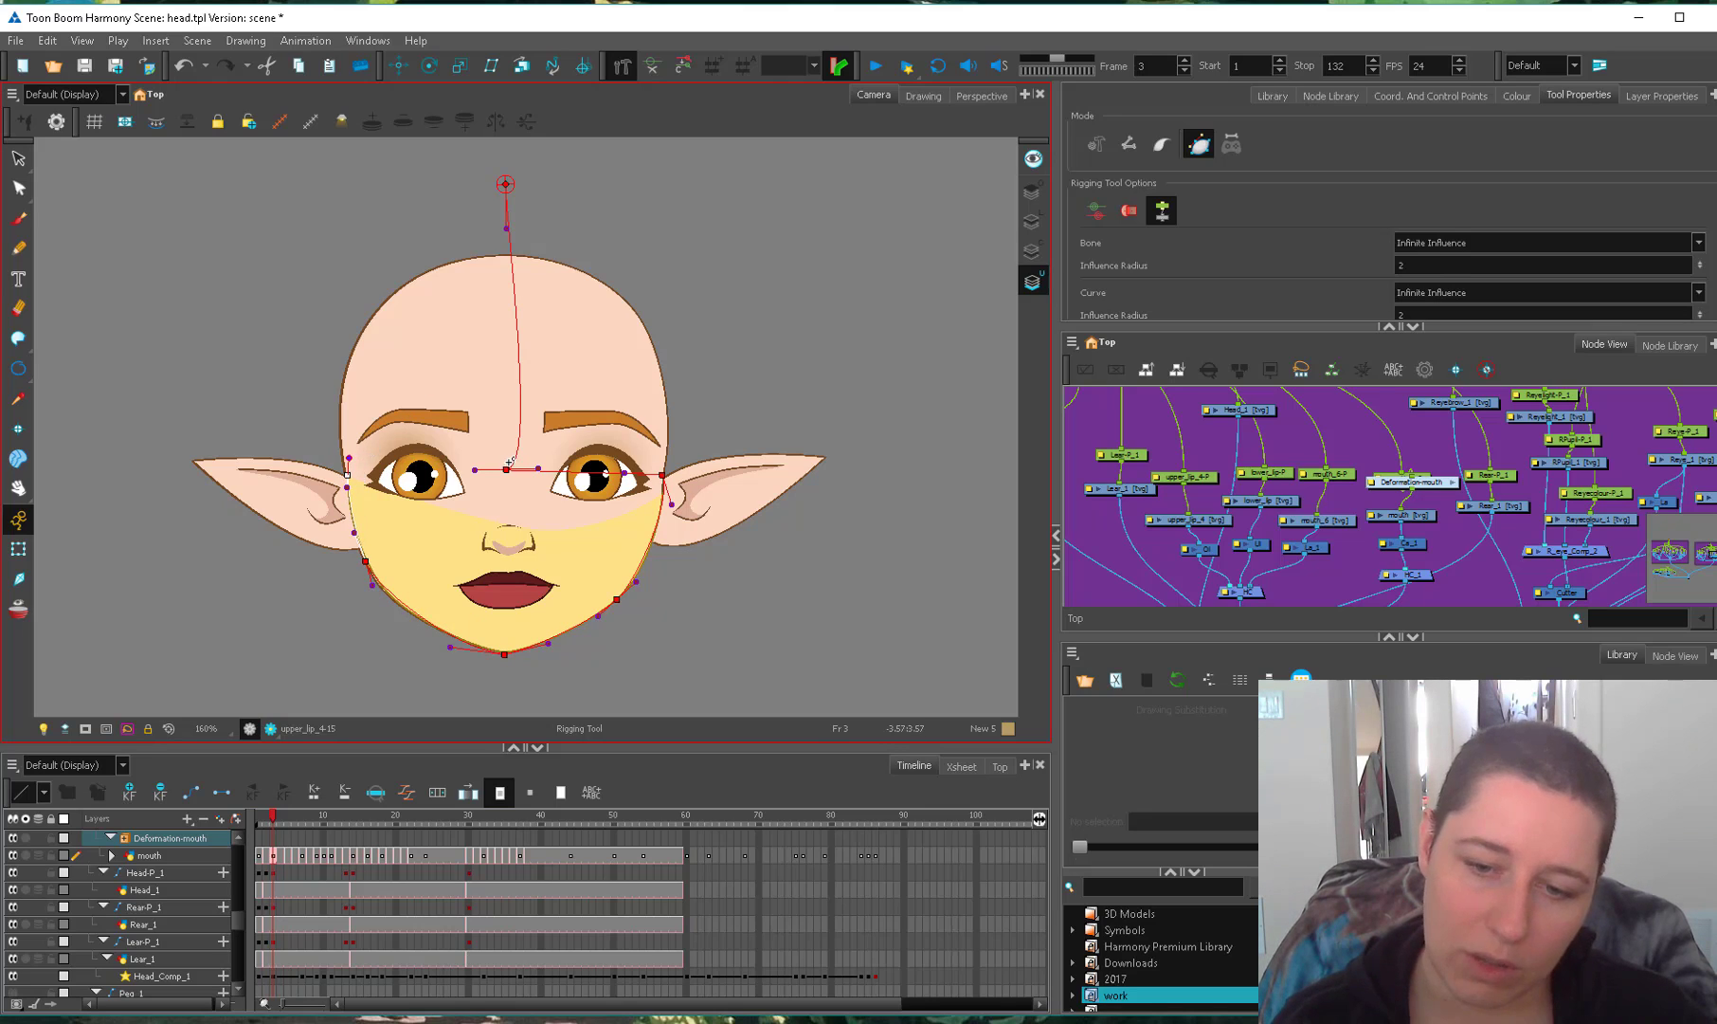
pyautogui.moveTo(470, 461); pyautogui.dragTo(504, 470)
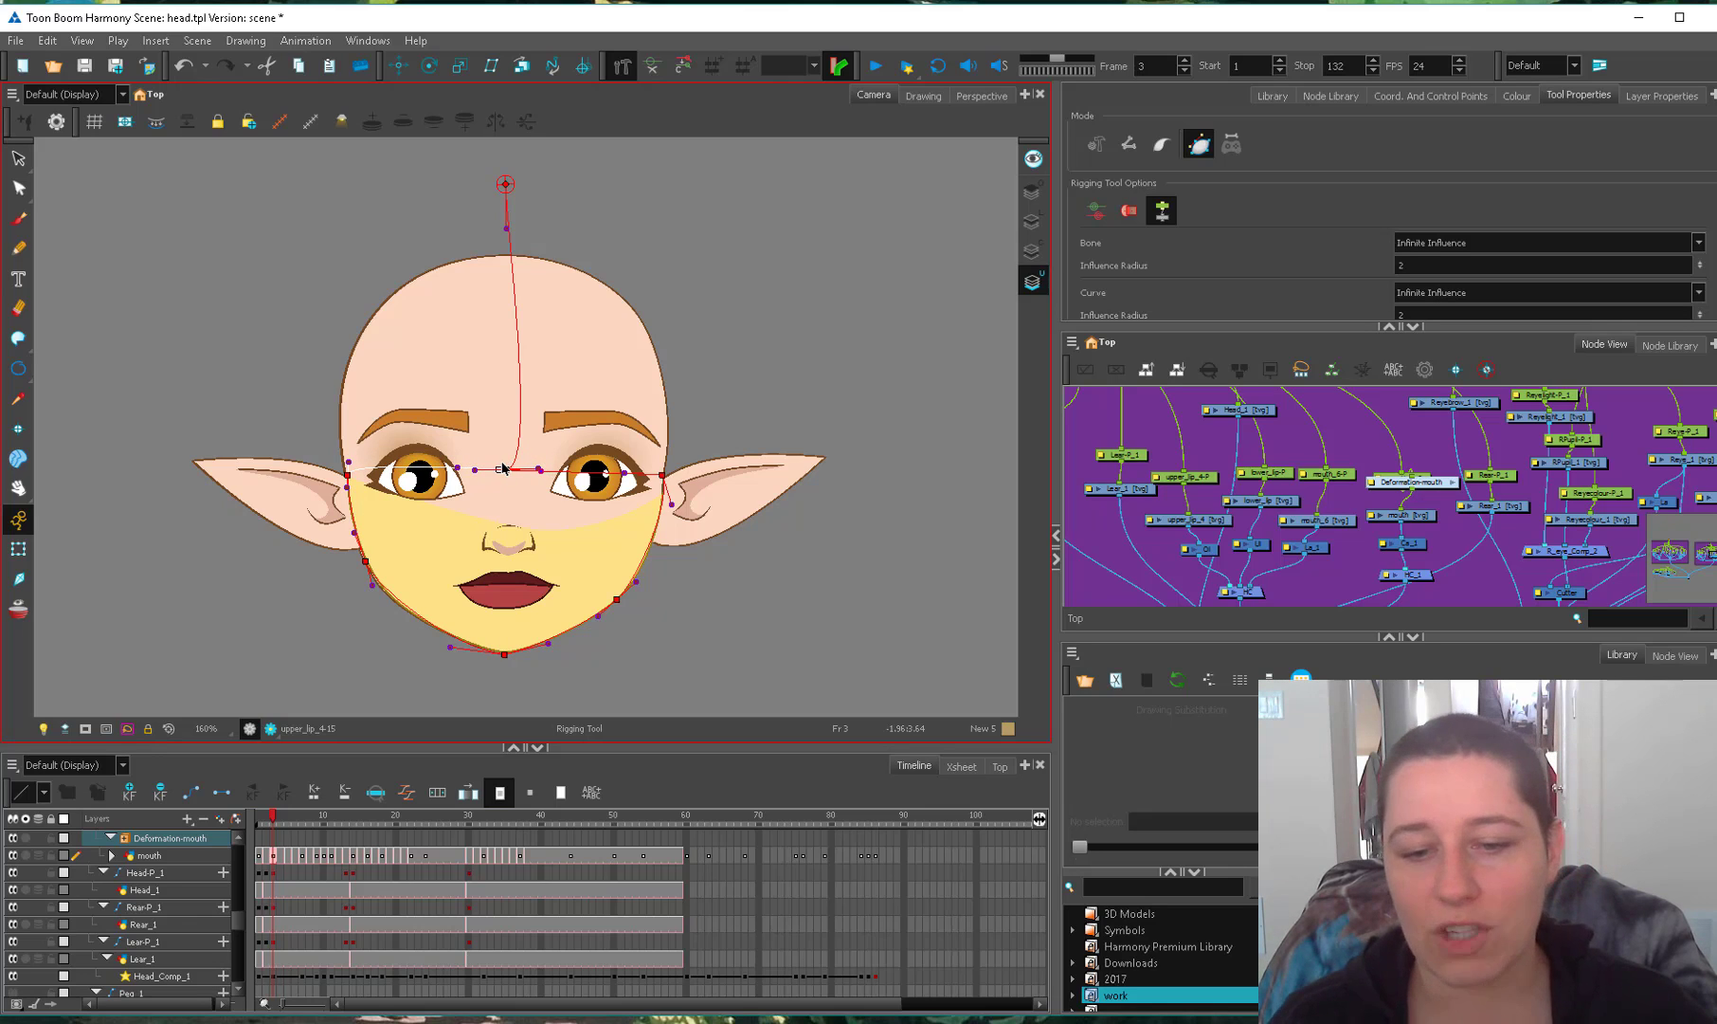
# Test the envelope with the Transform tool by moving its centre point between the eyes upward.
pyautogui.press('2')
pyautogui.press('2')
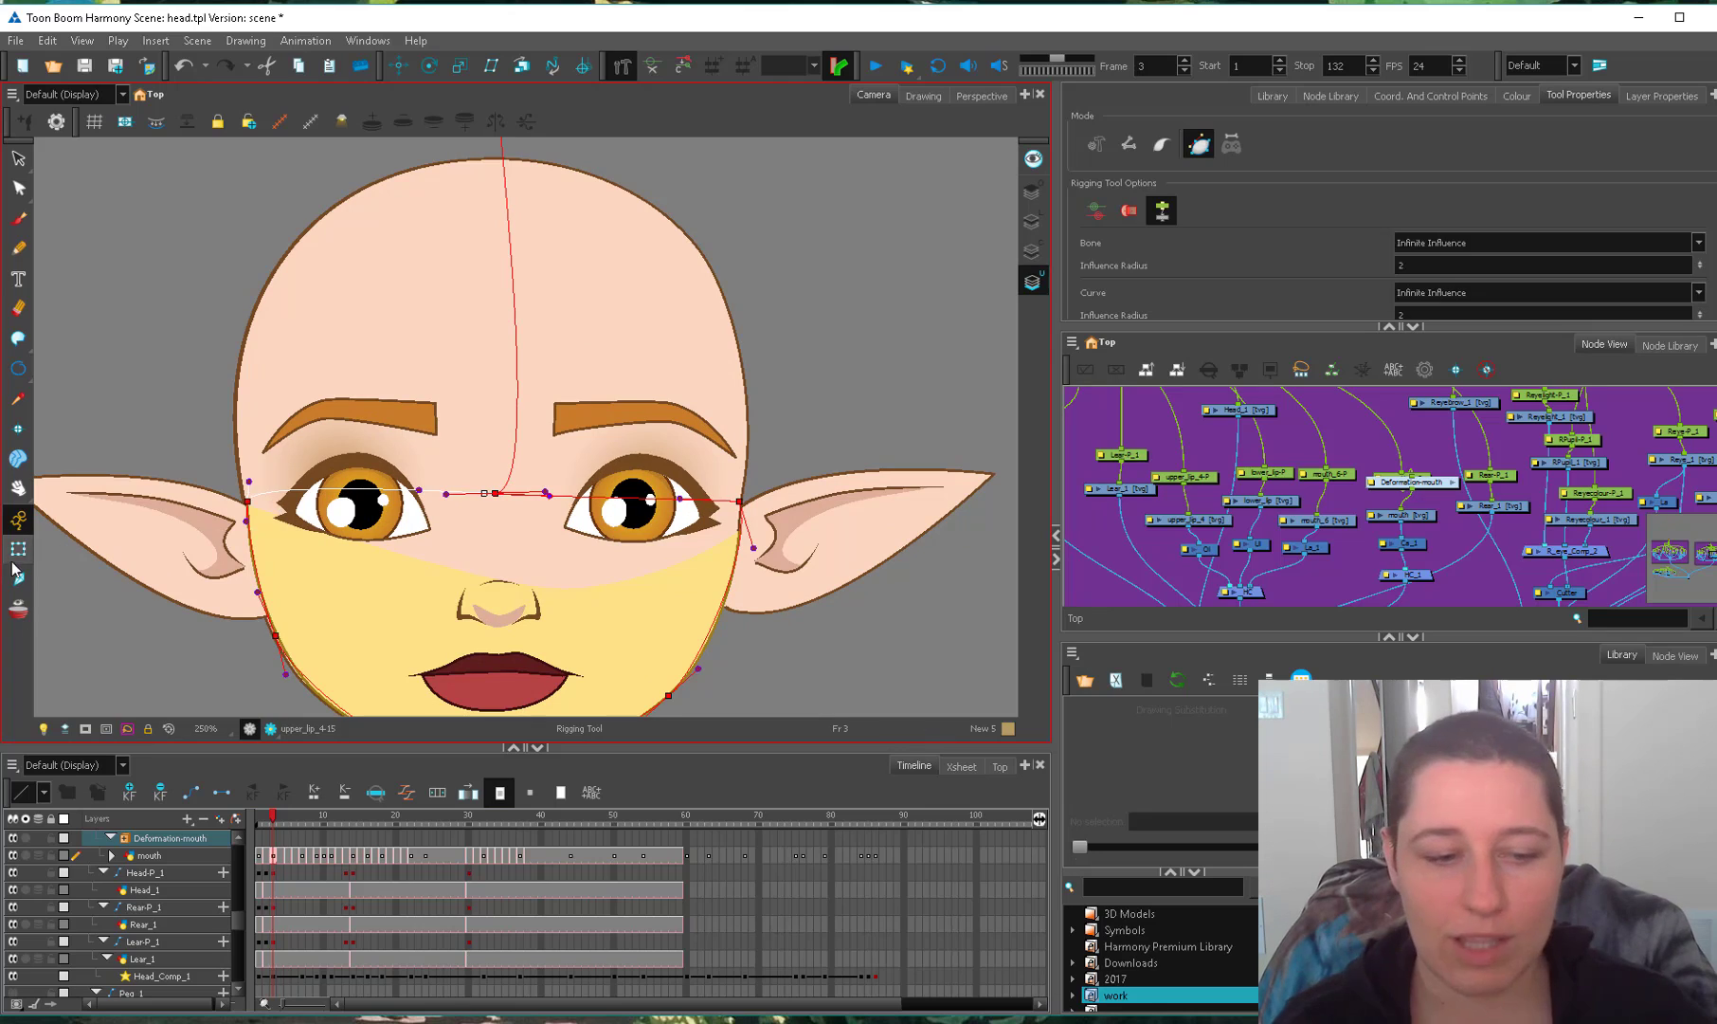
pyautogui.press('1')
pyautogui.hotkey('shift', 't')
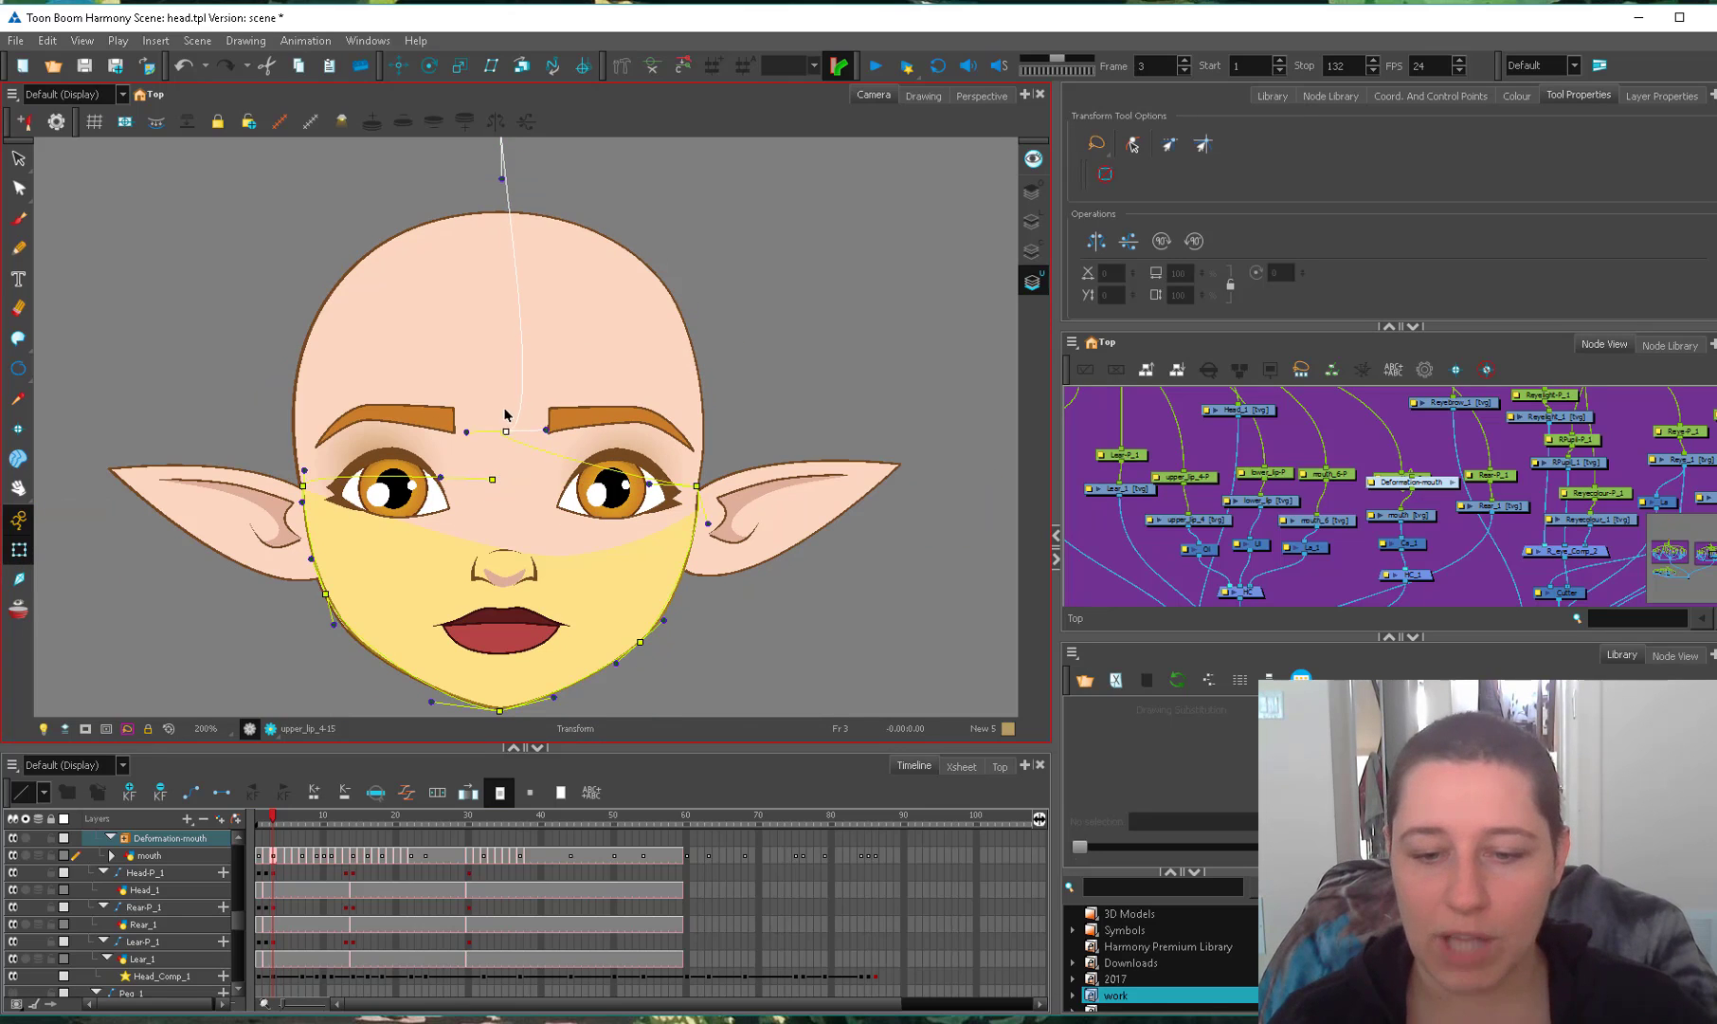
pyautogui.click(505, 417)
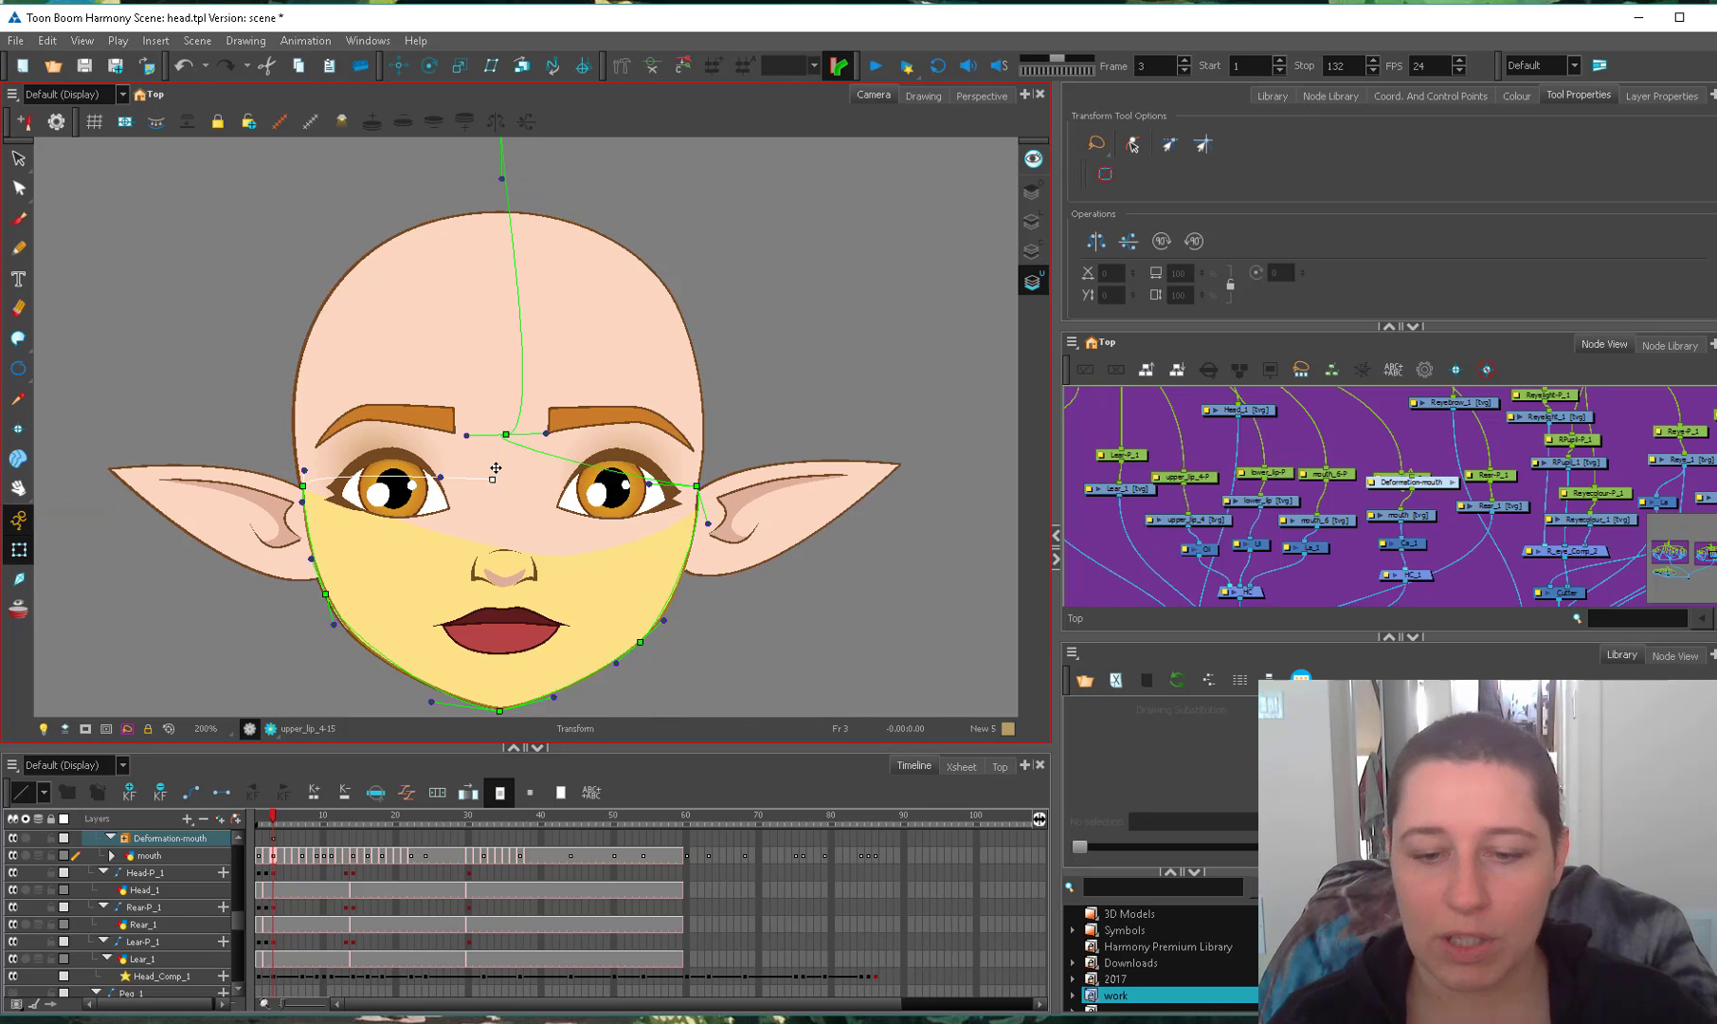
pyautogui.press('1')
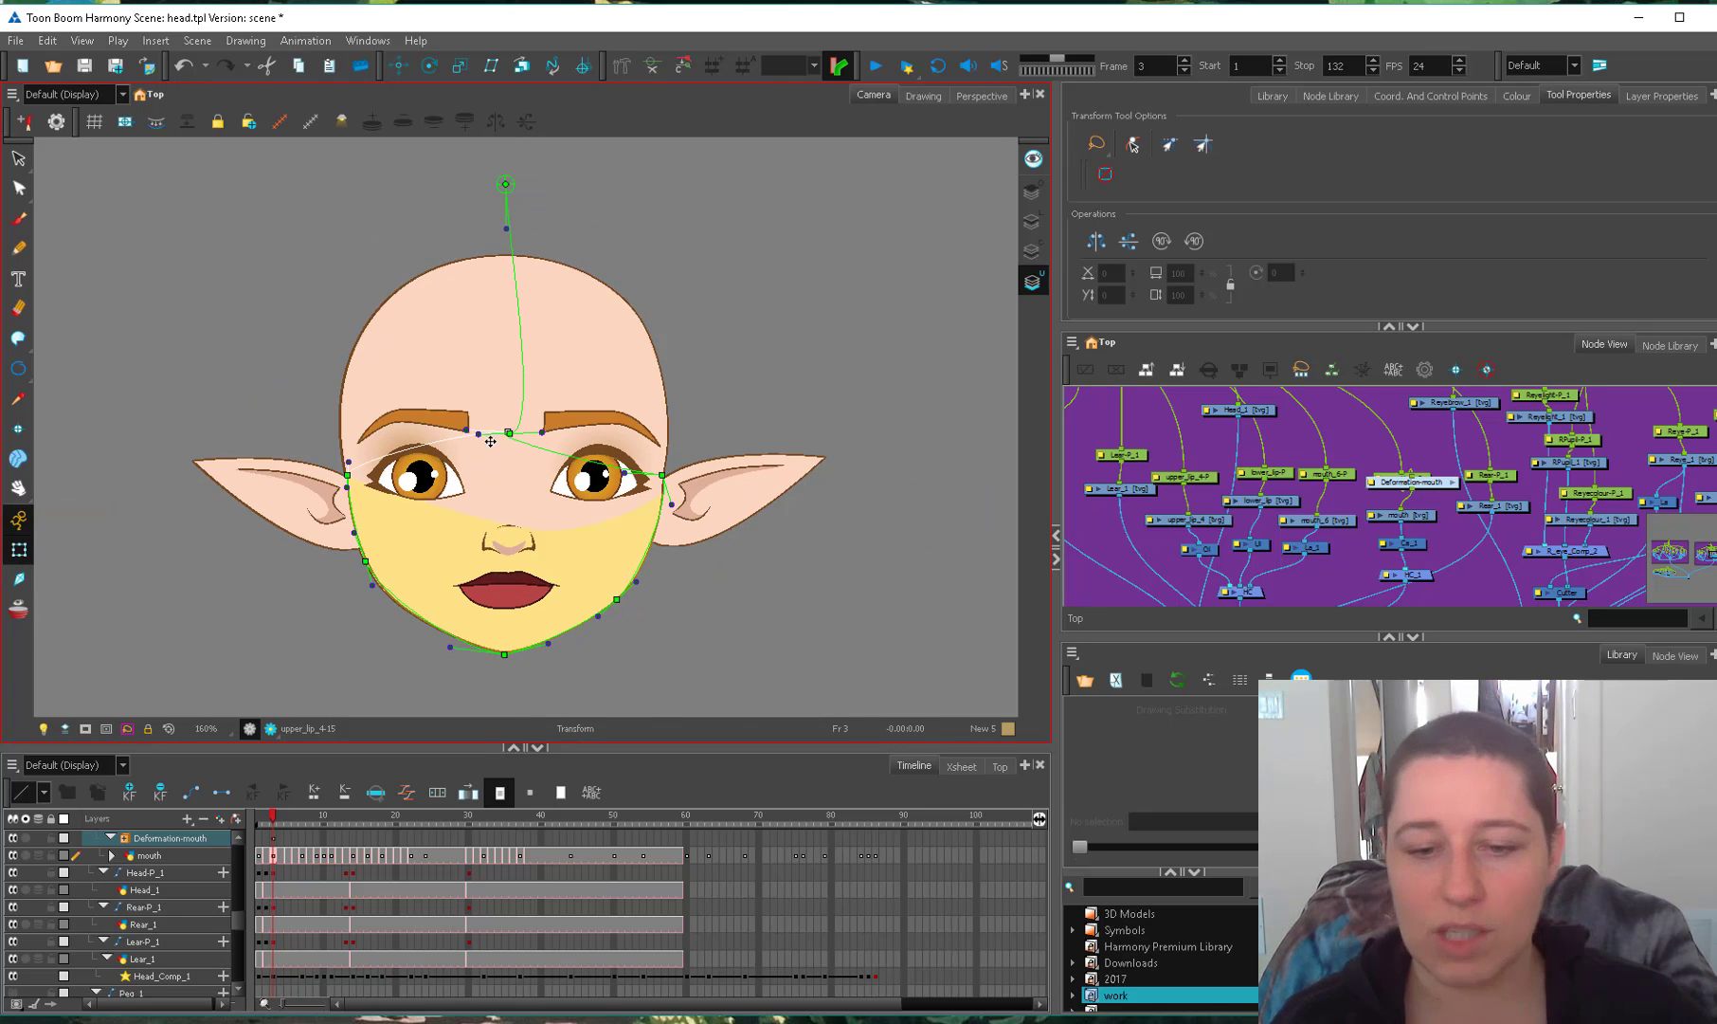
# Delete the Deformation-mouth group and reselect the mouth drawing, undoing the stray deformation start point.
pyautogui.moveTo(1439, 484); pyautogui.dragTo(1431, 504)
pyautogui.press('Delete')
pyautogui.click(1419, 515)
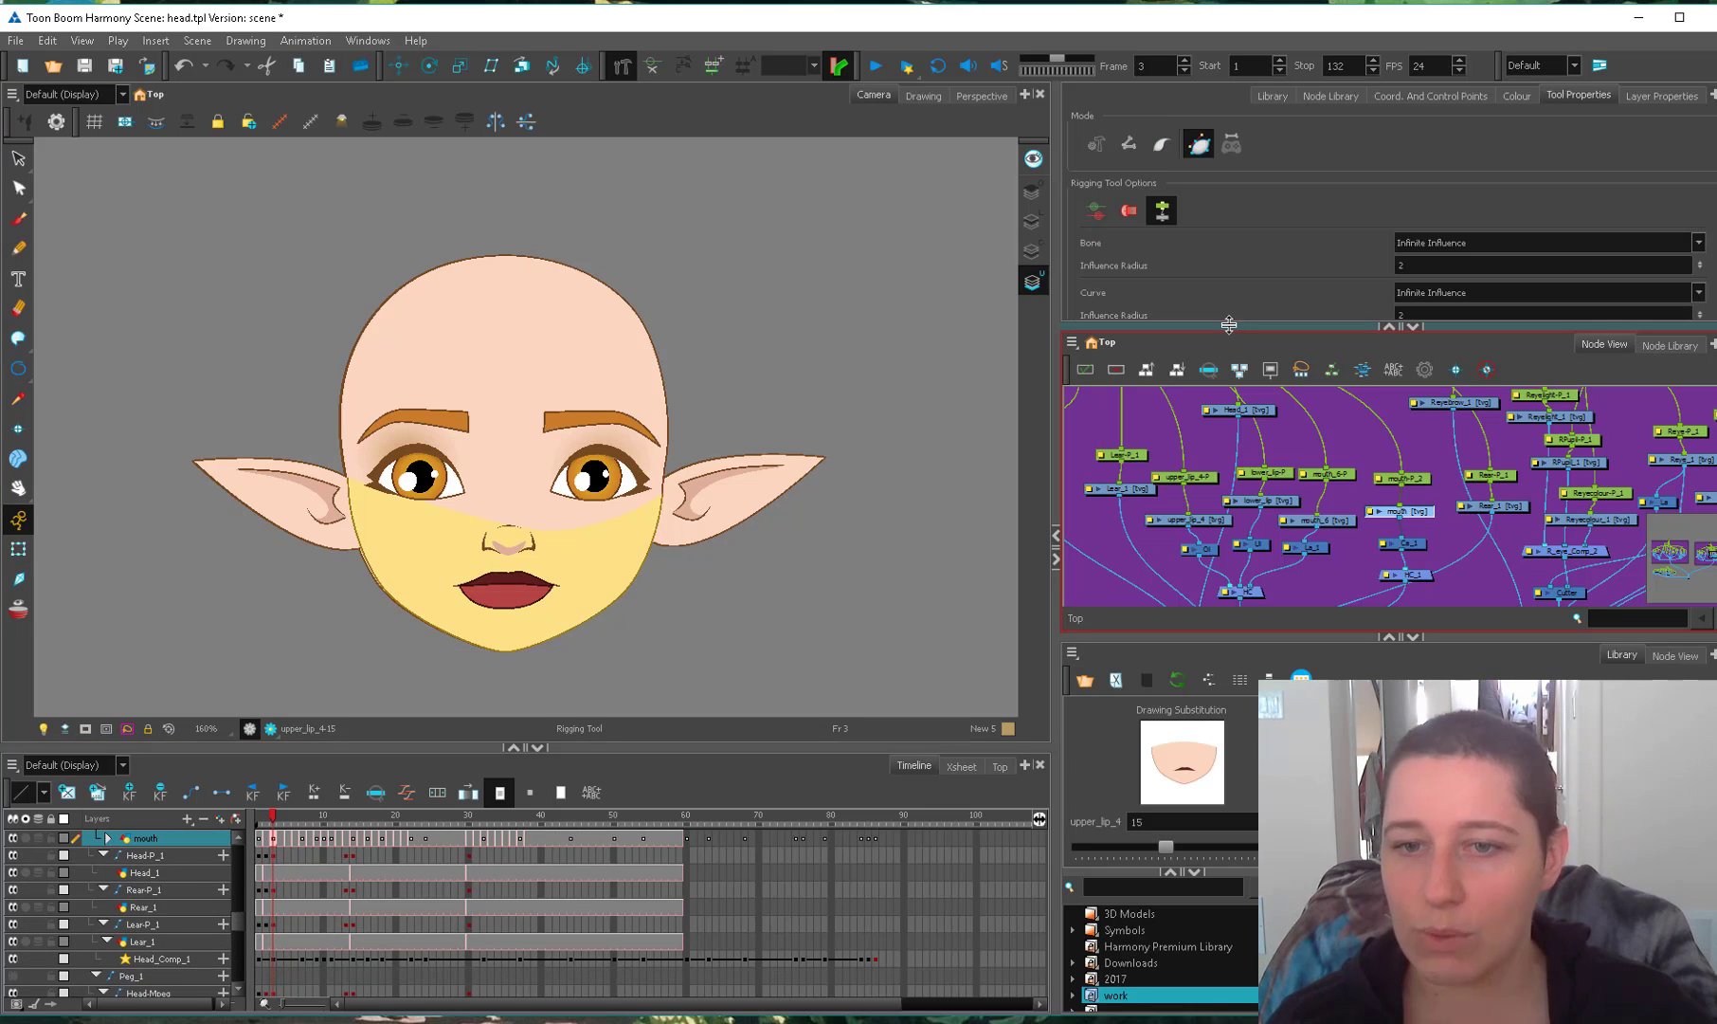
pyautogui.click(739, 200)
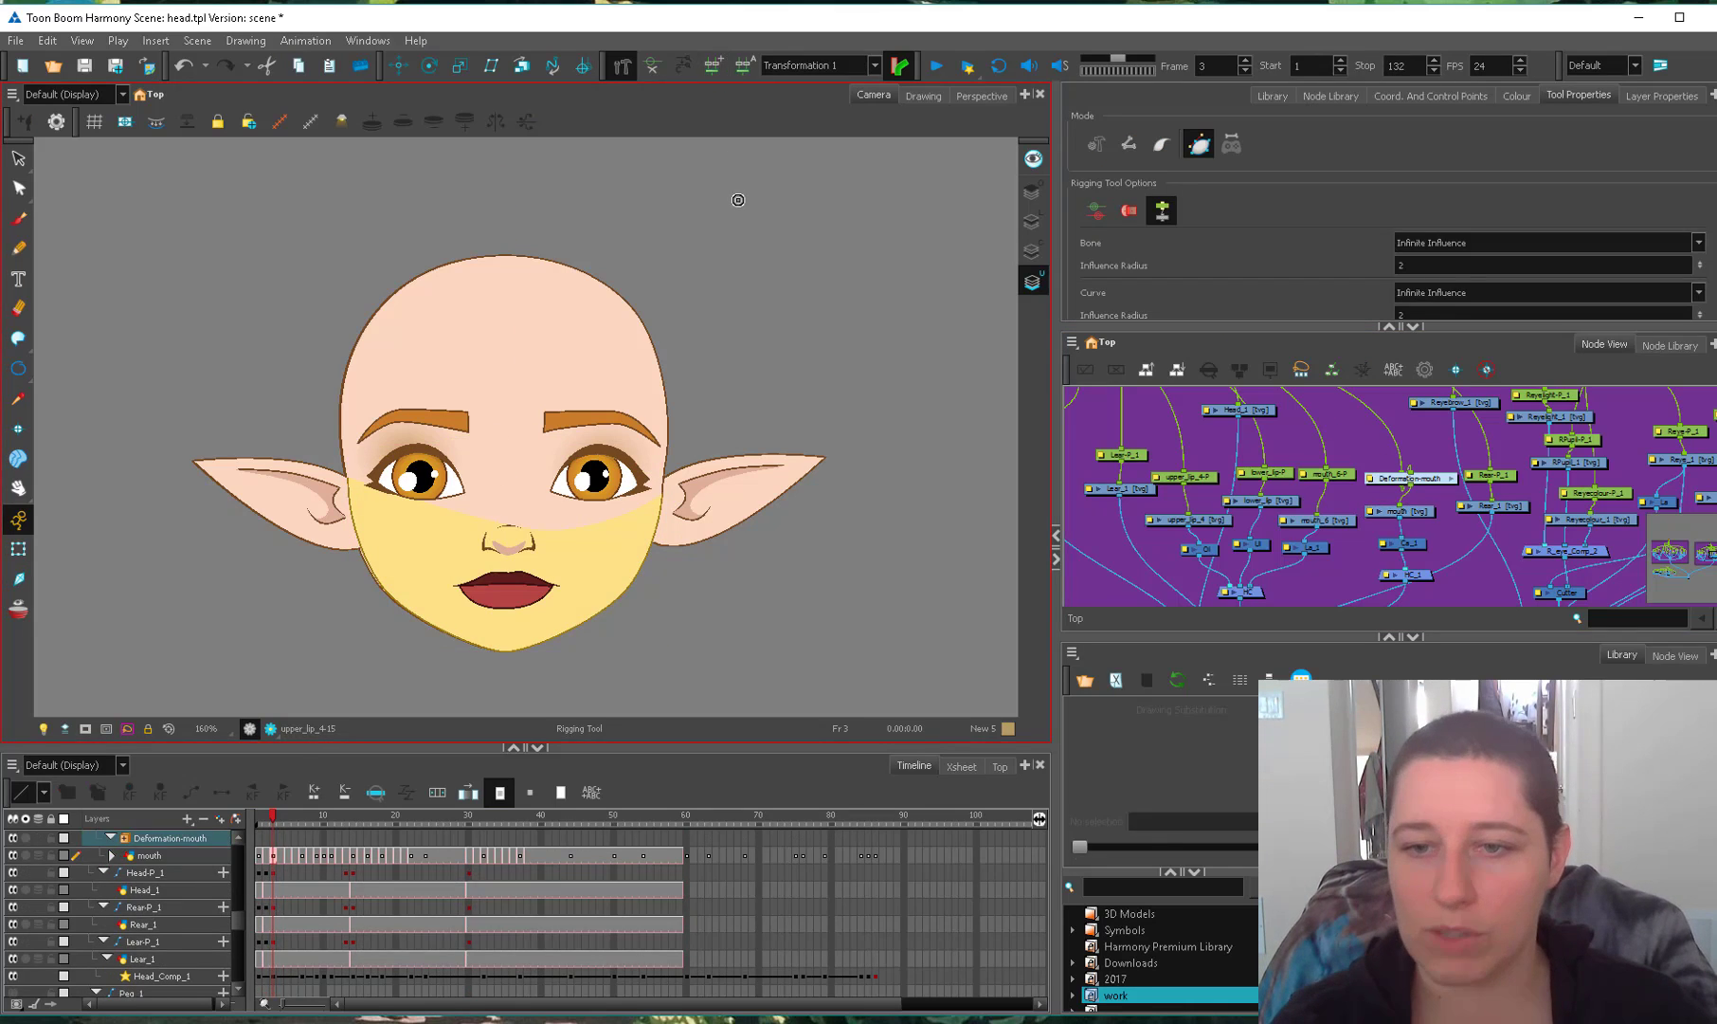
pyautogui.hotkey('ctrl', 'z')
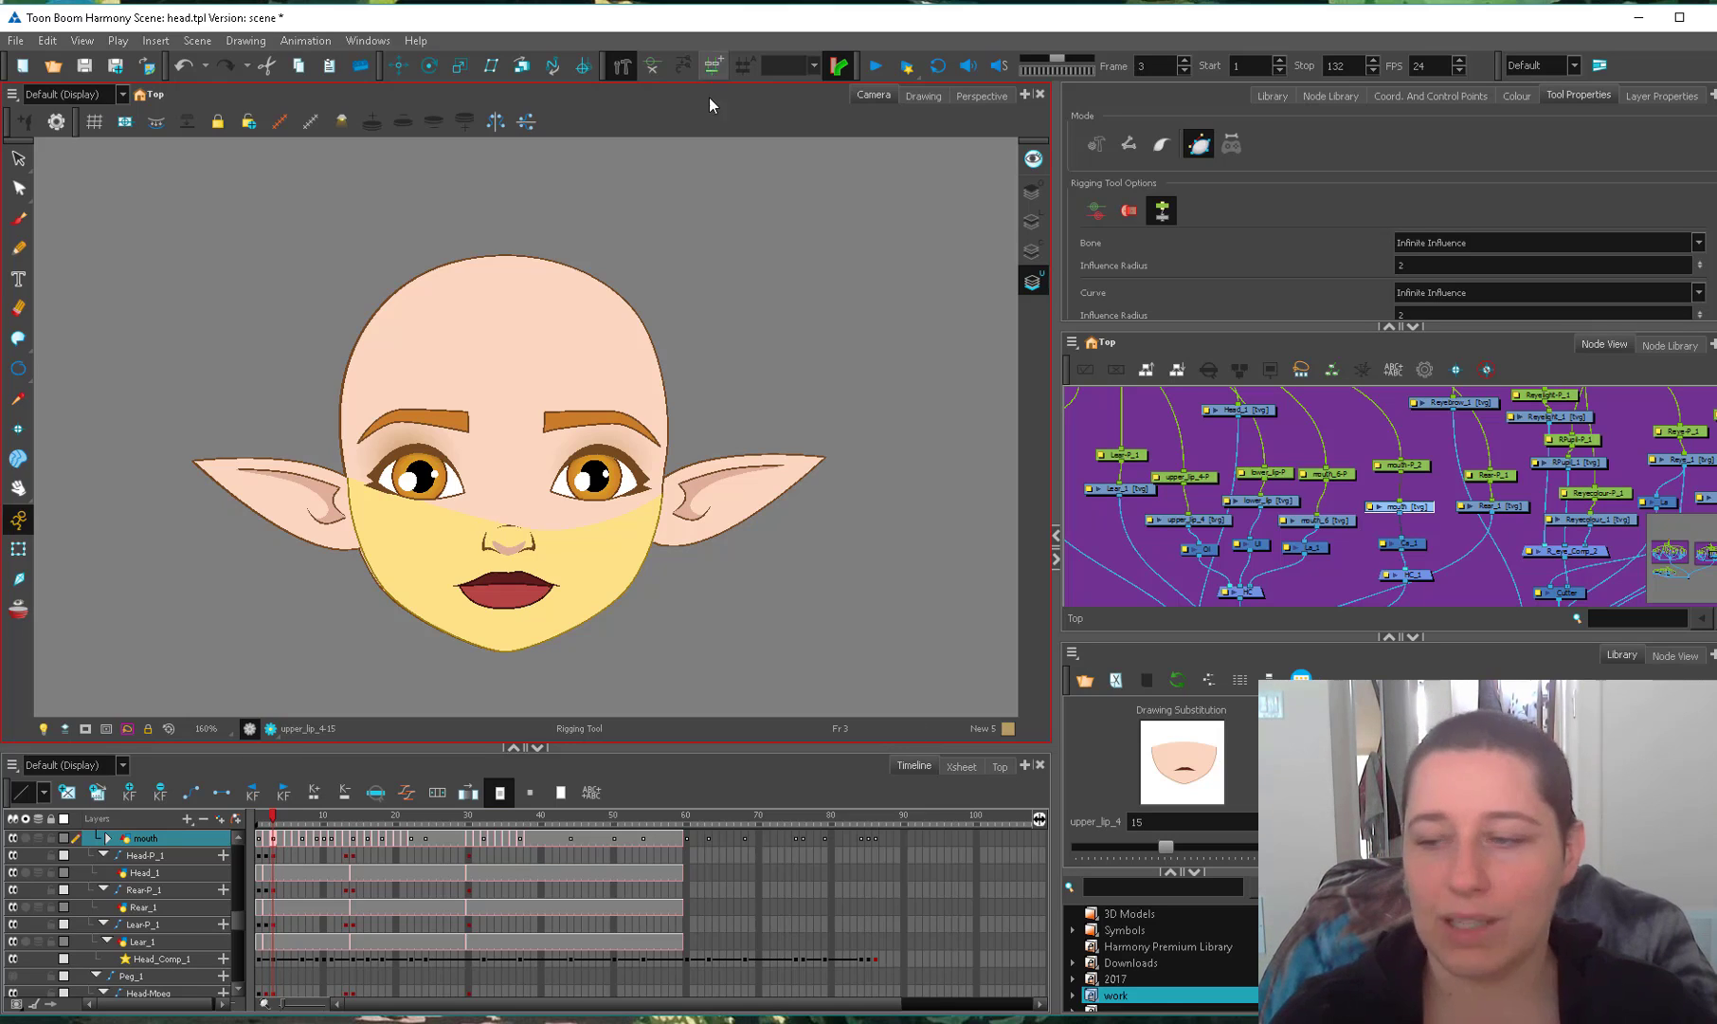
# Draw an envelope deformer on the mouth drawing, from between the eyes around both cheeks, the jawline and the chin.
pyautogui.scroll(3, 566, 613)
pyautogui.click(765, 336)
pyautogui.moveTo(680, 577); pyautogui.dragTo(718, 550)
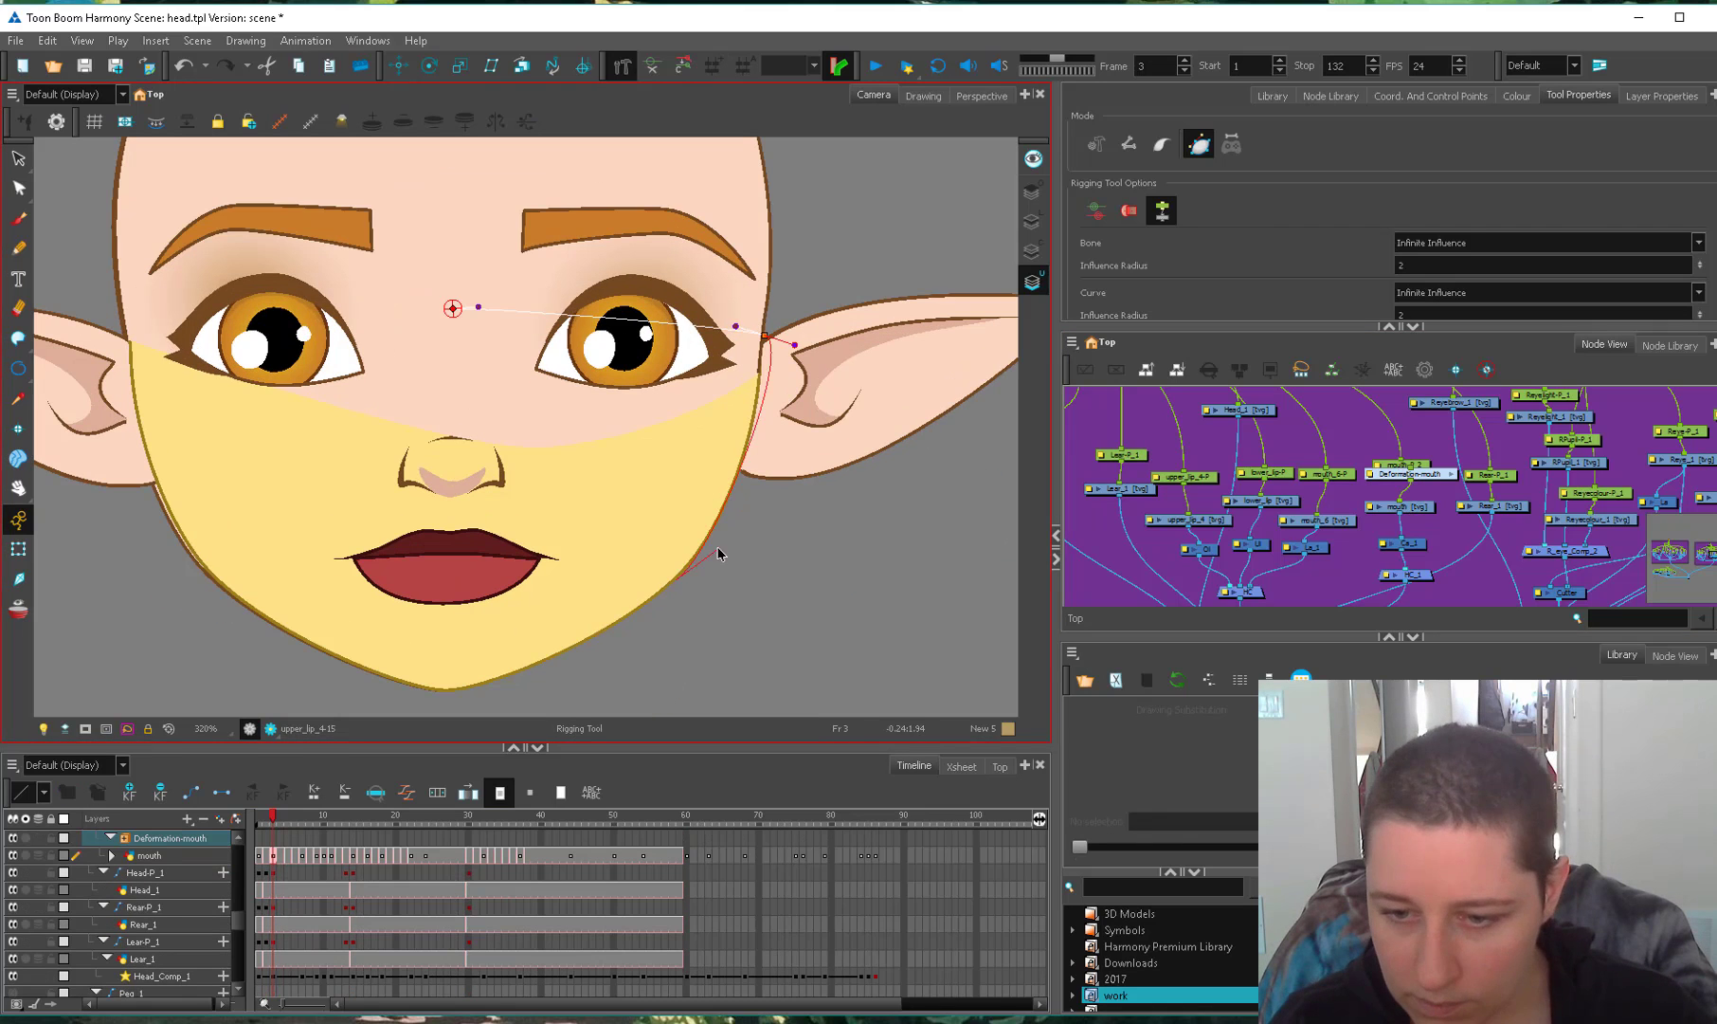
pyautogui.click(672, 580)
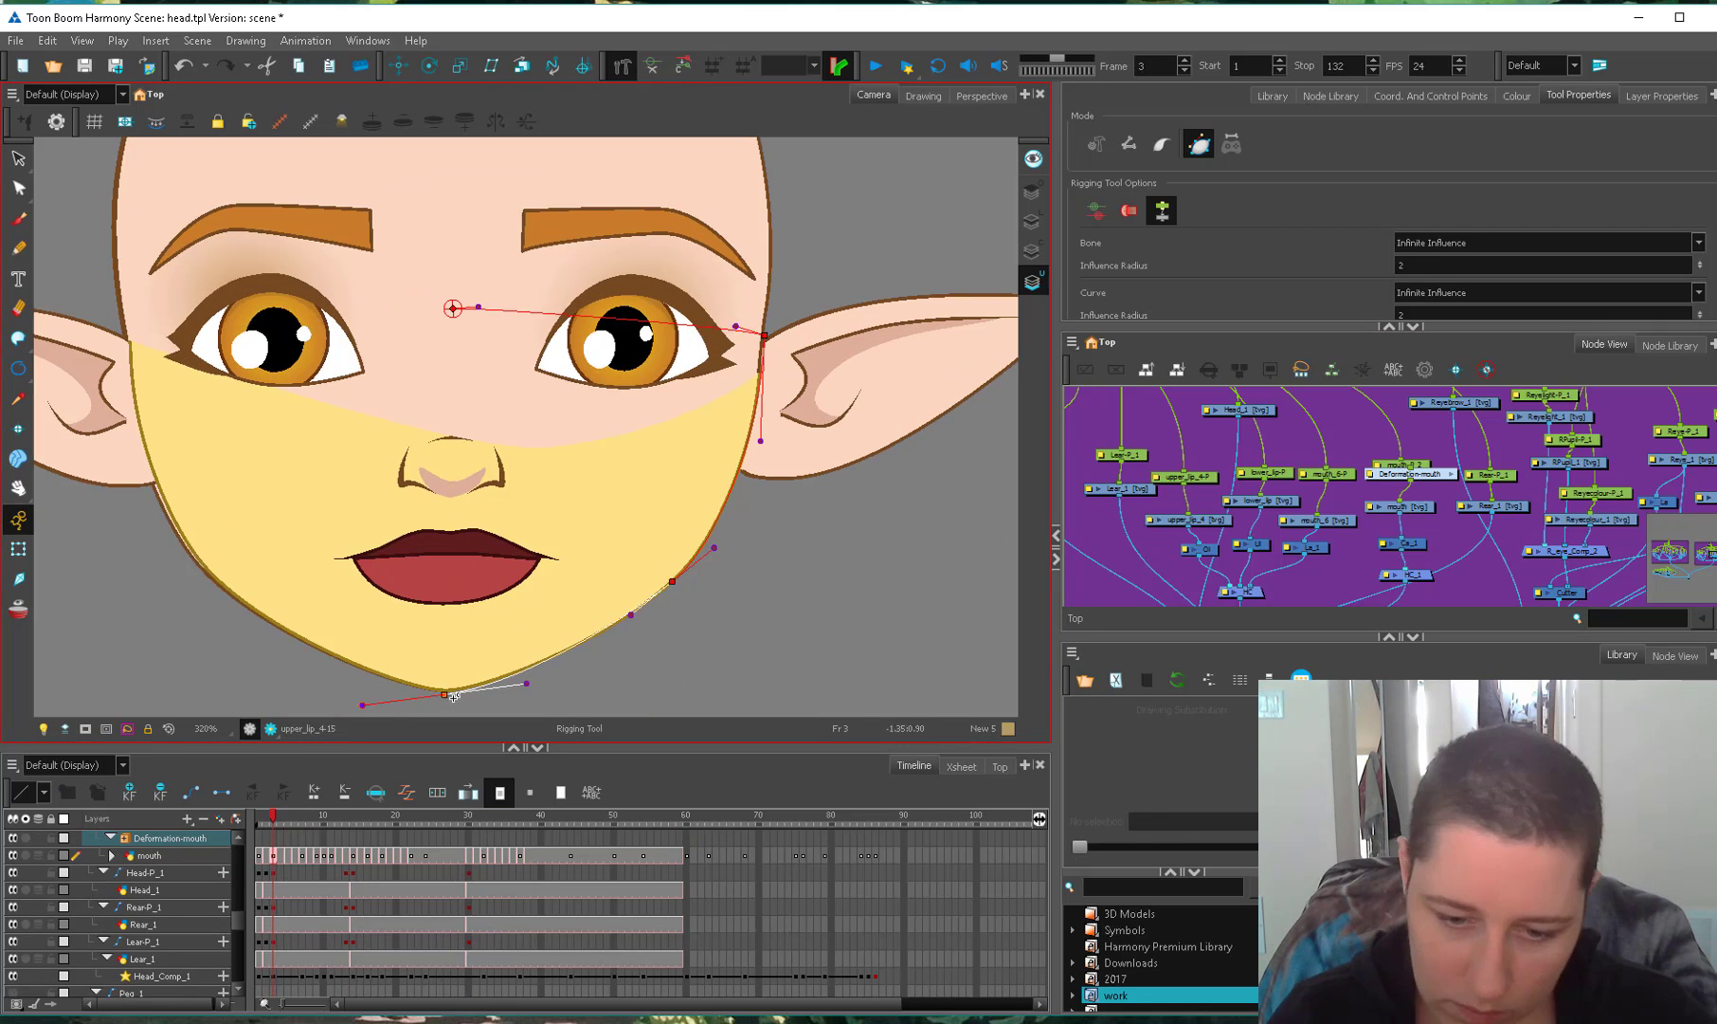
pyautogui.click(446, 692)
pyautogui.click(178, 533)
pyautogui.click(128, 338)
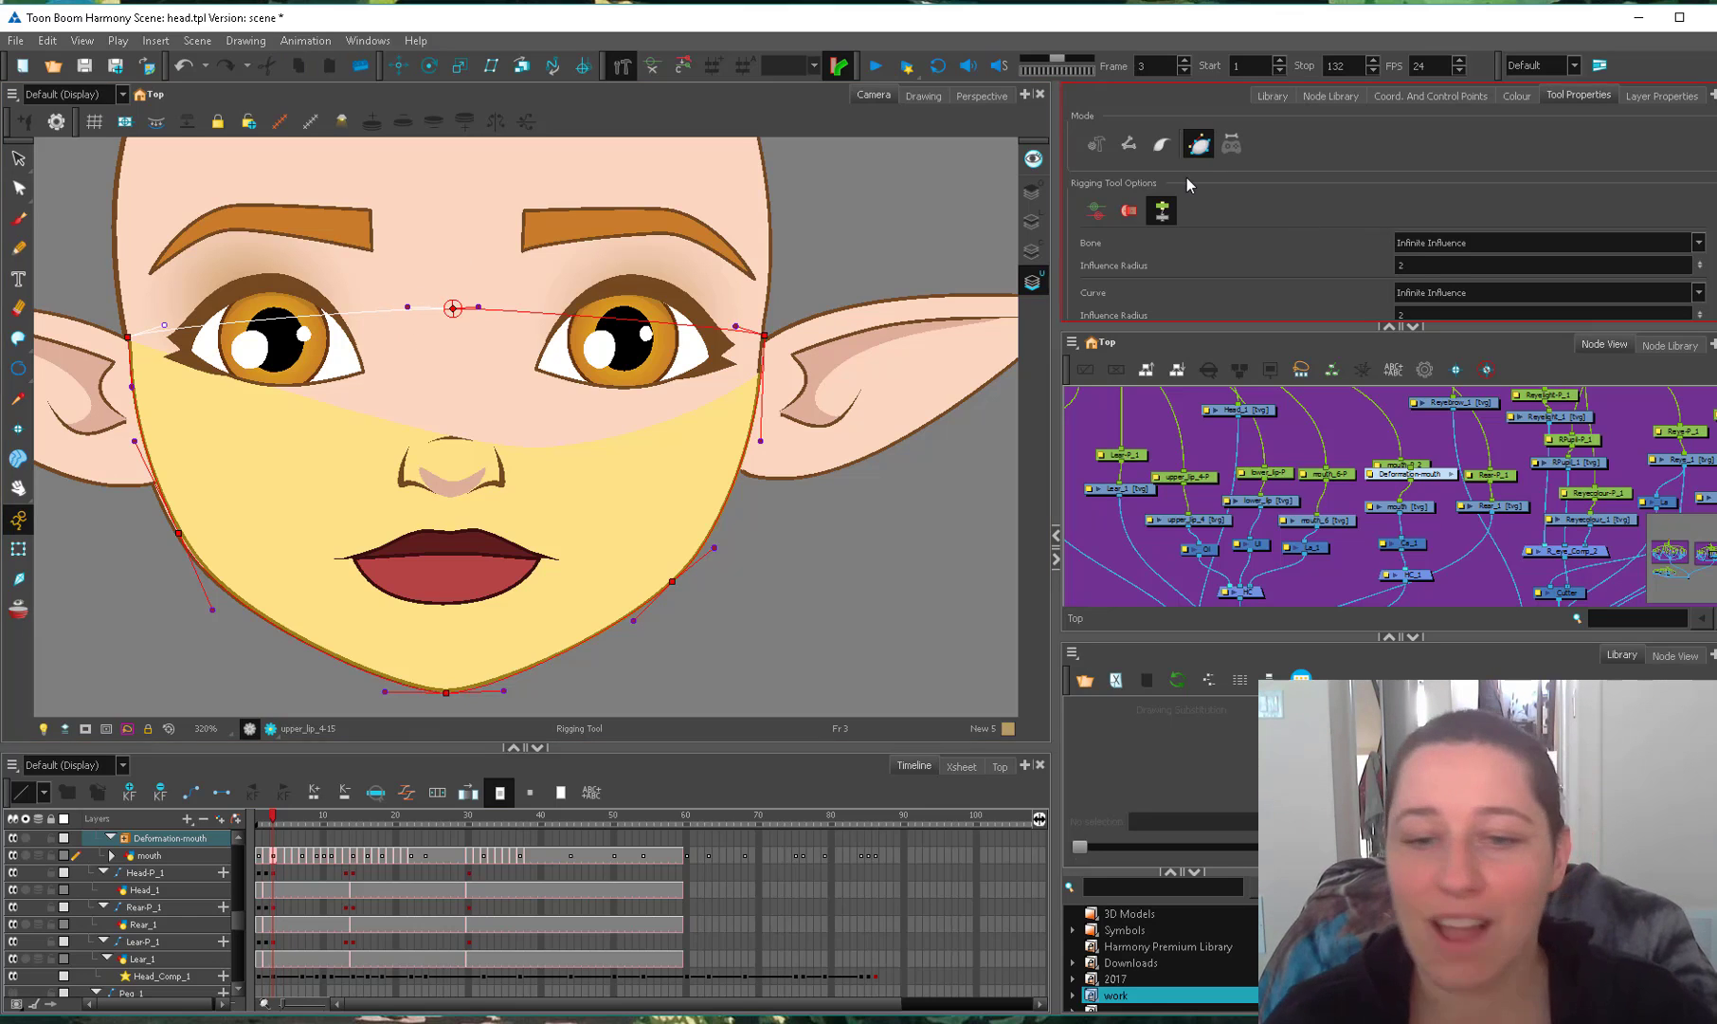
# Open the Deformation-mouth group and examine its chain of curve nodes and the envelope's controls.
pyautogui.click(1456, 480)
pyautogui.click(1453, 474)
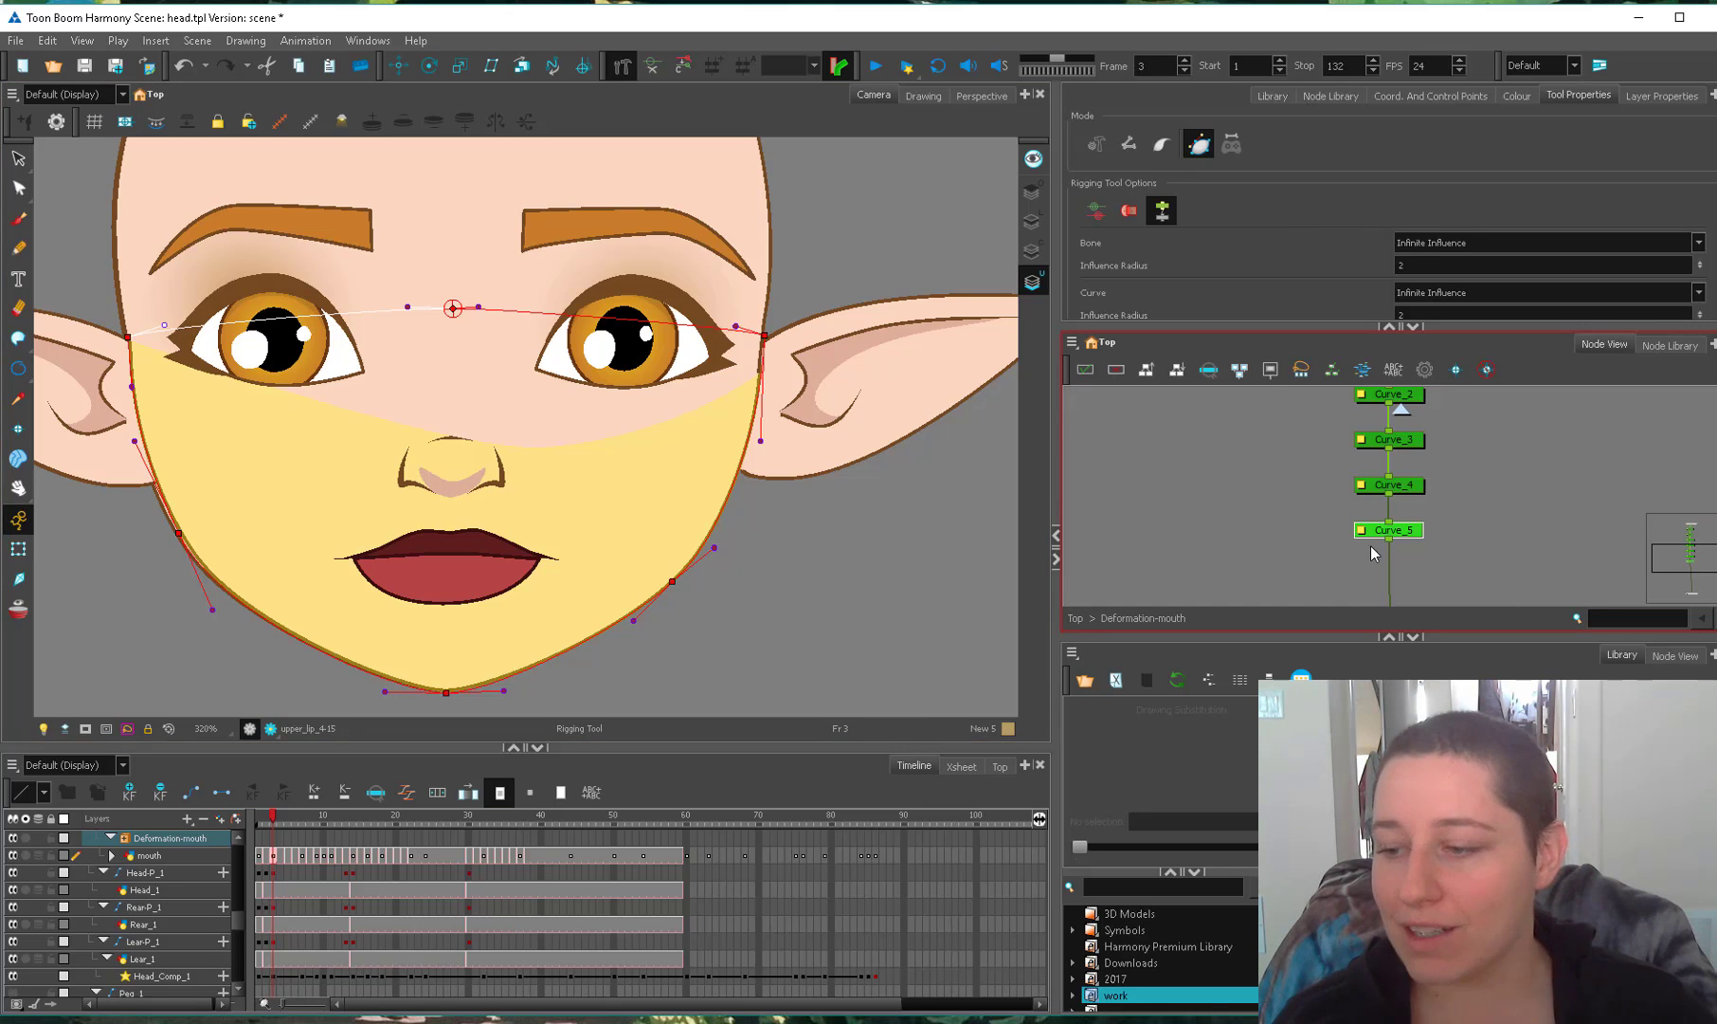
pyautogui.scroll(-2, 1461, 515)
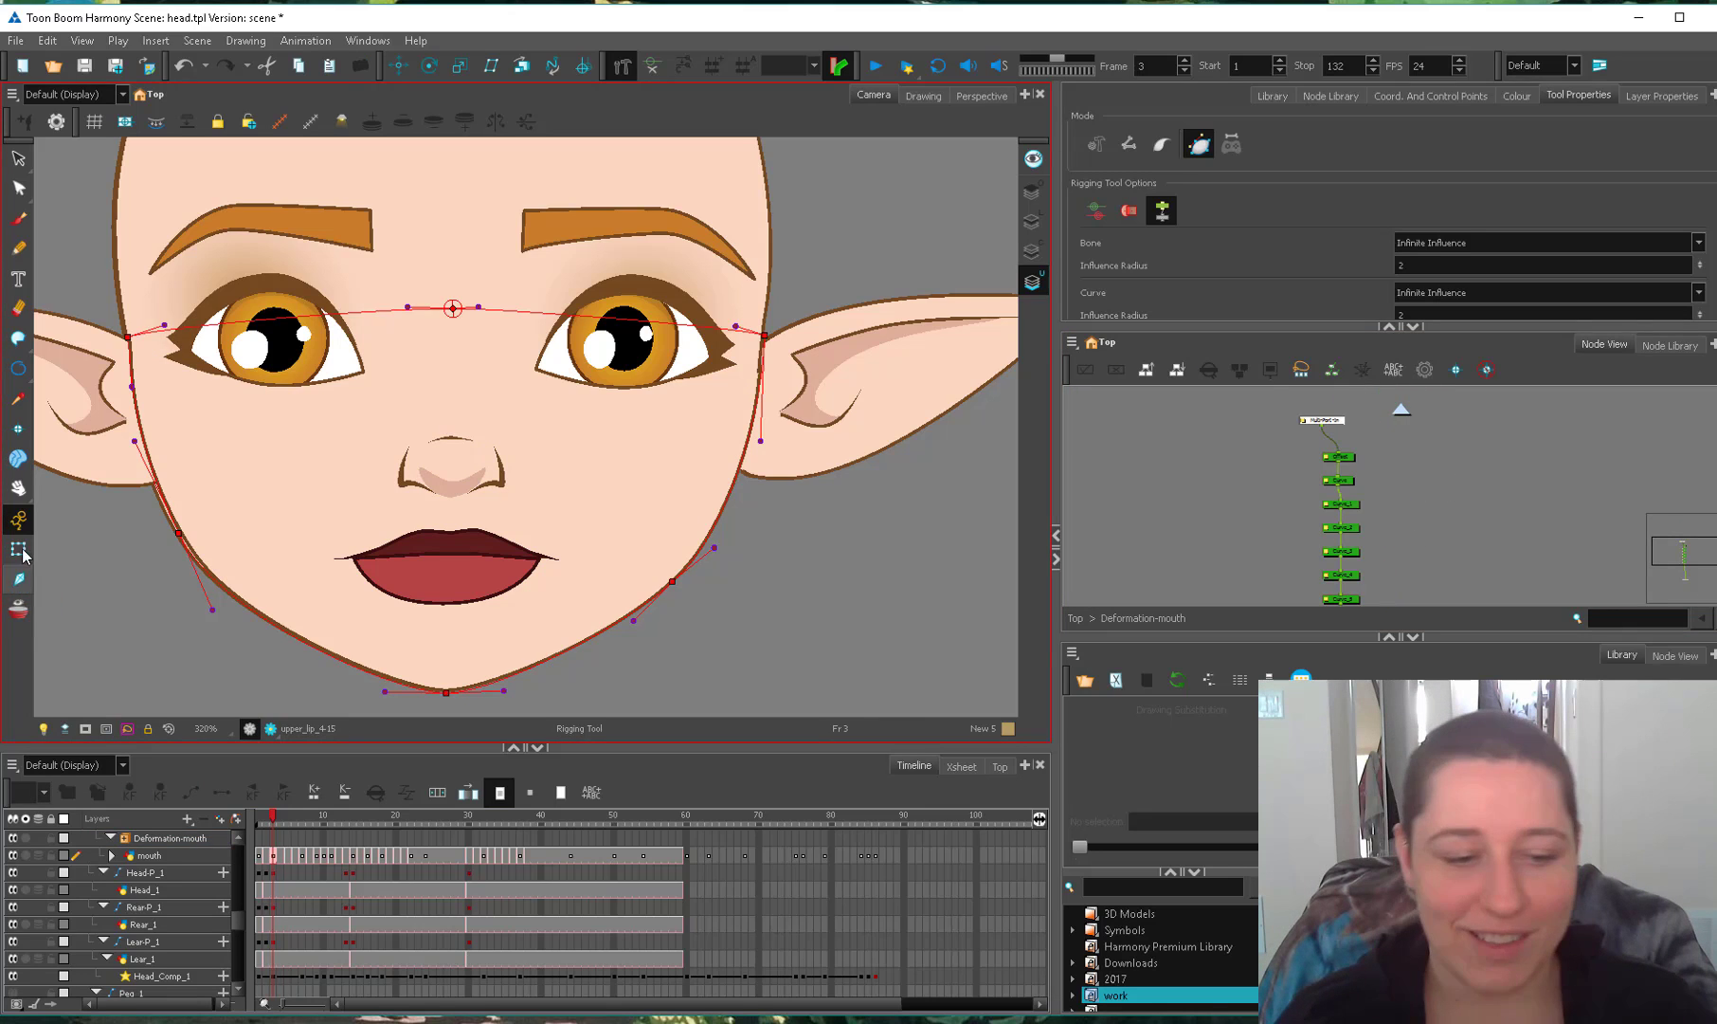
pyautogui.click(18, 552)
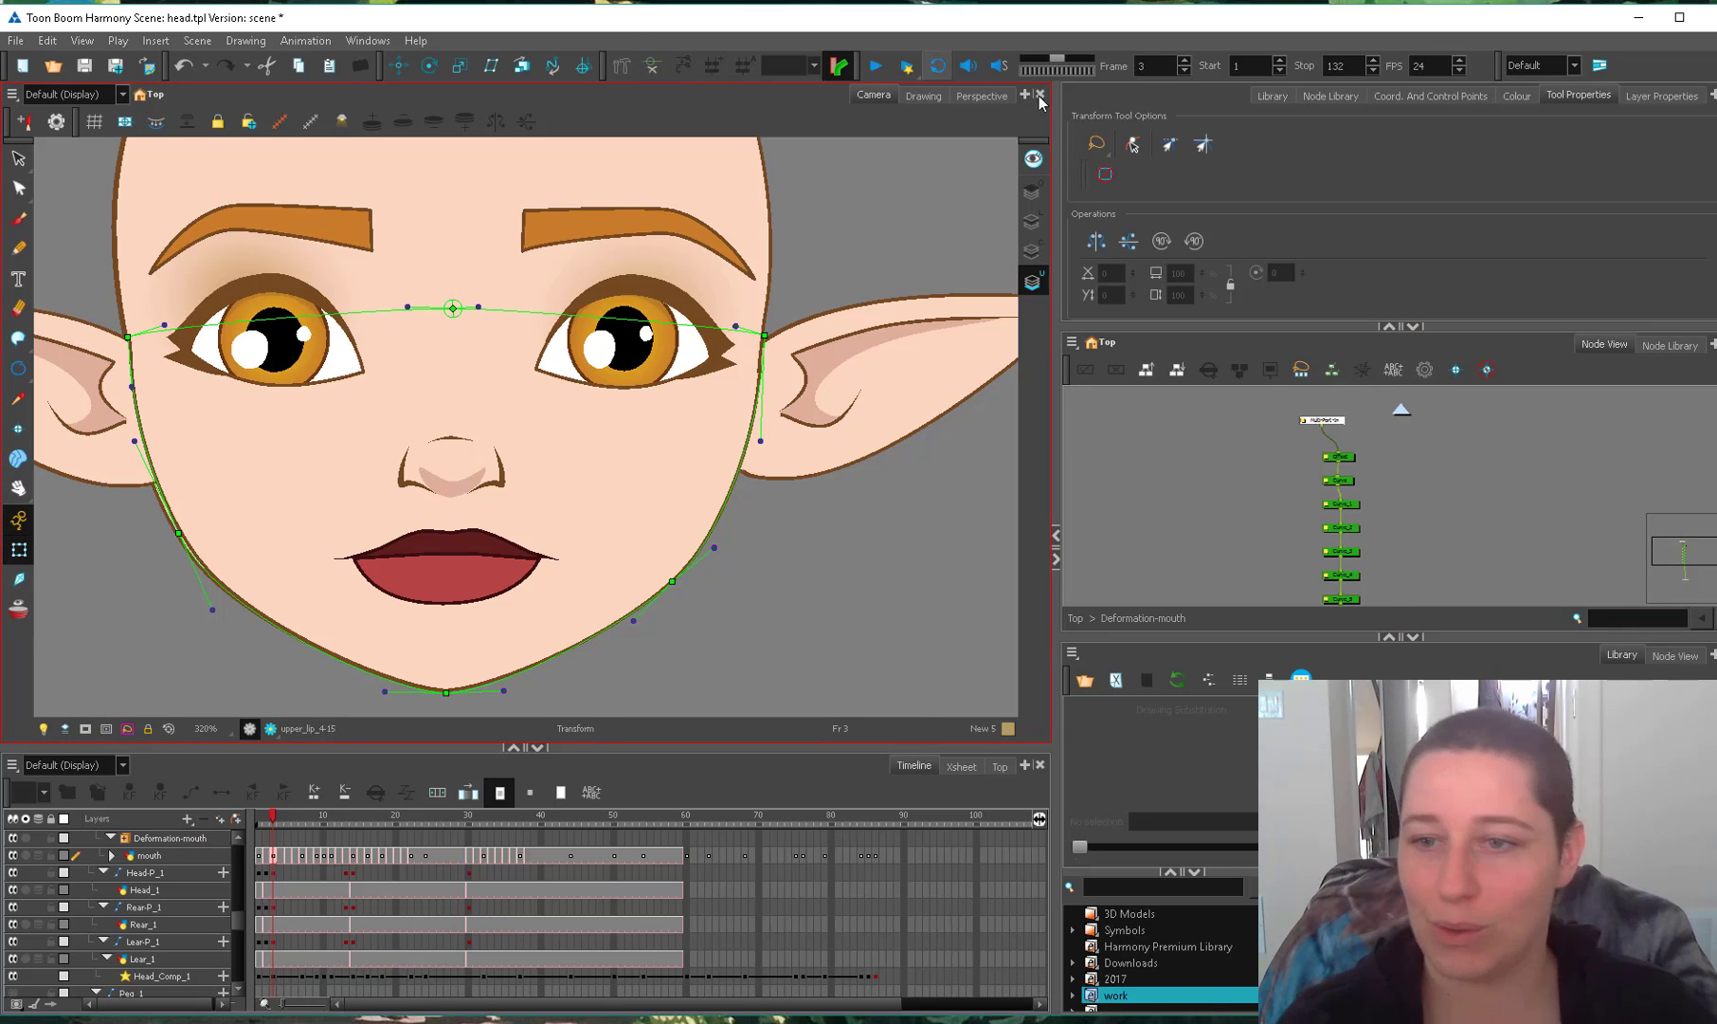
pyautogui.click(1398, 461)
# Activate the Transform tool for the jaw envelope and return the node view to the top level.
pyautogui.click(933, 405)
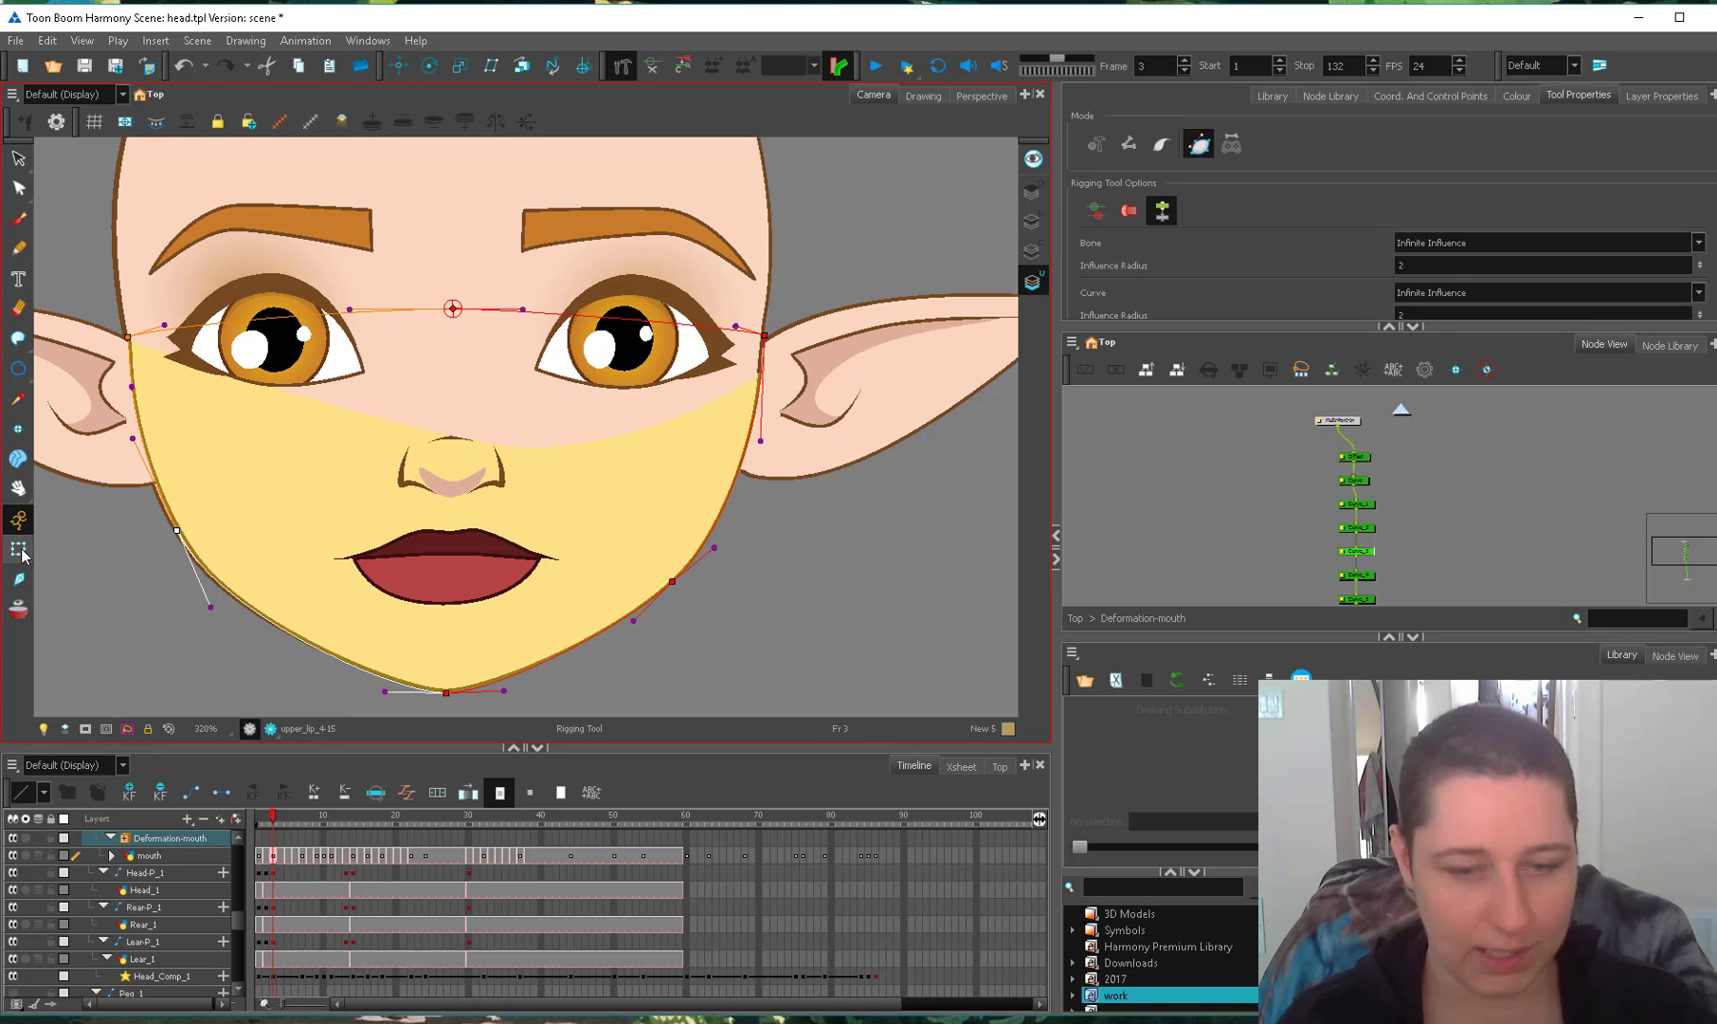
pyautogui.click(18, 550)
pyautogui.scroll(-1, 876, 490)
pyautogui.scroll(-1, 876, 490)
pyautogui.click(1256, 549)
pyautogui.click(1076, 617)
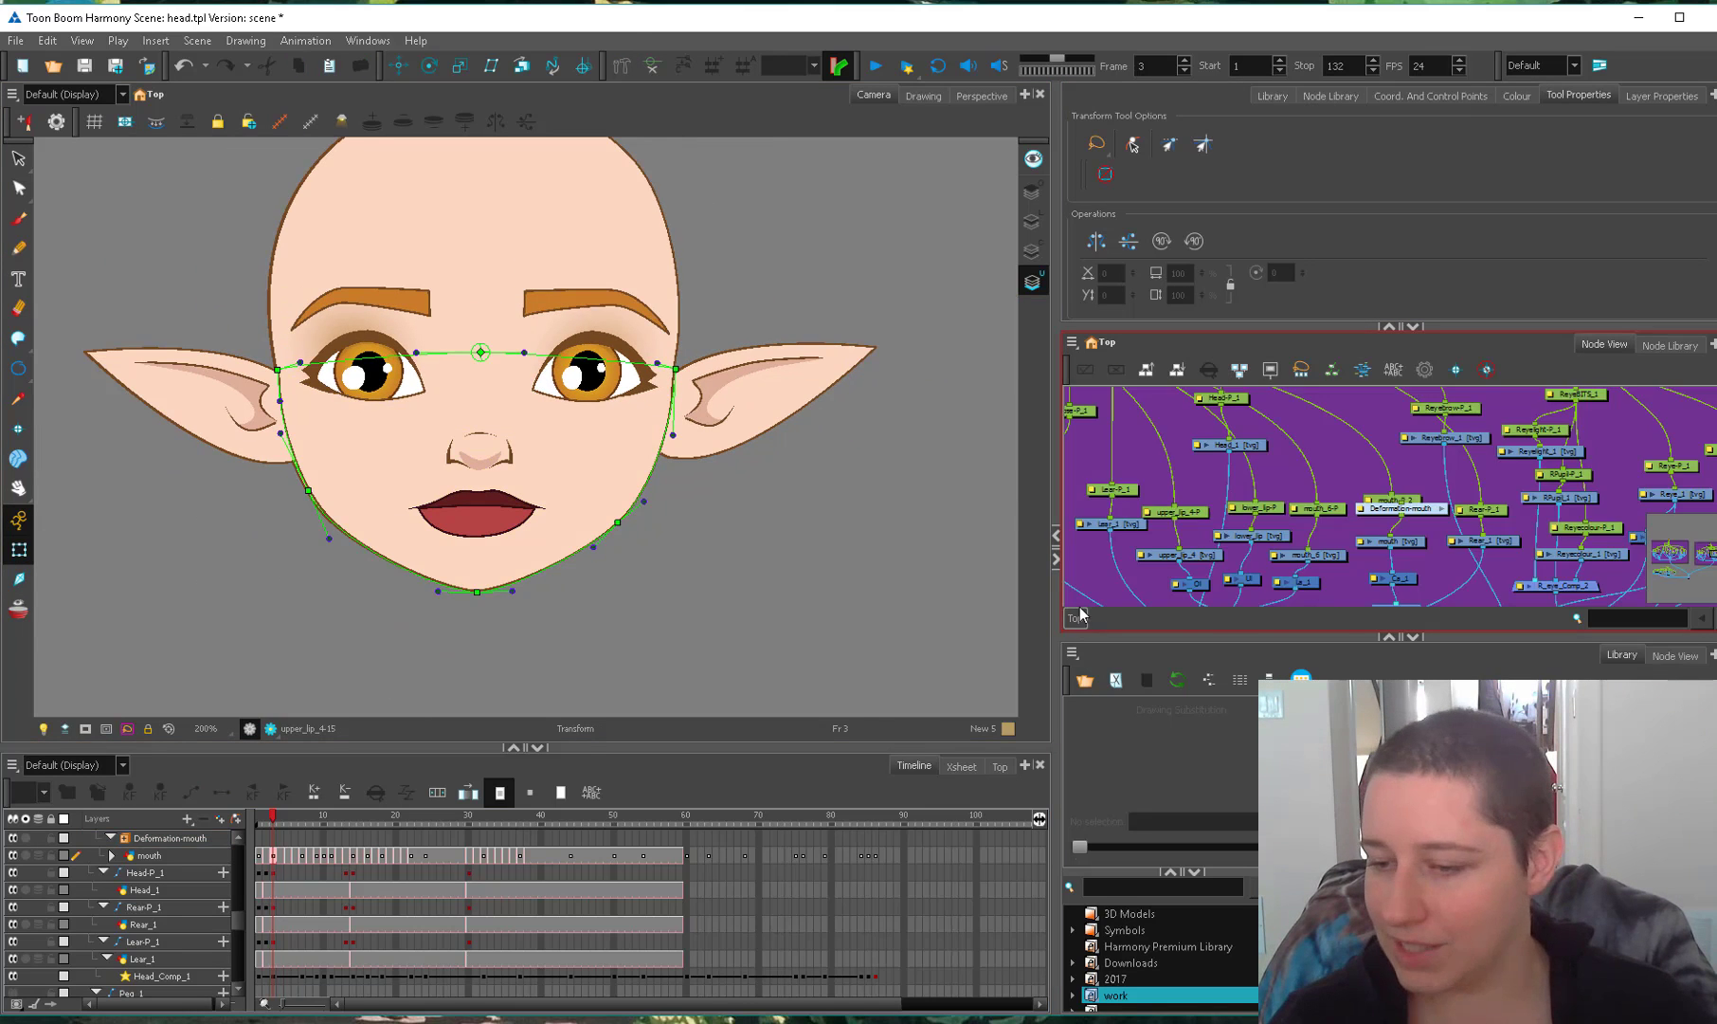
# Select the Deformation-mouth node and its cell at frame 3 in the timeline.
pyautogui.moveTo(1419, 510); pyautogui.dragTo(1313, 492)
pyautogui.click(1312, 491)
pyautogui.click(293, 831)
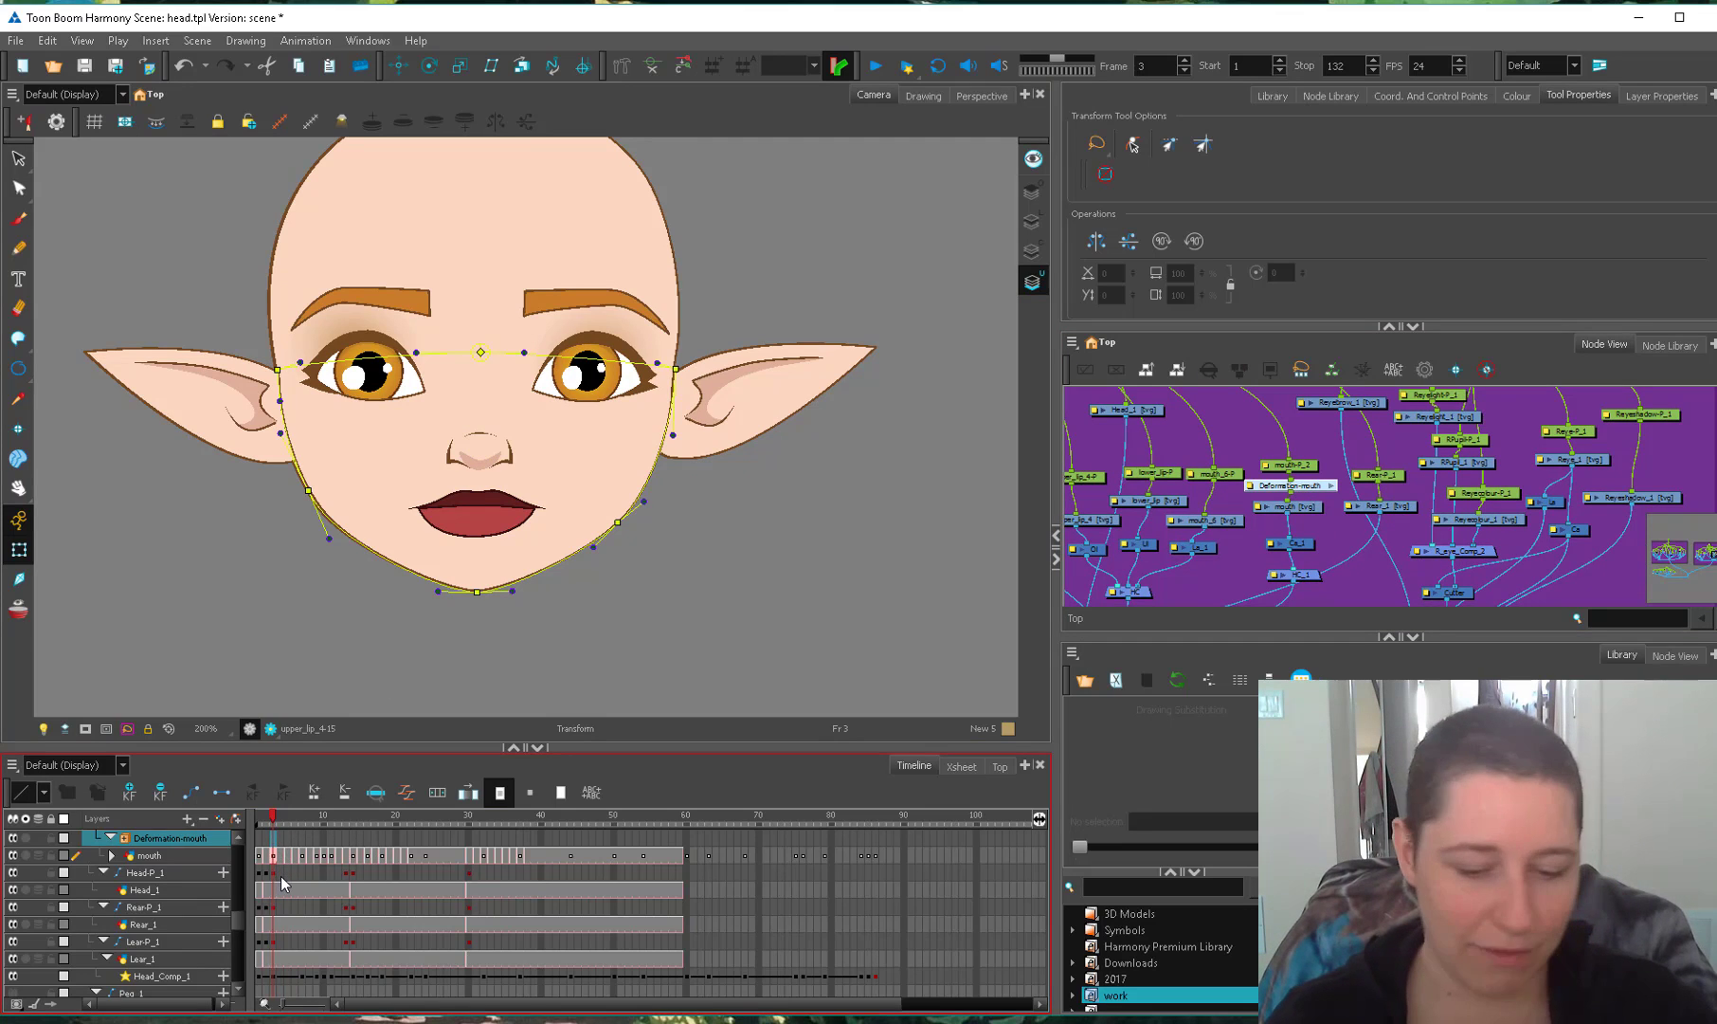
pyautogui.moveTo(273, 855); pyautogui.dragTo(273, 839)
pyautogui.click(273, 840)
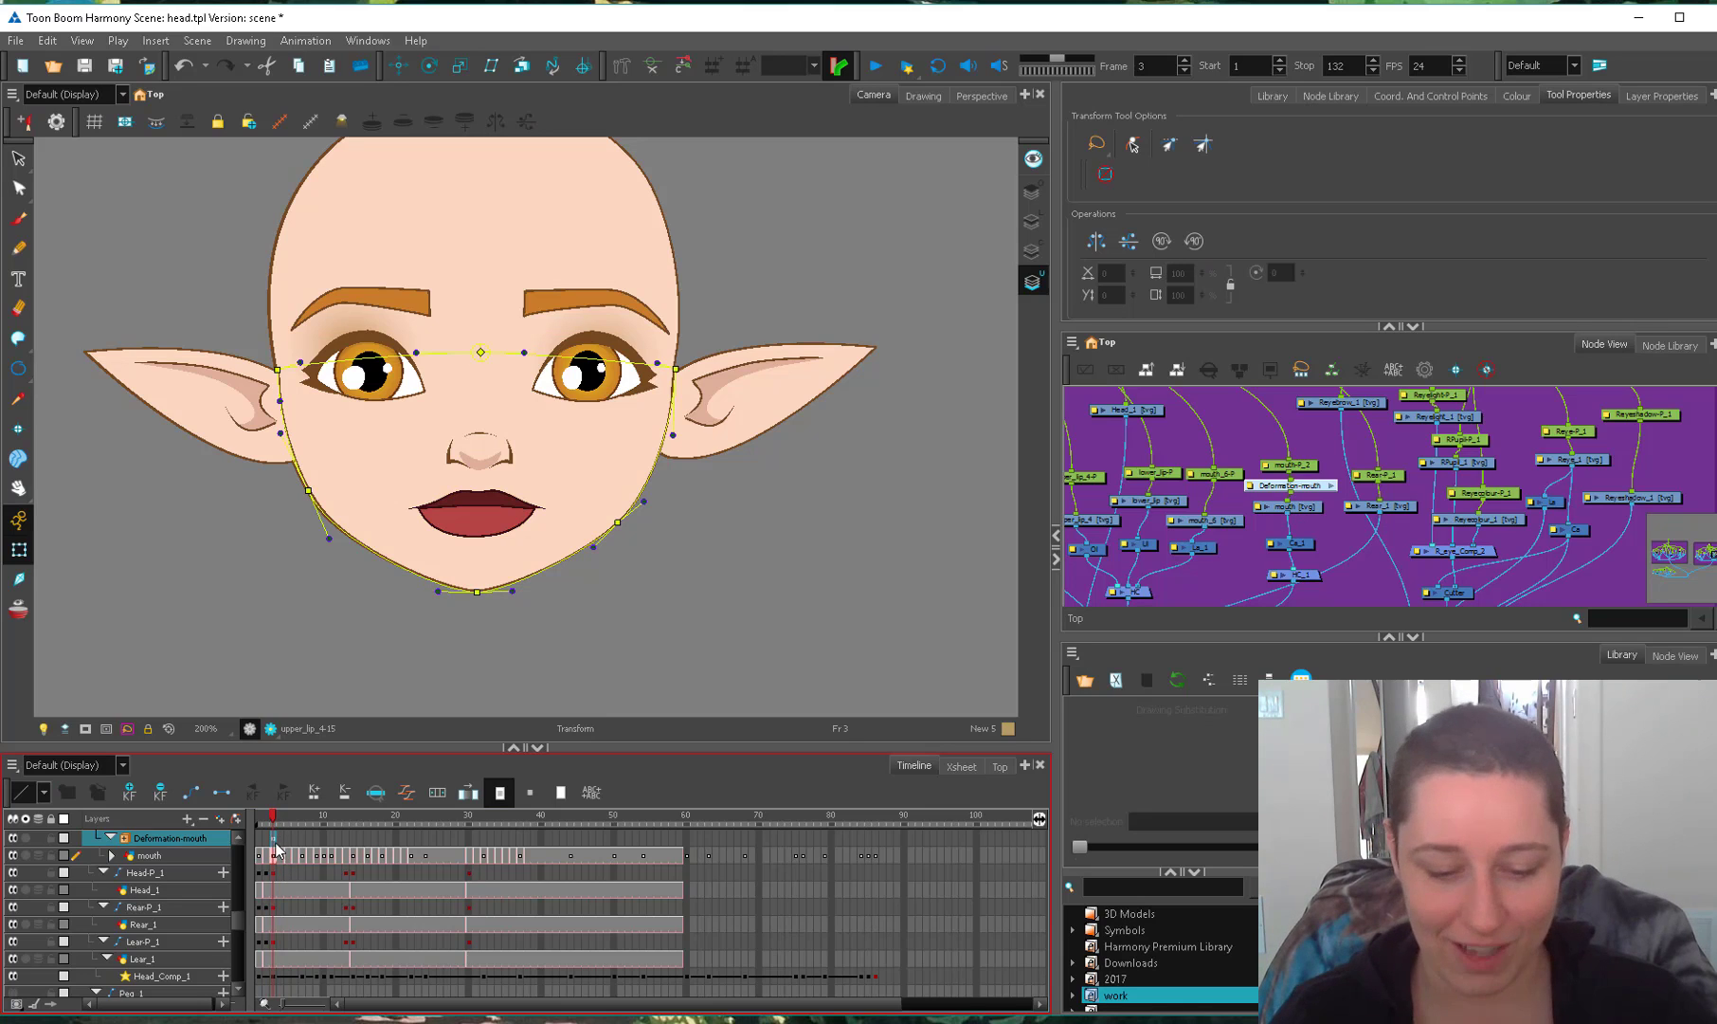
pyautogui.moveTo(467, 823)
pyautogui.mouseDown()
pyautogui.moveTo(279, 817)
pyautogui.moveTo(535, 813)
pyautogui.moveTo(294, 851)
pyautogui.moveTo(276, 837)
pyautogui.mouseUp()
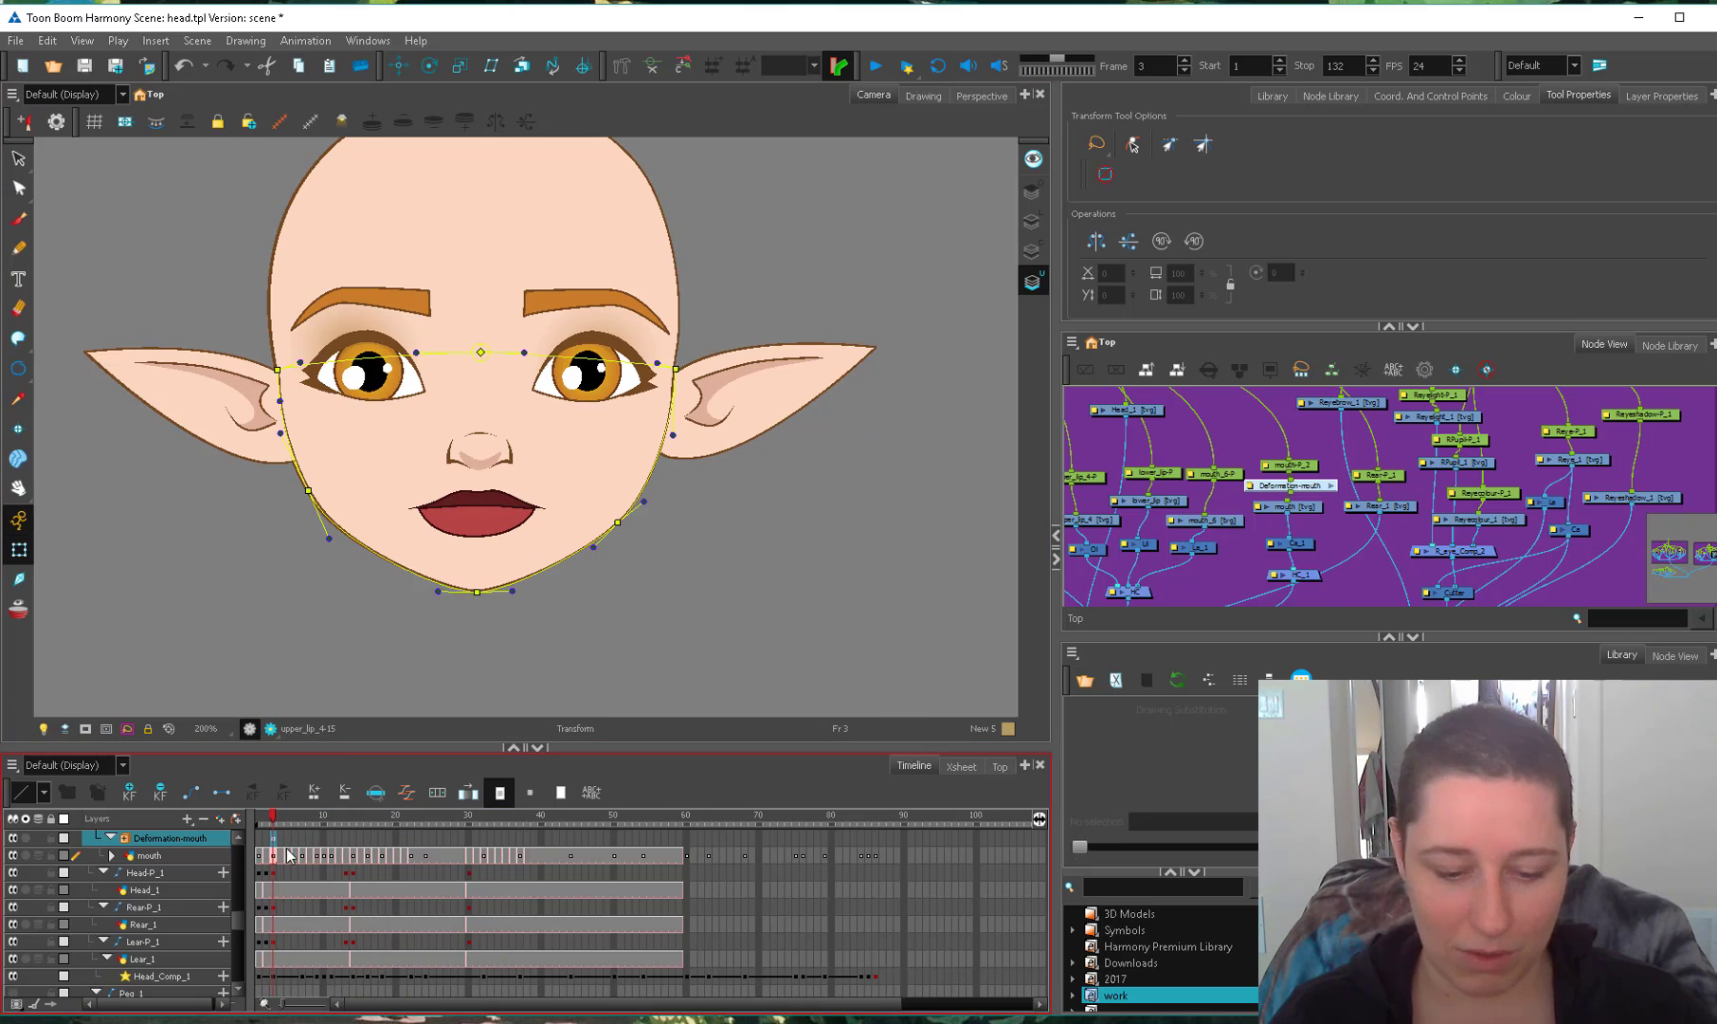
# Go to frame 2 and nudge the mouth-P_2 peg sideways to align the jaw drawing with the turned head.
pyautogui.click(265, 817)
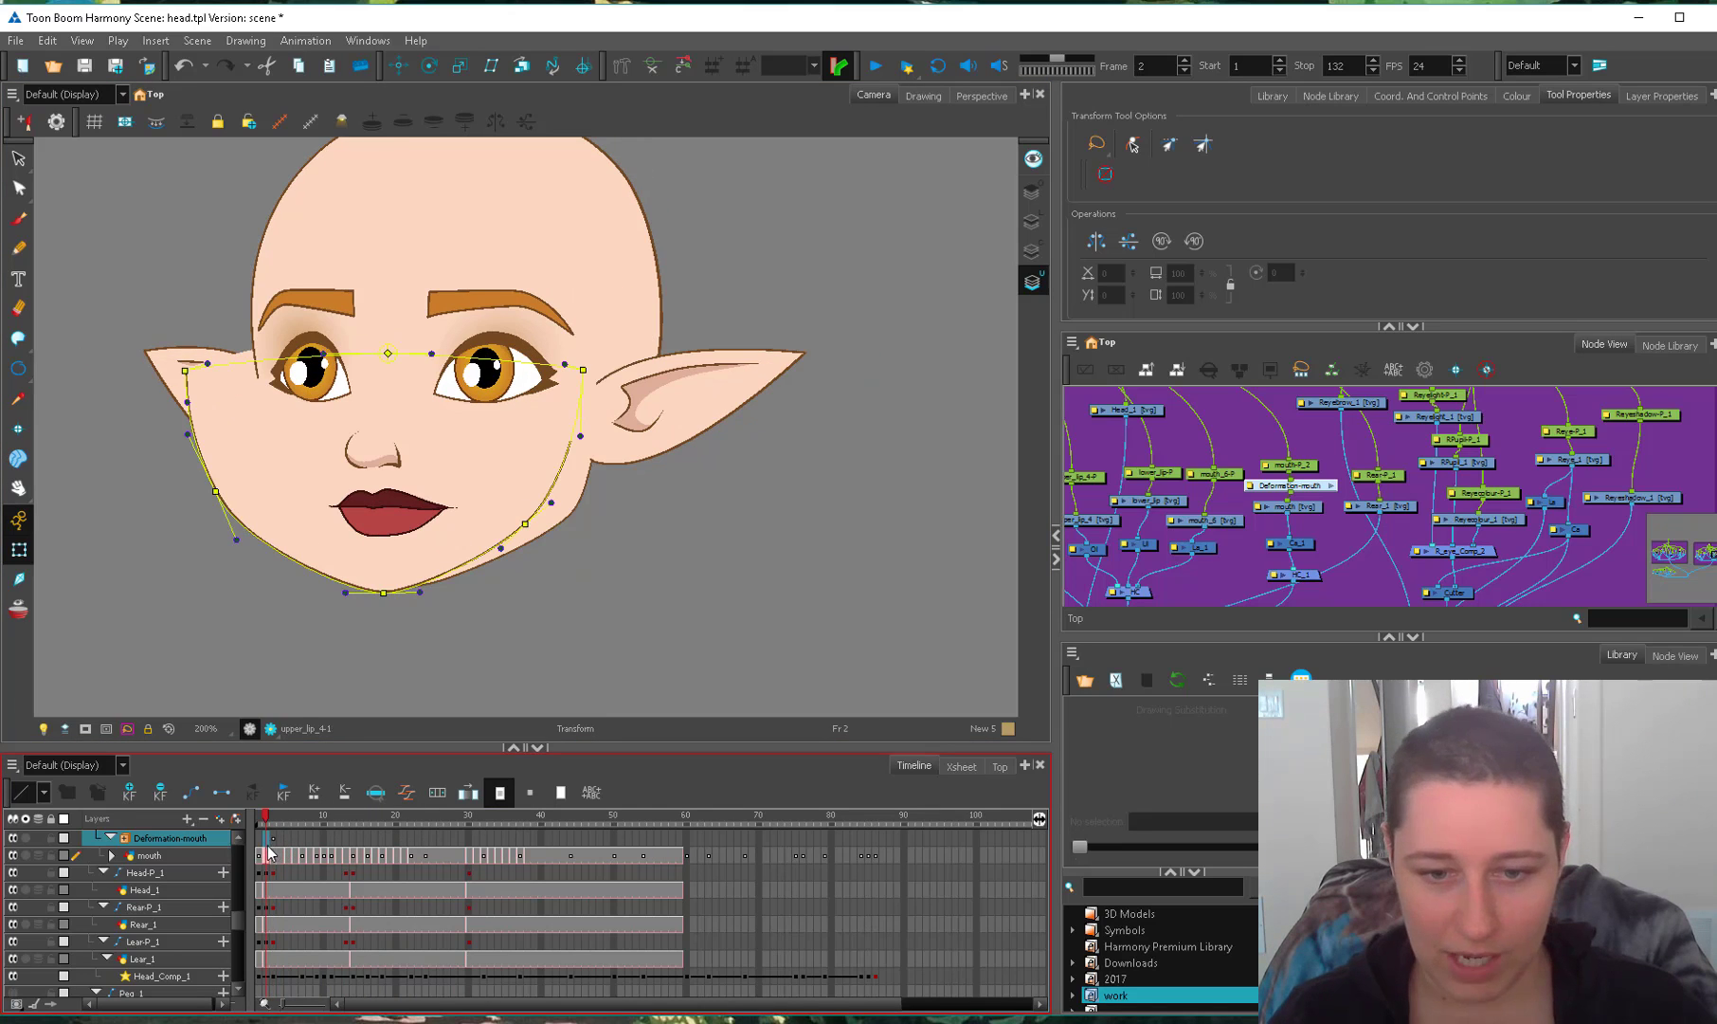
pyautogui.click(1381, 480)
pyautogui.click(1311, 466)
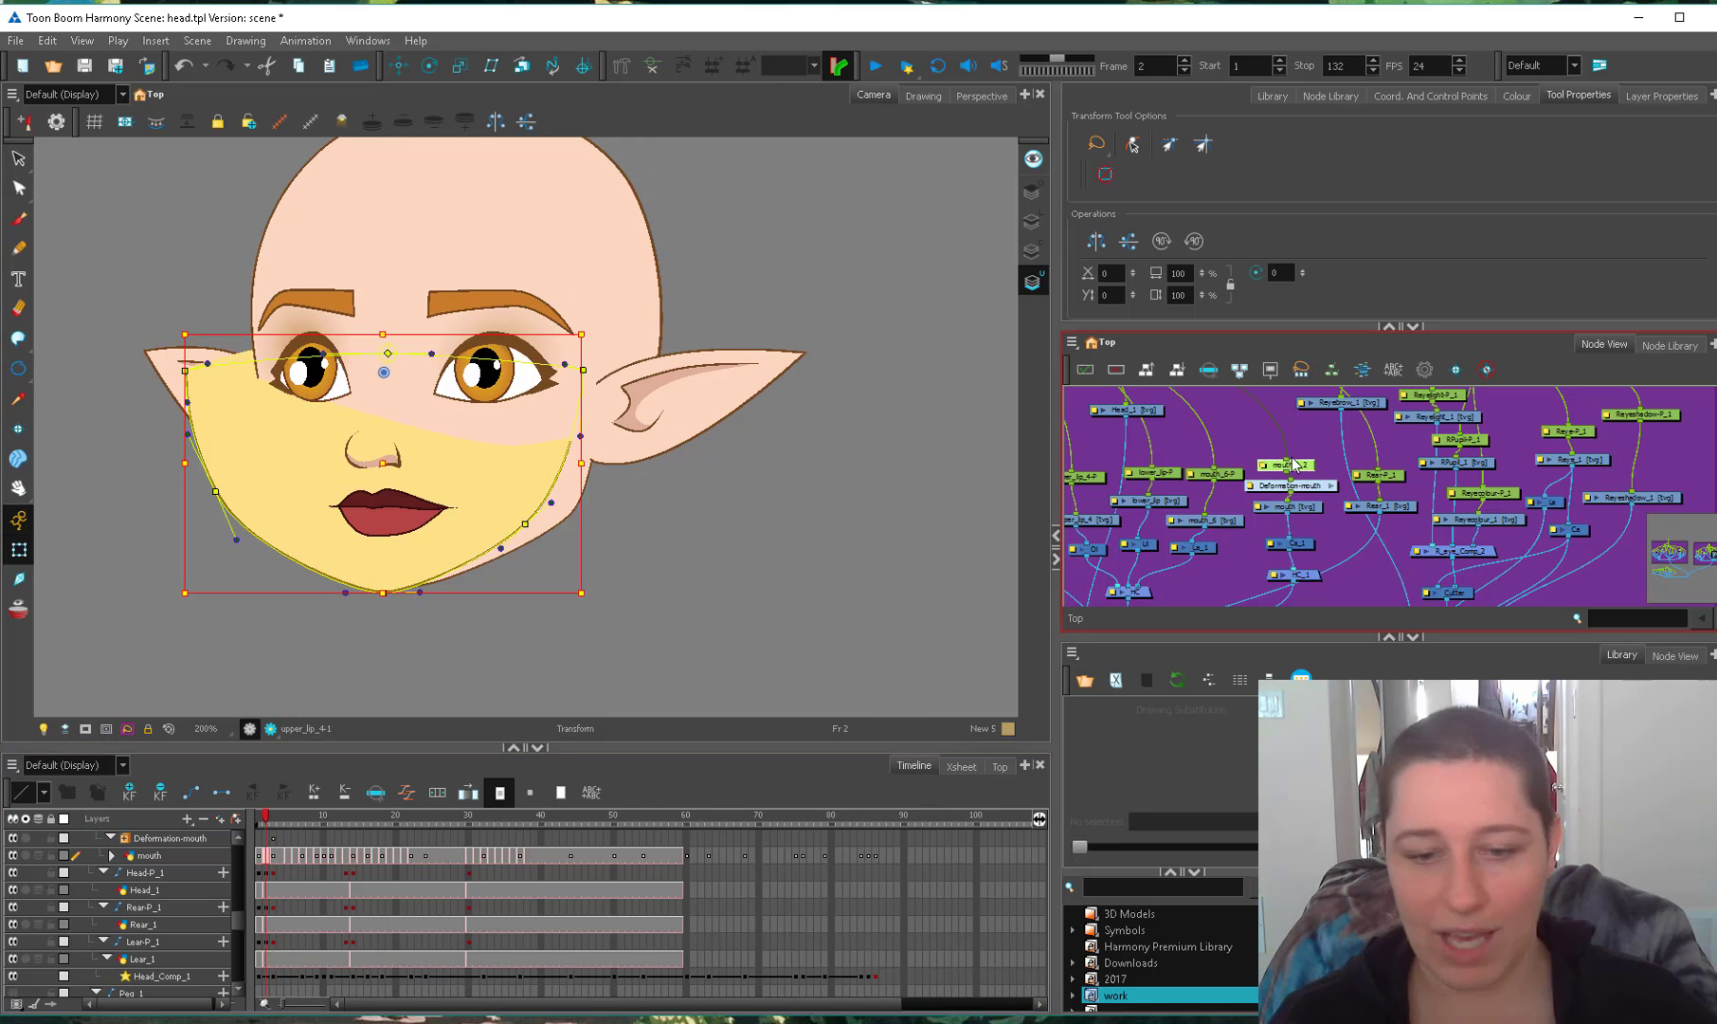
pyautogui.moveTo(1308, 465); pyautogui.dragTo(1310, 456)
pyautogui.press('Right')
pyautogui.press('Right')
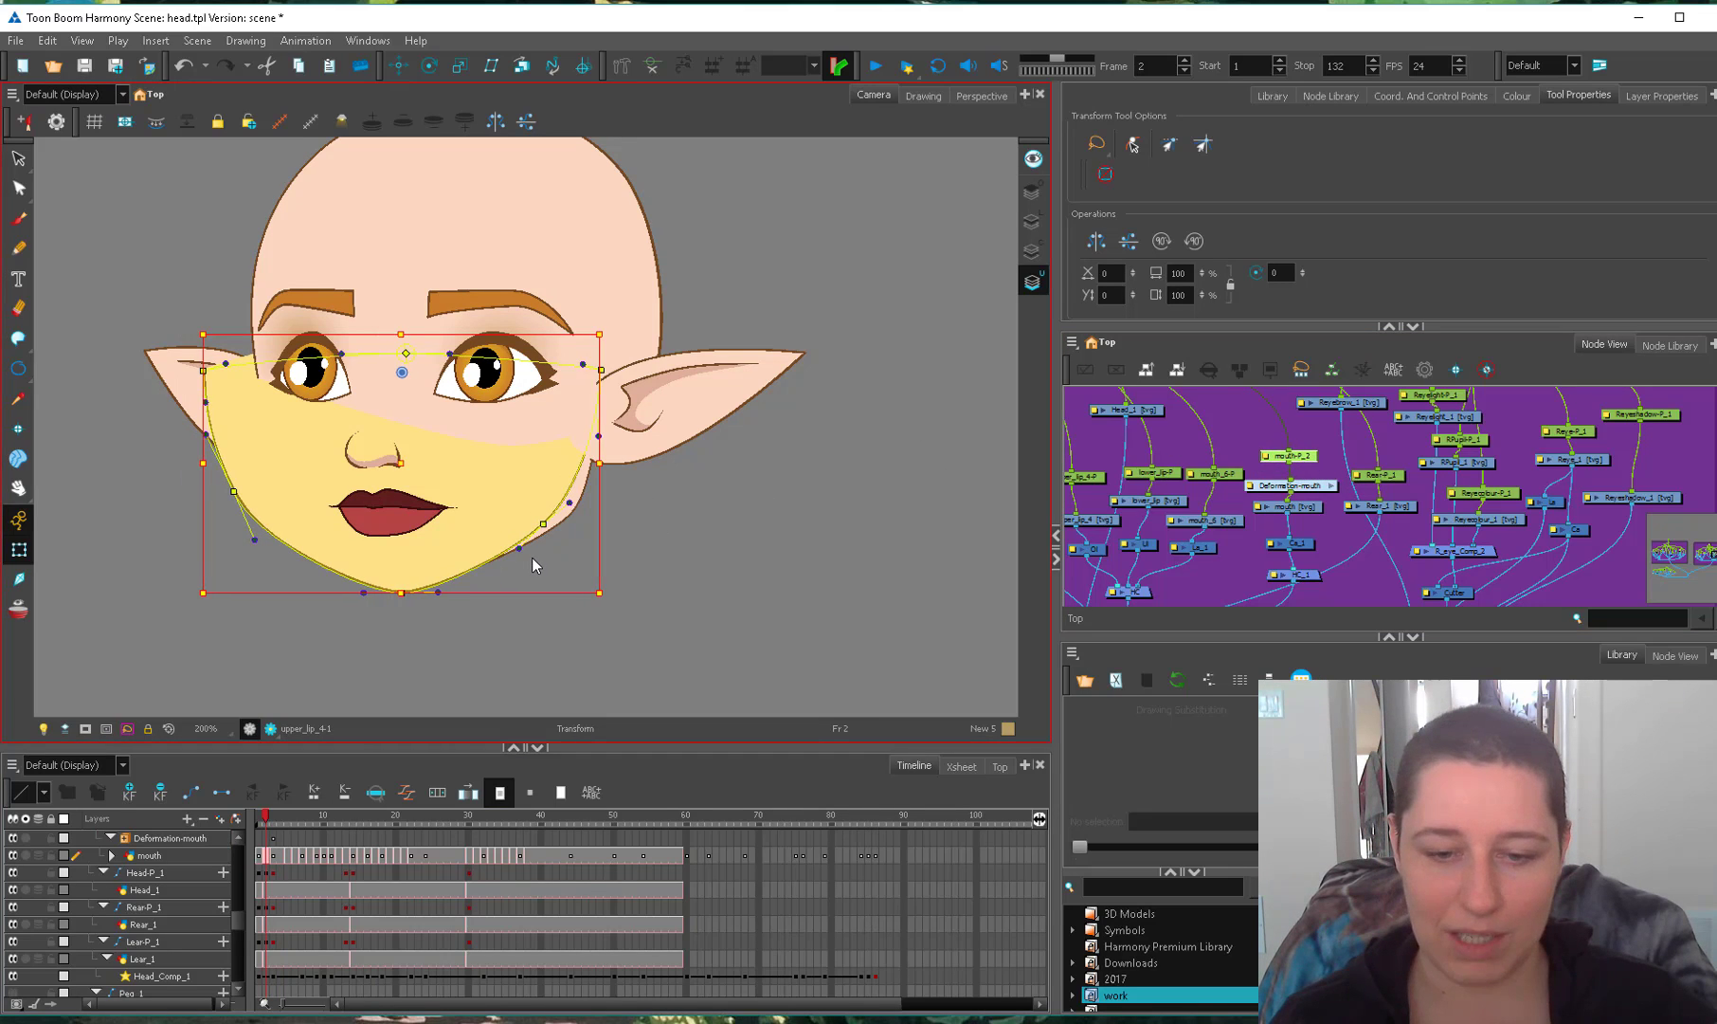
pyautogui.press('Left')
pyautogui.press('Right')
pyautogui.press('Left')
pyautogui.press('Left')
pyautogui.press('Left')
pyautogui.press('Left')
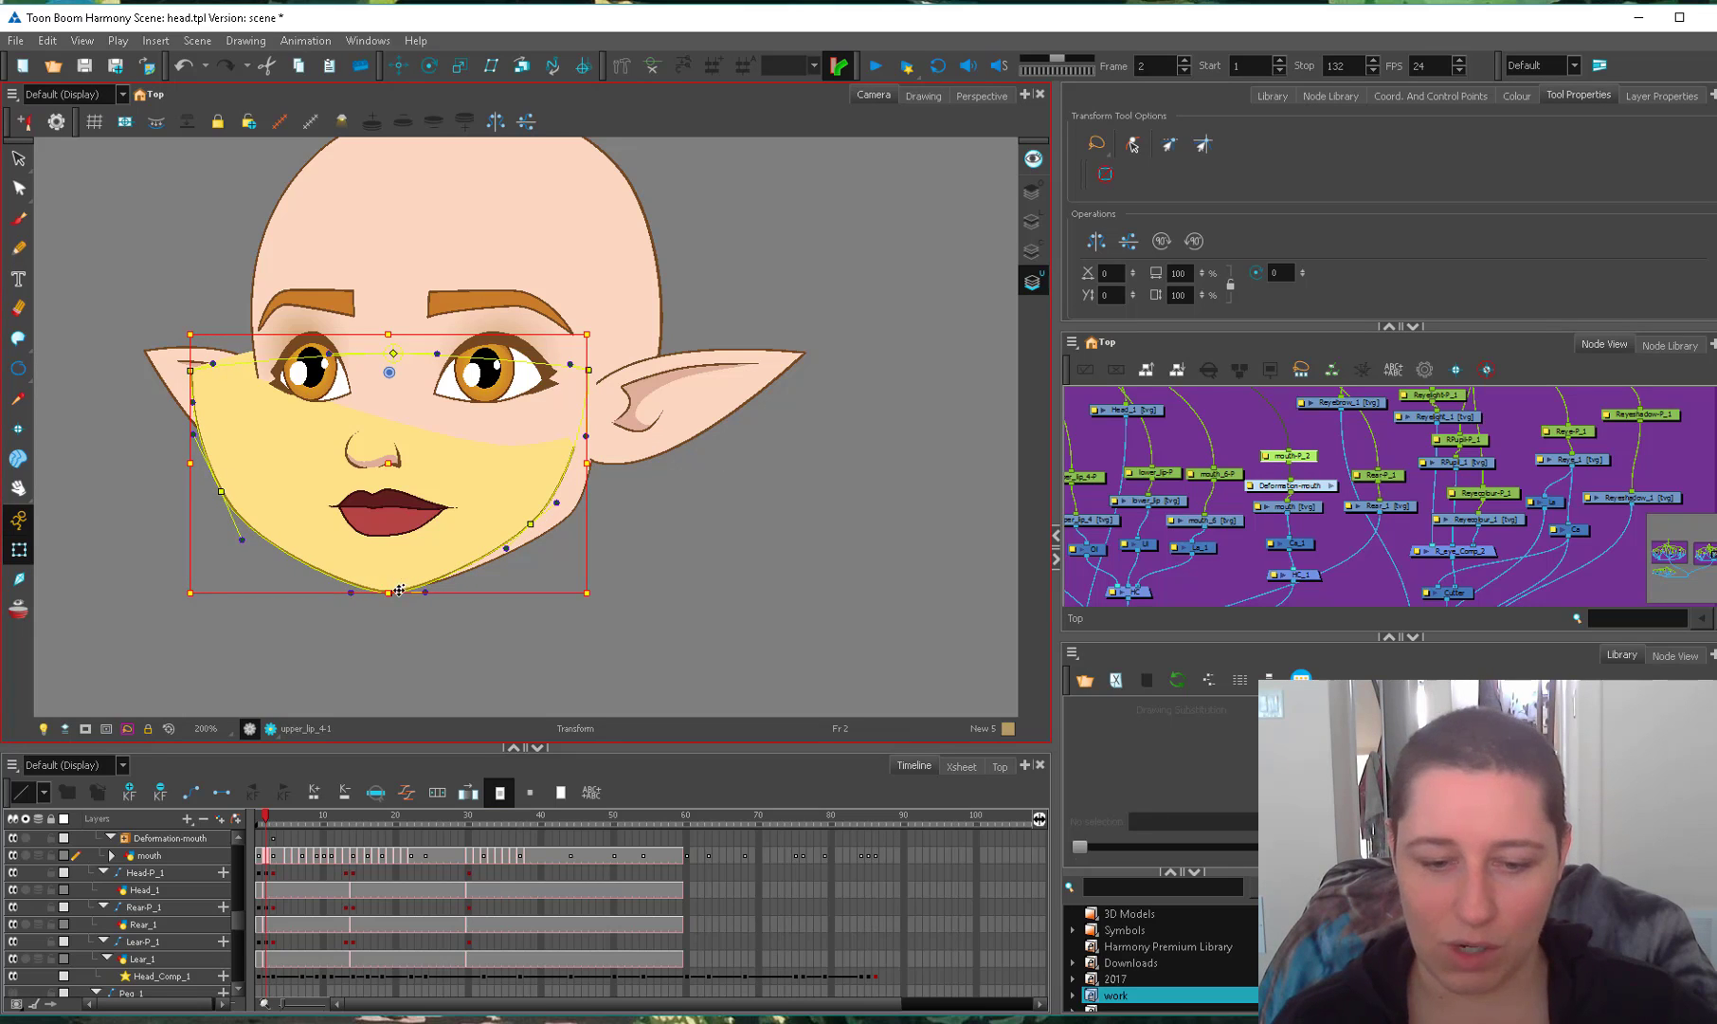
# Pull the envelope's cheek and jaw points on the near-ear side out to the turned head's outline.
pyautogui.click(1333, 461)
pyautogui.moveTo(589, 370); pyautogui.dragTo(609, 372)
pyautogui.moveTo(531, 524)
pyautogui.mouseDown()
pyautogui.moveTo(578, 524)
pyautogui.moveTo(589, 490)
pyautogui.moveTo(544, 514)
pyautogui.moveTo(548, 543)
pyautogui.moveTo(588, 497)
pyautogui.moveTo(547, 543)
pyautogui.mouseUp()
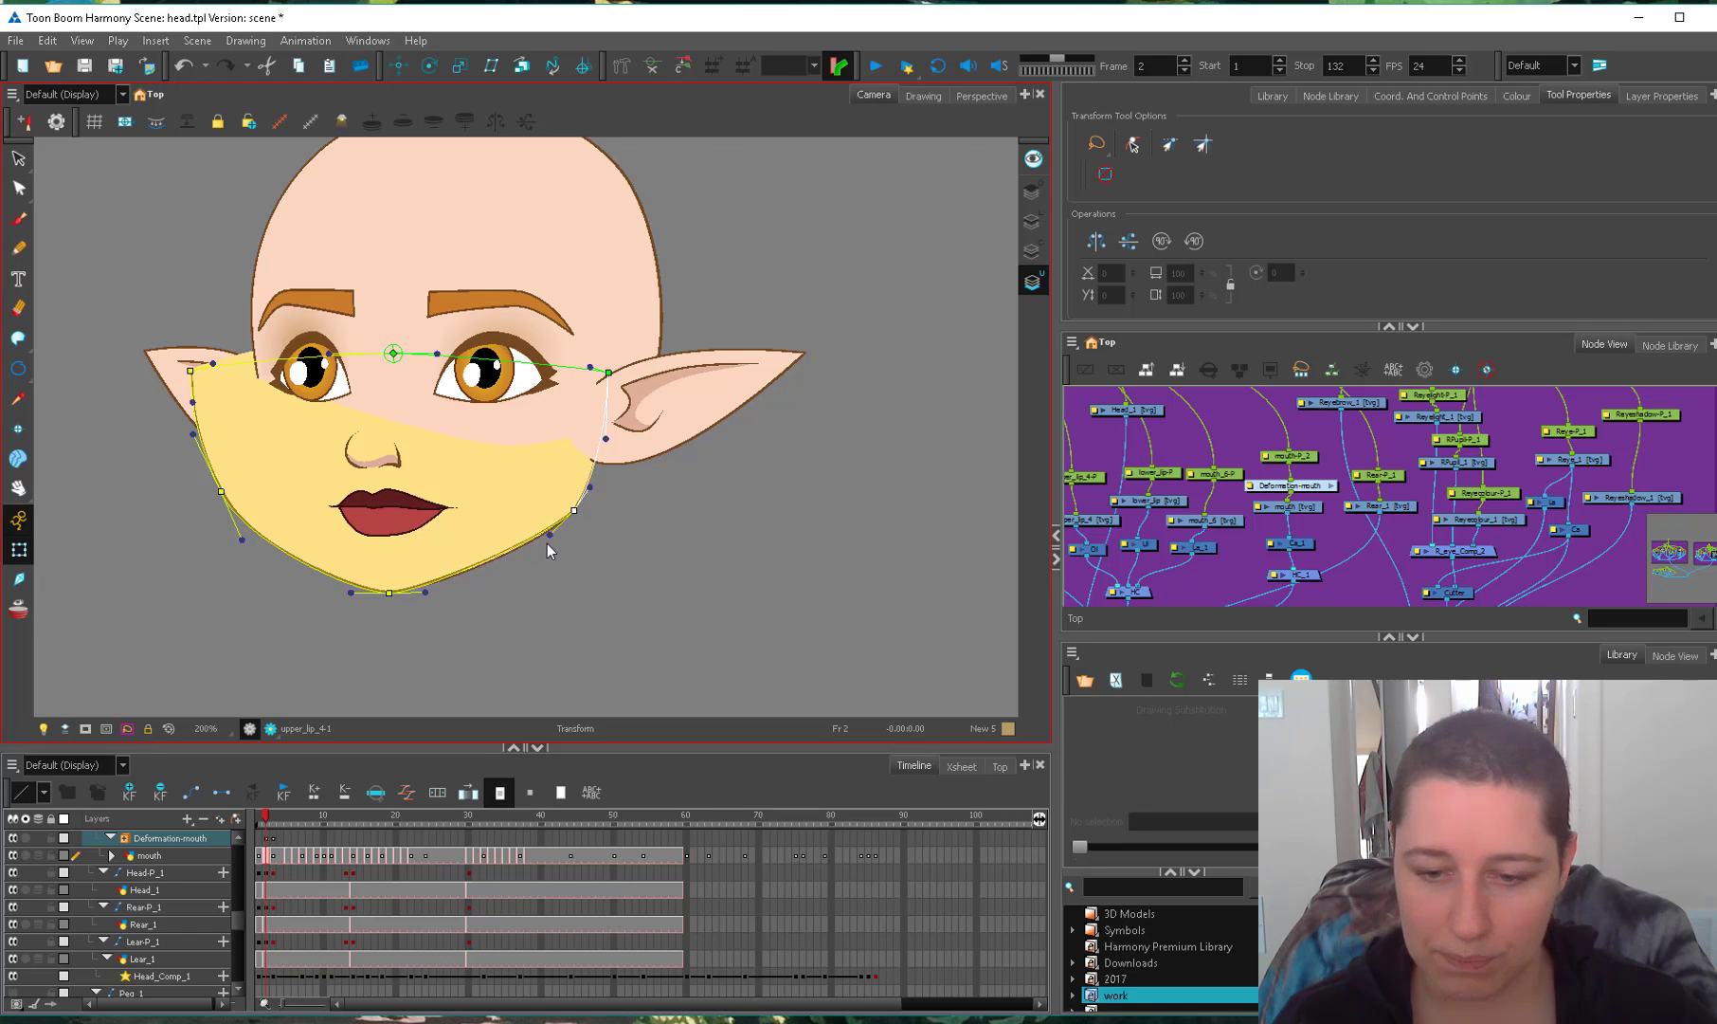
# Fit the envelope's far cheek and jaw points to the frame 2 face outline and refine the chin handle.
pyautogui.press('2')
pyautogui.press('2')
pyautogui.moveTo(395, 621); pyautogui.dragTo(641, 638)
pyautogui.moveTo(286, 546); pyautogui.dragTo(371, 549)
pyautogui.moveTo(238, 354); pyautogui.dragTo(344, 356)
pyautogui.press('1')
pyautogui.press('1')
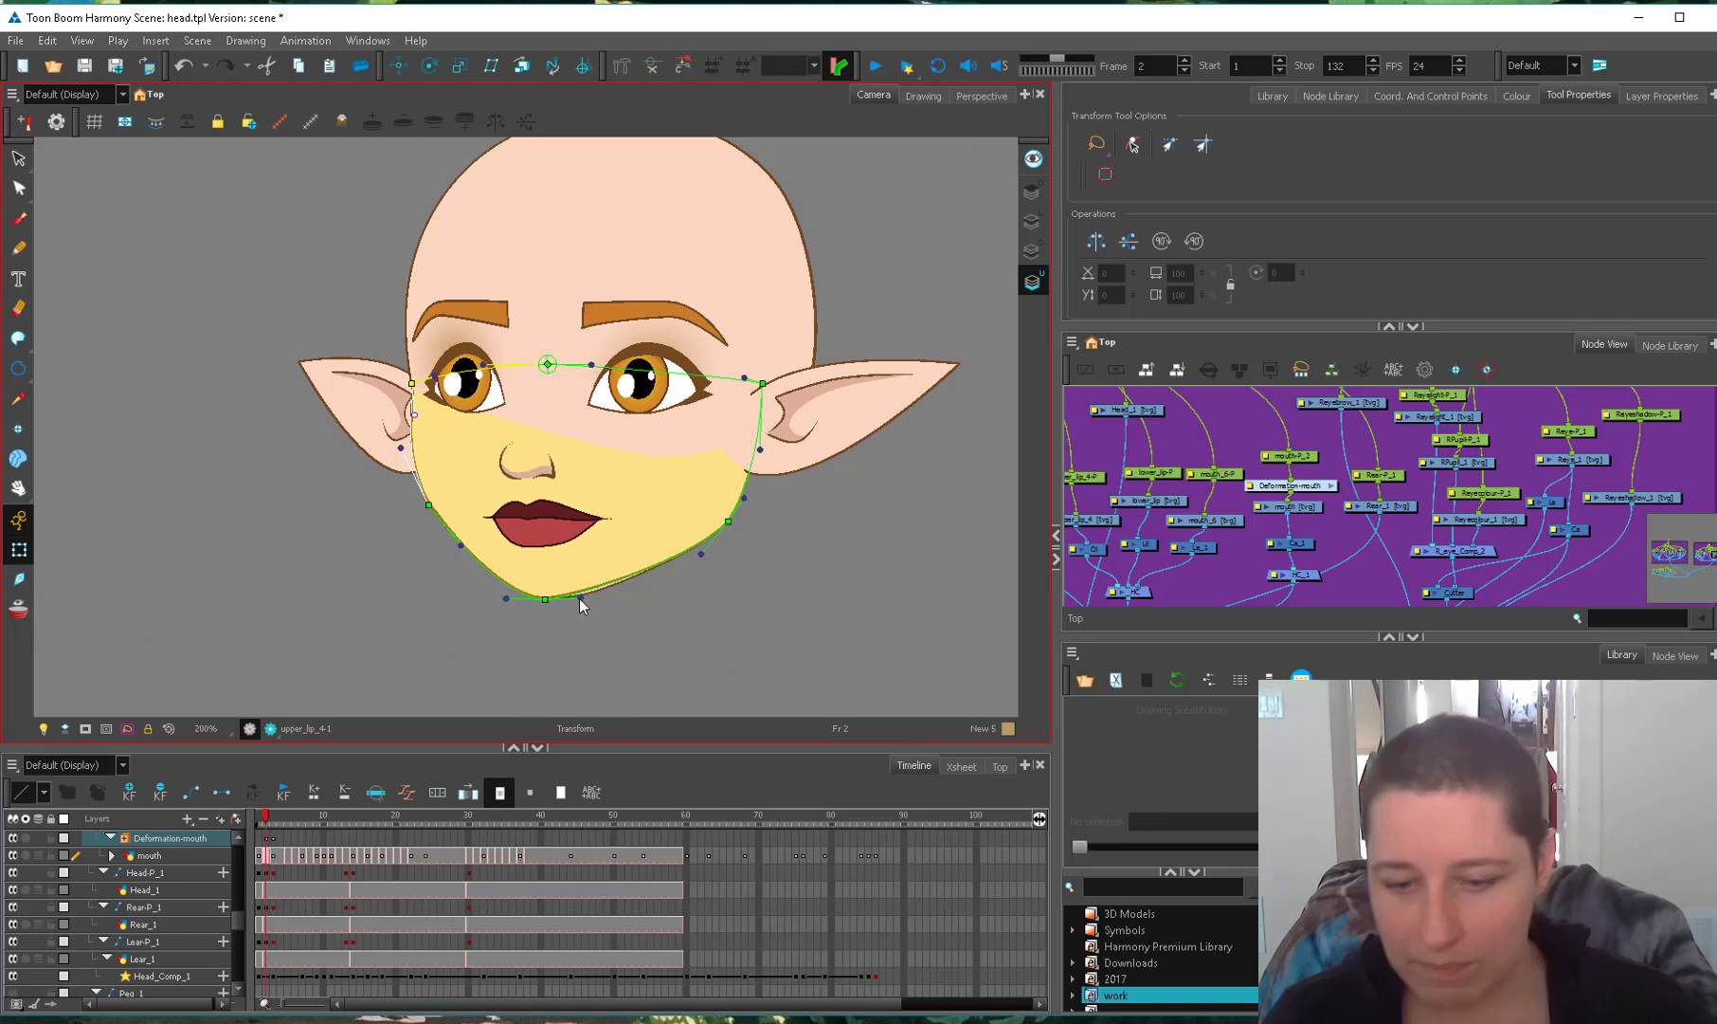
pyautogui.moveTo(580, 598); pyautogui.dragTo(594, 602)
pyautogui.hotkey('ctrl', 'z')
pyautogui.click(545, 600)
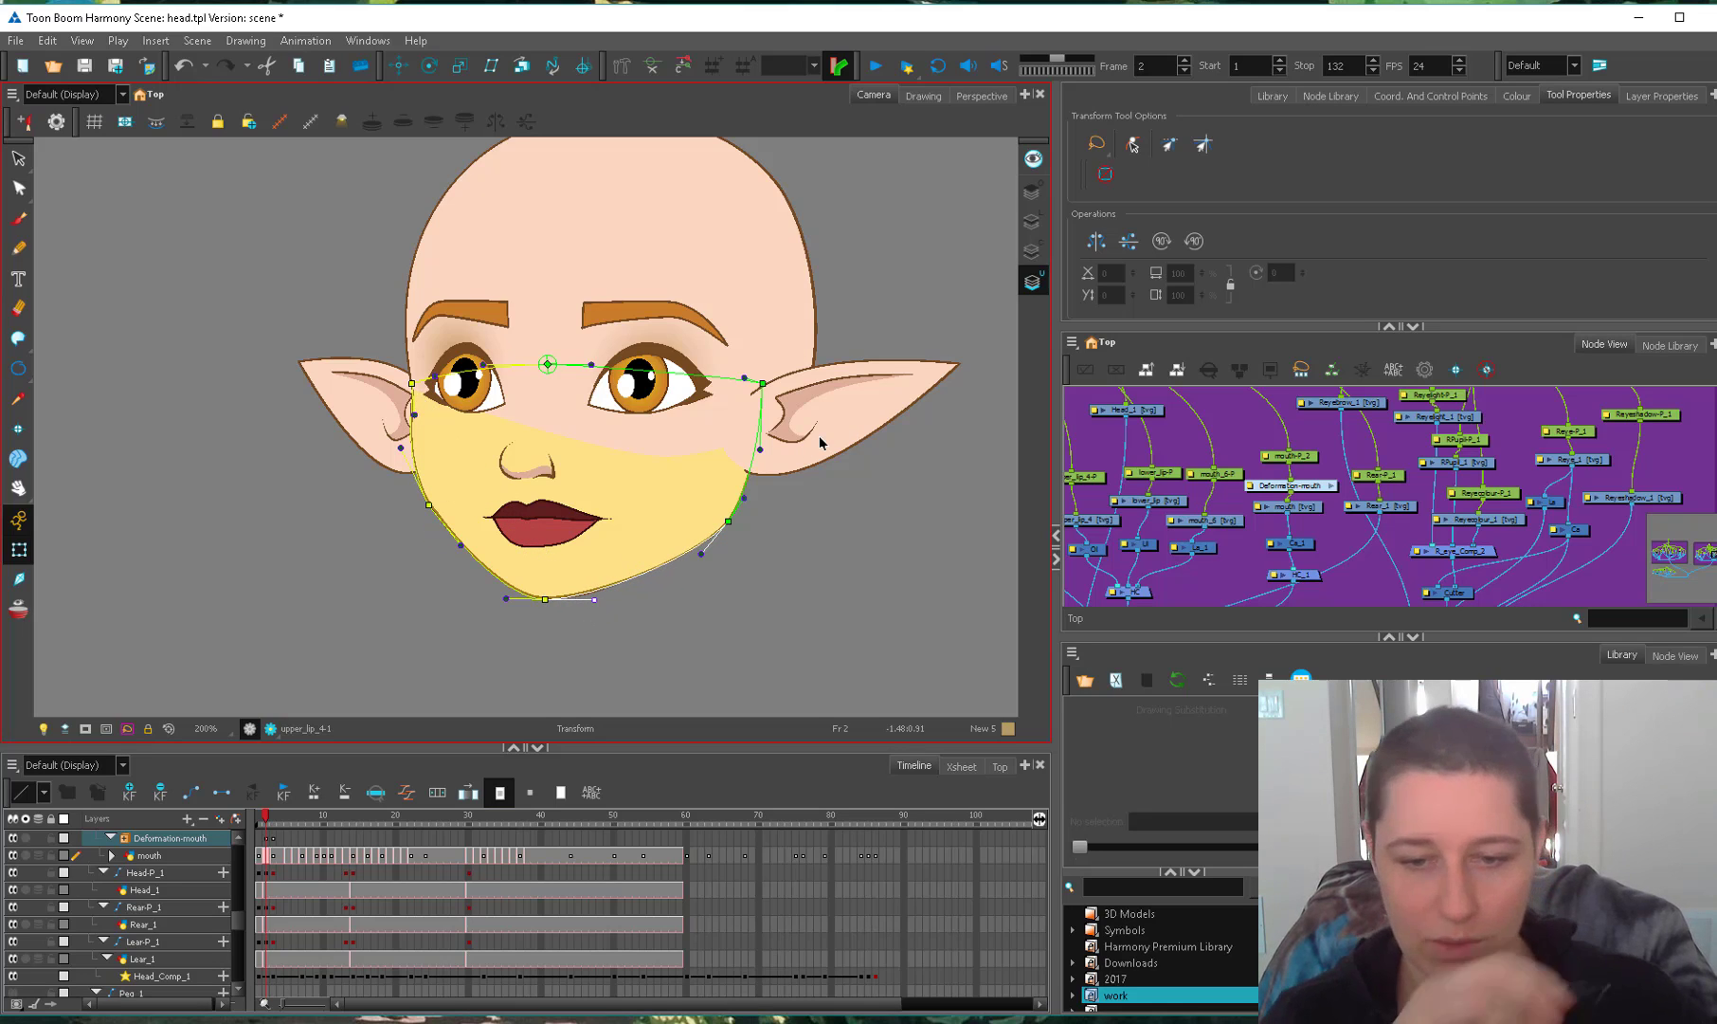
# Go to frame 1 and move the envelope's chin and rear jaw points to fit the profile head.
pyautogui.press(',')
pyautogui.moveTo(435, 600); pyautogui.dragTo(466, 590)
pyautogui.moveTo(617, 520); pyautogui.dragTo(605, 545)
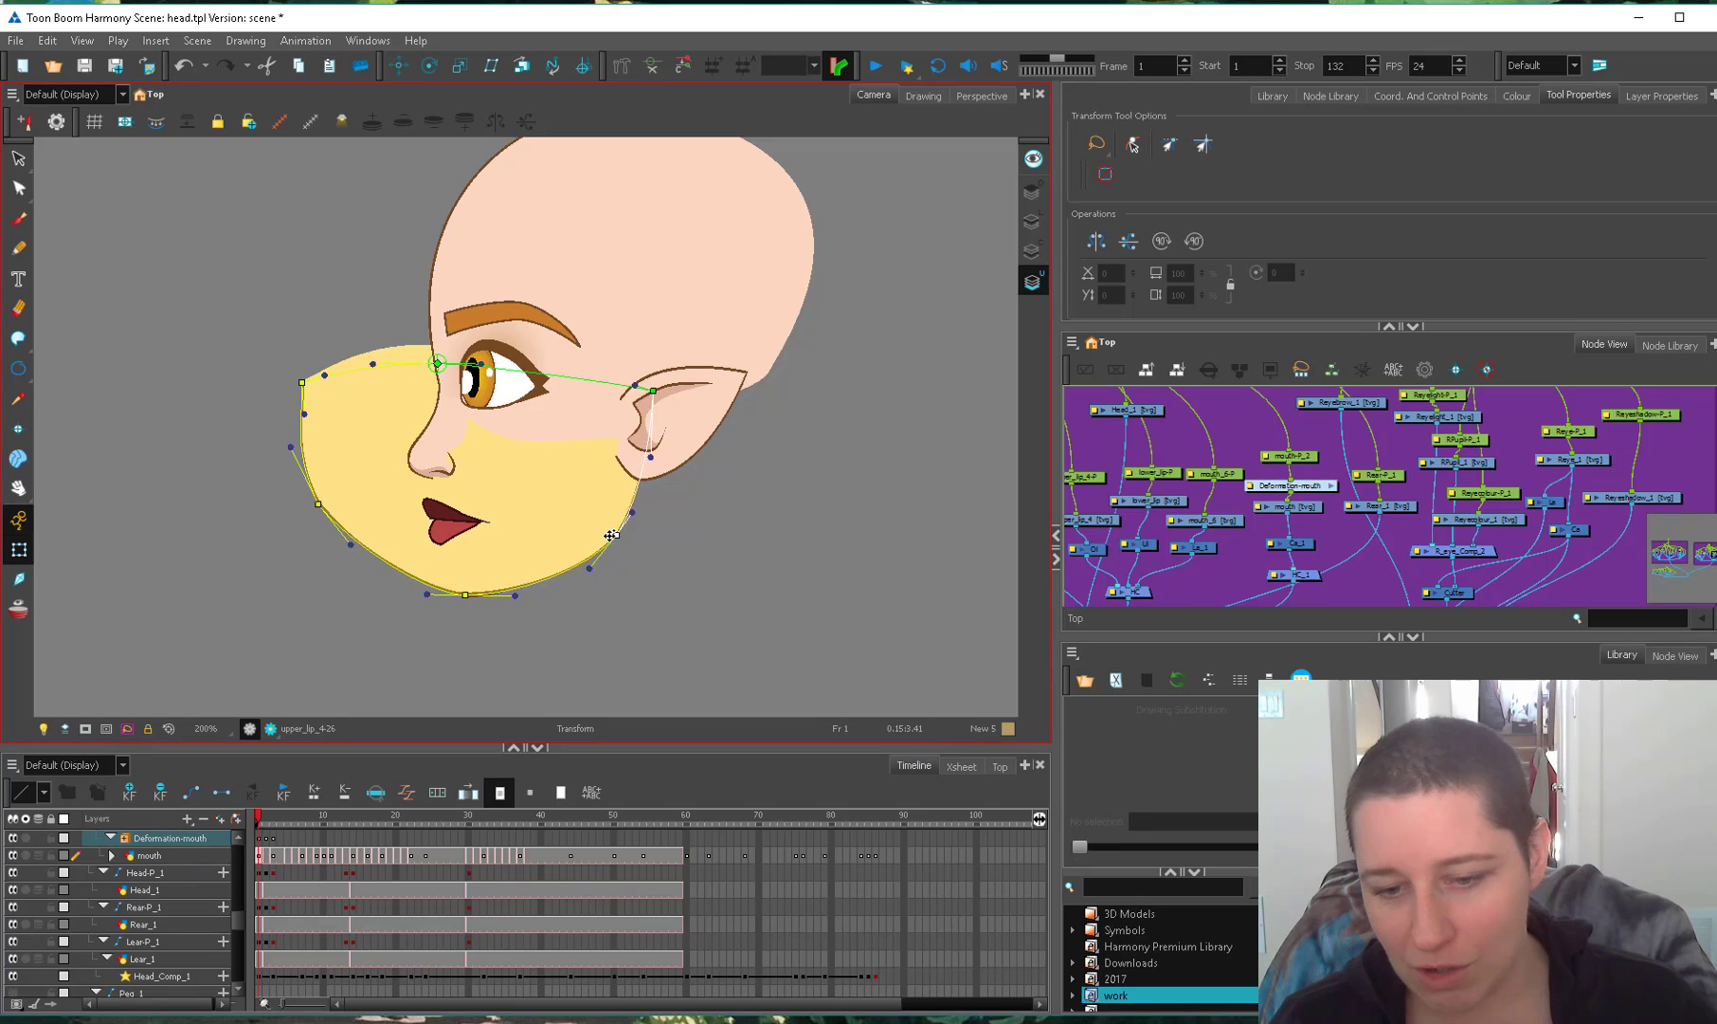
# Pull the envelope's protruding front jaw point in below the nose and shift its upper points back inside the profile face.
pyautogui.press('2')
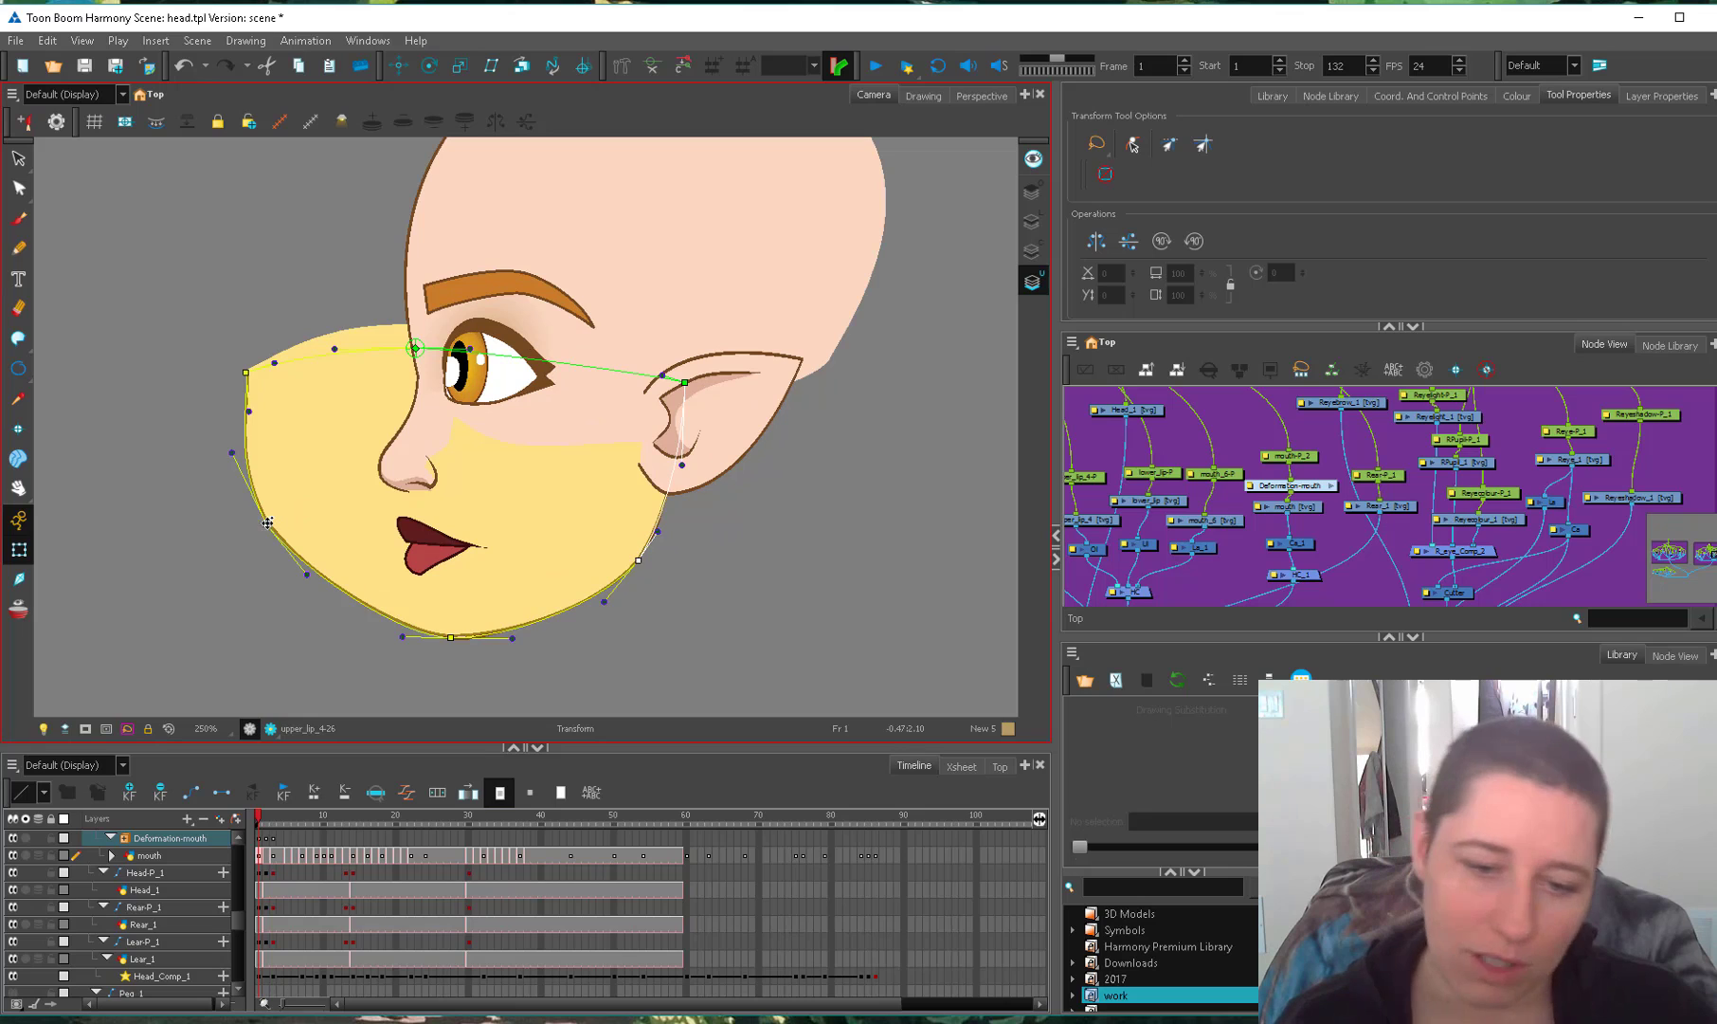
pyautogui.moveTo(268, 522); pyautogui.dragTo(420, 492)
pyautogui.press('2')
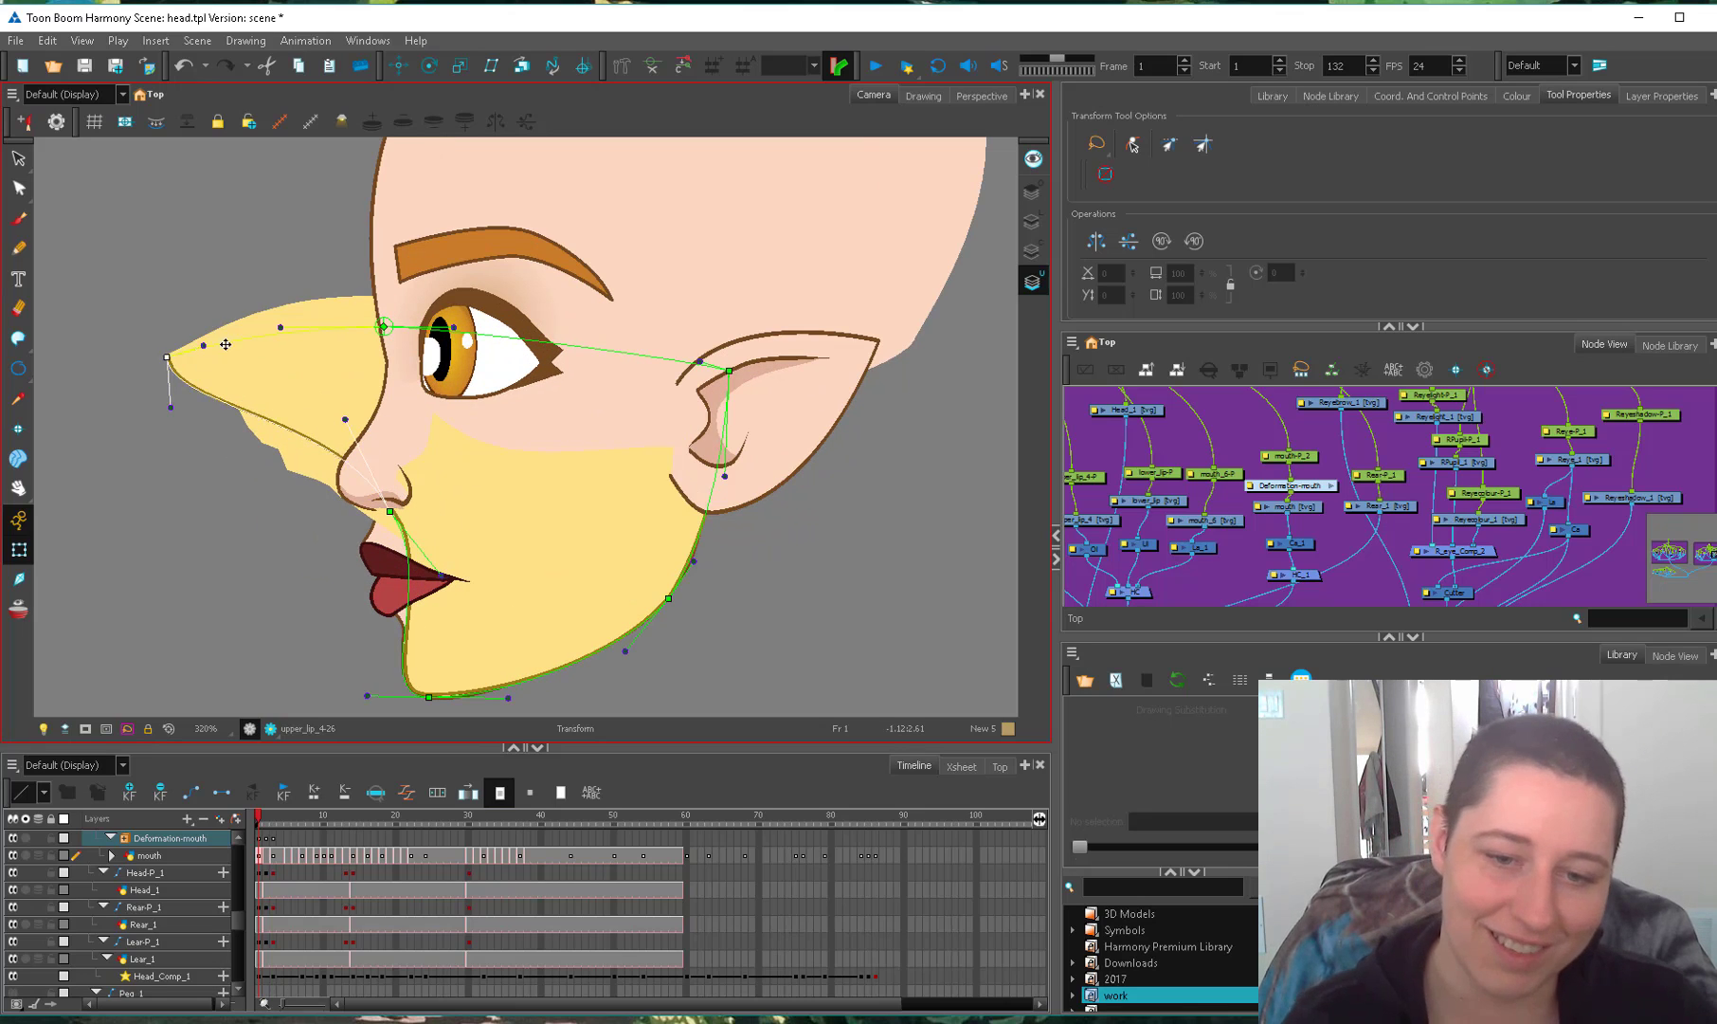
pyautogui.moveTo(168, 356); pyautogui.dragTo(654, 313)
pyautogui.moveTo(316, 346); pyautogui.dragTo(386, 368)
# Move the envelope's front point to the tip of the profile's upper lip and bring its upper front point onto the nose.
pyautogui.press('2')
pyautogui.moveTo(356, 532); pyautogui.dragTo(312, 575)
pyautogui.moveTo(256, 461); pyautogui.dragTo(402, 473)
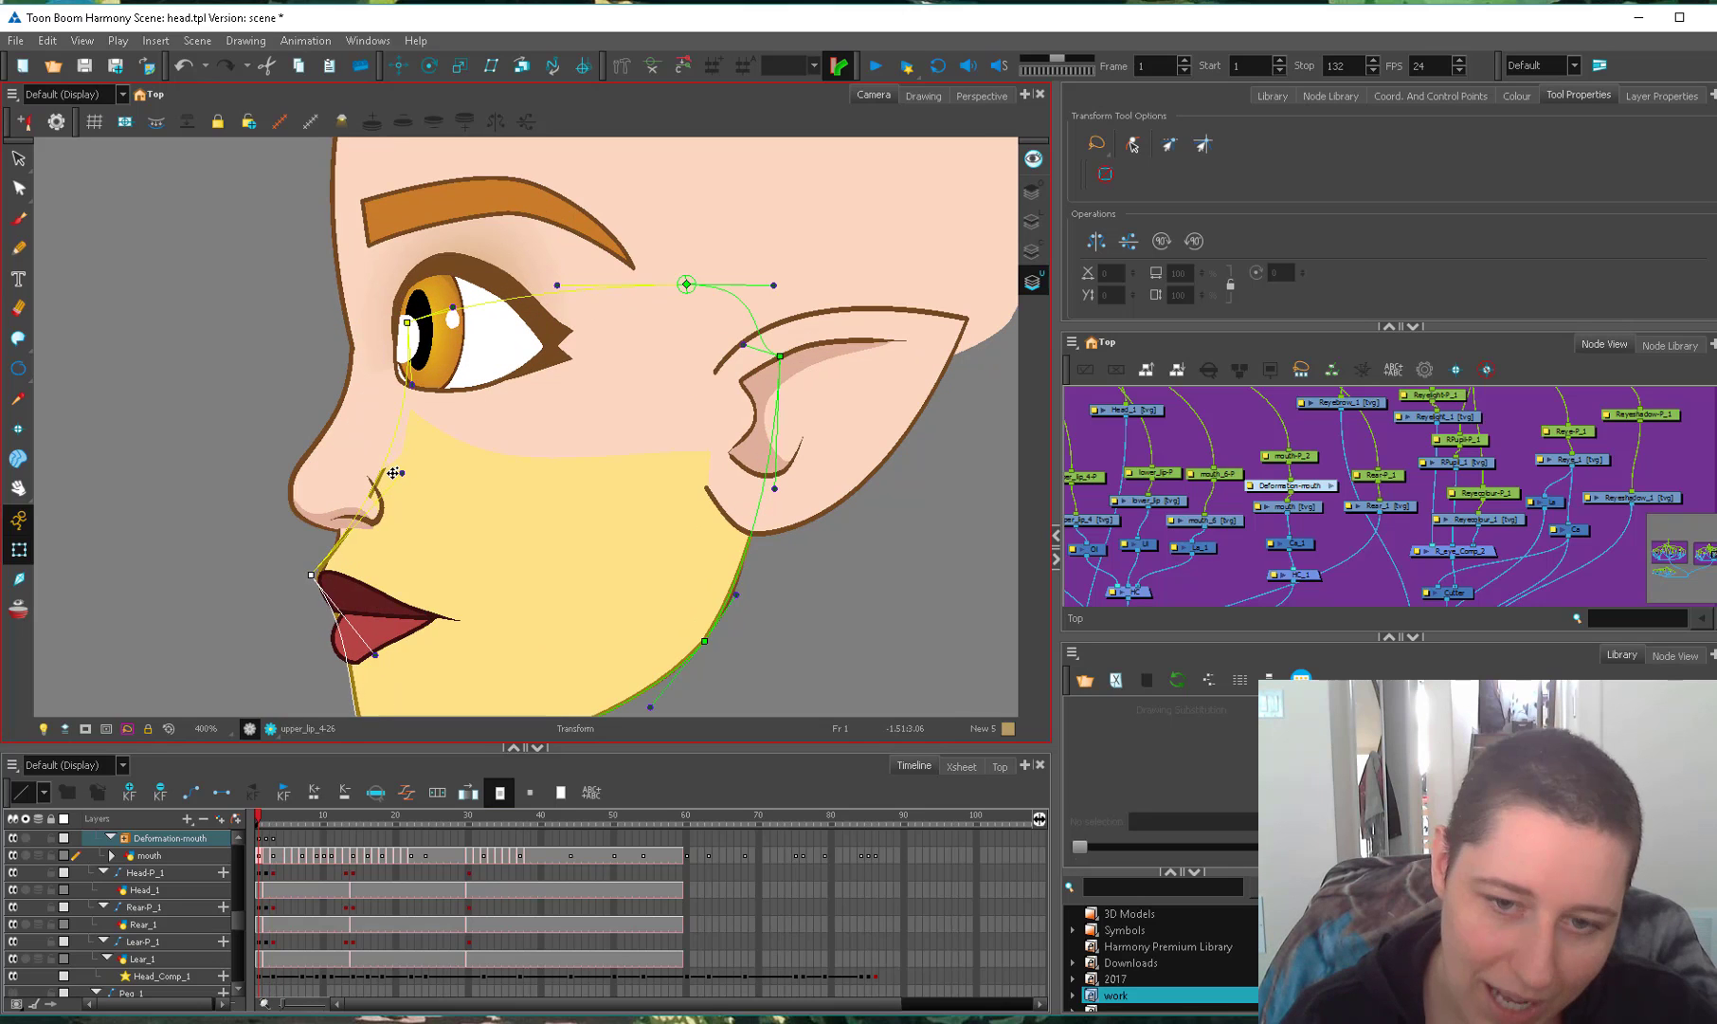
pyautogui.moveTo(352, 353); pyautogui.dragTo(376, 452)
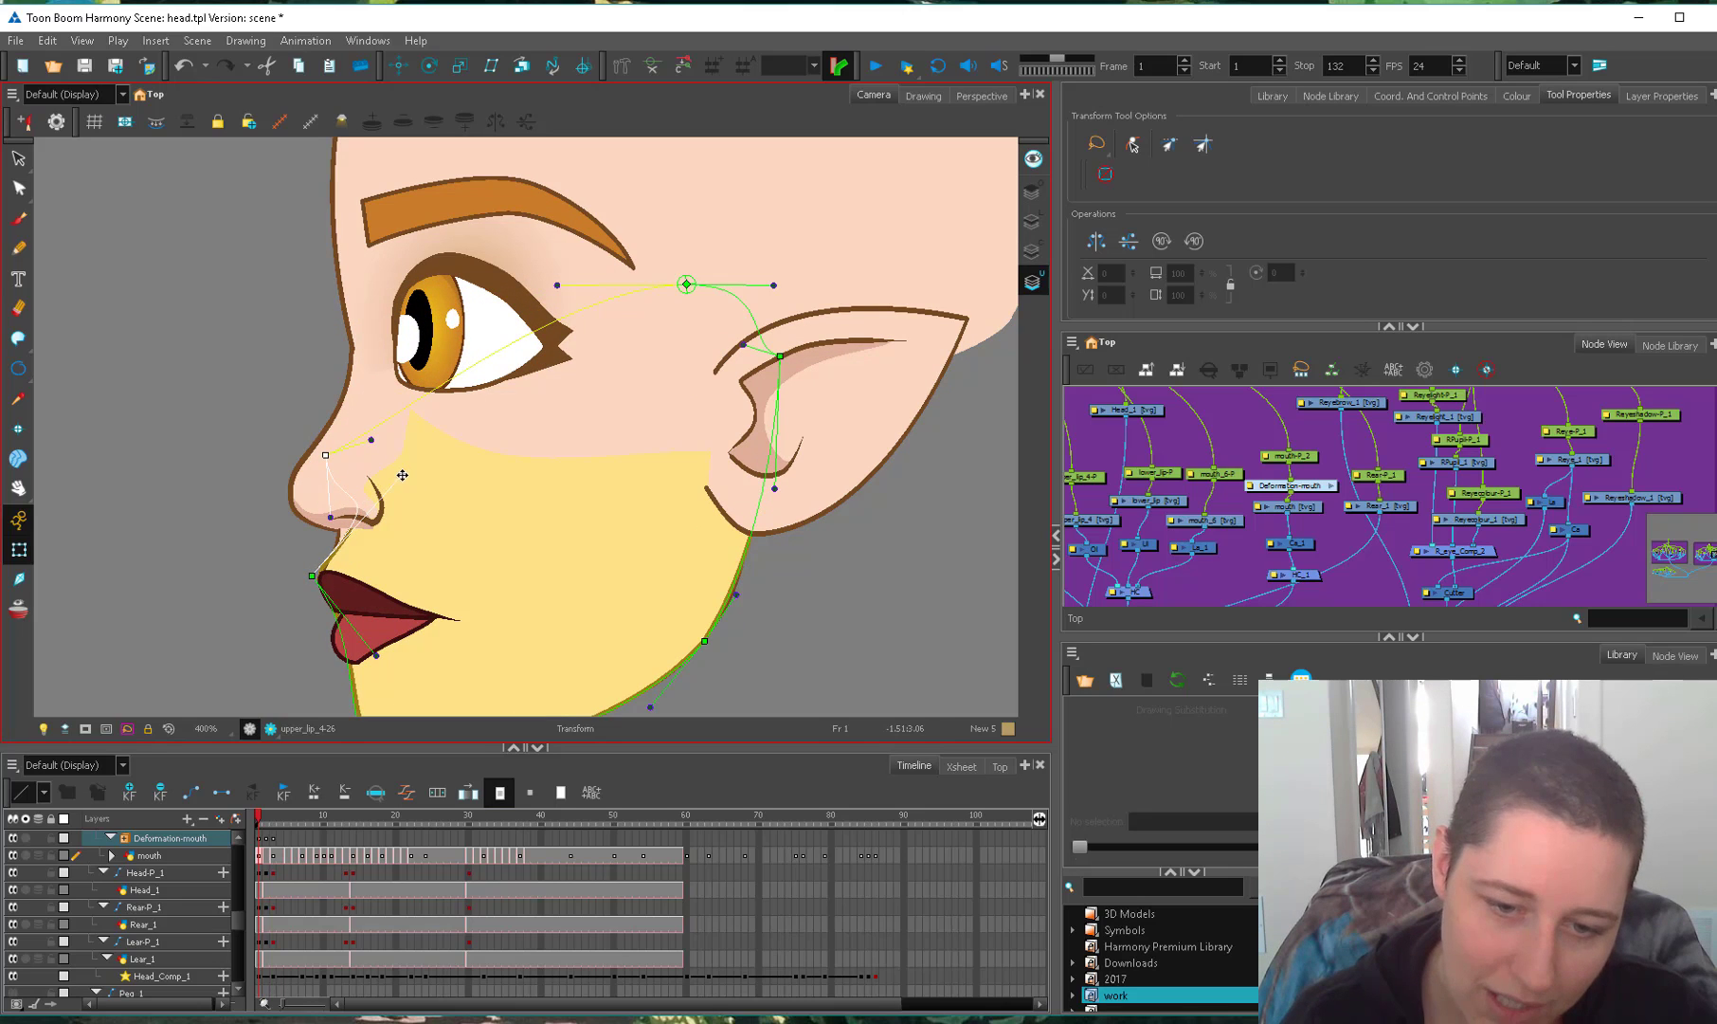
pyautogui.scroll(2, 355, 553)
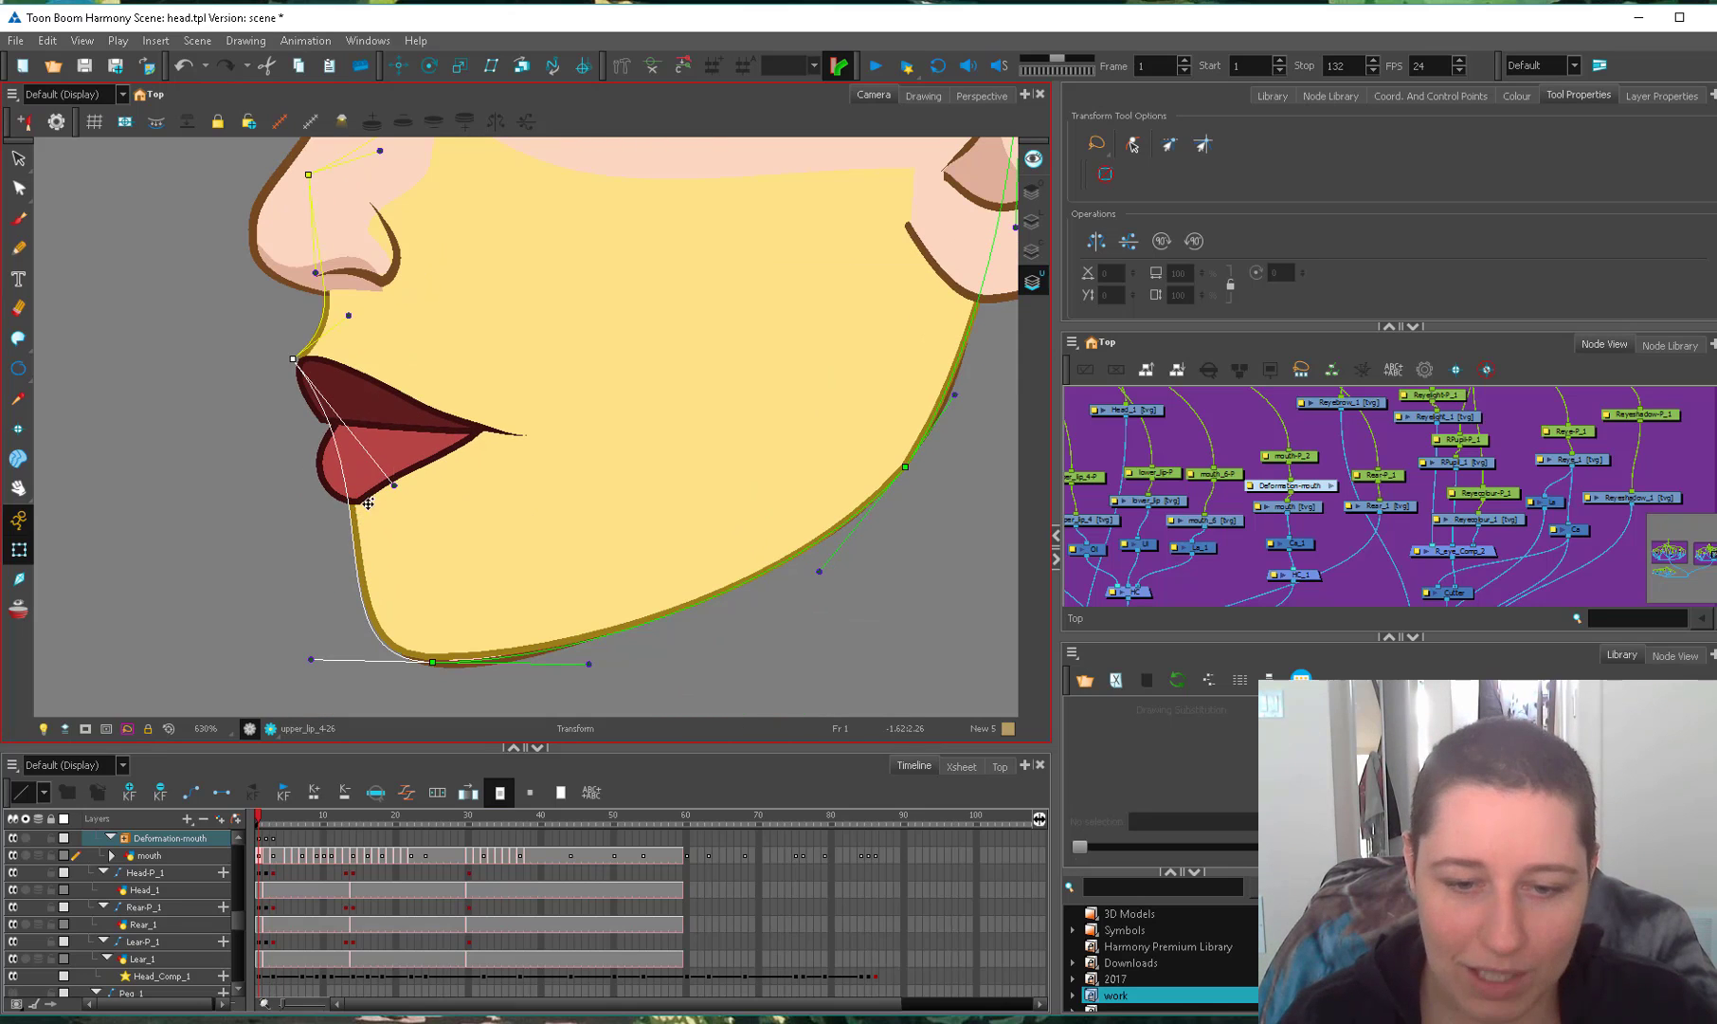
# Bend the envelope's front curve in below the lower lip and fit the chin point and its front handle to the profile jaw.
pyautogui.click(956, 395)
pyautogui.moveTo(965, 396); pyautogui.dragTo(465, 479)
pyautogui.hotkey('ctrl', 'z')
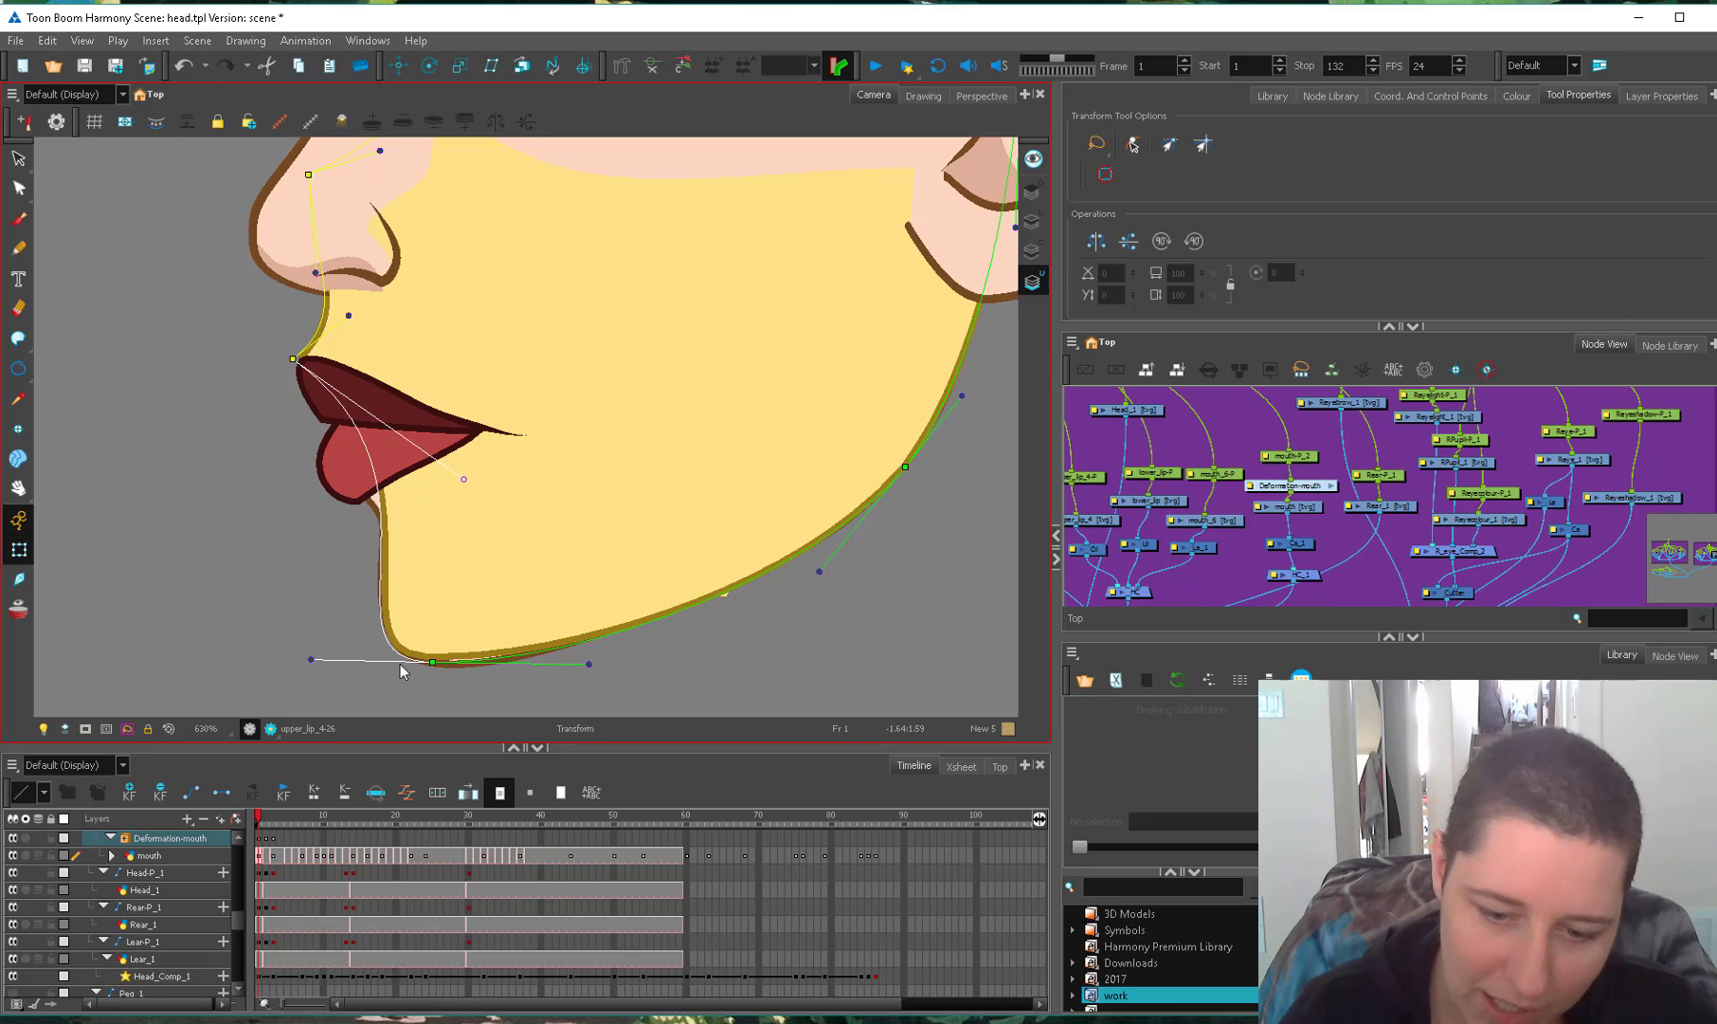
pyautogui.moveTo(432, 662); pyautogui.dragTo(436, 670)
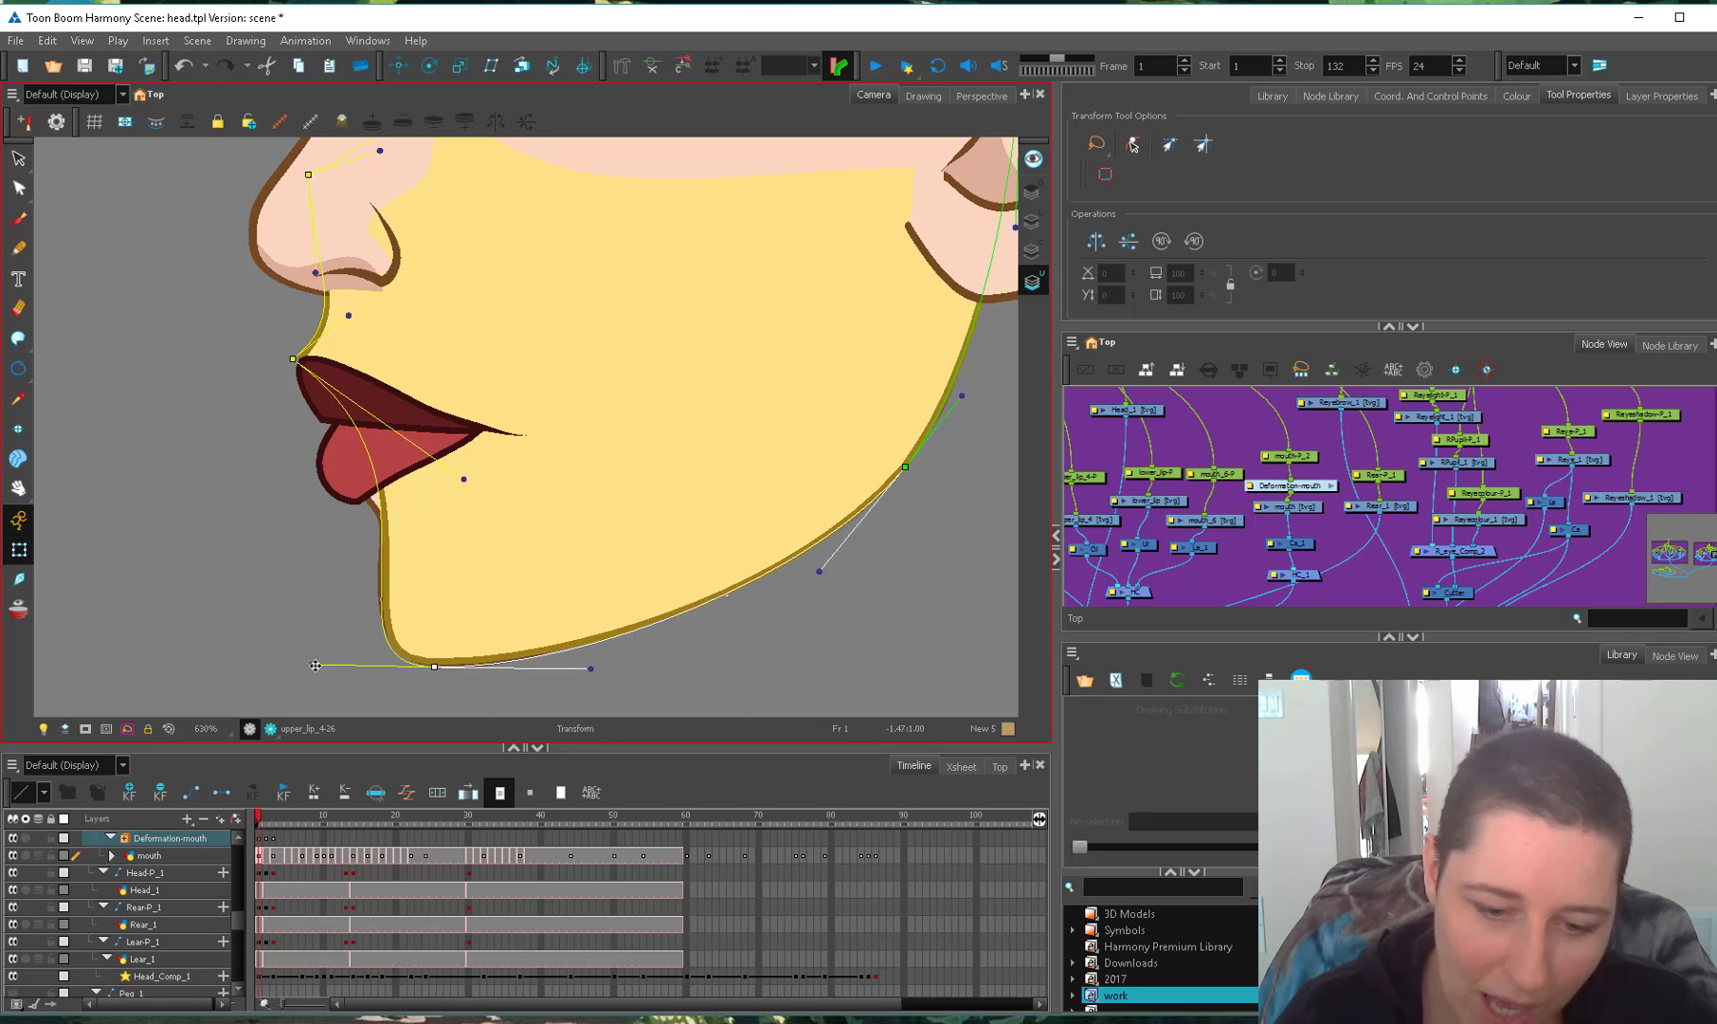
pyautogui.moveTo(310, 659)
pyautogui.mouseDown()
pyautogui.moveTo(323, 680)
pyautogui.moveTo(307, 641)
pyautogui.mouseUp()
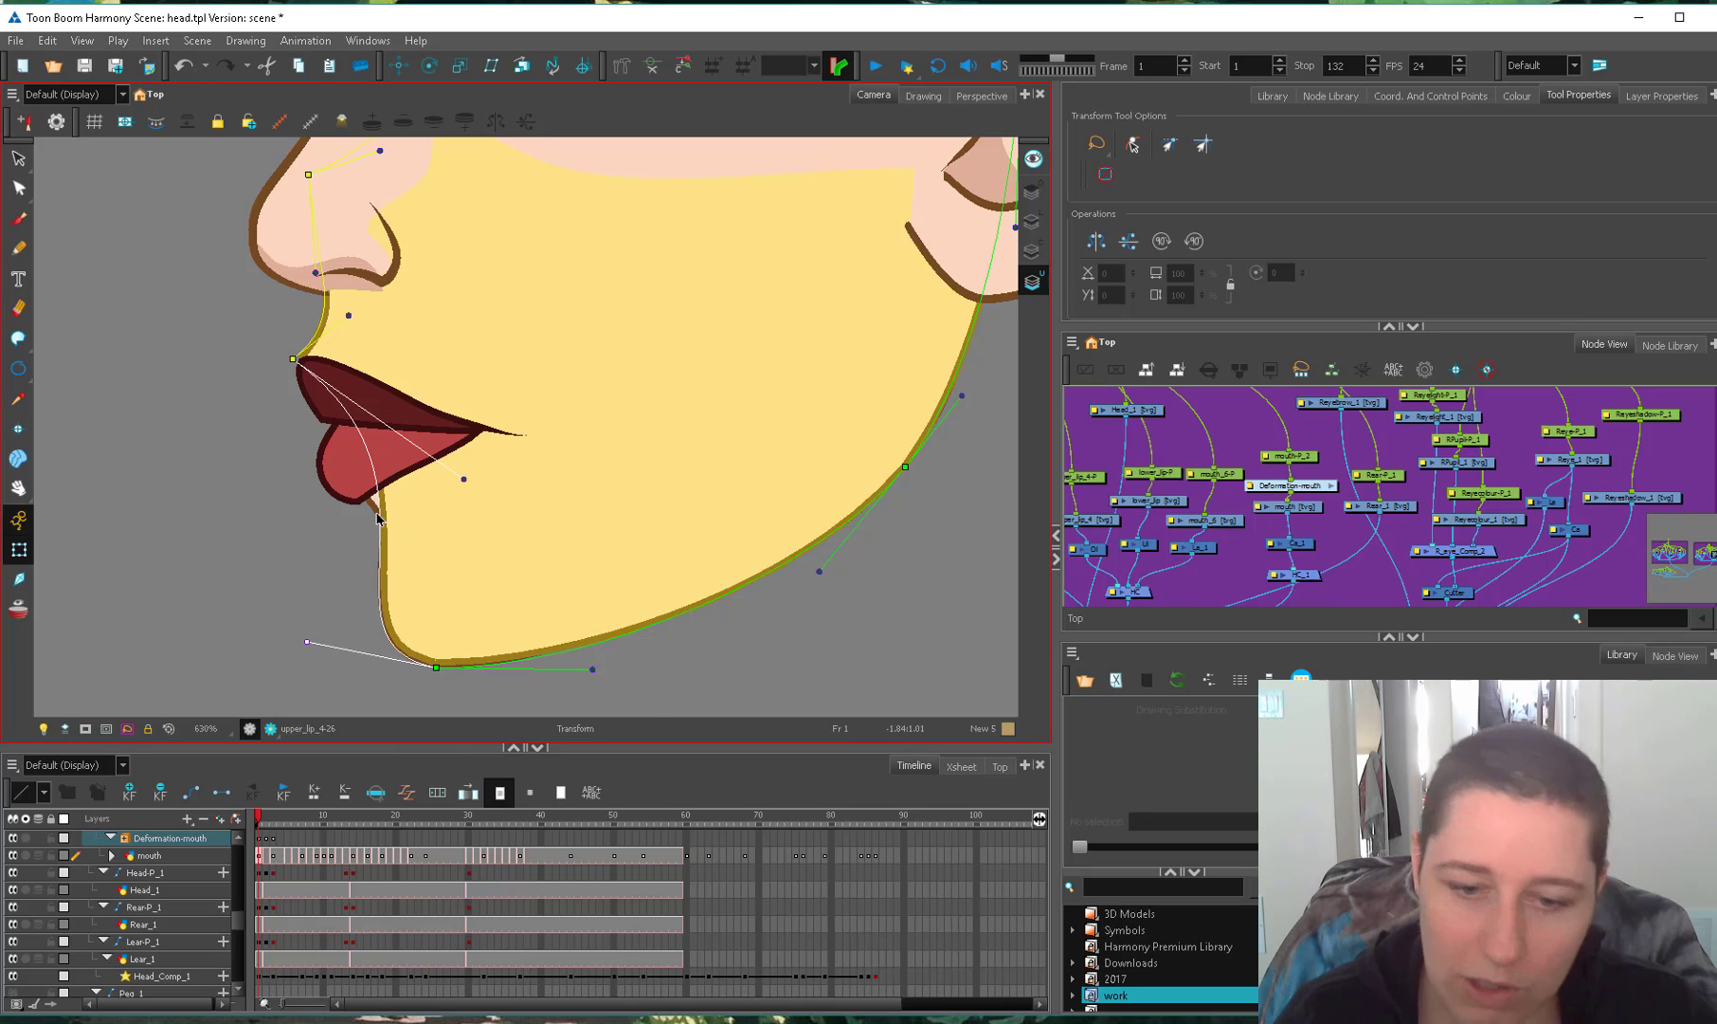
pyautogui.moveTo(593, 670)
pyautogui.mouseDown()
pyautogui.moveTo(556, 595)
pyautogui.moveTo(594, 674)
pyautogui.mouseUp()
pyautogui.hotkey('ctrl', 'z')
# Adjust the contour of the small skin patch below the lower lip so its lower tip meets the jaw outline.
pyautogui.hotkey('alt', 's')
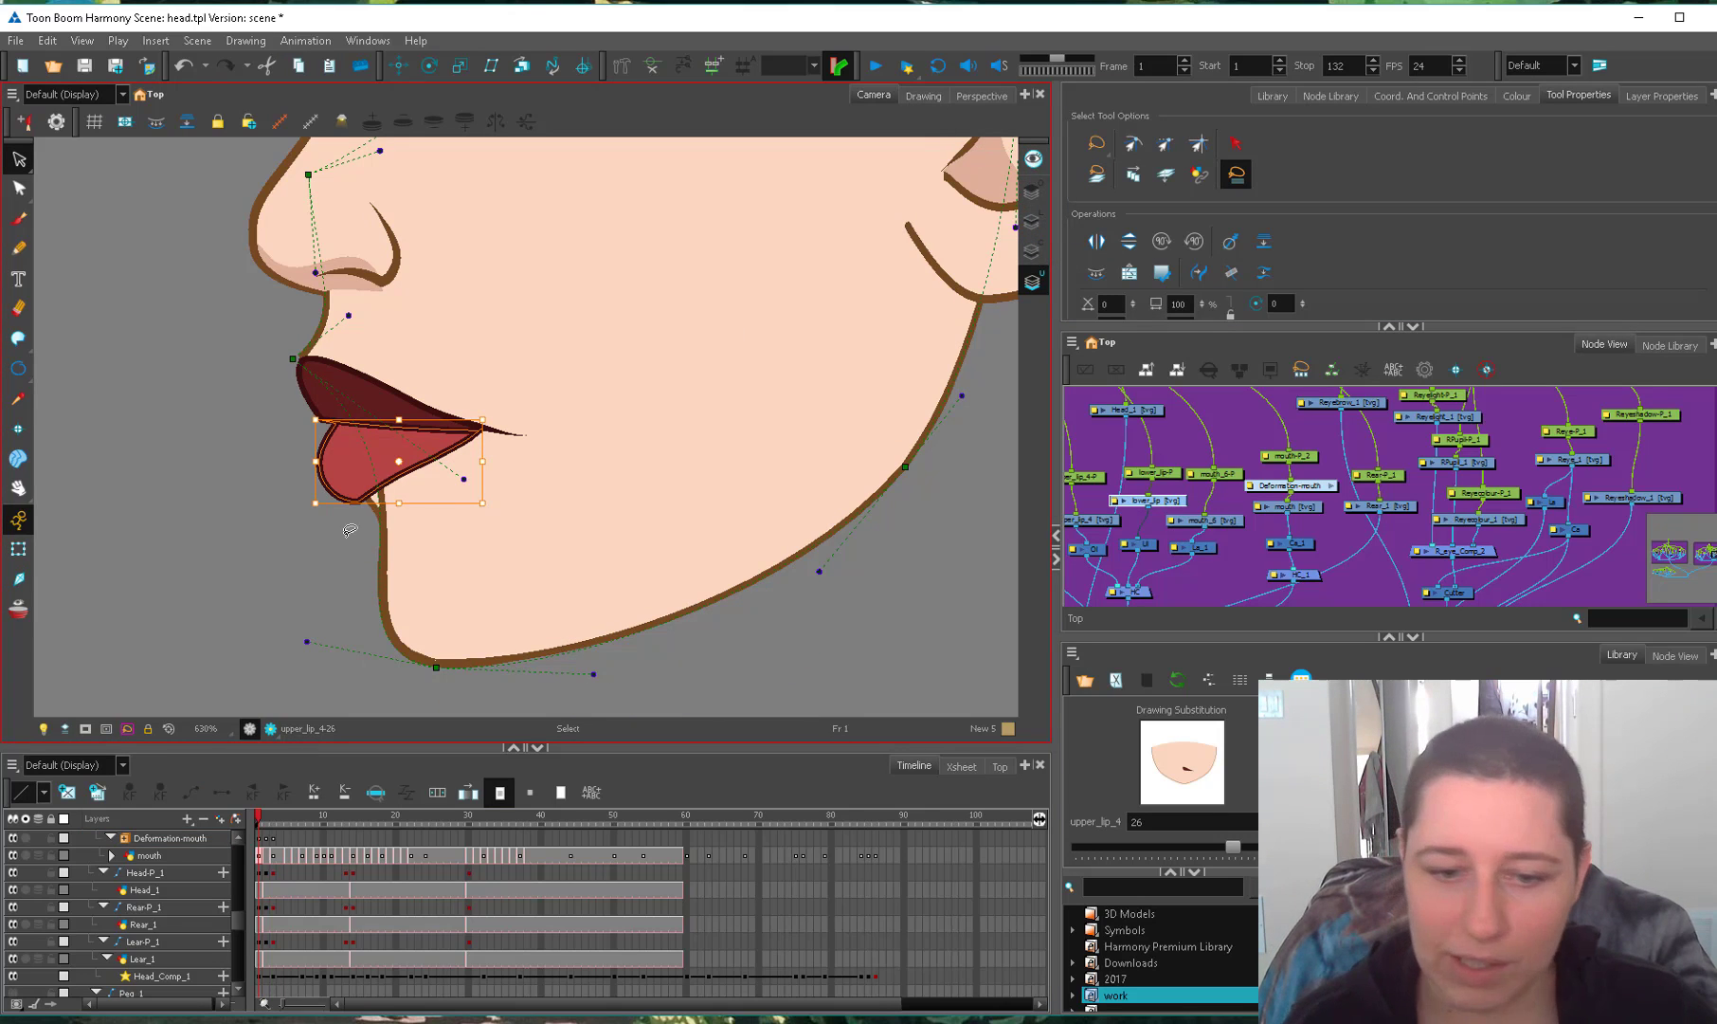
pyautogui.click(441, 456)
pyautogui.click(411, 496)
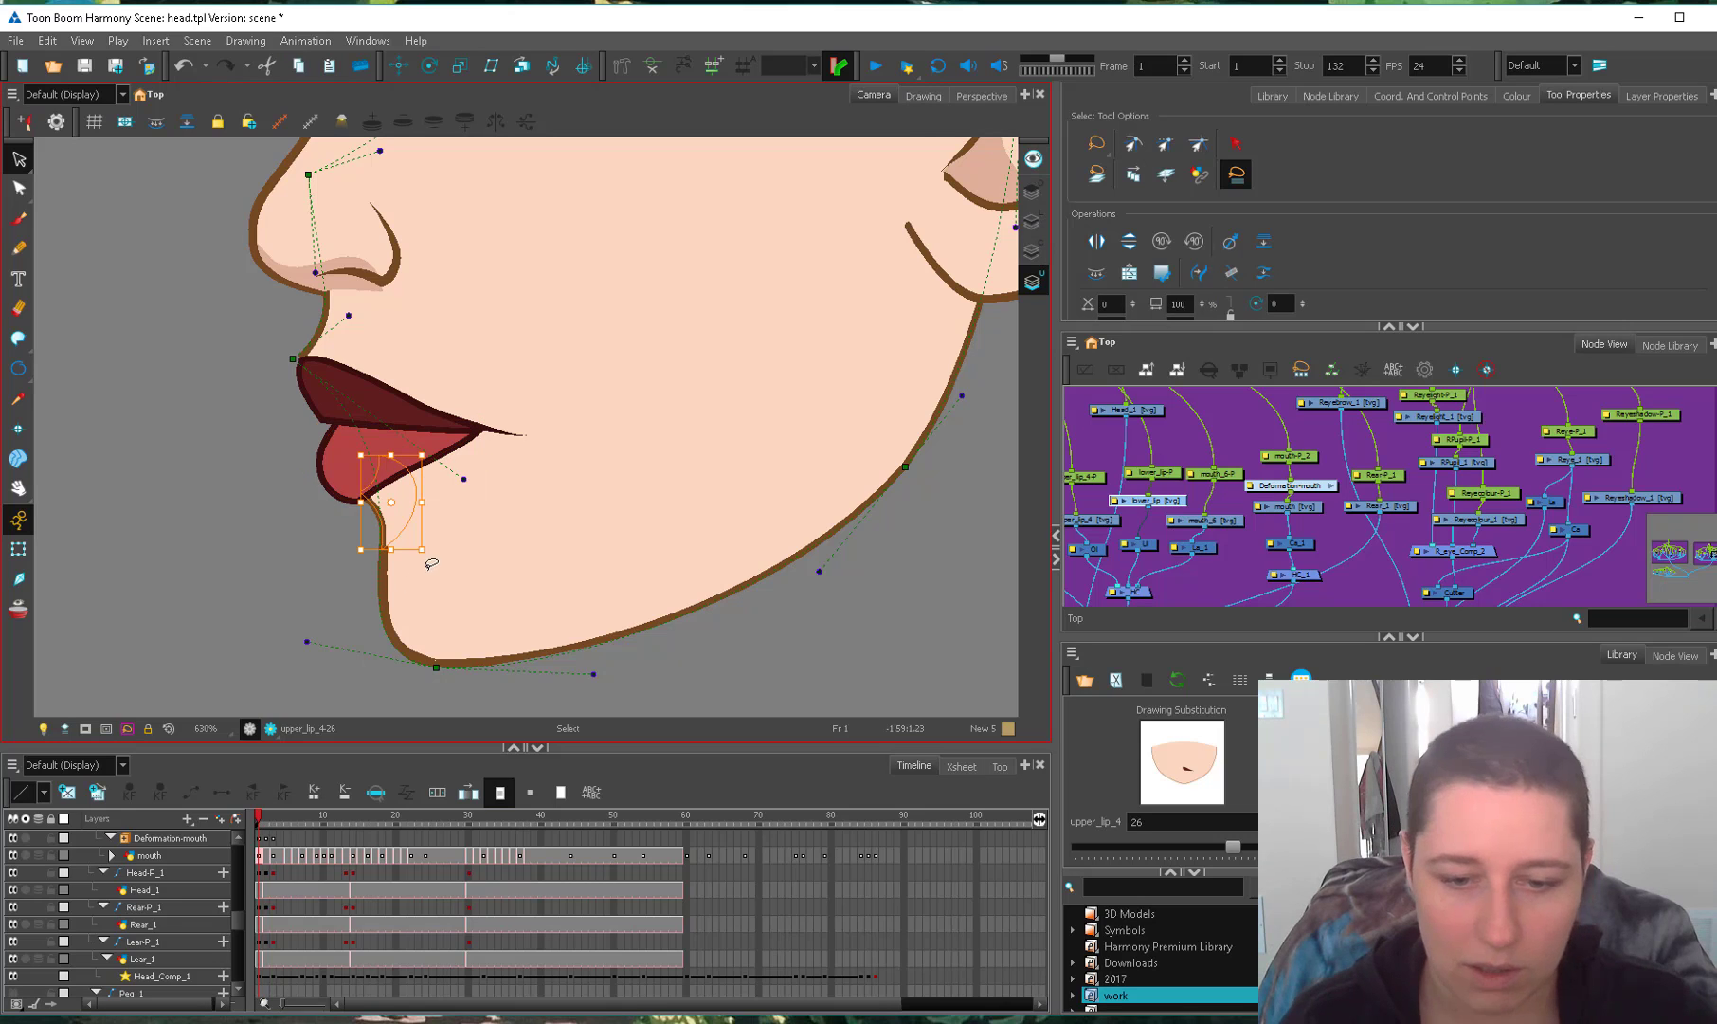
pyautogui.hotkey('alt', 'q')
pyautogui.press('2')
pyautogui.press('2')
pyautogui.click(298, 622)
pyautogui.moveTo(301, 621); pyautogui.dragTo(305, 619)
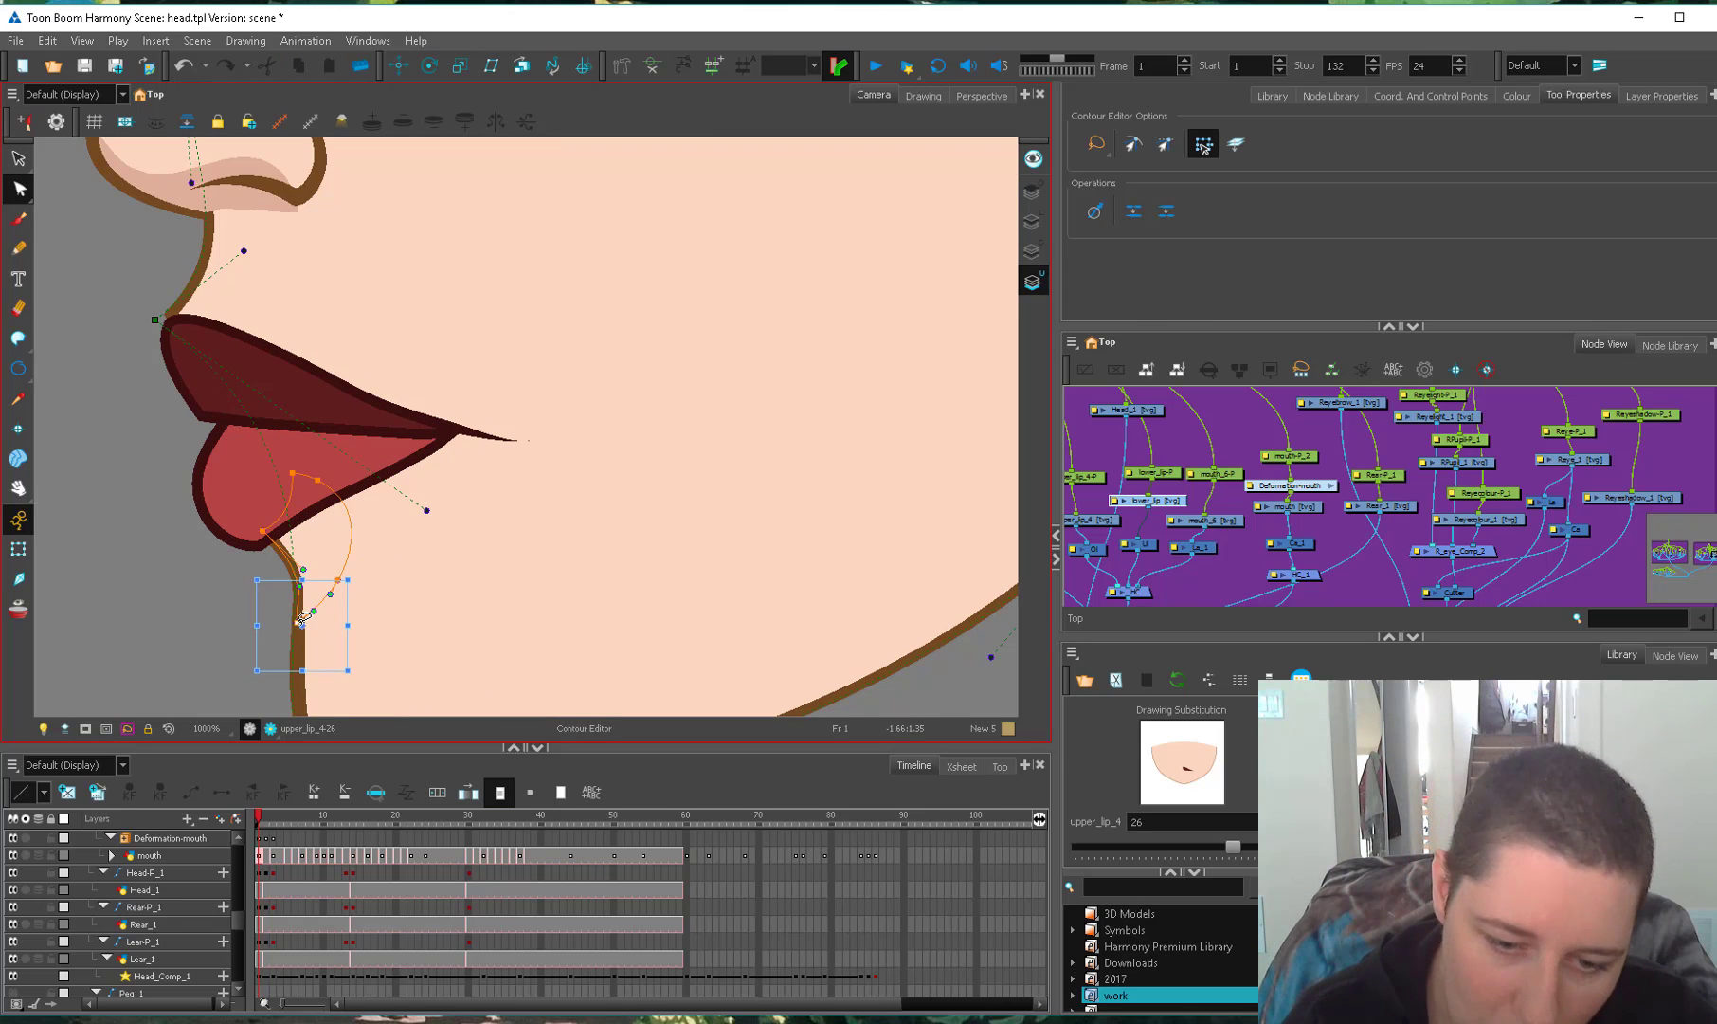
pyautogui.click(1203, 144)
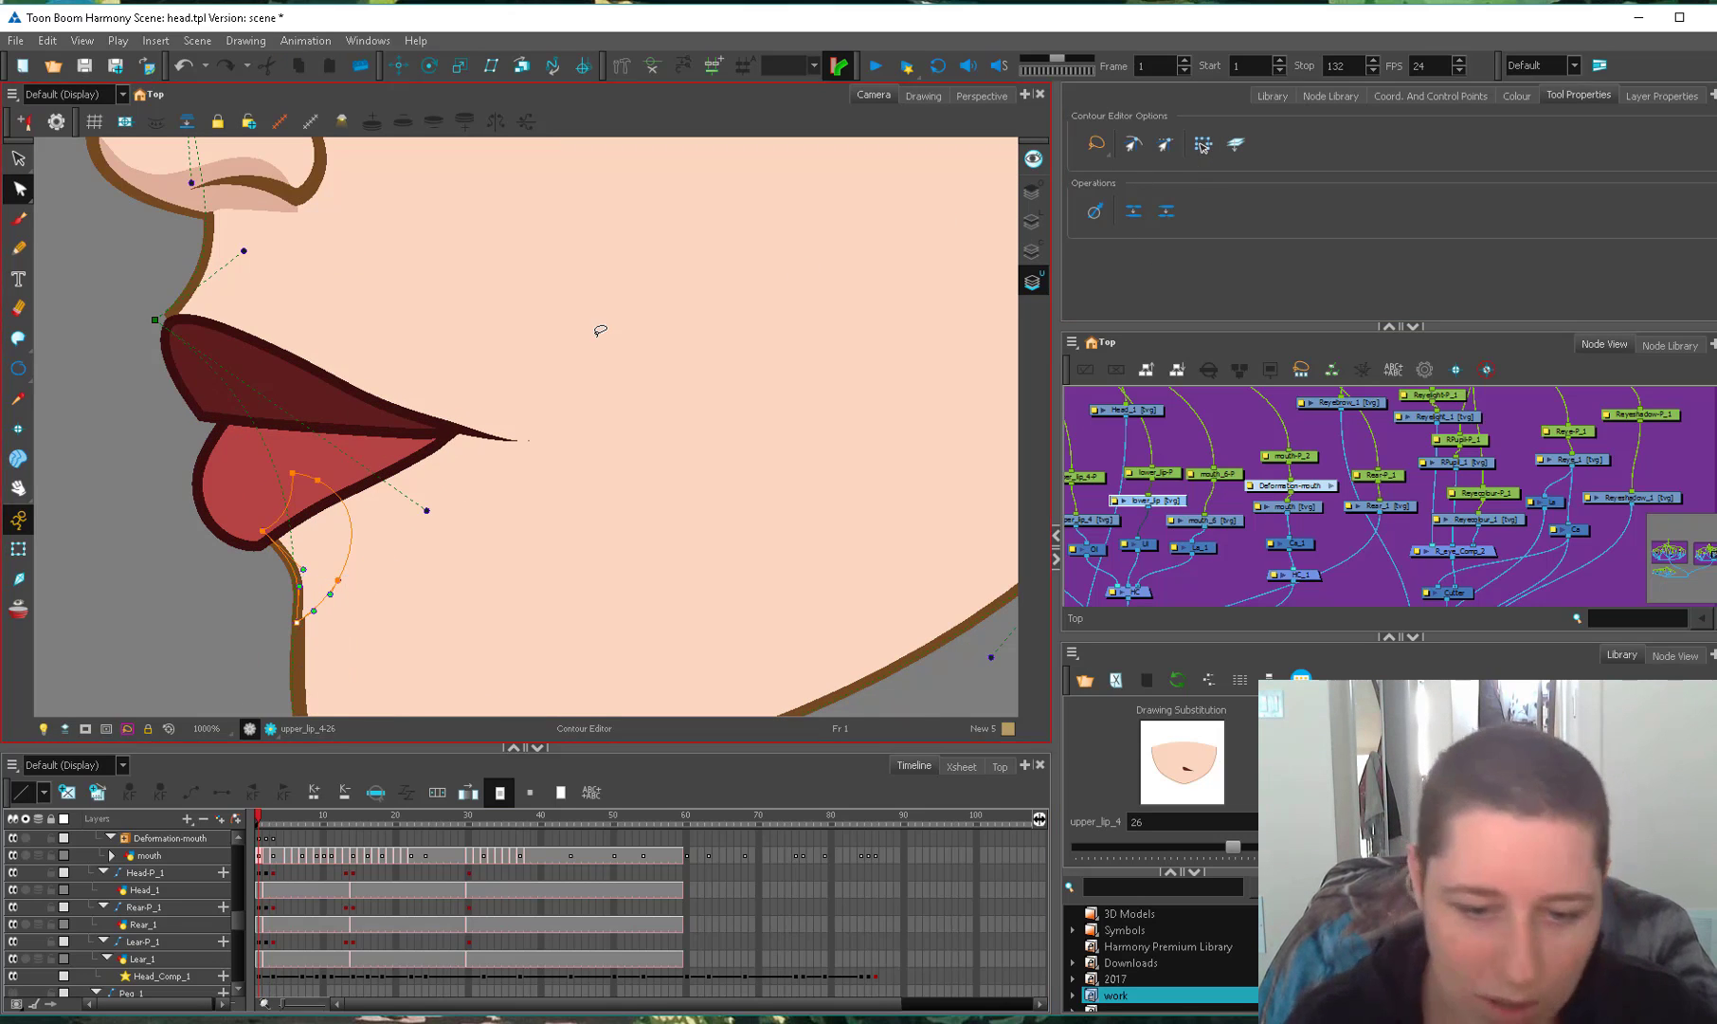
pyautogui.click(18, 550)
# Return to the full profile head and hide the mouth envelope's deformation controls.
pyautogui.scroll(-5, 453, 507)
pyautogui.click(422, 548)
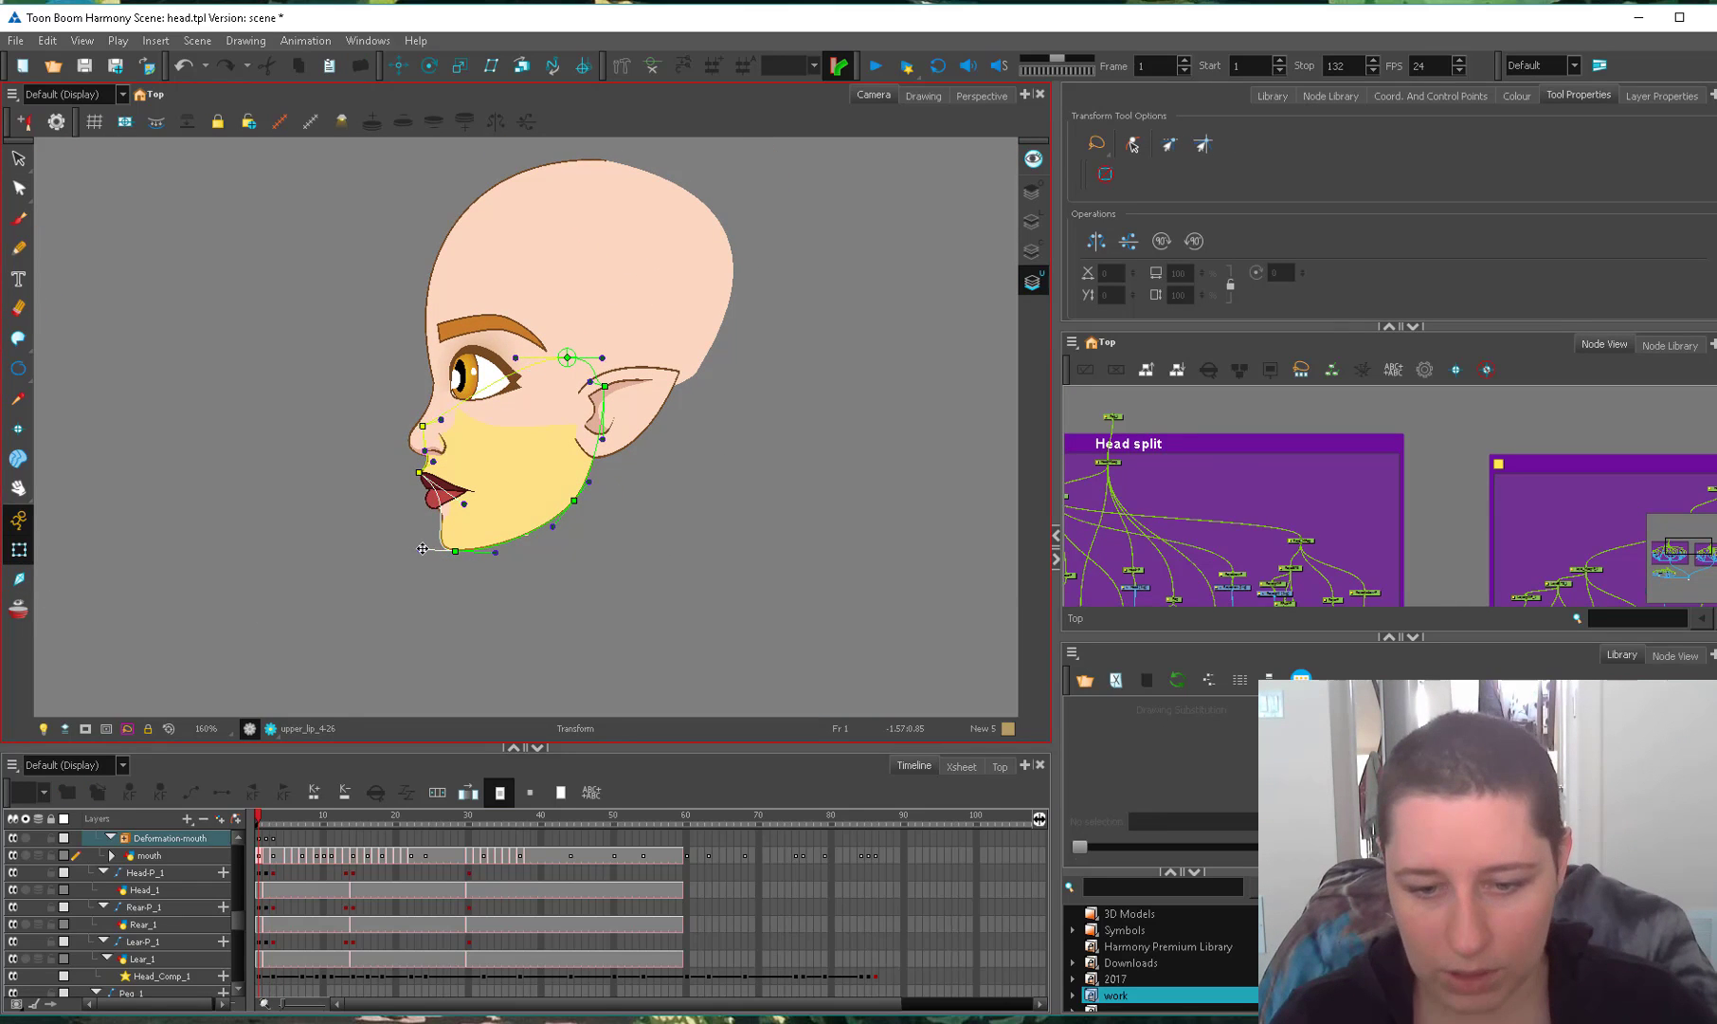
pyautogui.click(445, 577)
pyautogui.press('1')
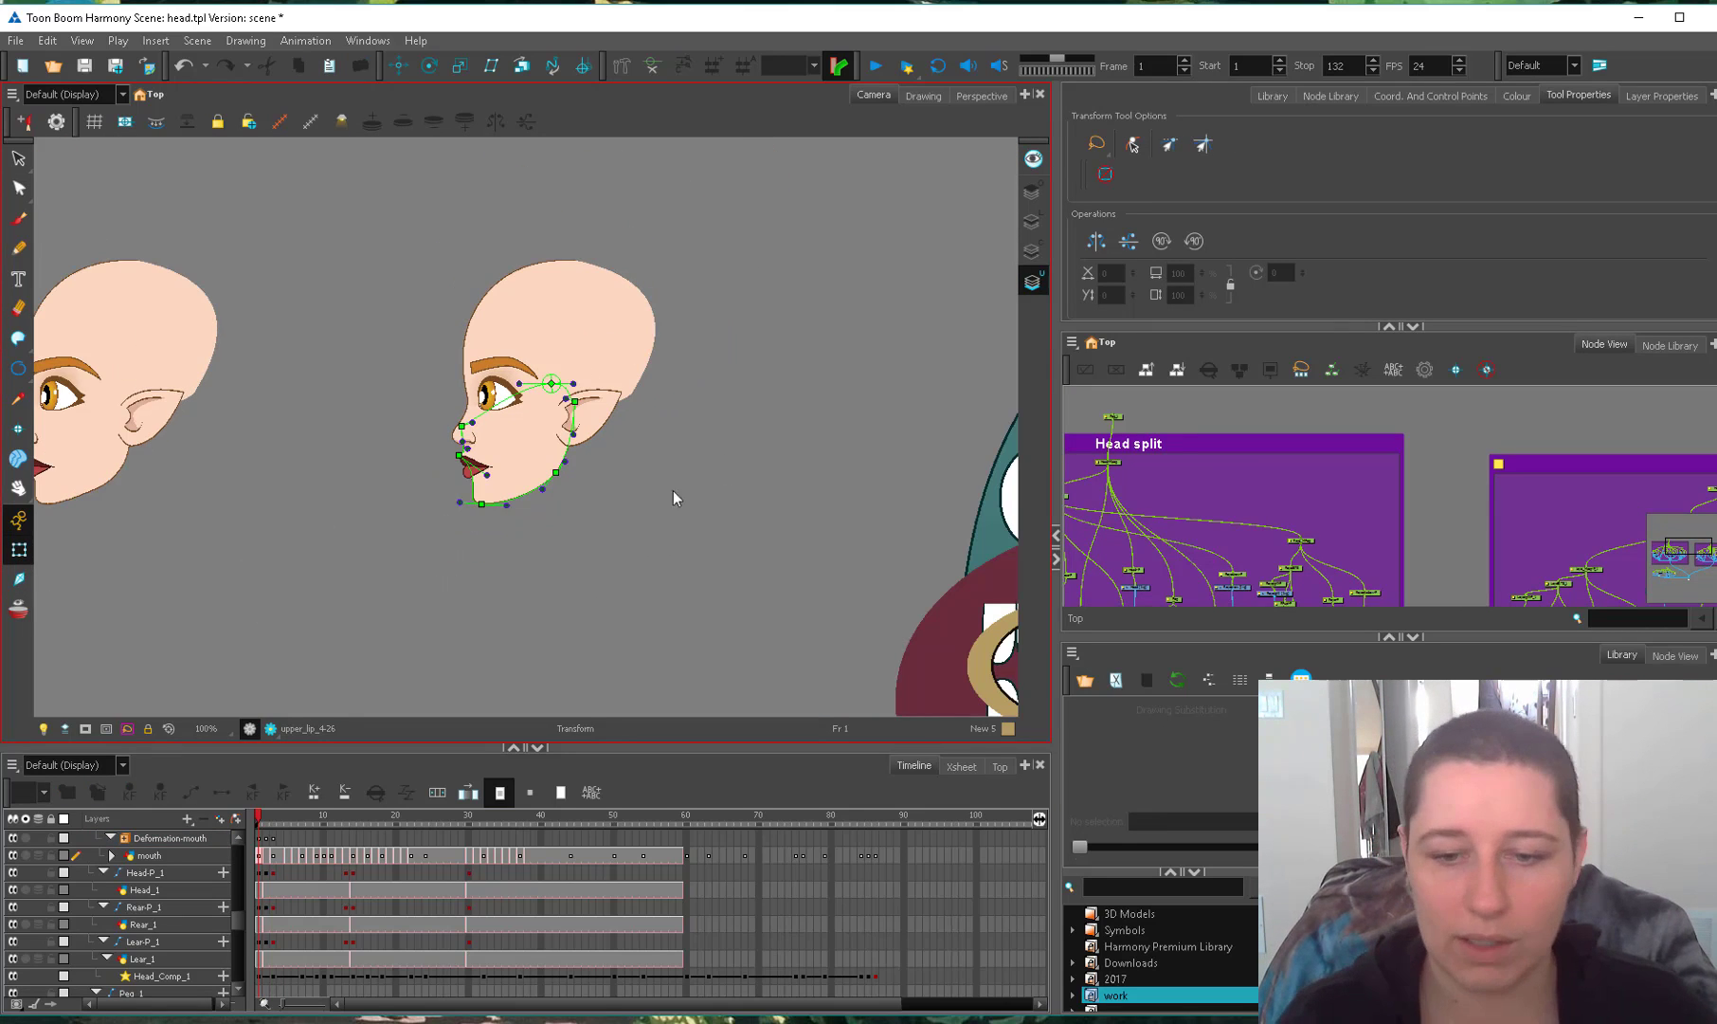
pyautogui.hotkey('shift', 'c')
pyautogui.press('2')
pyautogui.moveTo(723, 567); pyautogui.dragTo(645, 663)
# Copy the Deformation-mouth keyframe from frame 1 to frame 30 so the jaw fits the repeated profile view.
pyautogui.click(260, 838)
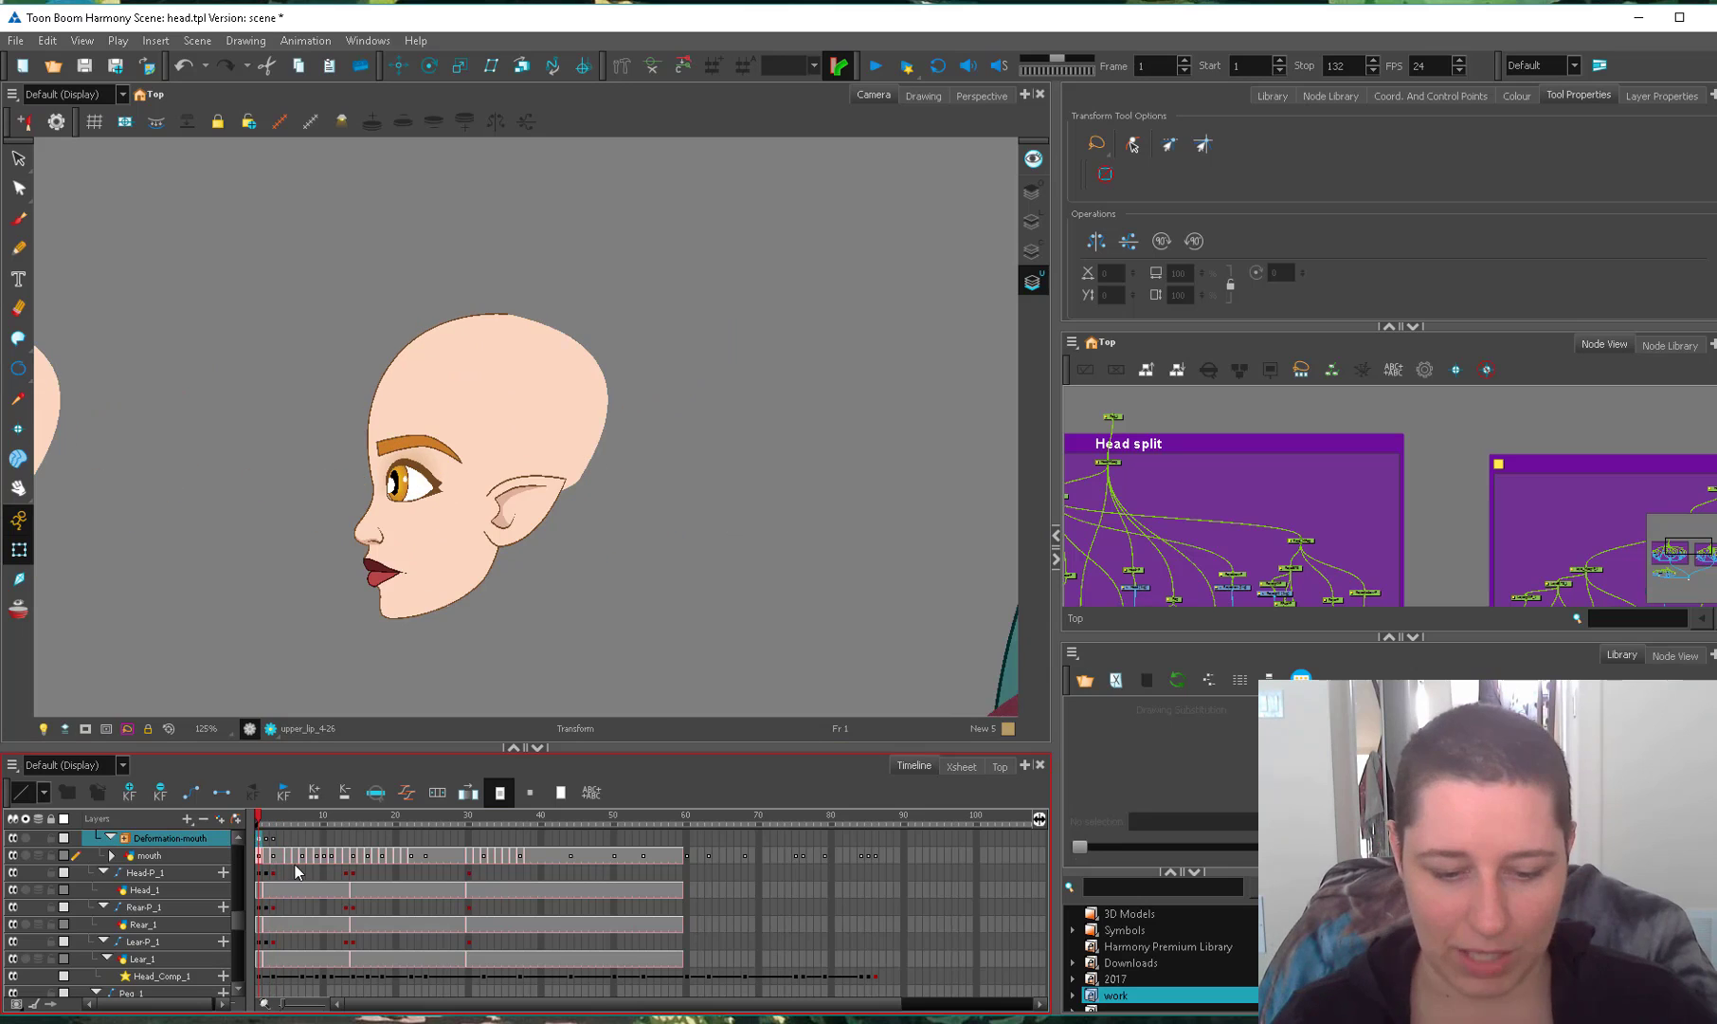
pyautogui.click(471, 844)
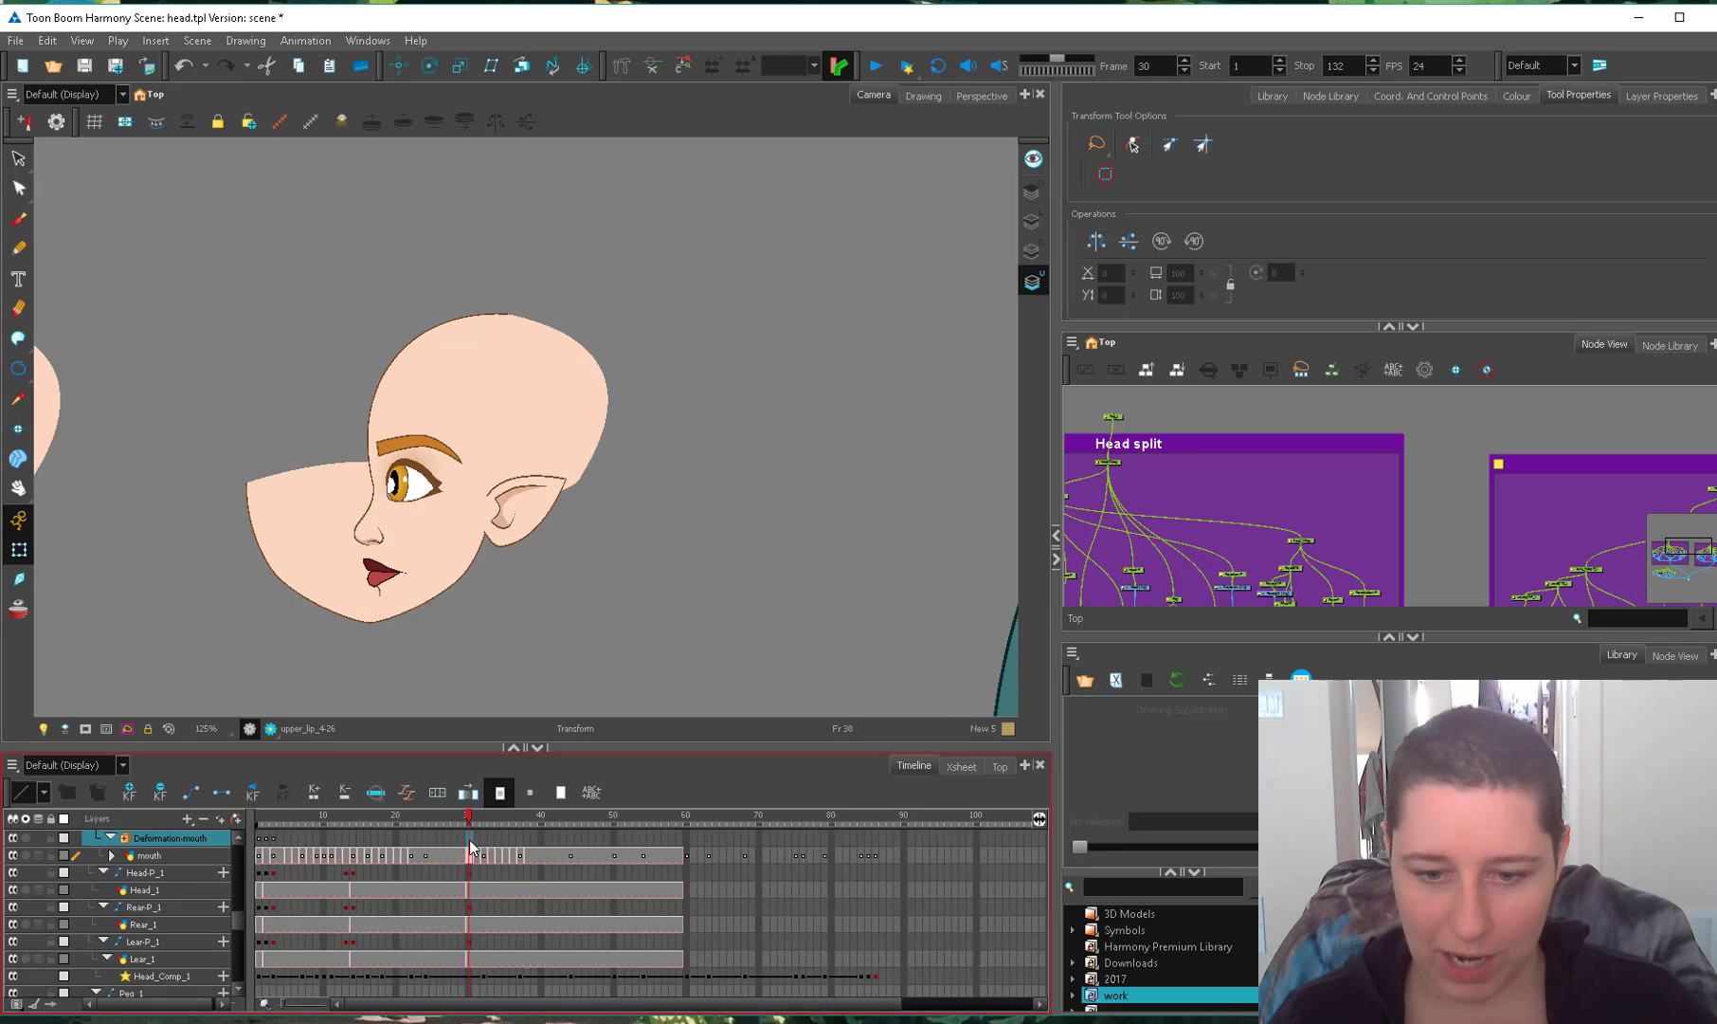
pyautogui.hotkey('ctrl', 'v')
pyautogui.moveTo(535, 841); pyautogui.dragTo(573, 852)
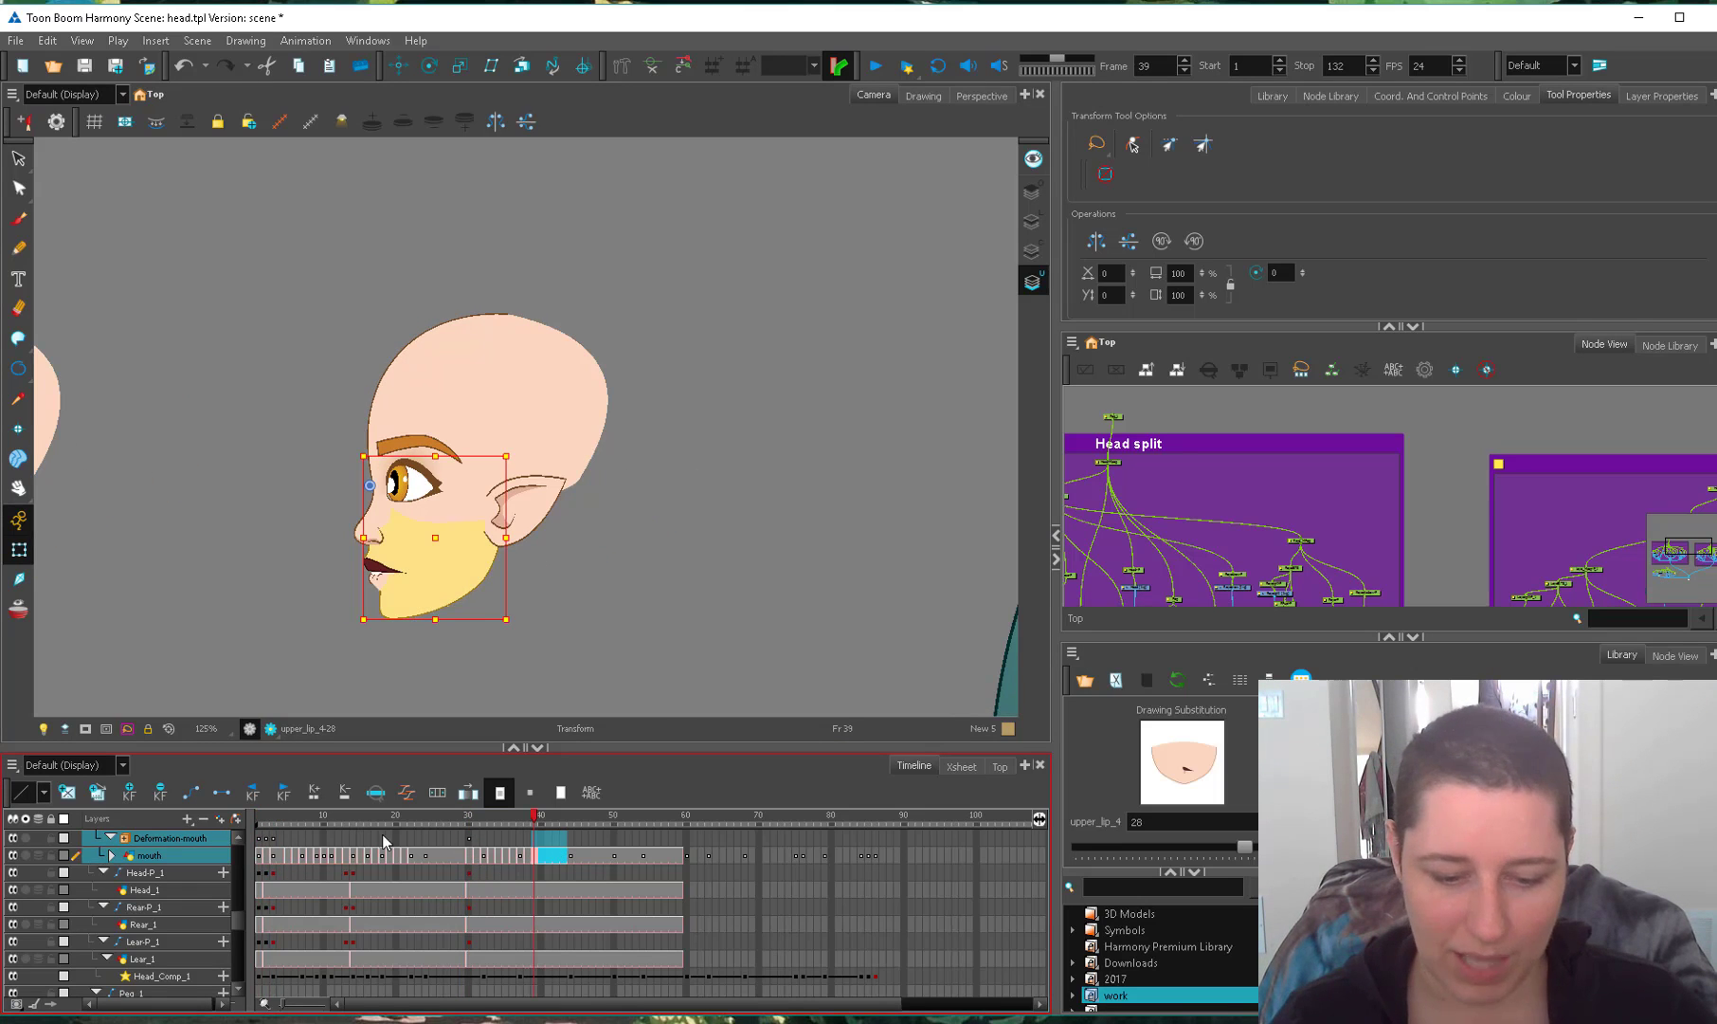
# Copy the Deformation-mouth keyframe from frame 2 to frame 14 for the repeated three-quarter view.
pyautogui.click(267, 841)
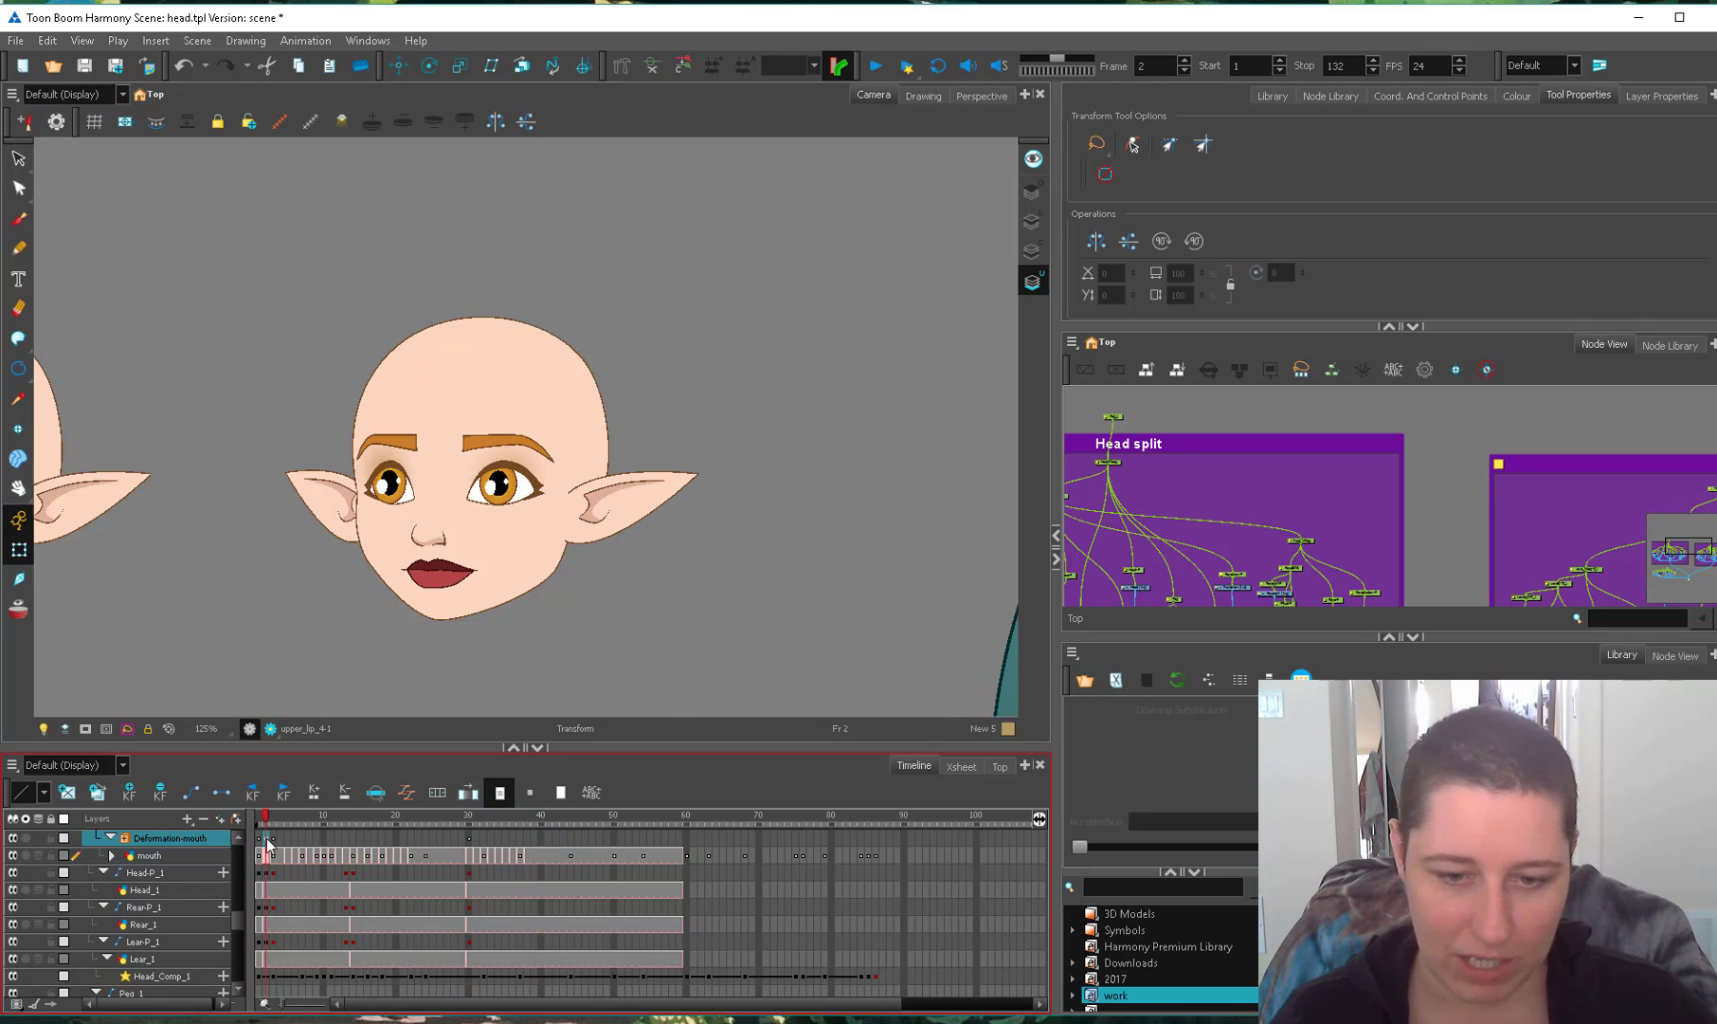
pyautogui.click(352, 839)
pyautogui.moveTo(354, 821)
pyautogui.mouseDown()
pyautogui.moveTo(275, 830)
pyautogui.moveTo(362, 845)
pyautogui.mouseUp()
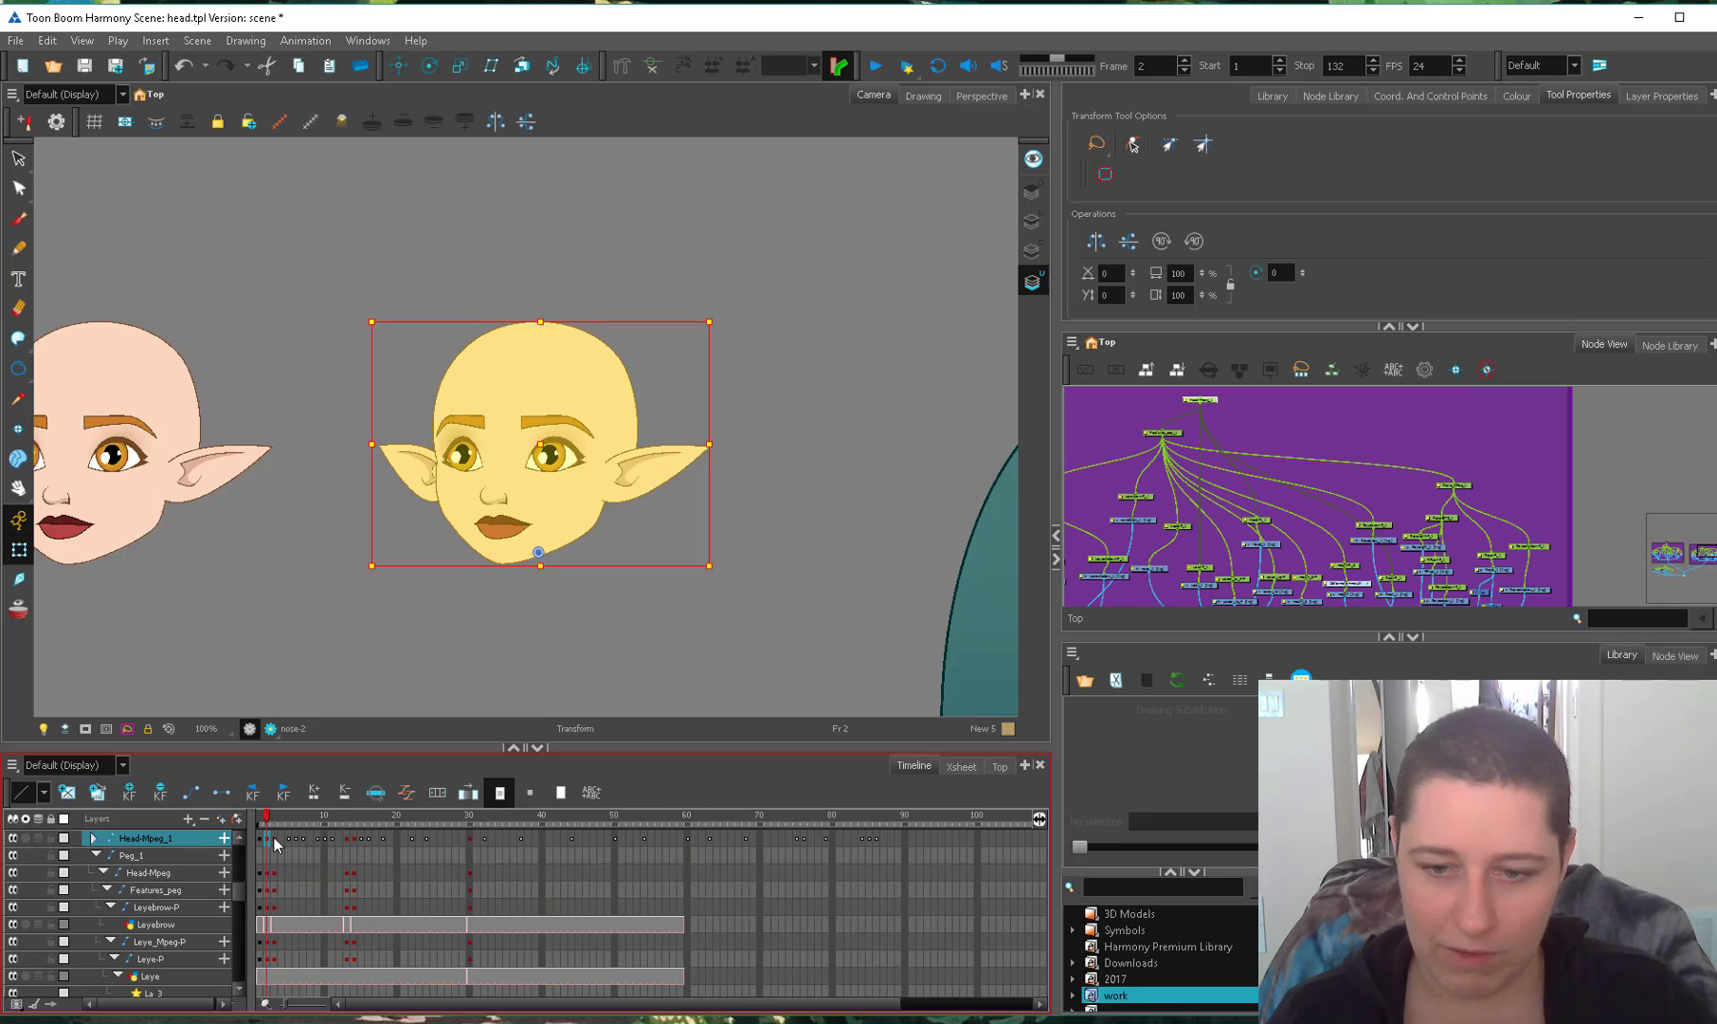
# Scrub between frames 10 and 15 and compare how the jaws of both head rigs follow the turn.
pyautogui.moveTo(274, 838); pyautogui.dragTo(358, 817)
pyautogui.click(407, 659)
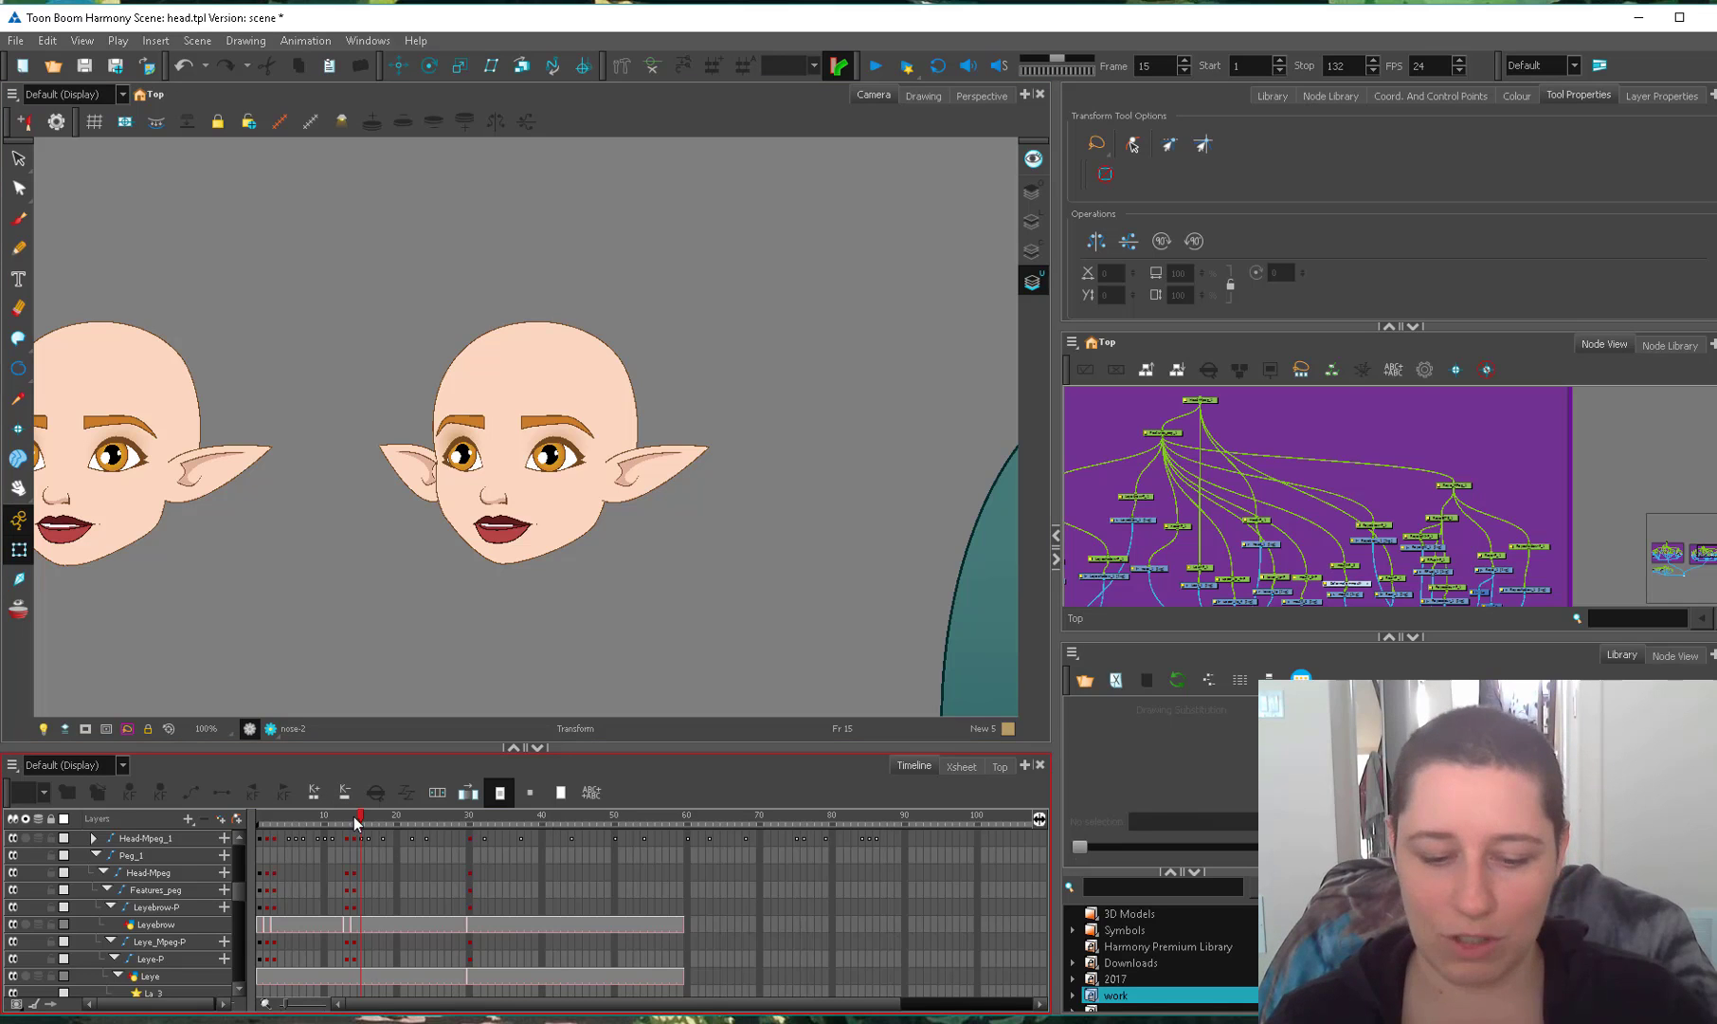
pyautogui.moveTo(357, 822)
pyautogui.mouseDown()
pyautogui.moveTo(432, 811)
pyautogui.moveTo(324, 818)
pyautogui.mouseUp()
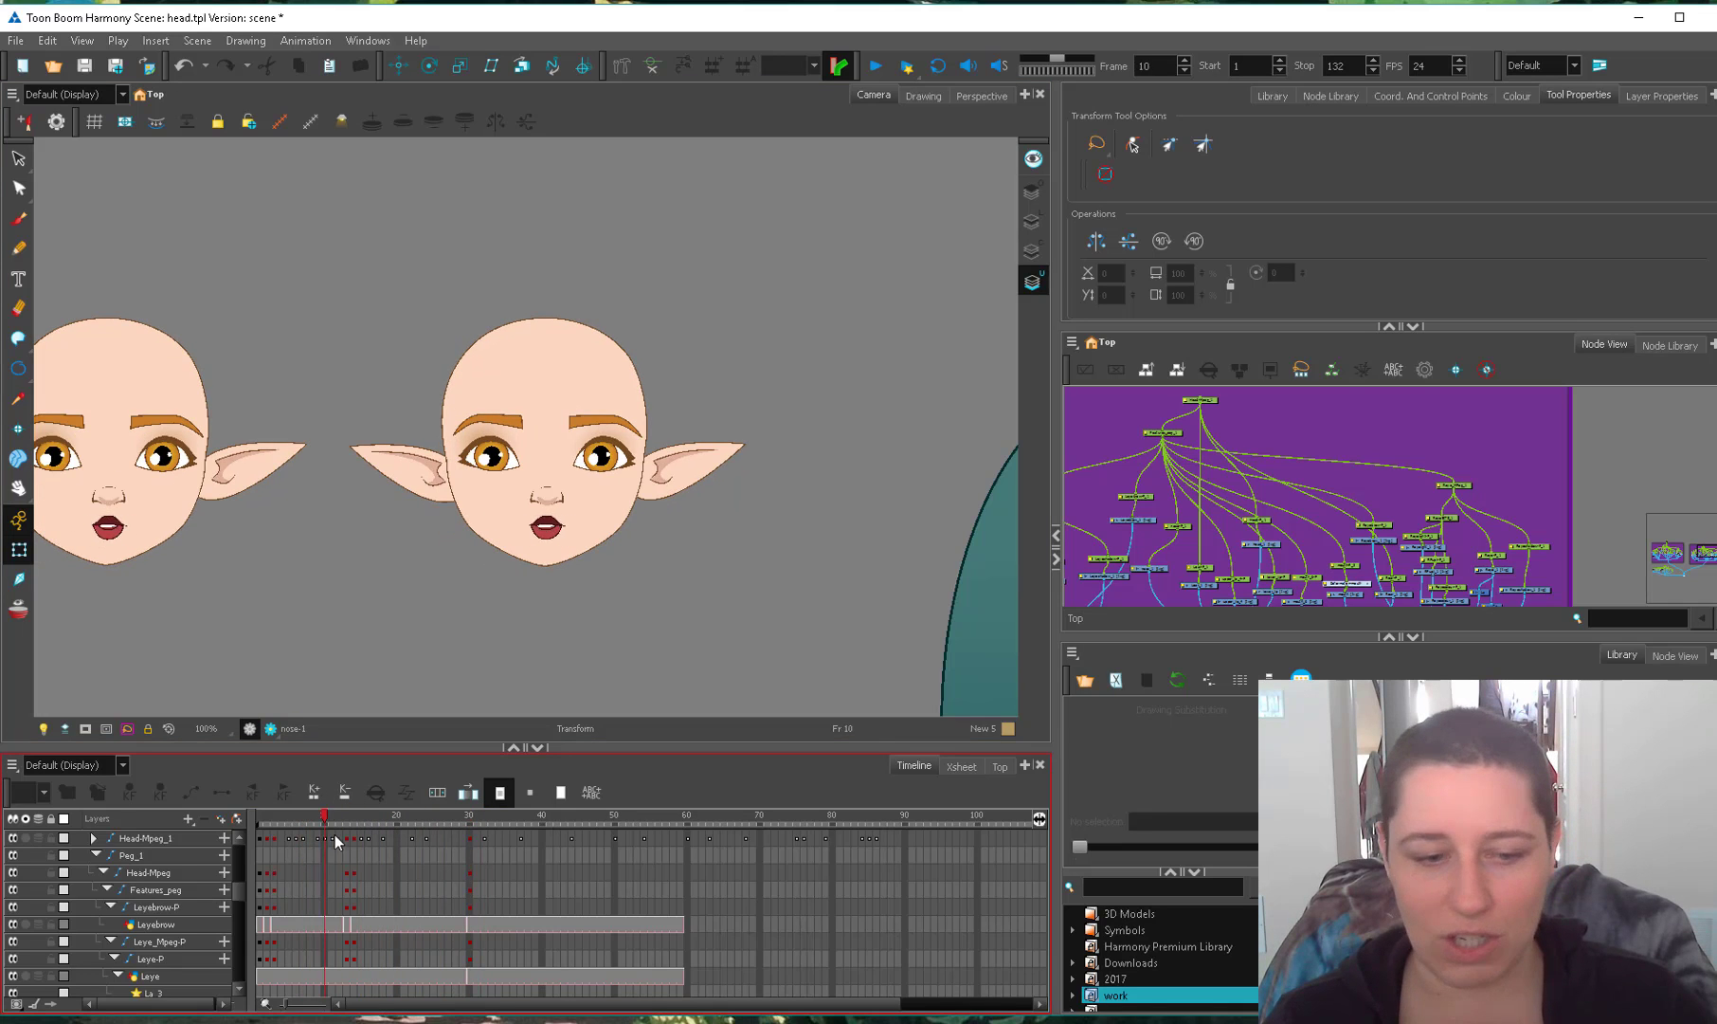
pyautogui.click(353, 825)
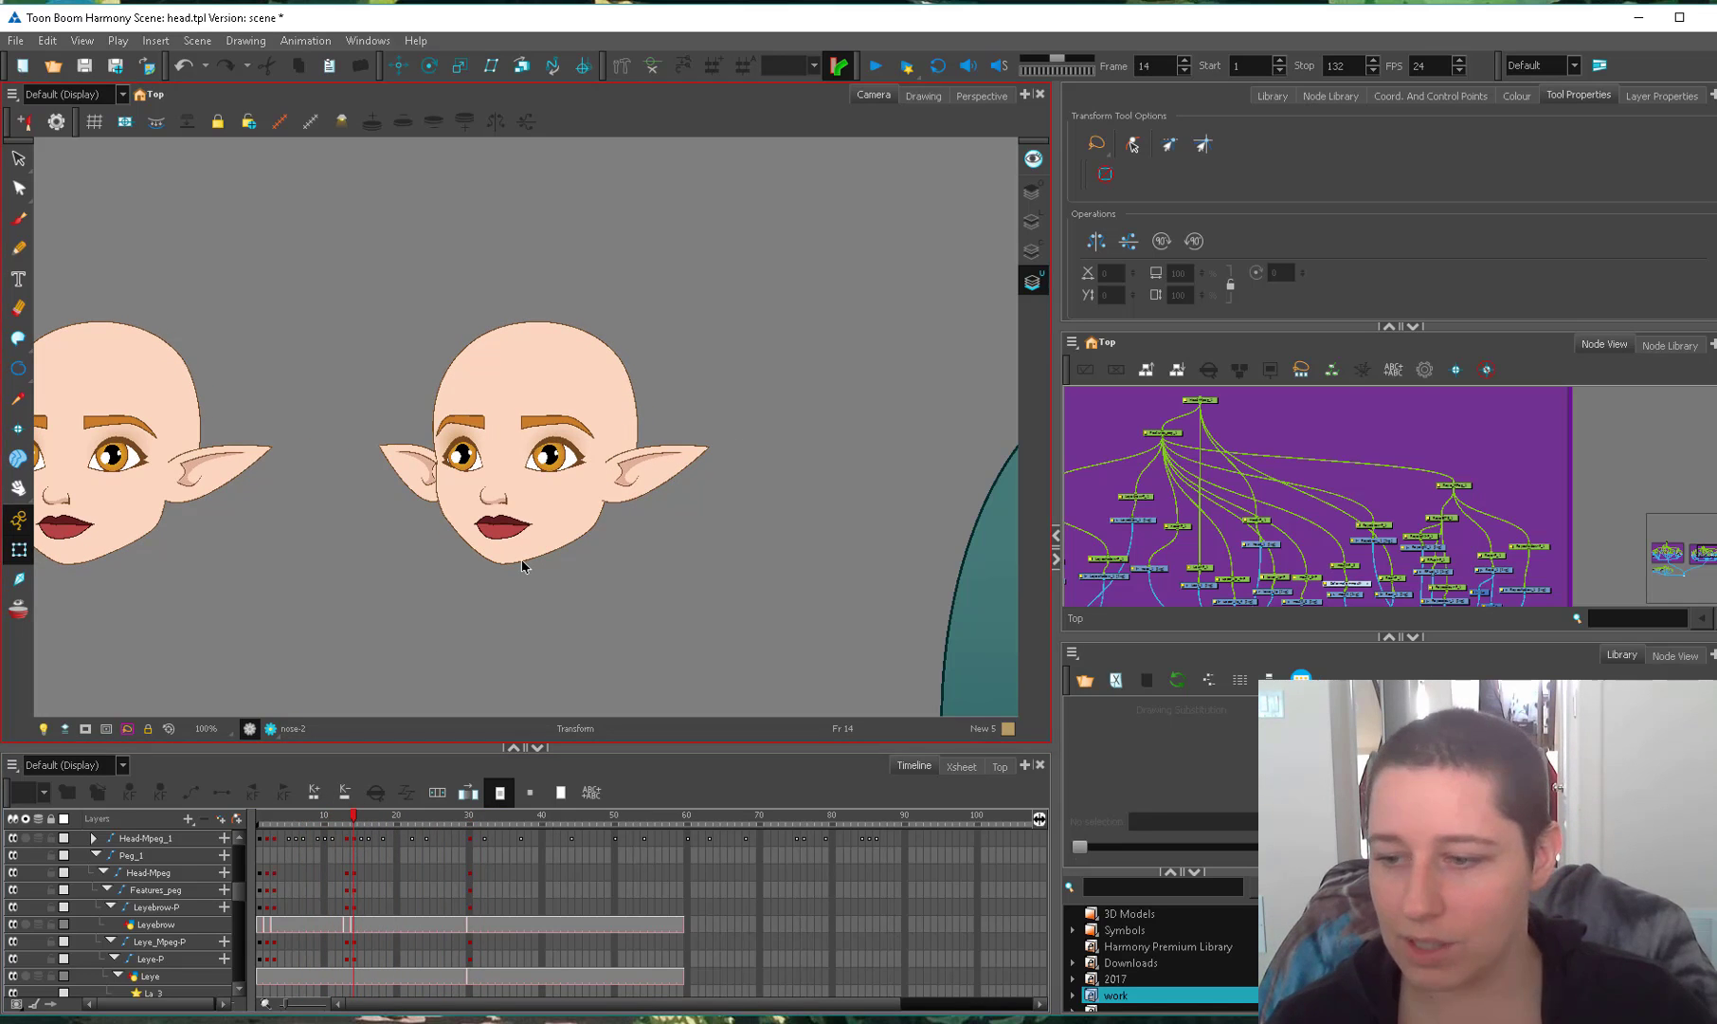
pyautogui.scroll(-2, 1222, 517)
pyautogui.moveTo(1223, 517); pyautogui.dragTo(1714, 525)
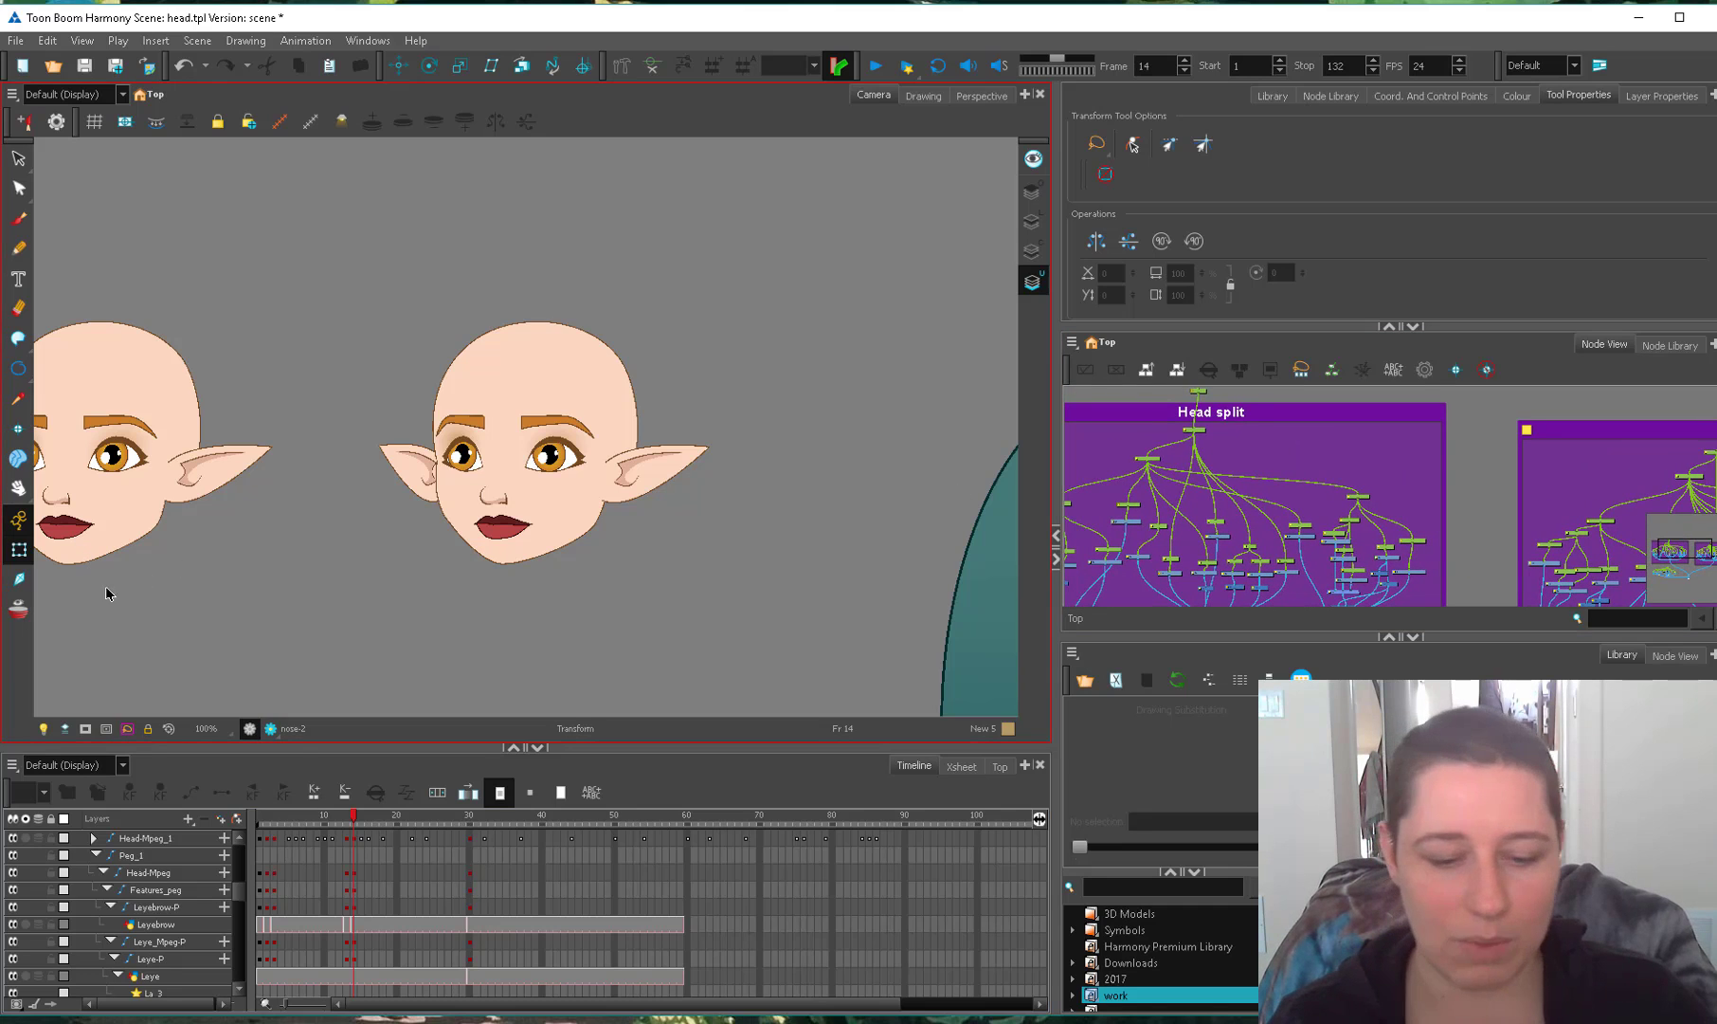
pyautogui.moveTo(334, 820); pyautogui.dragTo(363, 796)
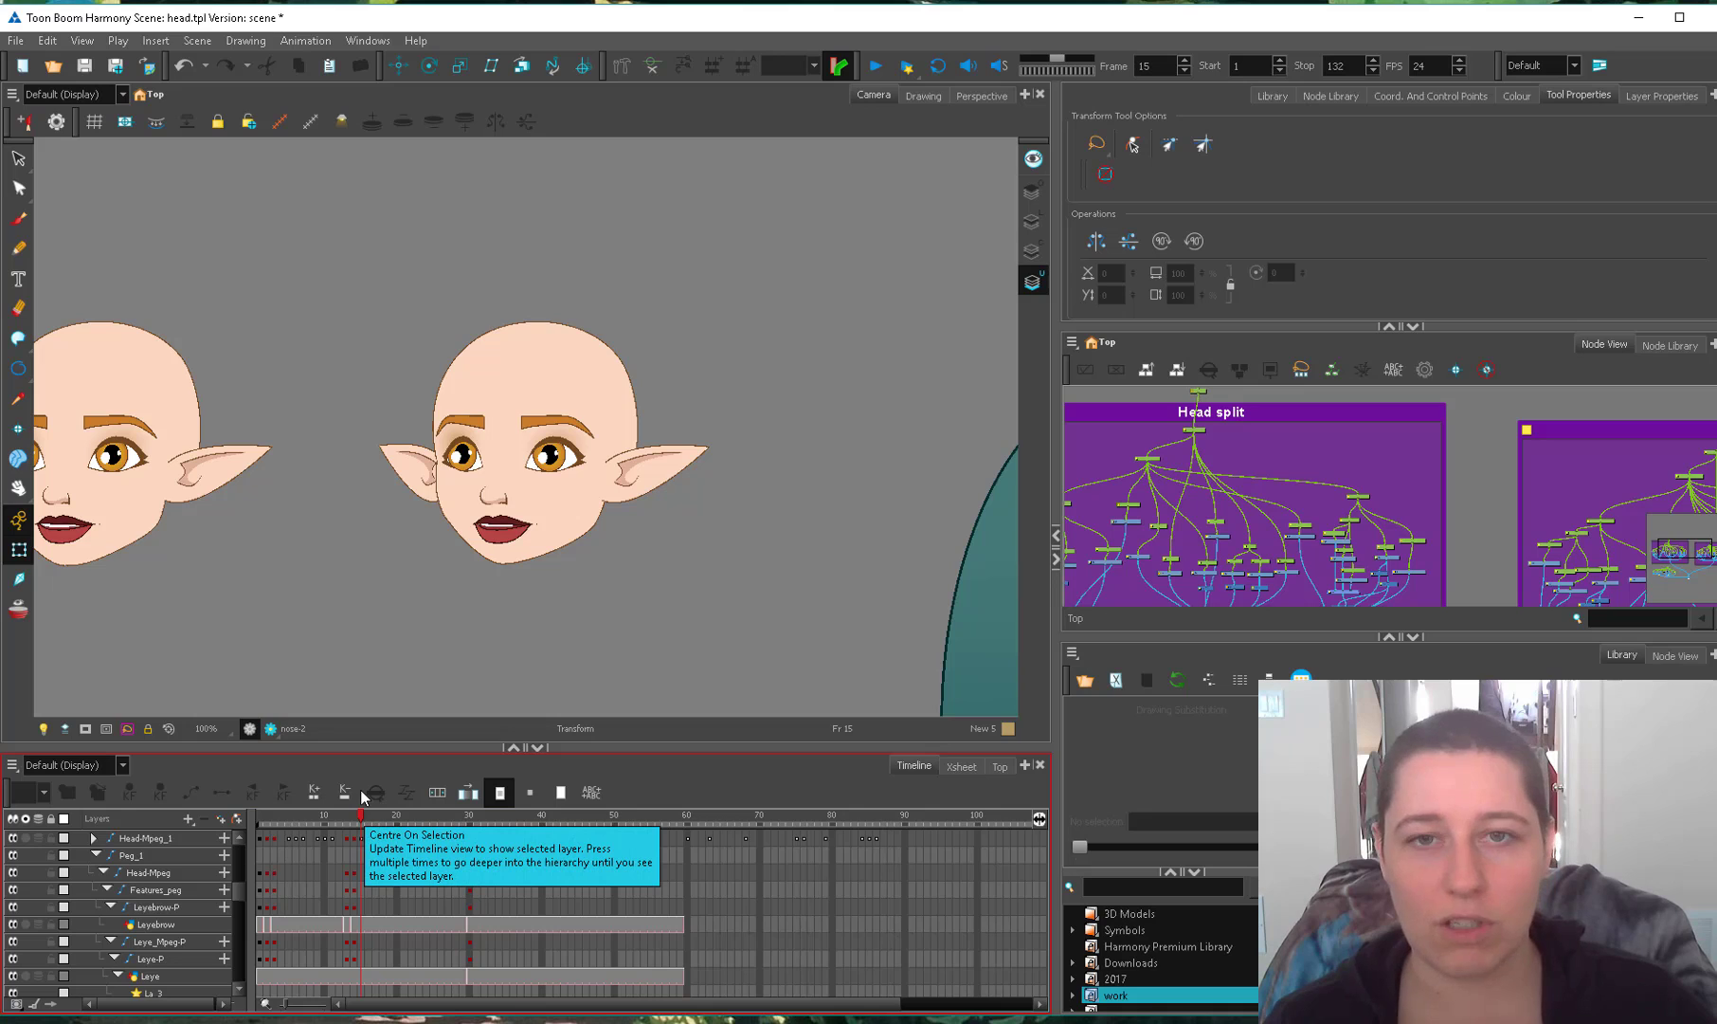
pyautogui.click(504, 564)
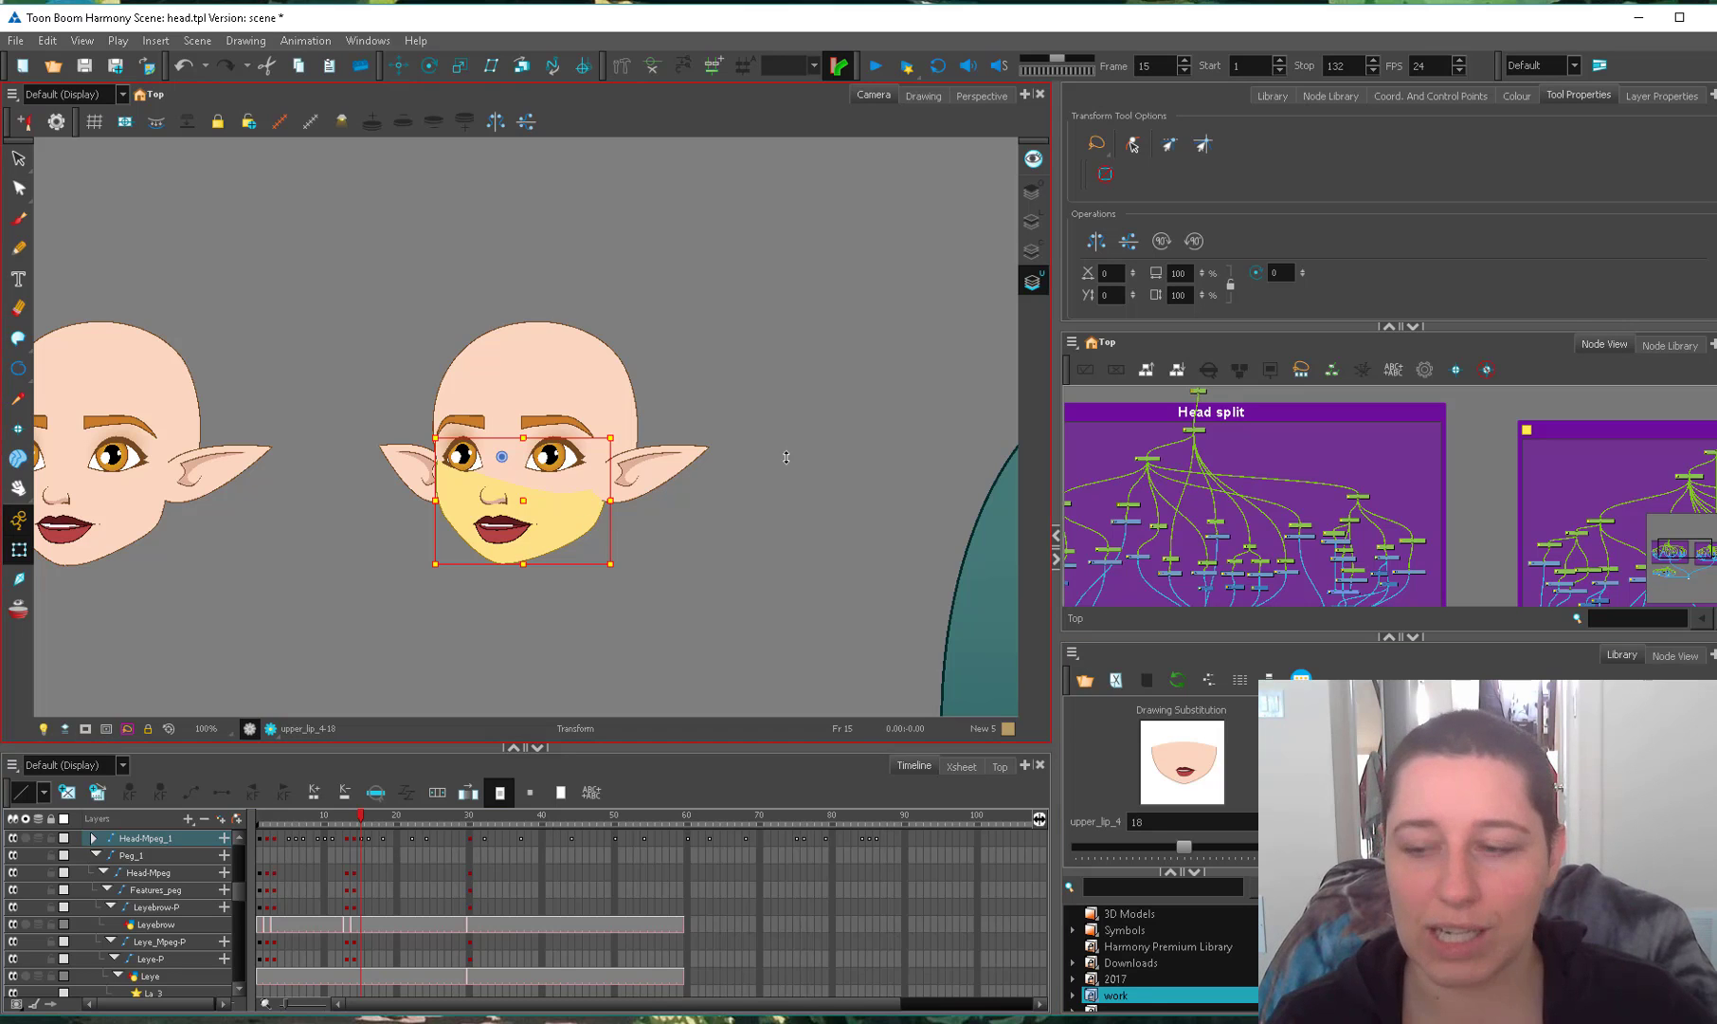
# Disable the Head split rig's peg to isolate the Head def rig, and go to frame 7.
pyautogui.scroll(-4, 1233, 485)
pyautogui.moveTo(1245, 486); pyautogui.dragTo(1150, 458)
pyautogui.click(1499, 431)
pyautogui.scroll(2, 1243, 477)
pyautogui.press('d')
pyautogui.press('a')
pyautogui.moveTo(45, 475); pyautogui.dragTo(274, 485)
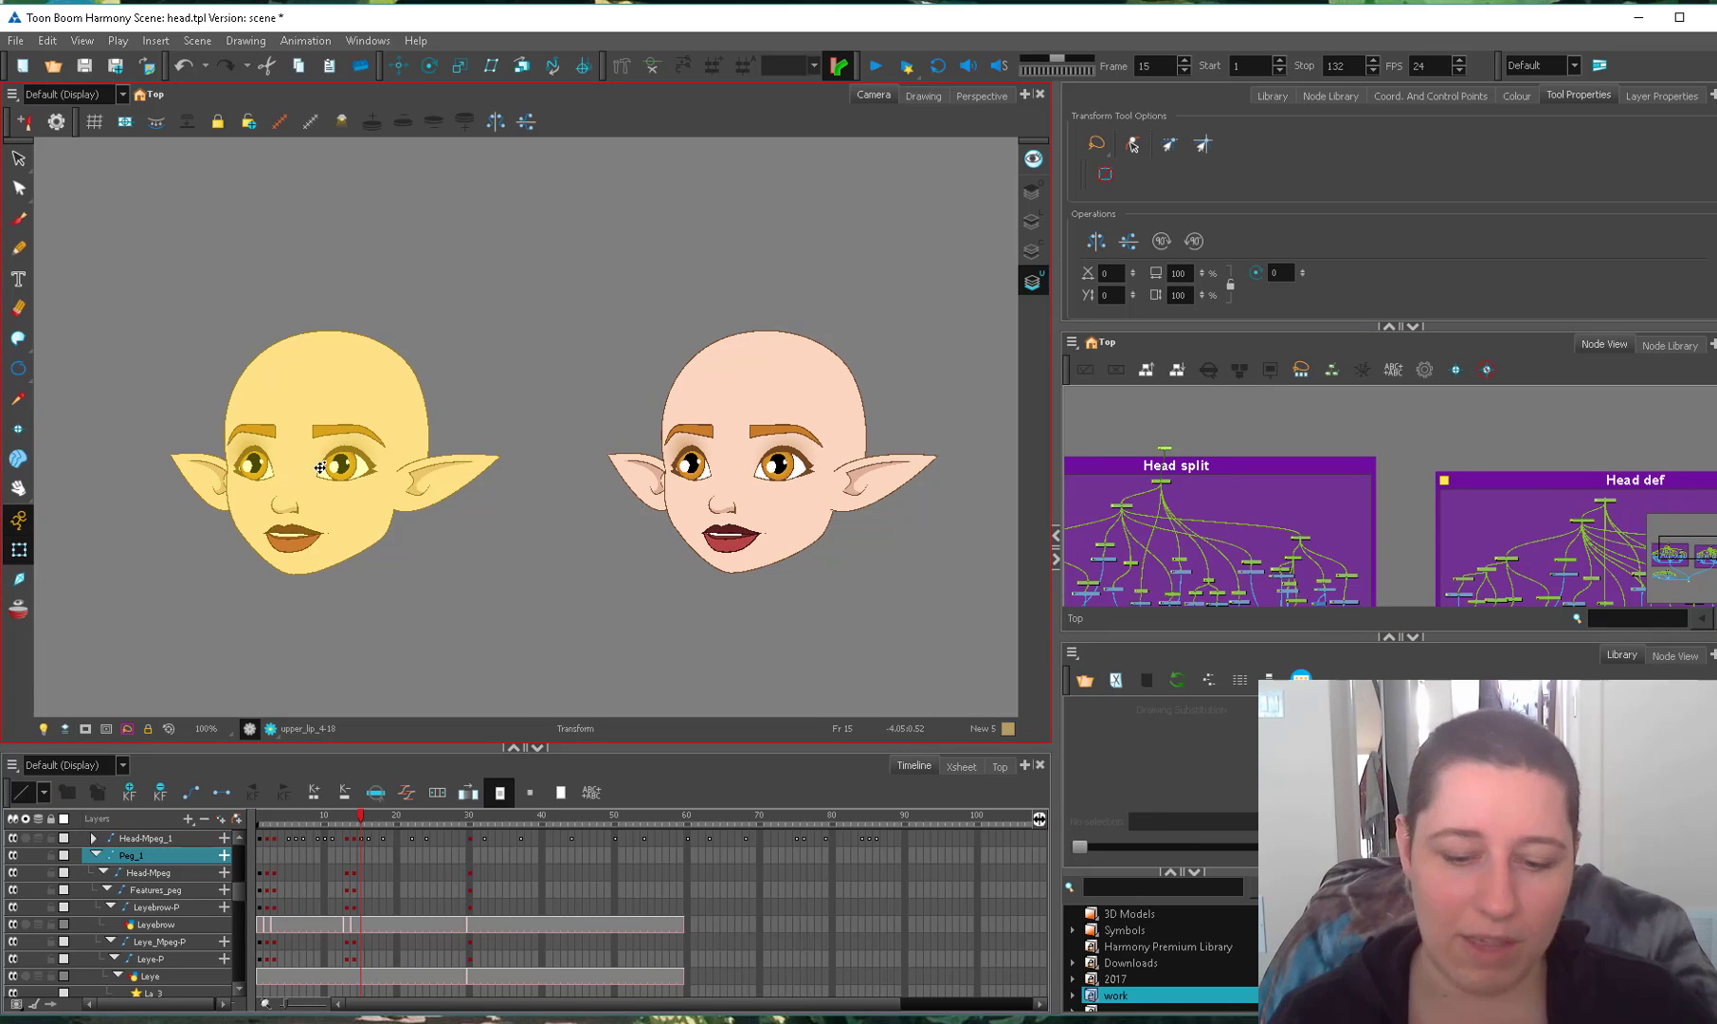
pyautogui.moveTo(320, 816)
pyautogui.mouseDown()
pyautogui.moveTo(581, 802)
pyautogui.moveTo(339, 848)
pyautogui.moveTo(398, 850)
pyautogui.moveTo(339, 860)
pyautogui.moveTo(387, 872)
pyautogui.moveTo(411, 869)
pyautogui.moveTo(413, 820)
pyautogui.moveTo(332, 841)
pyautogui.moveTo(614, 806)
pyautogui.moveTo(284, 827)
pyautogui.moveTo(303, 825)
pyautogui.mouseUp()
pyautogui.press('2')
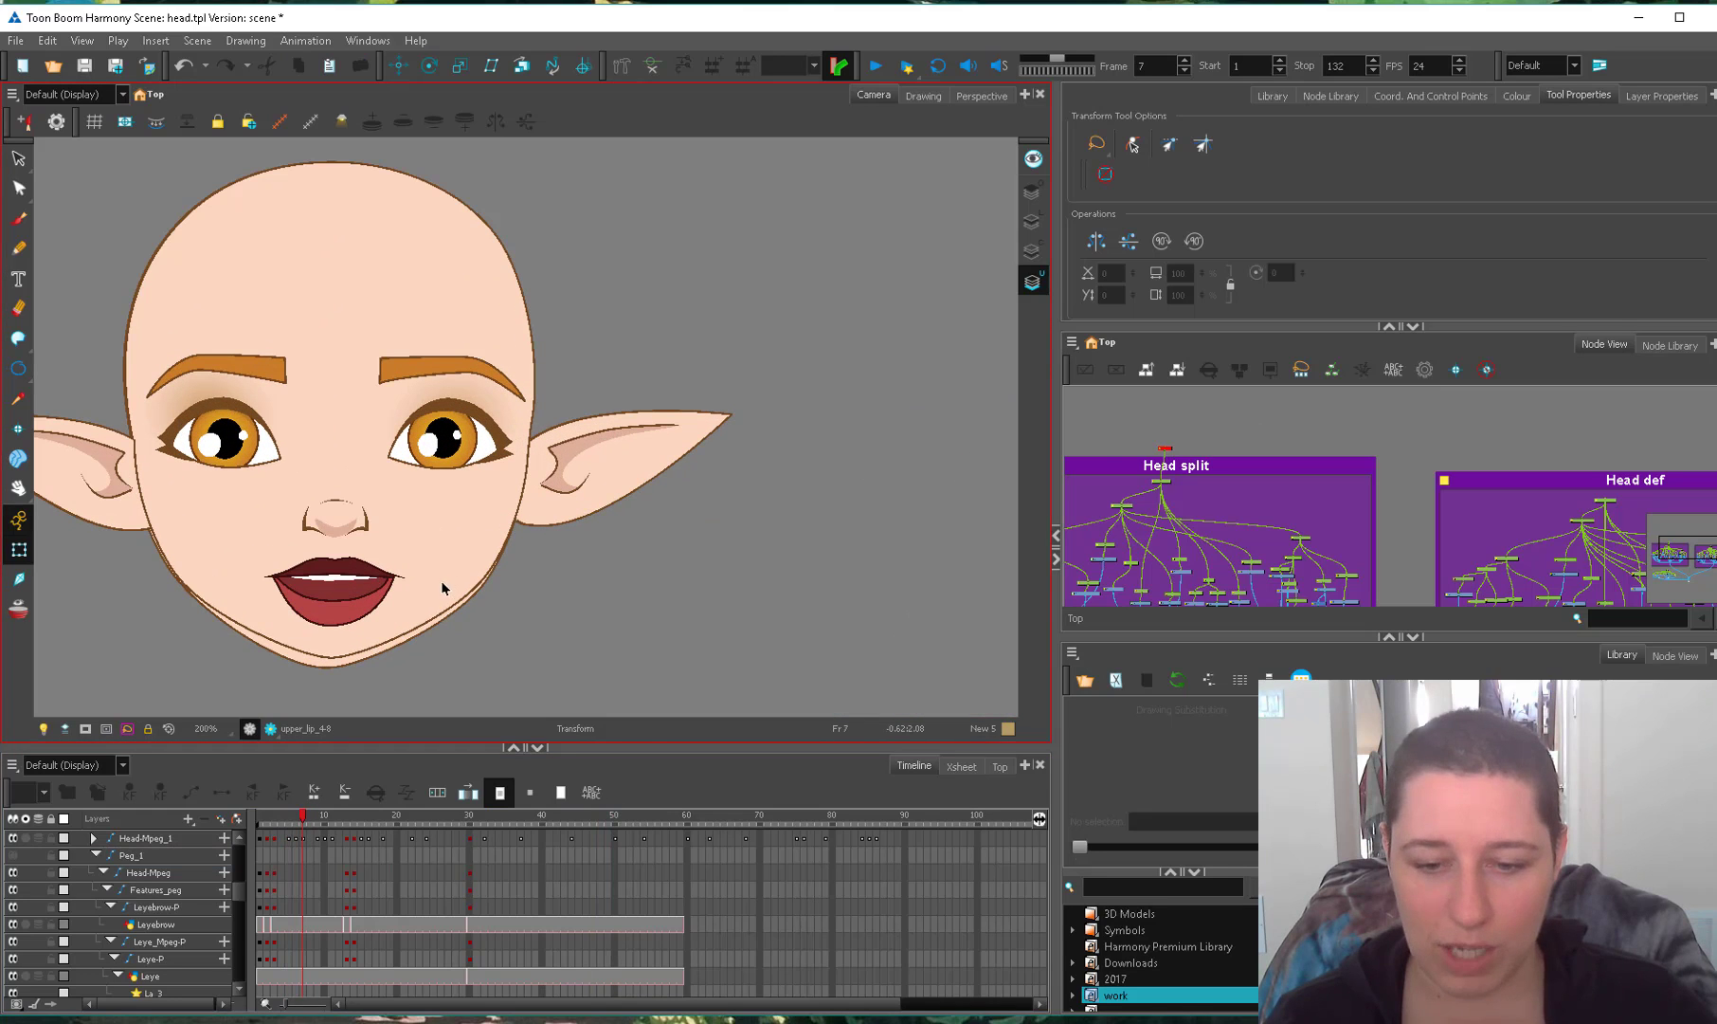
# Select the Head def rig's mouth drawing and go to frame 5.
pyautogui.click(433, 611)
pyautogui.press('o')
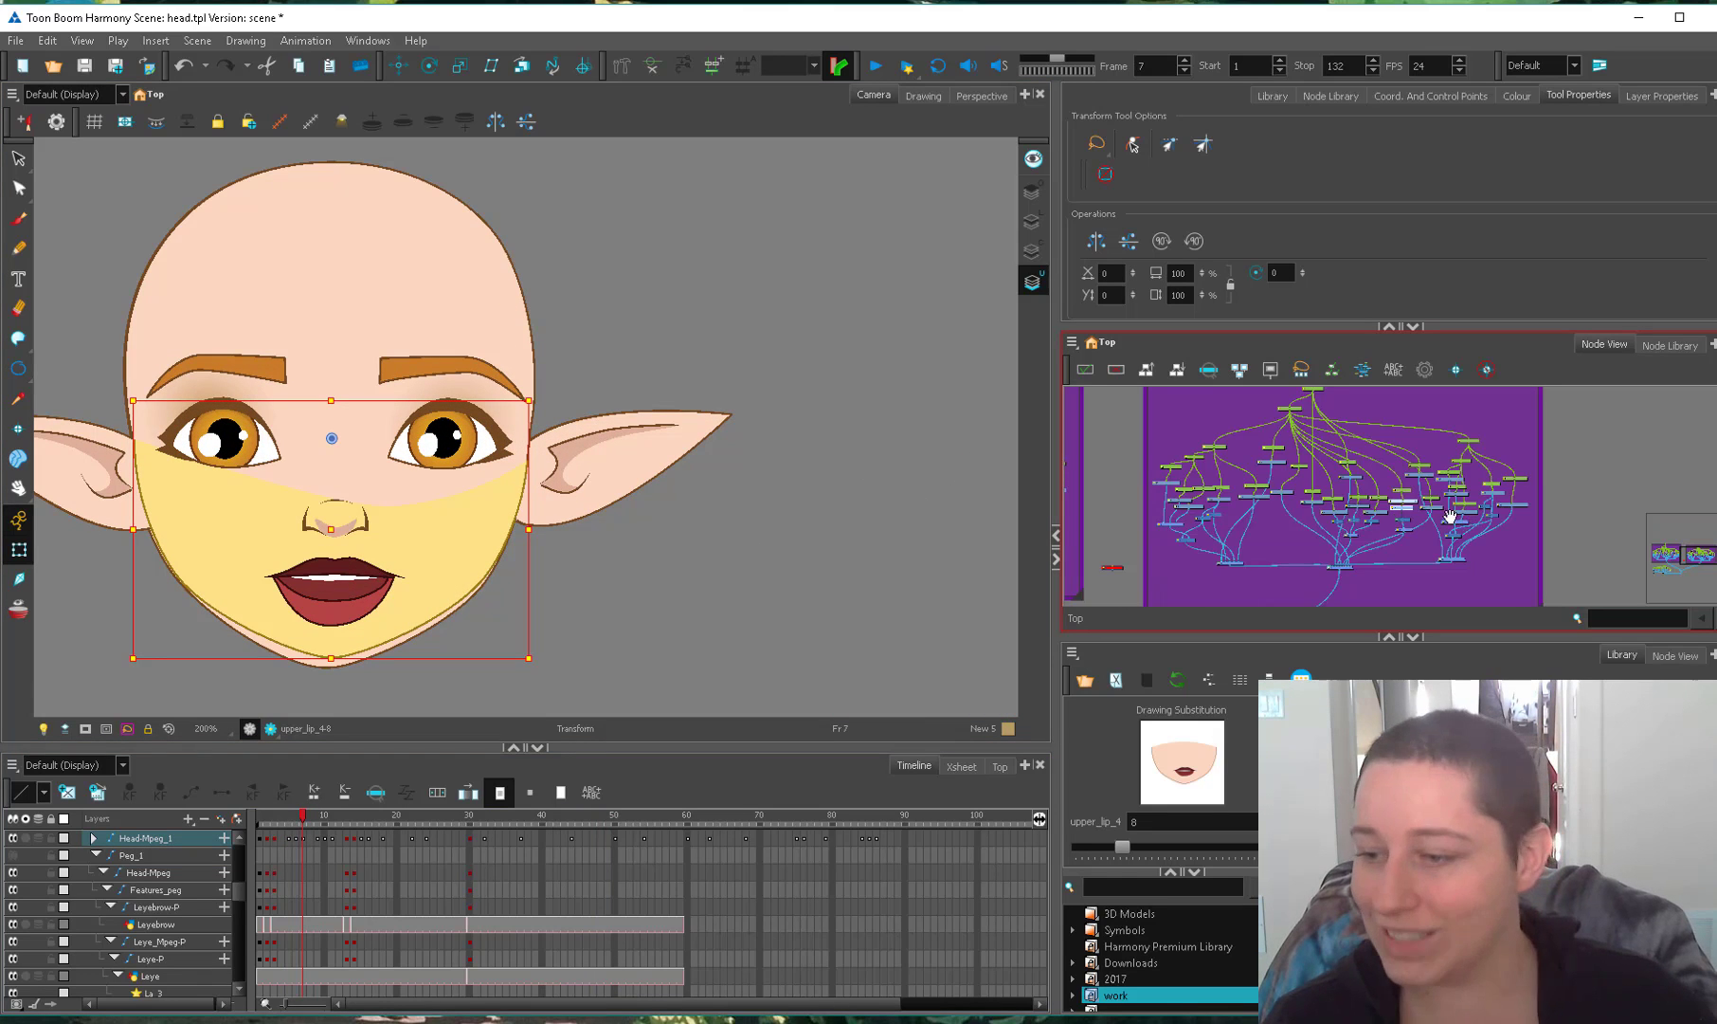
pyautogui.moveTo(1450, 517); pyautogui.dragTo(1390, 512)
pyautogui.scroll(5, 1394, 512)
pyautogui.click(1280, 511)
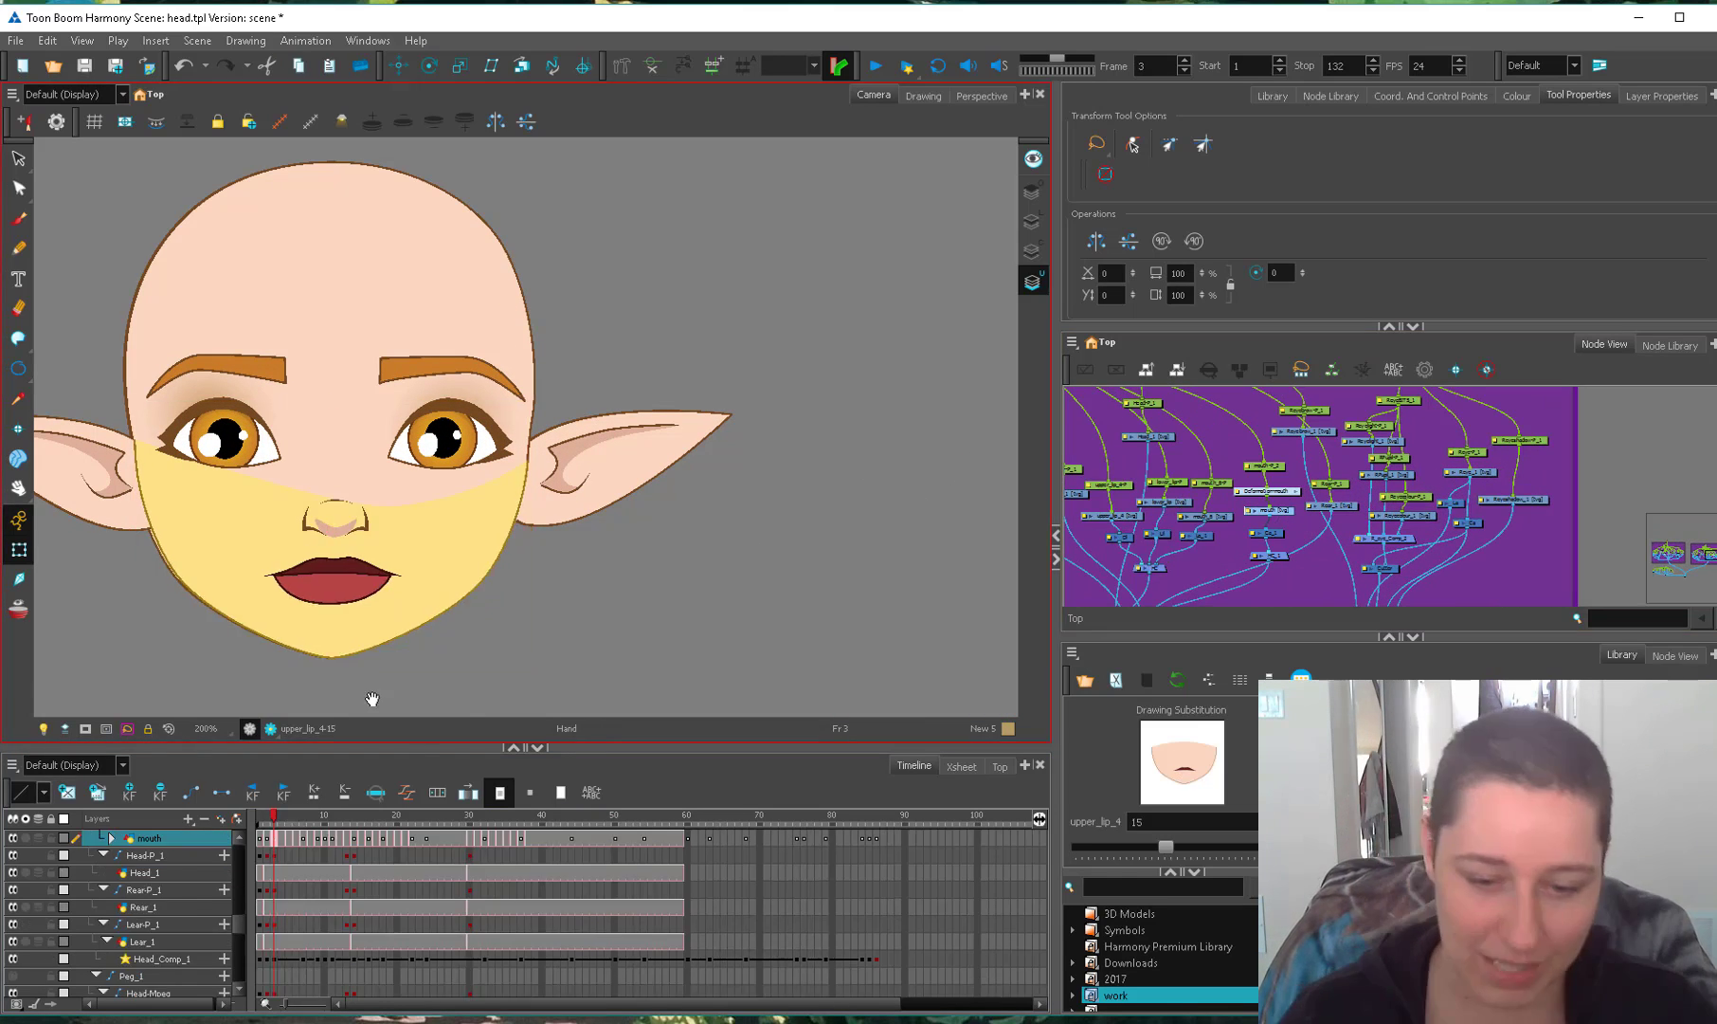
pyautogui.press('2')
pyautogui.moveTo(373, 699); pyautogui.dragTo(418, 631)
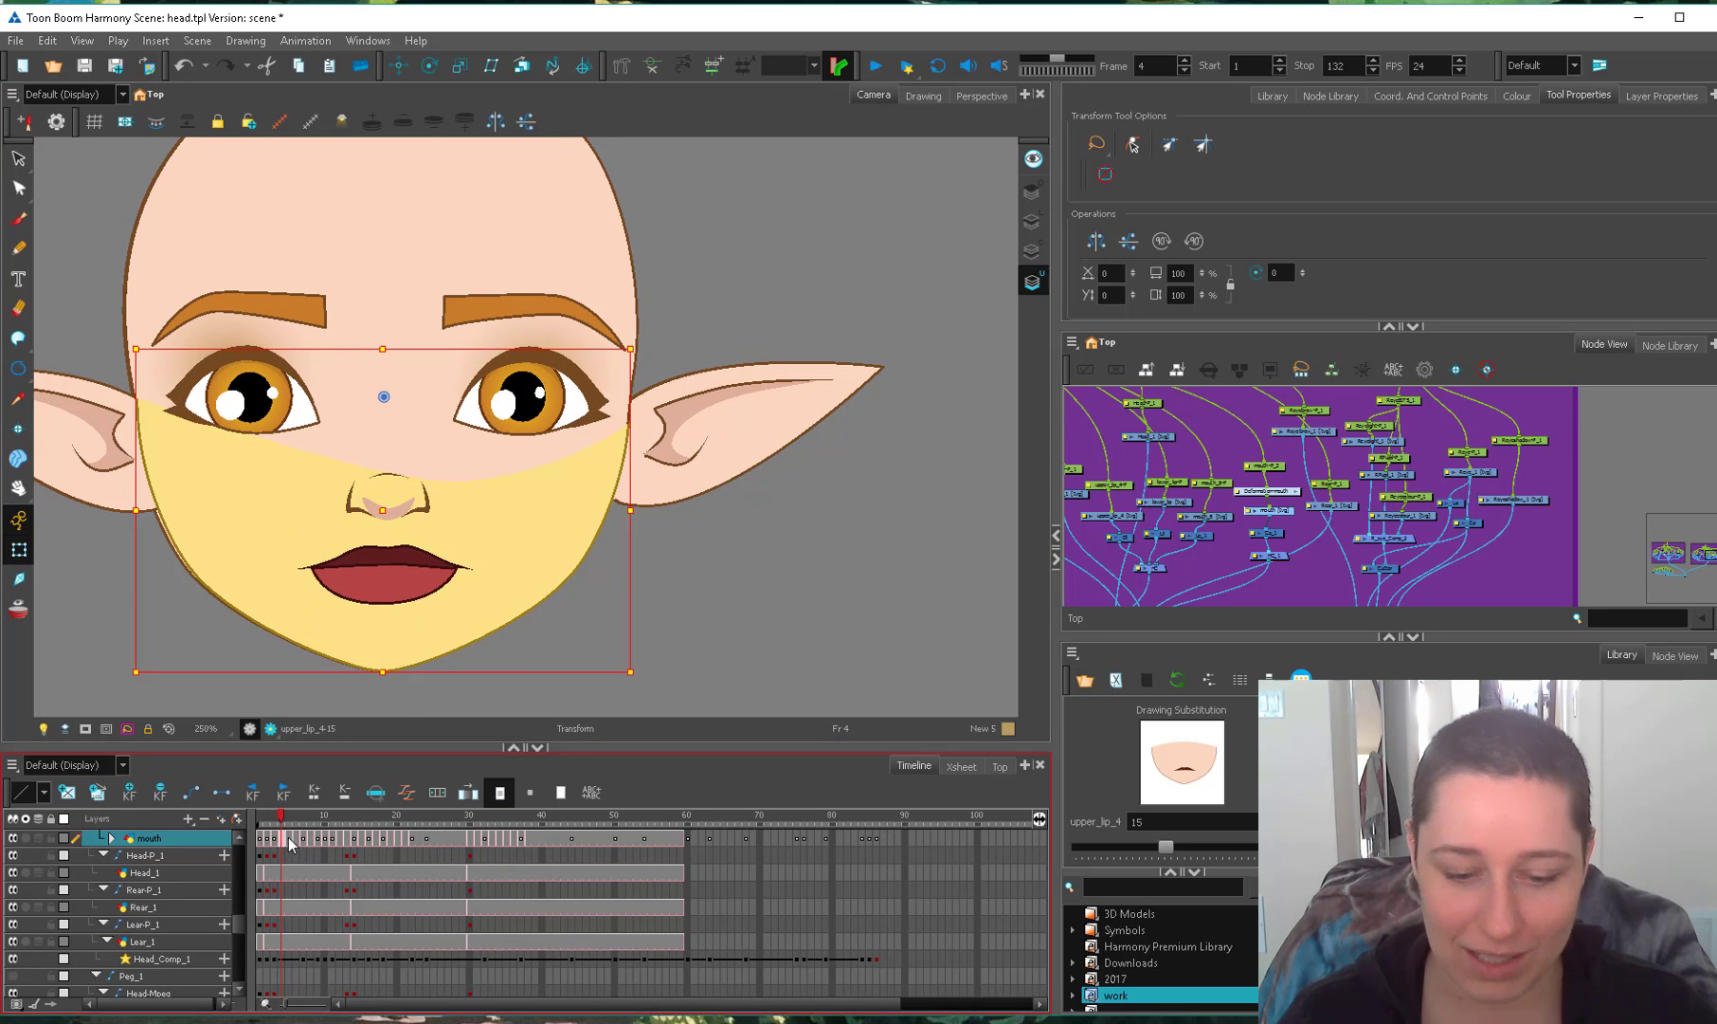
pyautogui.click(289, 838)
# Reshape the chin contour of the frame 5 mouth drawing with the Contour Editor to match the head outline.
pyautogui.hotkey('alt', 'q')
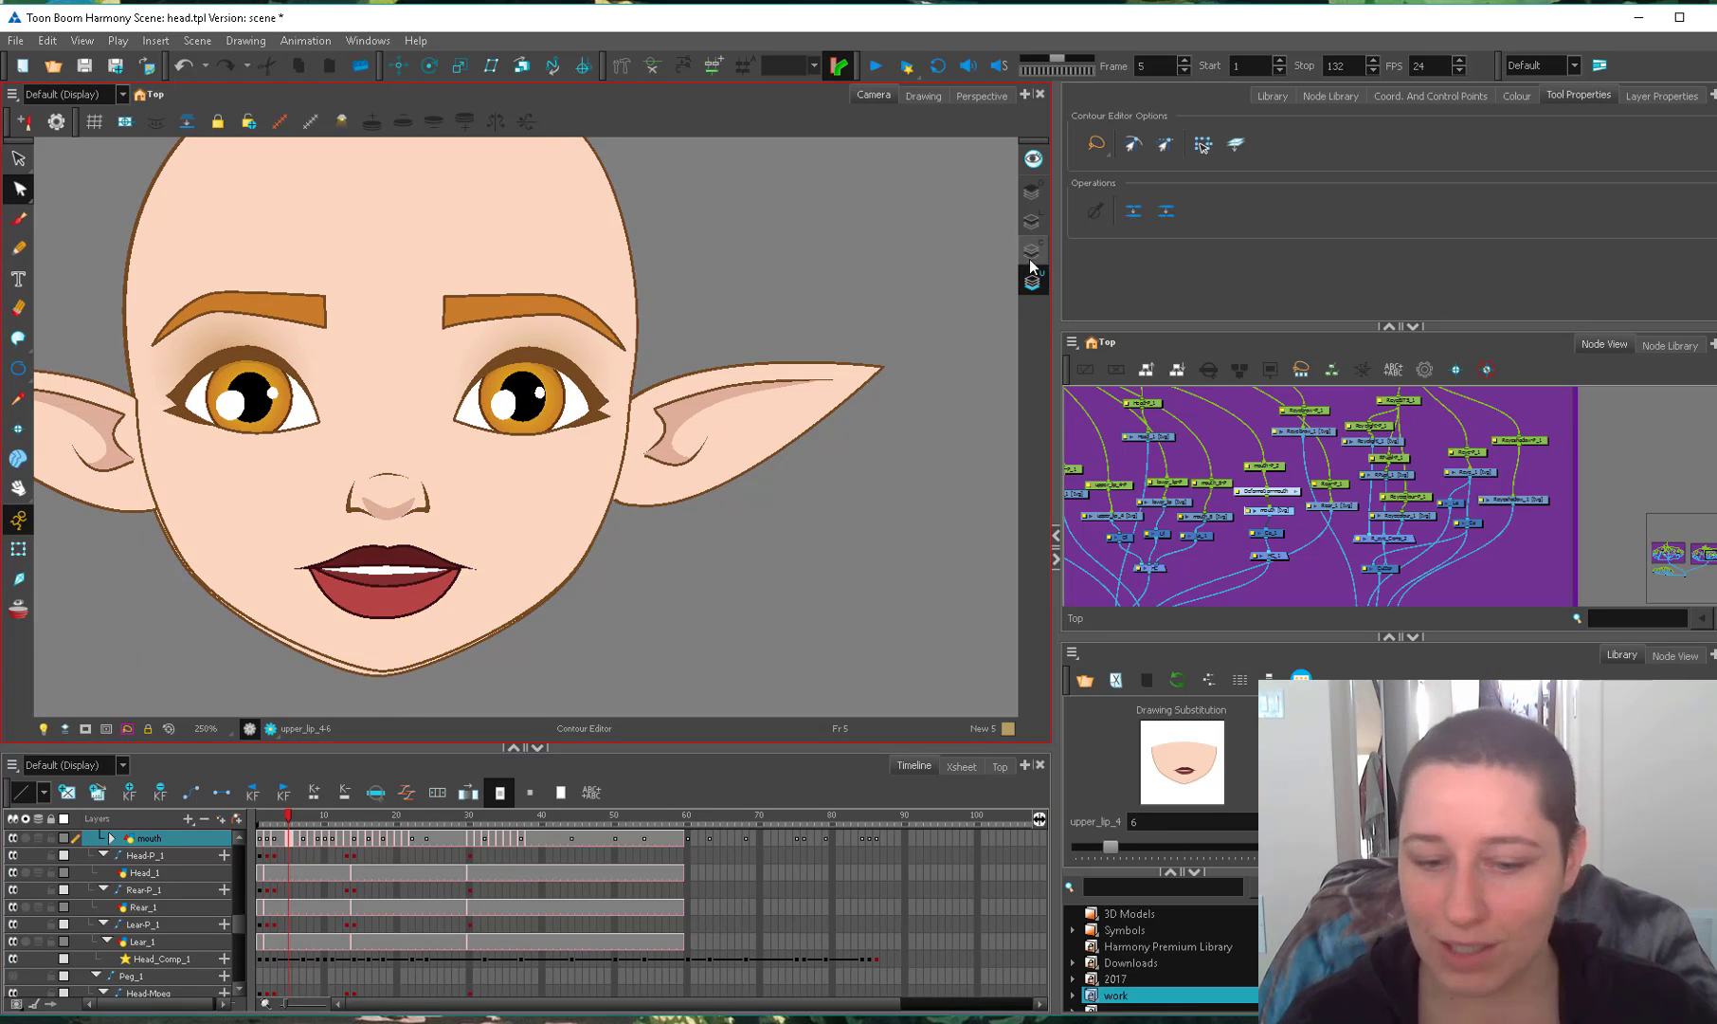
pyautogui.scroll(1, 382, 685)
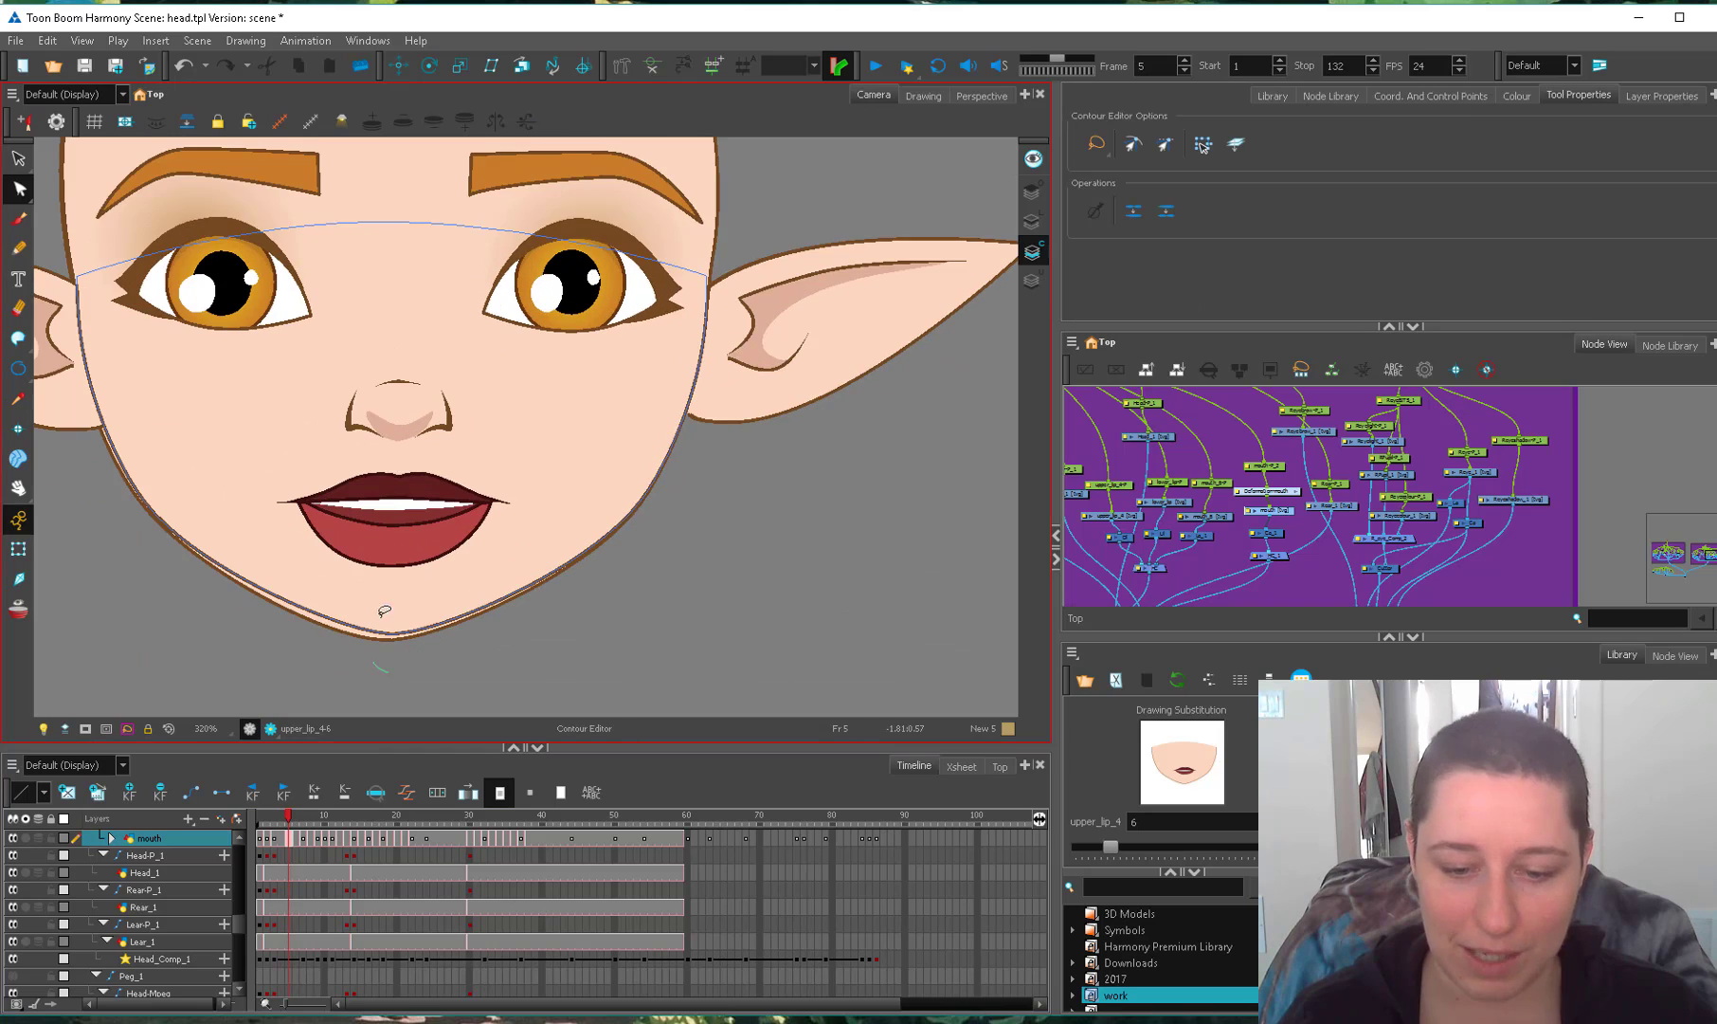
pyautogui.click(365, 649)
pyautogui.moveTo(341, 637); pyautogui.dragTo(332, 639)
pyautogui.moveTo(440, 637); pyautogui.dragTo(444, 639)
pyautogui.click(18, 552)
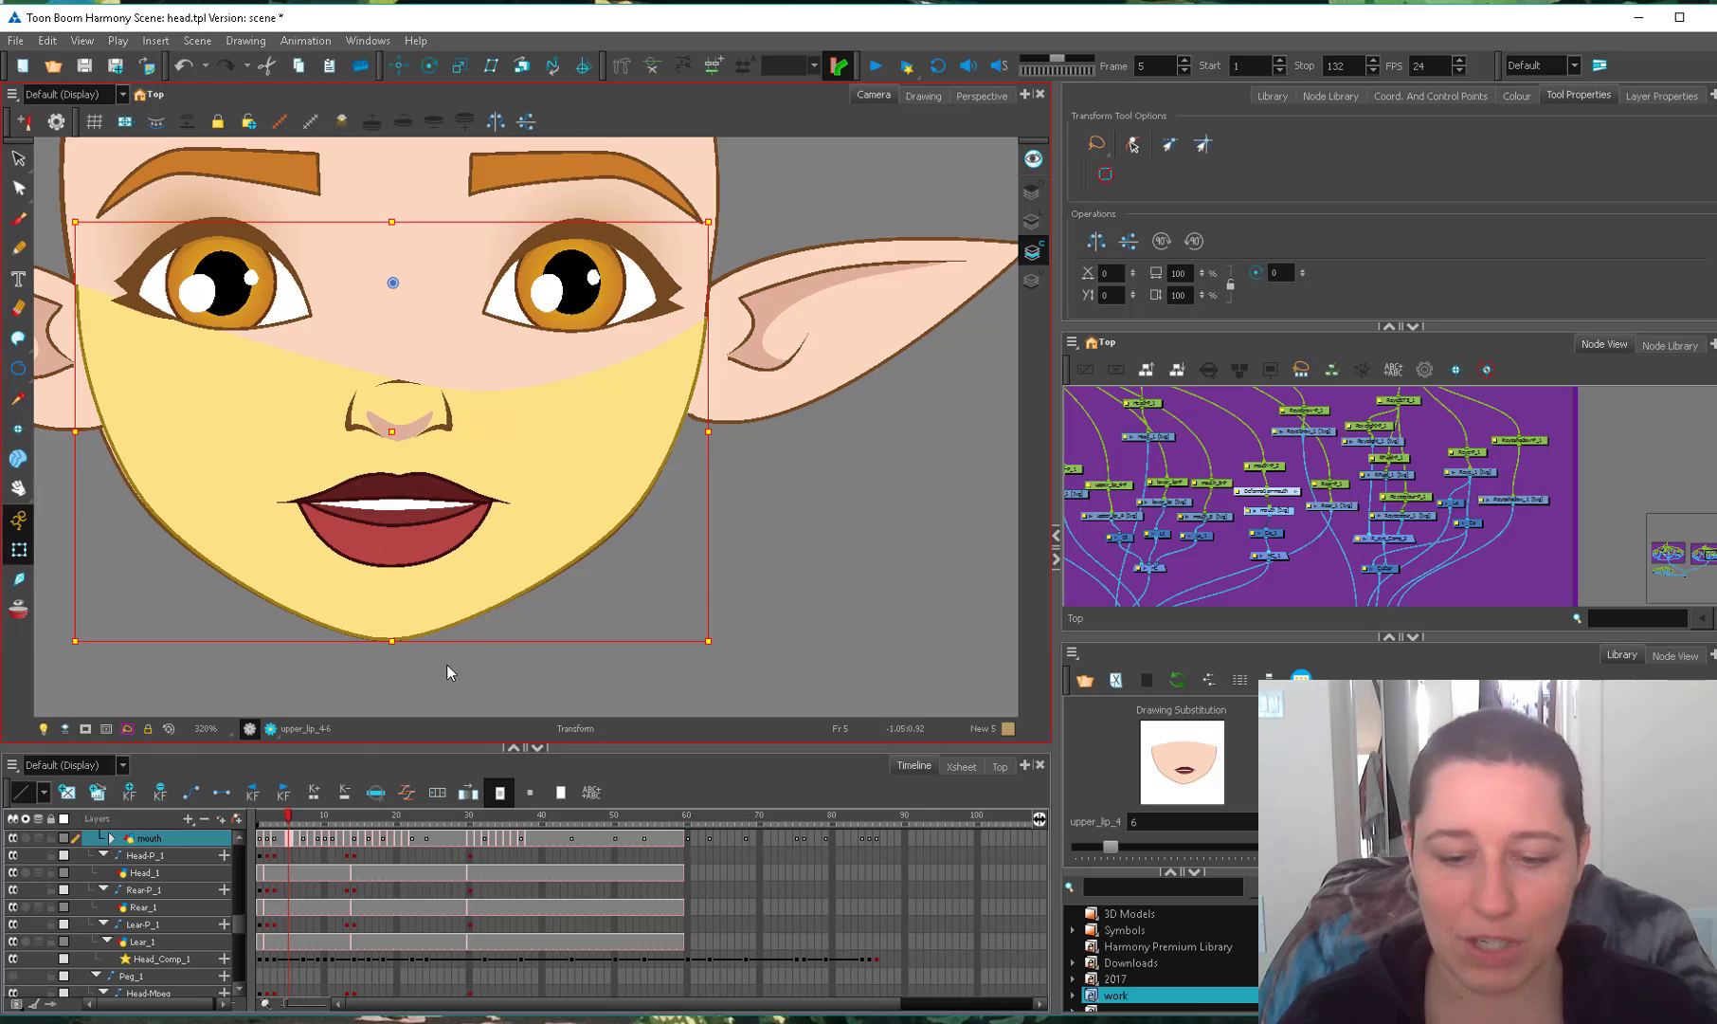
# Compare the mouth drawing's chin between frames 5 and 6, then return to frame 5 and display its deformer controls.
pyautogui.click(296, 843)
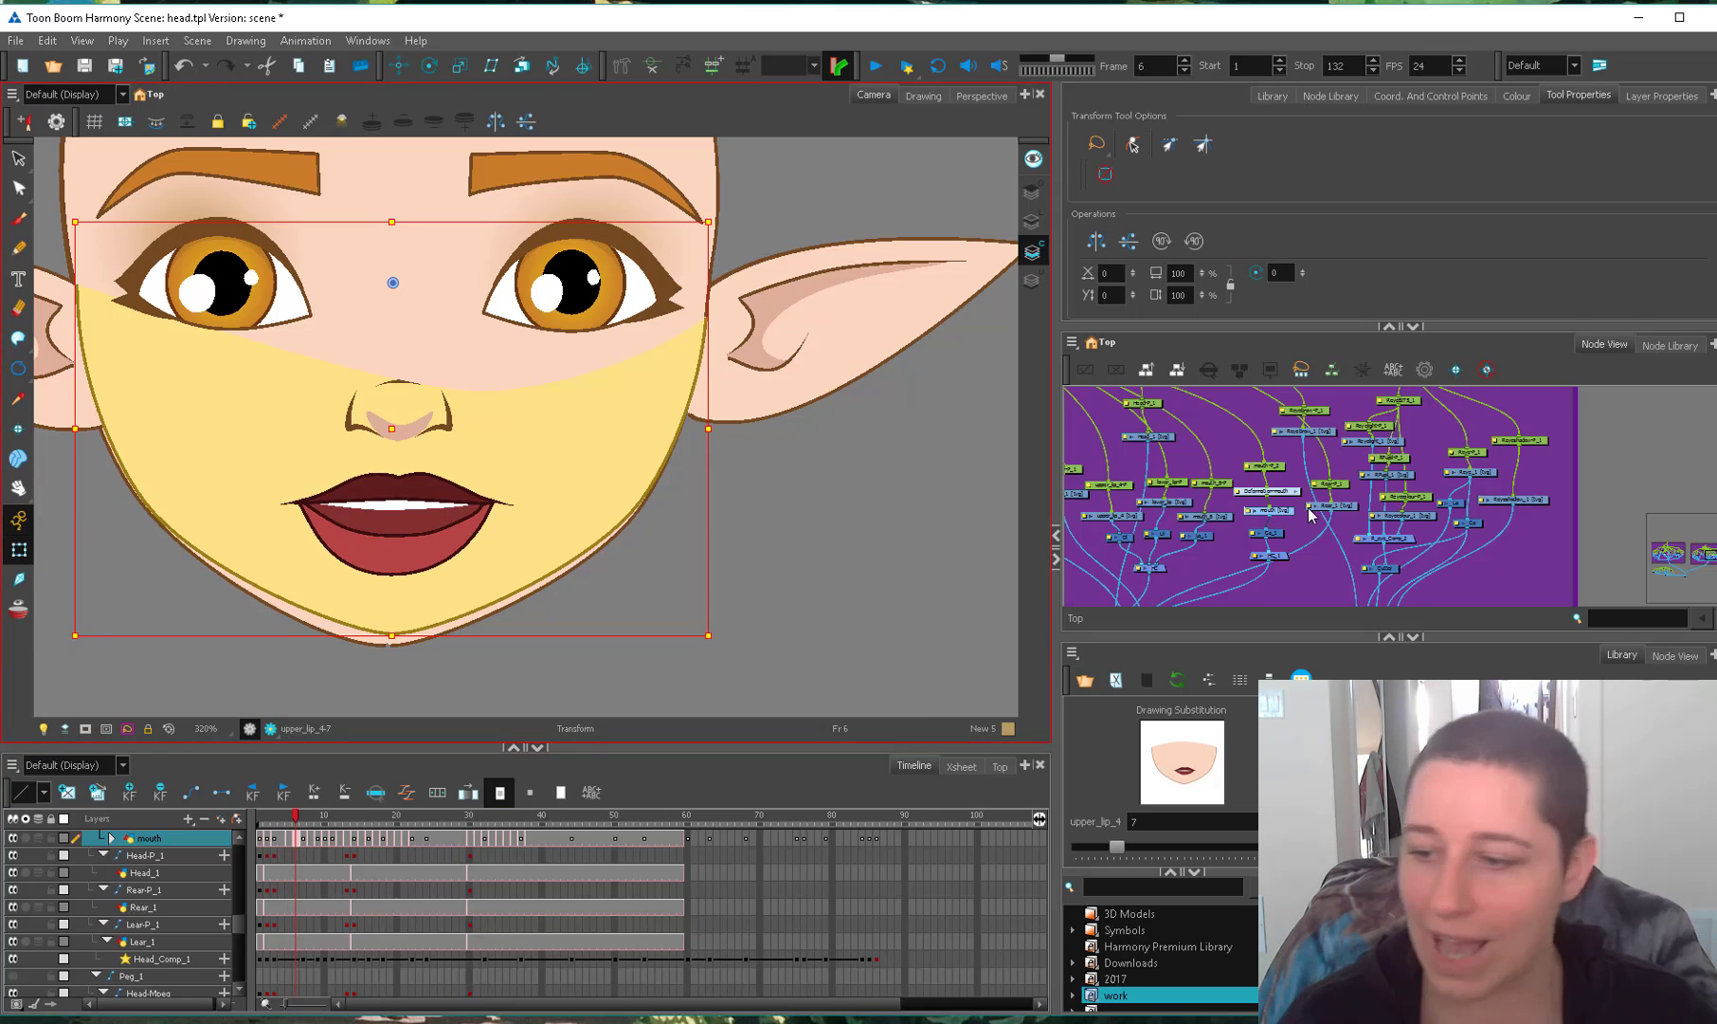
pyautogui.click(290, 843)
pyautogui.click(652, 67)
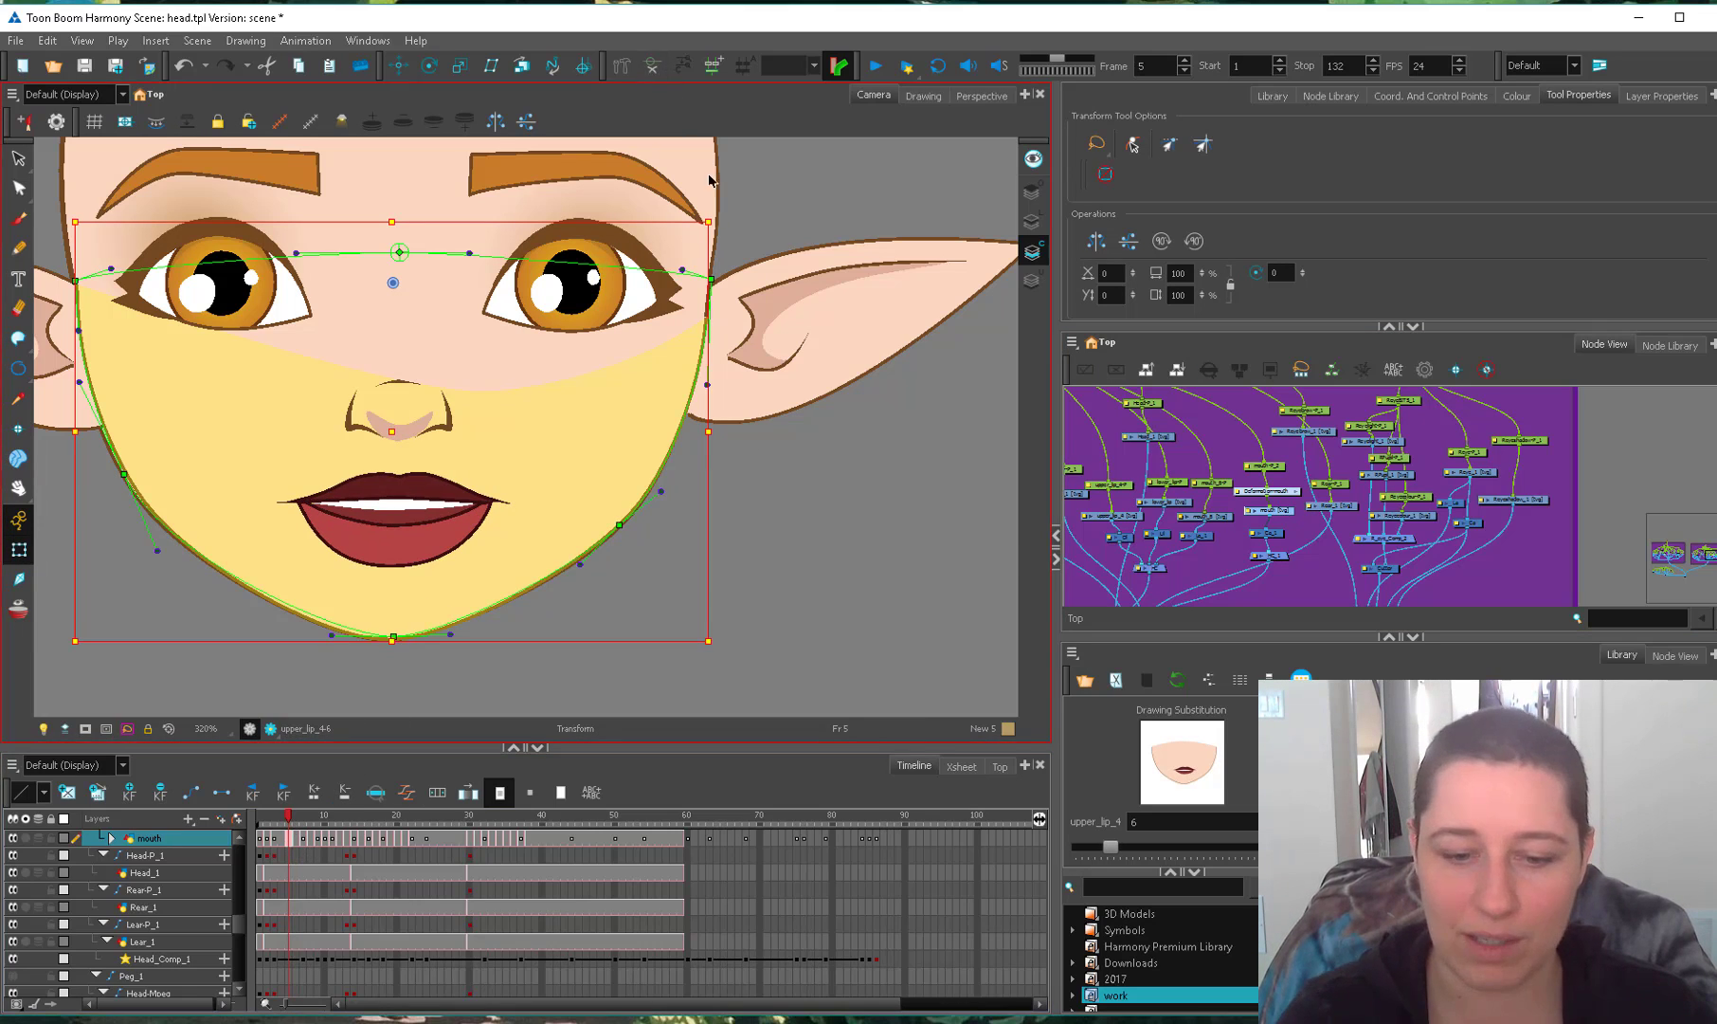
# Try to nudge the deformer's chin control point at frame 5 to fit the head outline, and undo the move.
pyautogui.press('2')
pyautogui.press('2')
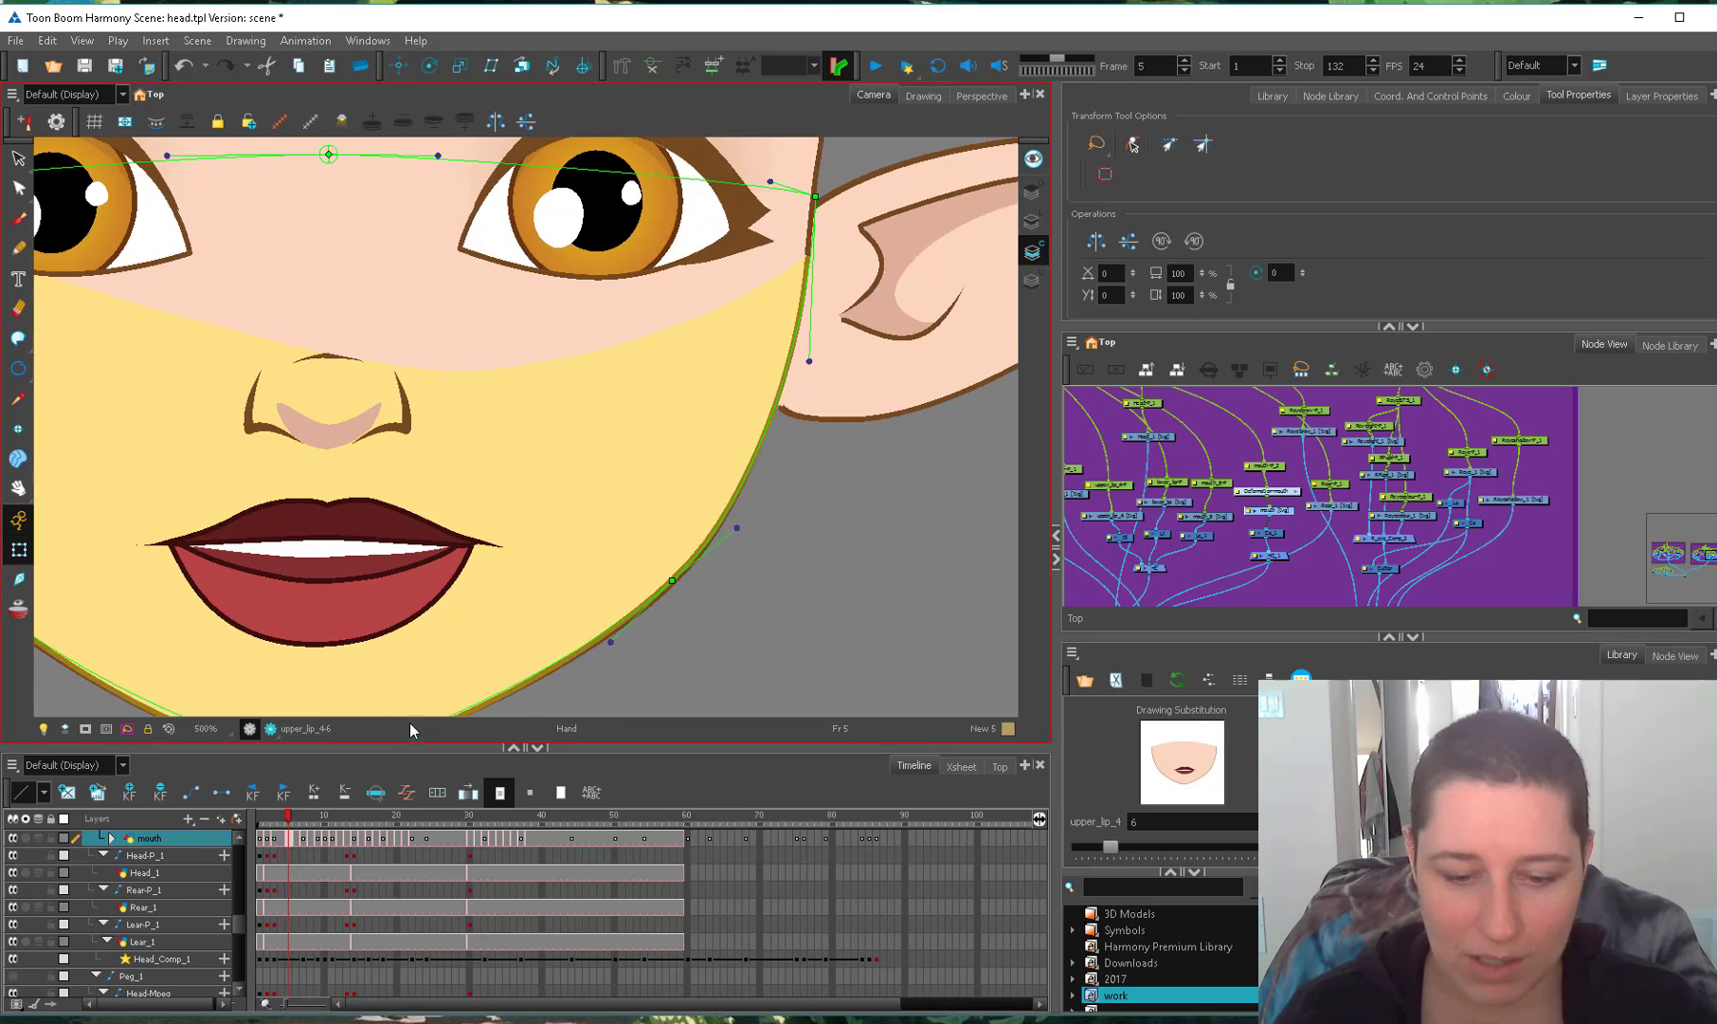
pyautogui.scroll(3, 413, 642)
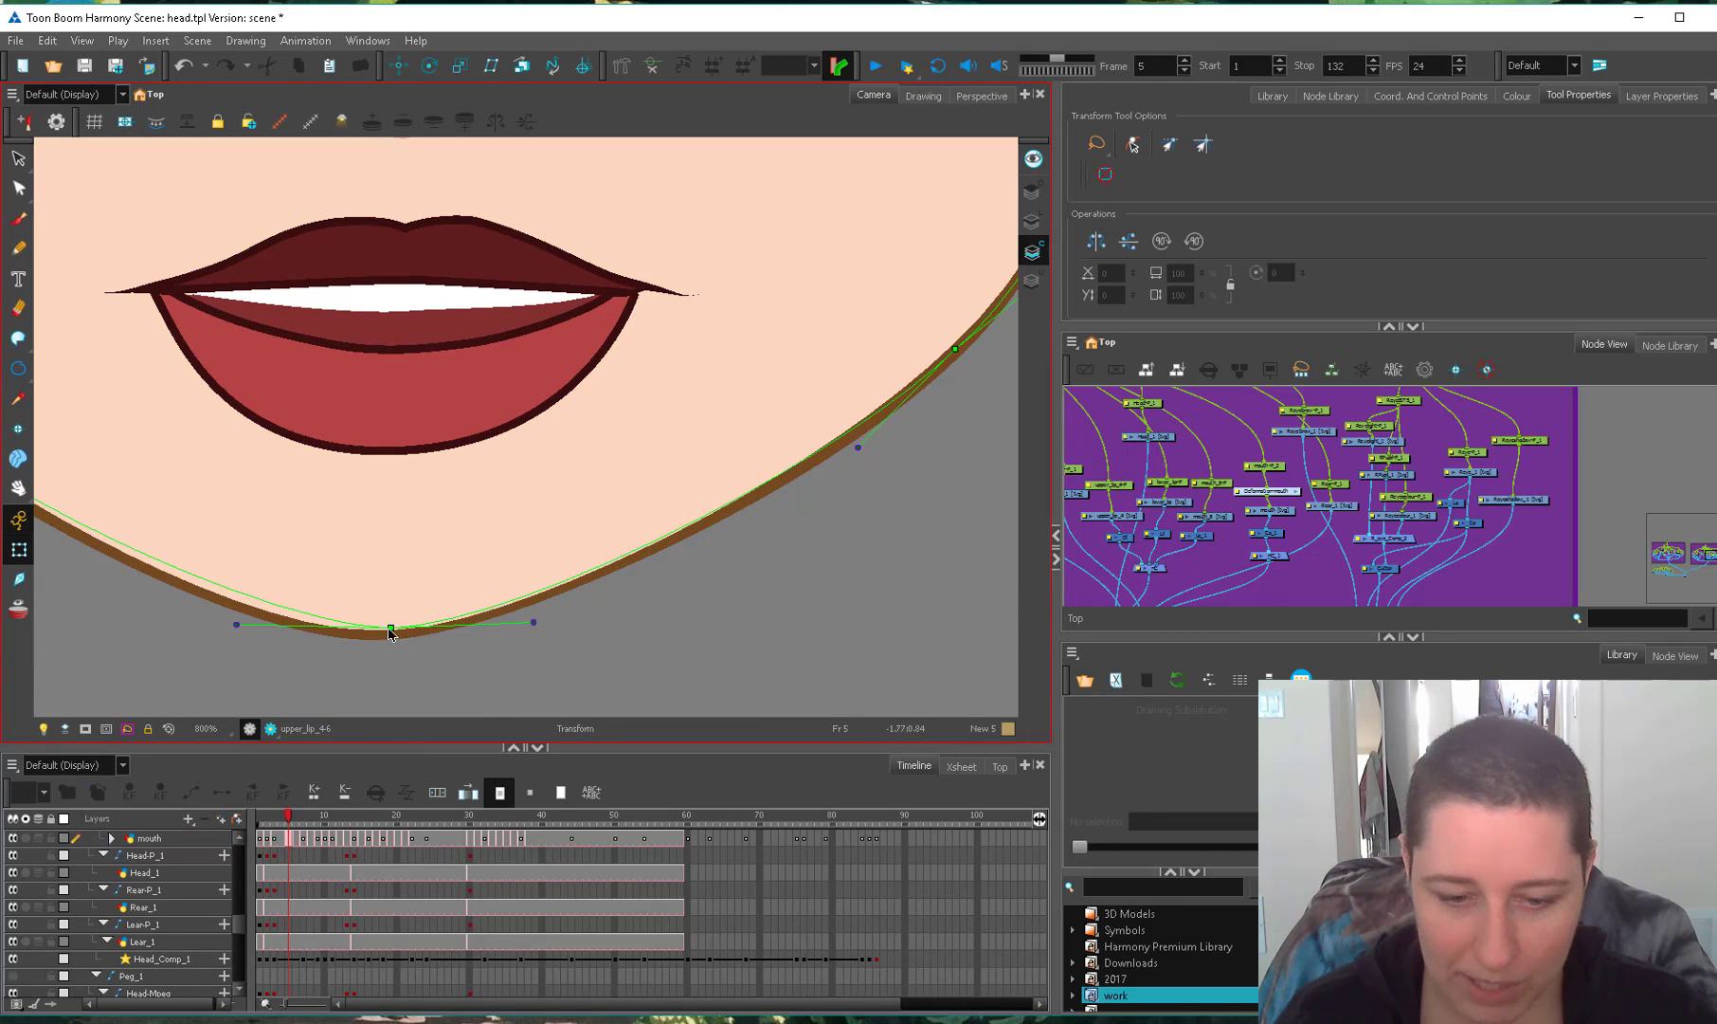
pyautogui.moveTo(390, 629)
pyautogui.mouseDown()
pyautogui.moveTo(388, 663)
pyautogui.moveTo(387, 634)
pyautogui.mouseUp()
pyautogui.hotkey('ctrl', 'z')
pyautogui.press('1')
pyautogui.press('1')
pyautogui.press('1')
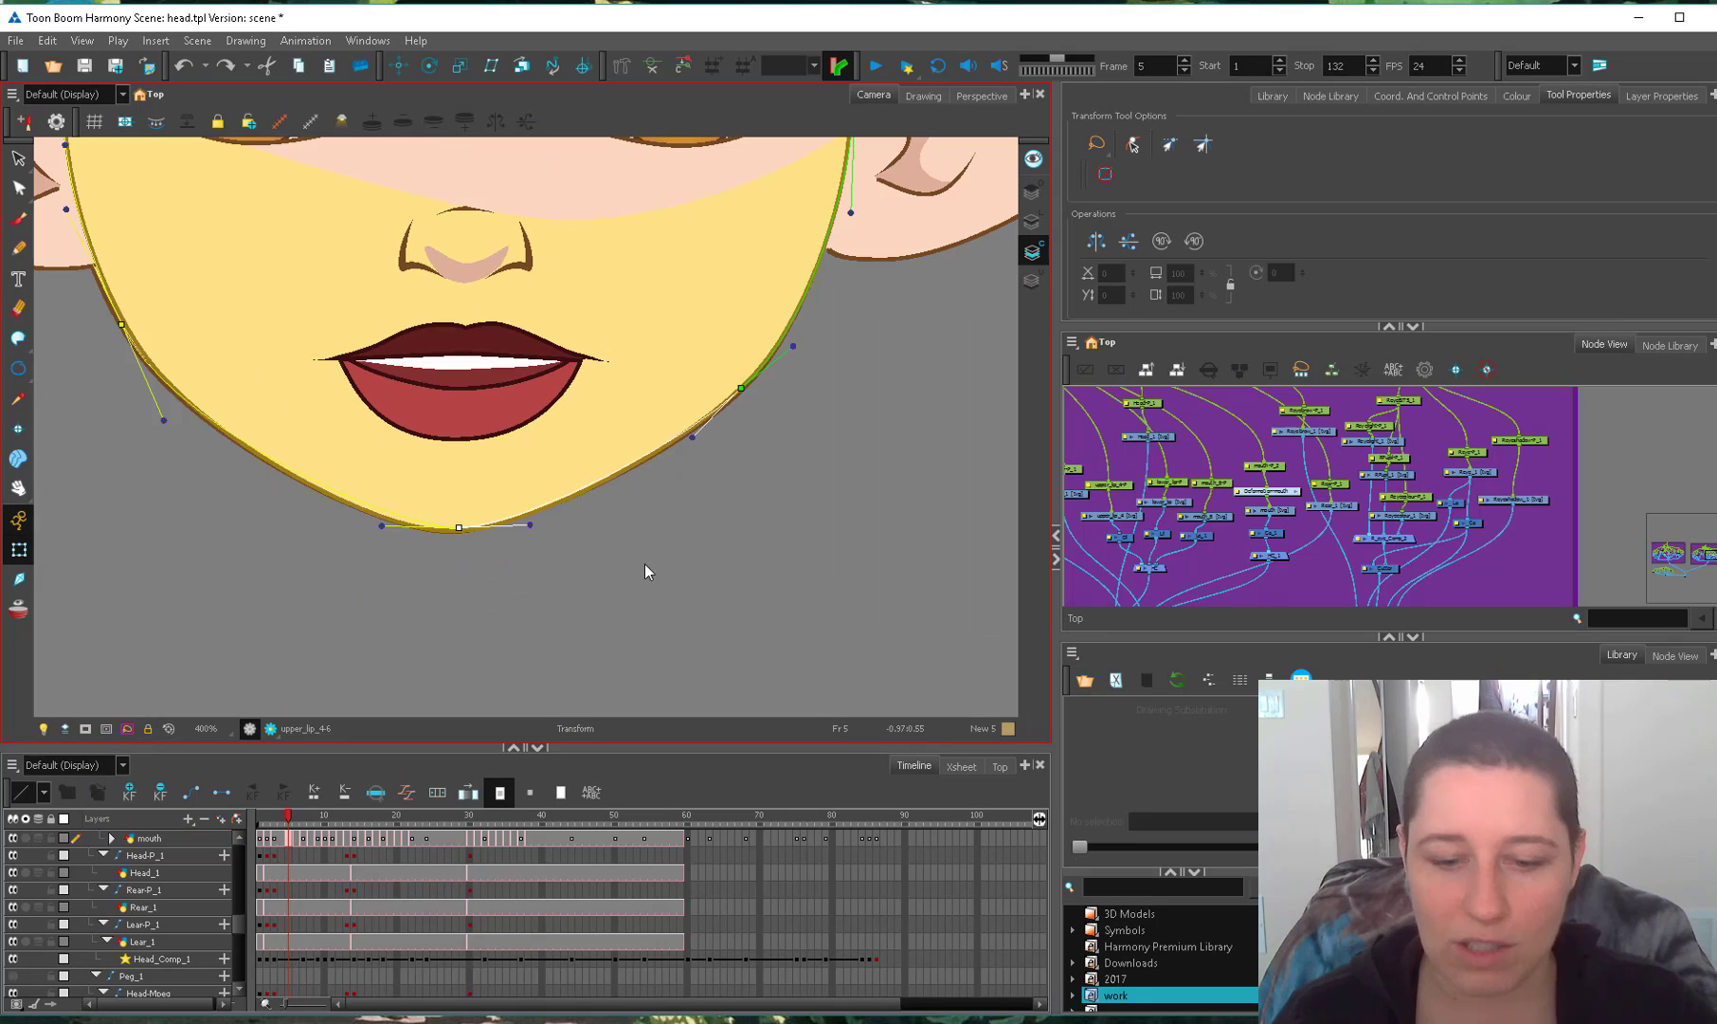
# Reshape the chin contour of the frame 6 mouth drawing with the Contour Editor so it reaches the head outline.
pyautogui.click(297, 826)
pyautogui.scroll(-2, 520, 593)
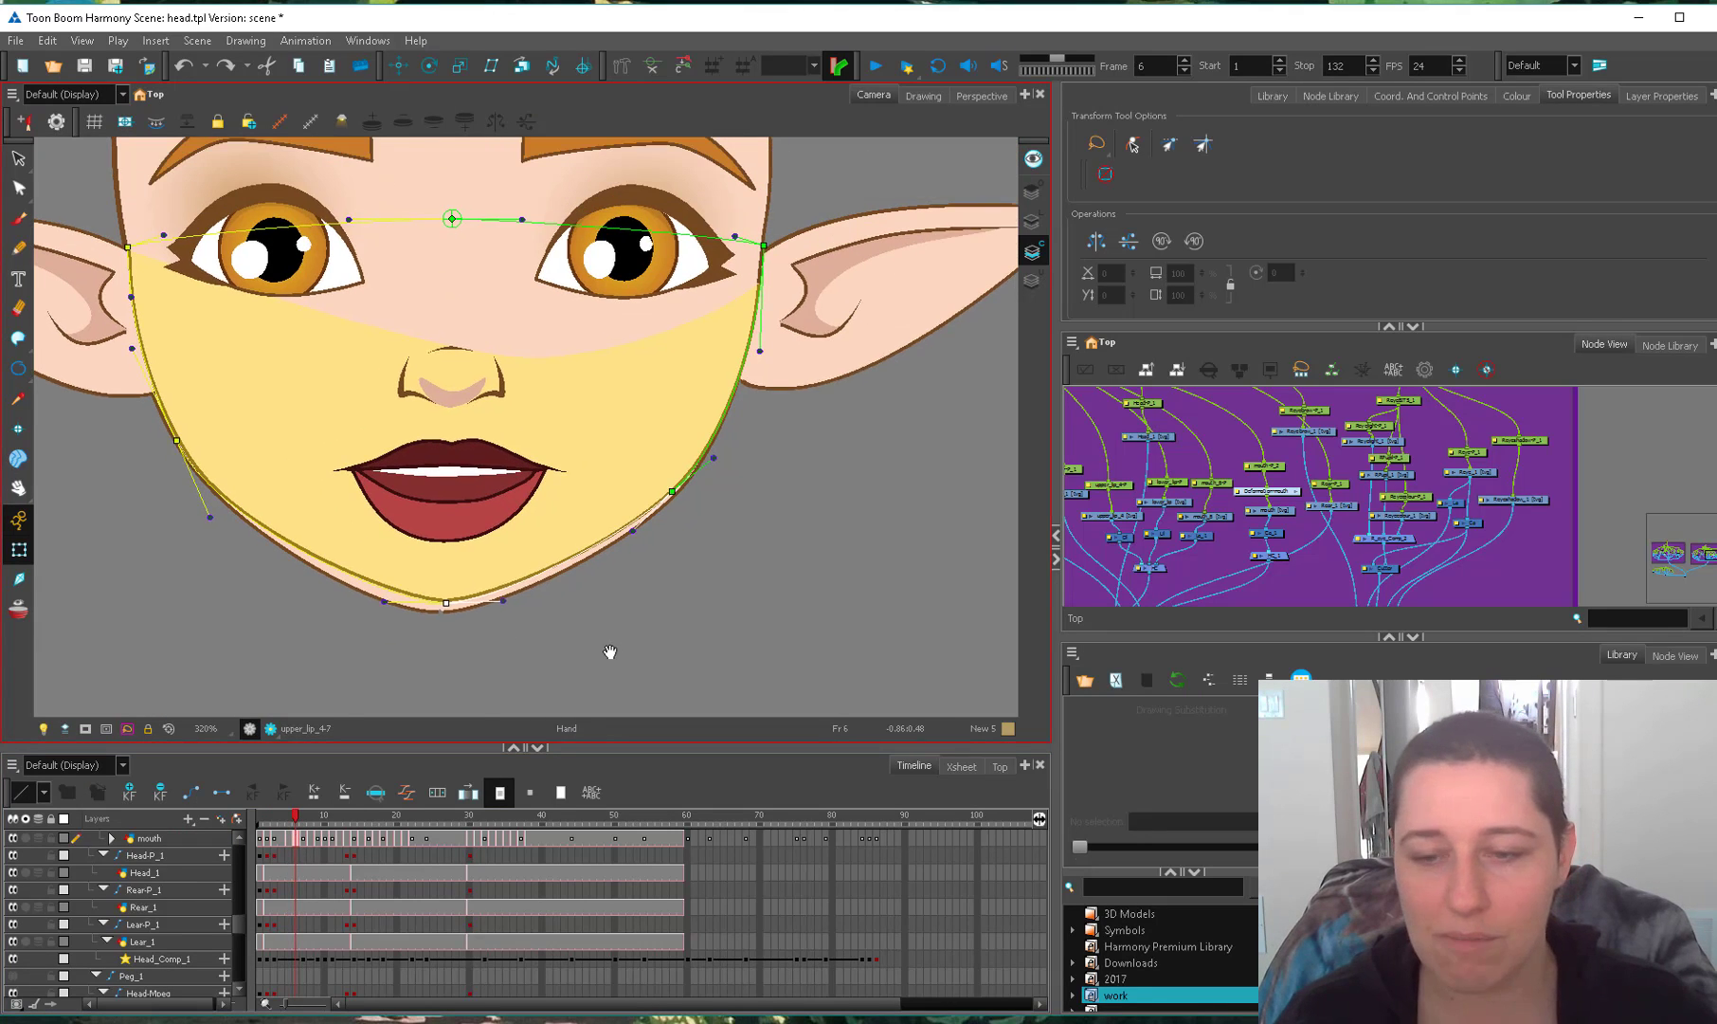
pyautogui.click(1288, 510)
pyautogui.hotkey('alt', 'q')
pyautogui.press('2')
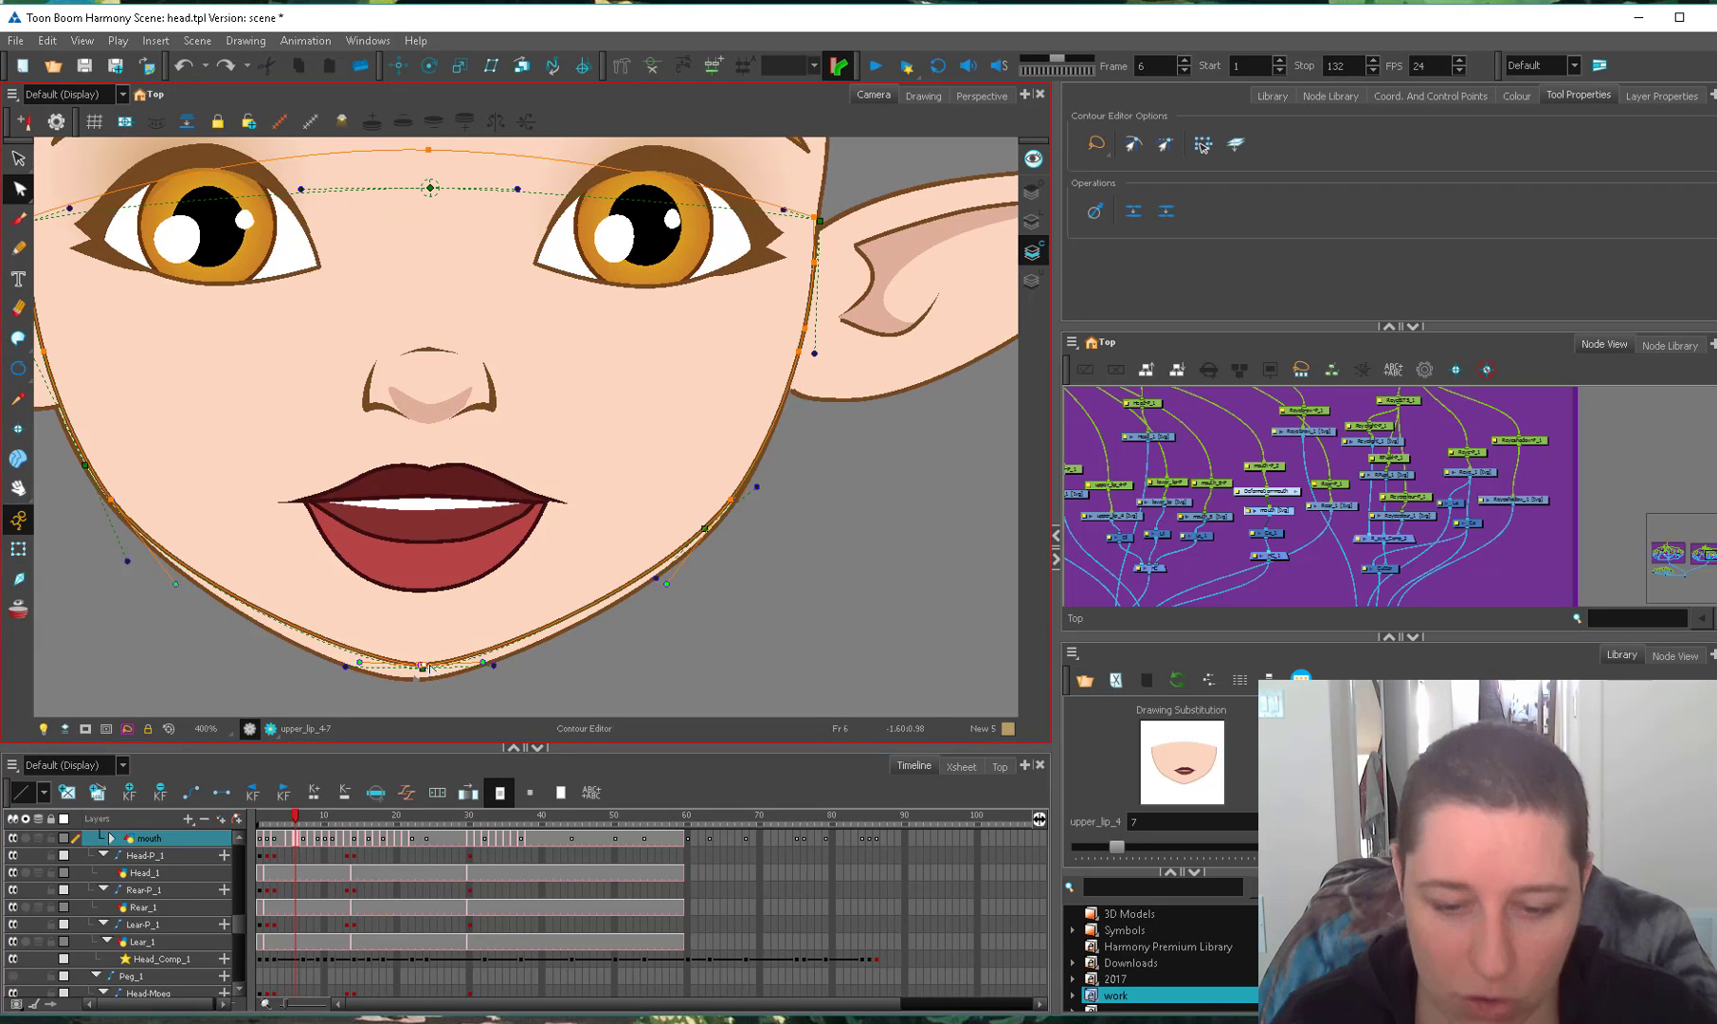
pyautogui.moveTo(421, 667); pyautogui.dragTo(521, 670)
pyautogui.moveTo(667, 584); pyautogui.dragTo(664, 588)
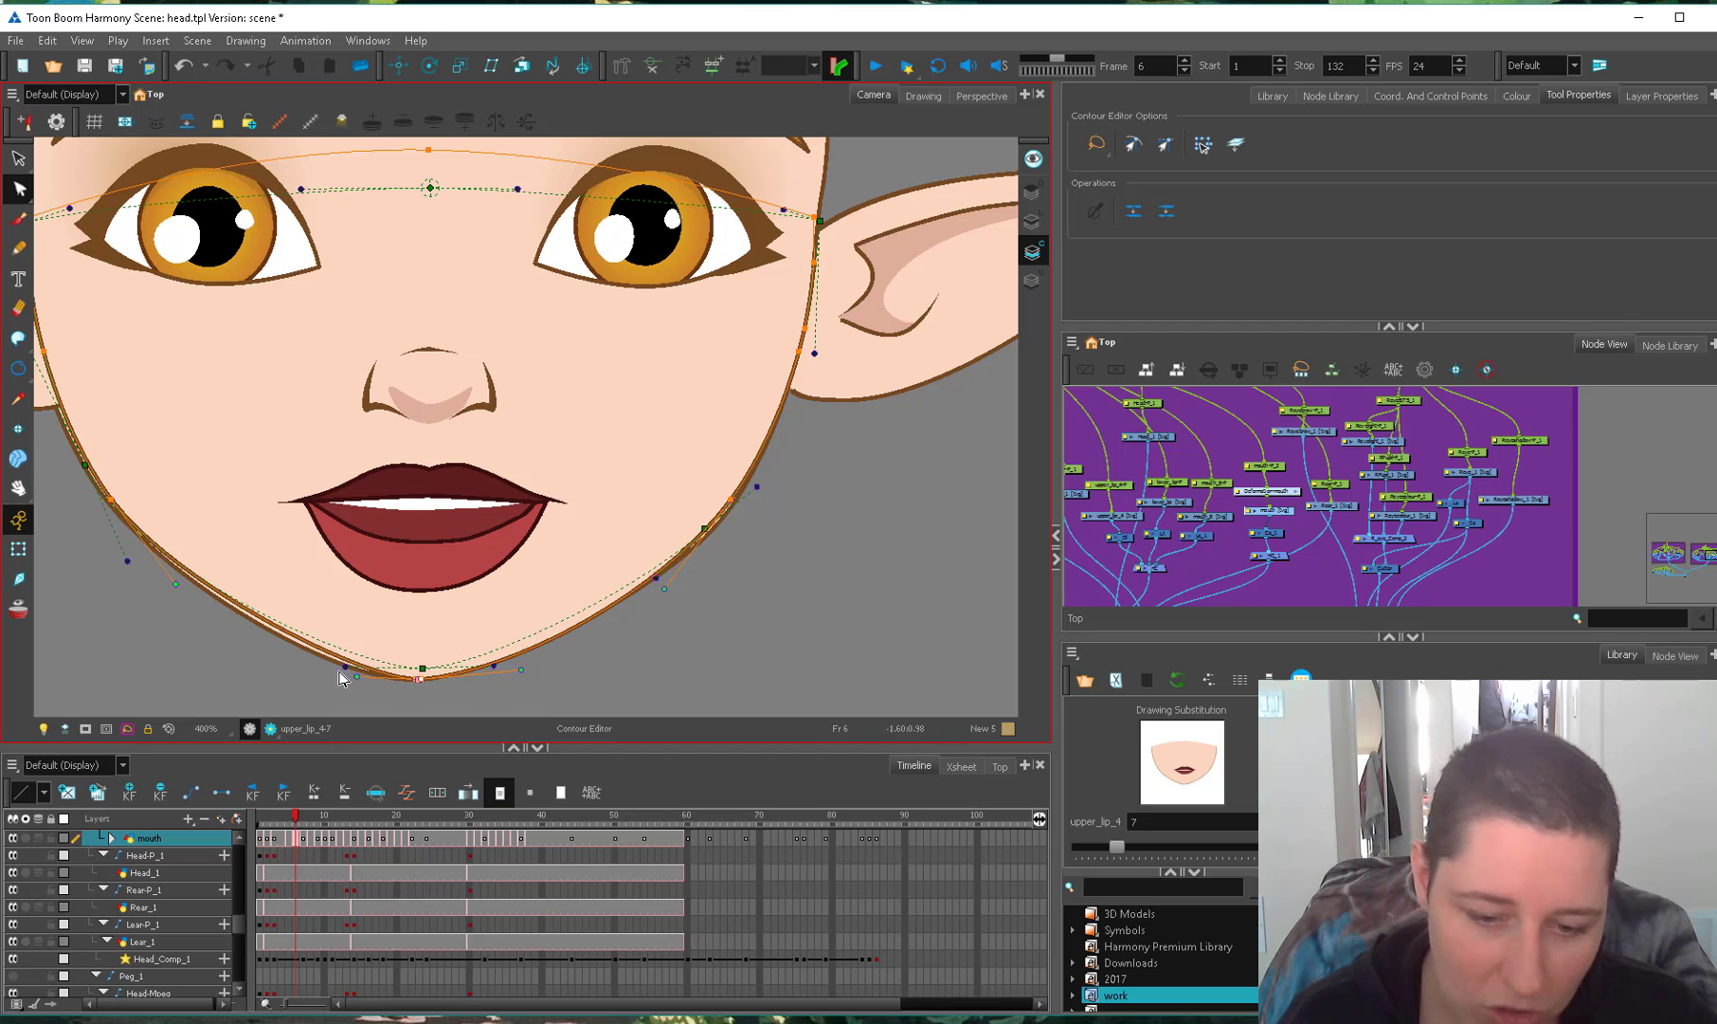
pyautogui.moveTo(339, 671); pyautogui.dragTo(333, 683)
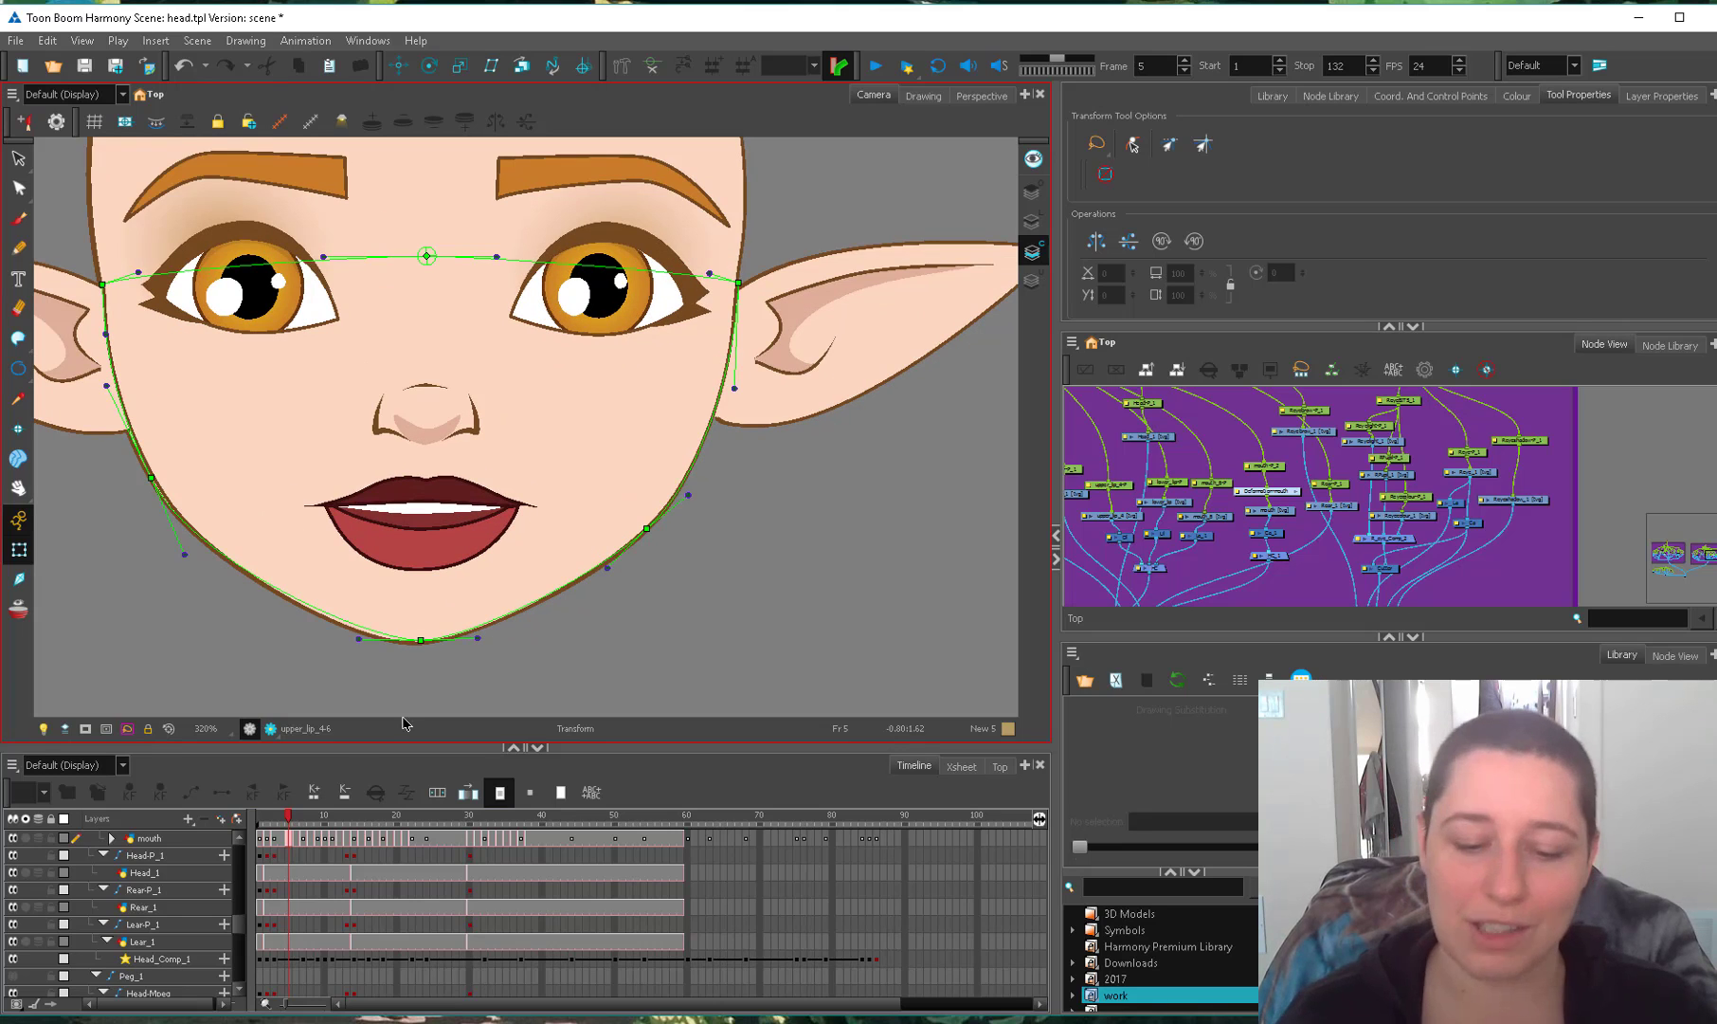
# At frame 17, lower the mouth drawing's chin and adjust its jaw curve with the Contour Editor to follow the turned head's outline.
pyautogui.moveTo(327, 817); pyautogui.dragTo(376, 821)
pyautogui.press('space')
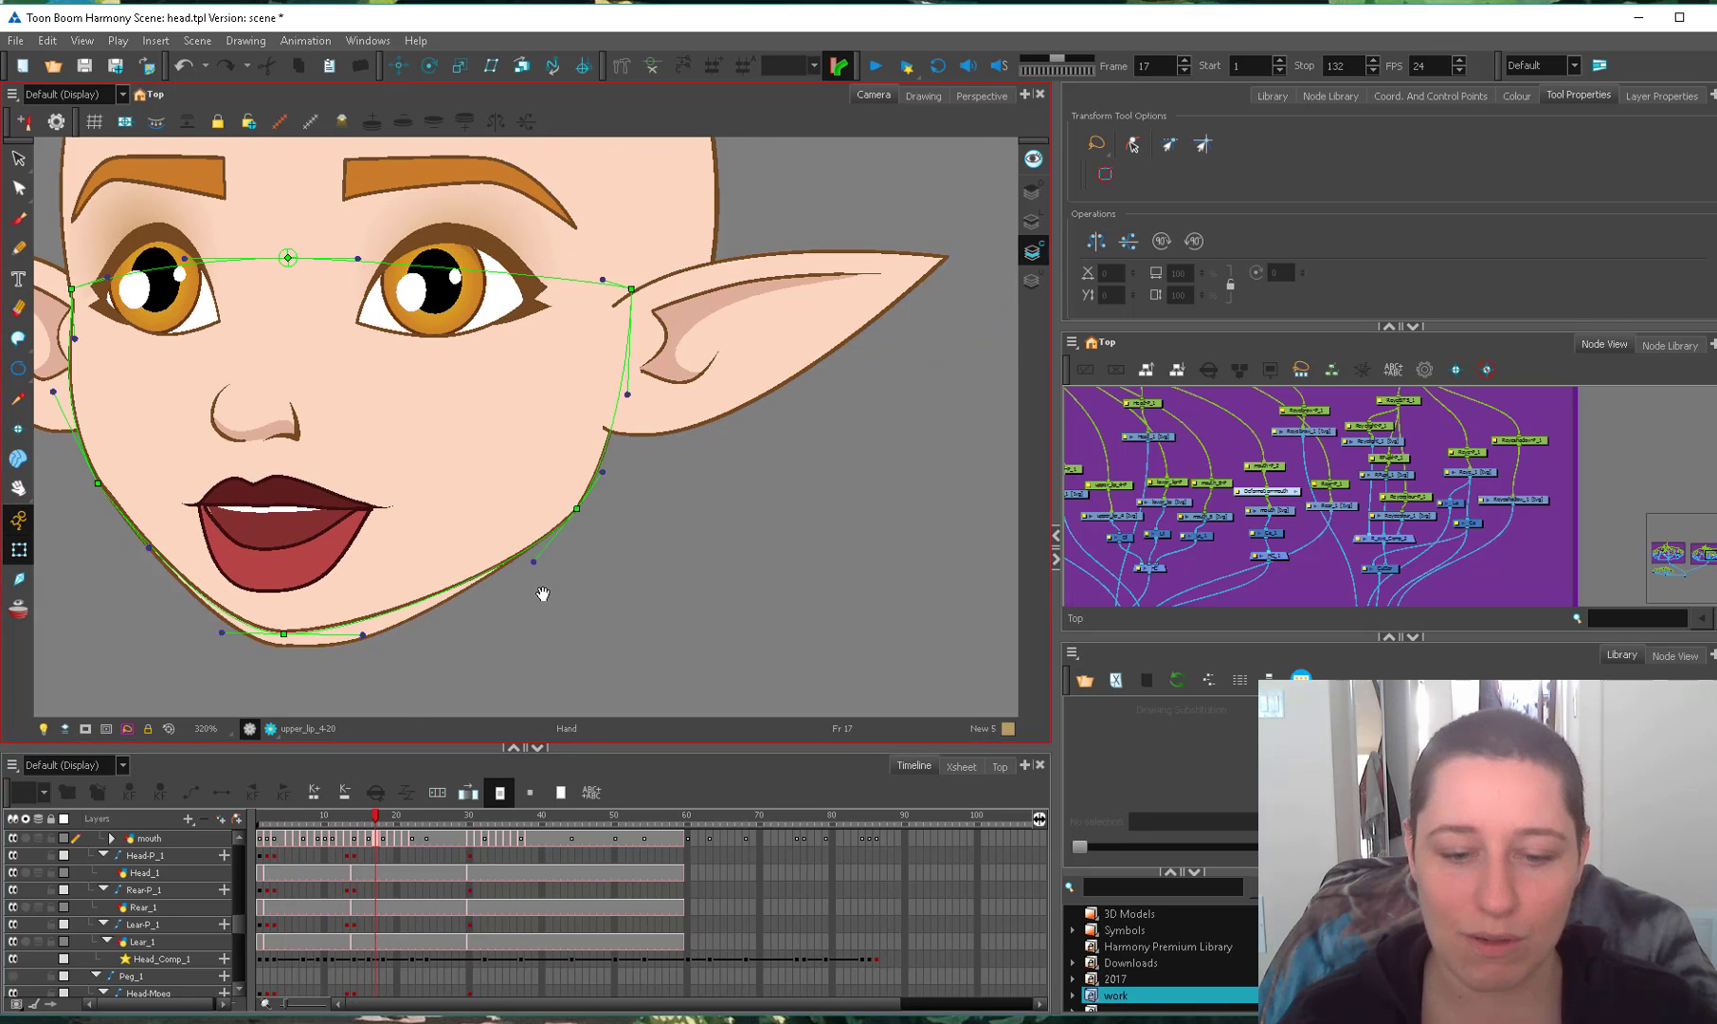
pyautogui.moveTo(543, 593); pyautogui.dragTo(719, 558)
pyautogui.press('2')
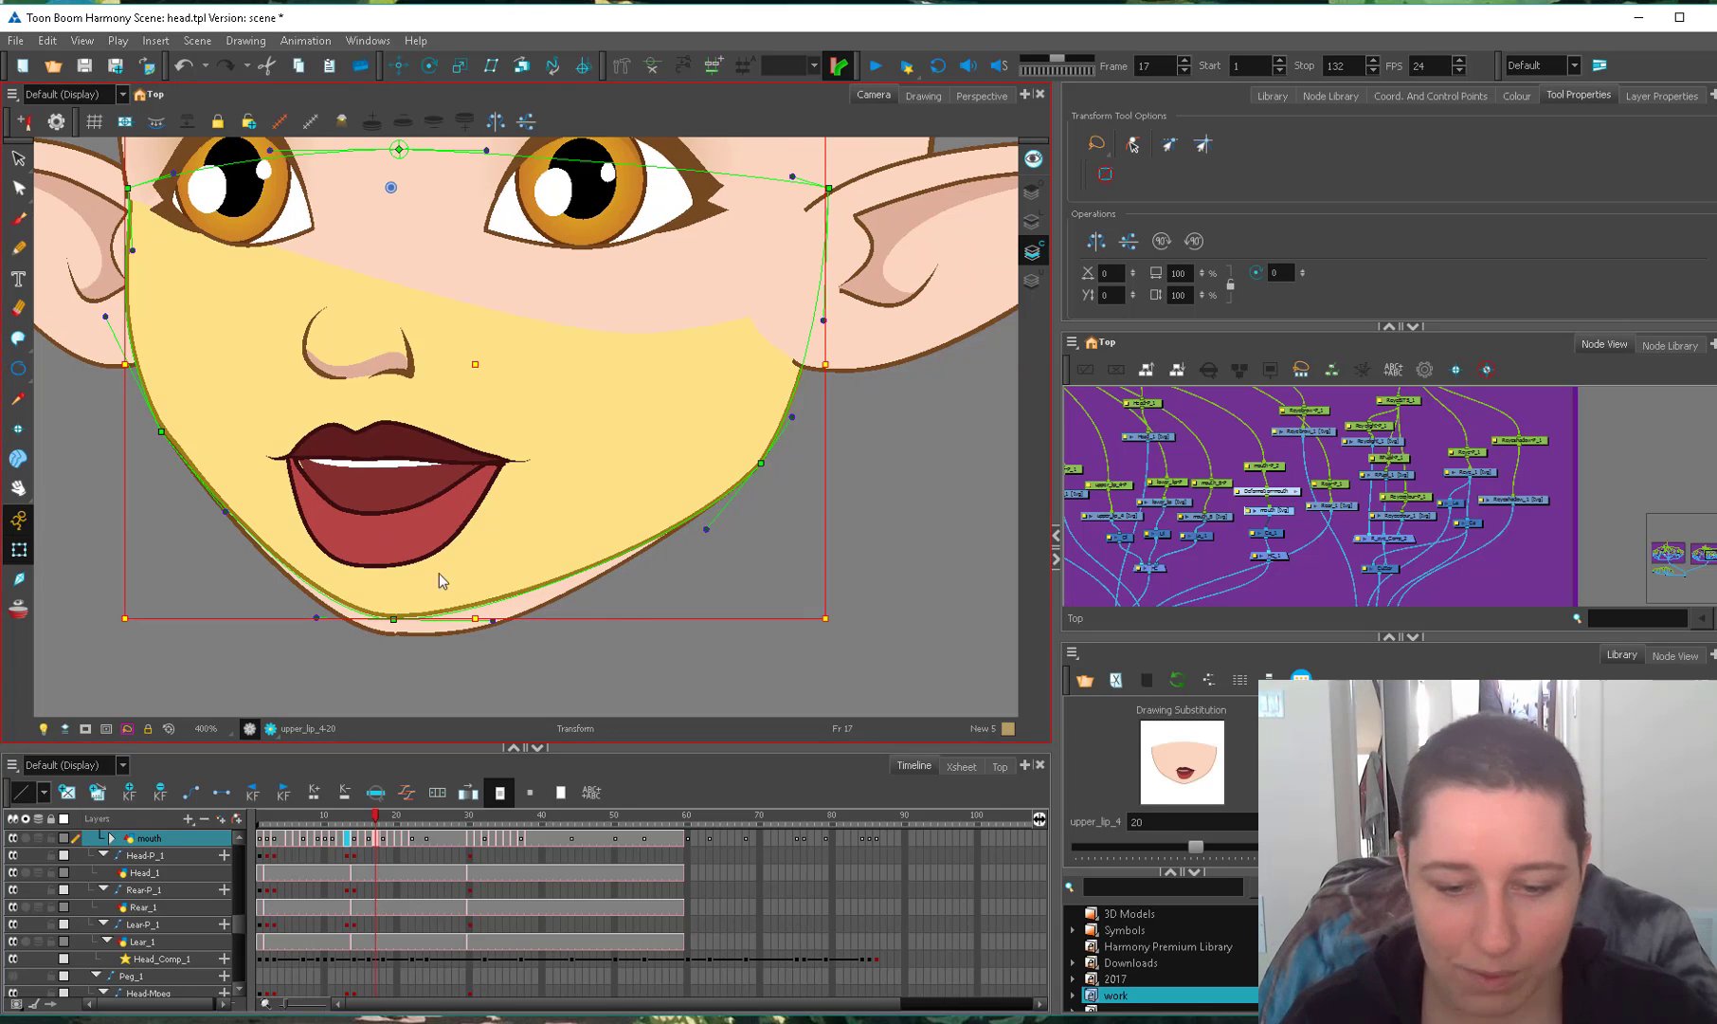
pyautogui.hotkey('alt', 'q')
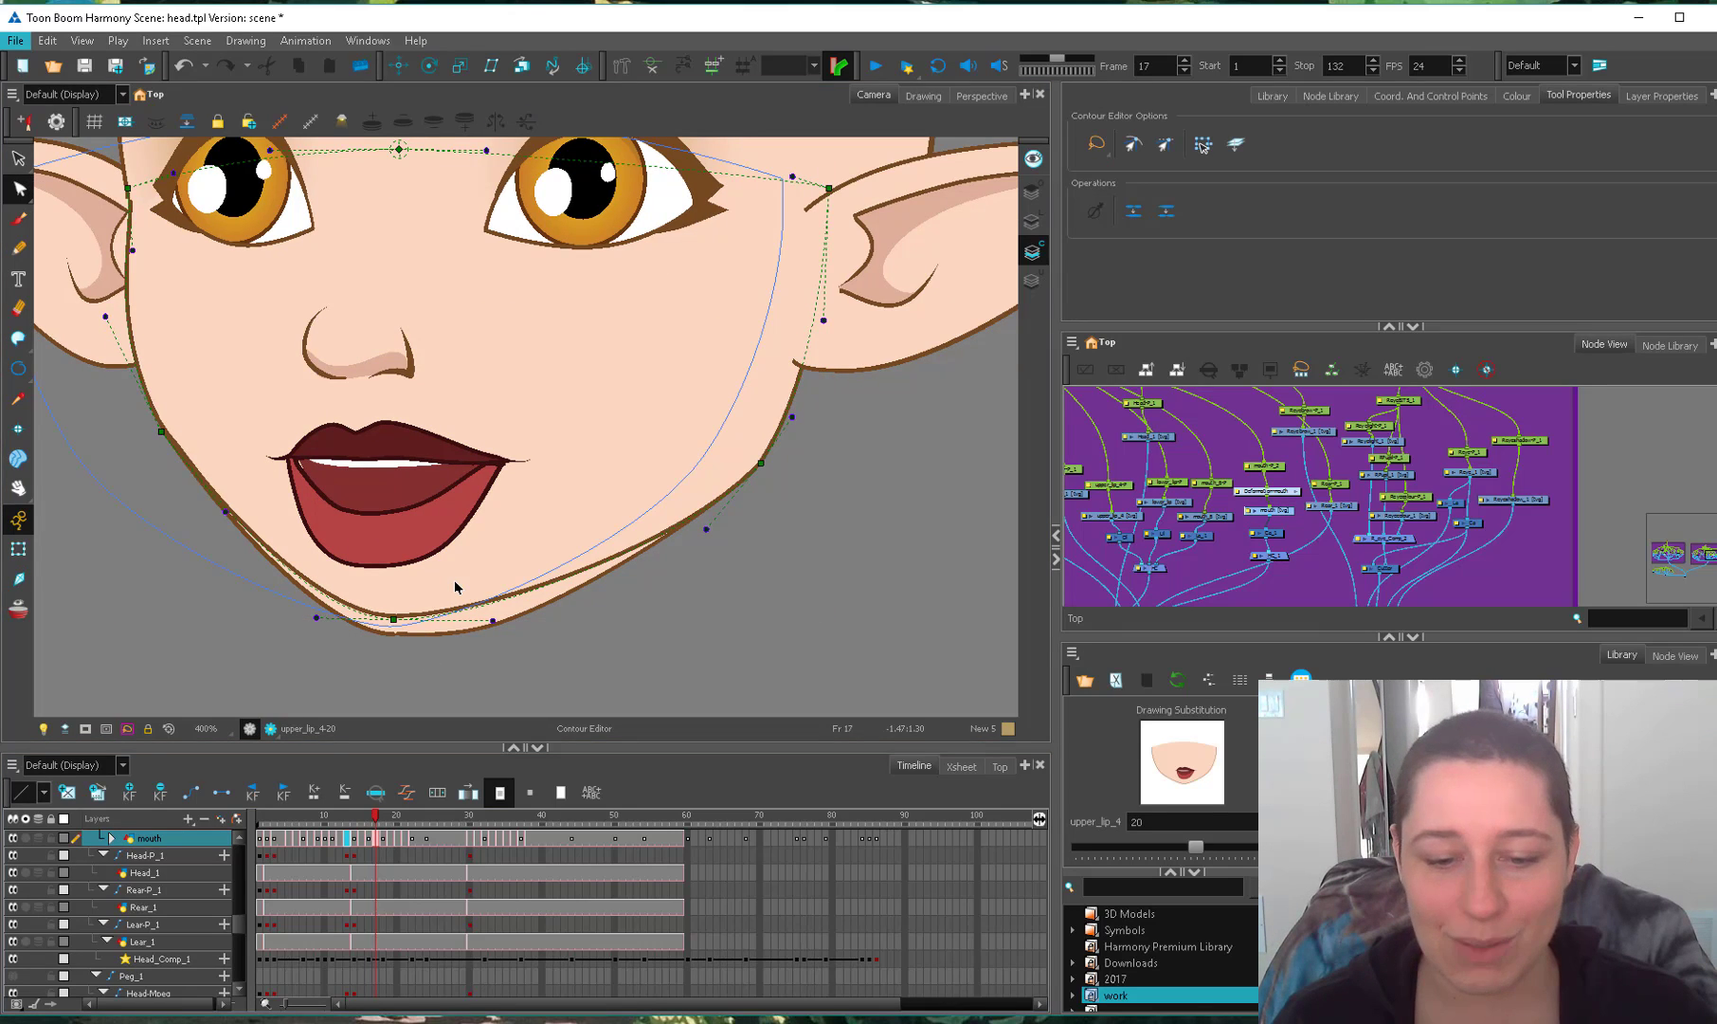
pyautogui.scroll(-1, 377, 580)
pyautogui.click(378, 580)
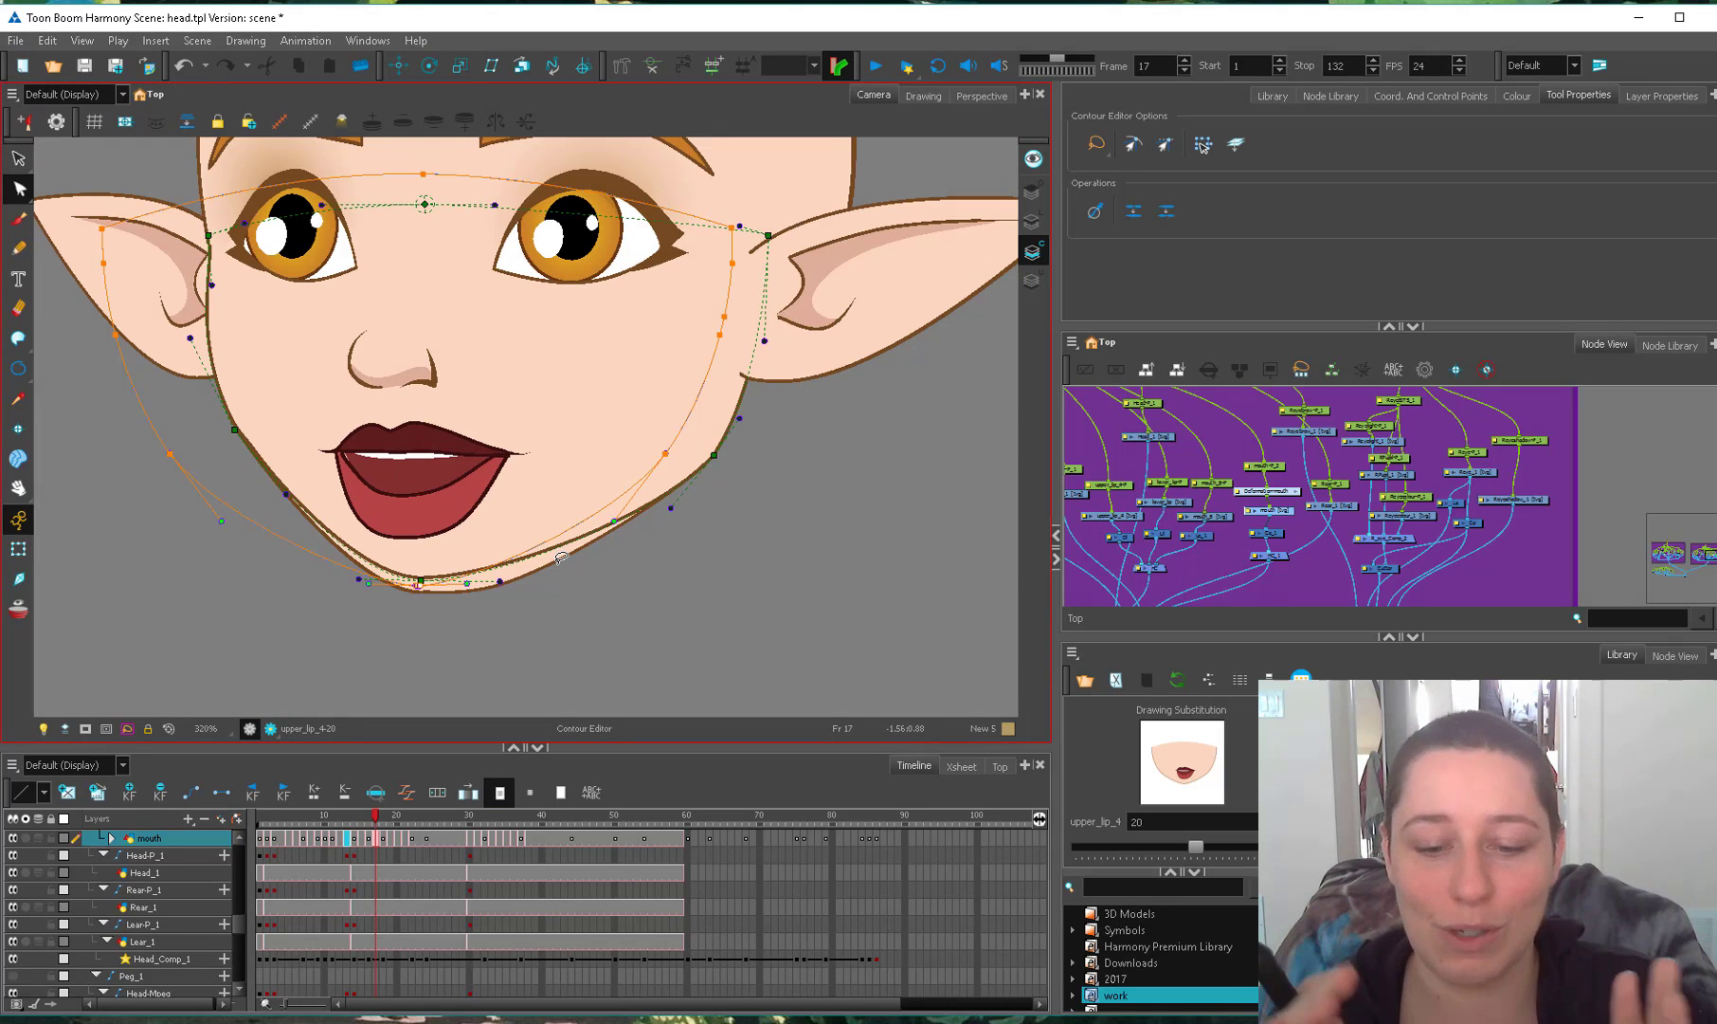
pyautogui.click(456, 590)
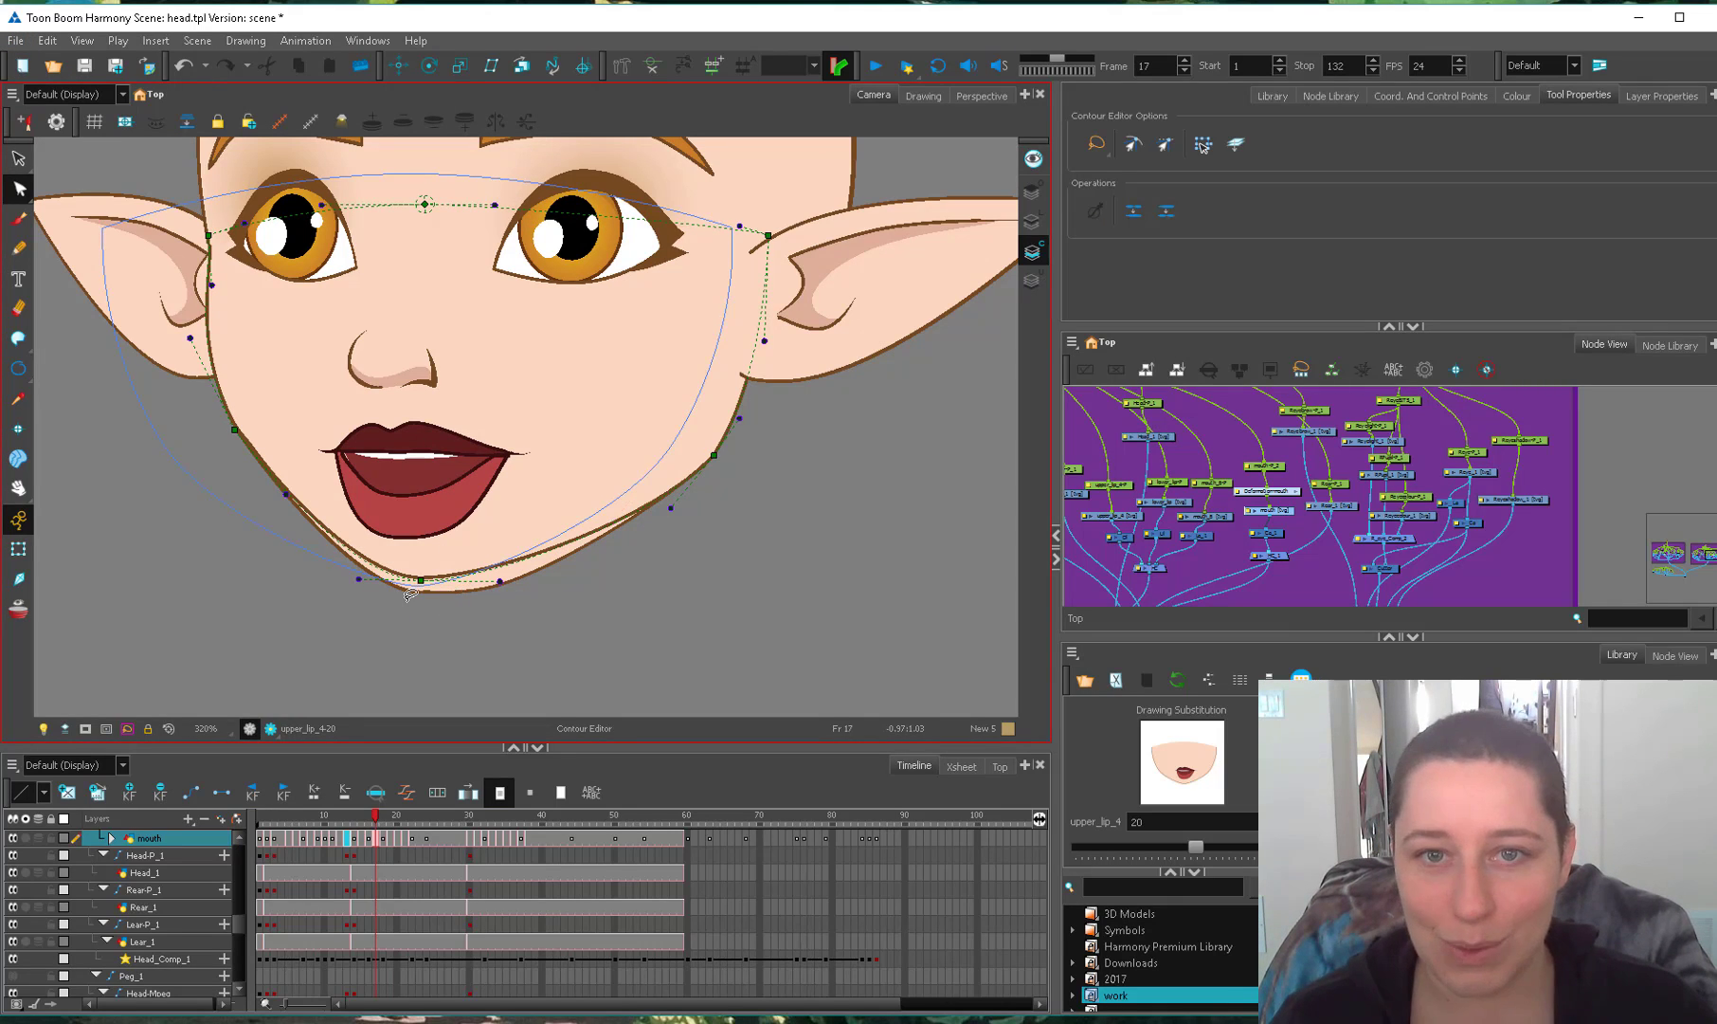
pyautogui.press('2')
pyautogui.click(402, 626)
pyautogui.moveTo(394, 627); pyautogui.dragTo(461, 649)
pyautogui.click(393, 641)
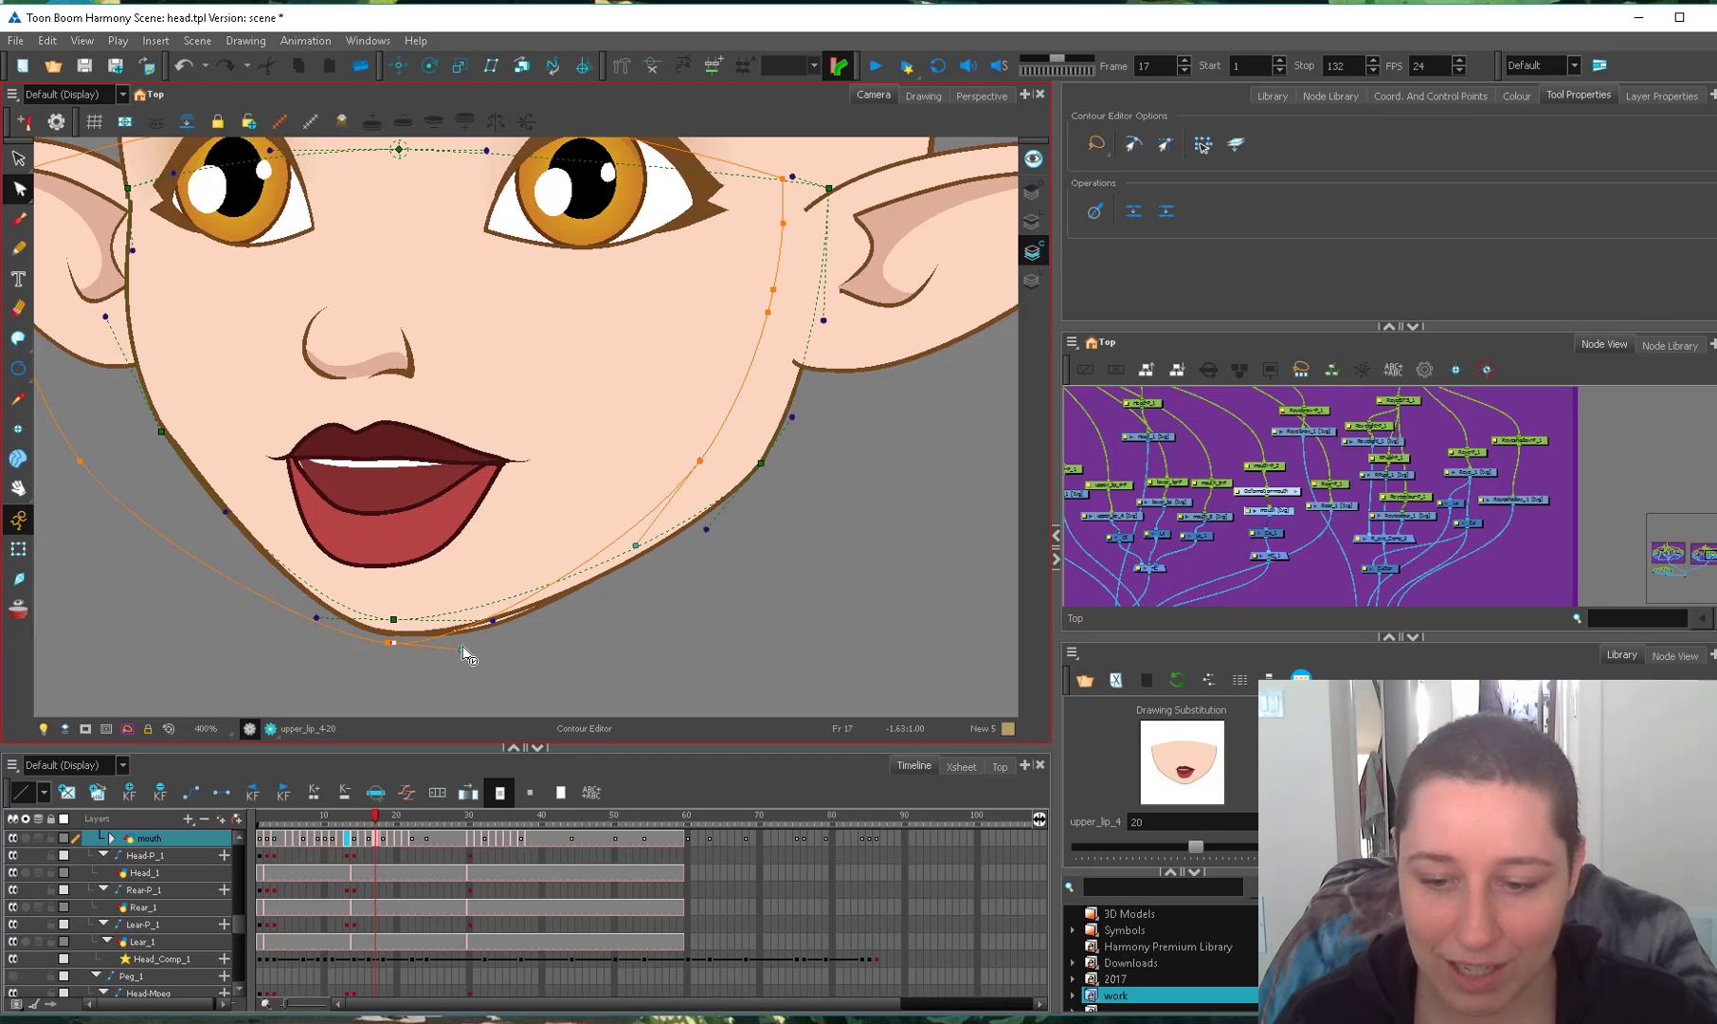
pyautogui.moveTo(639, 542); pyautogui.dragTo(570, 597)
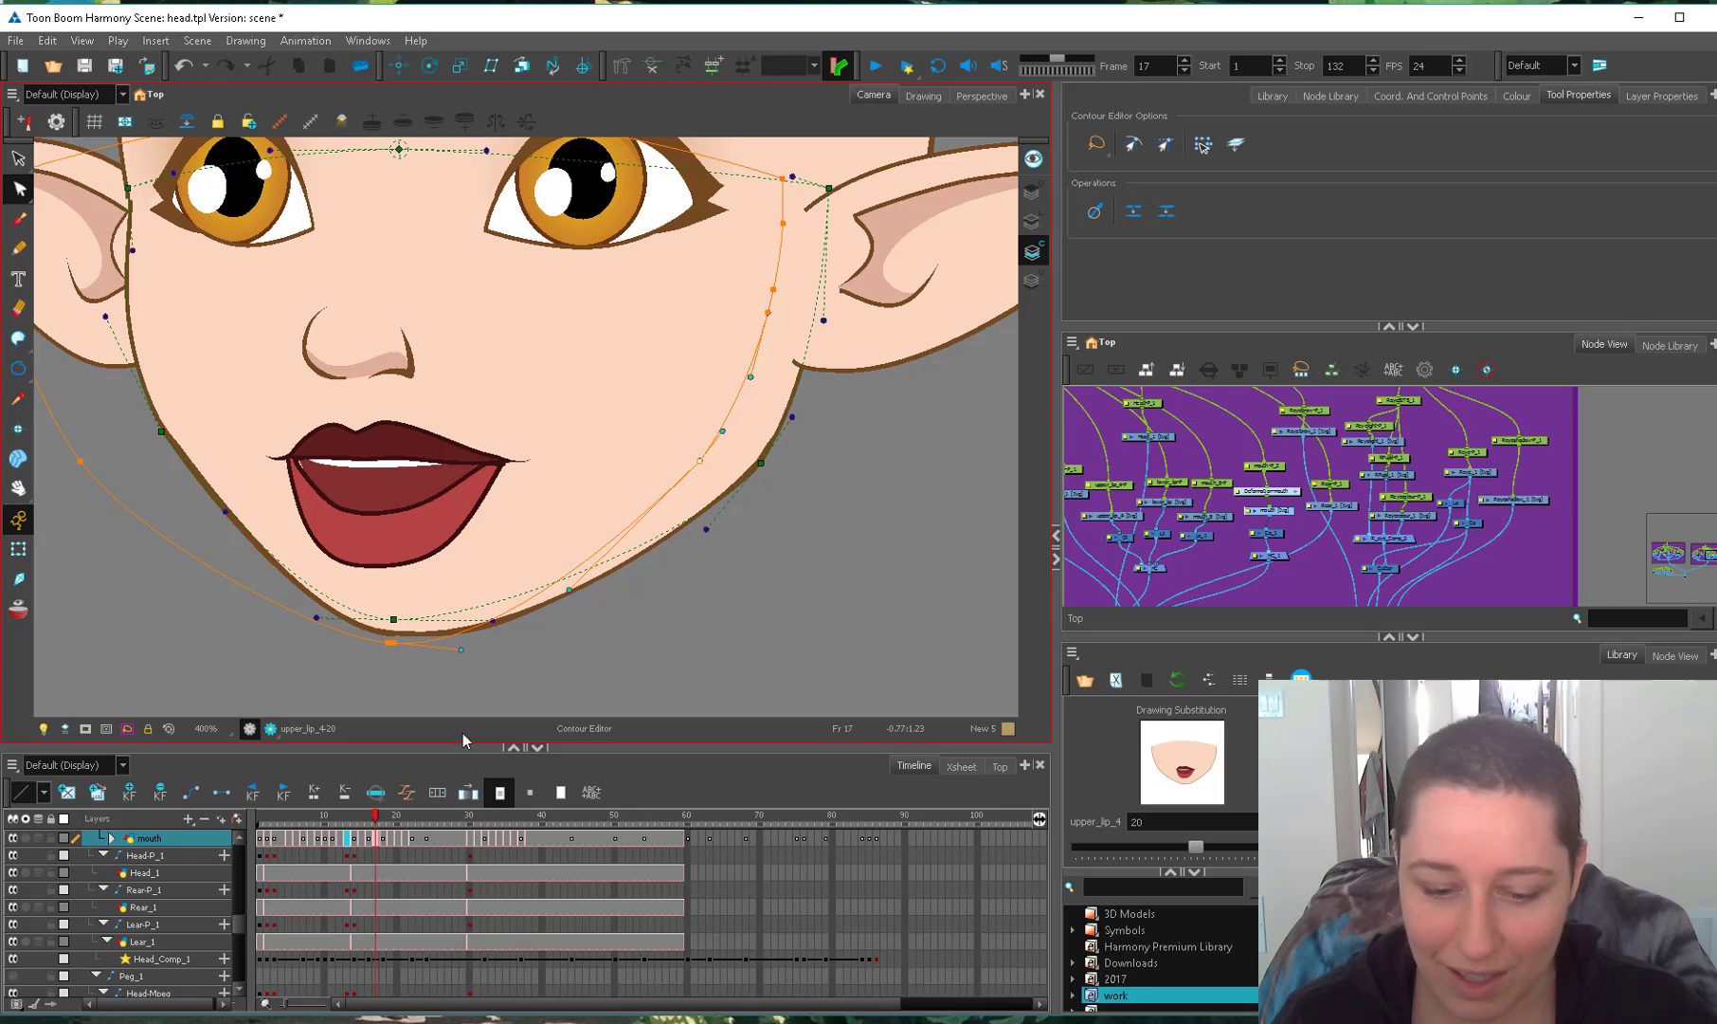
# Adjust the chin and jaw contour of the frame 18 mouth drawing to cover the head outline.
pyautogui.press('.')
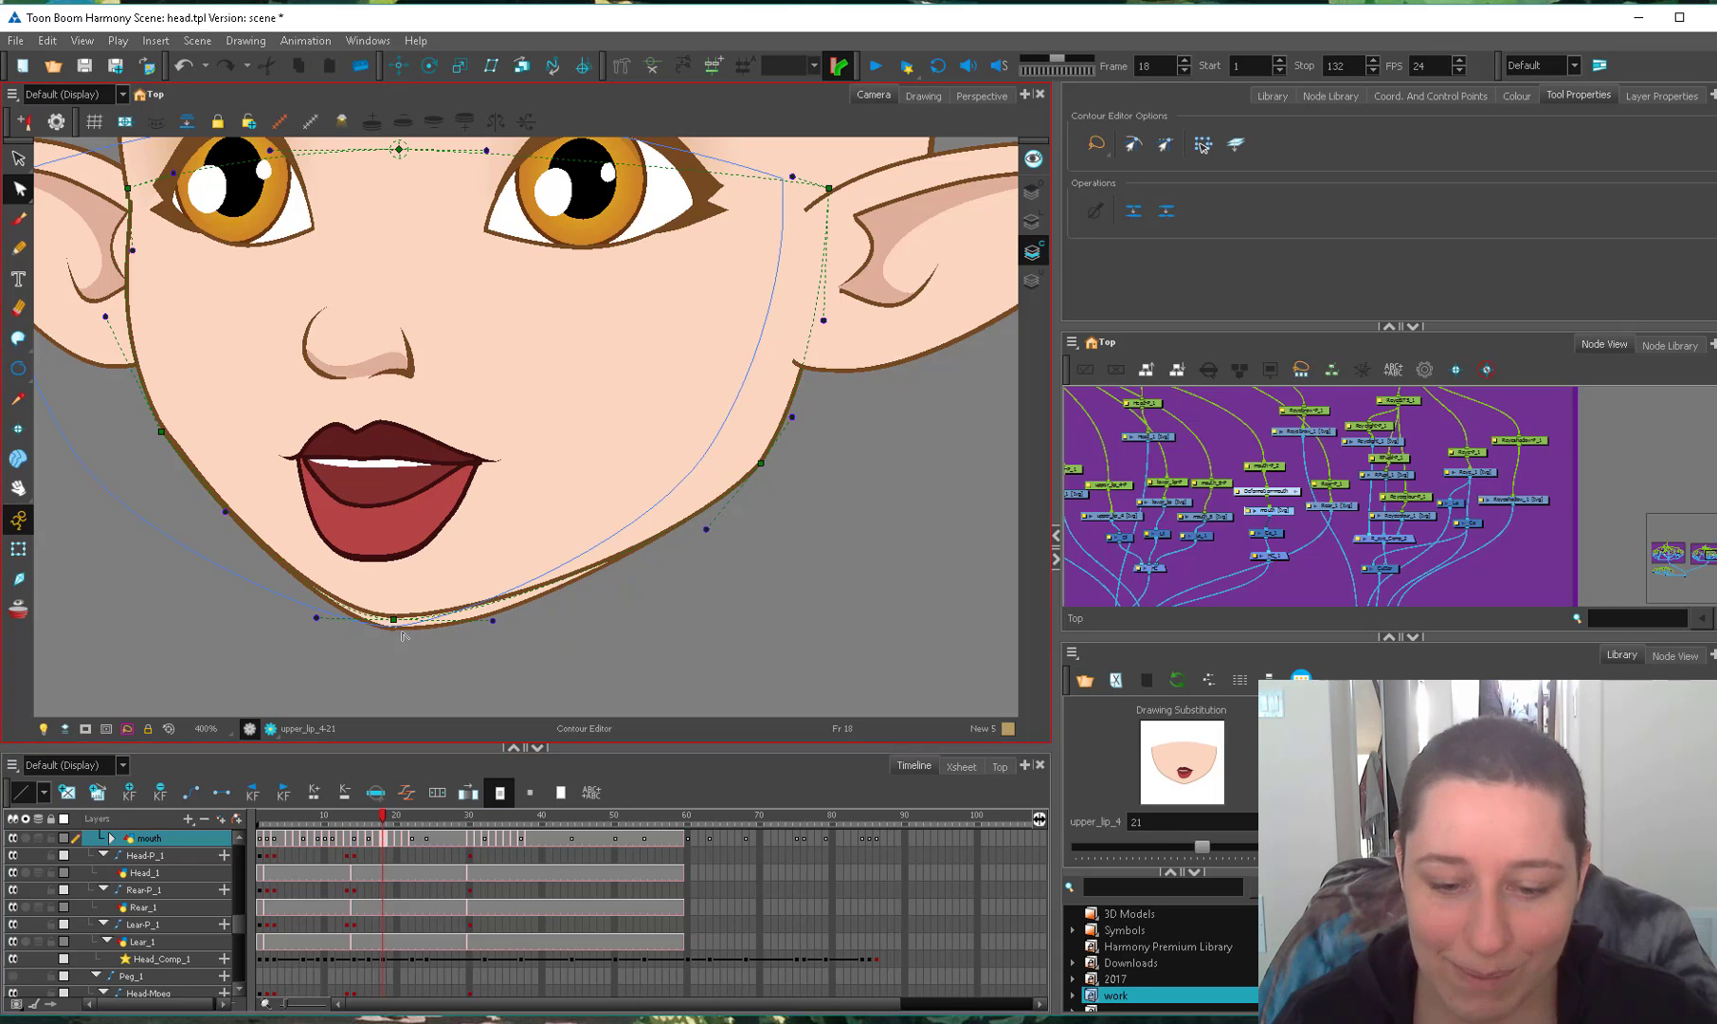
pyautogui.click(624, 549)
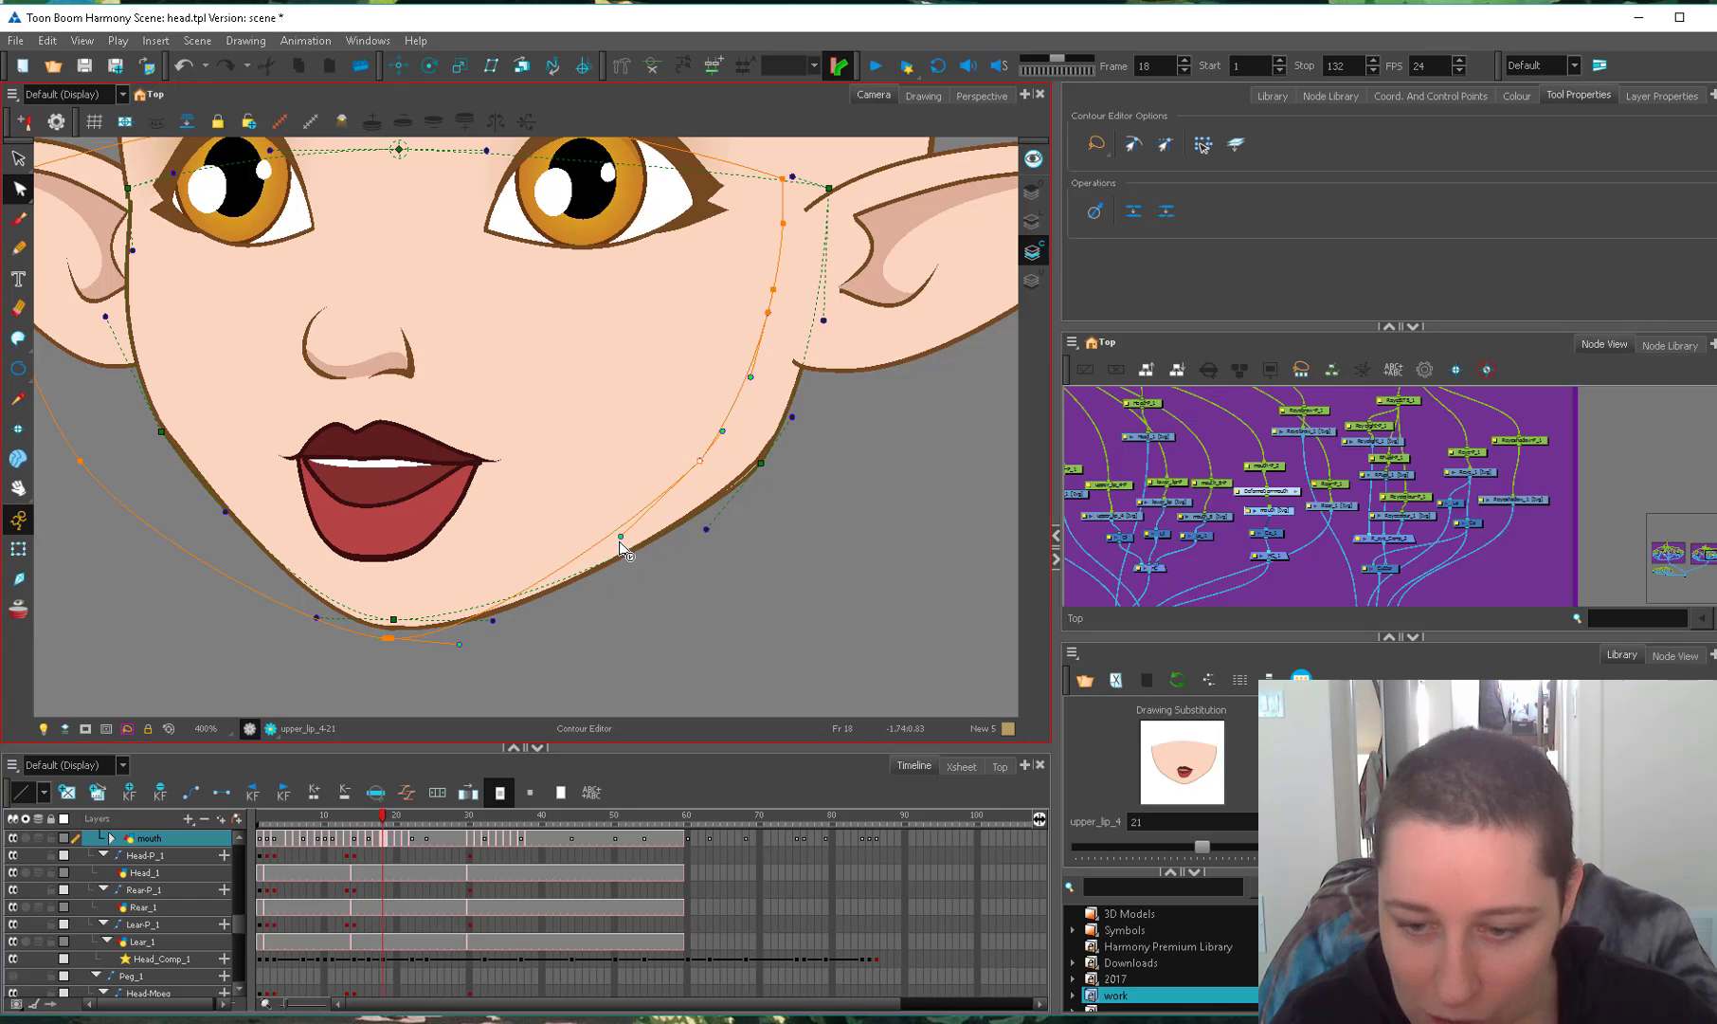
pyautogui.moveTo(700, 463); pyautogui.dragTo(702, 463)
pyautogui.moveTo(624, 548); pyautogui.dragTo(624, 543)
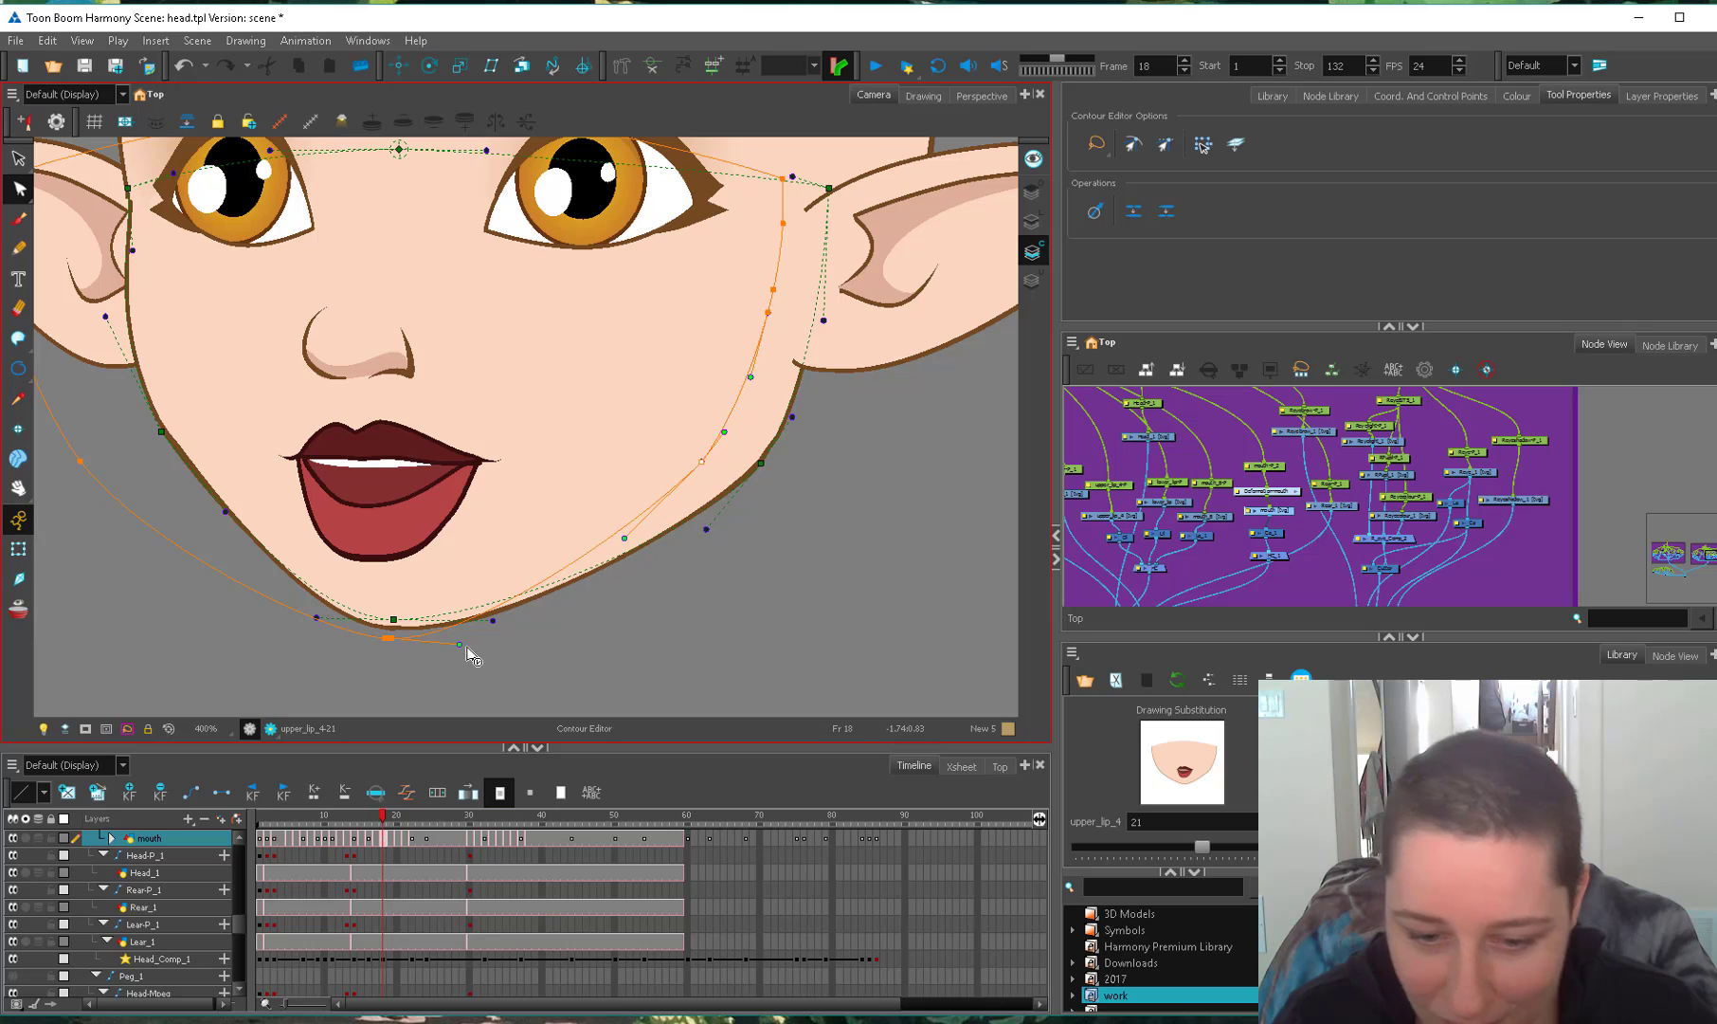
pyautogui.moveTo(459, 643); pyautogui.dragTo(456, 646)
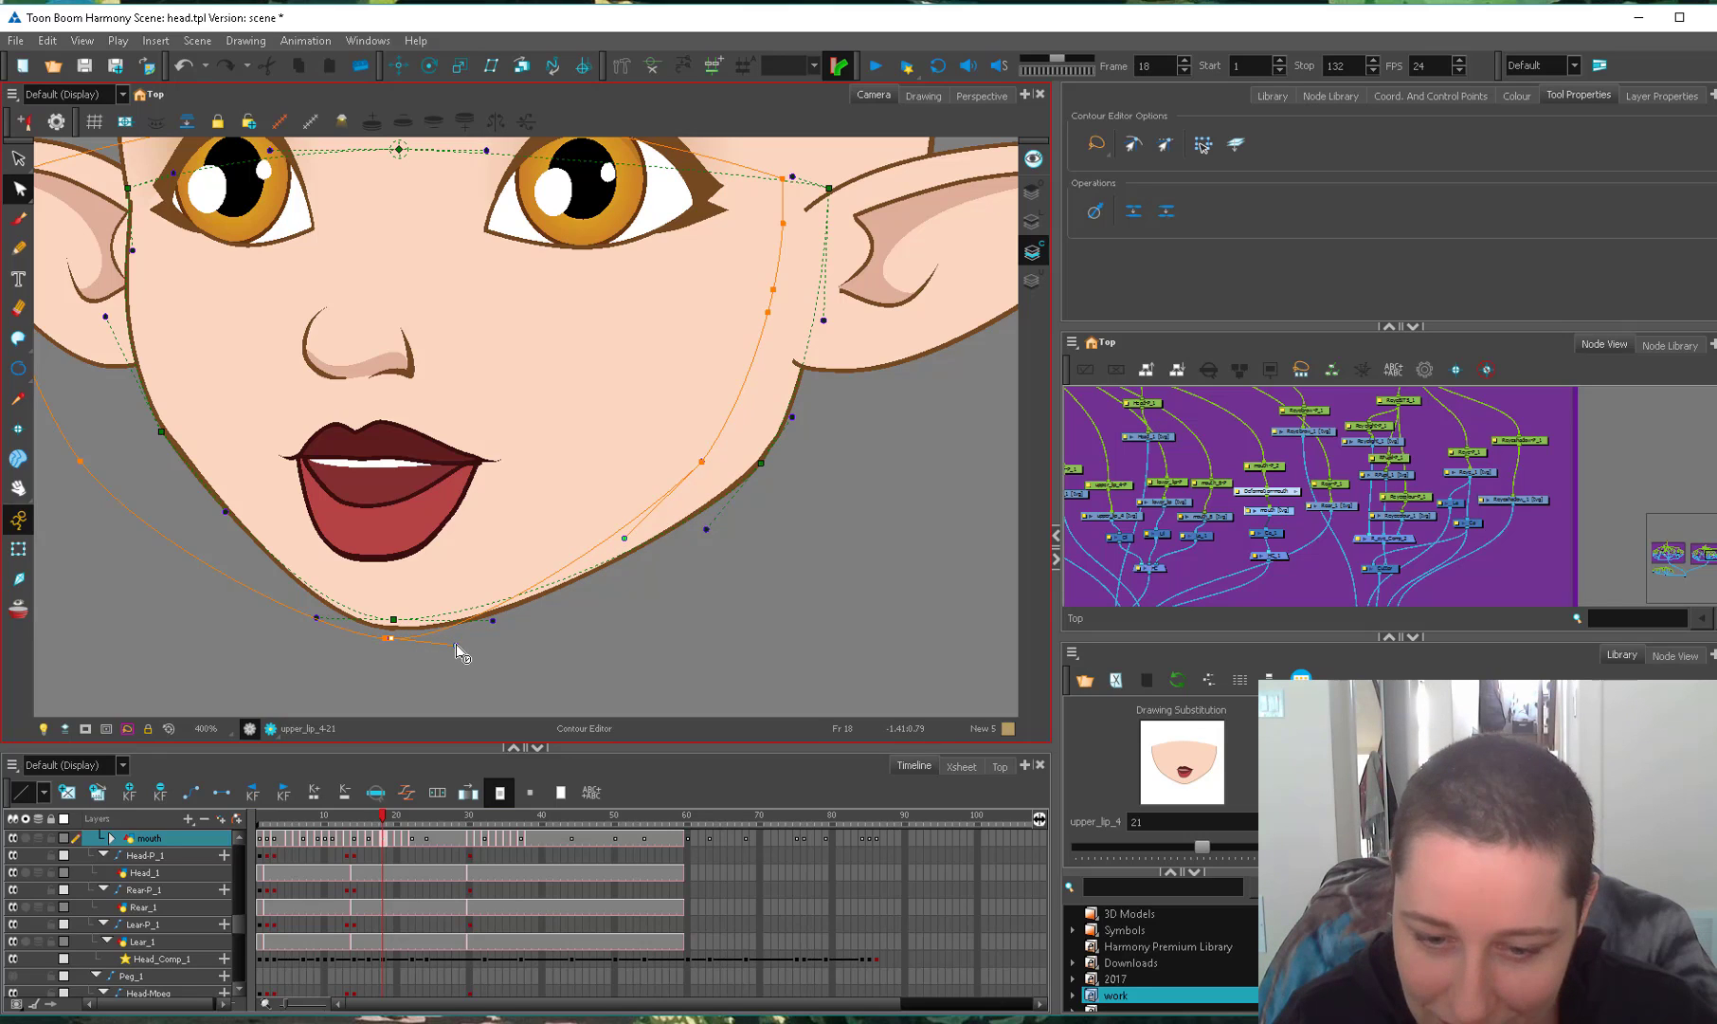
# Reshape the chin and jaw contour of the frame 19 mouth drawing to match the turned head's outline.
pyautogui.press('.')
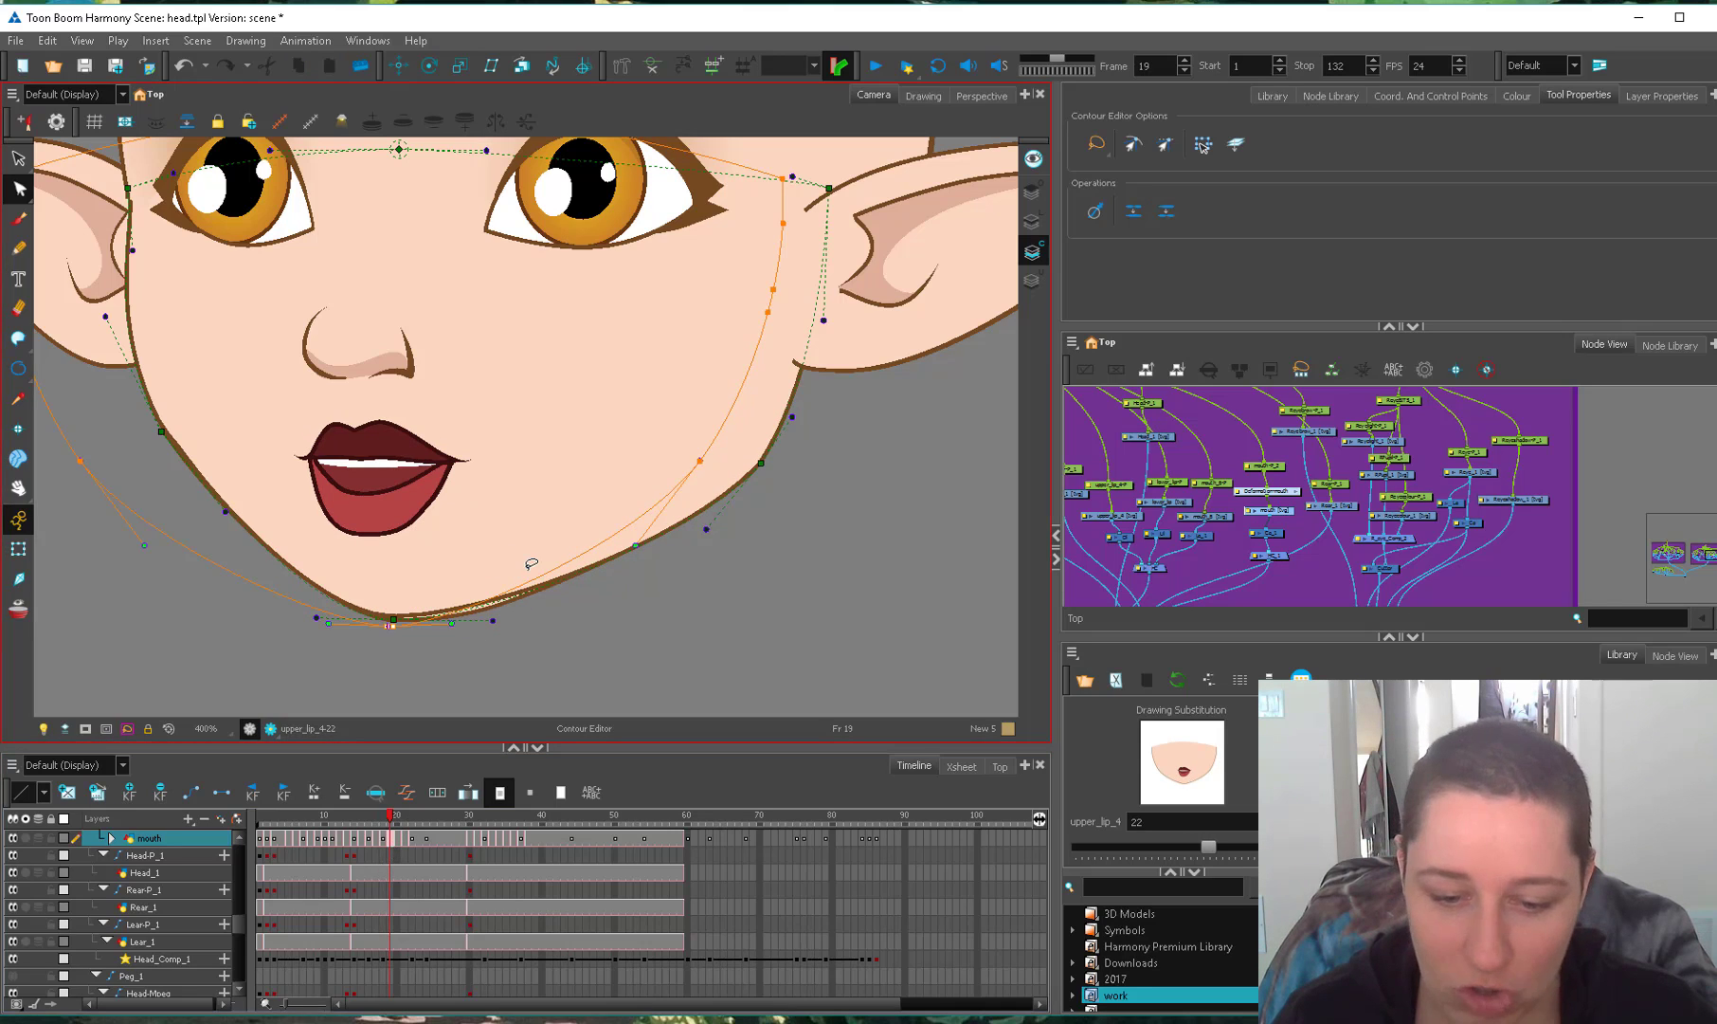
pyautogui.moveTo(393, 628); pyautogui.dragTo(452, 631)
pyautogui.moveTo(634, 546); pyautogui.dragTo(611, 555)
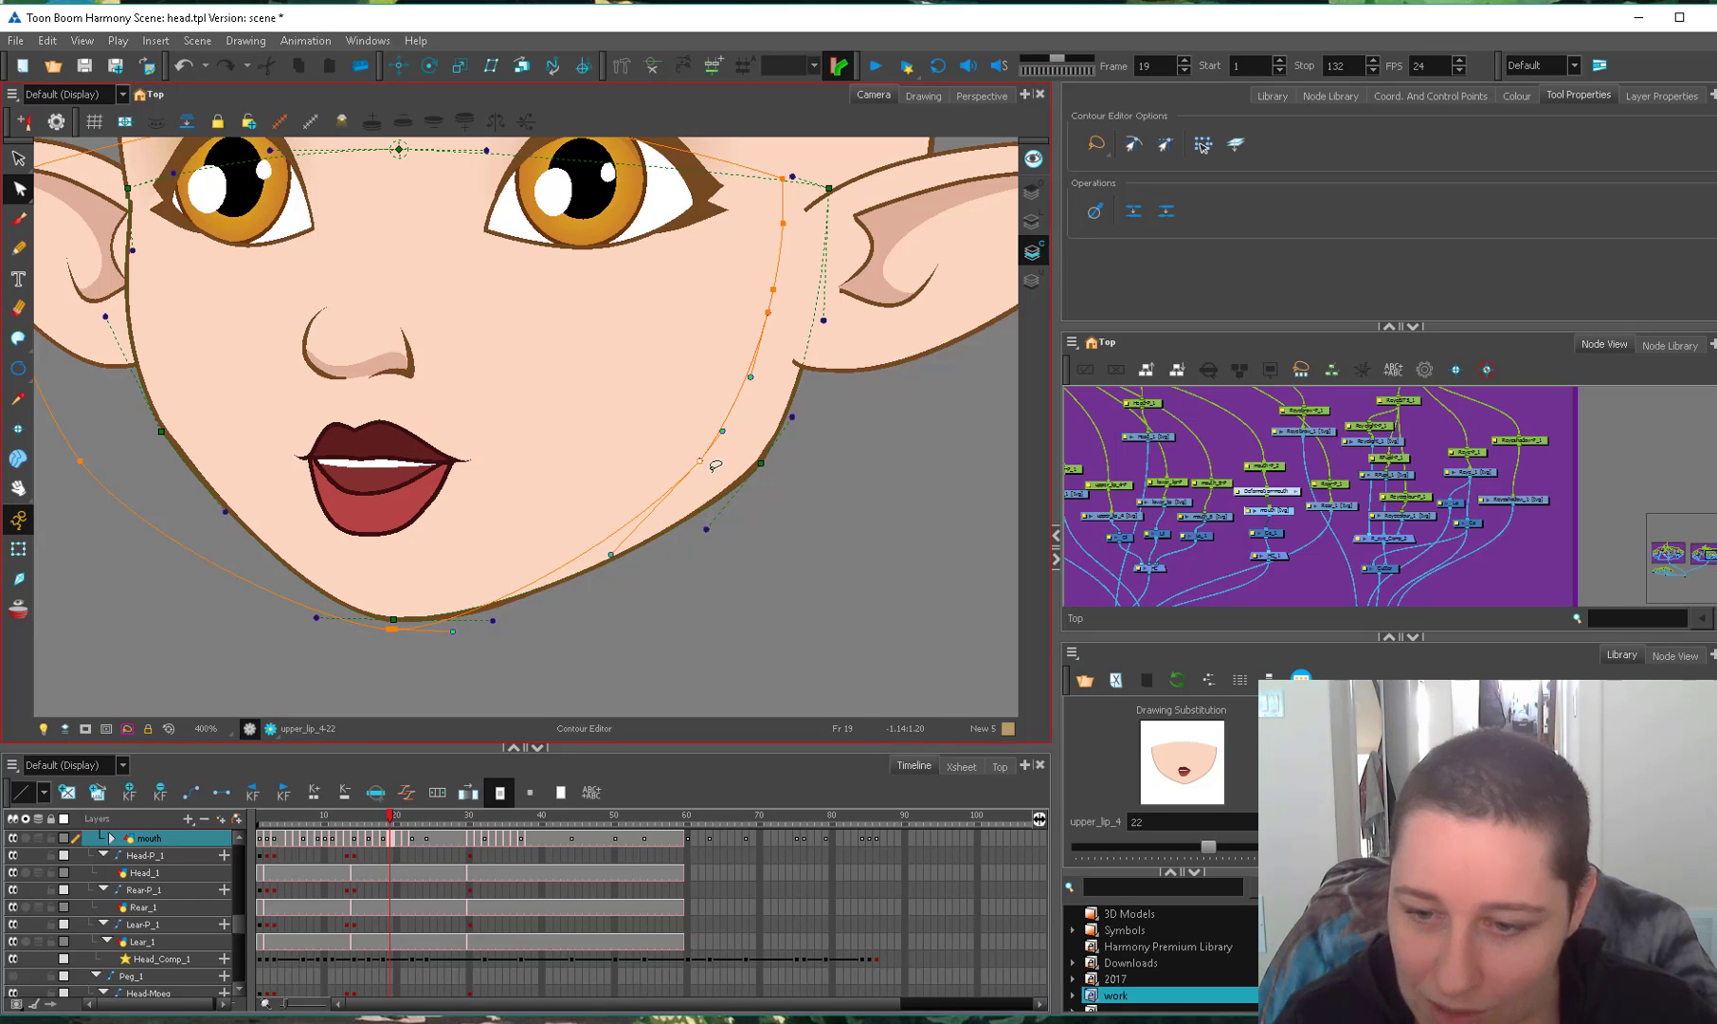
pyautogui.moveTo(700, 462); pyautogui.dragTo(704, 465)
pyautogui.moveTo(615, 555); pyautogui.dragTo(615, 556)
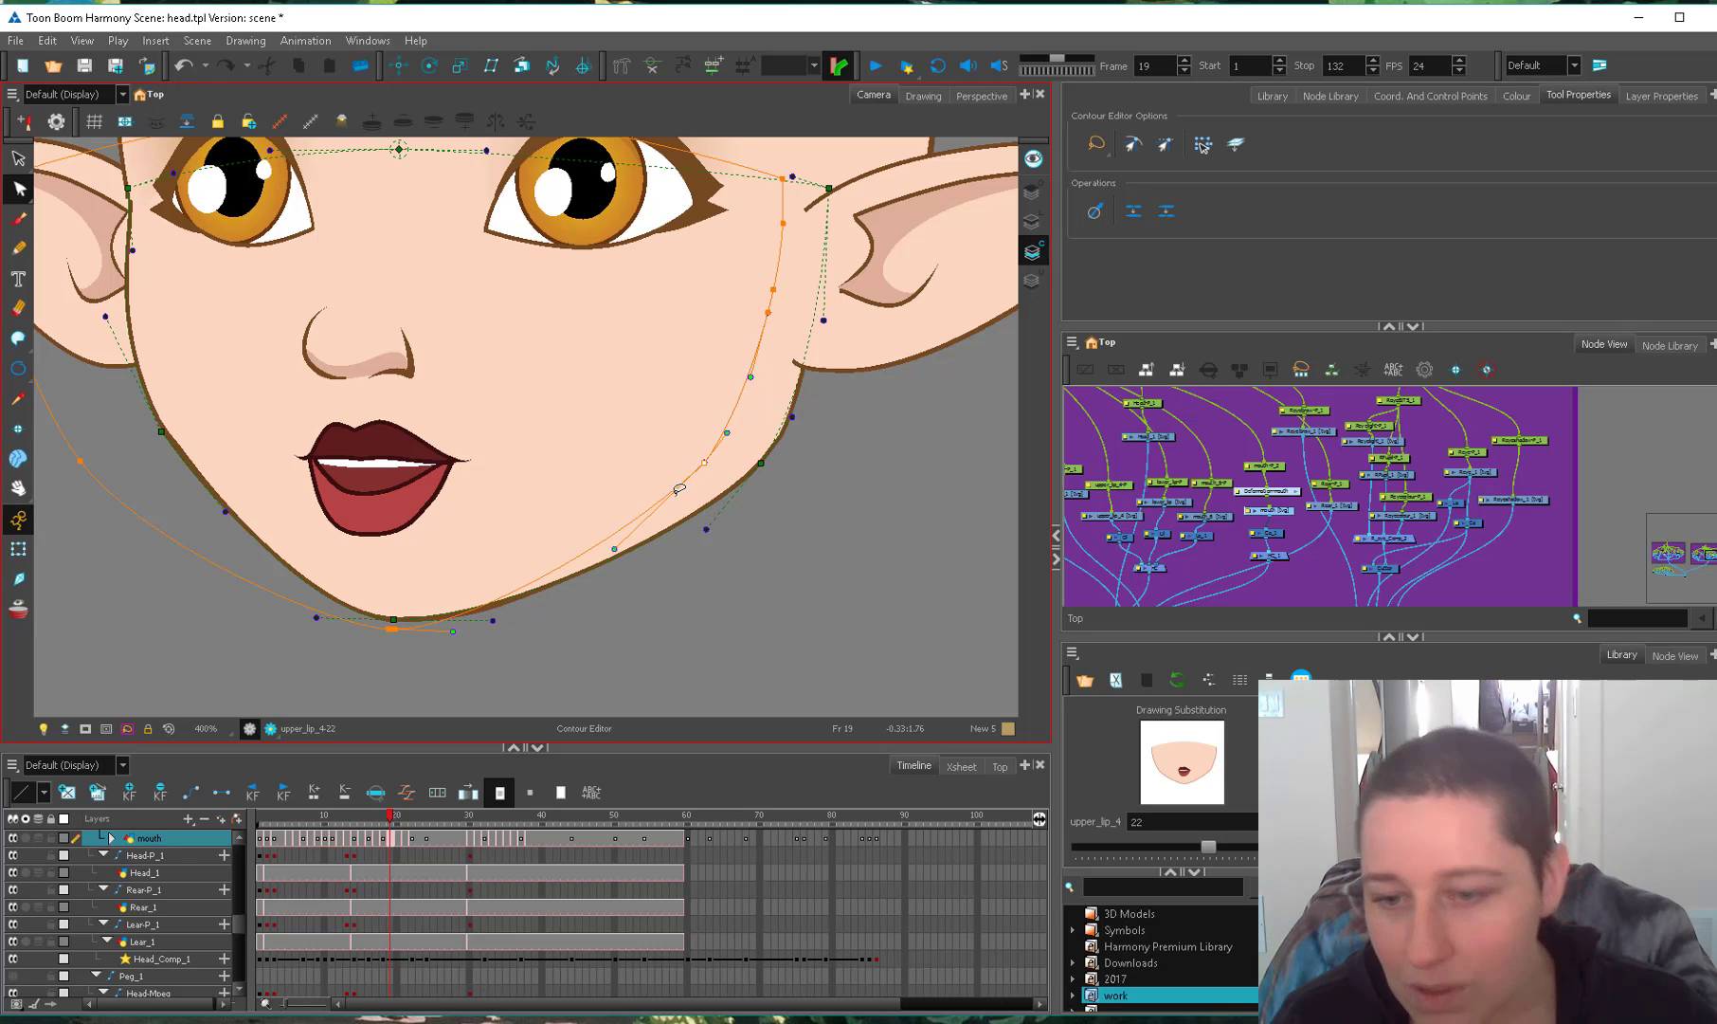
# Step through the remaining mouth drawings up to frame 35, then go back to the open-mouth profile drawing at frame 33.
pyautogui.click(398, 839)
pyautogui.press('.')
pyautogui.press('.')
pyautogui.press('.')
pyautogui.press('.')
pyautogui.press('.')
pyautogui.press('.')
pyautogui.press('.')
pyautogui.press('.')
pyautogui.press('.')
pyautogui.press('.')
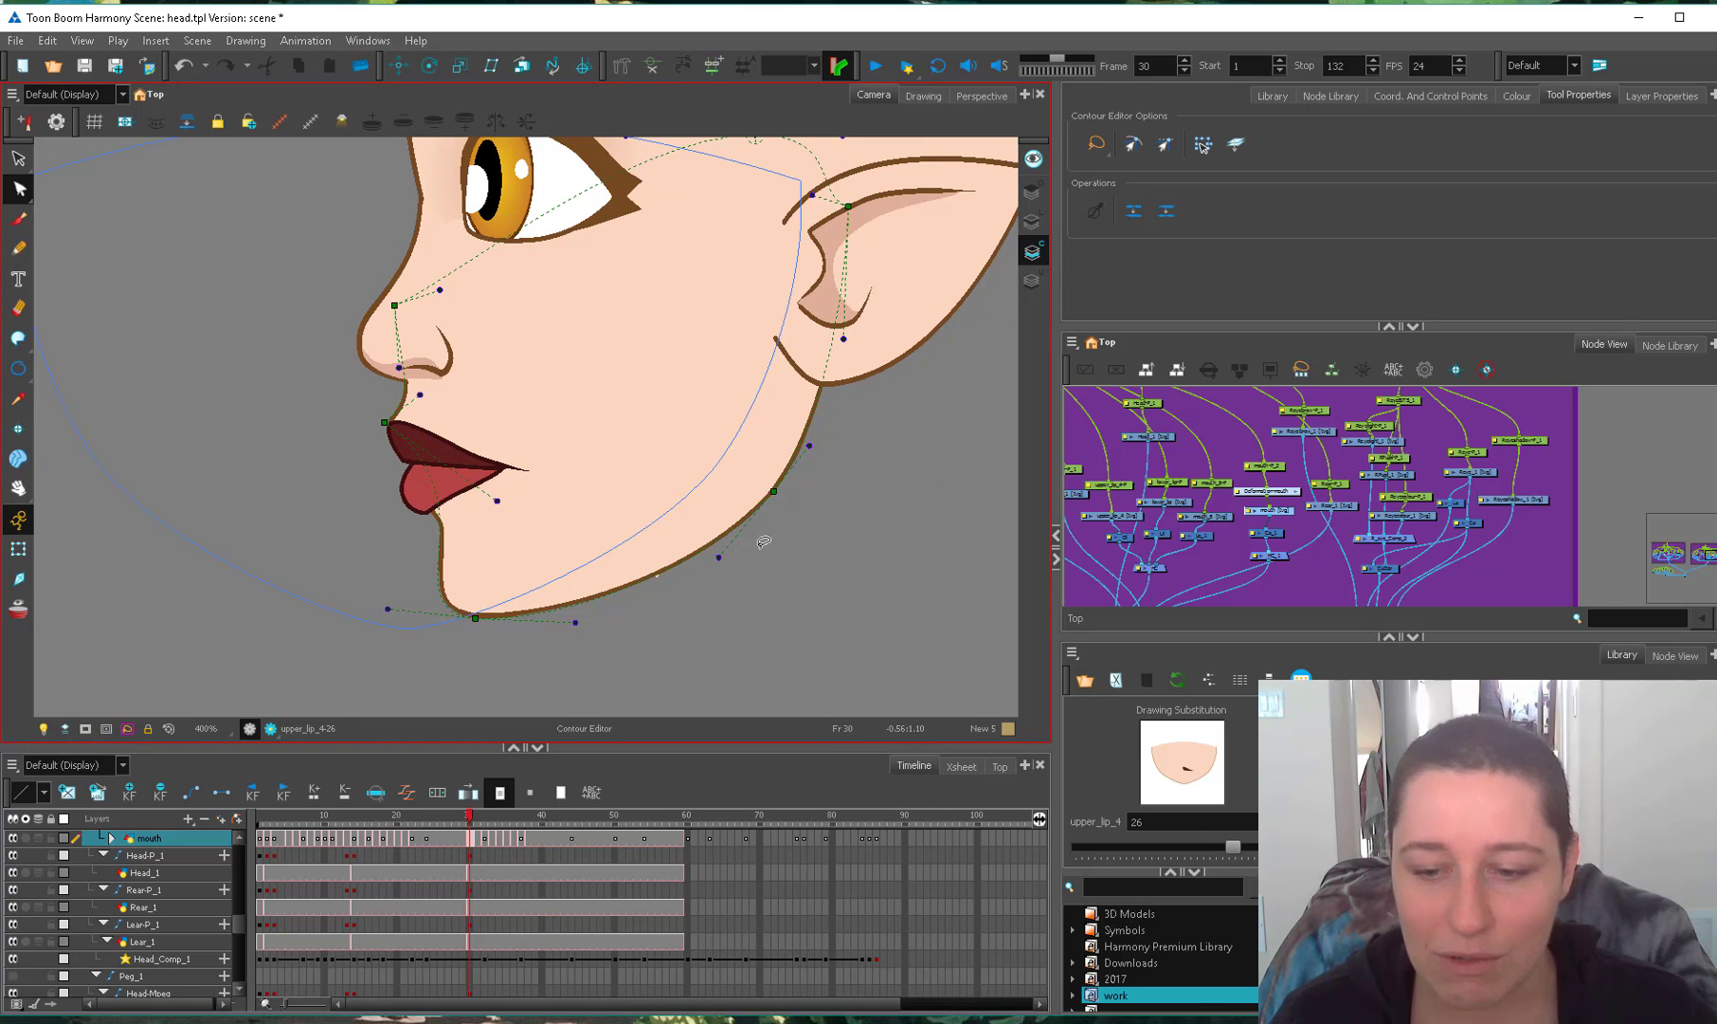
pyautogui.click(471, 837)
pyautogui.press('.')
pyautogui.press('.')
pyautogui.press('.')
pyautogui.press('.')
pyautogui.press('.')
pyautogui.press(',')
pyautogui.press(',')
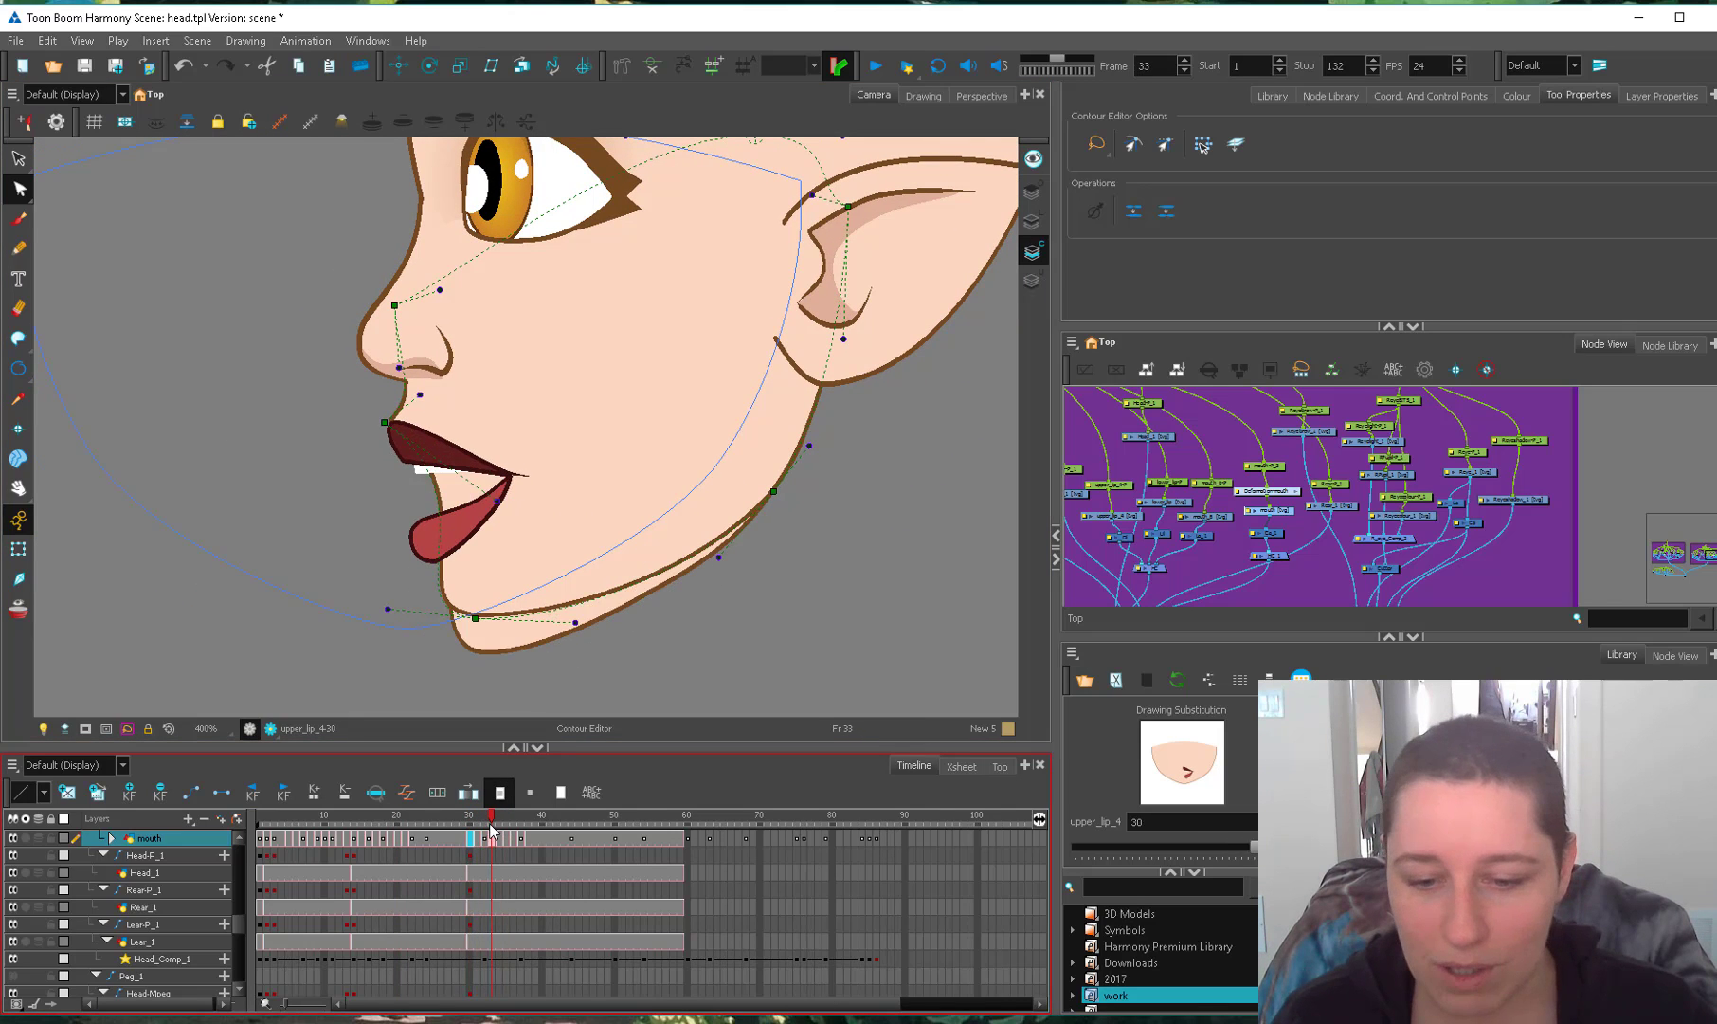
# Lower the chin point and reshape the chin contour of the frame 33 mouth drawing to cover the head's profile jaw.
pyautogui.click(409, 647)
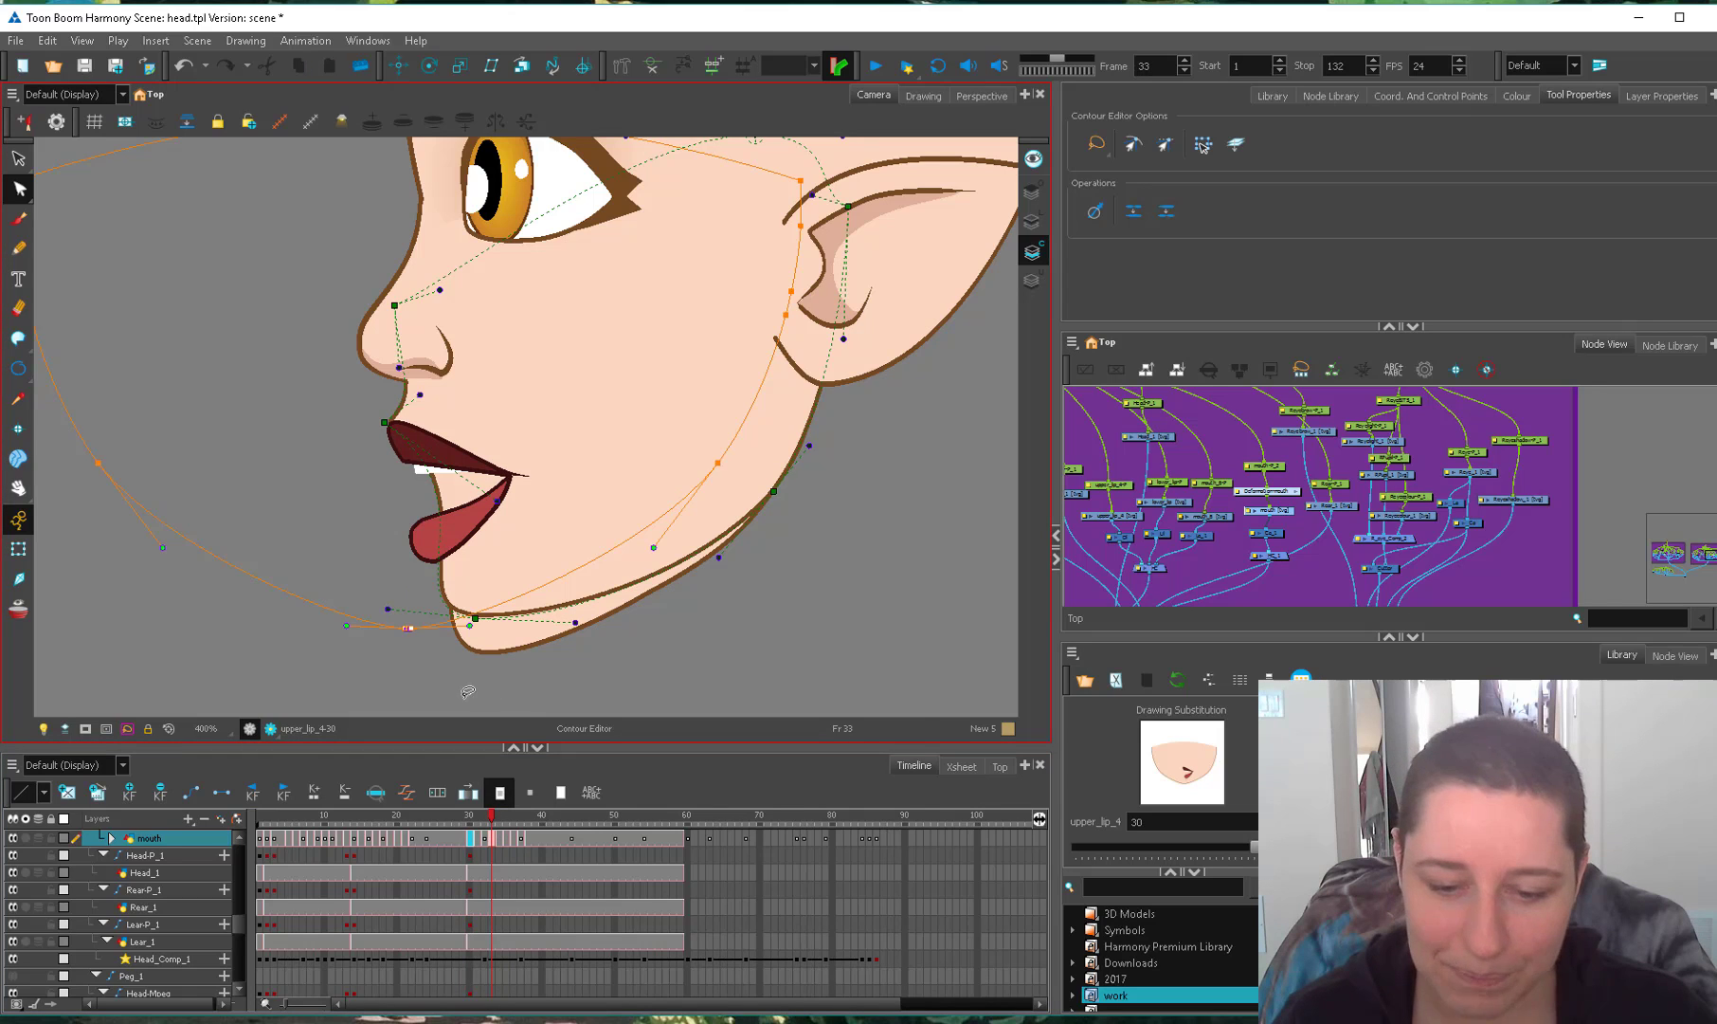
pyautogui.moveTo(411, 647)
pyautogui.mouseDown()
pyautogui.moveTo(429, 667)
pyautogui.moveTo(406, 654)
pyautogui.moveTo(406, 630)
pyautogui.moveTo(422, 635)
pyautogui.moveTo(419, 660)
pyautogui.moveTo(393, 659)
pyautogui.moveTo(414, 641)
pyautogui.moveTo(411, 663)
pyautogui.moveTo(349, 622)
pyautogui.moveTo(315, 625)
pyautogui.moveTo(419, 675)
pyautogui.mouseUp()
pyautogui.scroll(-3, 421, 675)
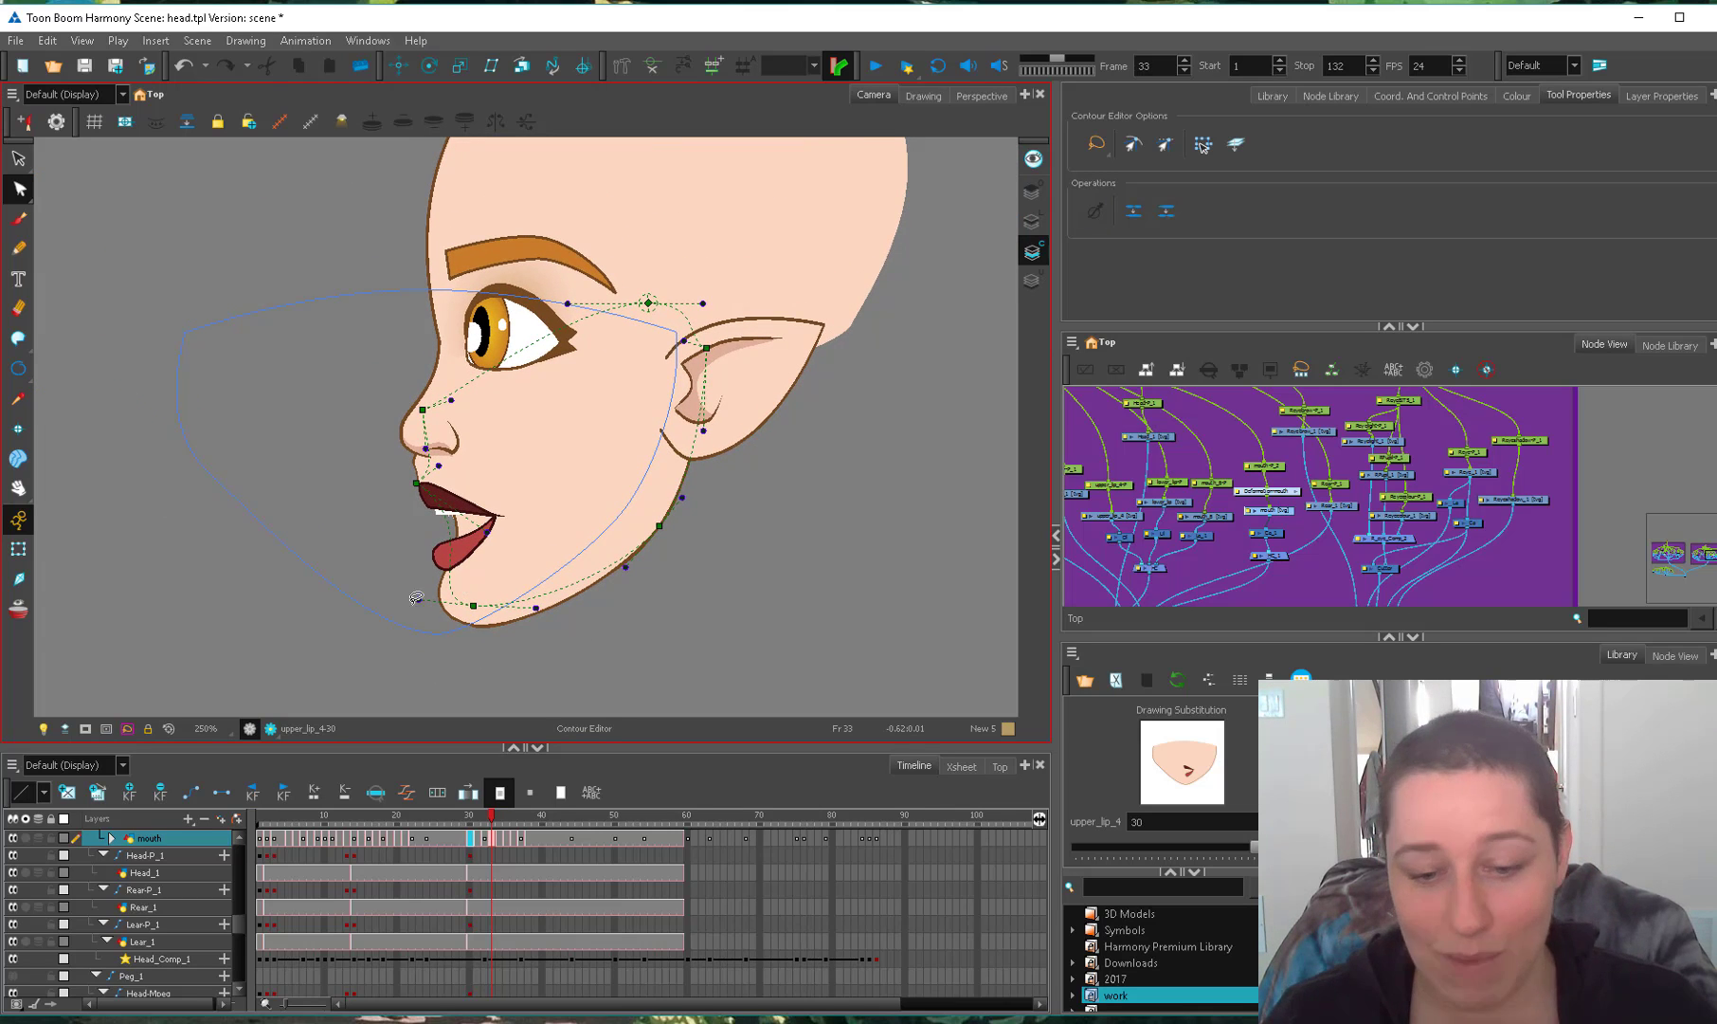
pyautogui.moveTo(532, 601); pyautogui.dragTo(512, 569)
pyautogui.moveTo(365, 618); pyautogui.dragTo(357, 593)
pyautogui.scroll(3, 418, 645)
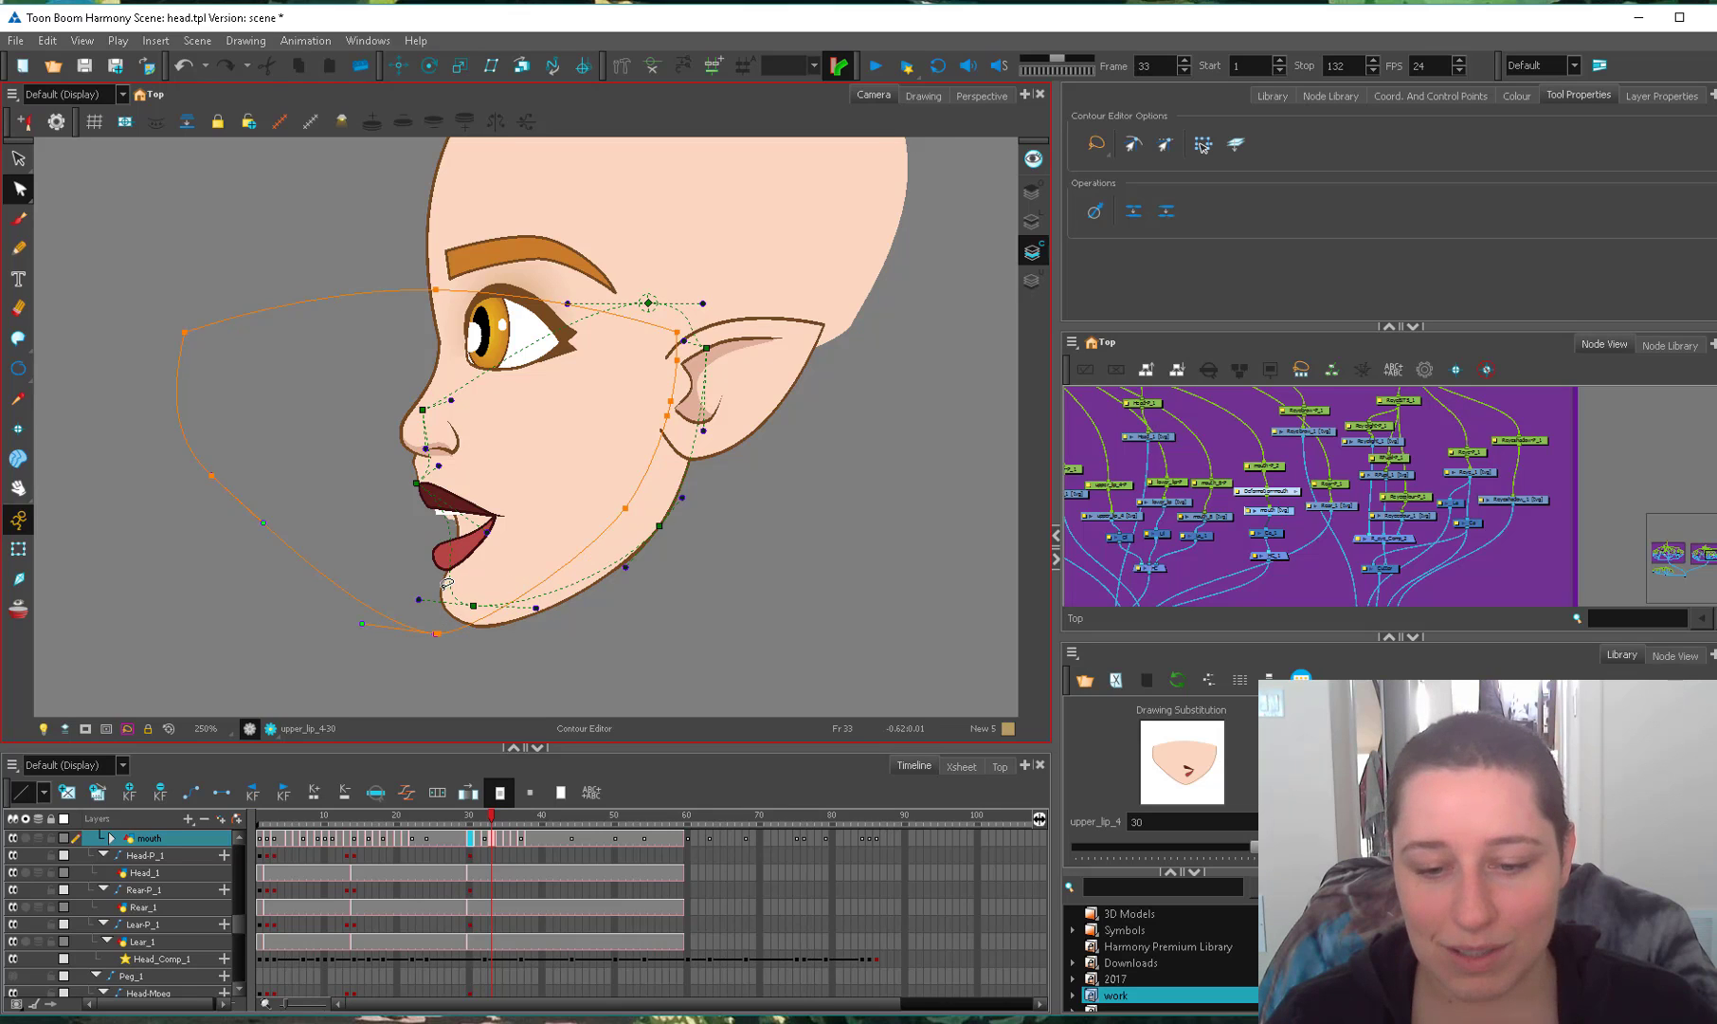
pyautogui.moveTo(454, 622); pyautogui.dragTo(448, 627)
pyautogui.moveTo(290, 544); pyautogui.dragTo(299, 582)
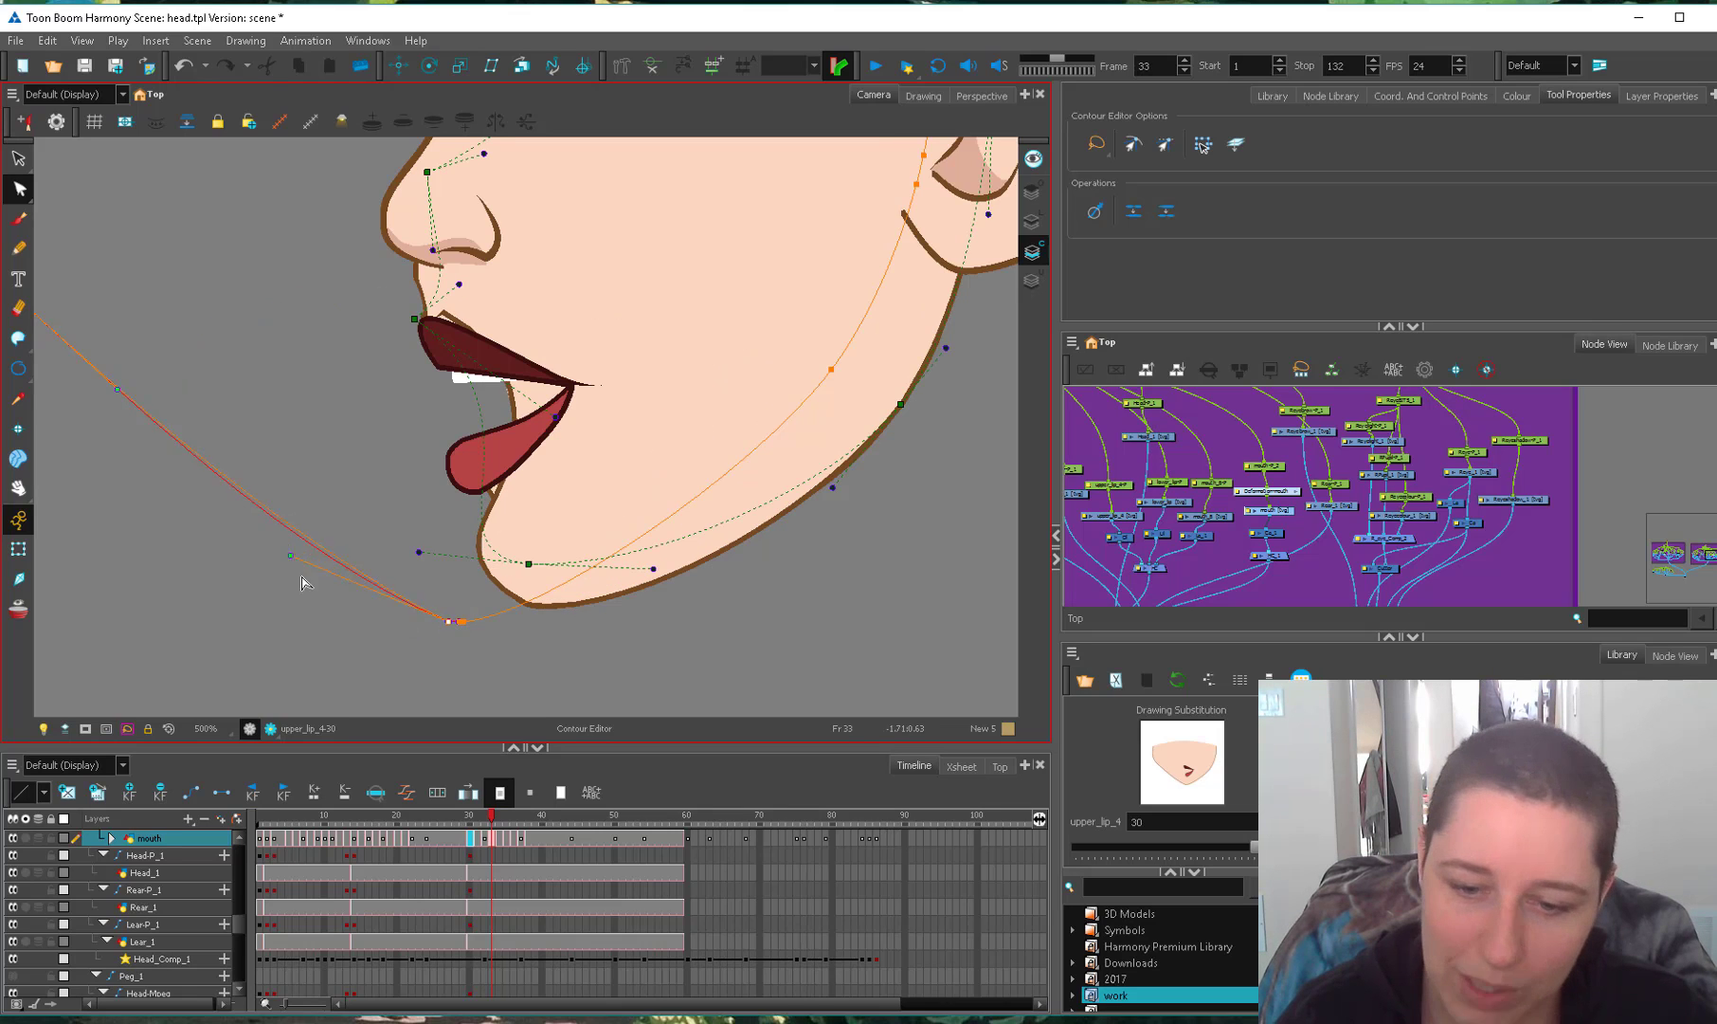
pyautogui.scroll(-1, 533, 428)
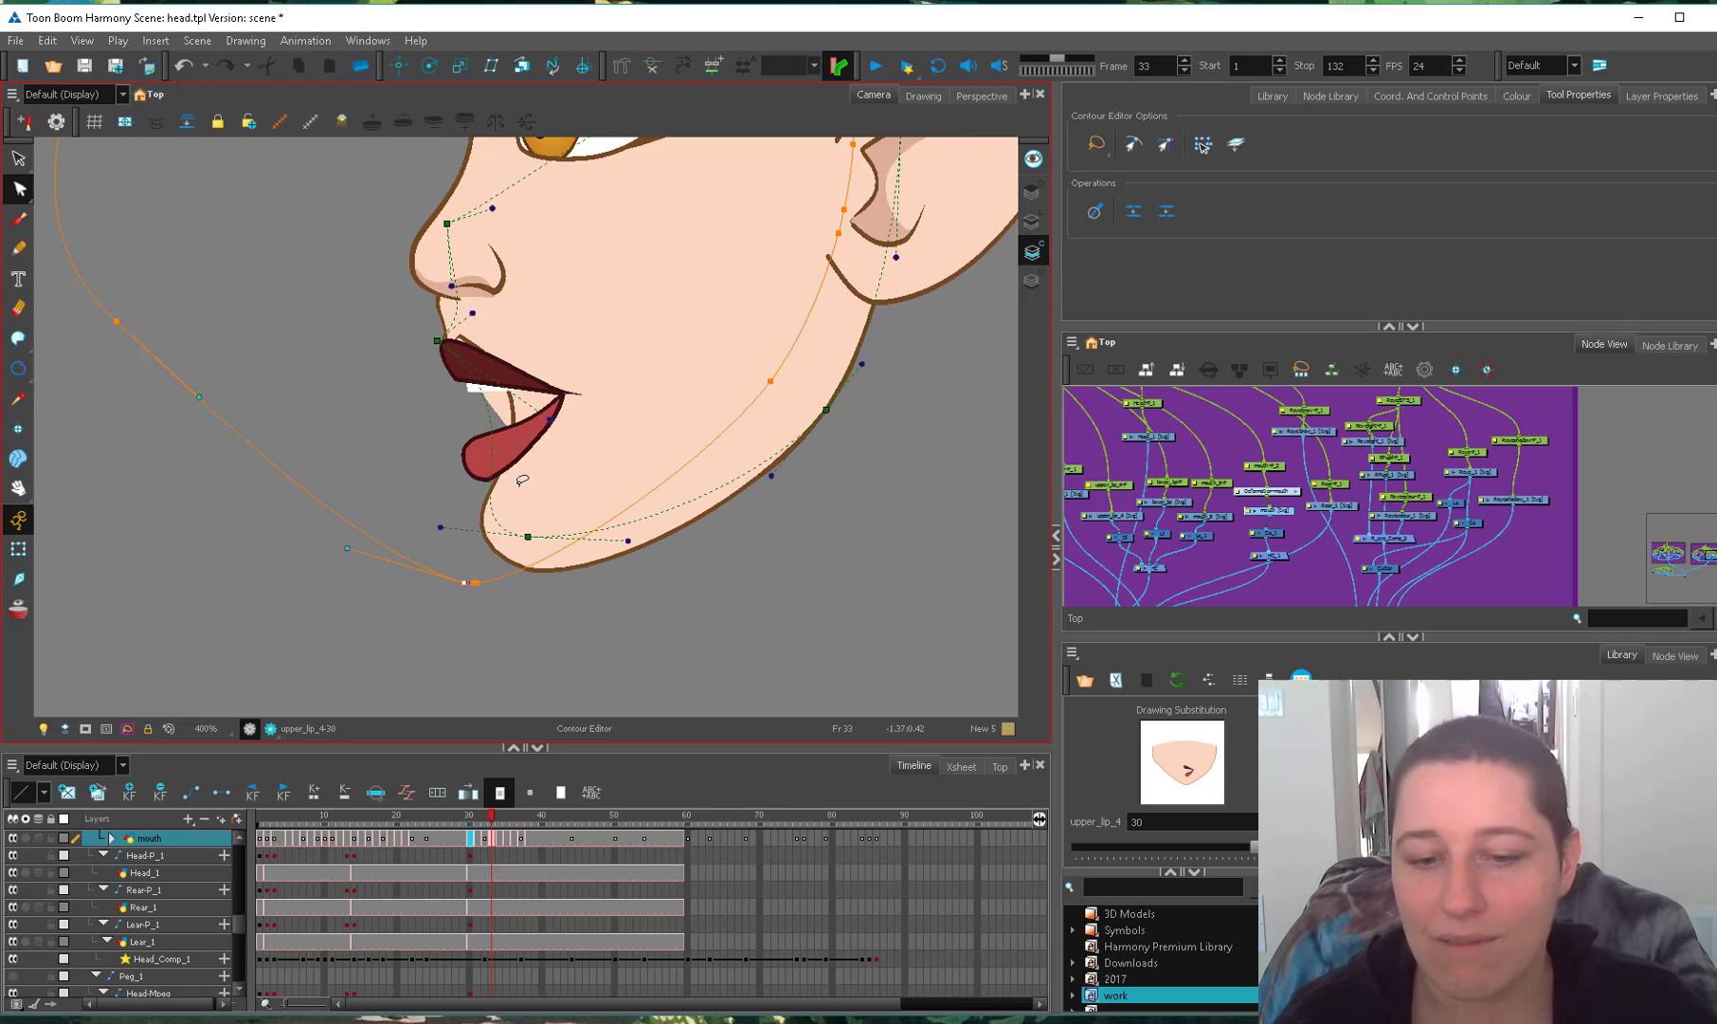
pyautogui.scroll(-2, 523, 479)
# Enlarge the Eraser to 36.7 and erase the skin fill beyond the lips and chin on the frame 33 profile mouth drawing.
pyautogui.click(19, 549)
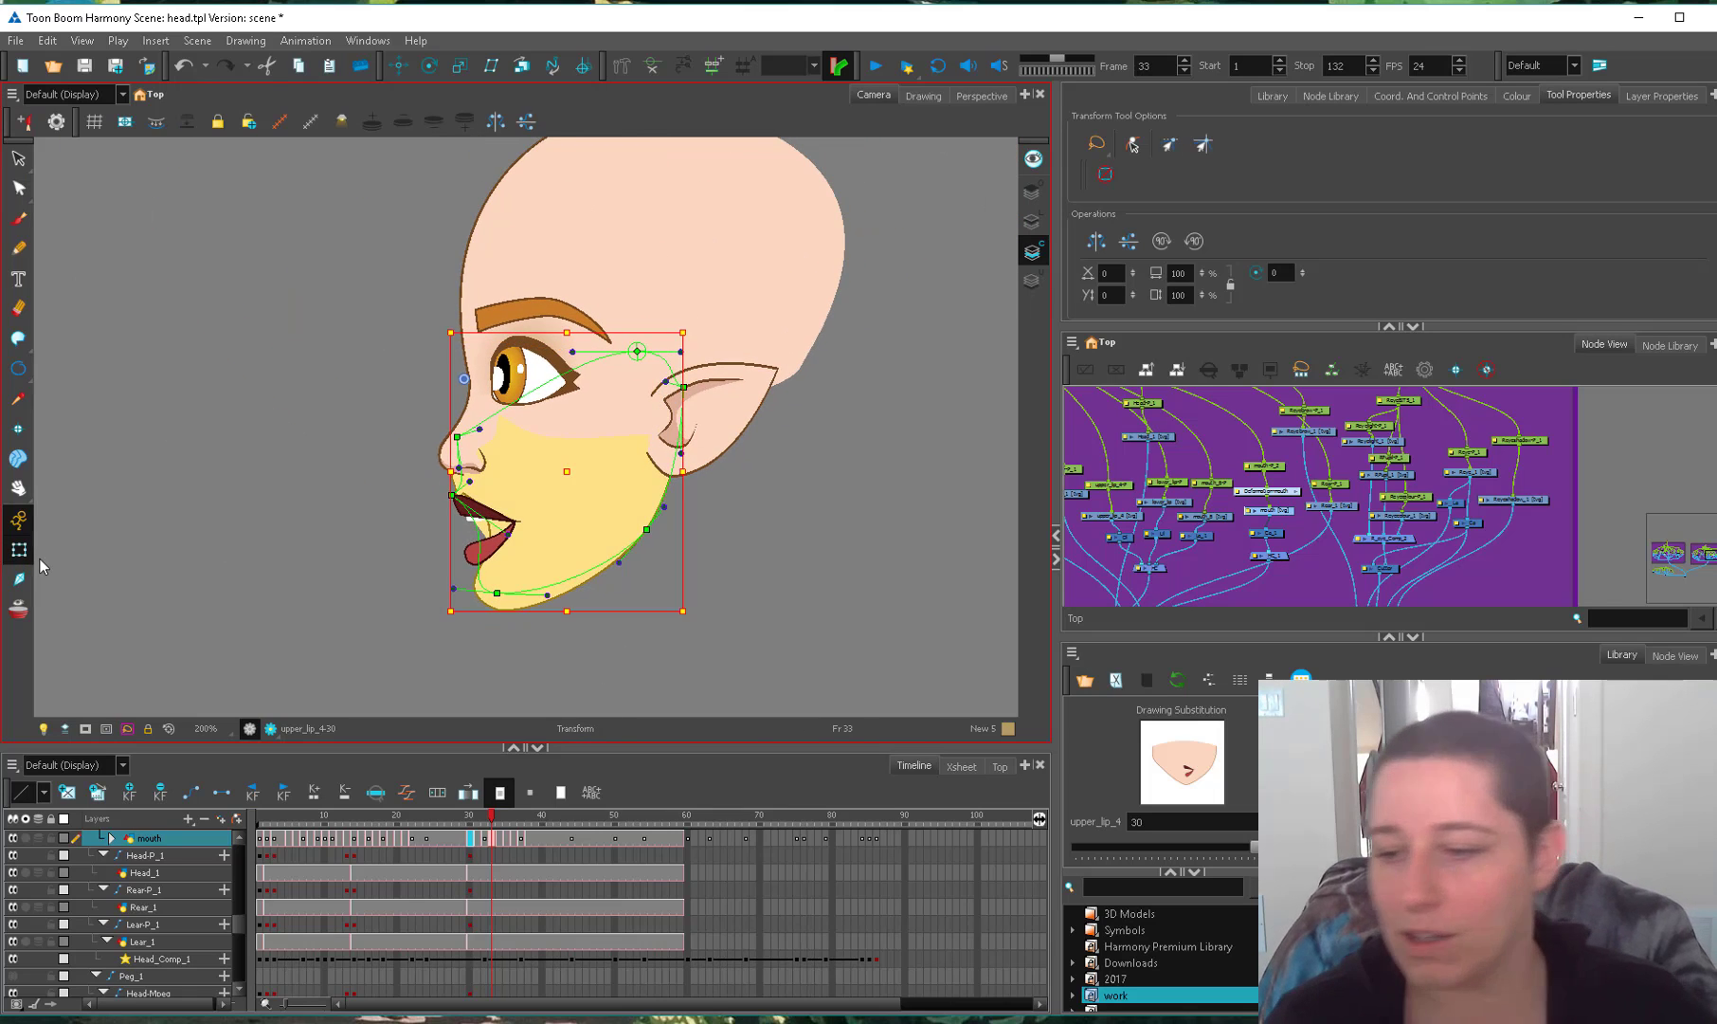
pyautogui.hotkey('alt', 'e')
pyautogui.scroll(2, 327, 592)
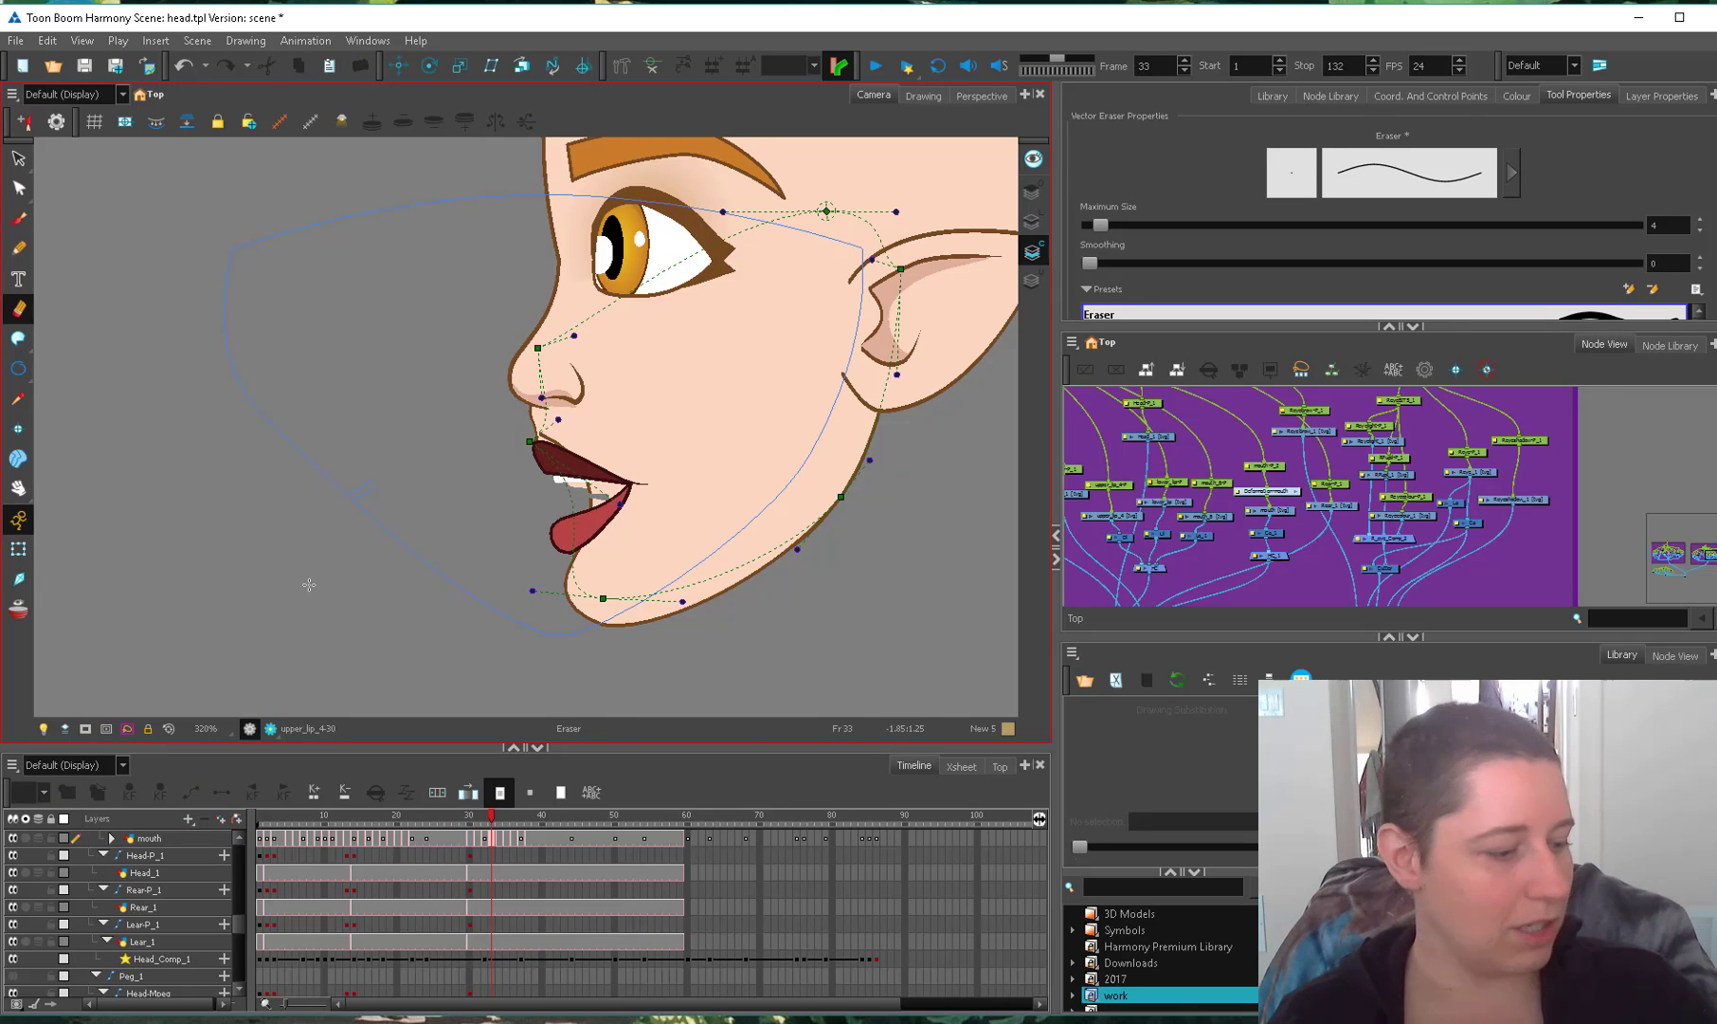
pyautogui.moveTo(309, 584); pyautogui.dragTo(343, 489)
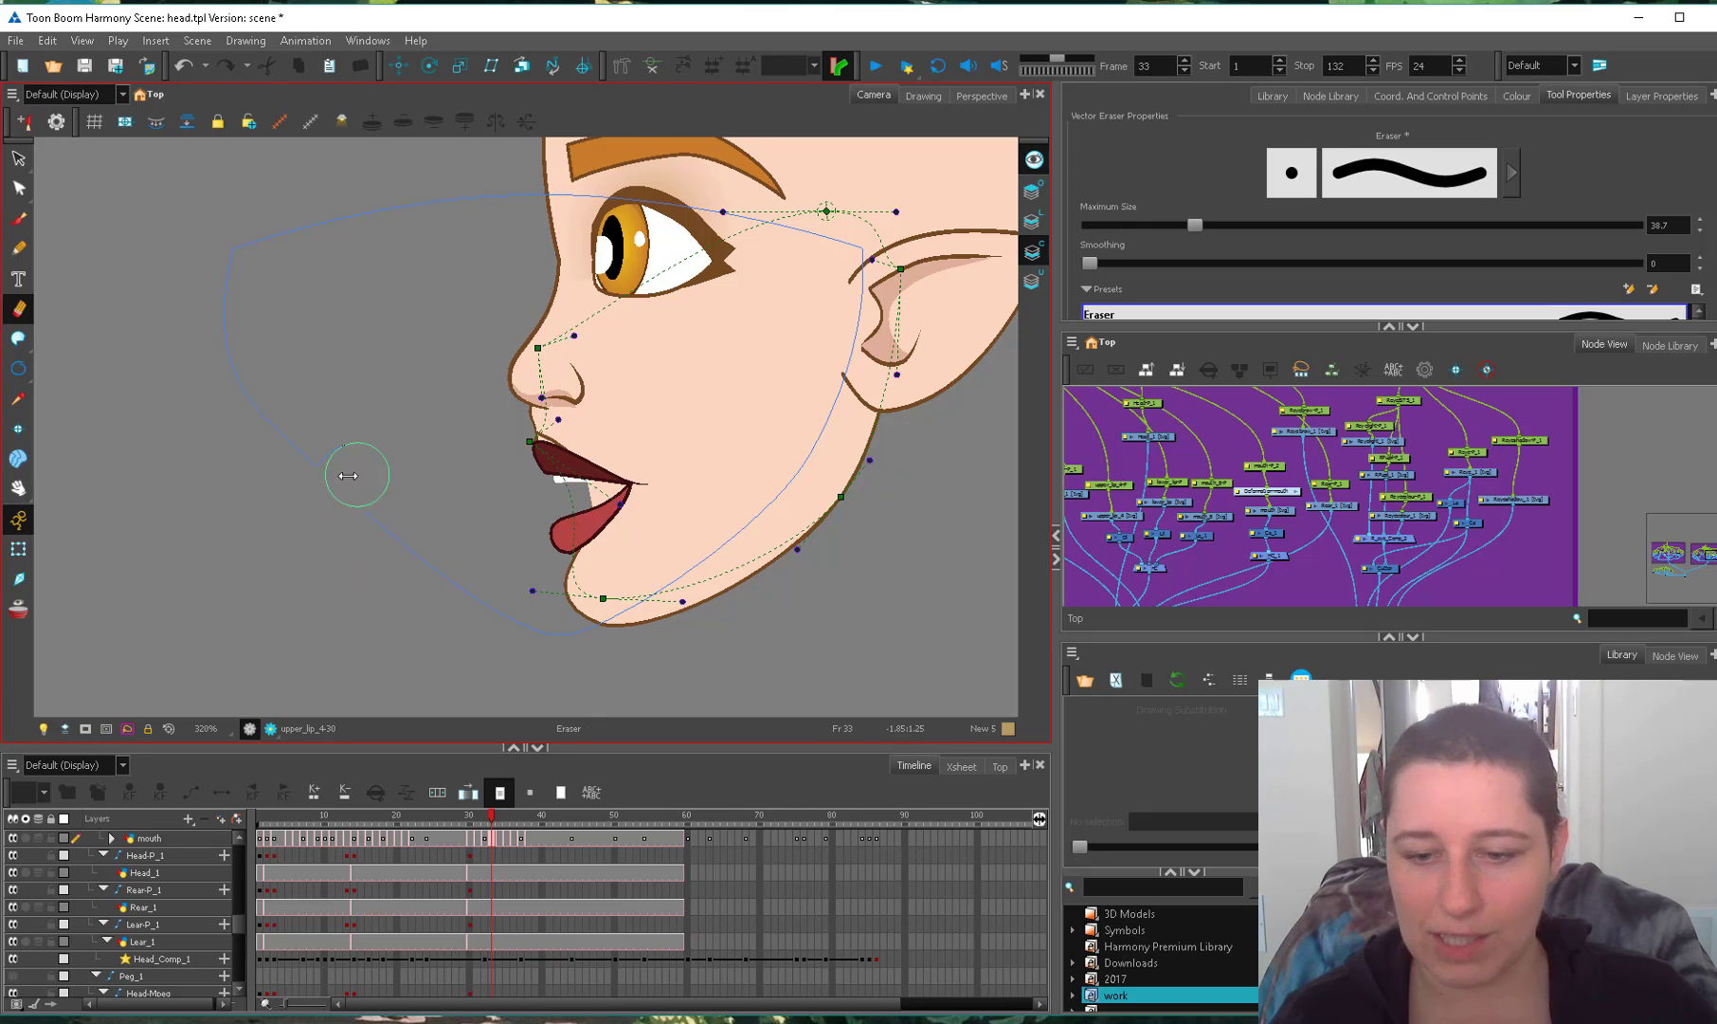
pyautogui.scroll(1, 421, 613)
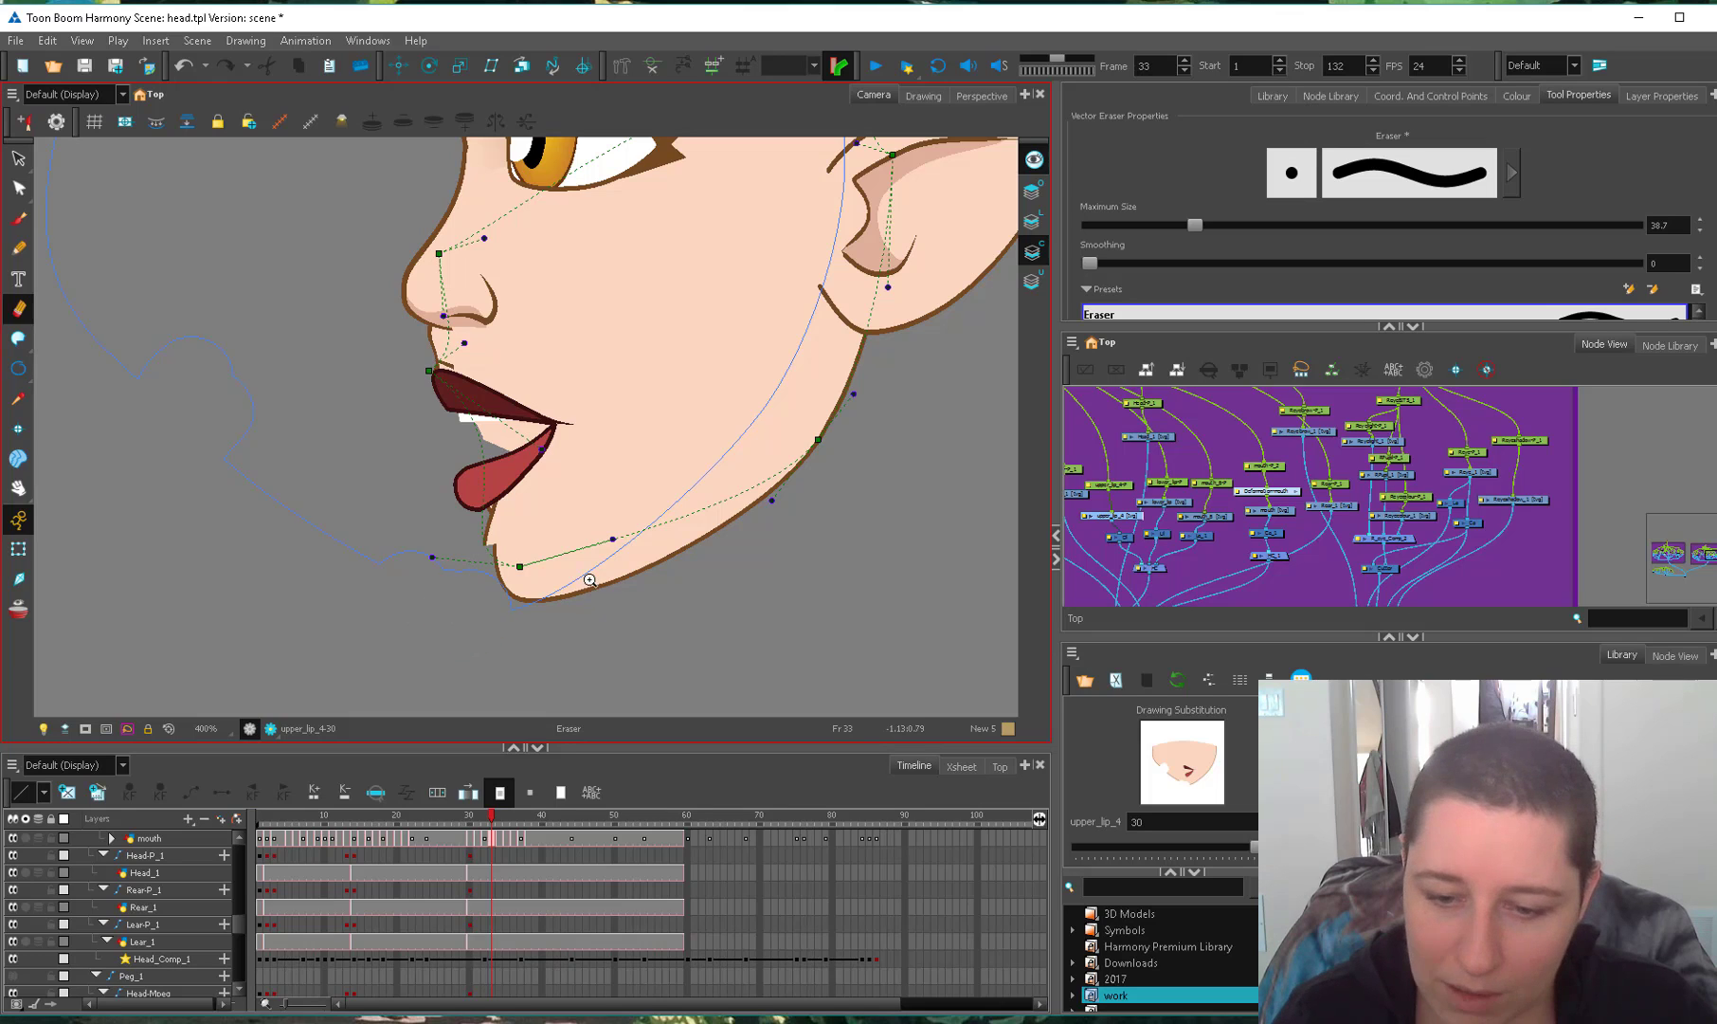
pyautogui.moveTo(407, 577)
pyautogui.mouseDown()
pyautogui.moveTo(230, 464)
pyautogui.moveTo(334, 439)
pyautogui.moveTo(407, 575)
pyautogui.moveTo(440, 482)
pyautogui.moveTo(288, 322)
pyautogui.moveTo(73, 490)
pyautogui.mouseUp()
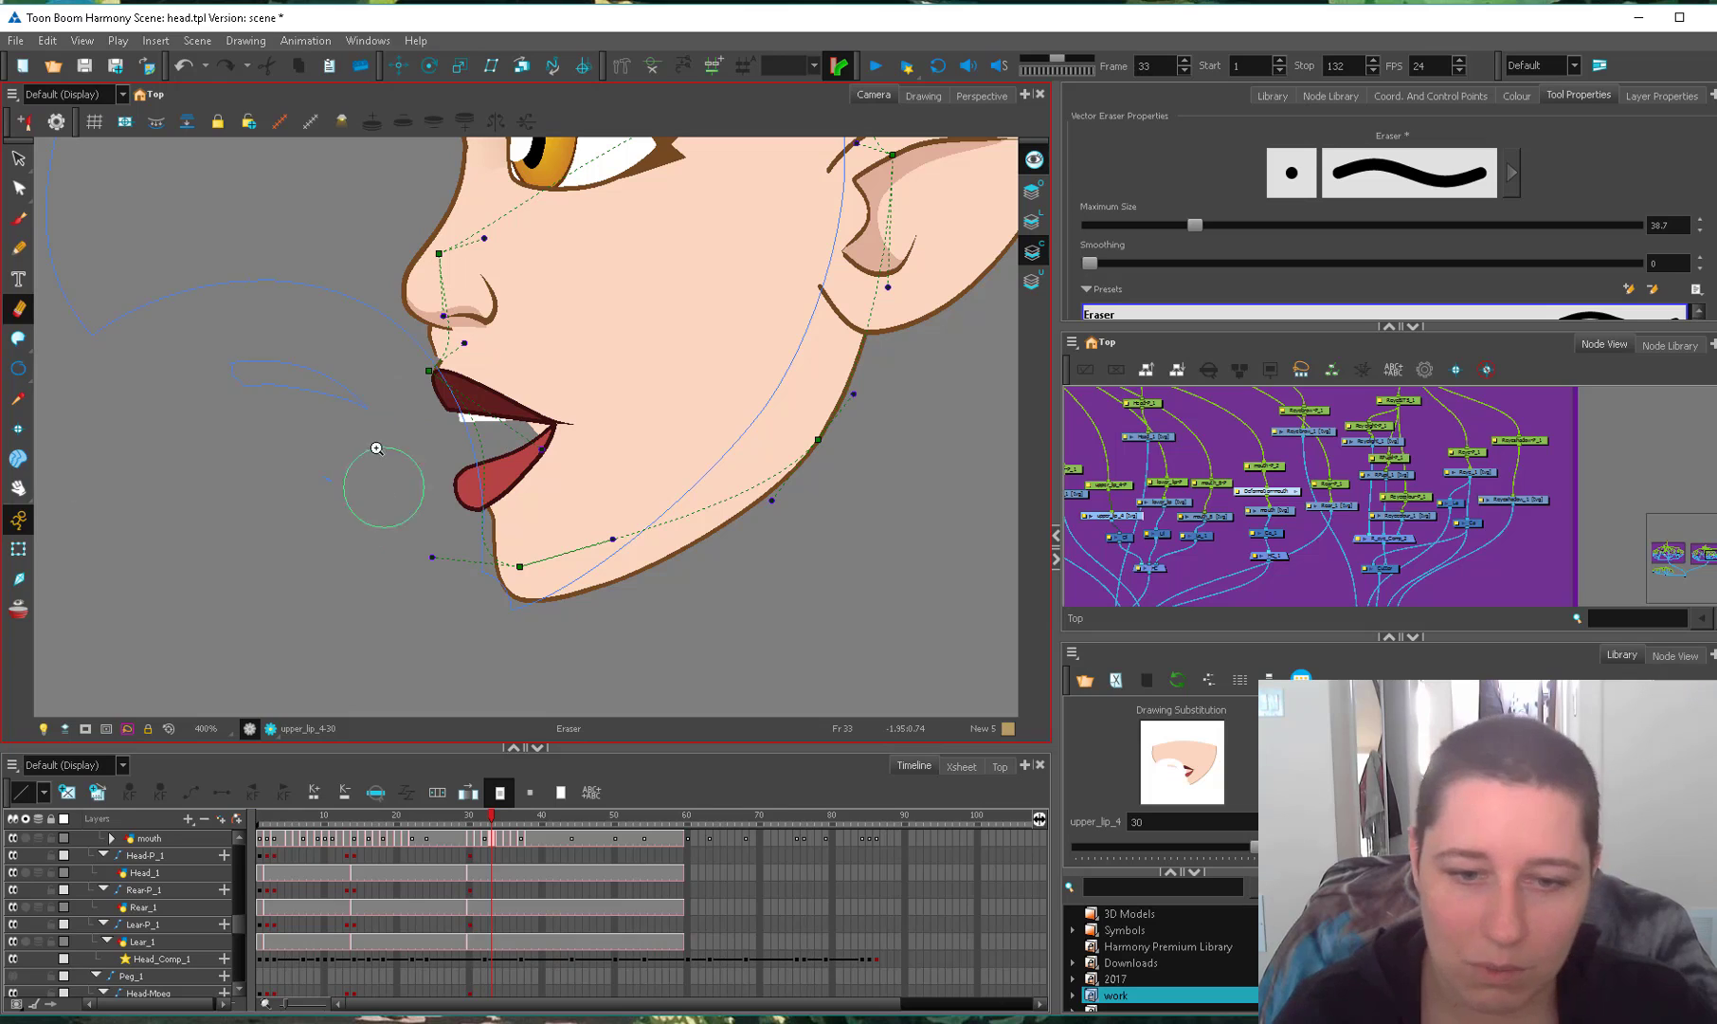
pyautogui.moveTo(366, 395)
pyautogui.mouseDown()
pyautogui.moveTo(92, 345)
pyautogui.moveTo(100, 426)
pyautogui.mouseUp()
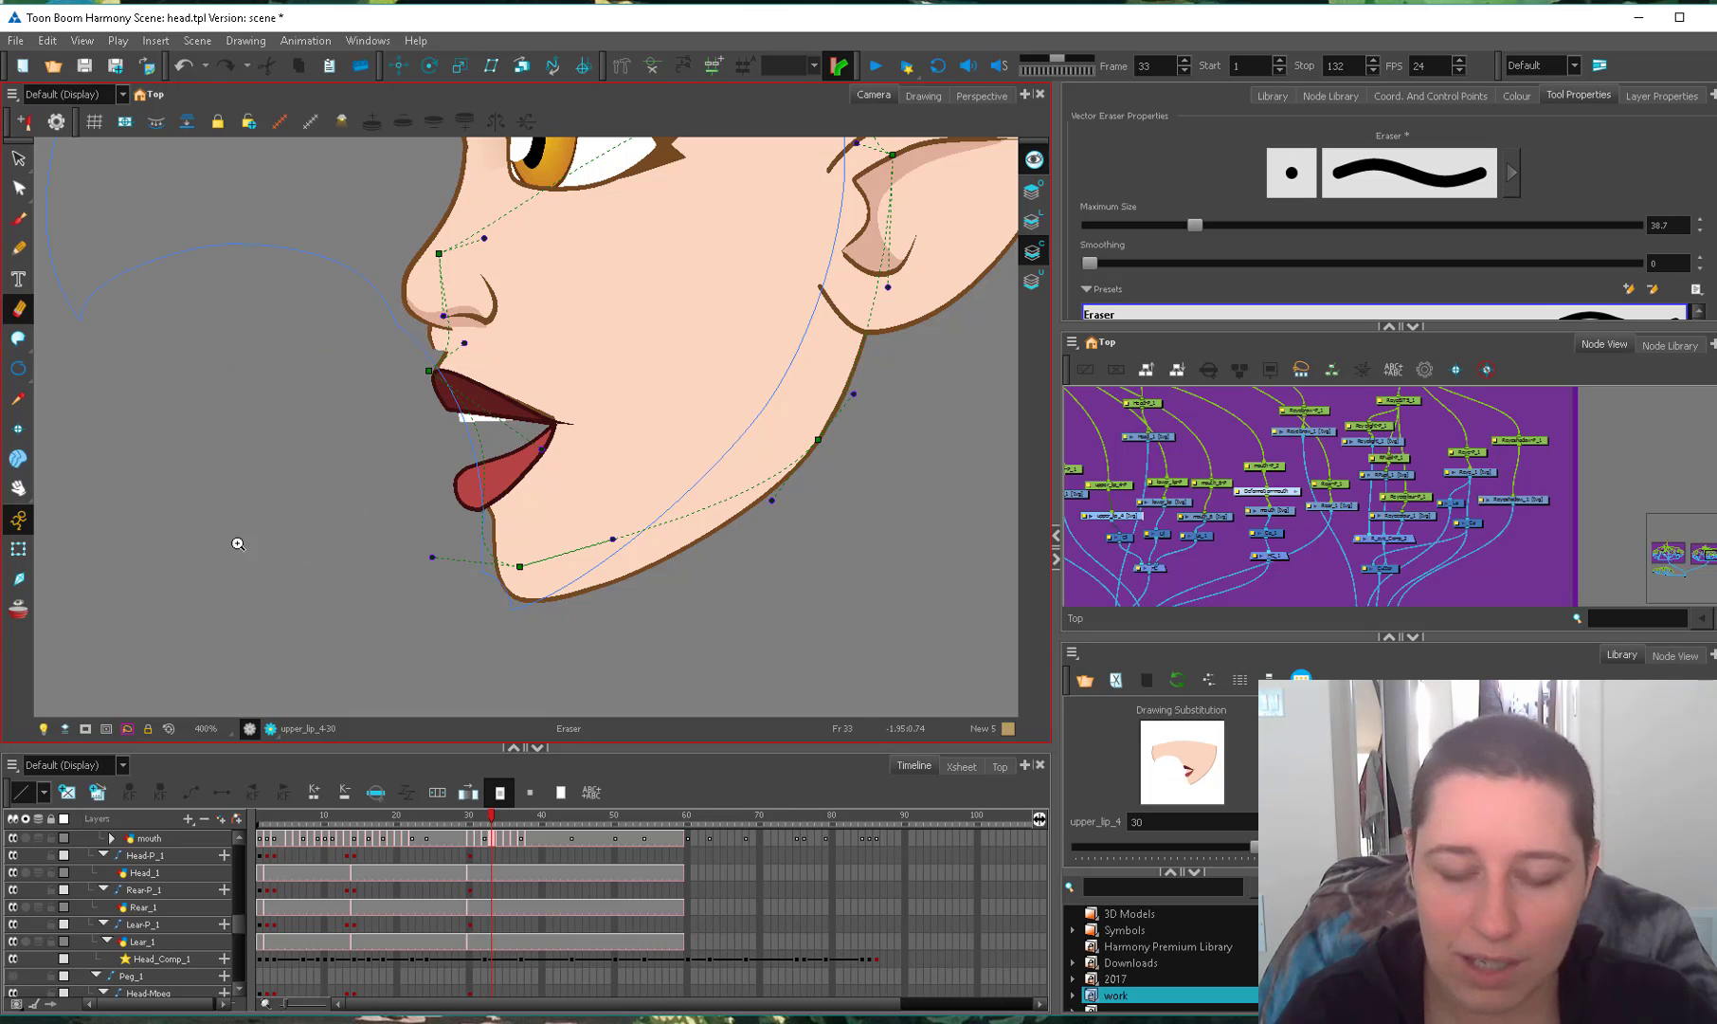
# Examine the trimmed contour around the upper lip and locate the mouth drawing in the node network.
pyautogui.hotkey('alt', 'q')
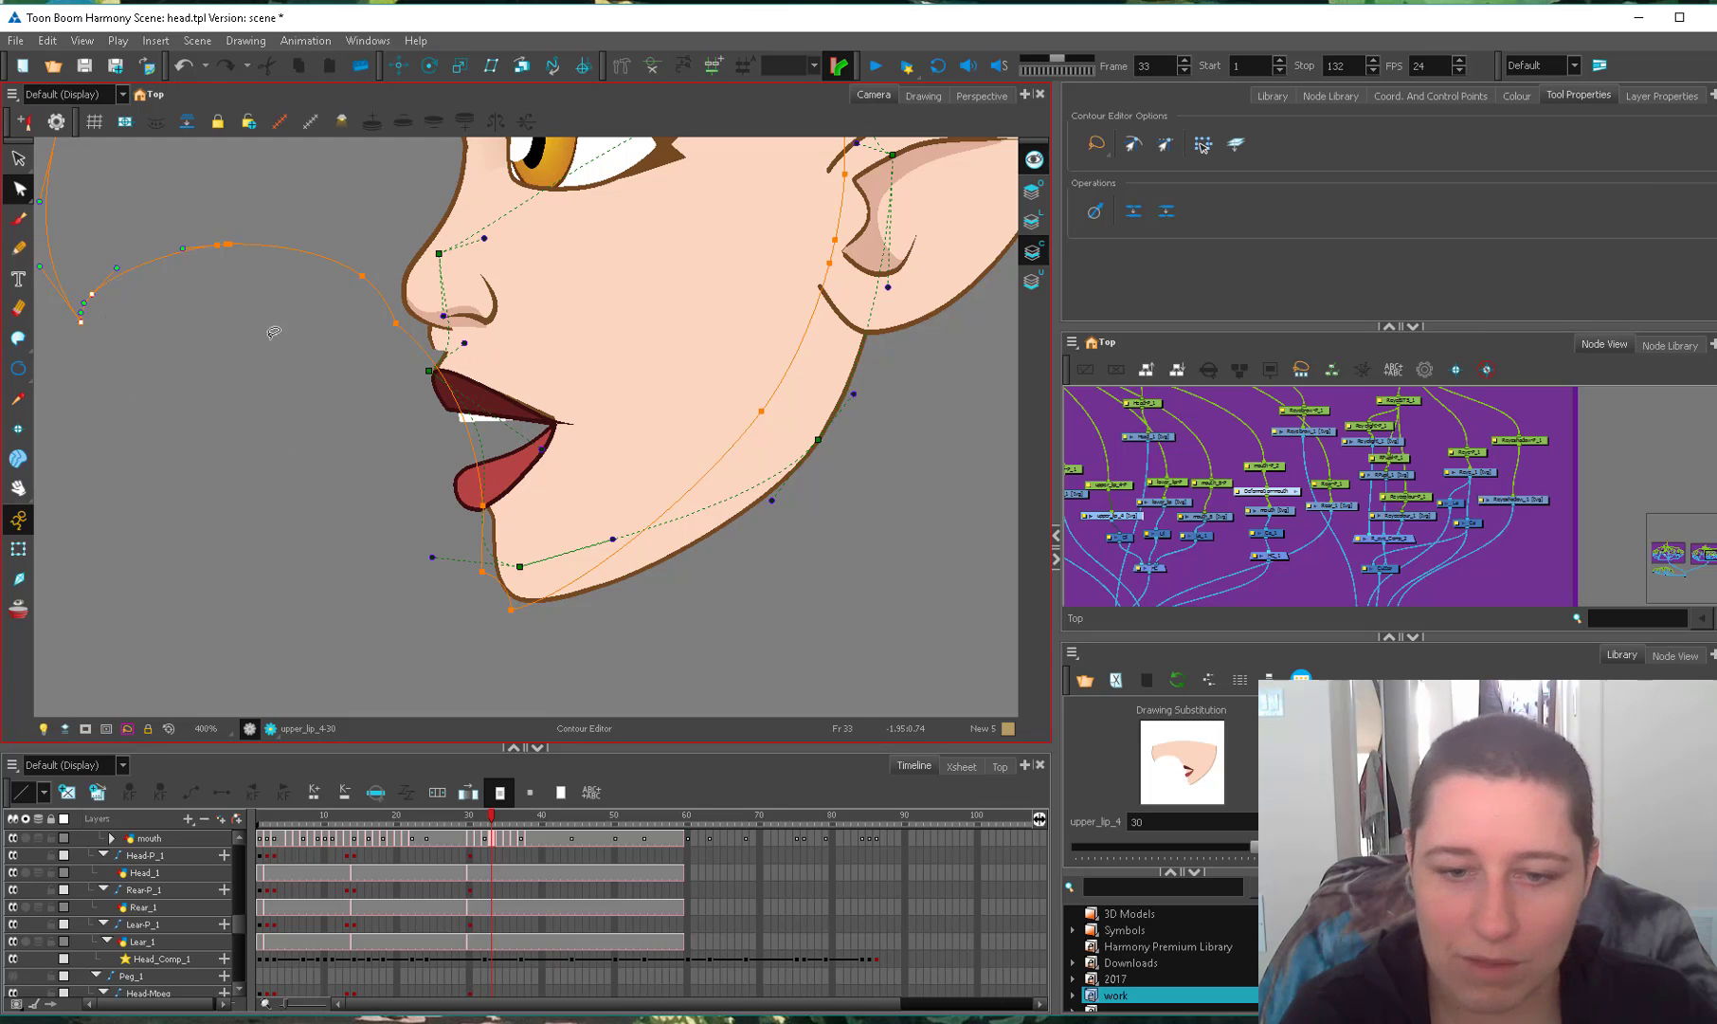
pyautogui.click(435, 326)
pyautogui.moveTo(461, 355)
pyautogui.mouseDown()
pyautogui.moveTo(478, 433)
pyautogui.moveTo(404, 451)
pyautogui.mouseUp()
pyautogui.hotkey('shift', 't')
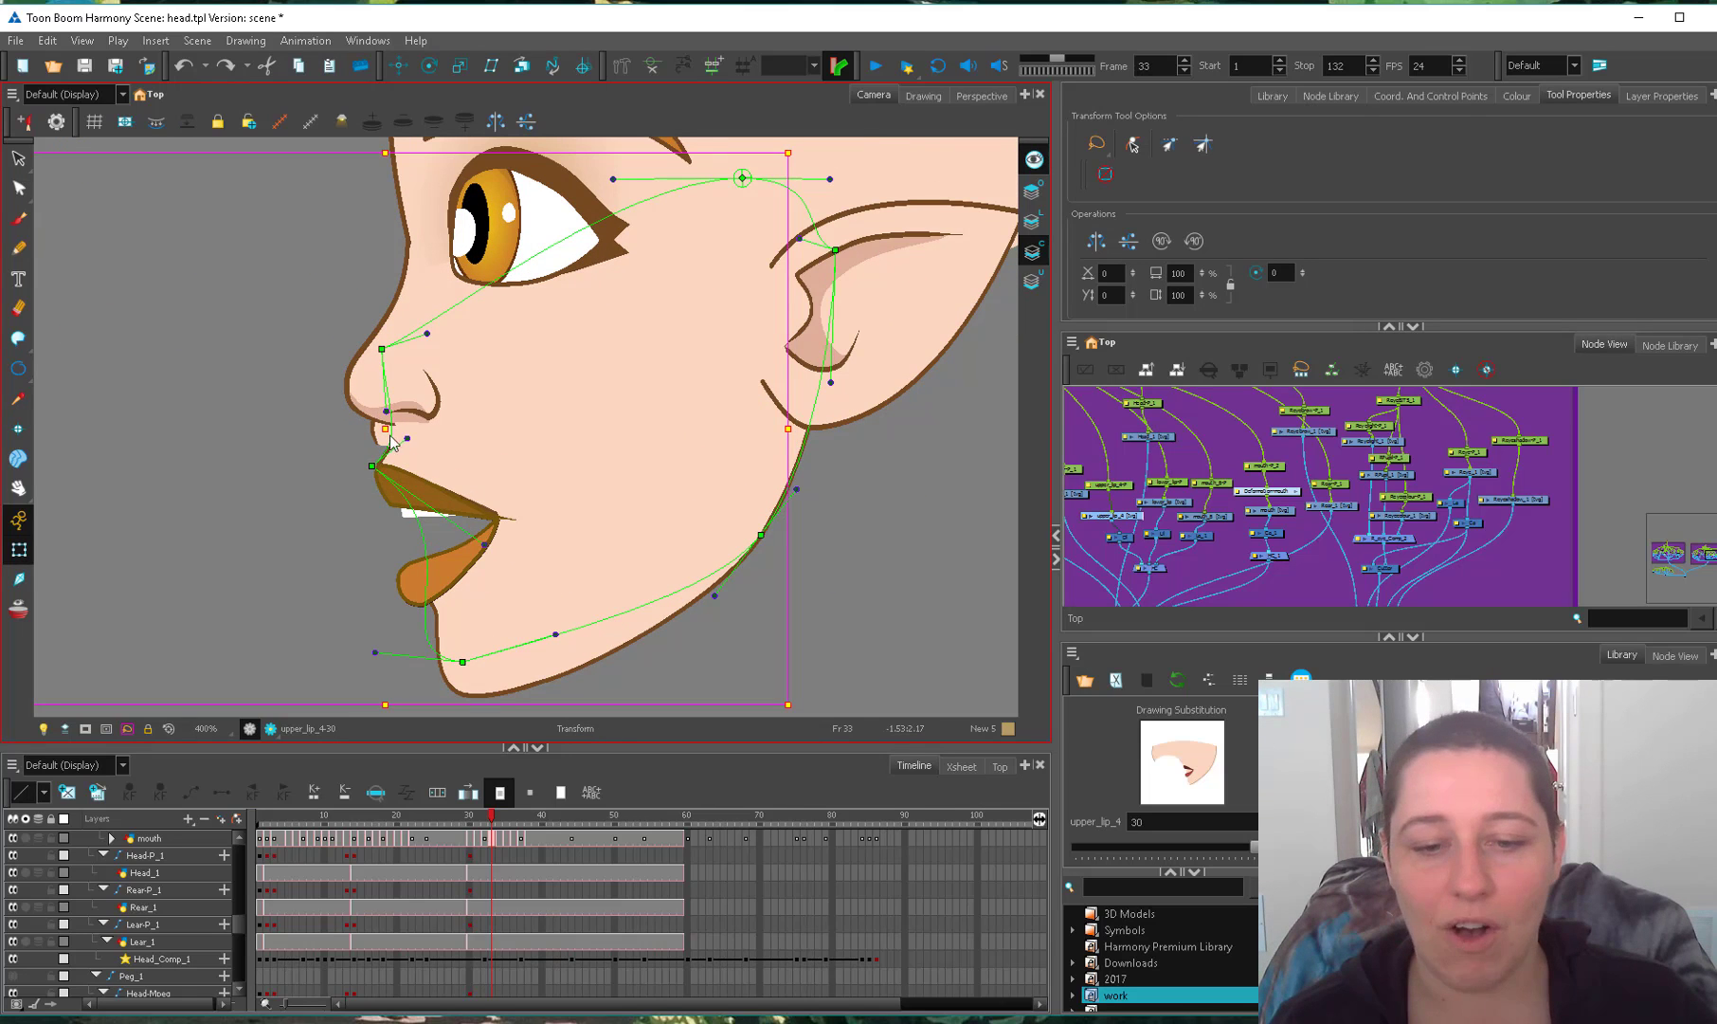
pyautogui.click(19, 549)
pyautogui.click(387, 462)
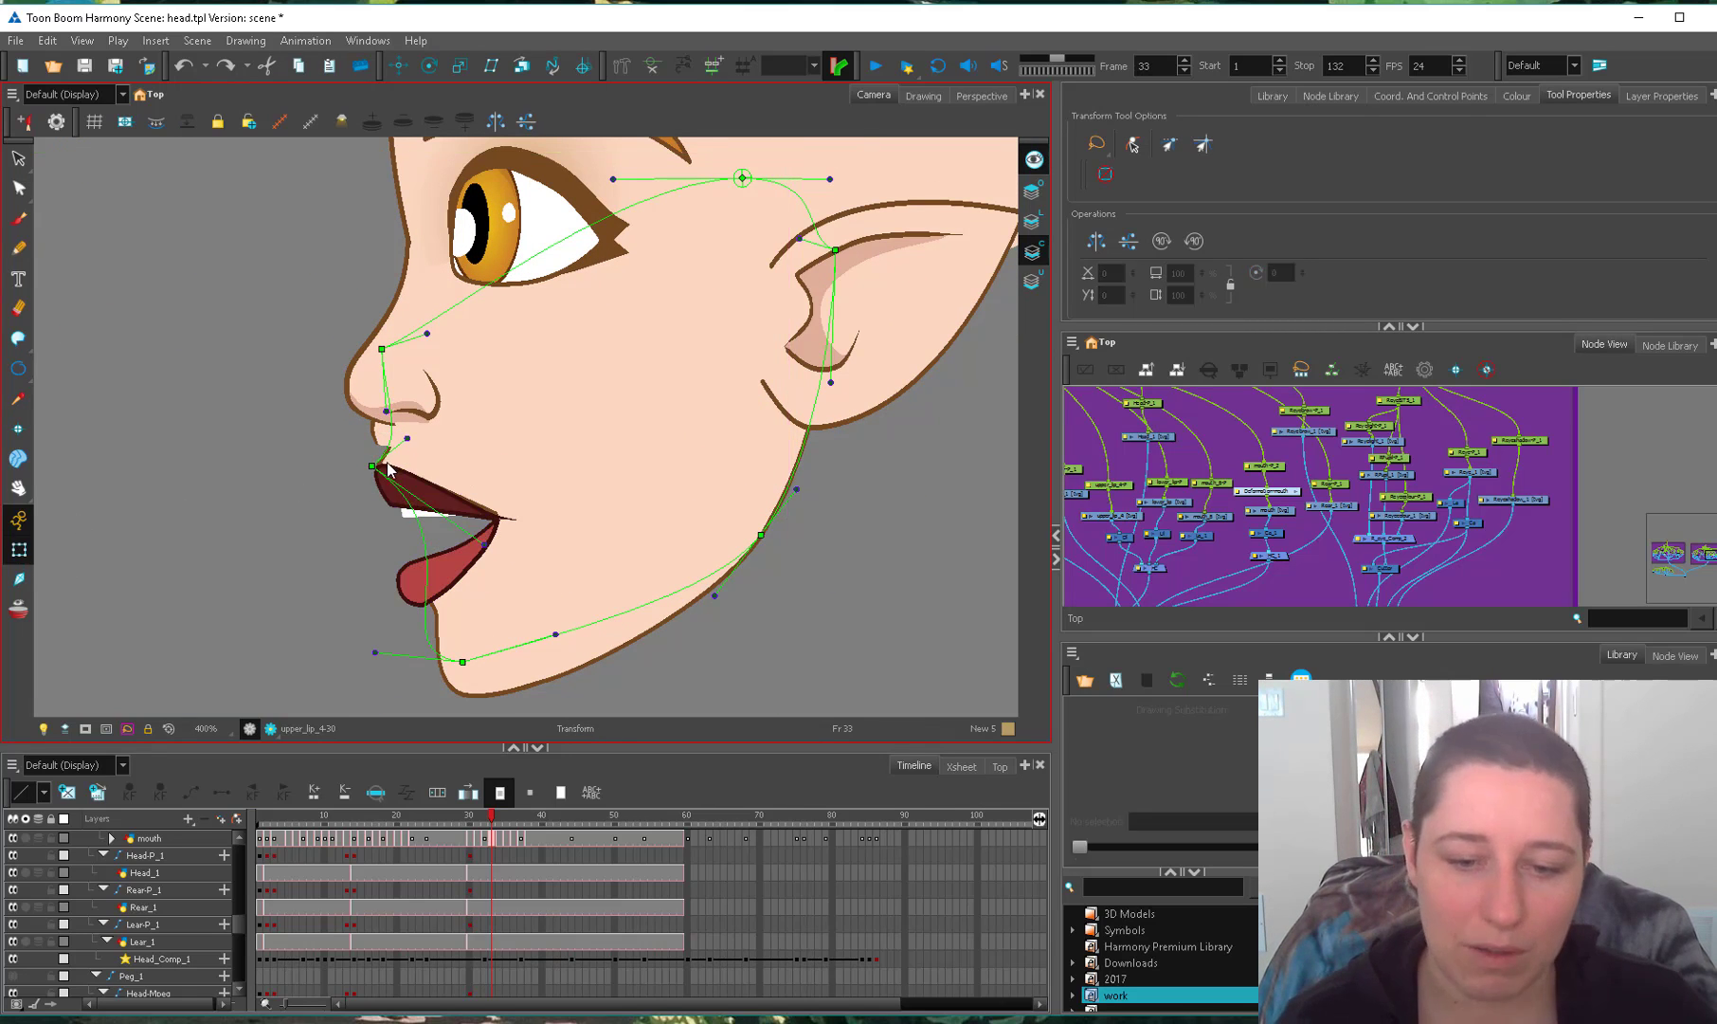
pyautogui.press('o')
pyautogui.moveTo(1348, 560); pyautogui.dragTo(1384, 534)
pyautogui.click(404, 475)
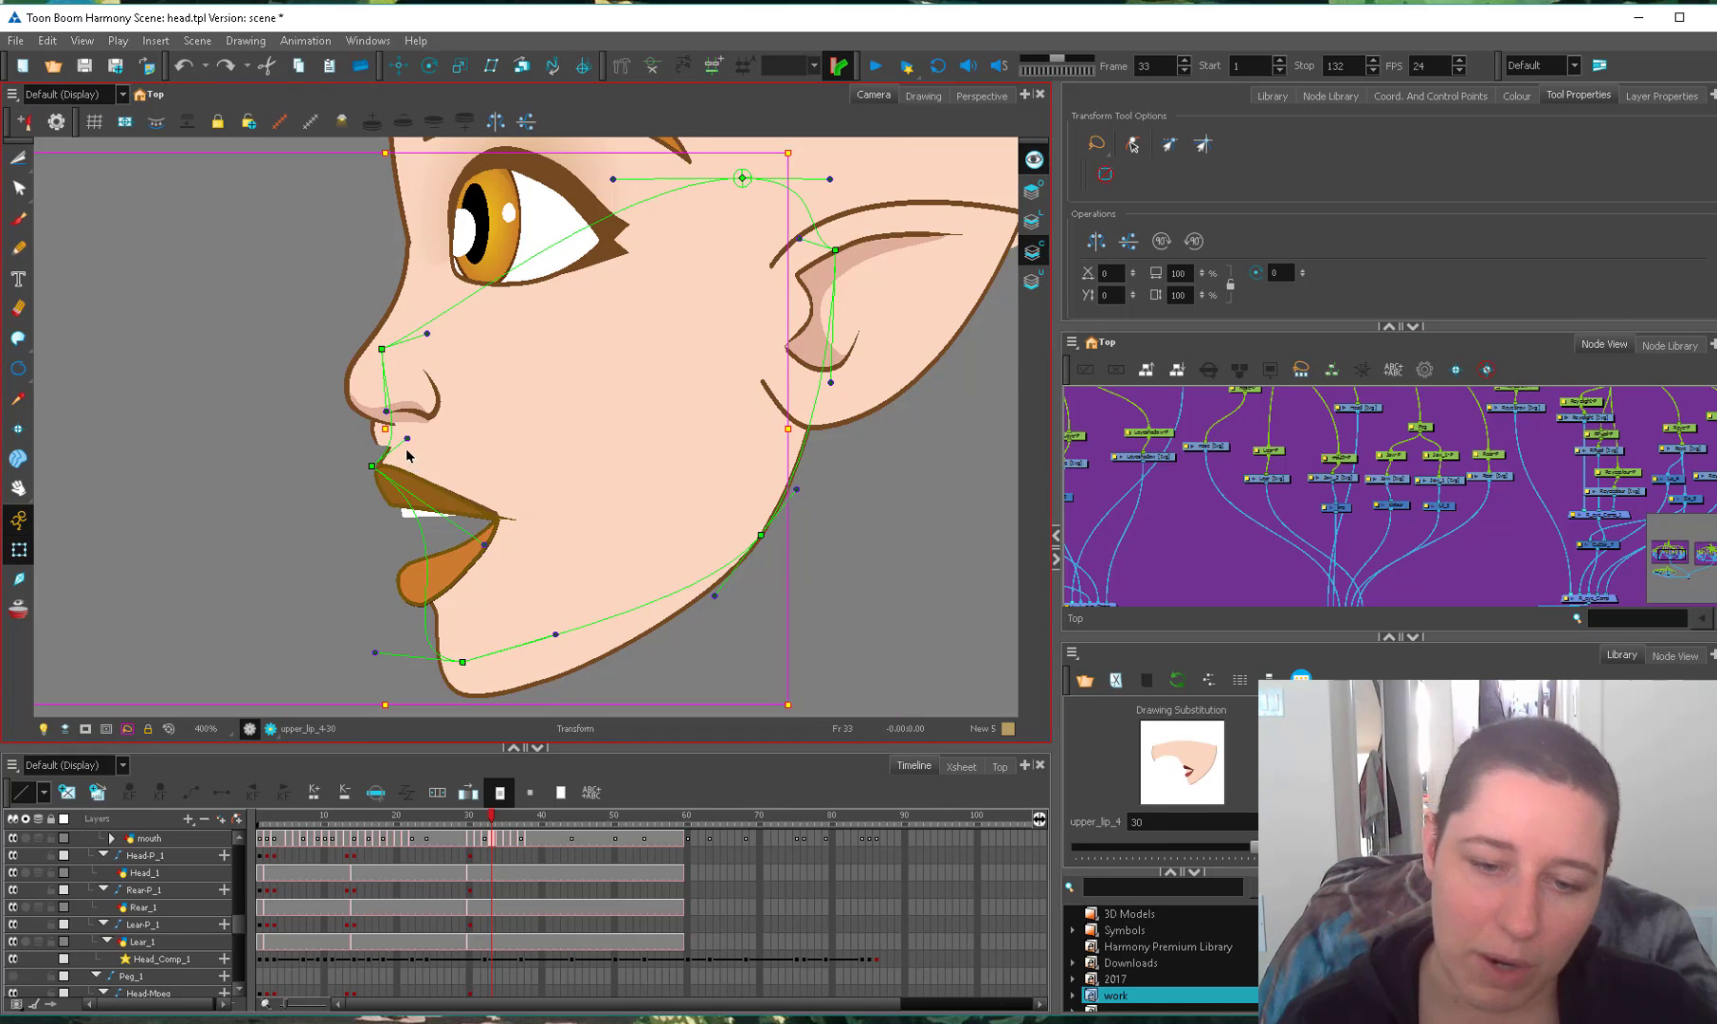
# Brush over the skin edge above the upper lip in the light green New 6 colour and draw an arrow towards it.
pyautogui.hotkey('alt', 'b')
pyautogui.scroll(4, 388, 458)
pyautogui.press('d')
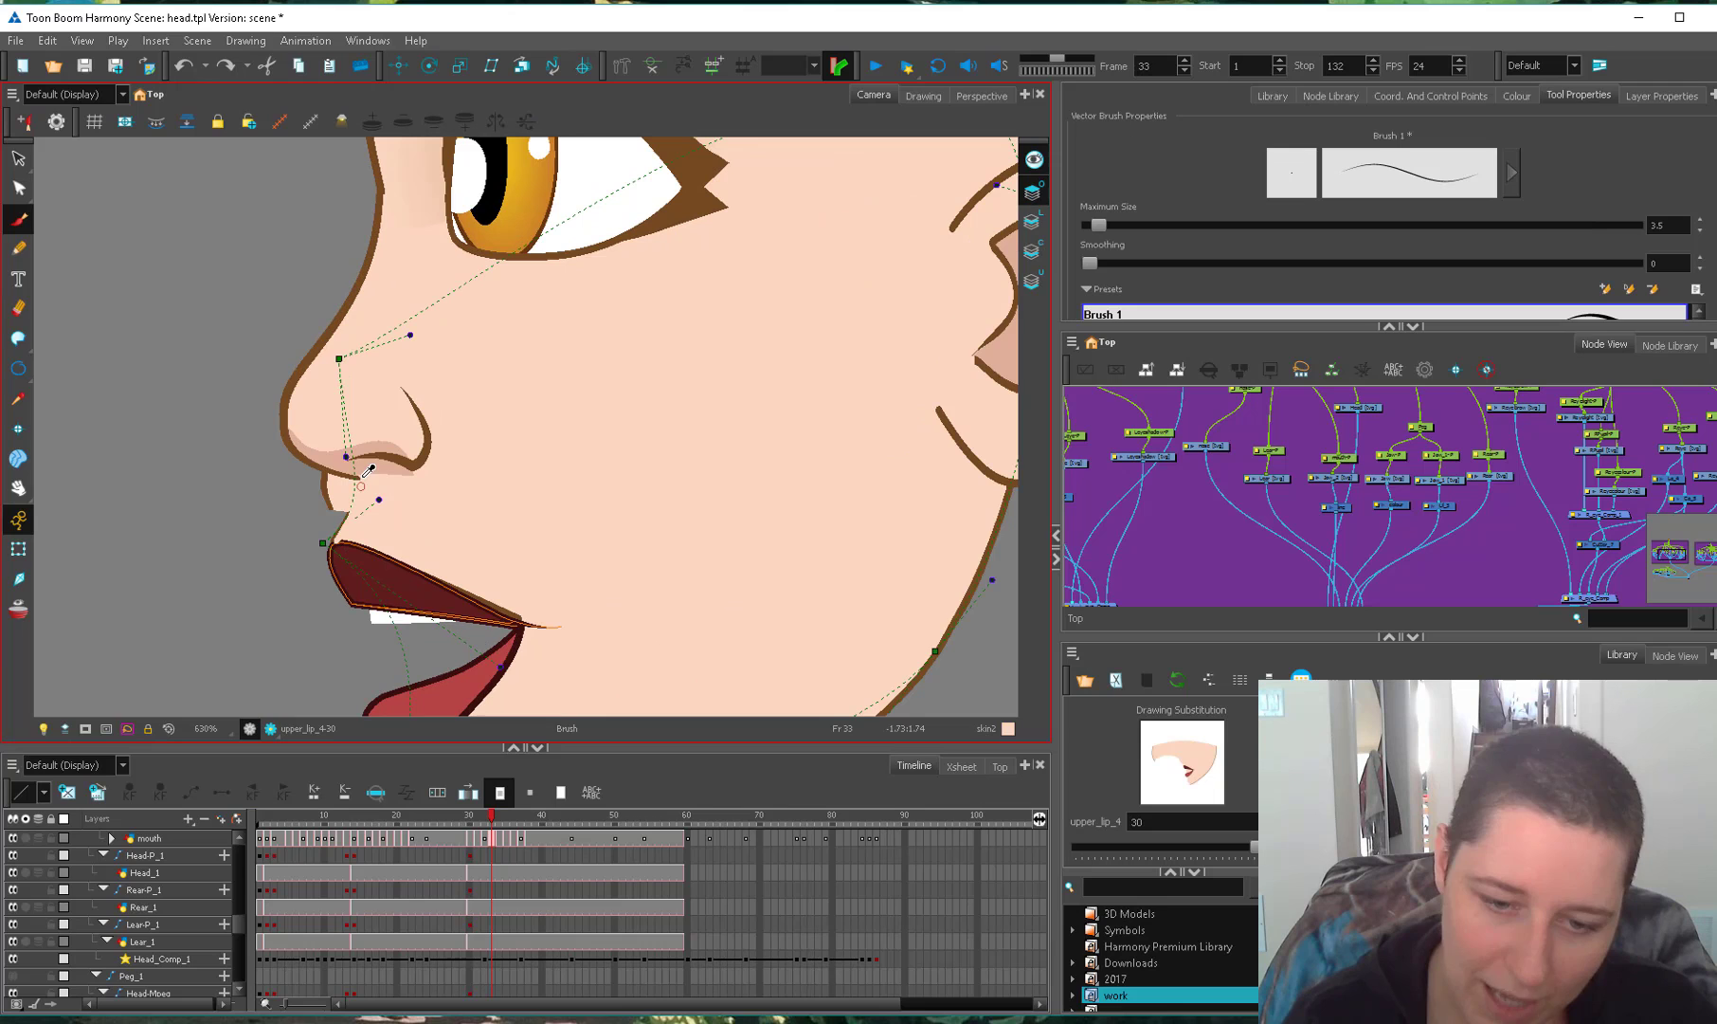
pyautogui.click(363, 477)
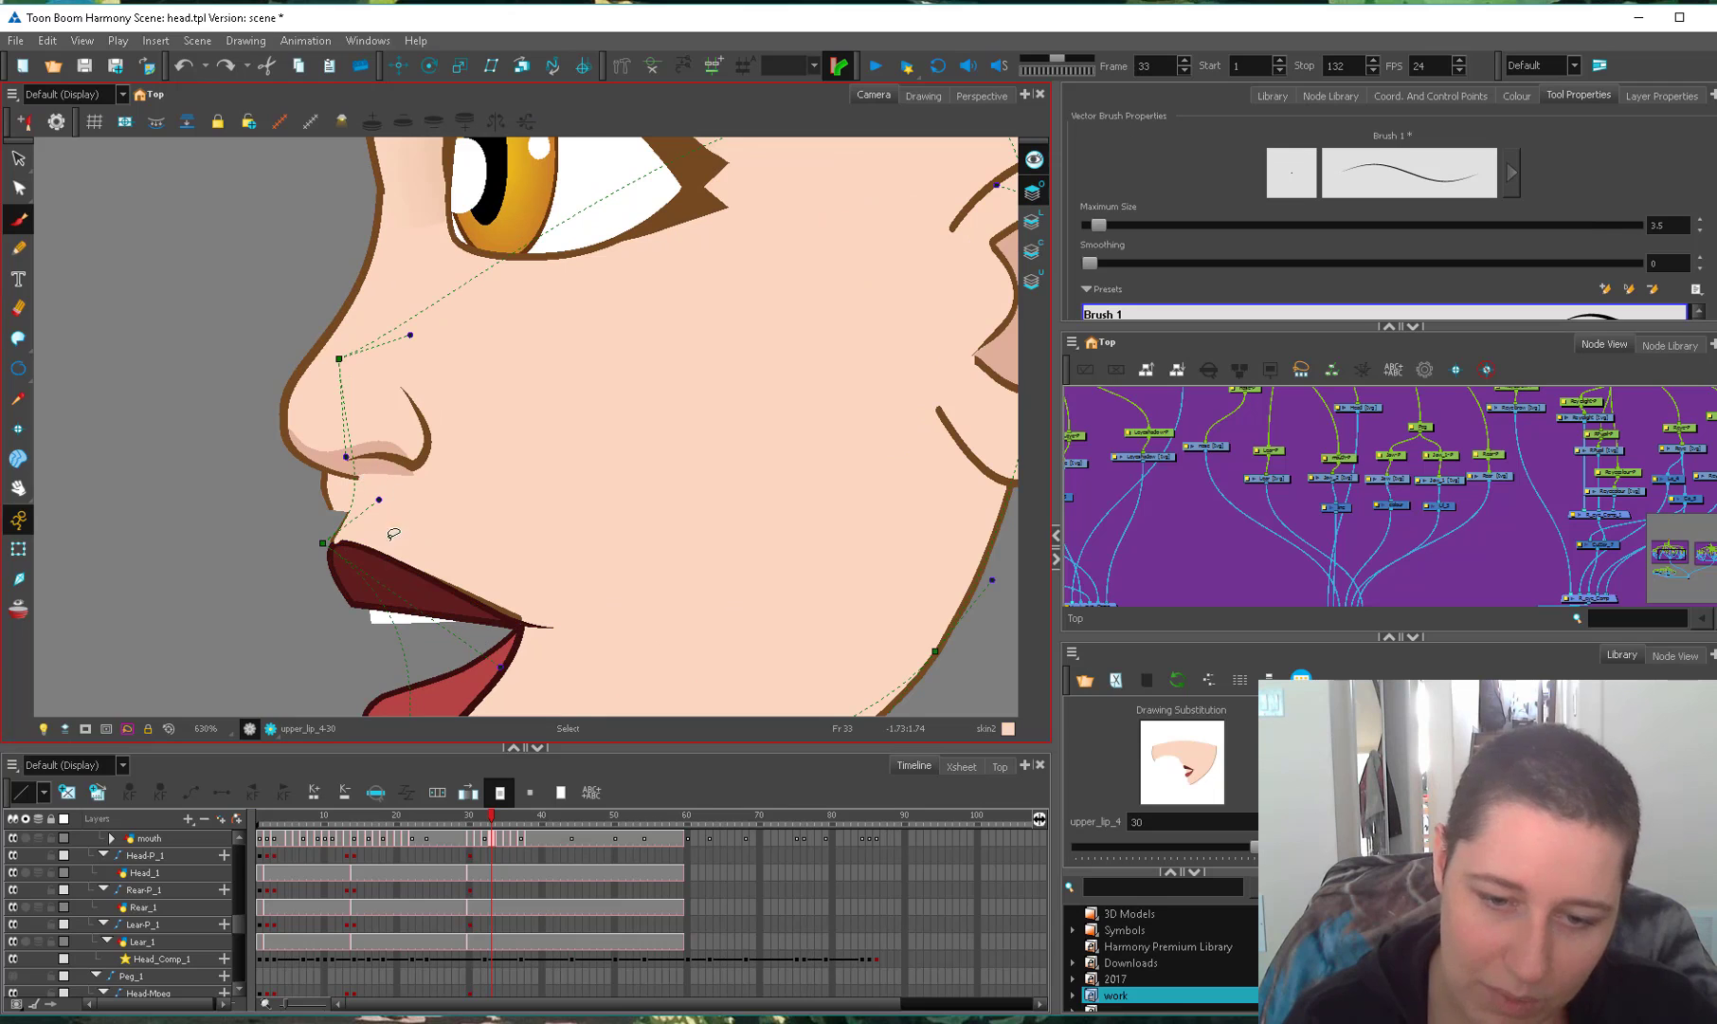
pyautogui.moveTo(351, 514); pyautogui.dragTo(335, 543)
pyautogui.click(1516, 96)
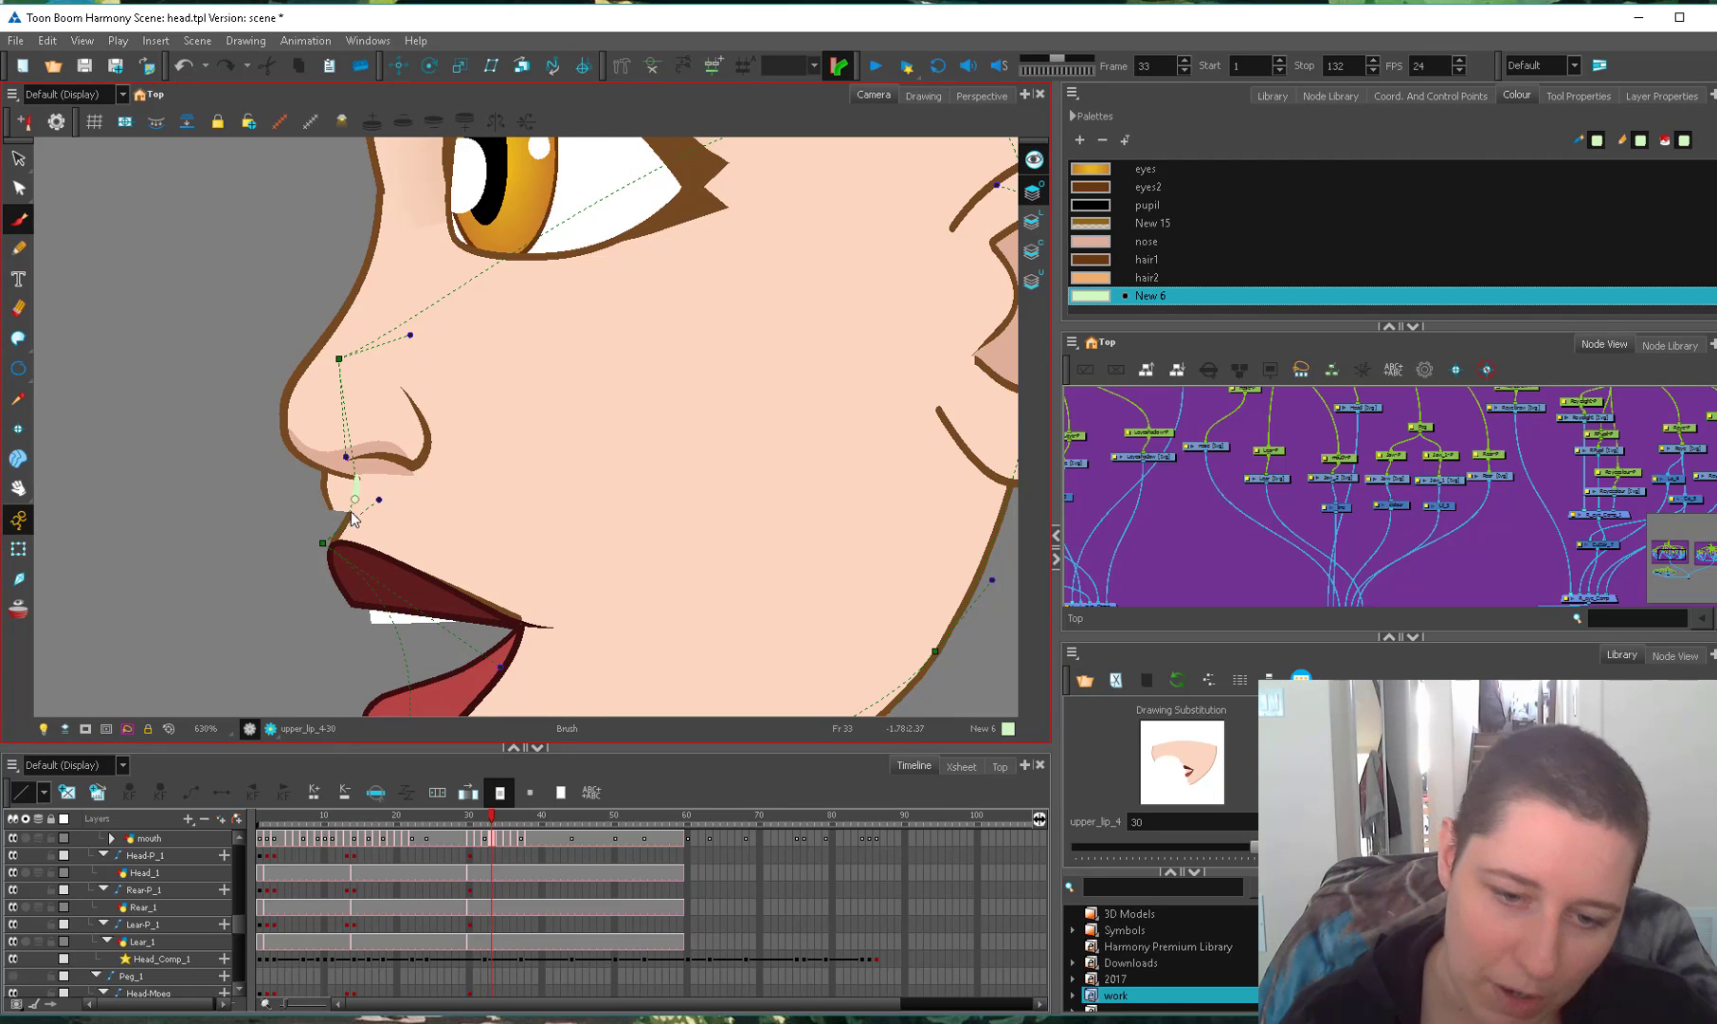
pyautogui.moveTo(325, 571); pyautogui.dragTo(319, 584)
pyautogui.press('2')
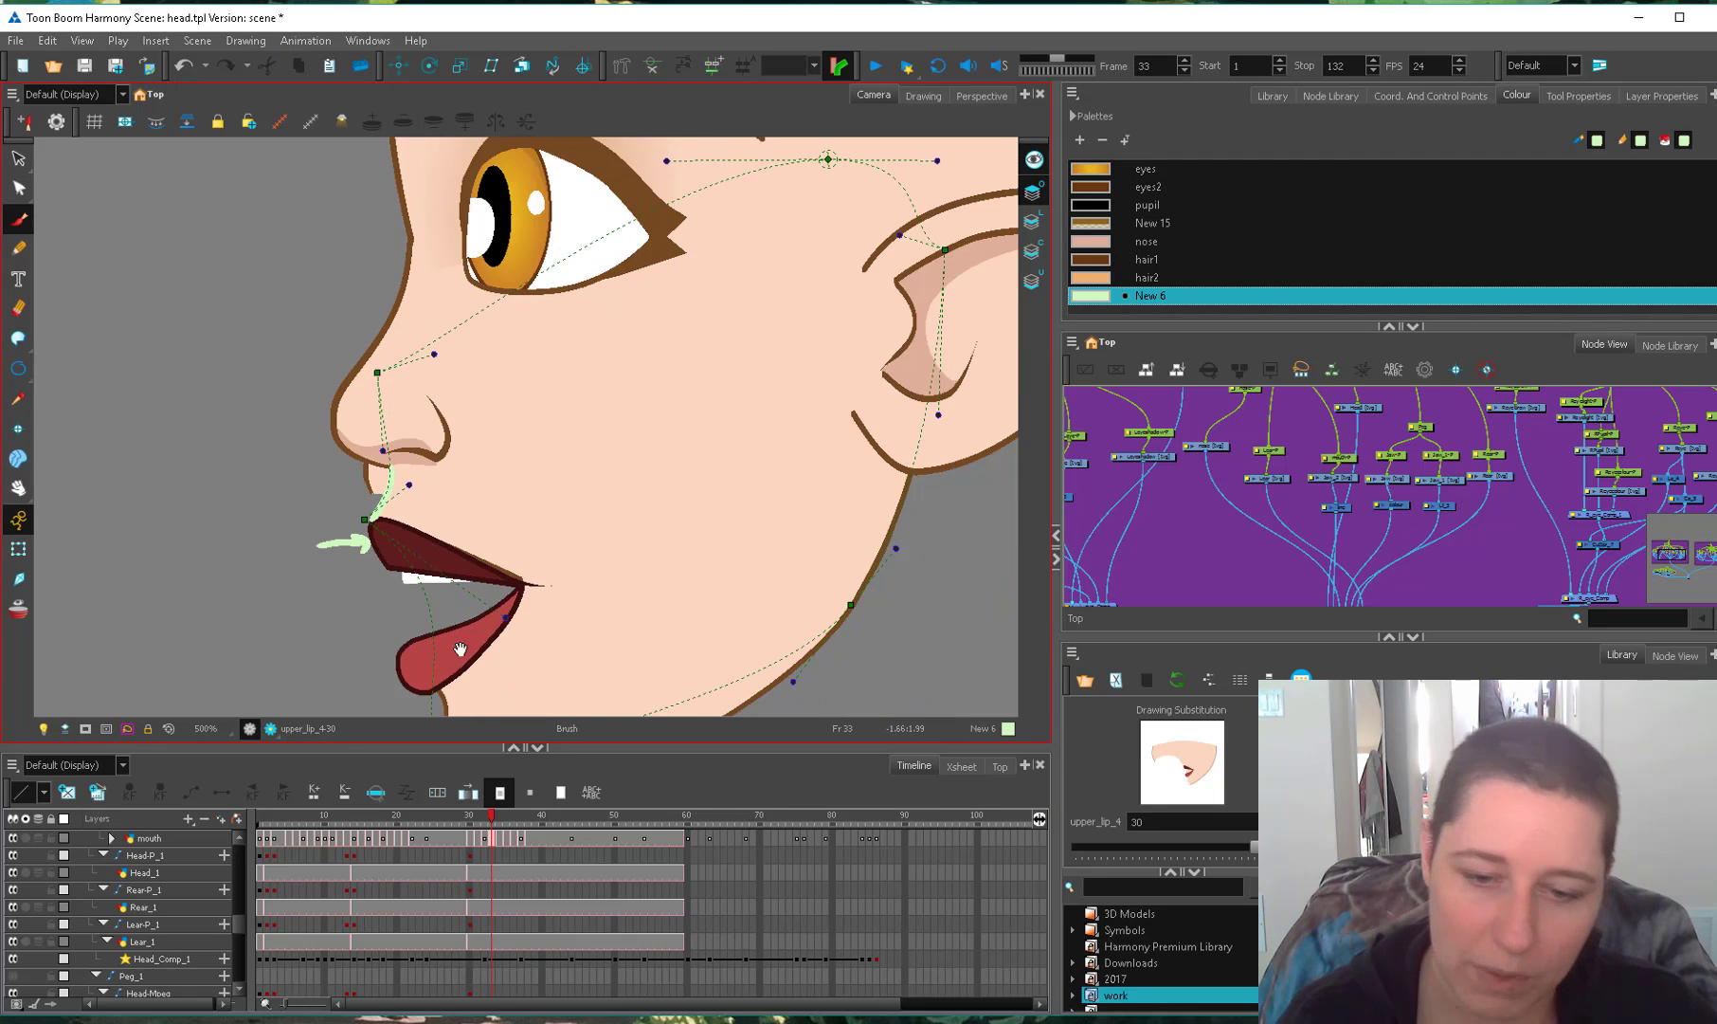
# Brush light green along the profile edge from the lower lip around the chin and add an arrow towards it.
pyautogui.moveTo(462, 699); pyautogui.dragTo(400, 544)
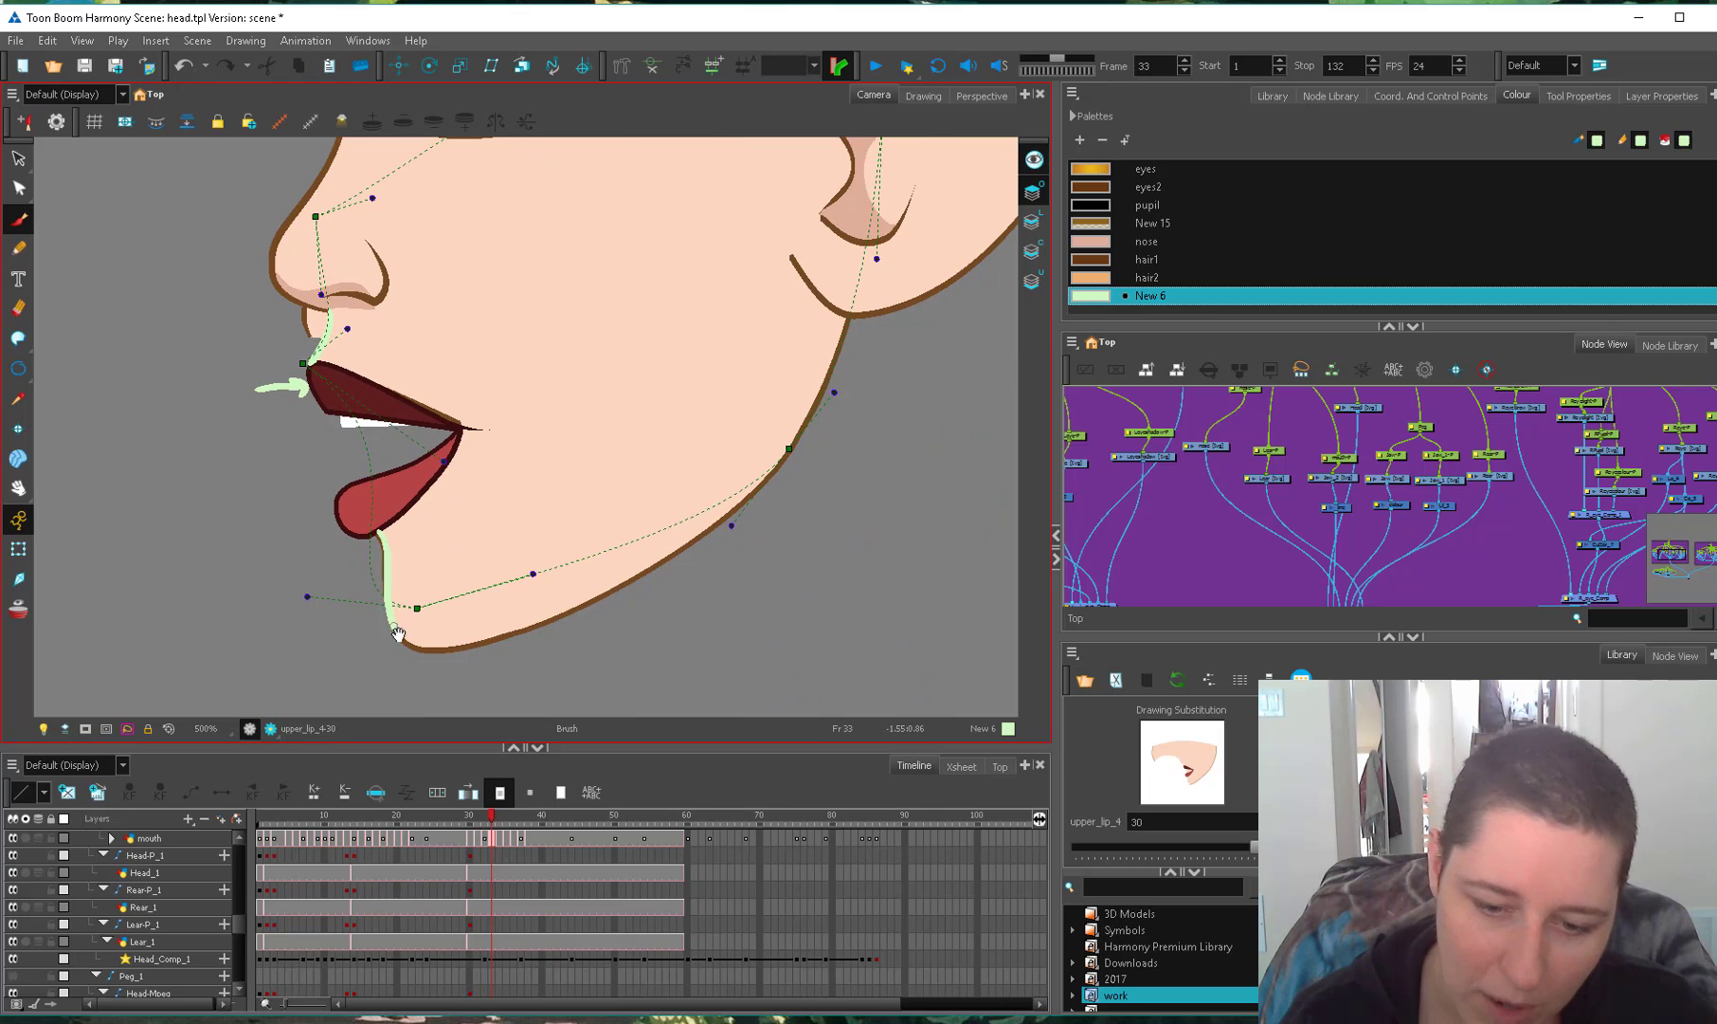
pyautogui.moveTo(398, 633); pyautogui.dragTo(462, 650)
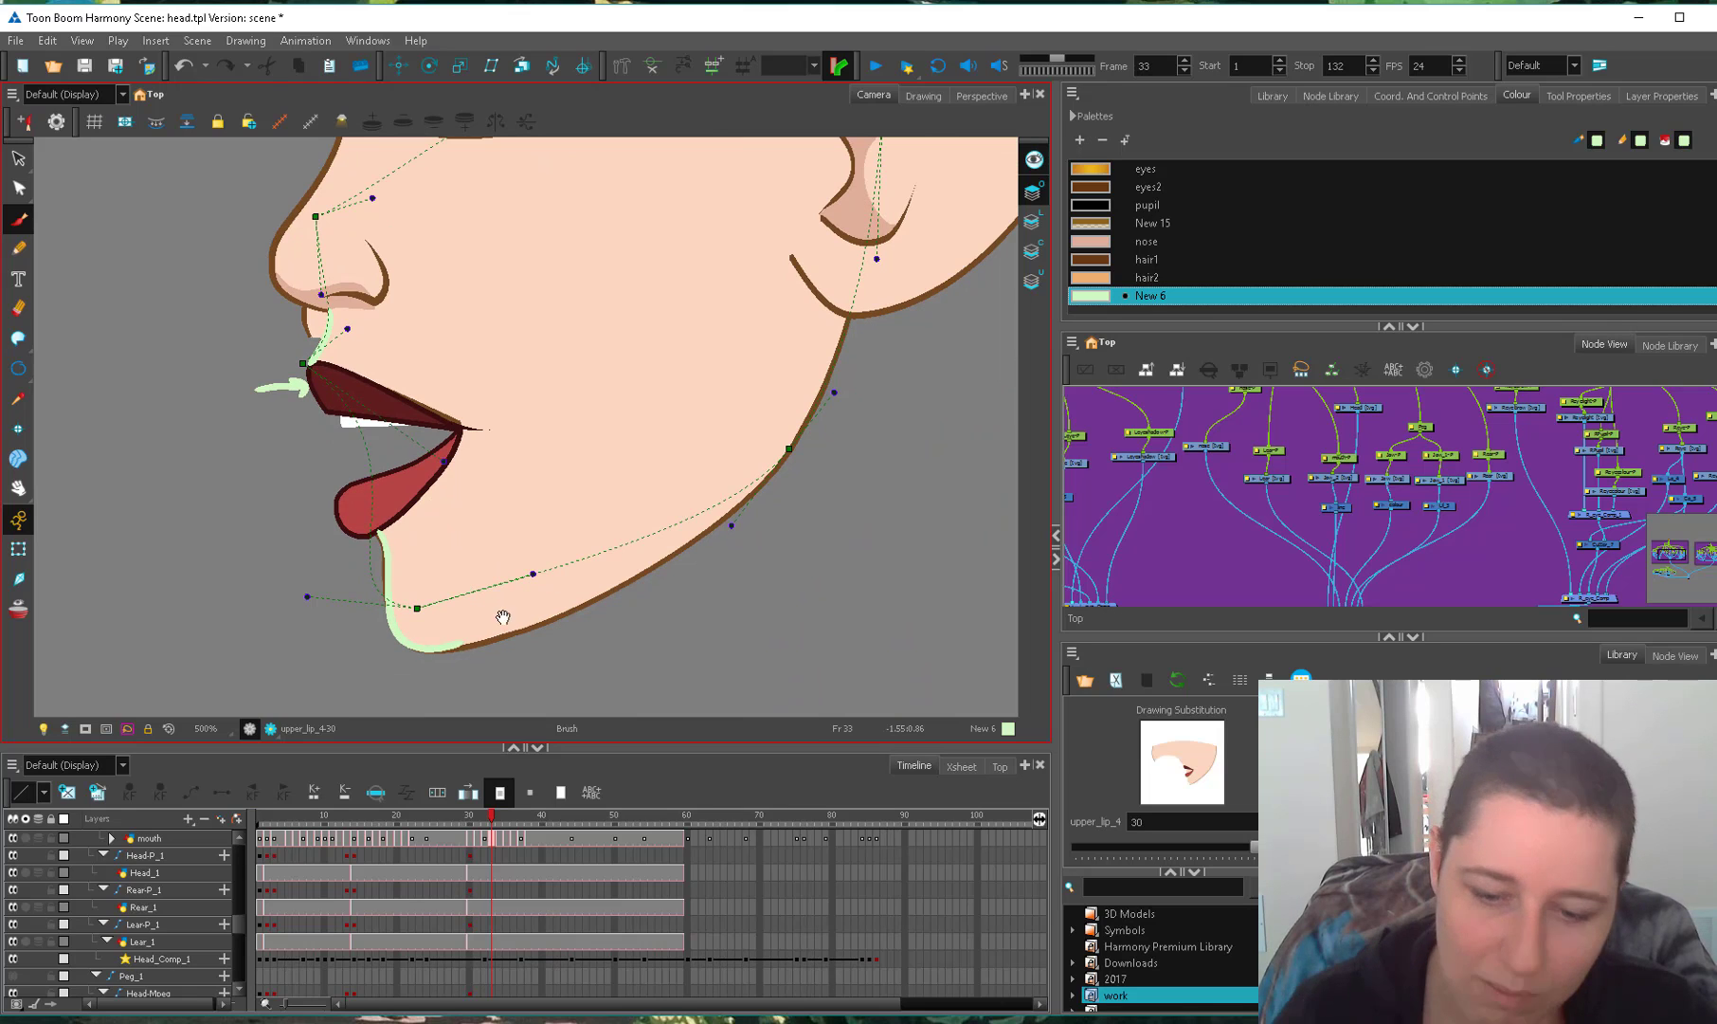
pyautogui.moveTo(308, 588); pyautogui.dragTo(327, 550)
pyautogui.press('2')
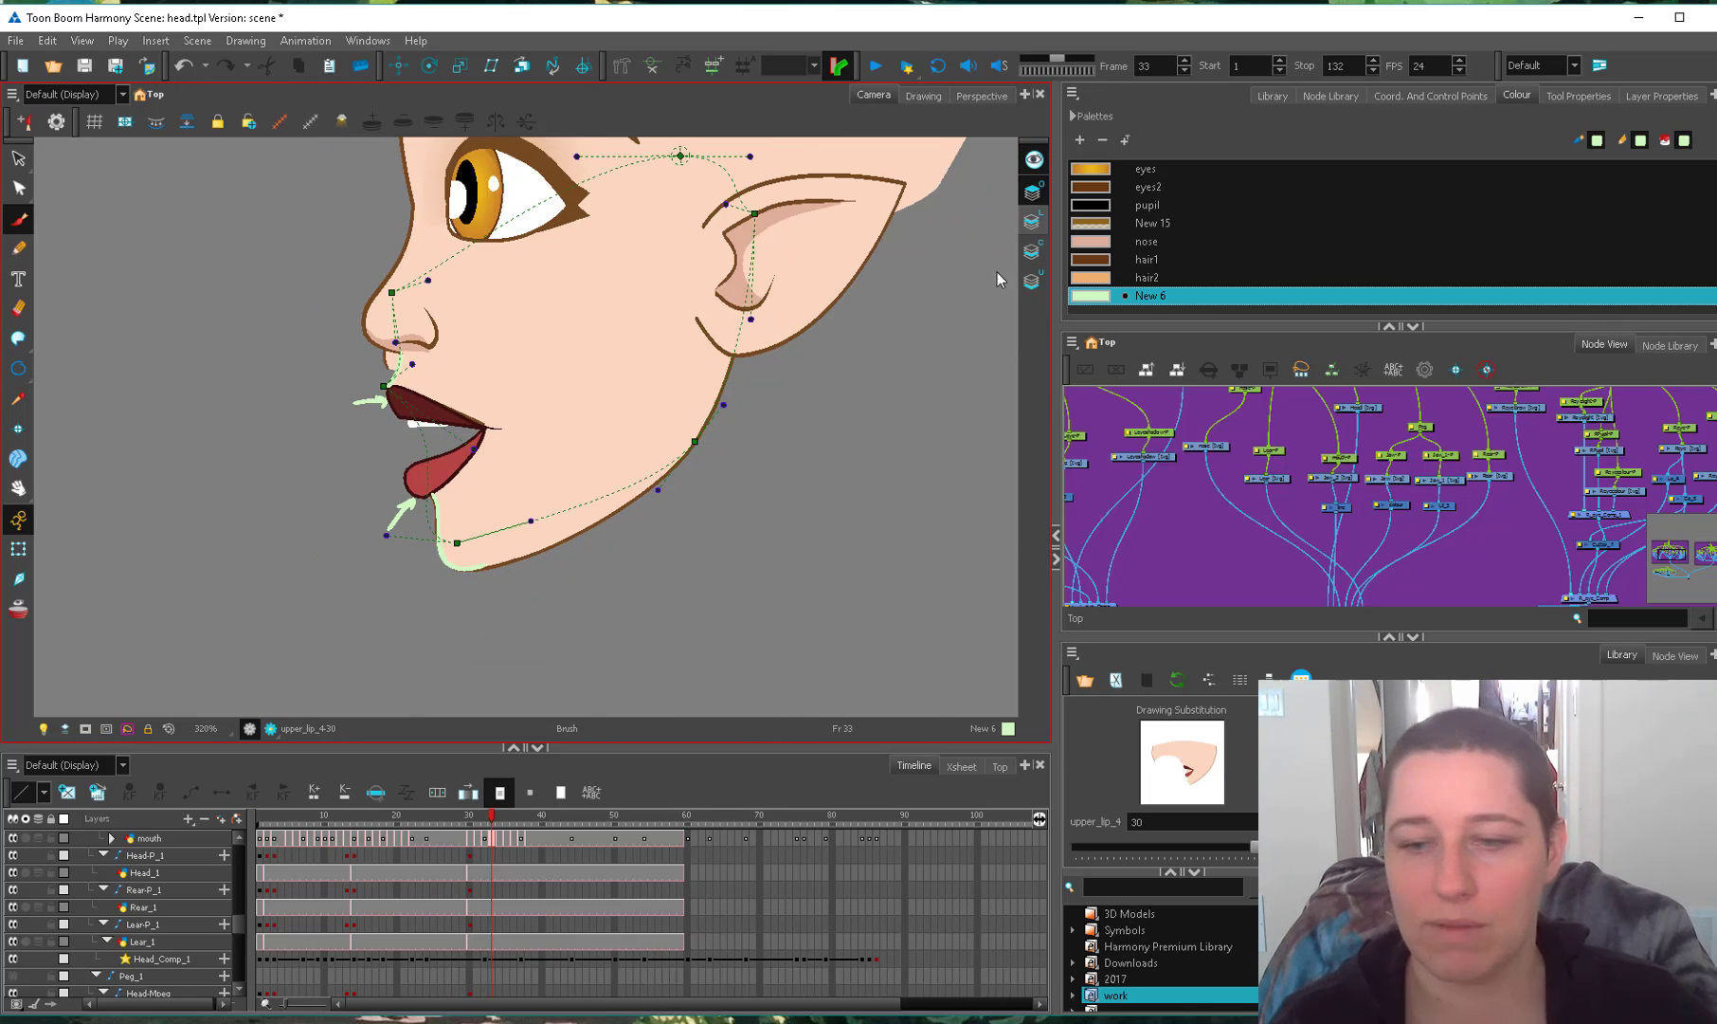
pyautogui.click(18, 549)
pyautogui.press('2')
pyautogui.press('2')
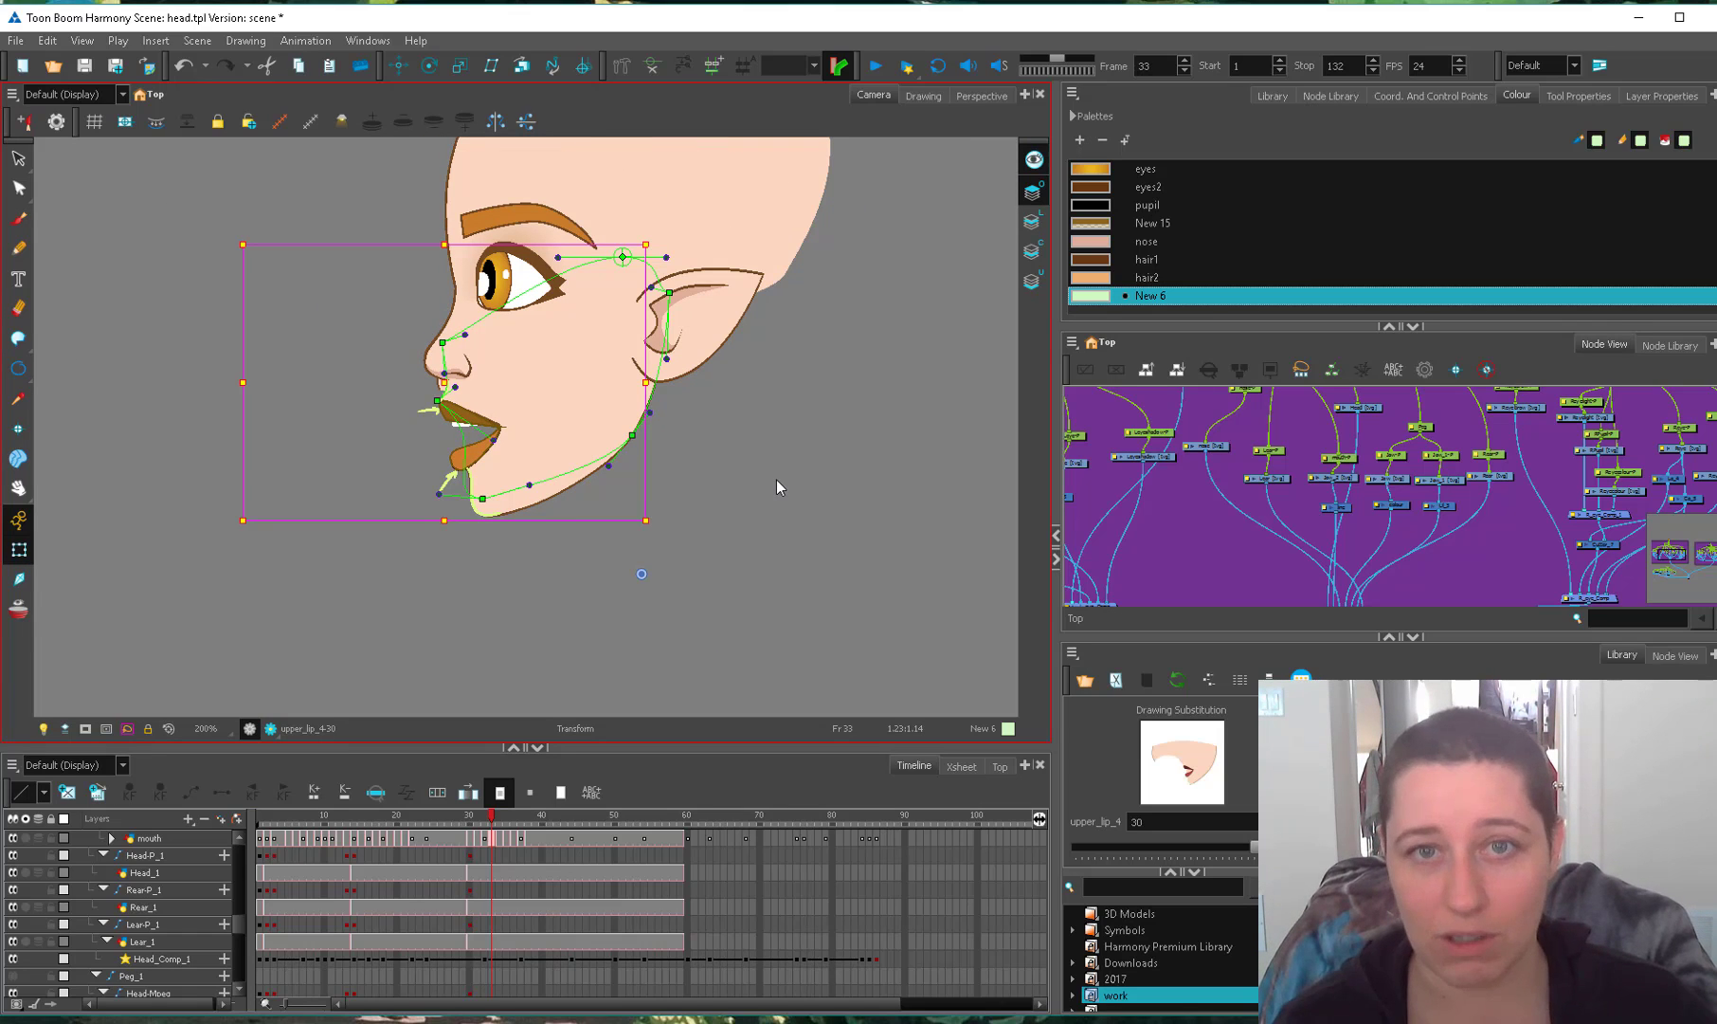
pyautogui.moveTo(492, 817); pyautogui.dragTo(494, 820)
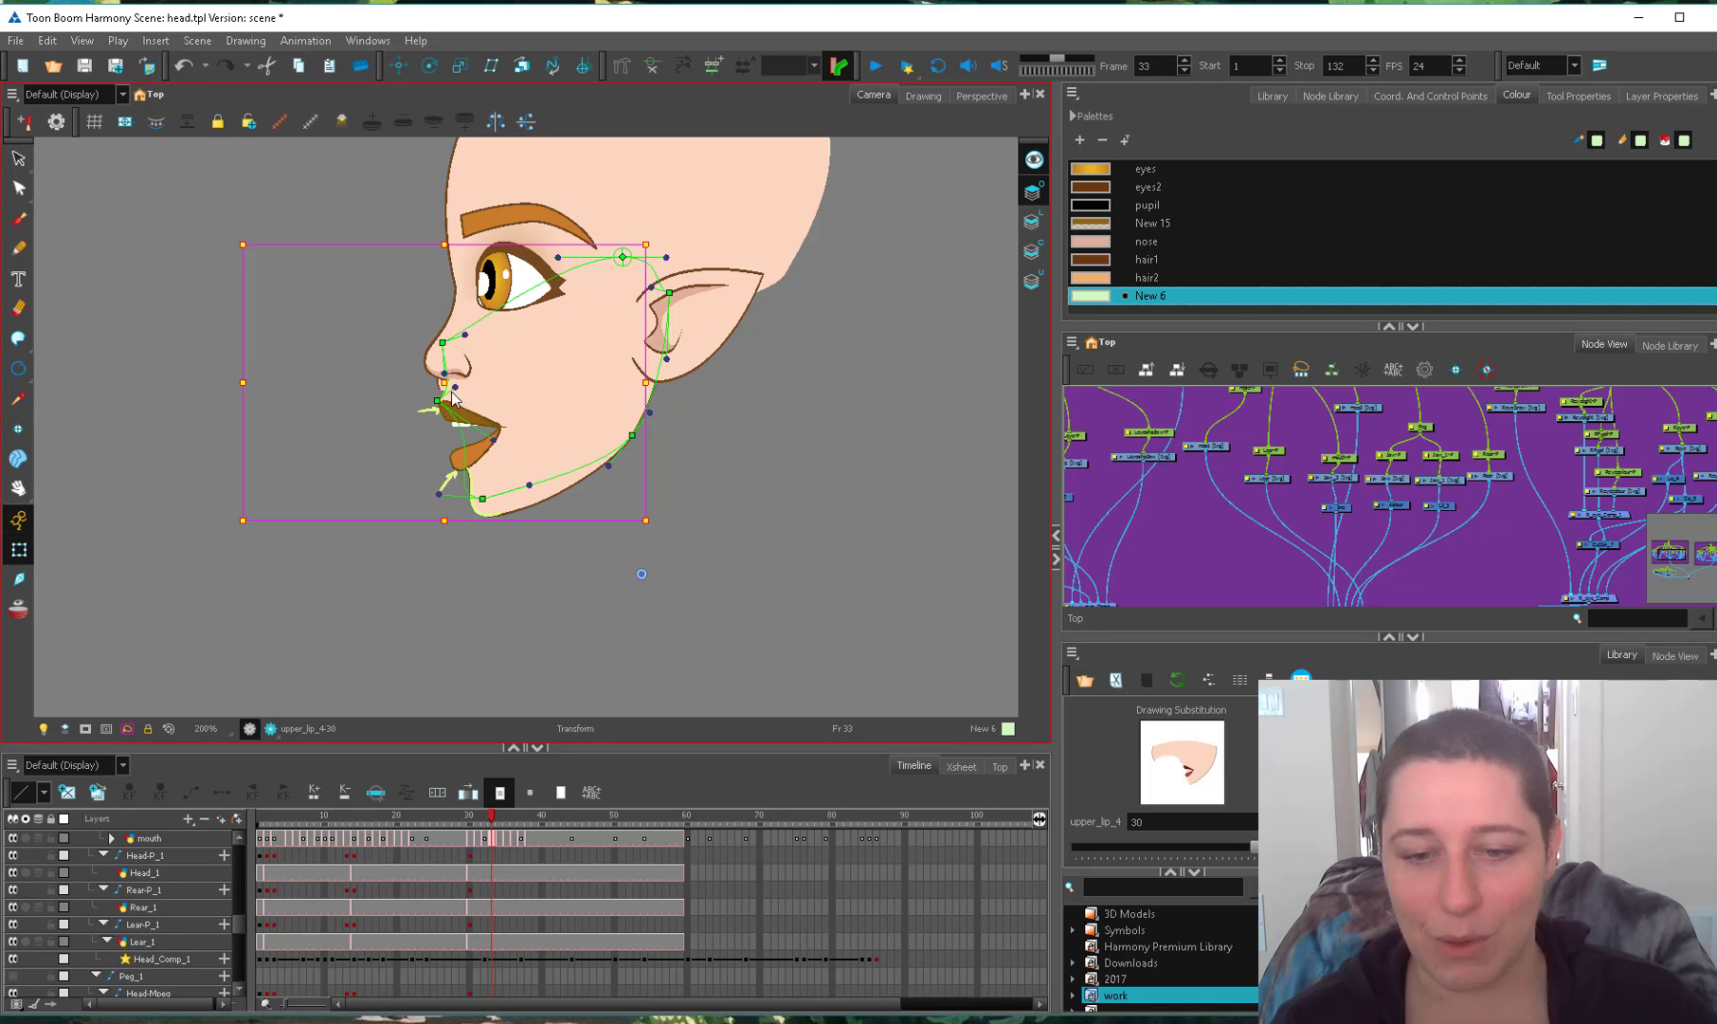
pyautogui.press('1')
pyautogui.press('1')
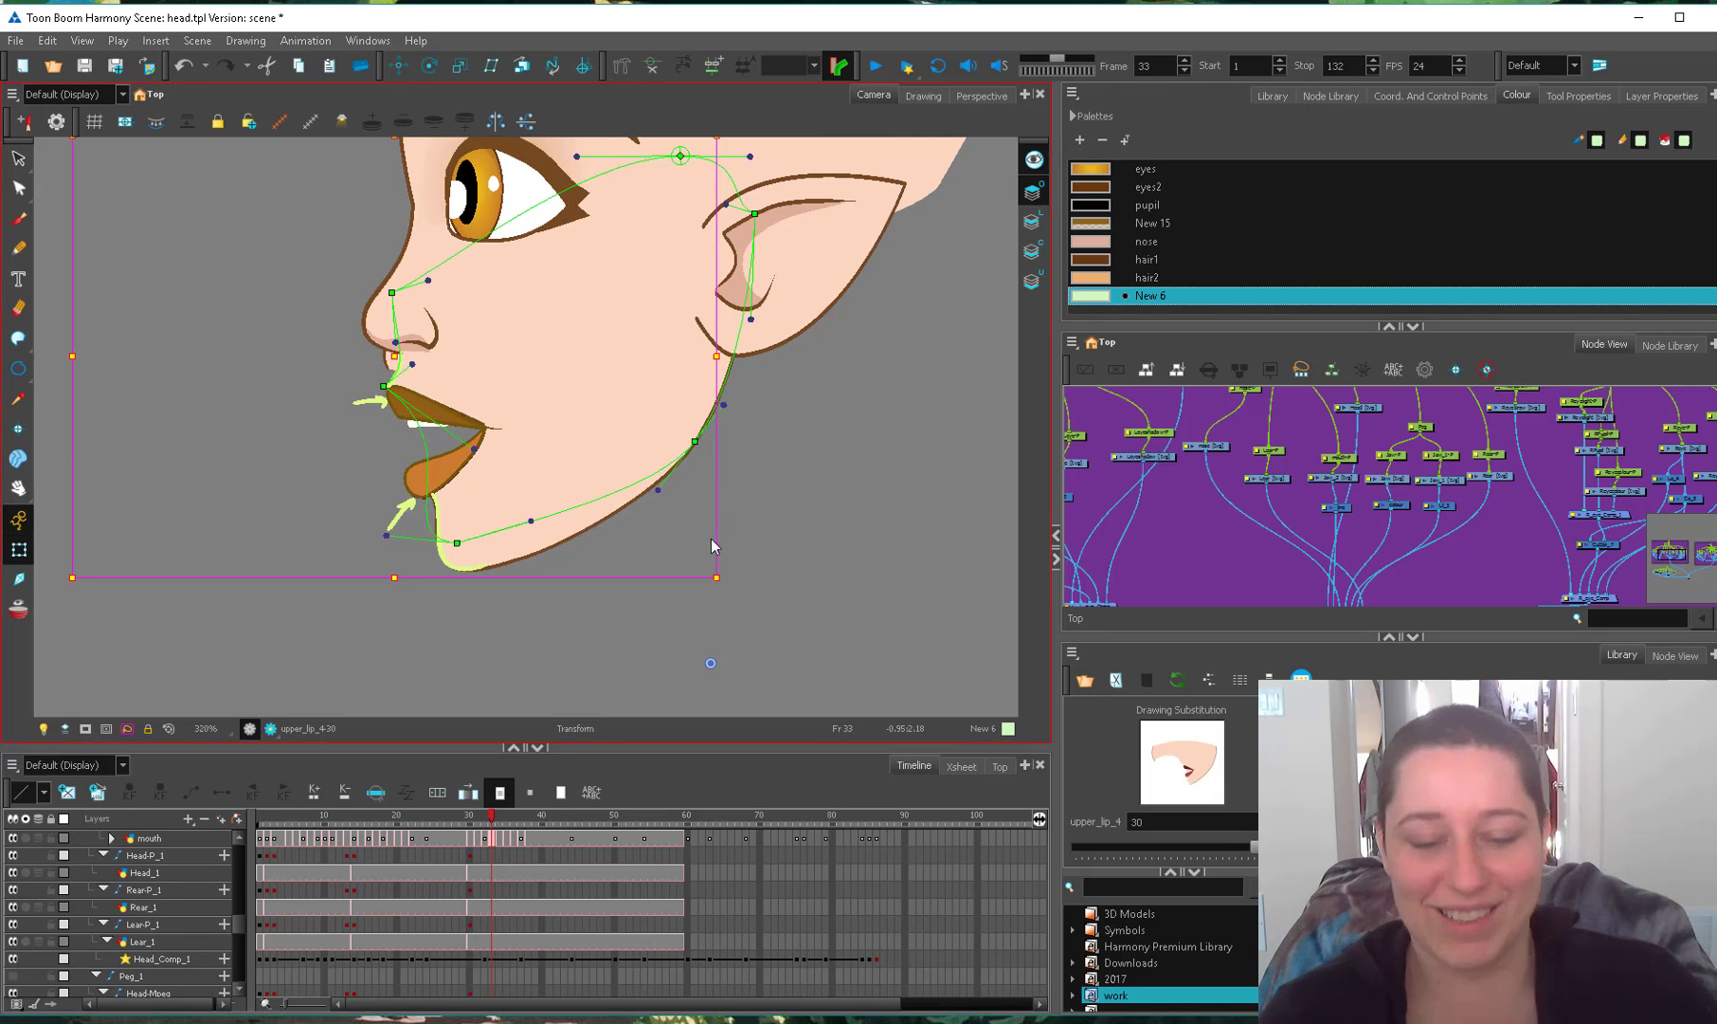
pyautogui.press('2')
# Lower the chin point and reshape both sides of the jaw contour on the frame 7 mouth drawing to match the front-view head.
pyautogui.click(383, 839)
pyautogui.hotkey('alt', 'q')
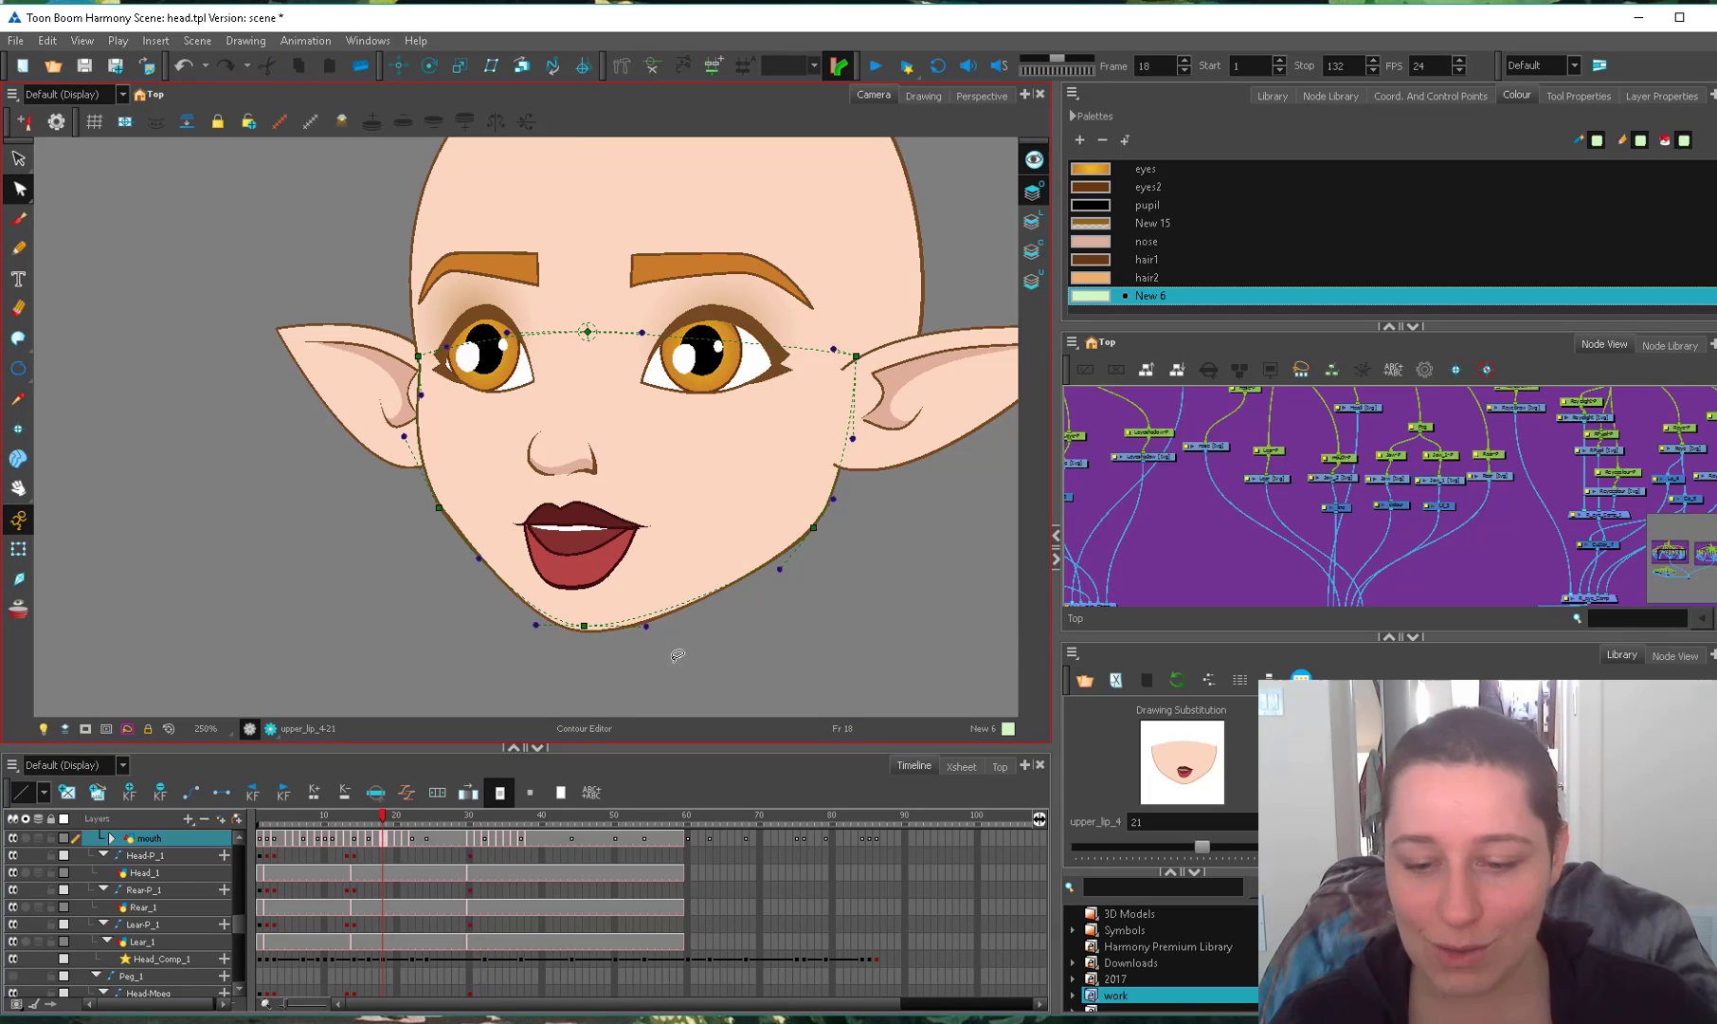
pyautogui.moveTo(679, 654); pyautogui.dragTo(545, 588)
pyautogui.click(359, 824)
pyautogui.moveTo(357, 832); pyautogui.dragTo(304, 827)
pyautogui.scroll(2, 521, 465)
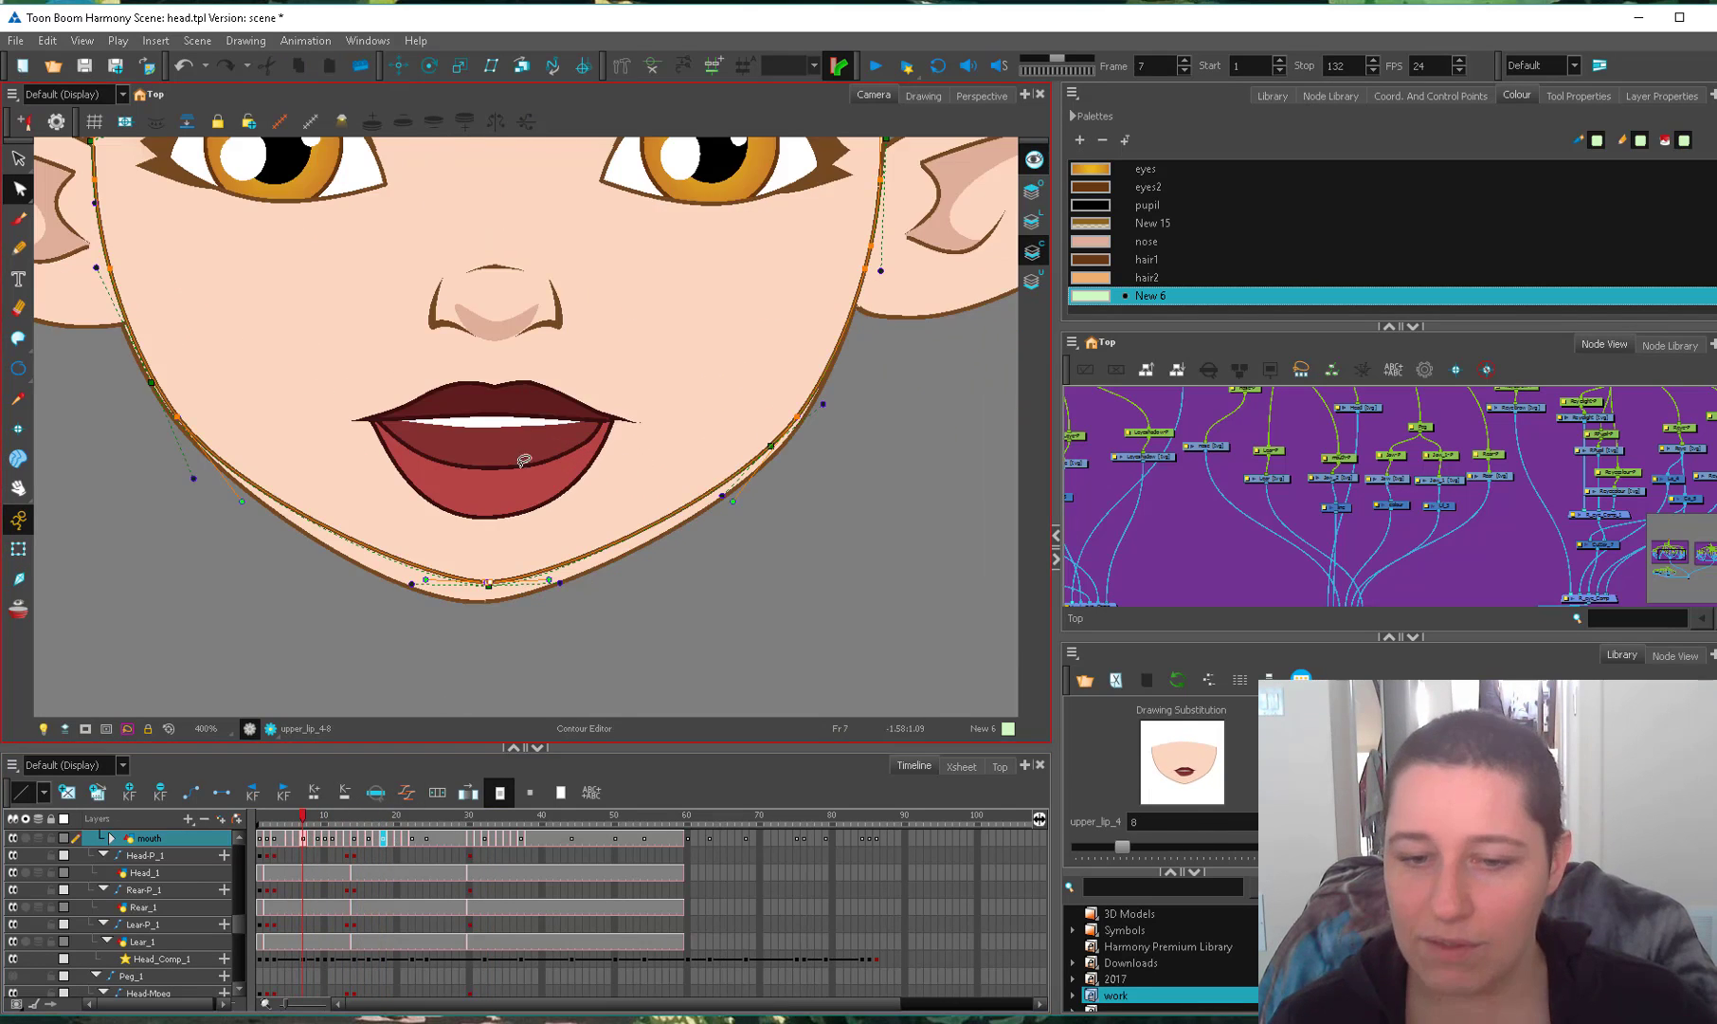
pyautogui.scroll(-2, 529, 493)
pyautogui.click(493, 583)
pyautogui.scroll(1, 499, 582)
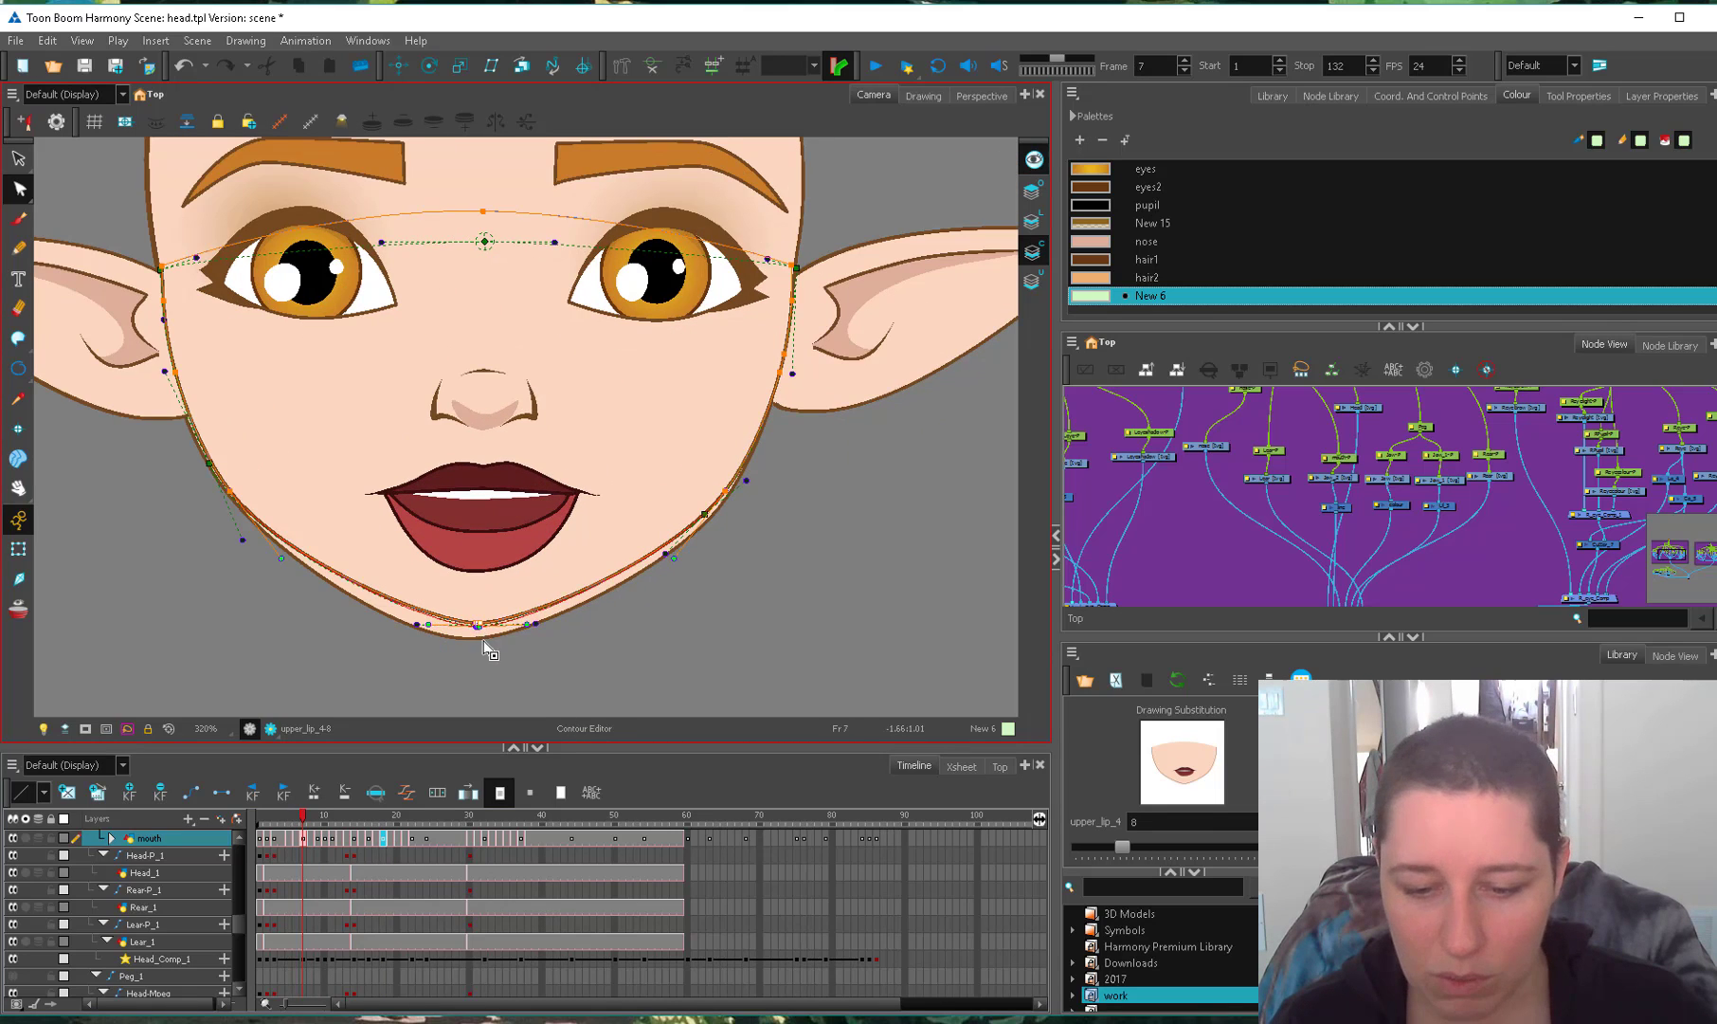
pyautogui.moveTo(552, 632); pyautogui.dragTo(568, 626)
pyautogui.moveTo(675, 558); pyautogui.dragTo(680, 567)
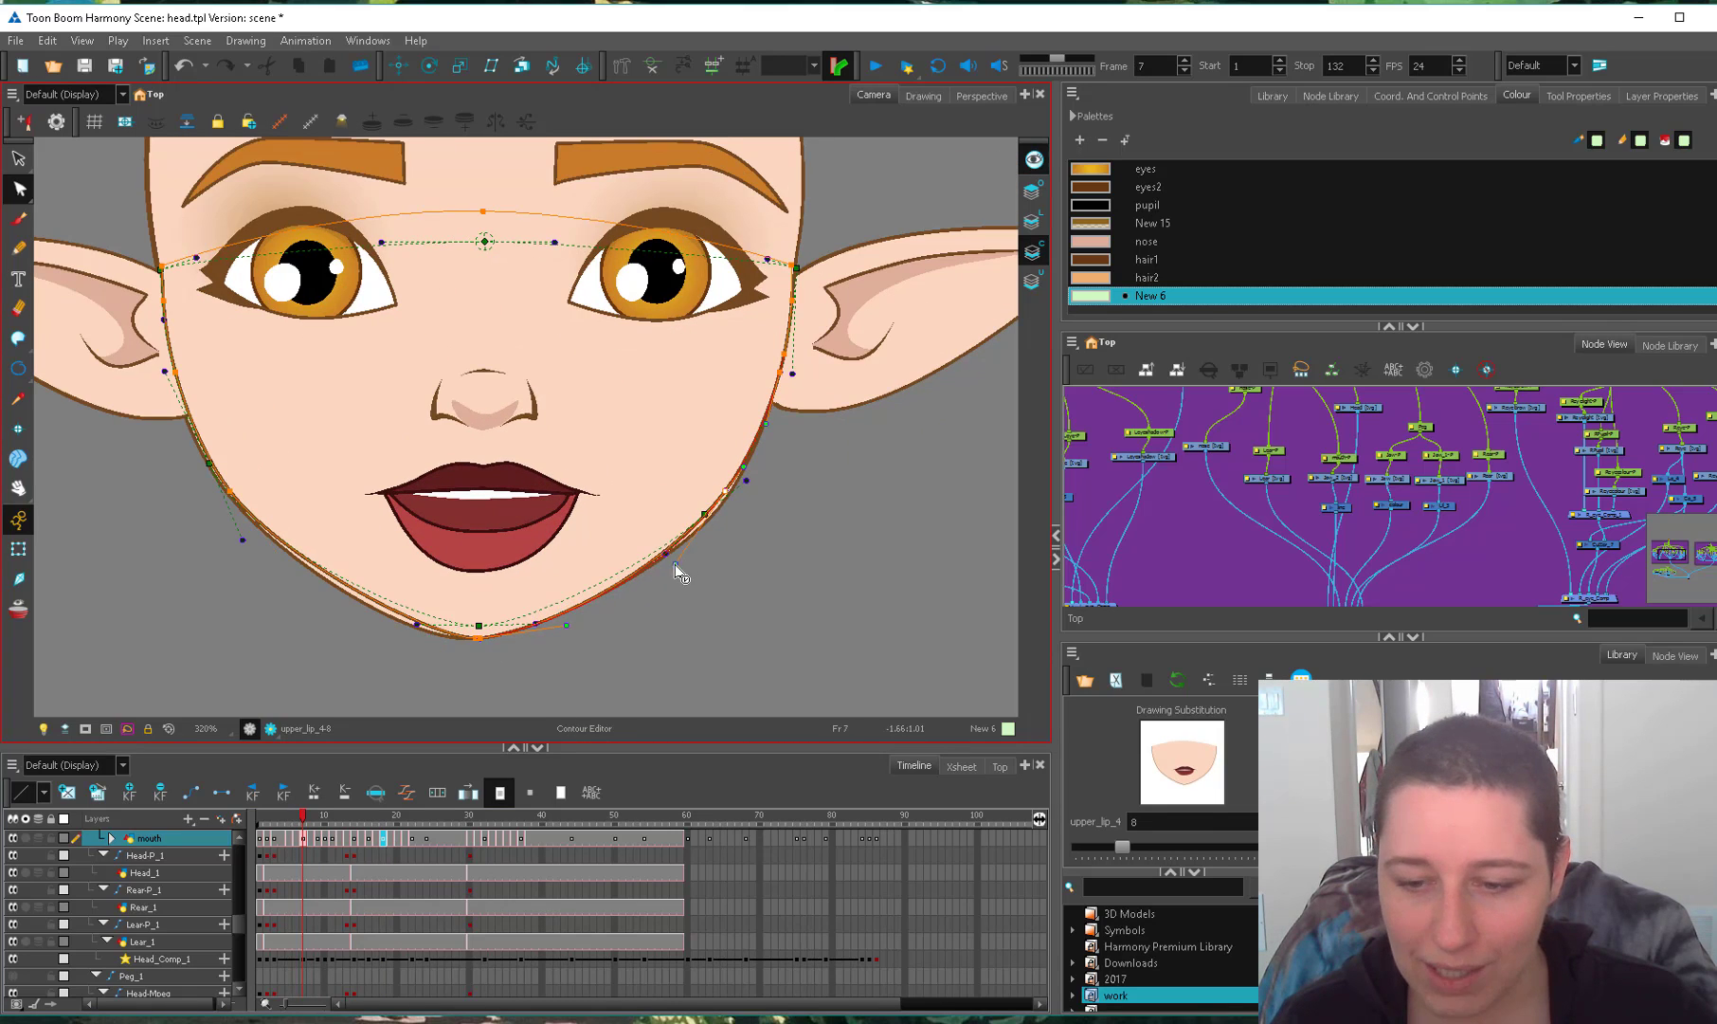
pyautogui.moveTo(723, 492); pyautogui.dragTo(727, 494)
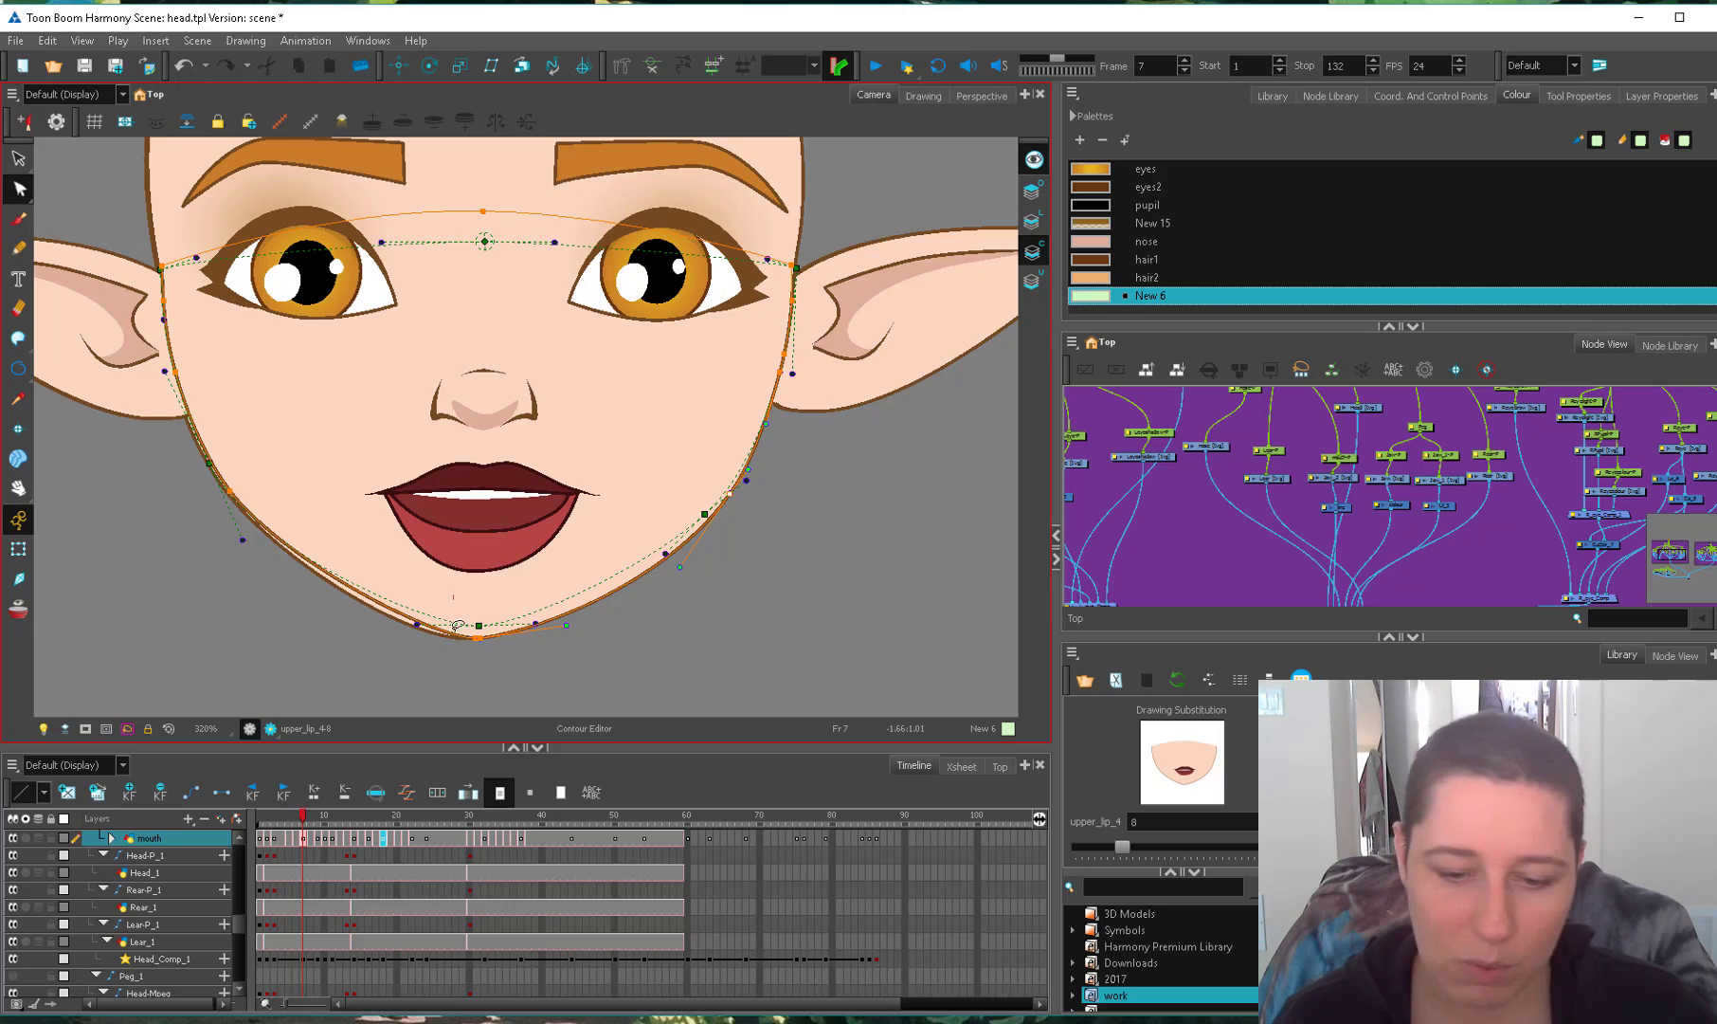
pyautogui.click(472, 637)
pyautogui.moveTo(432, 639); pyautogui.dragTo(399, 640)
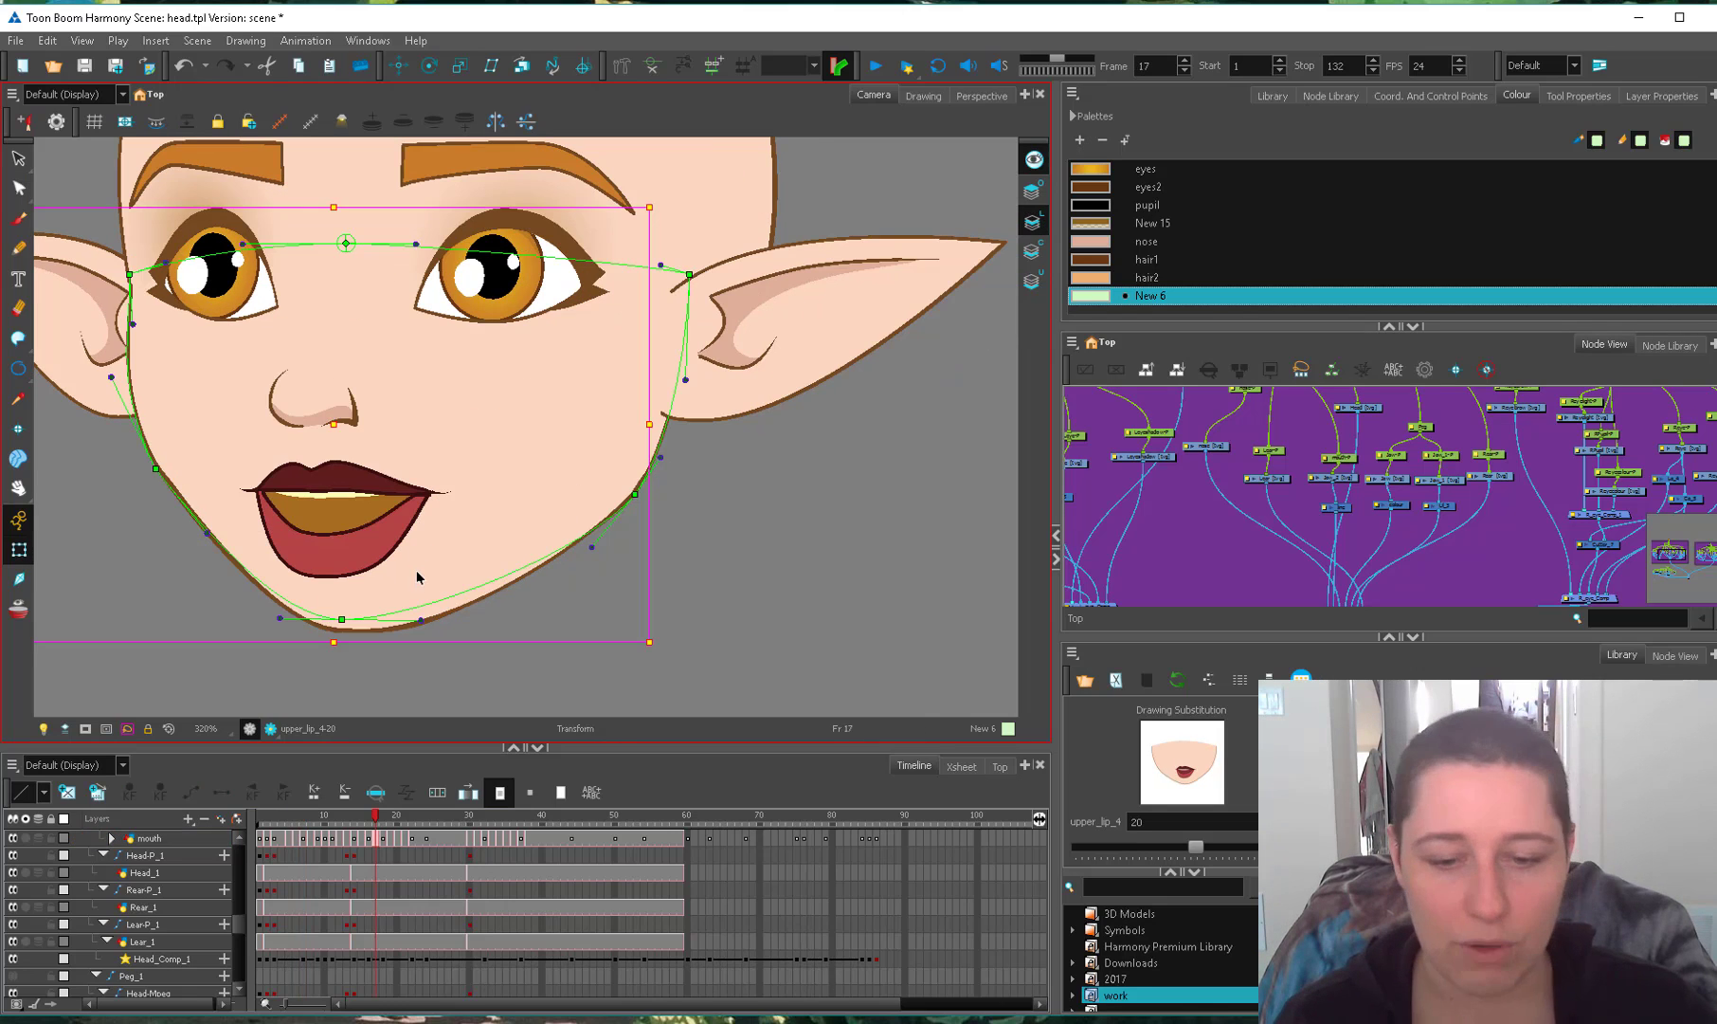
# Adjust the chin point and jaw contour of the frame 17 mouth drawing's colour art to follow the turned head's outline.
pyautogui.click(420, 577)
pyautogui.hotkey('alt', 'q')
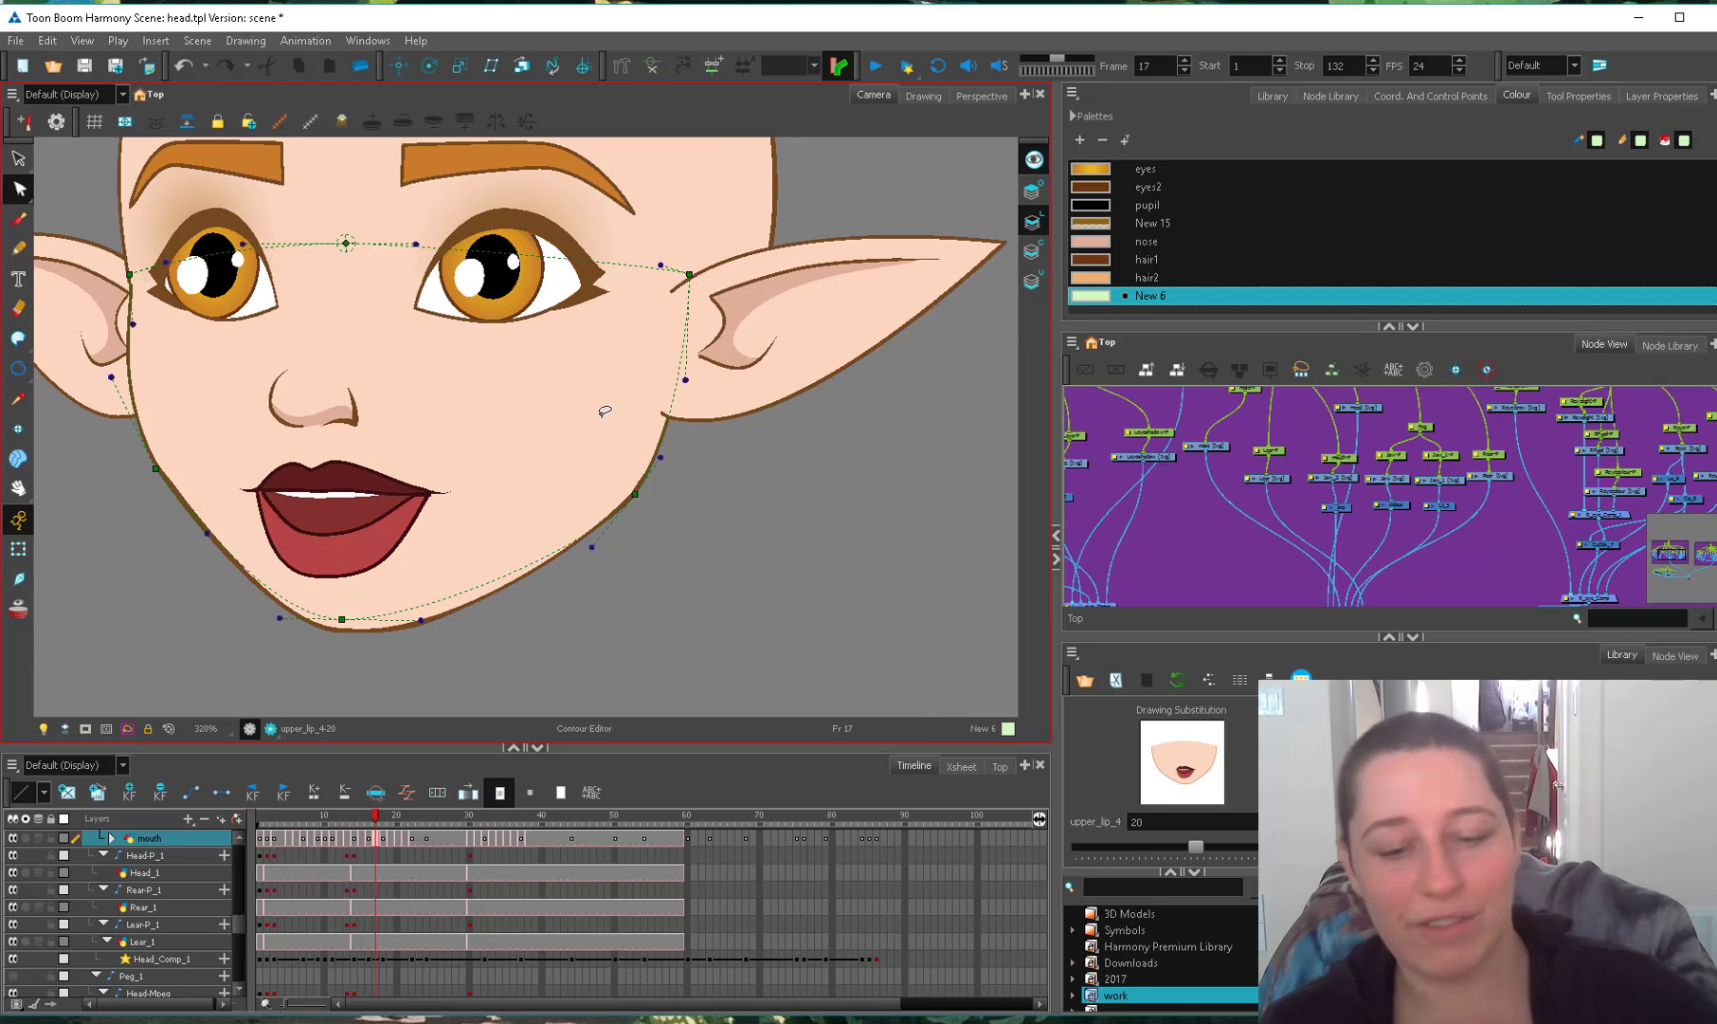
pyautogui.click(376, 846)
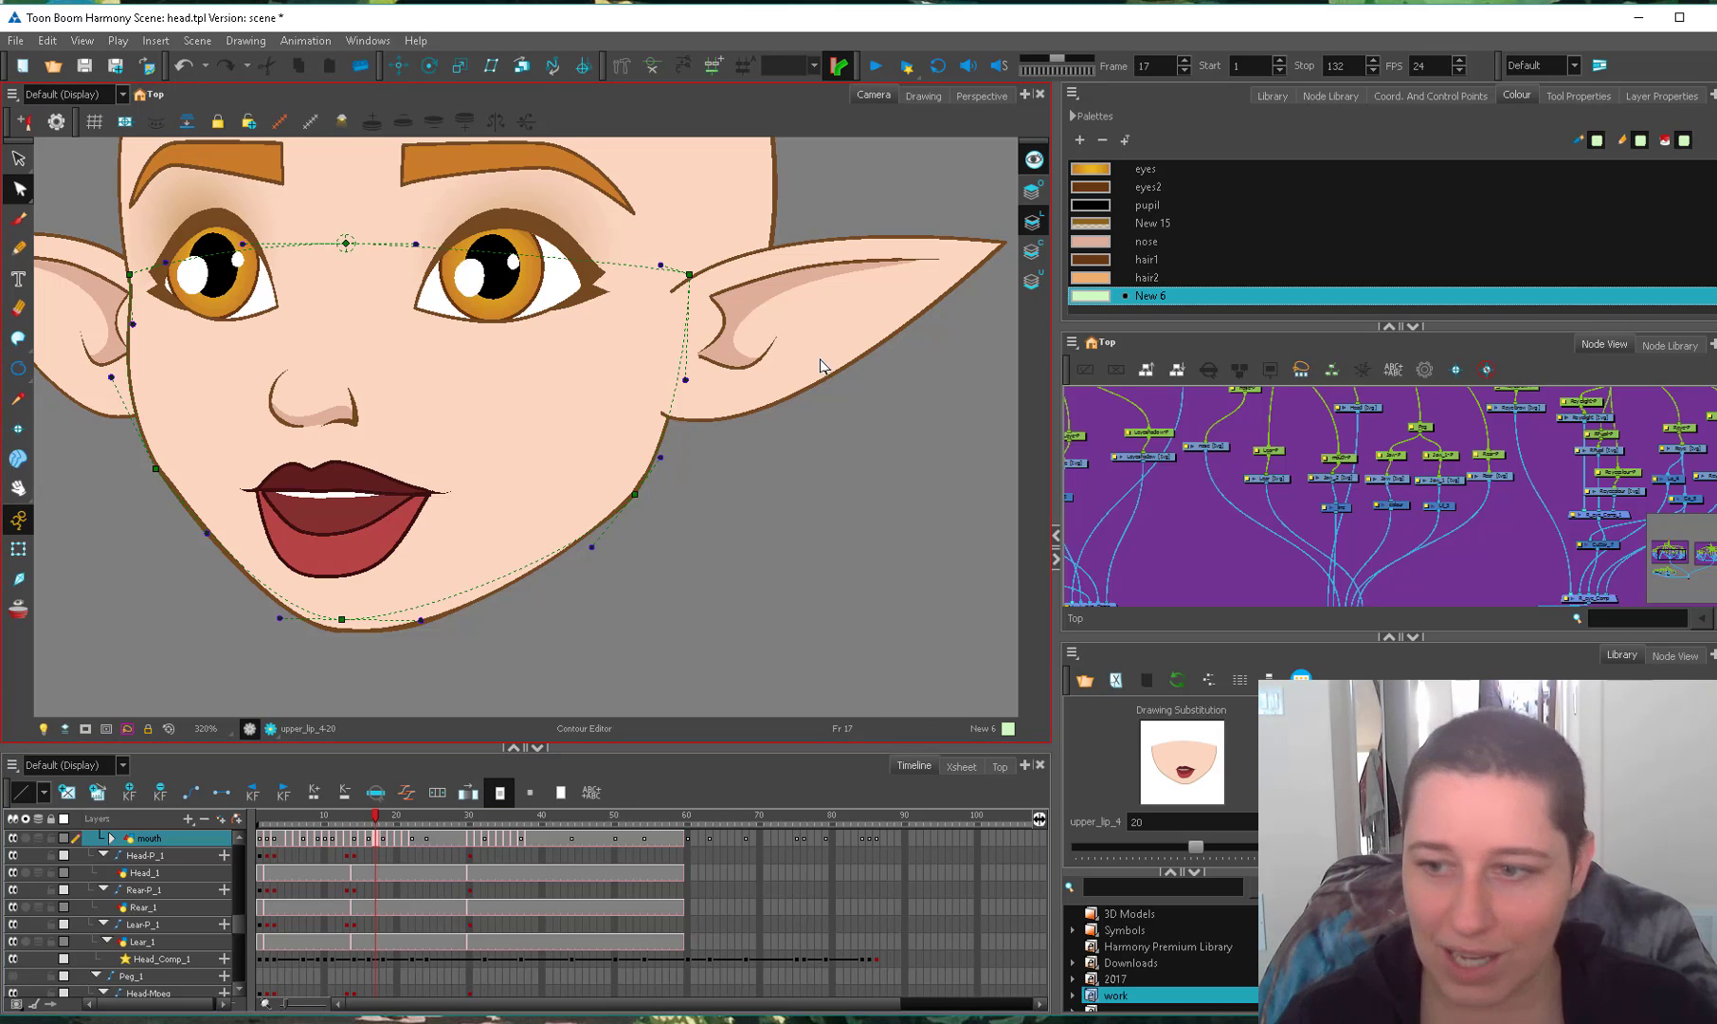
pyautogui.click(1034, 251)
pyautogui.moveTo(316, 615)
pyautogui.mouseDown()
pyautogui.moveTo(409, 654)
pyautogui.moveTo(334, 637)
pyautogui.mouseUp()
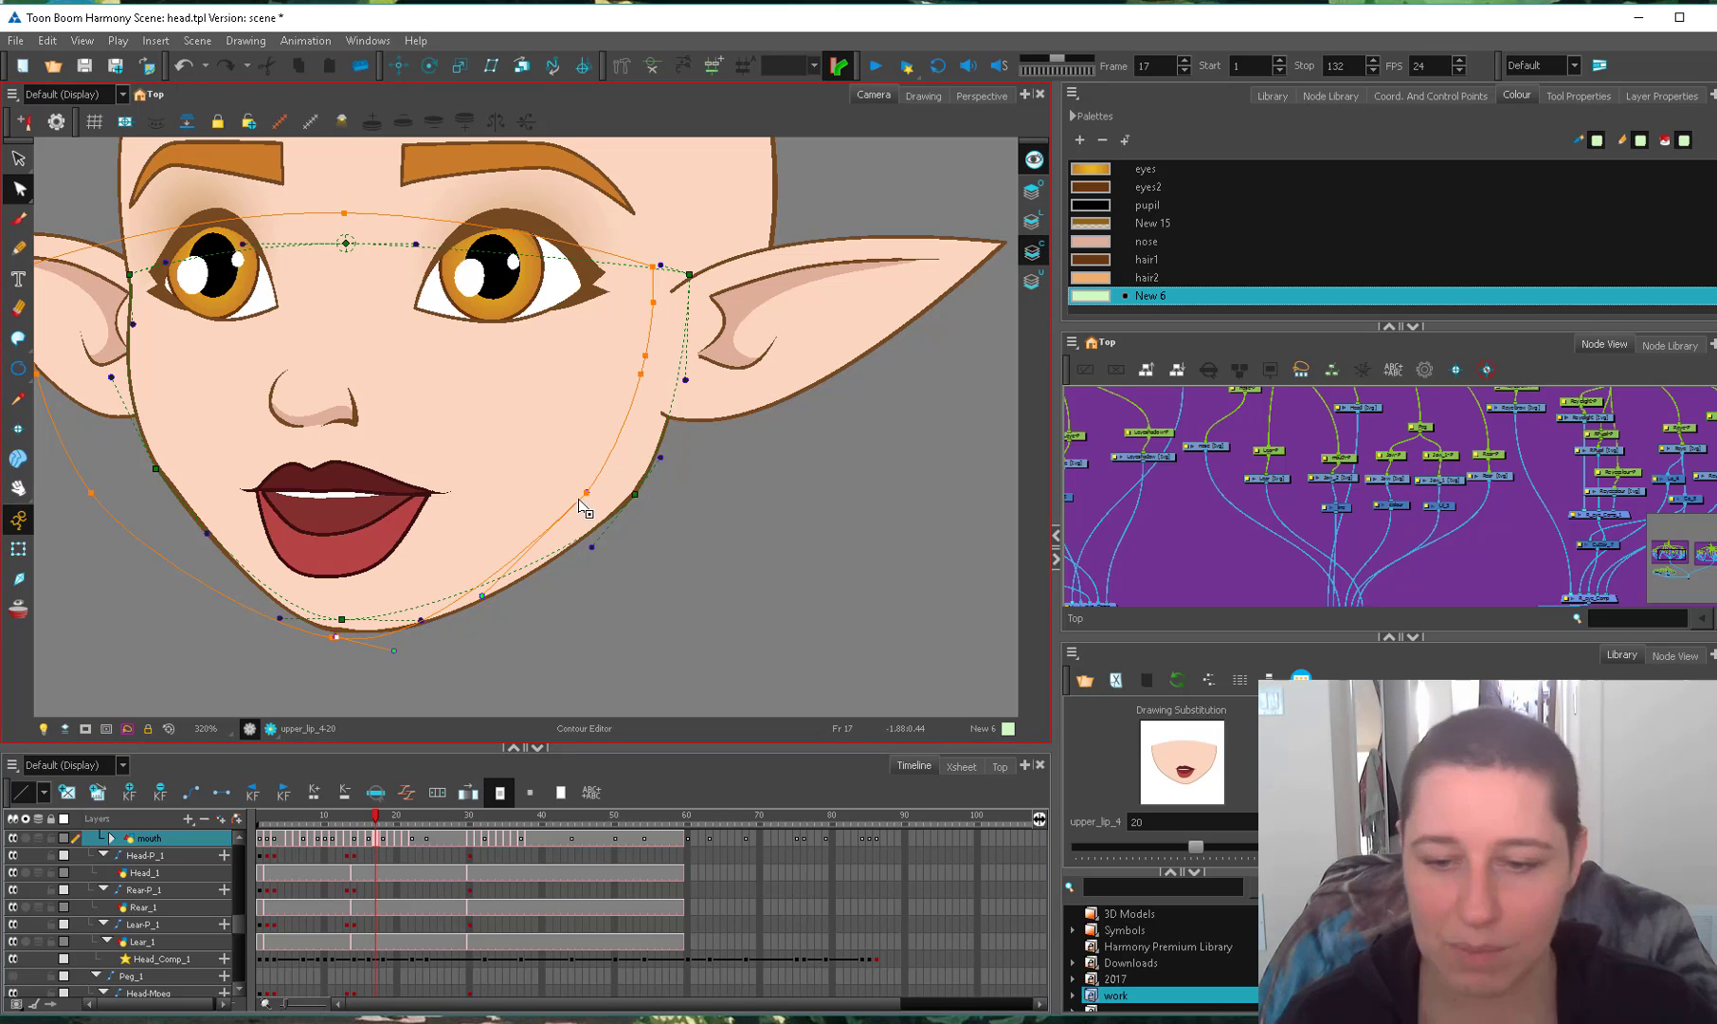
pyautogui.moveTo(587, 493); pyautogui.dragTo(587, 503)
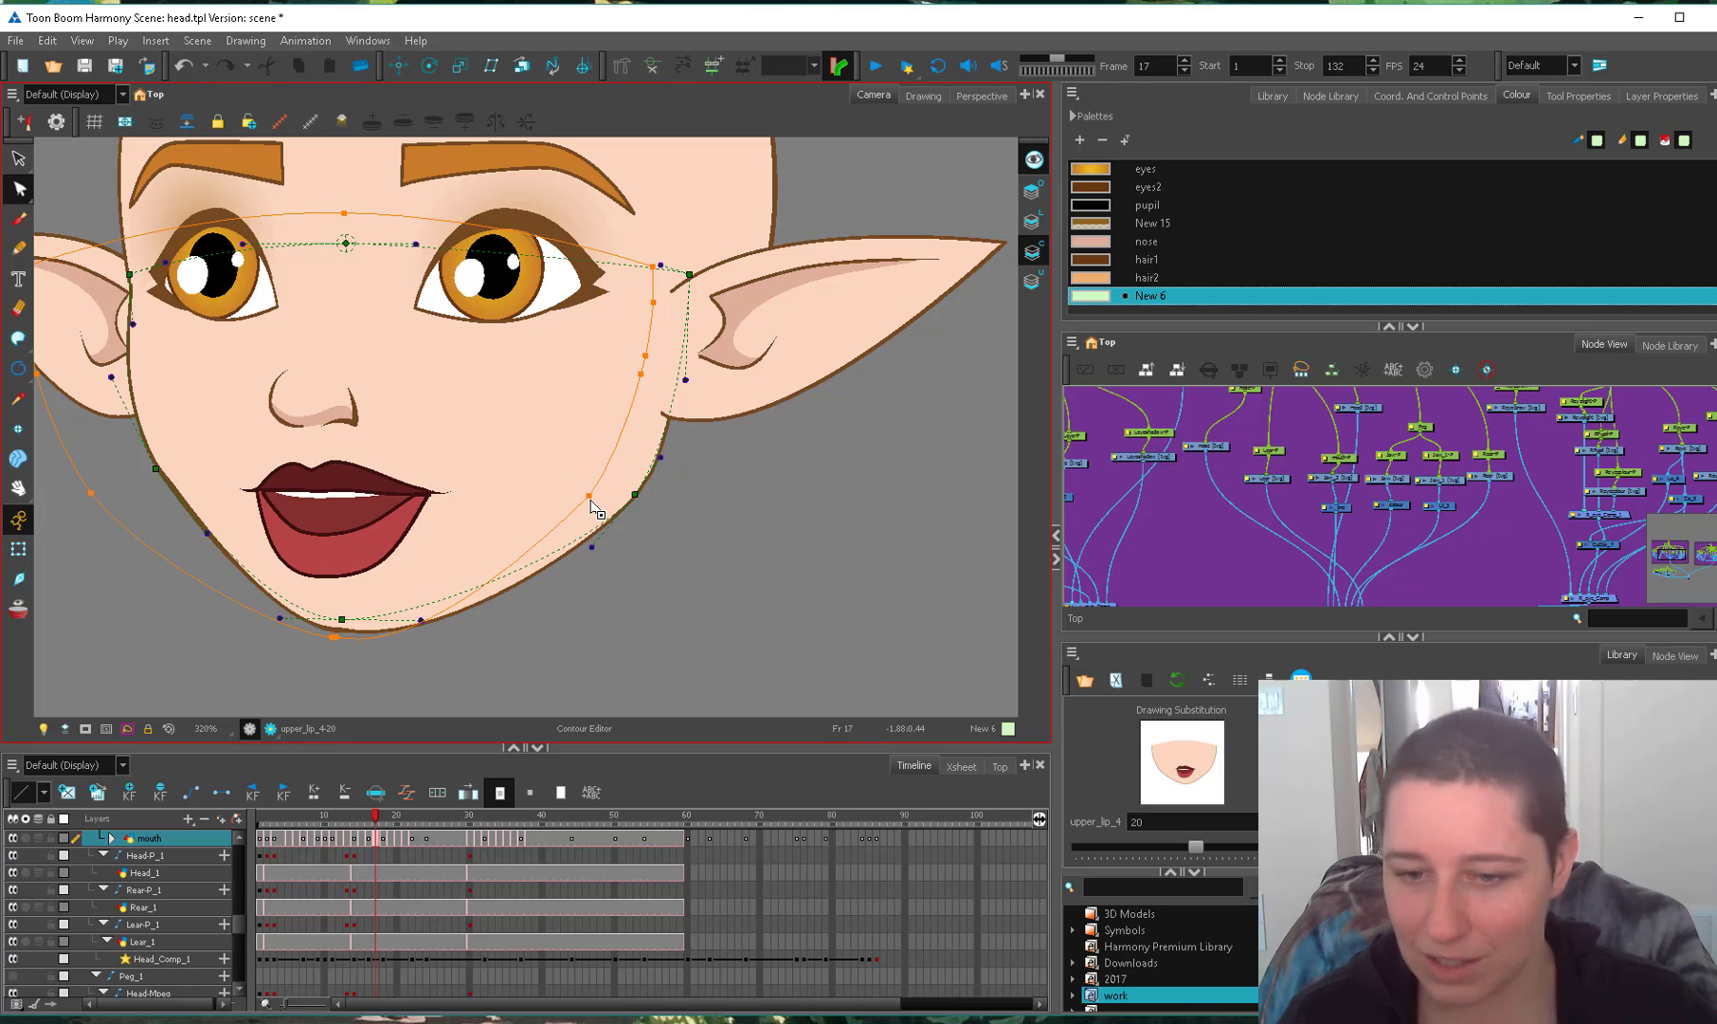
# Return to frame 33 and view the marked open-mouth profile drawing against the whole face.
pyautogui.scroll(-1, 701, 465)
pyautogui.press('2')
pyautogui.click(490, 821)
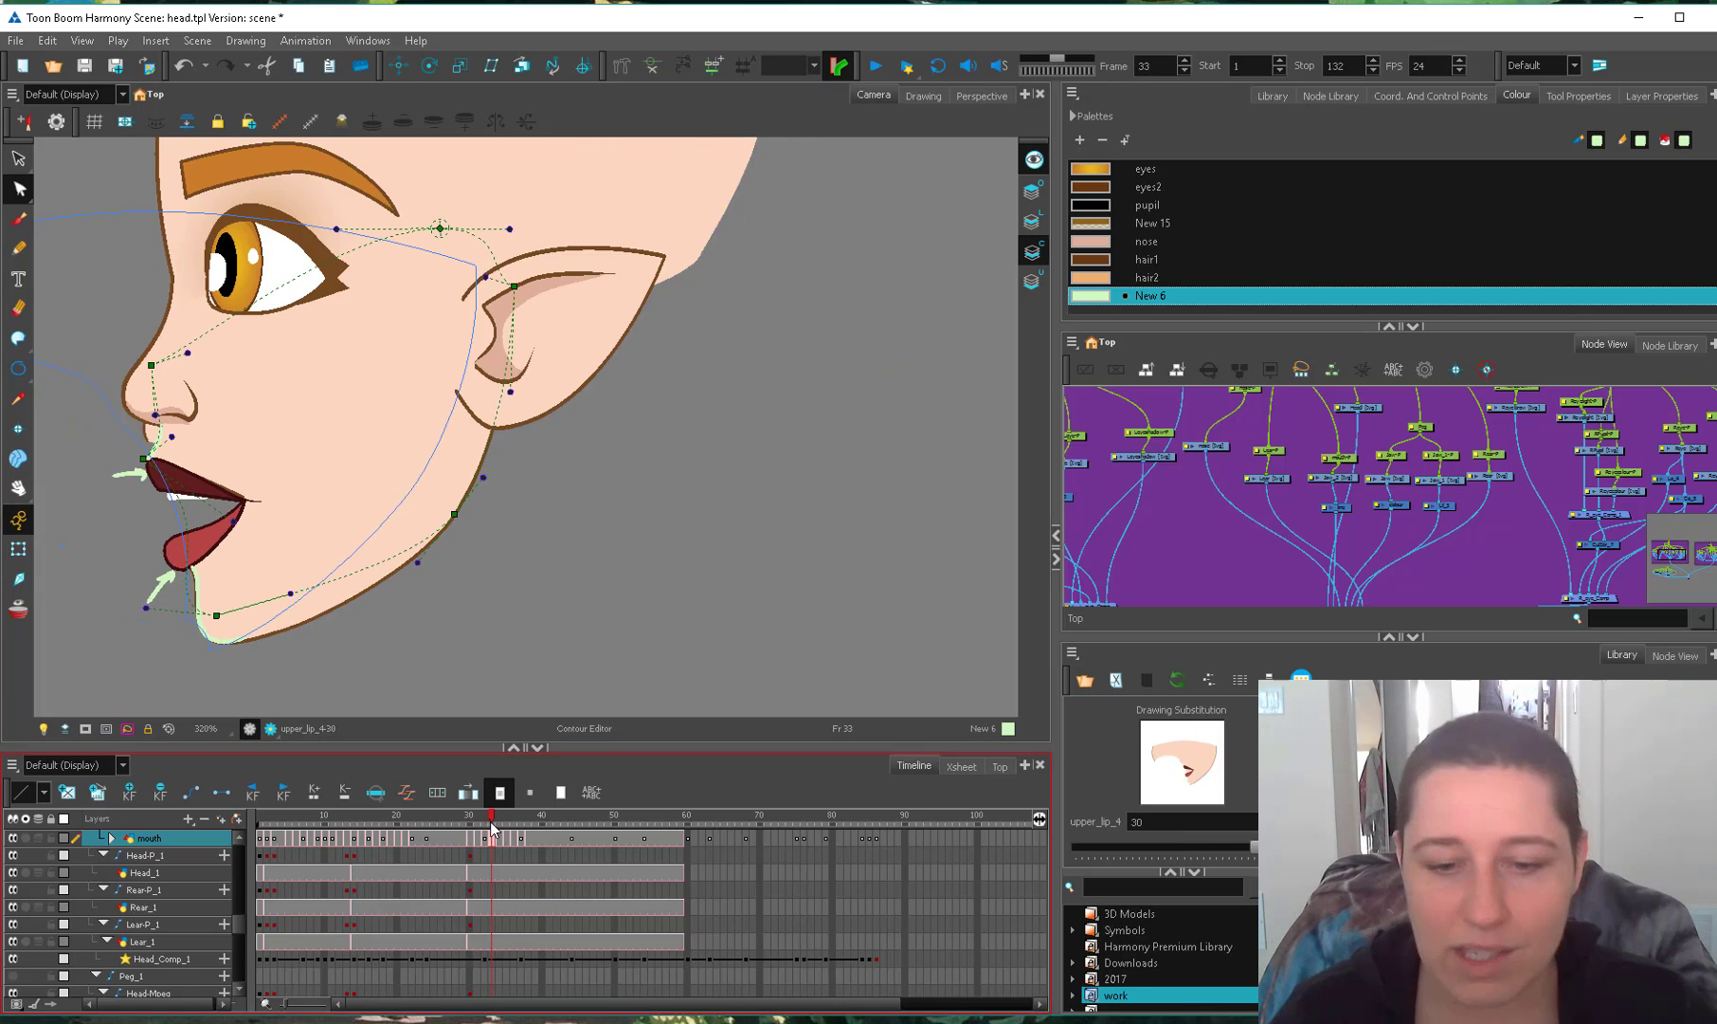
pyautogui.press('1')
pyautogui.press('space')
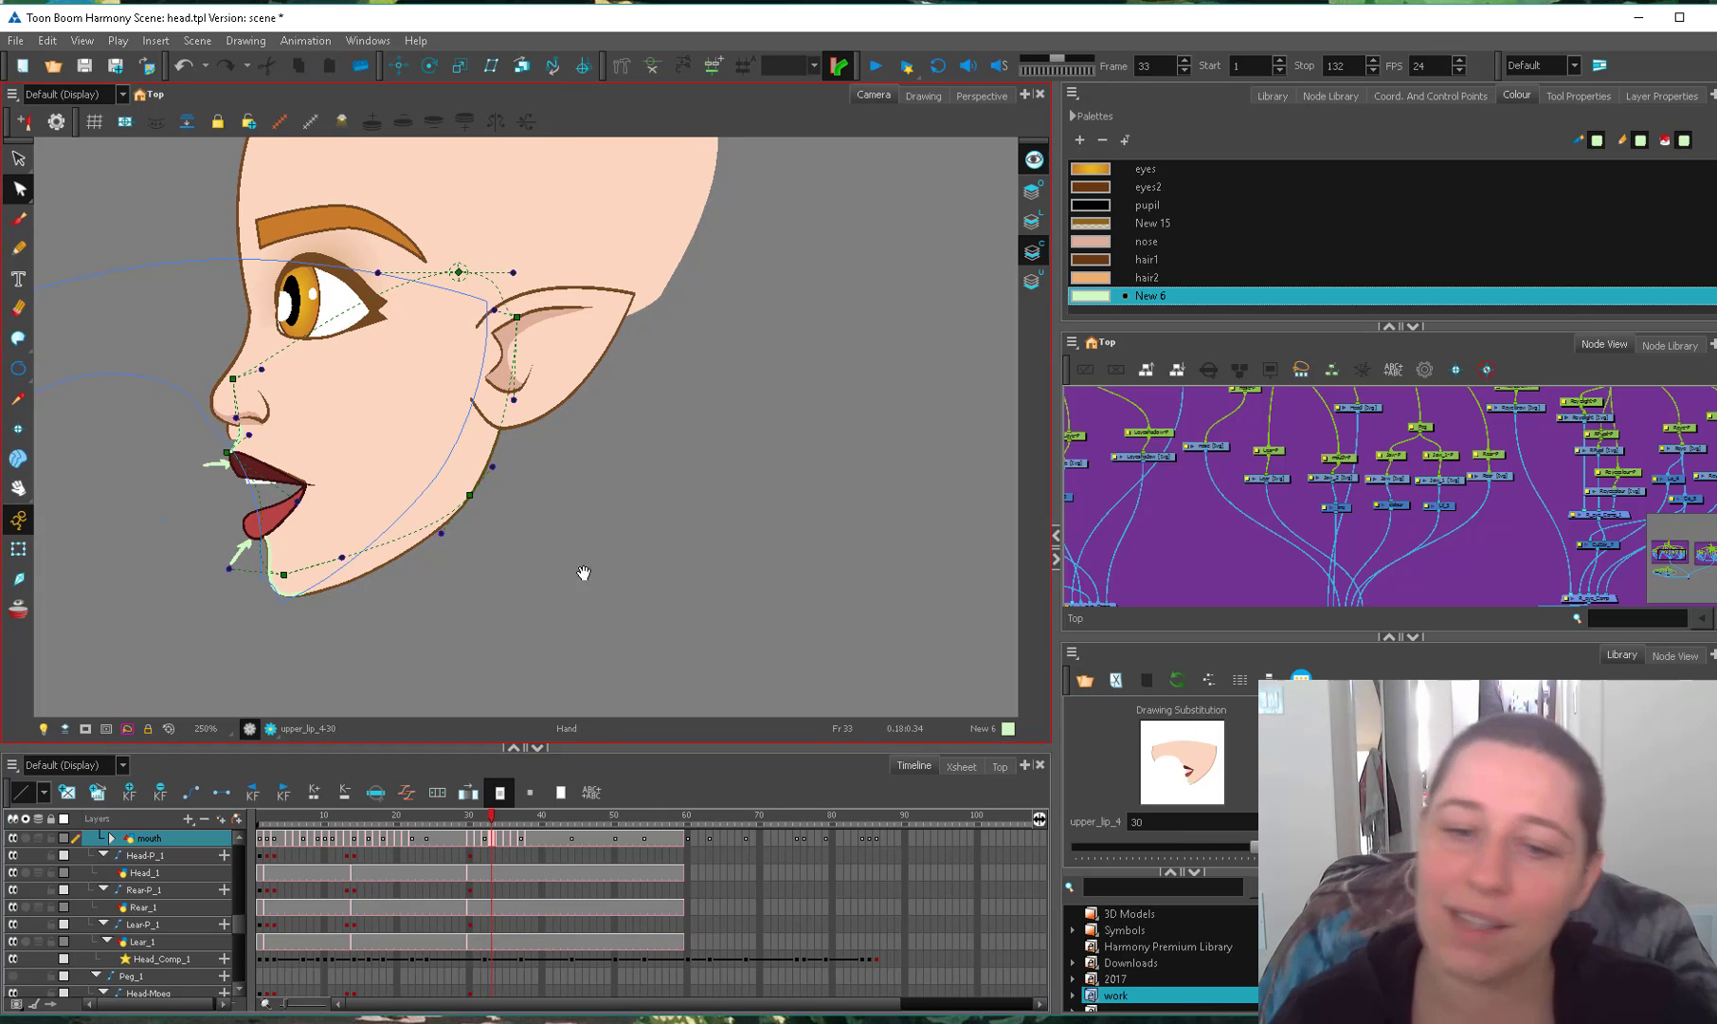
pyautogui.moveTo(465, 569); pyautogui.dragTo(584, 574)
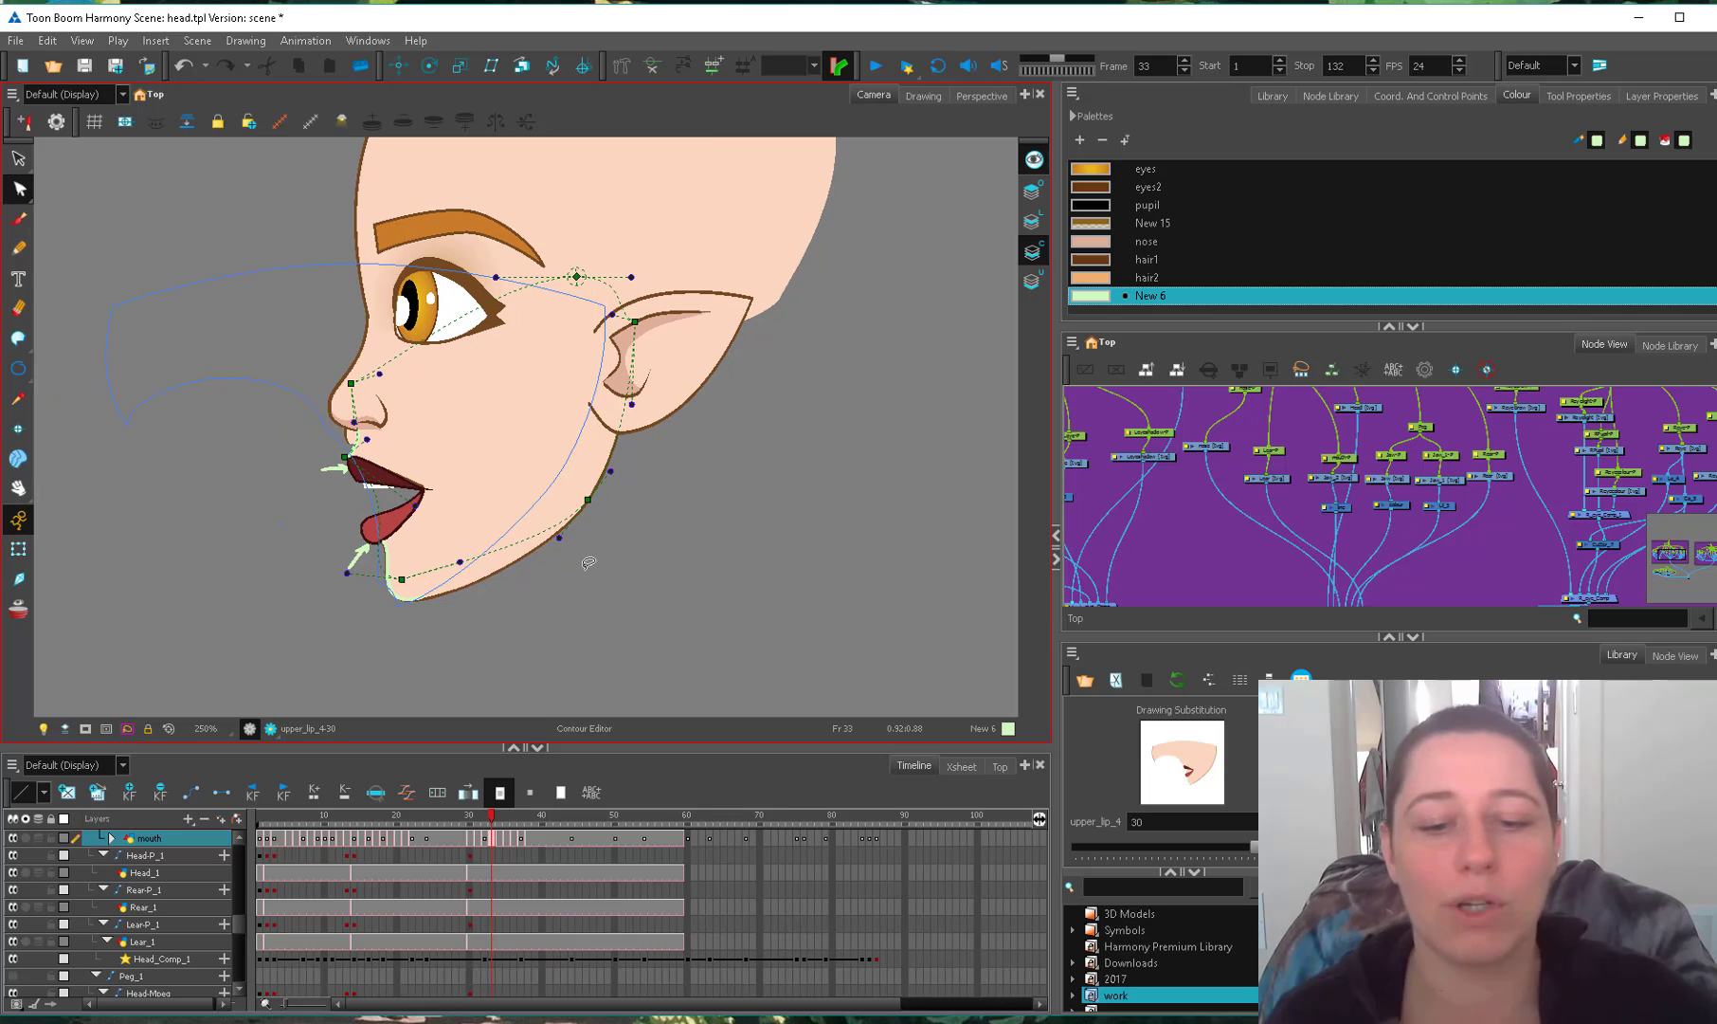
# Lower the chin point of the frame 35 mouth drawing and reshape its contour to cover the profile jaw.
pyautogui.press('.')
pyautogui.press('.')
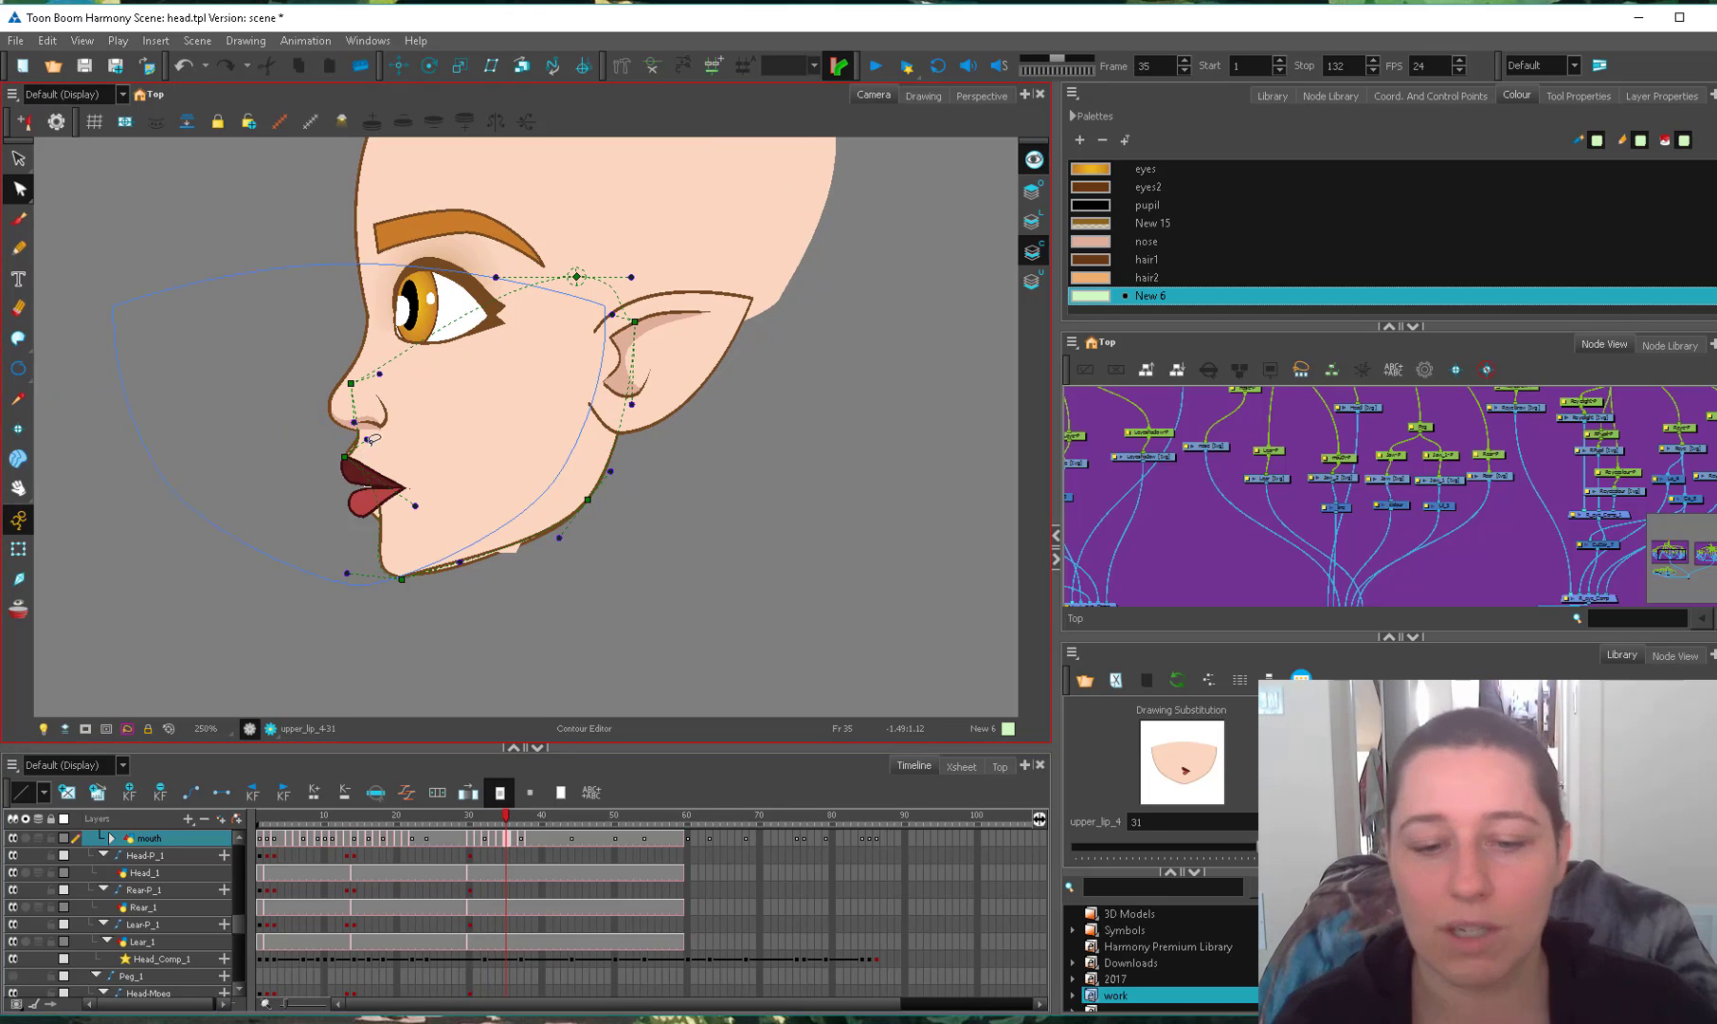
pyautogui.click(396, 581)
pyautogui.moveTo(404, 583)
pyautogui.mouseDown()
pyautogui.moveTo(387, 585)
pyautogui.moveTo(423, 590)
pyautogui.mouseUp()
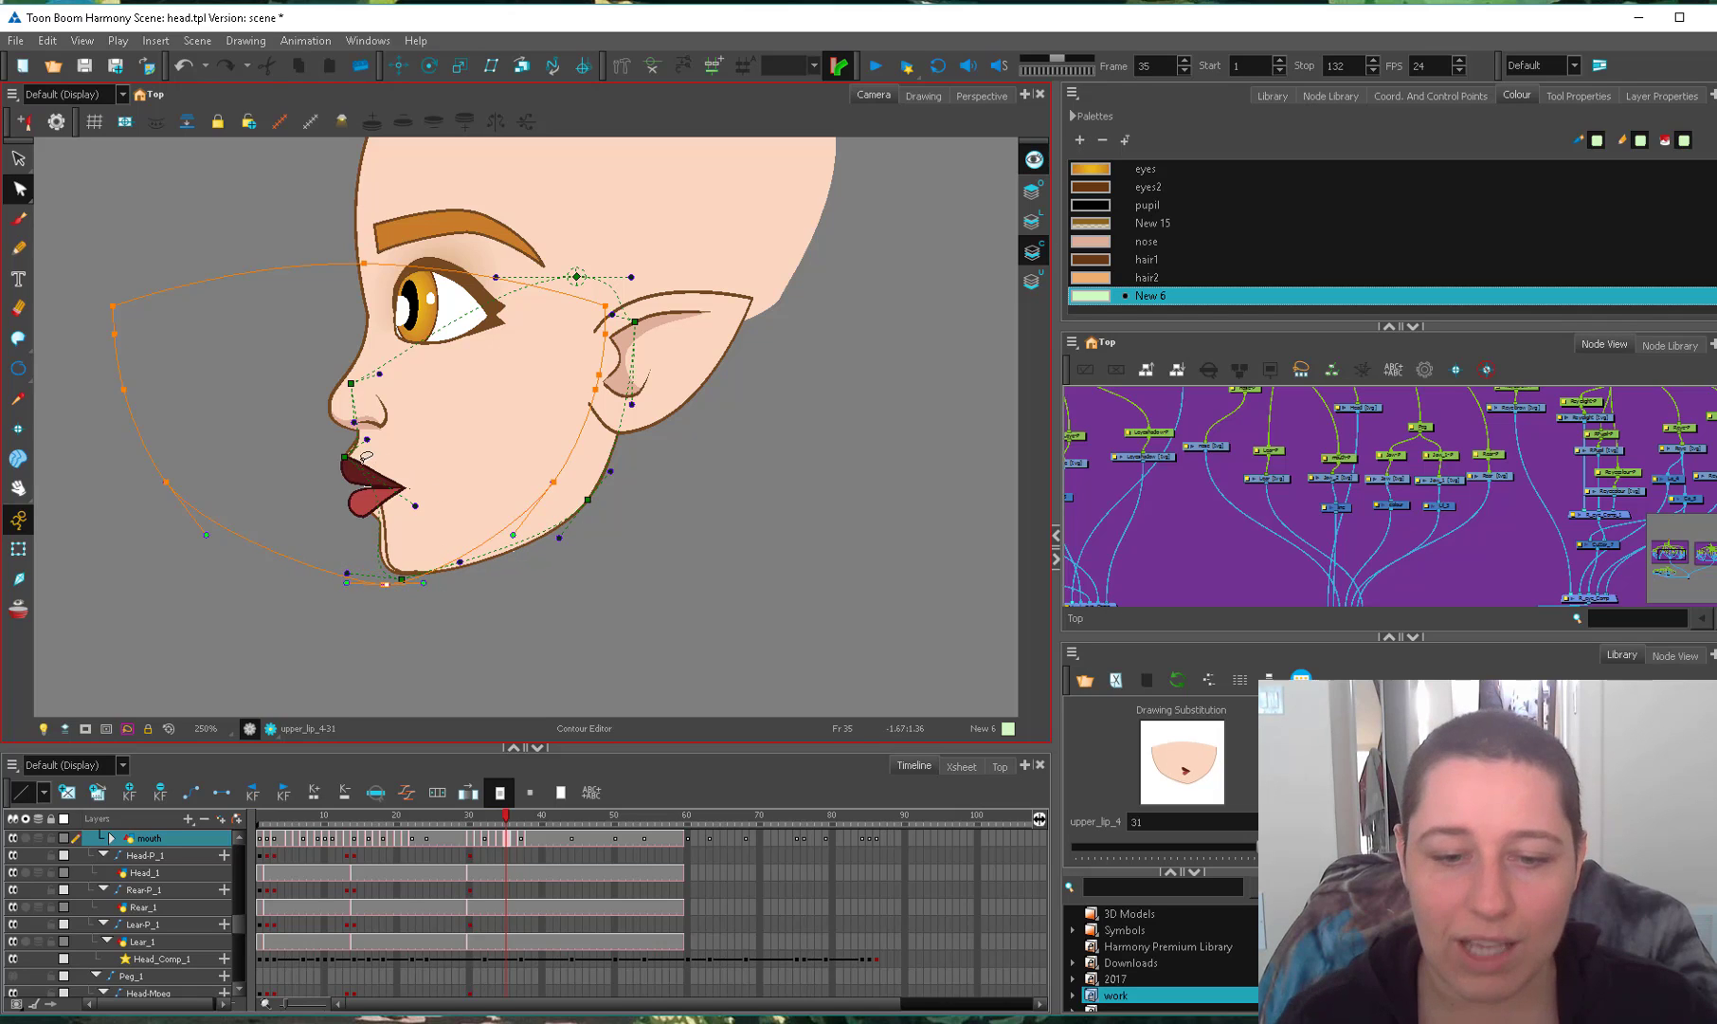
# Clear the contour selection and review the fitted mouth drawings on the head at frames 29 and 39.
pyautogui.scroll(1, 365, 457)
pyautogui.click(312, 459)
pyautogui.scroll(-1, 355, 474)
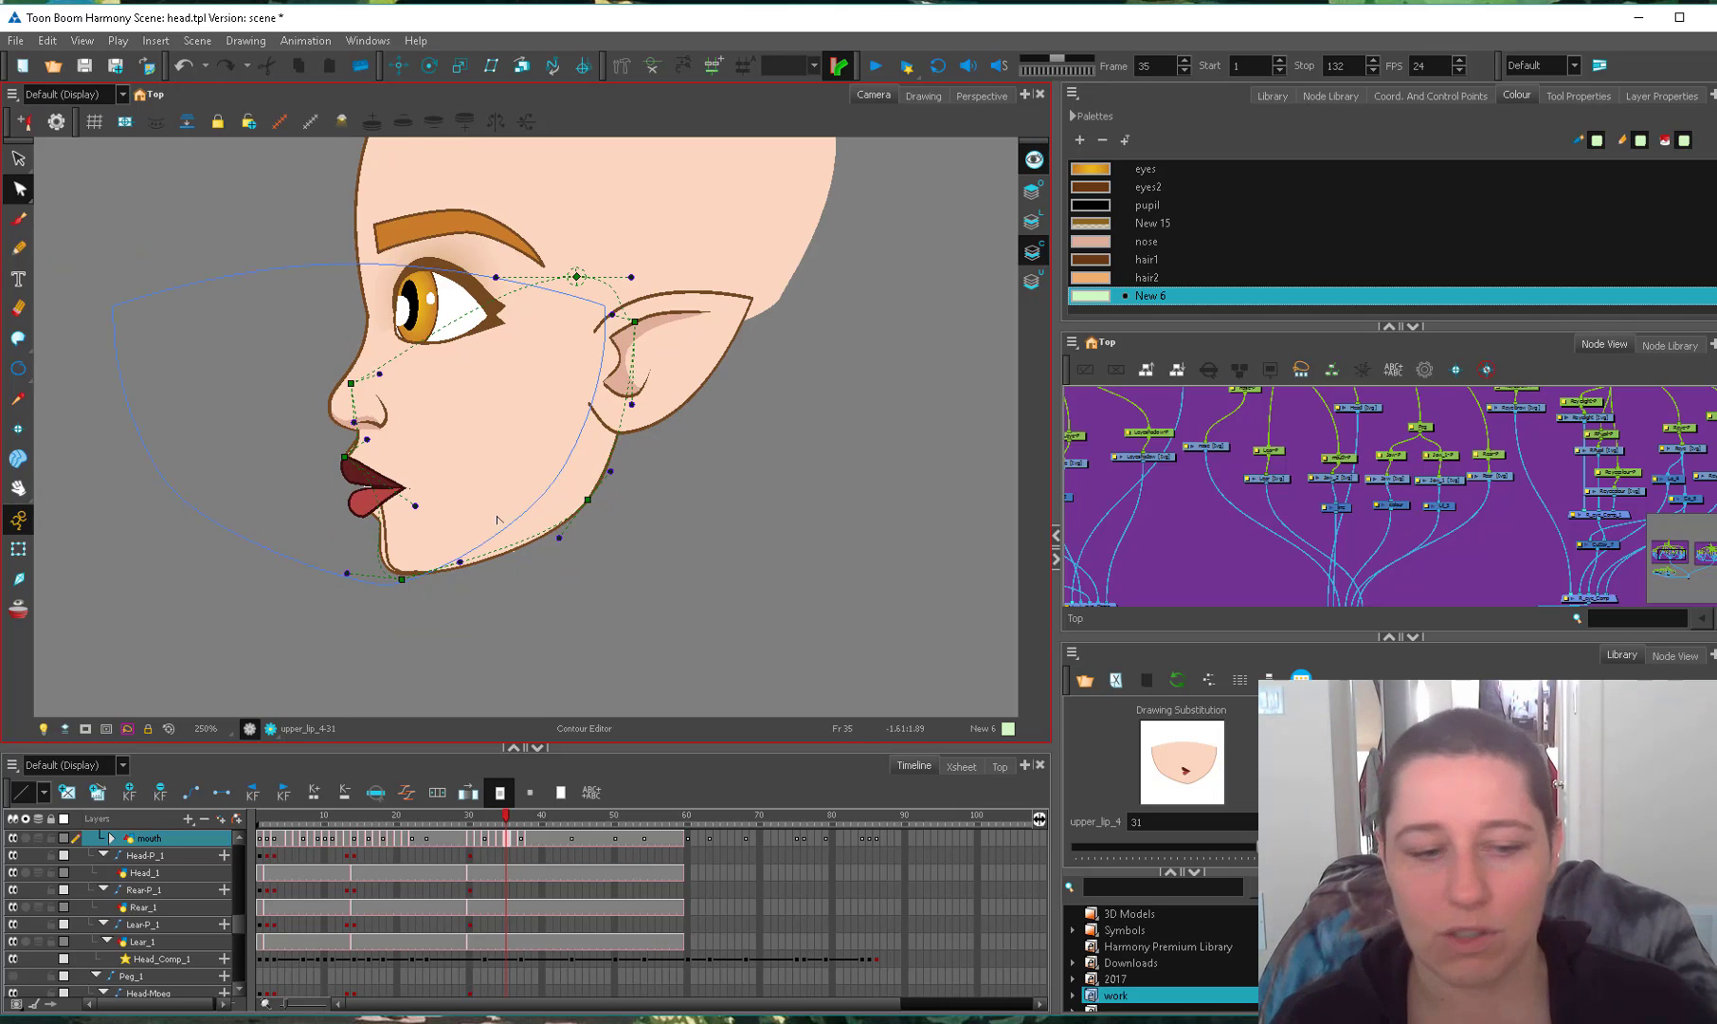
pyautogui.press('2')
pyautogui.hotkey('shift', 't')
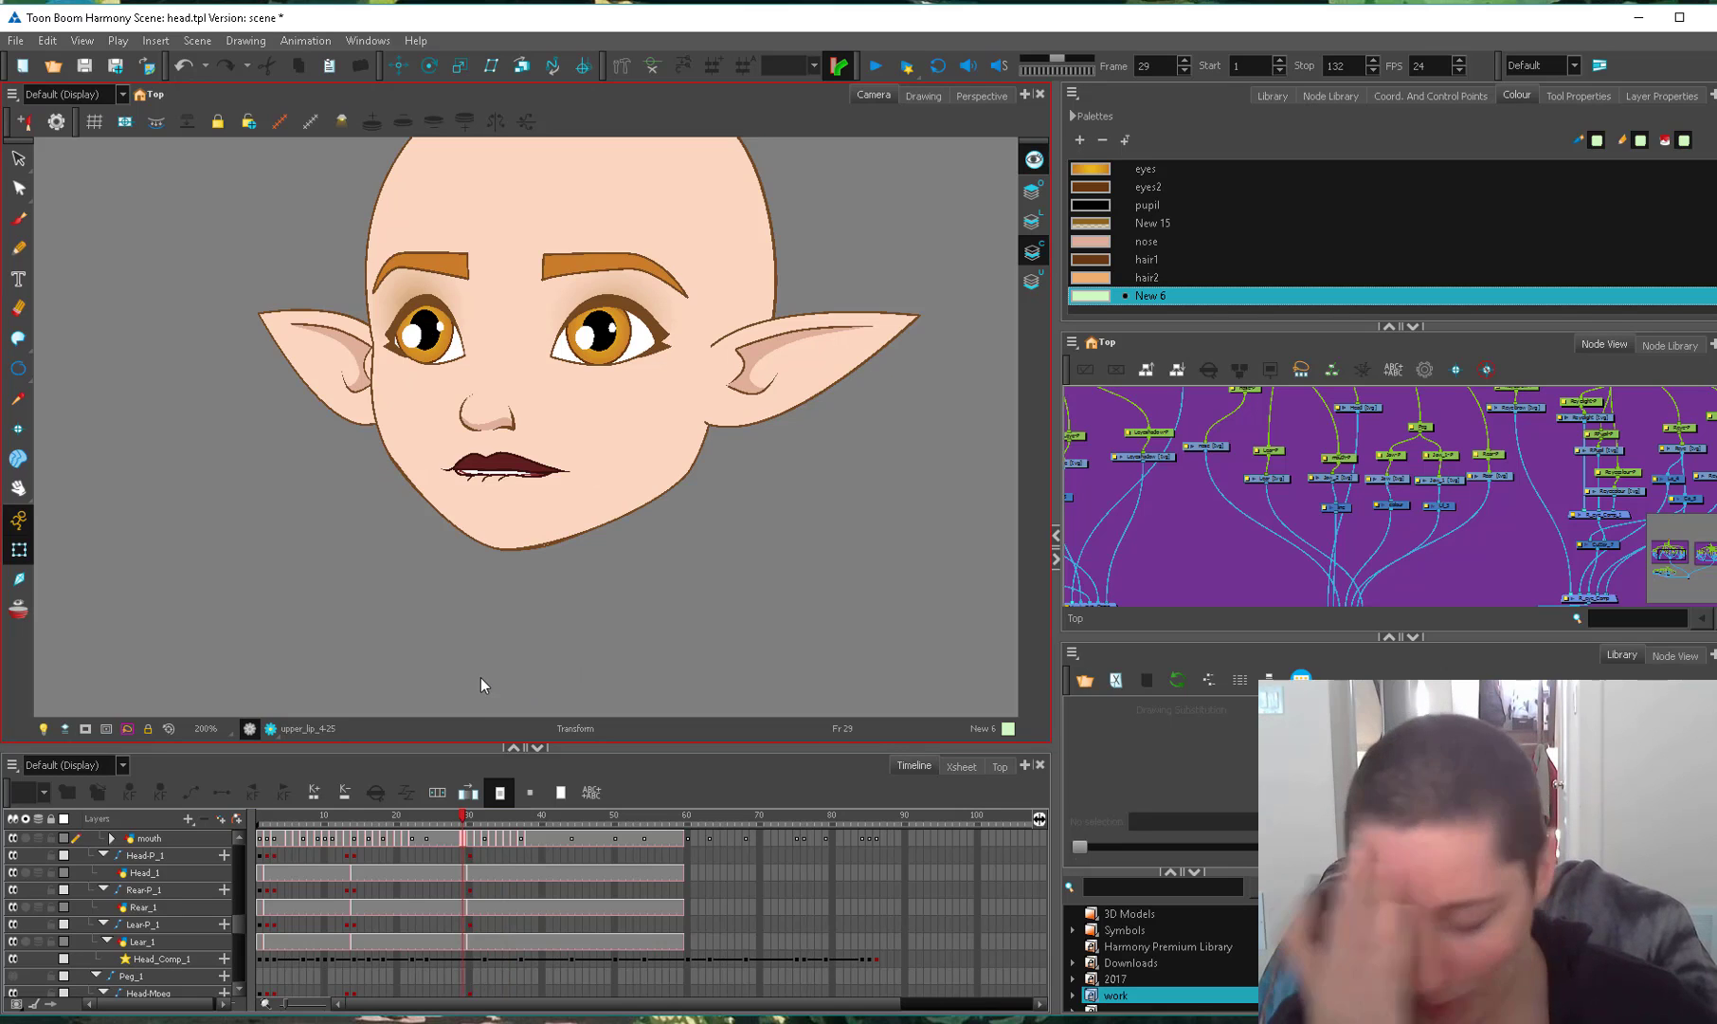
pyautogui.press('2')
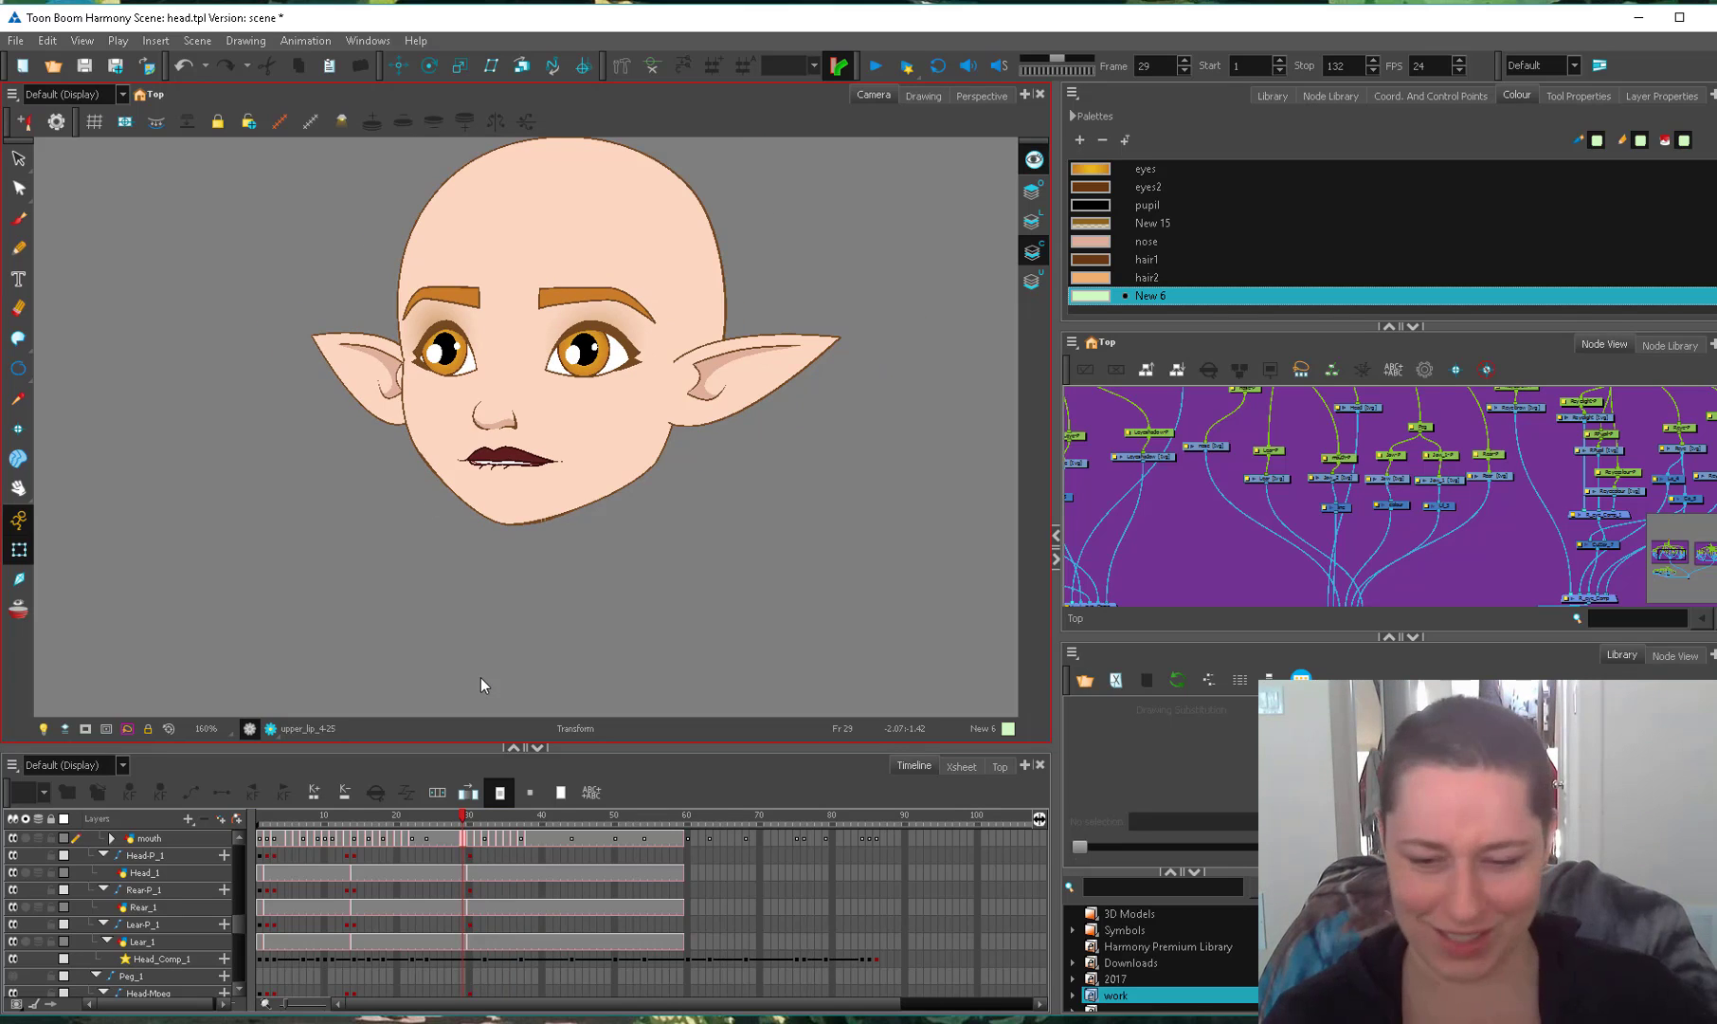
pyautogui.click(22, 551)
pyautogui.click(467, 815)
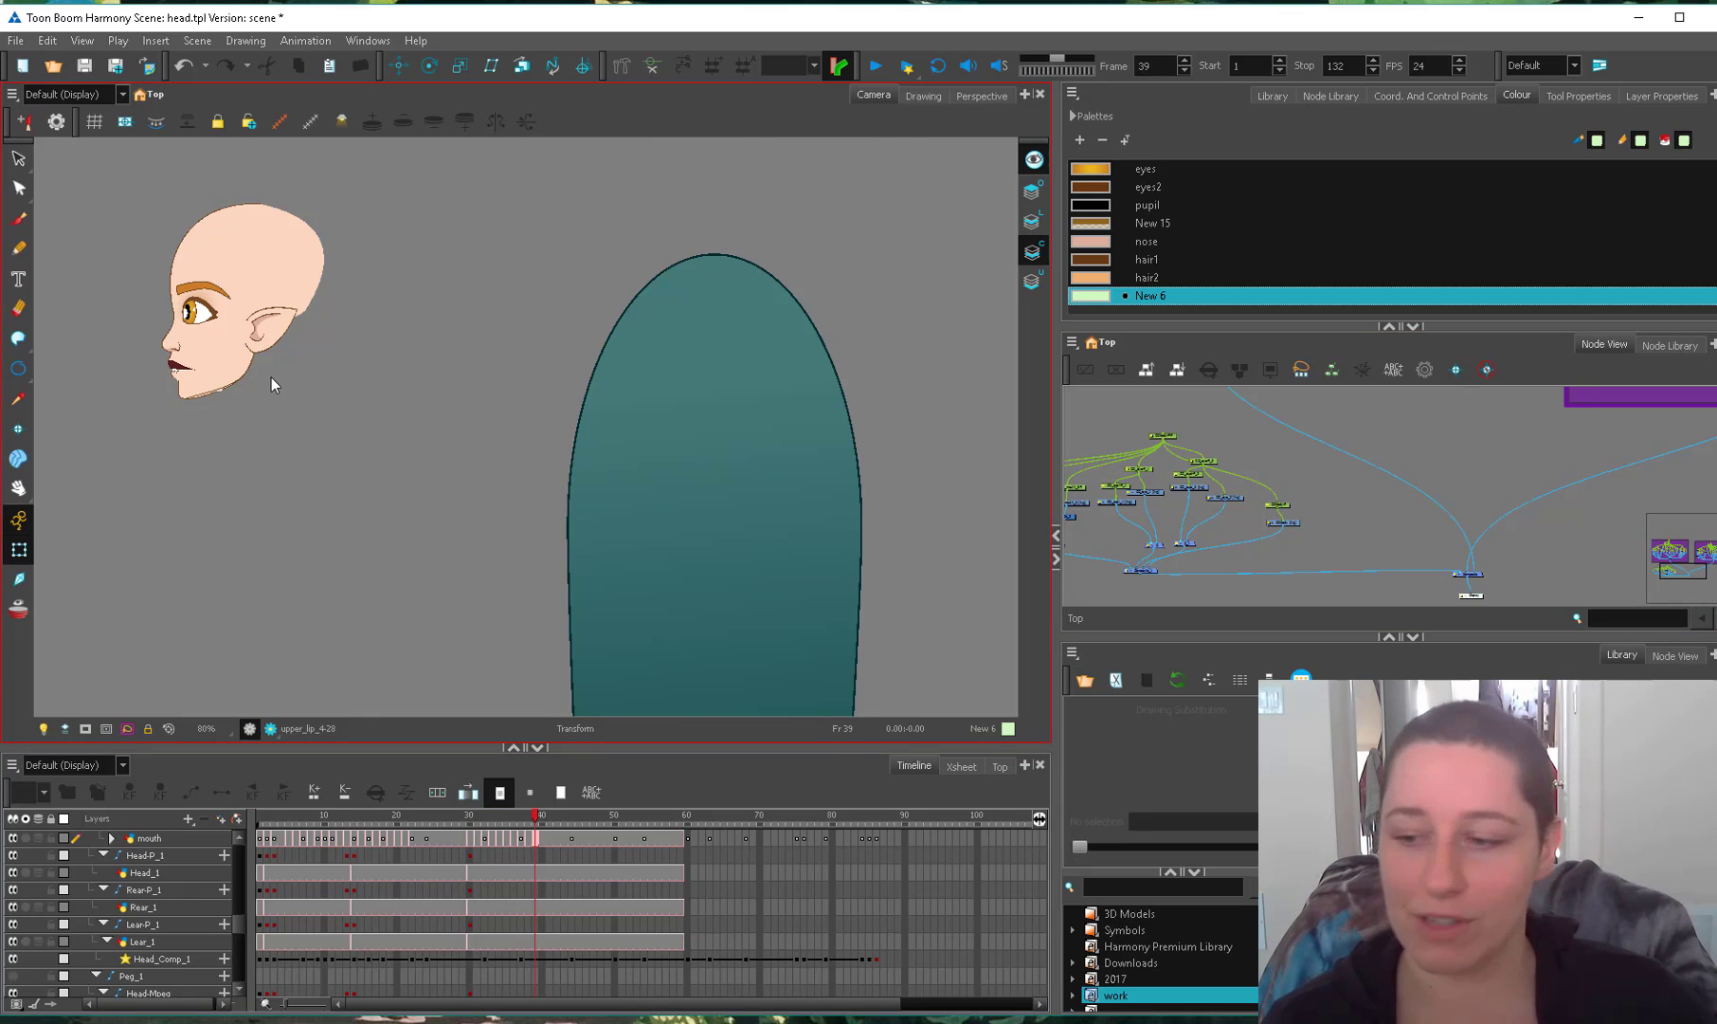
# Bring the teal character's mouth nodes into view in the node network and go to frame 1.
pyautogui.moveTo(1329, 511); pyautogui.dragTo(1462, 437)
pyautogui.moveTo(1278, 501); pyautogui.dragTo(1281, 518)
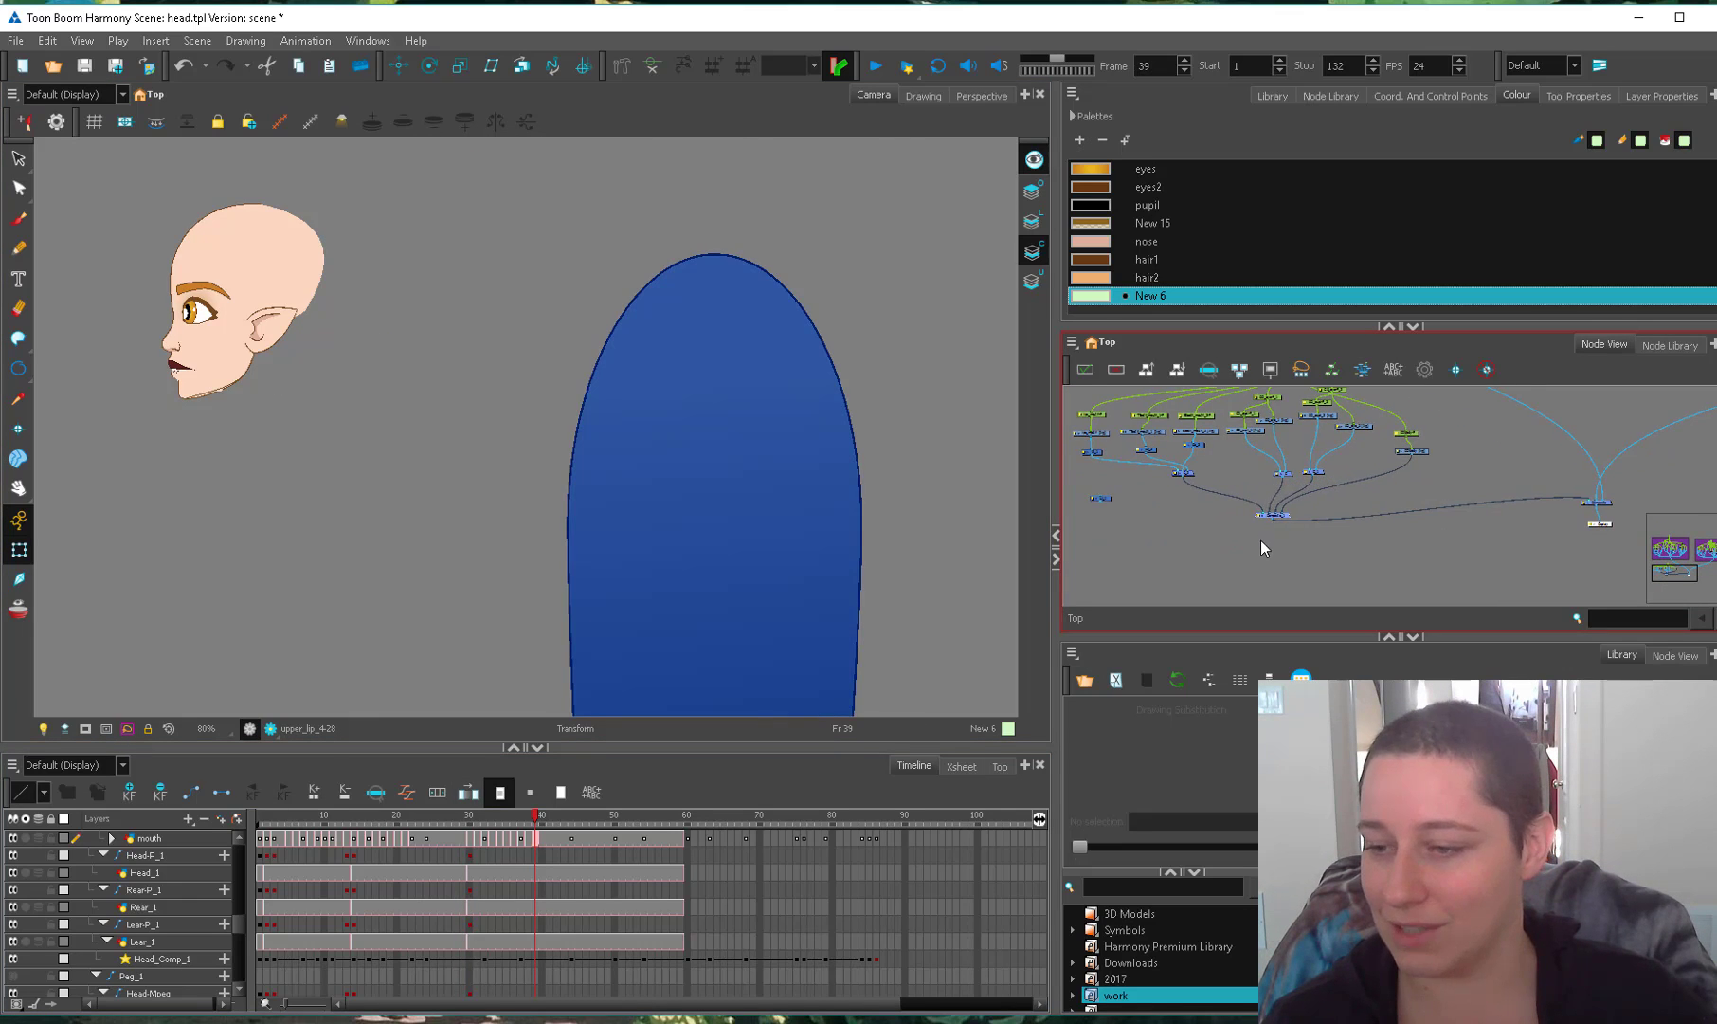
pyautogui.click(1263, 540)
pyautogui.press('2')
pyautogui.press('1')
pyautogui.moveTo(282, 817); pyautogui.dragTo(246, 827)
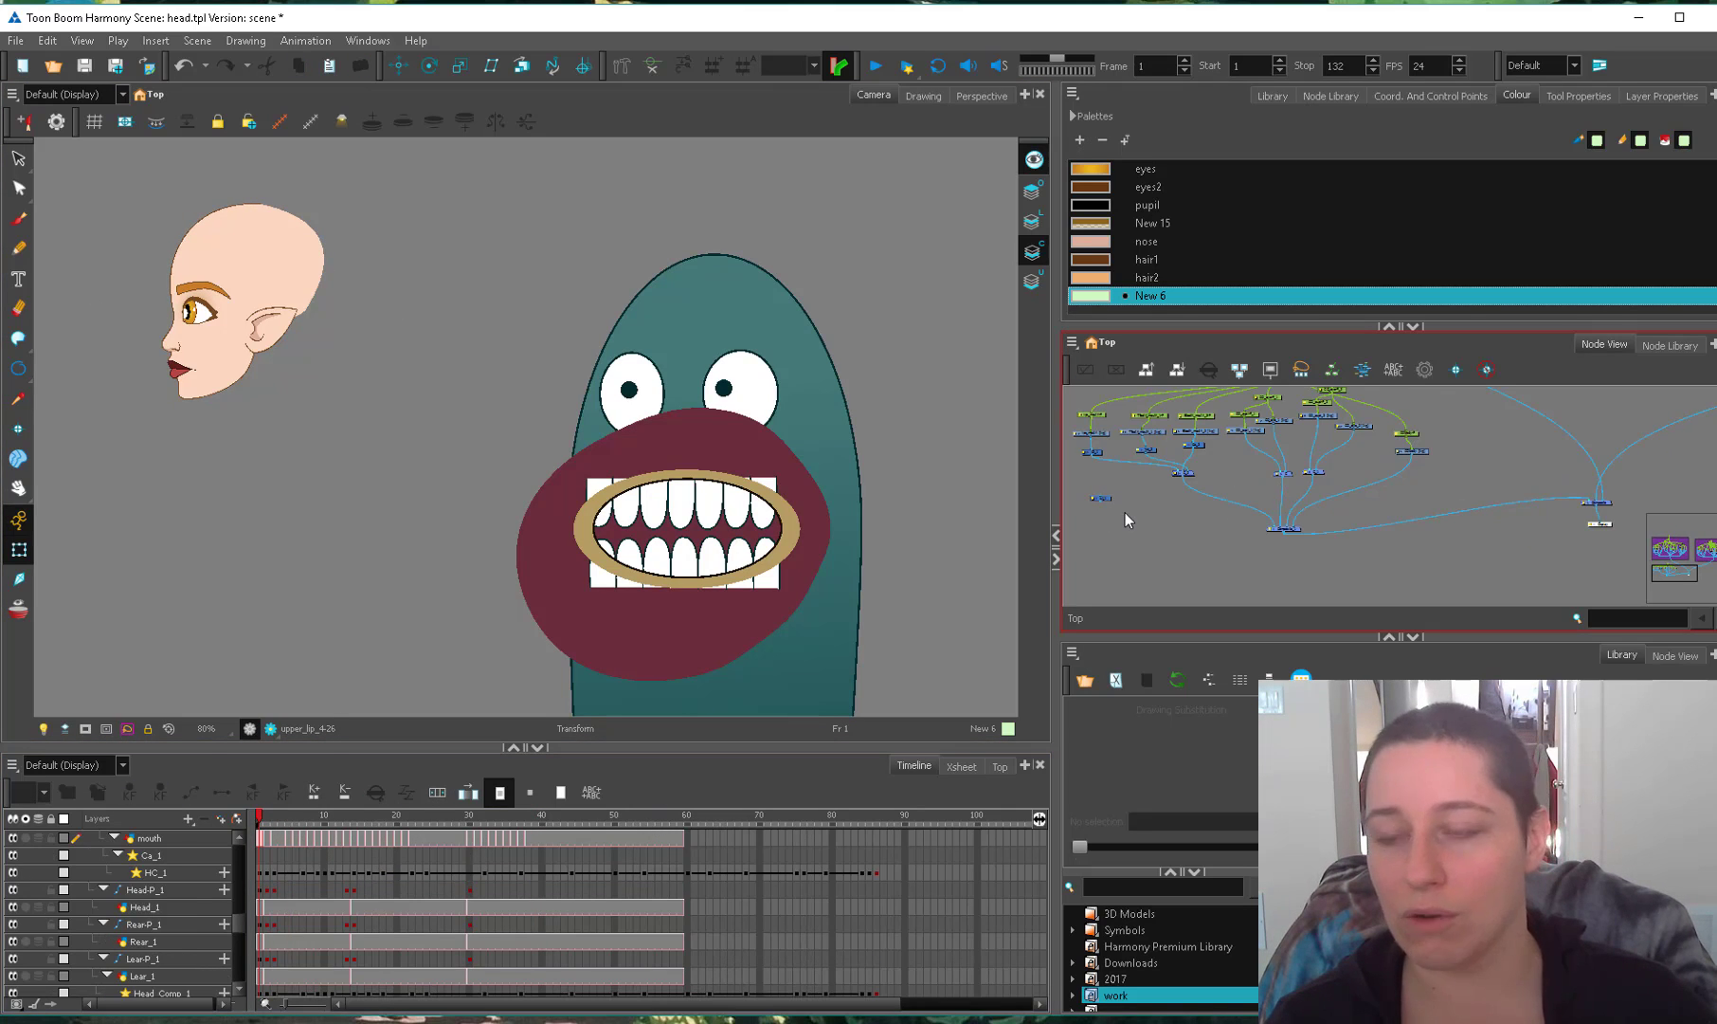
# Add a Colour-Override node from the node library's favourites beside the teal character's mouth nodes.
pyautogui.click(1571, 97)
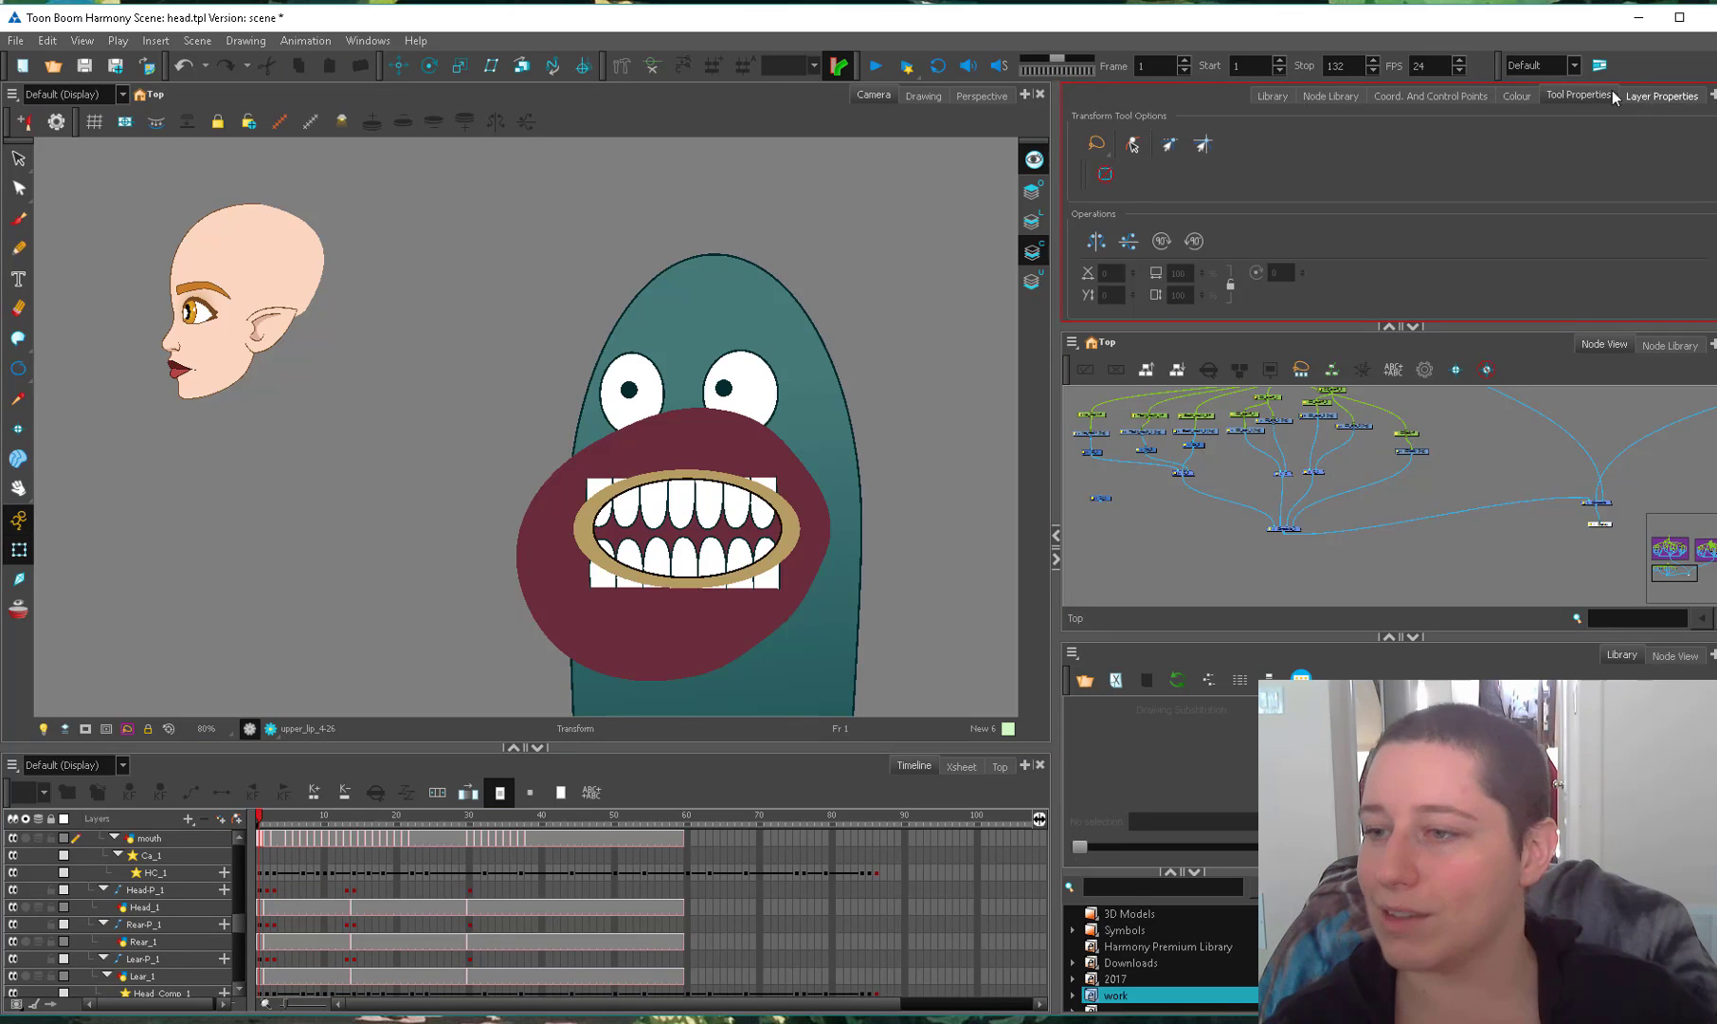
pyautogui.click(1407, 97)
pyautogui.click(1330, 96)
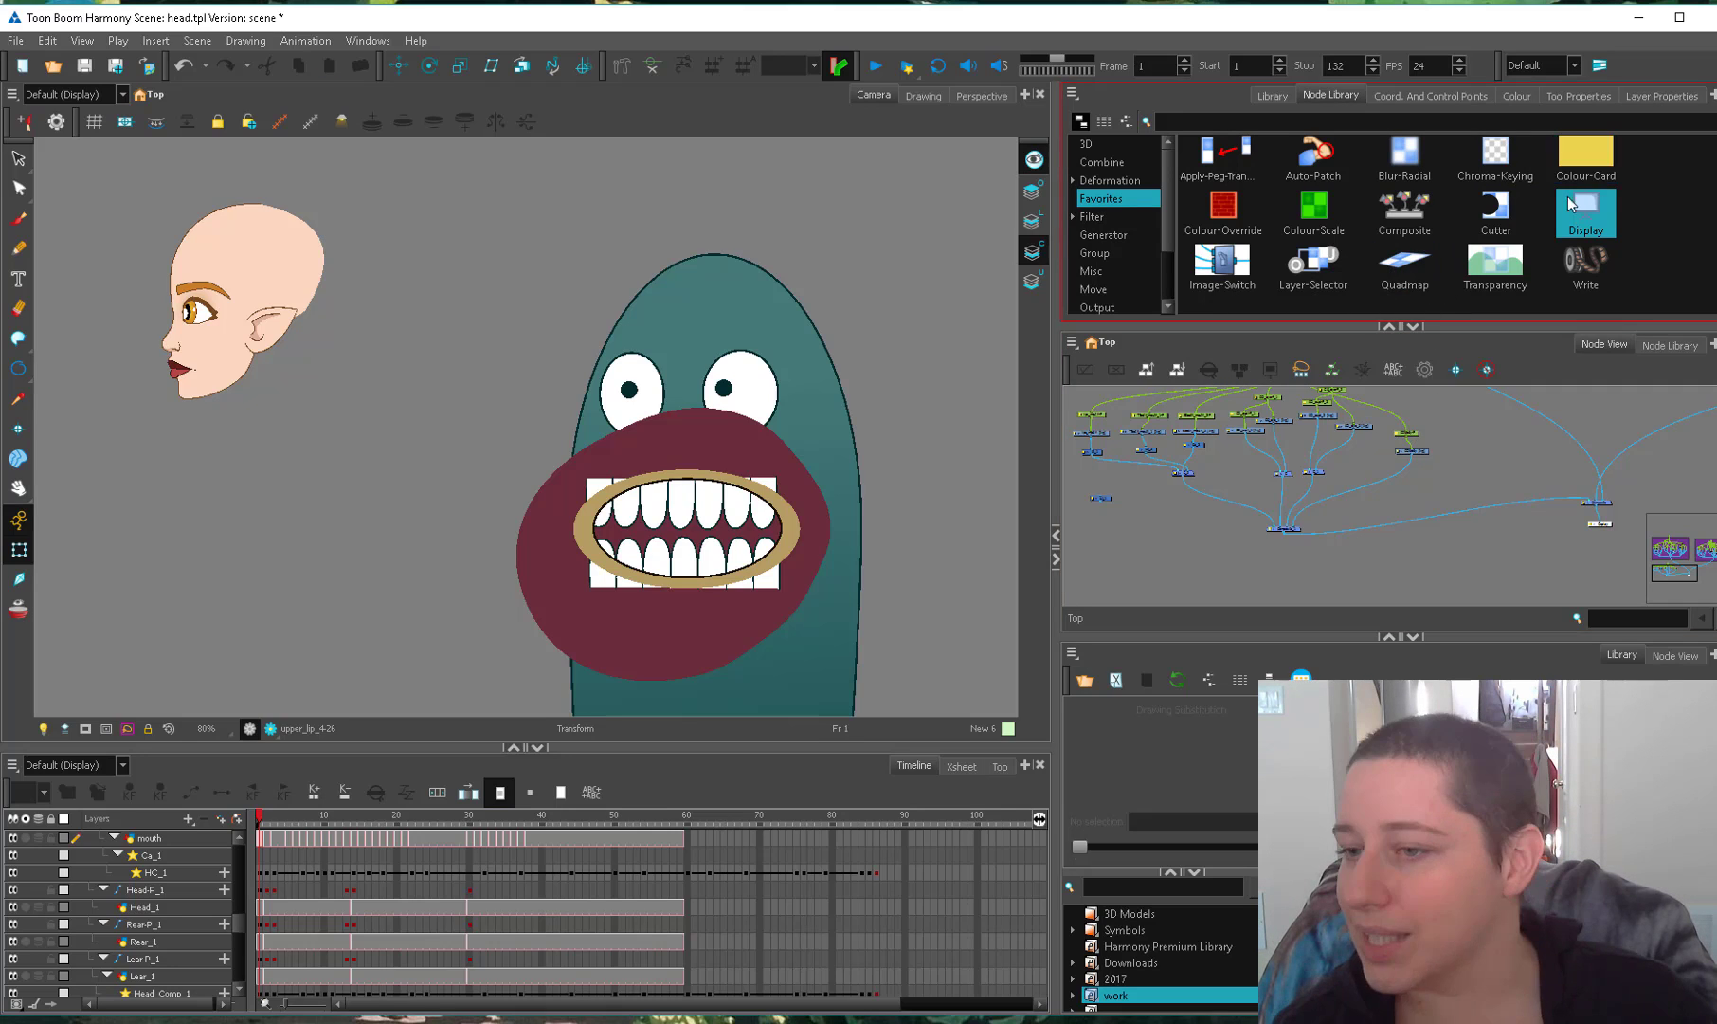
pyautogui.moveTo(1223, 209); pyautogui.dragTo(1304, 527)
pyautogui.click(1244, 466)
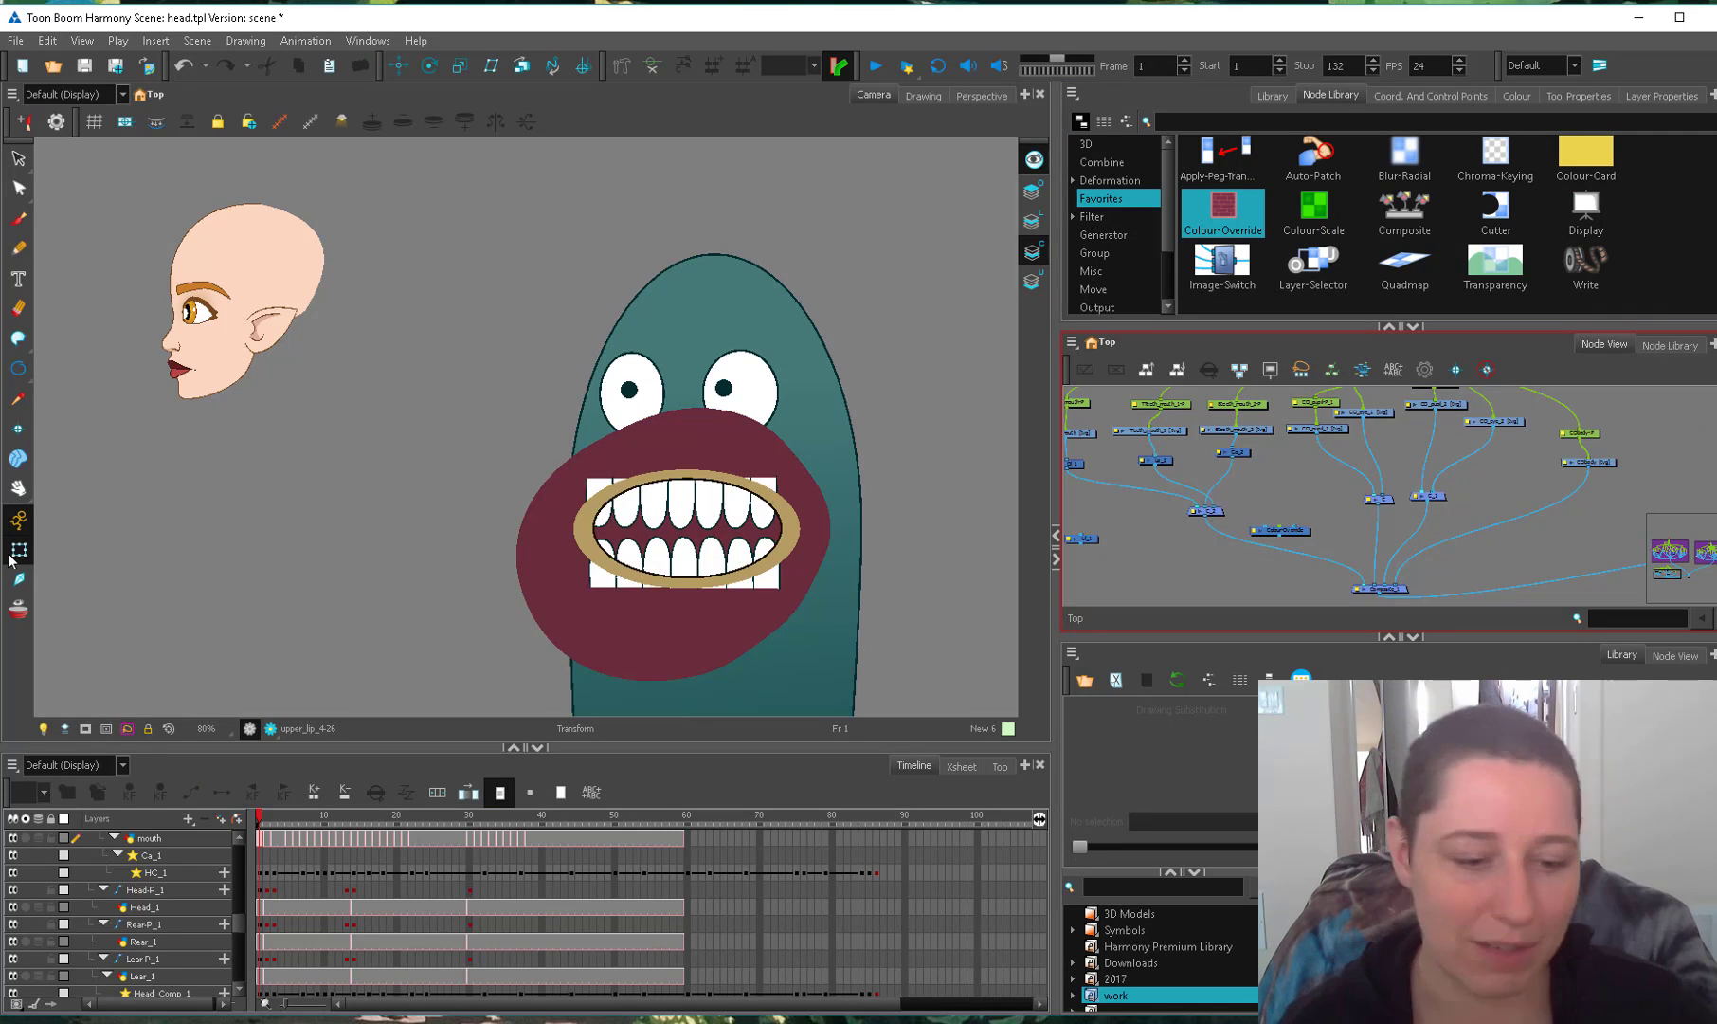
# Insert the Colour-Override node between the lips branch and the mouth composite, and select the lips drawing.
pyautogui.click(689, 504)
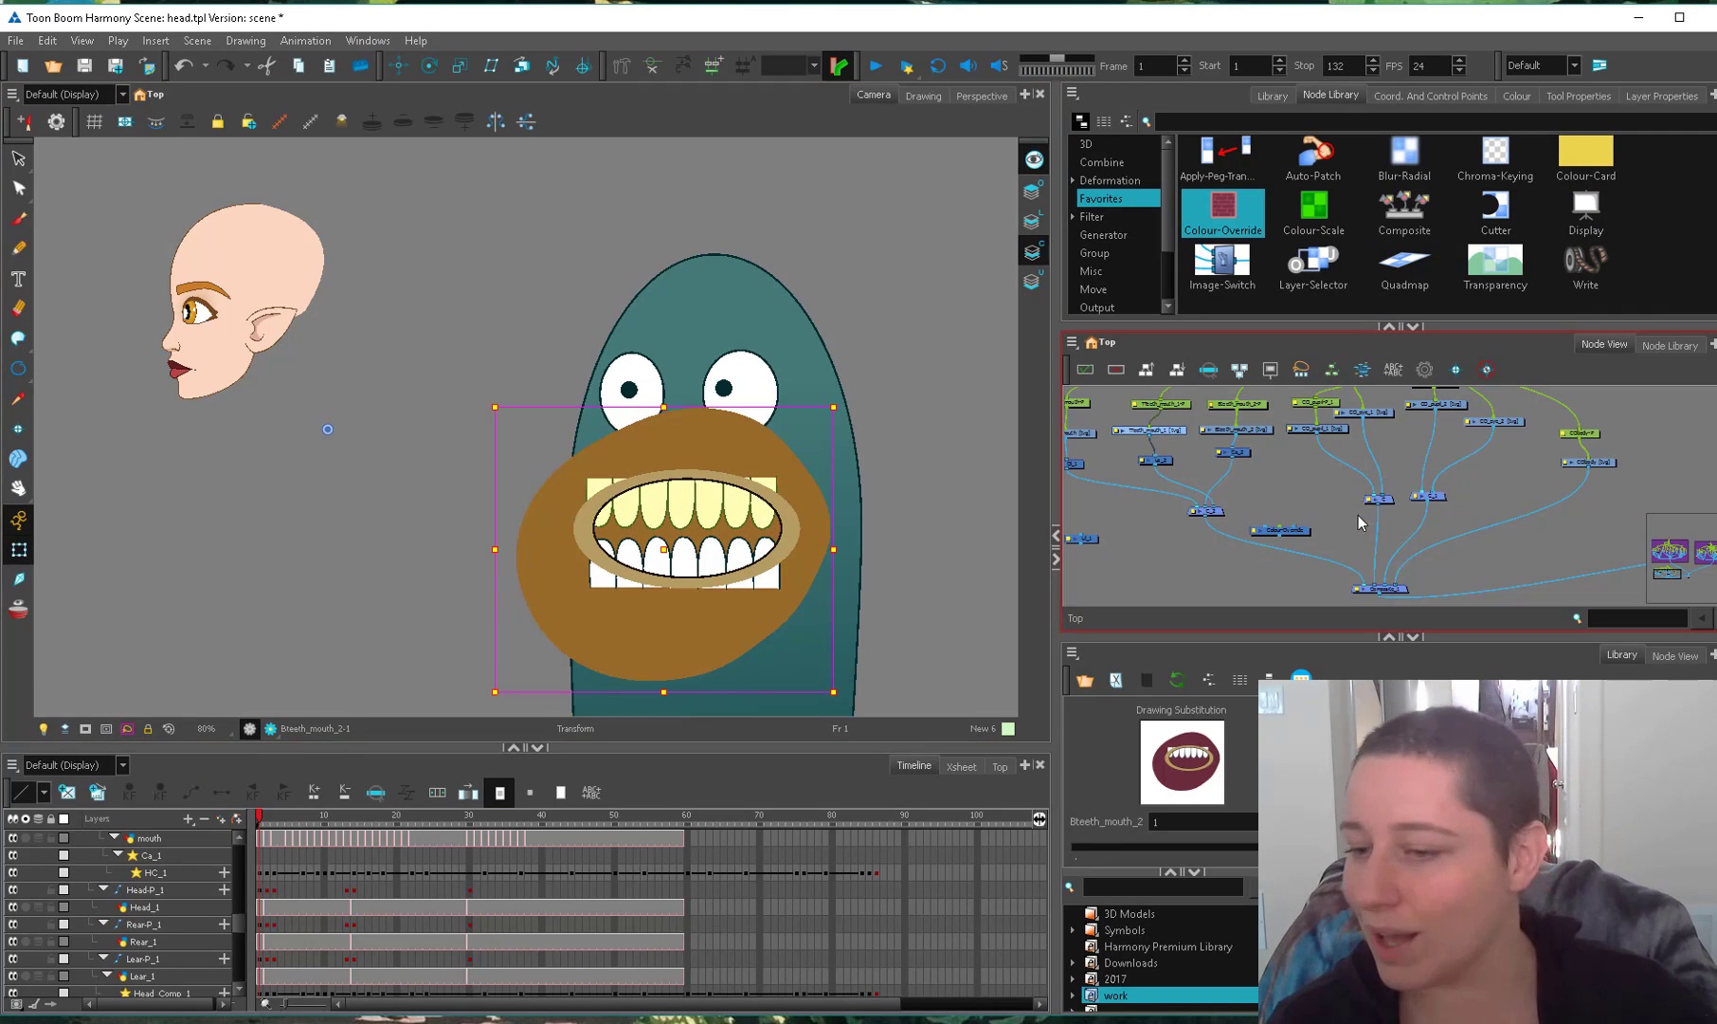
pyautogui.moveTo(1214, 514); pyautogui.dragTo(1285, 508)
pyautogui.click(1250, 498)
pyautogui.moveTo(1330, 543); pyautogui.dragTo(1323, 542)
pyautogui.click(1296, 525)
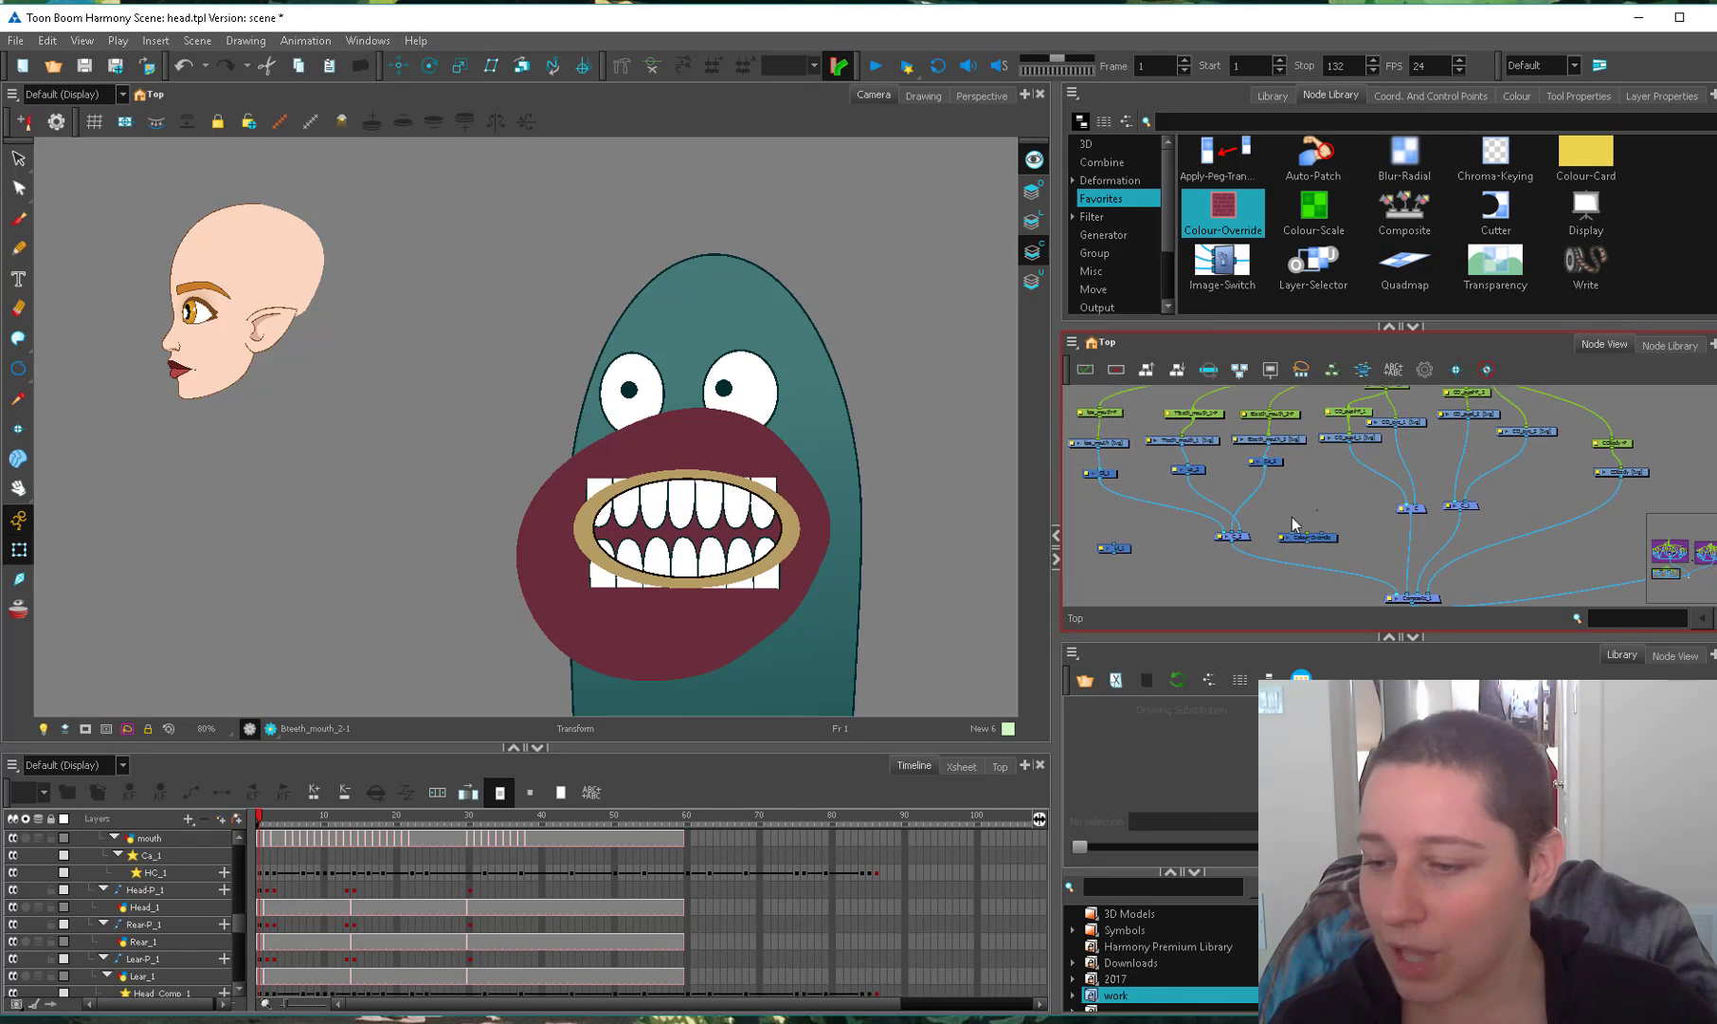
pyautogui.click(1242, 540)
pyautogui.click(1207, 440)
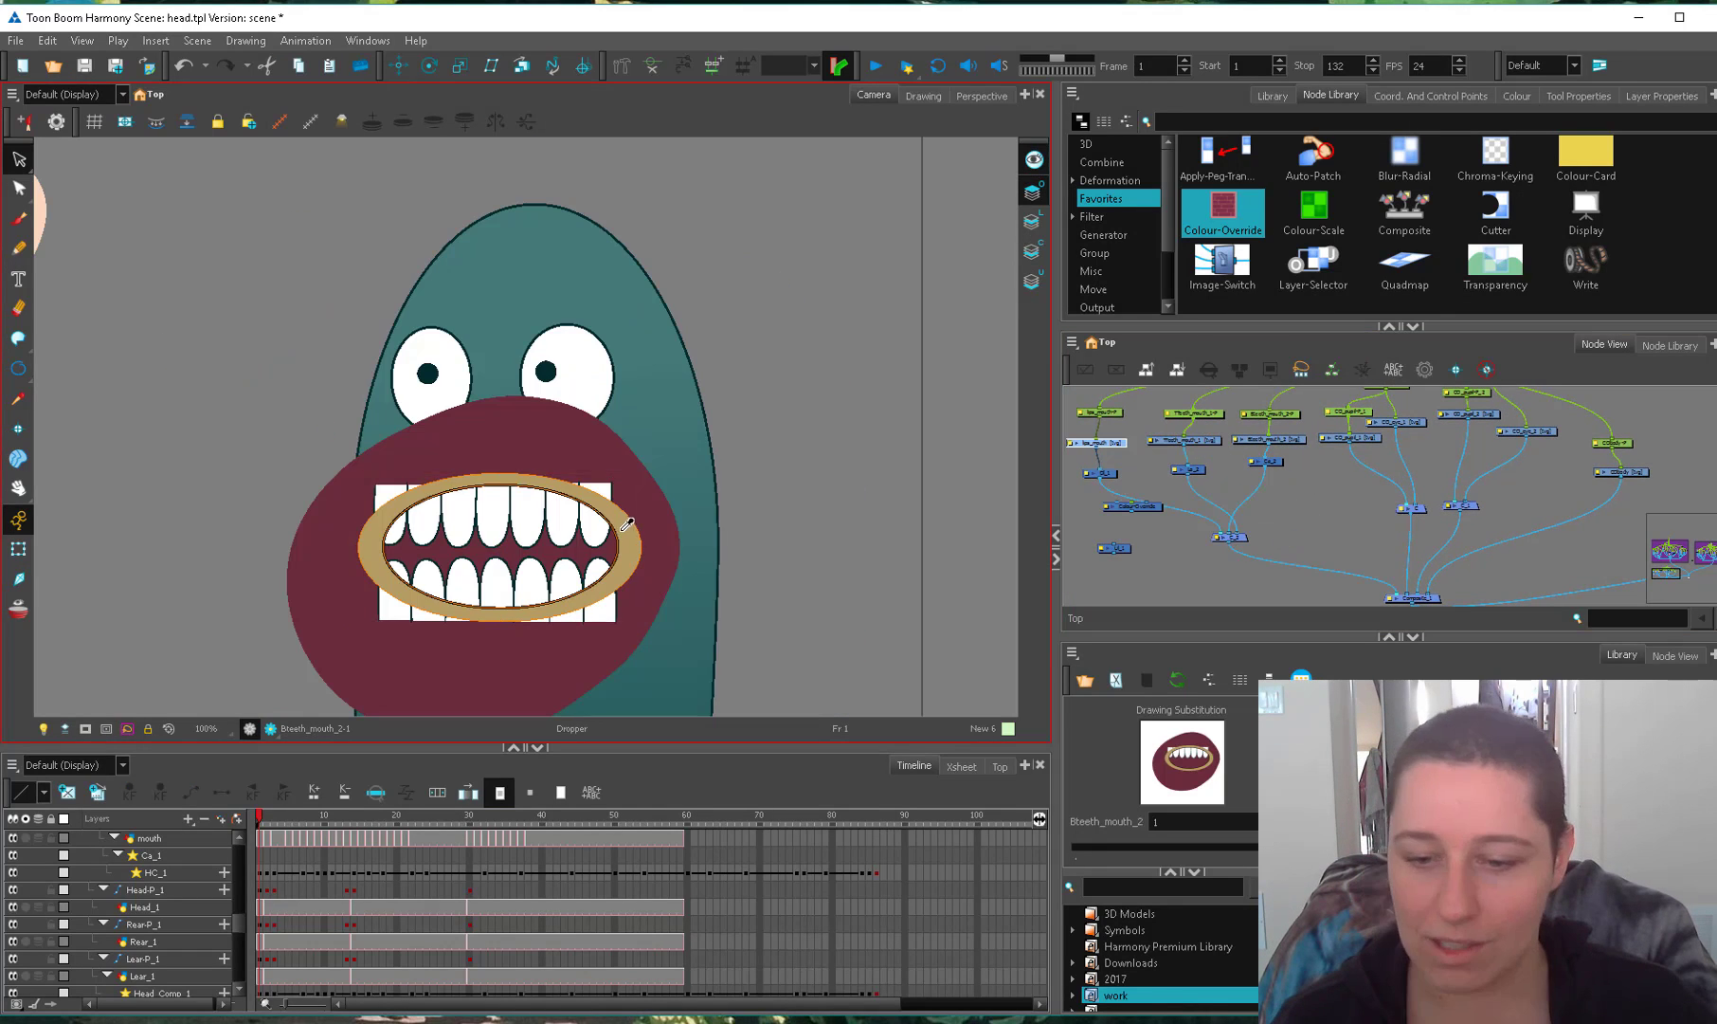
# Sample the tan lip colour, add a new swatch to the character's palette and make it bright green.
pyautogui.click(621, 517)
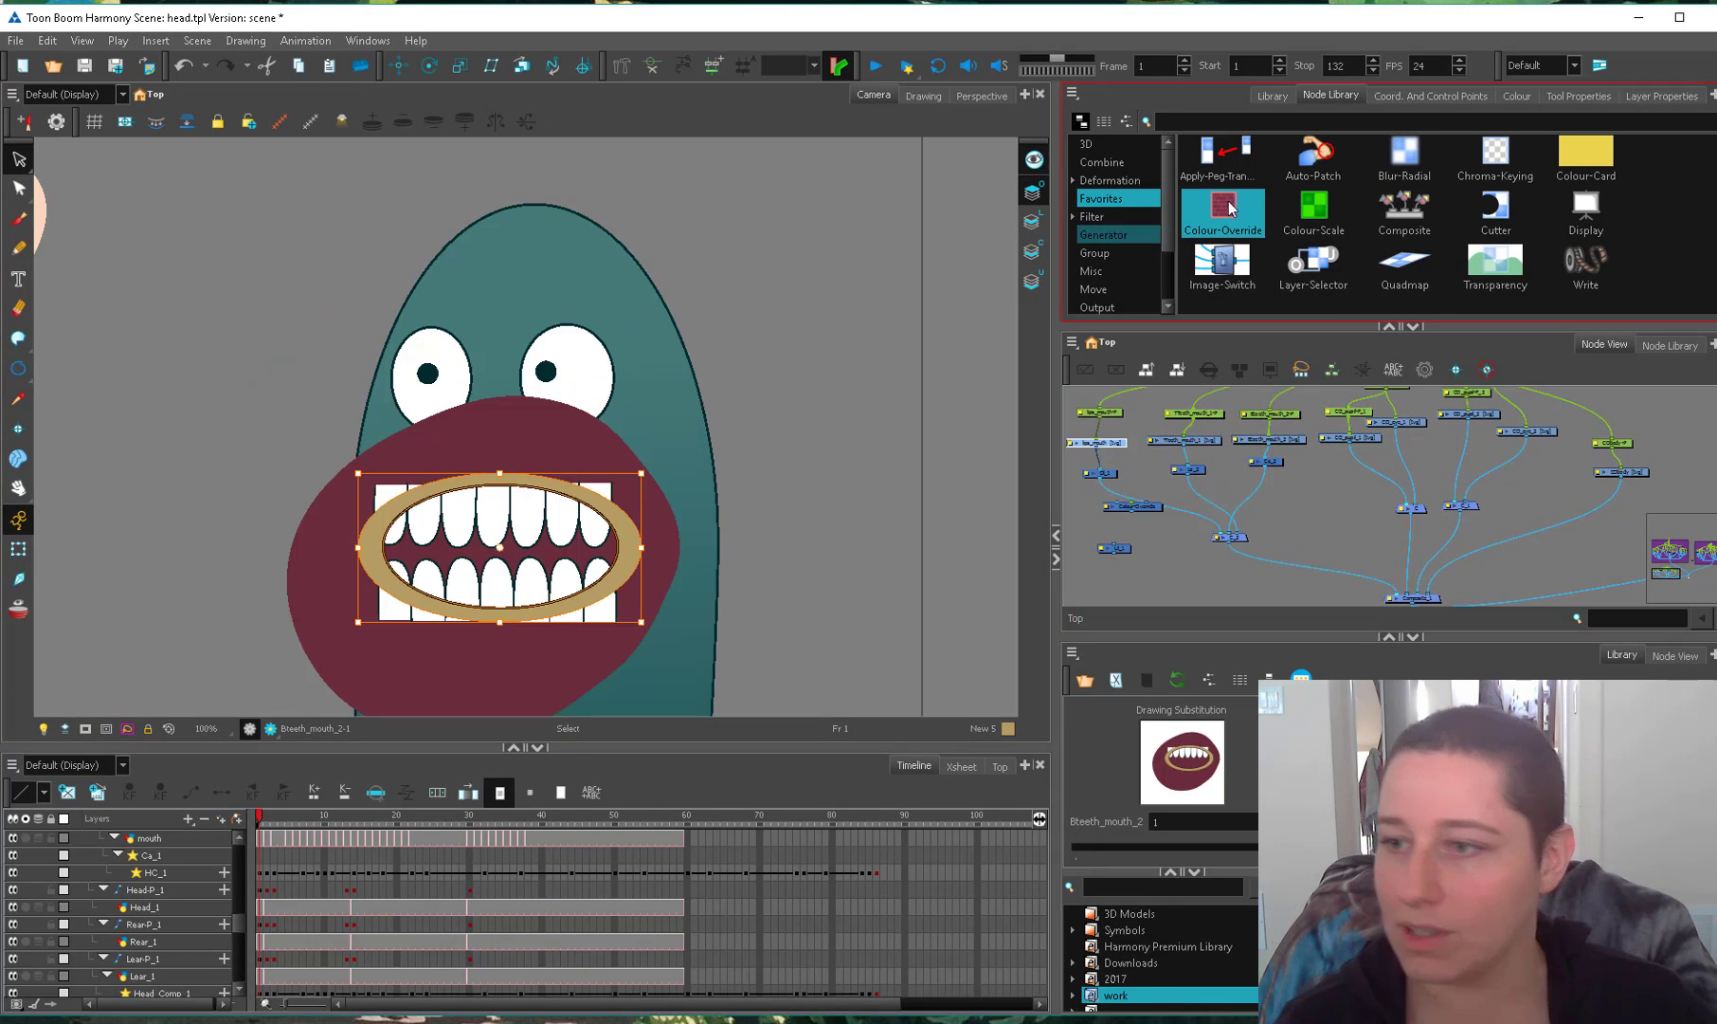
pyautogui.click(1517, 96)
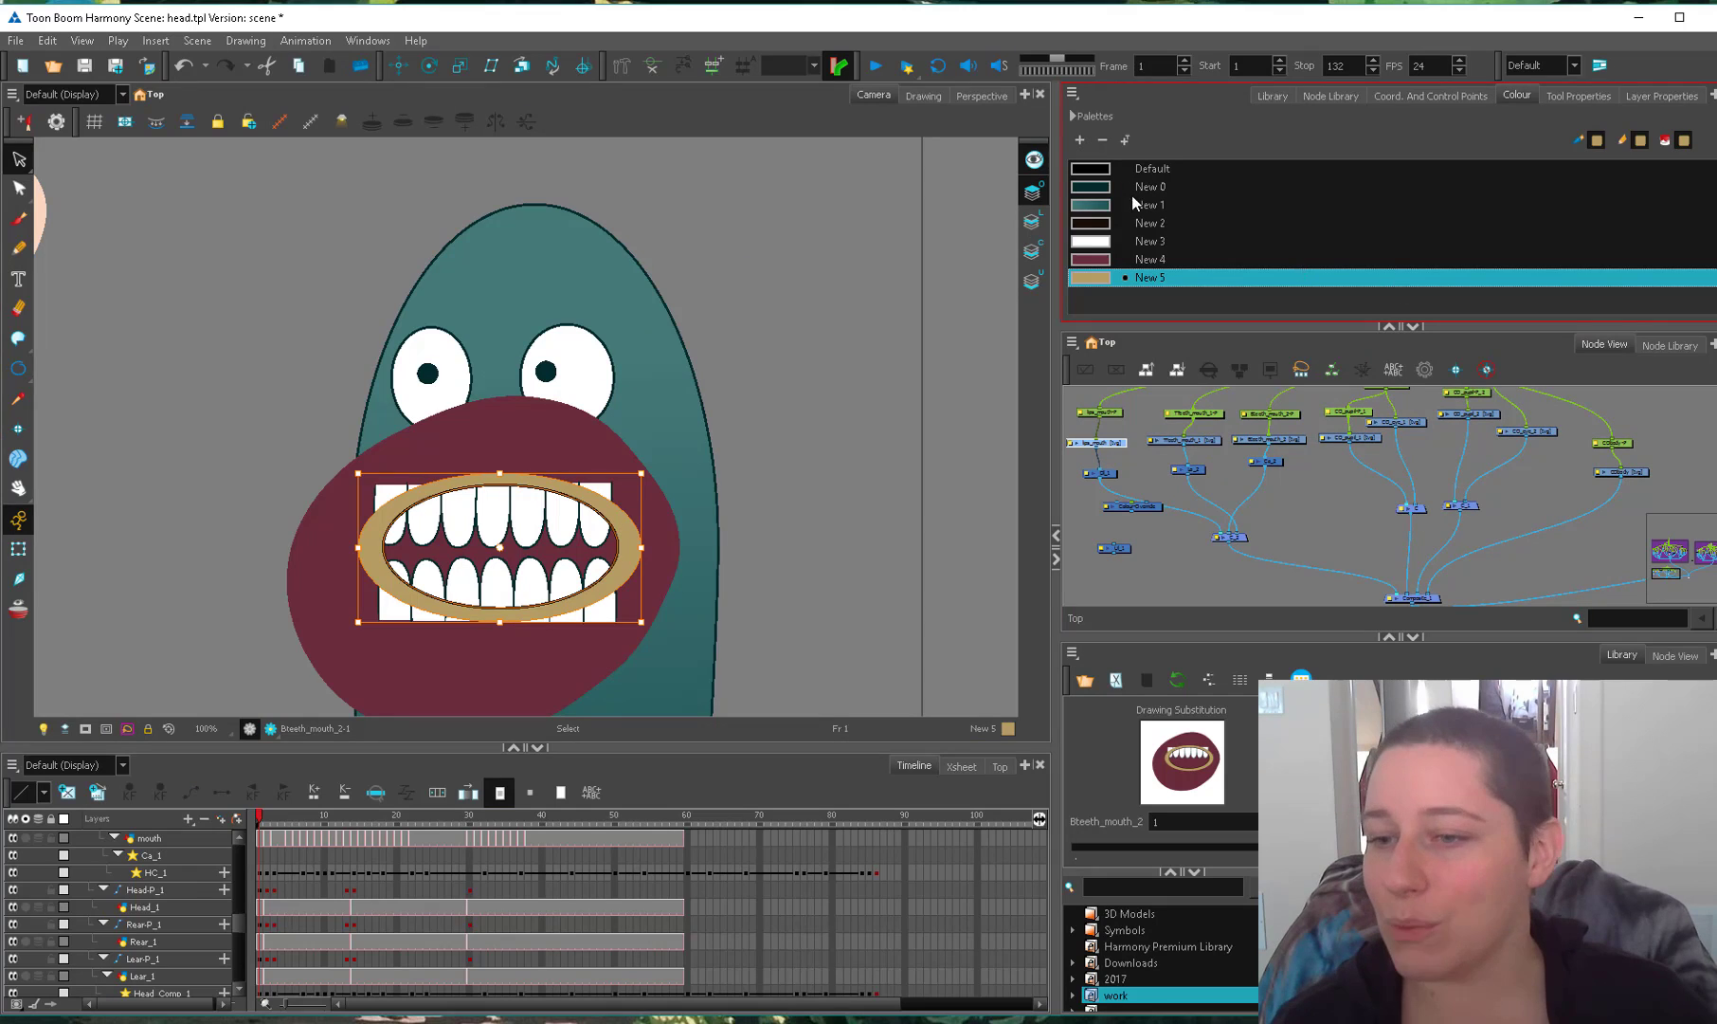
pyautogui.click(1080, 139)
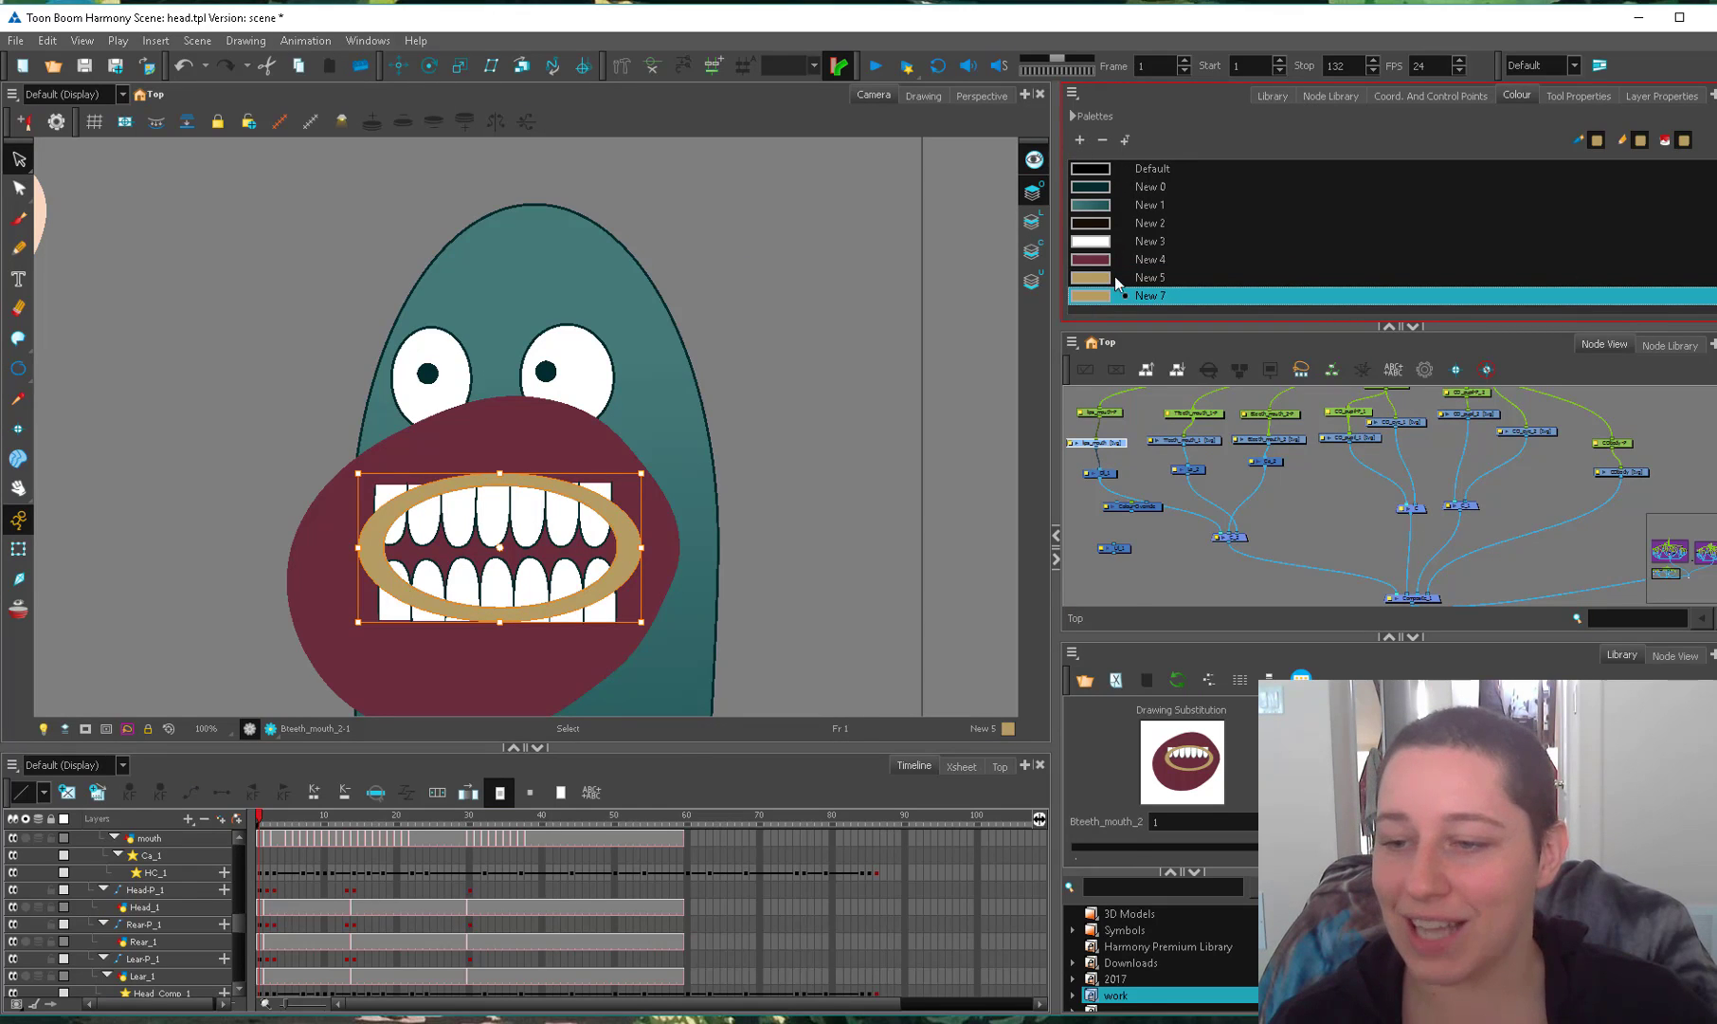
pyautogui.doubleClick(1098, 293)
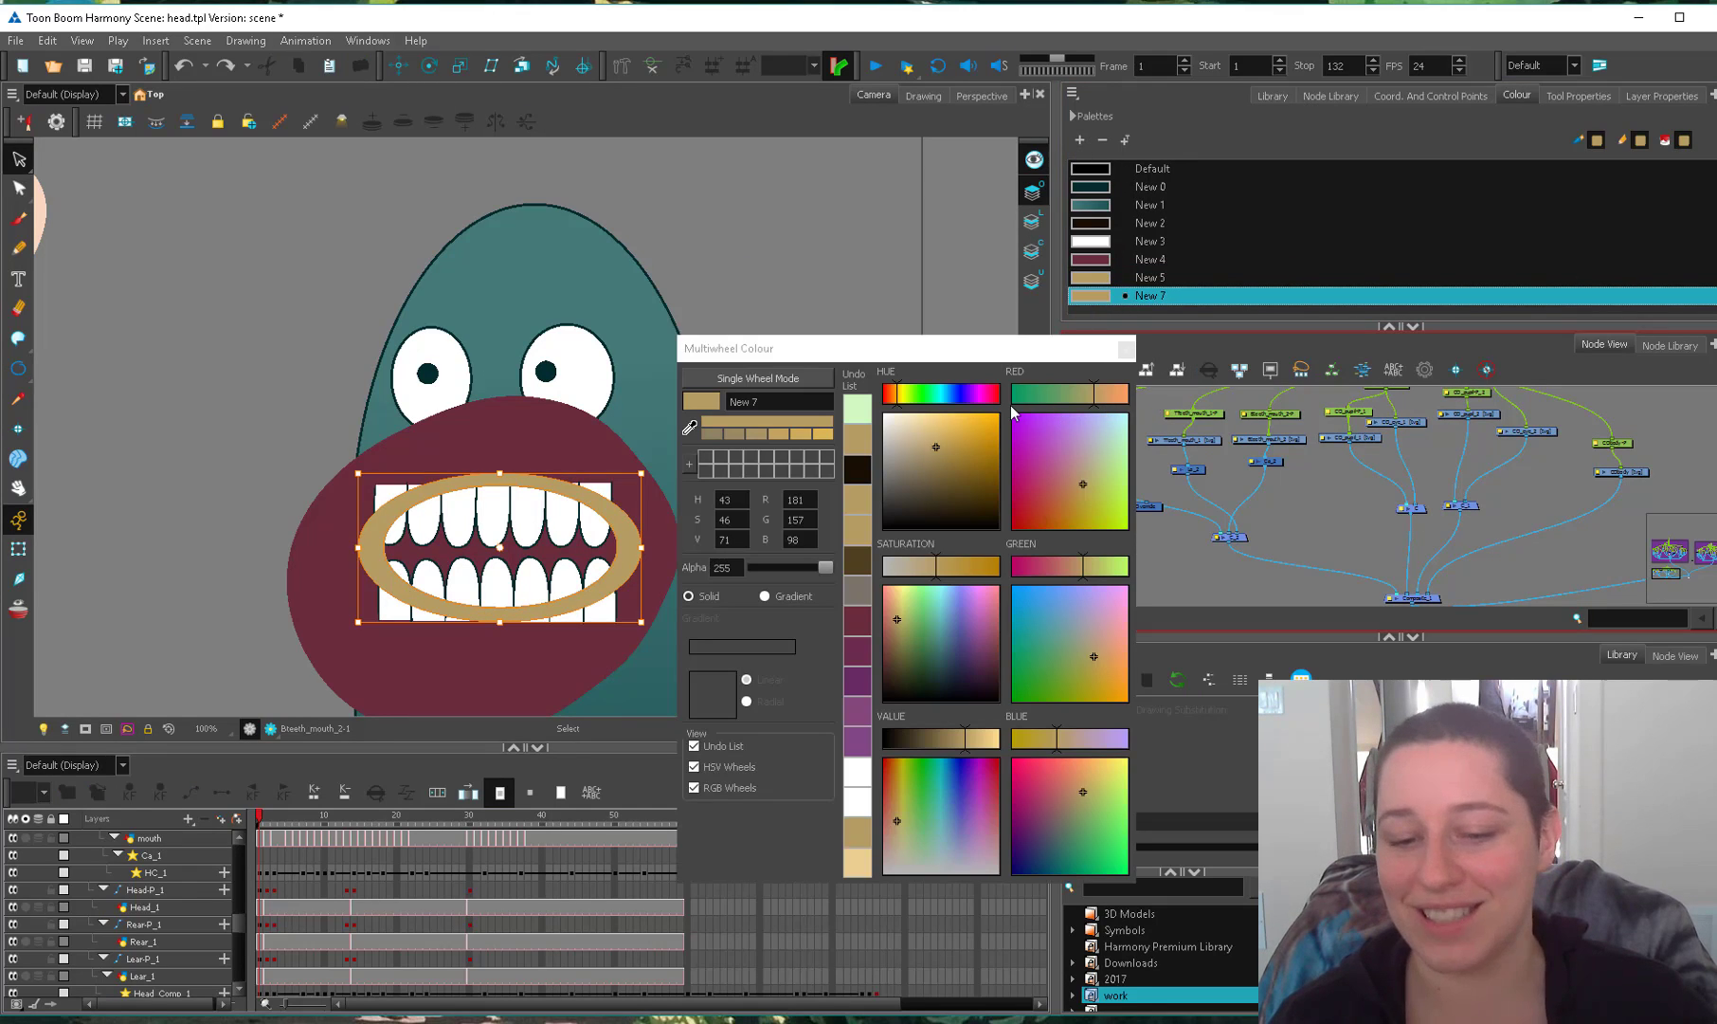
pyautogui.hotkey('ctrl', 'z')
pyautogui.hotkey('ctrl', 'z')
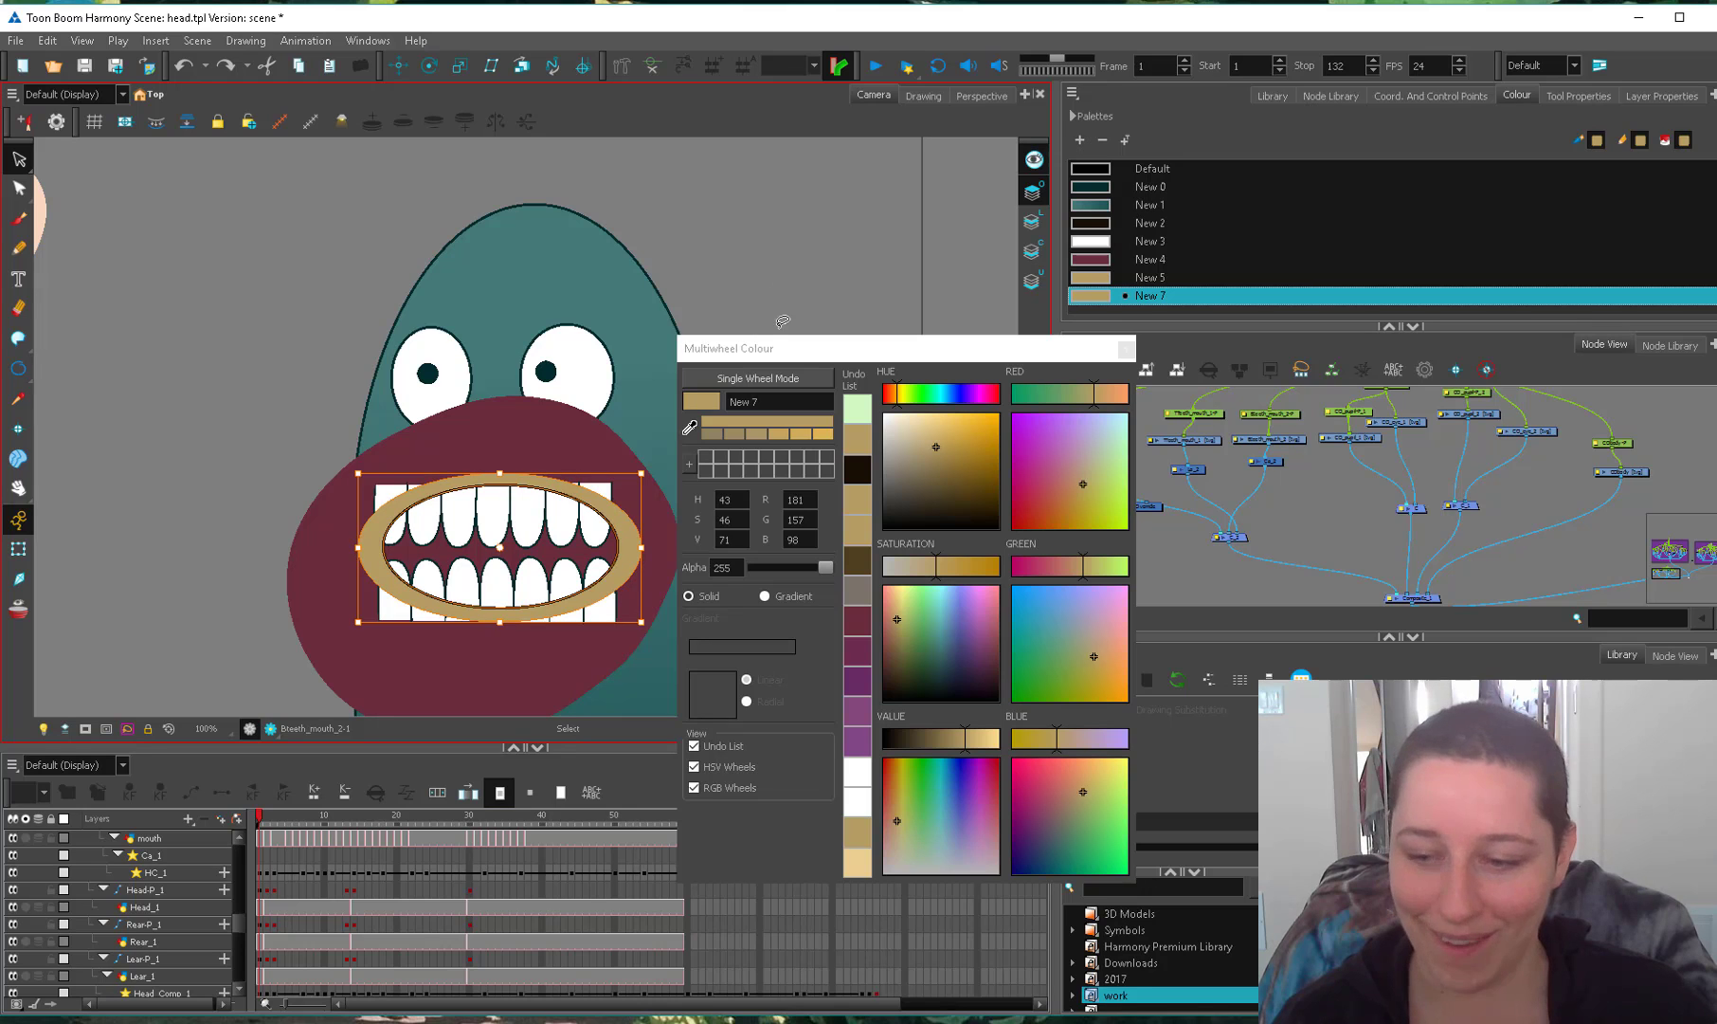
pyautogui.click(1125, 349)
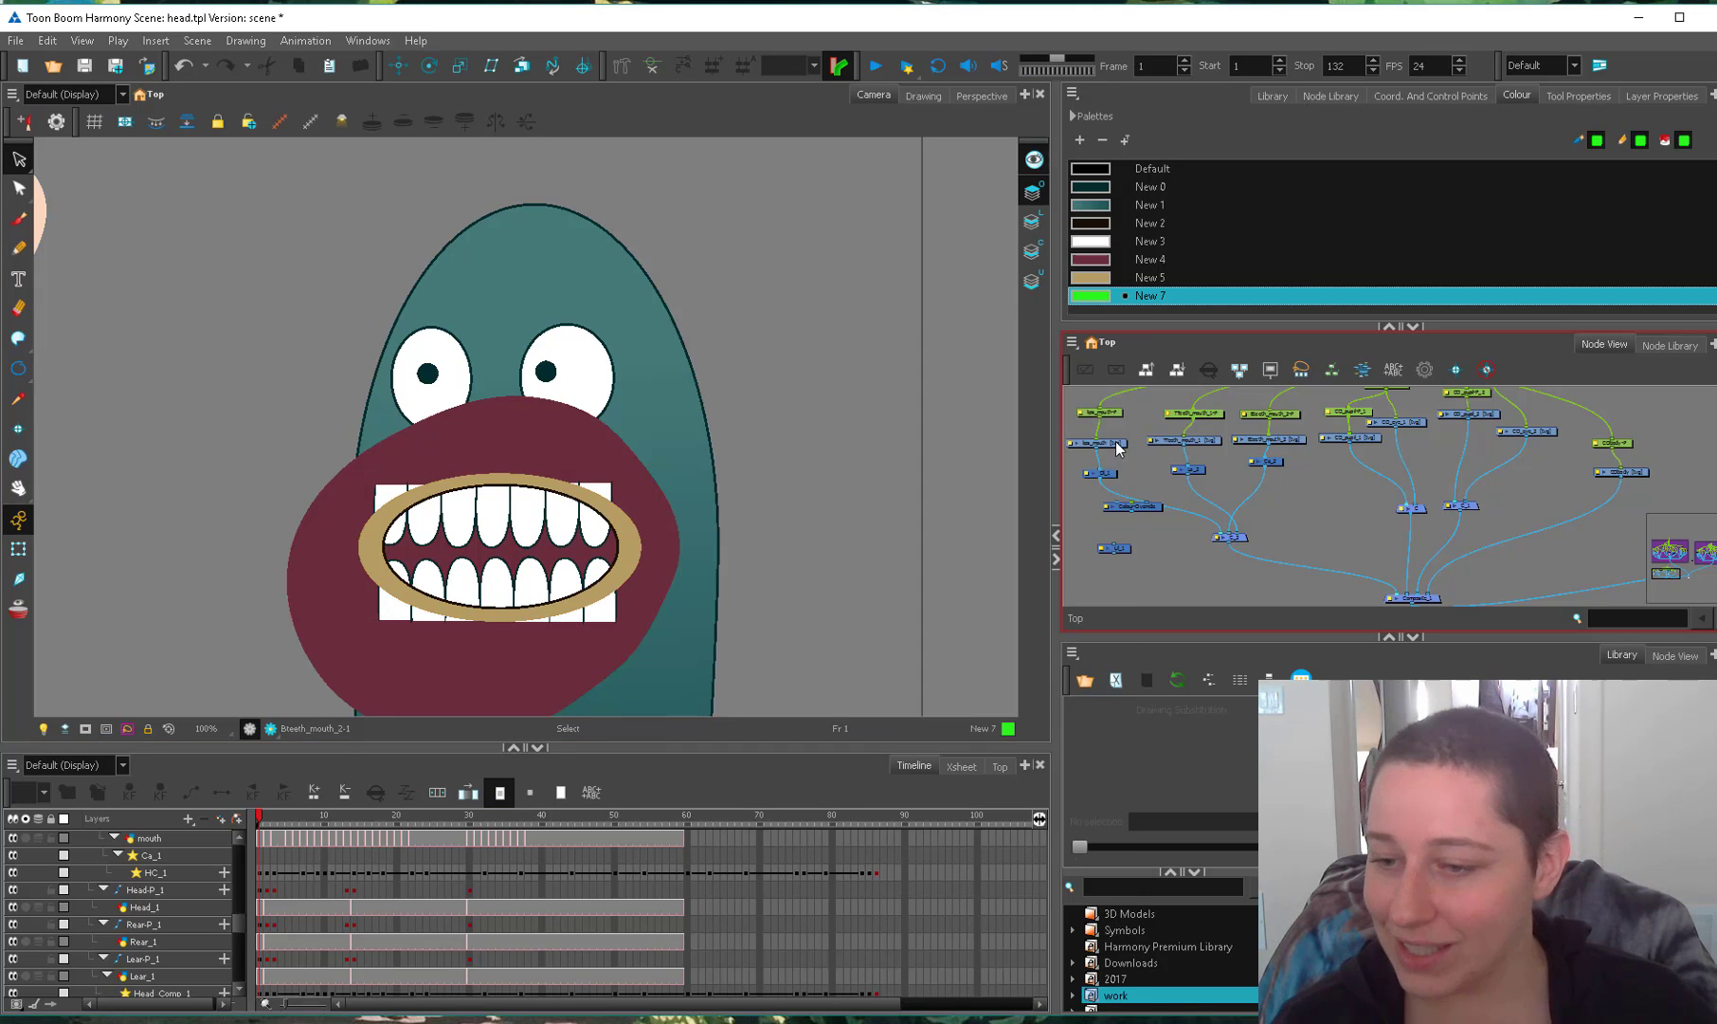
# Check the mouth drawing's overlay, line, colour and underlay art, and fill the opening inside the lips with green on the overlay art.
pyautogui.click(924, 95)
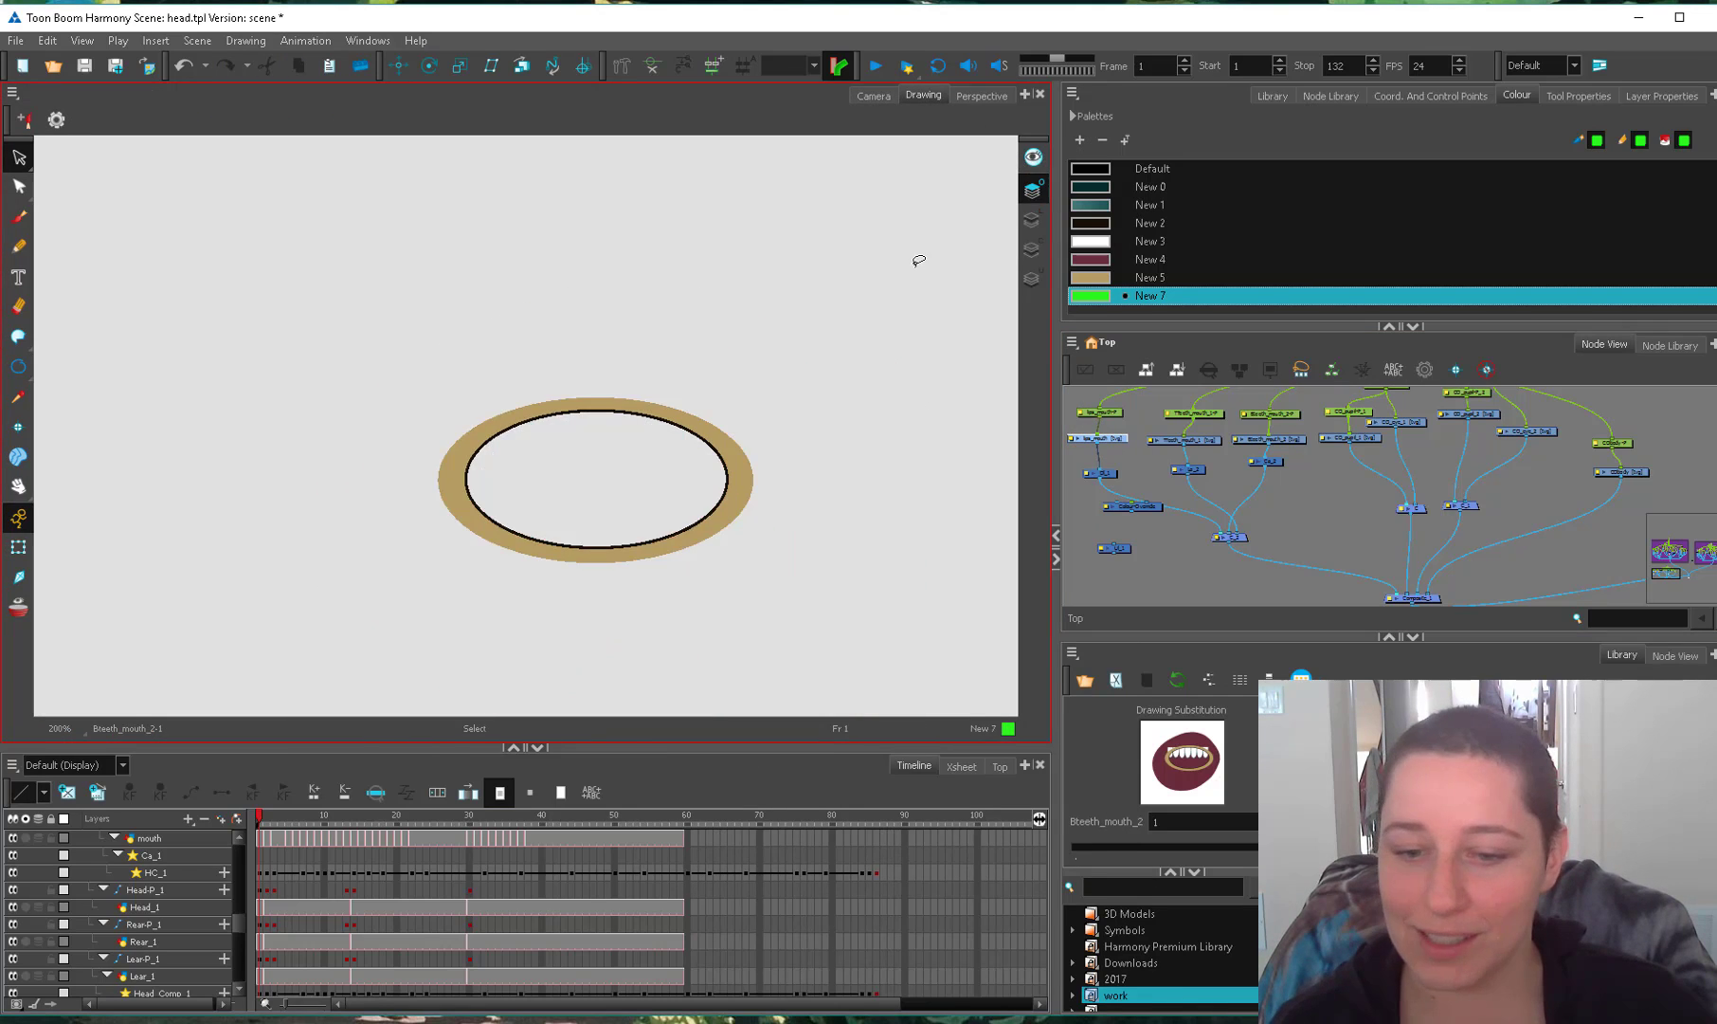
pyautogui.click(1033, 221)
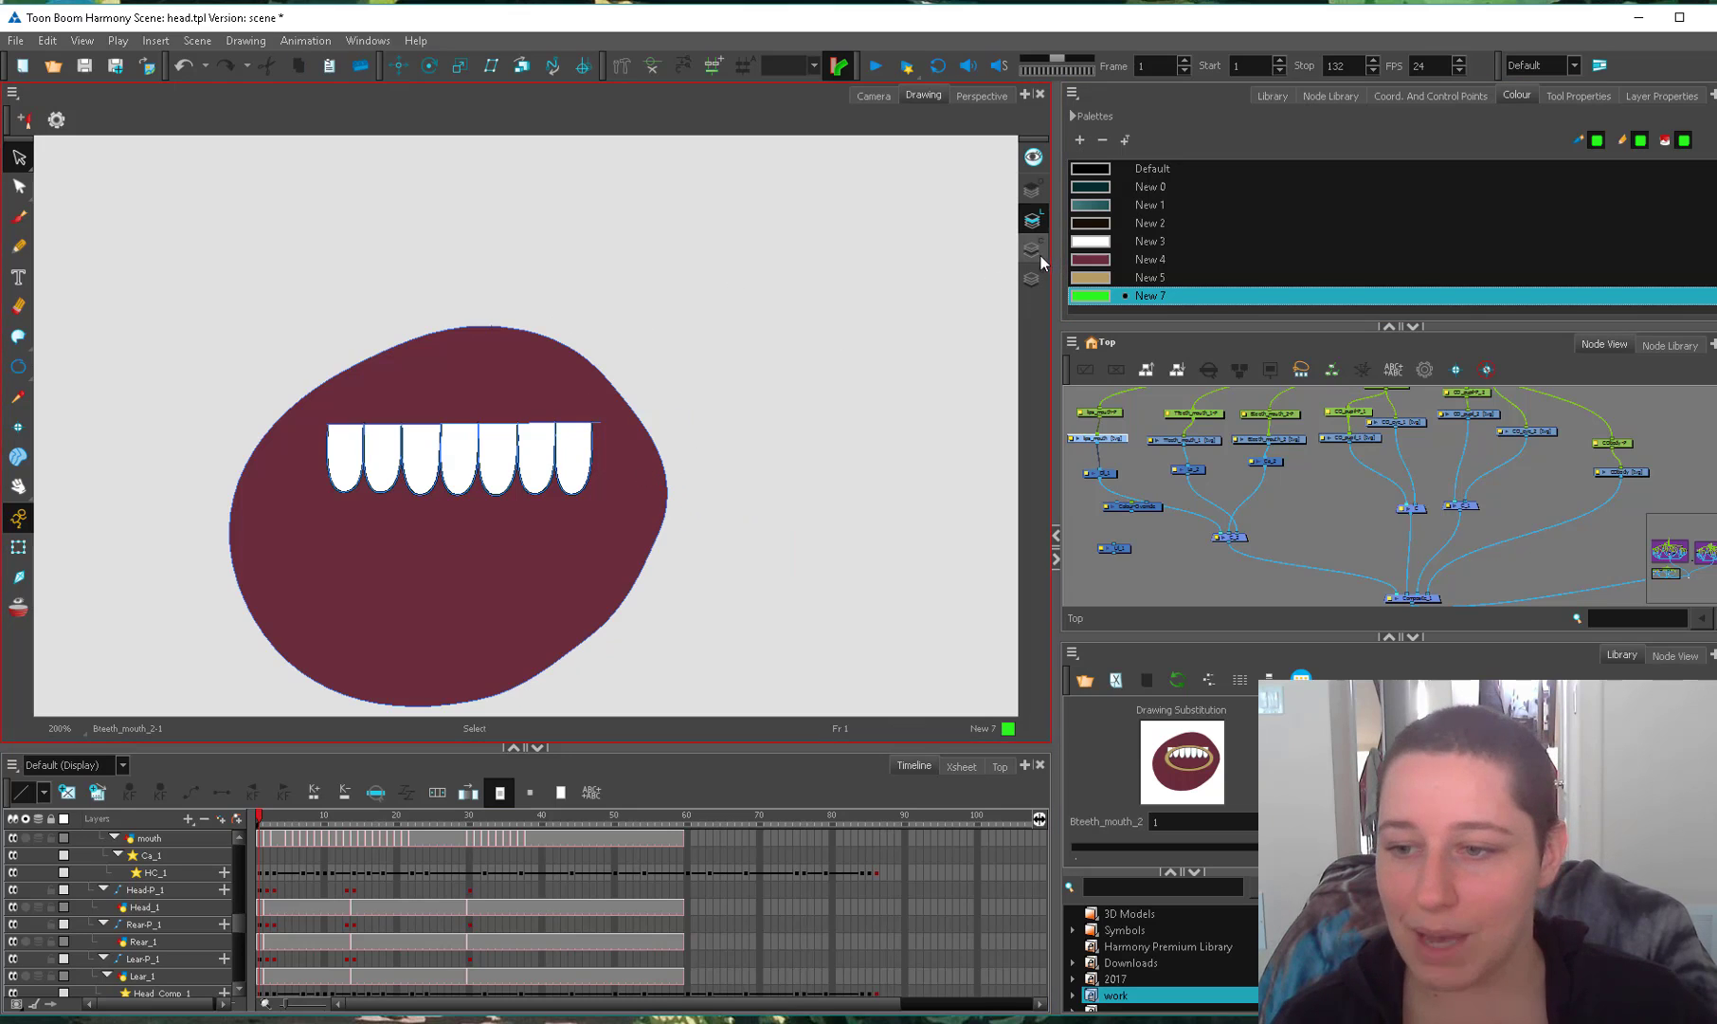
pyautogui.click(1033, 248)
pyautogui.moveTo(747, 475)
pyautogui.mouseDown()
pyautogui.moveTo(651, 513)
pyautogui.moveTo(747, 475)
pyautogui.mouseUp()
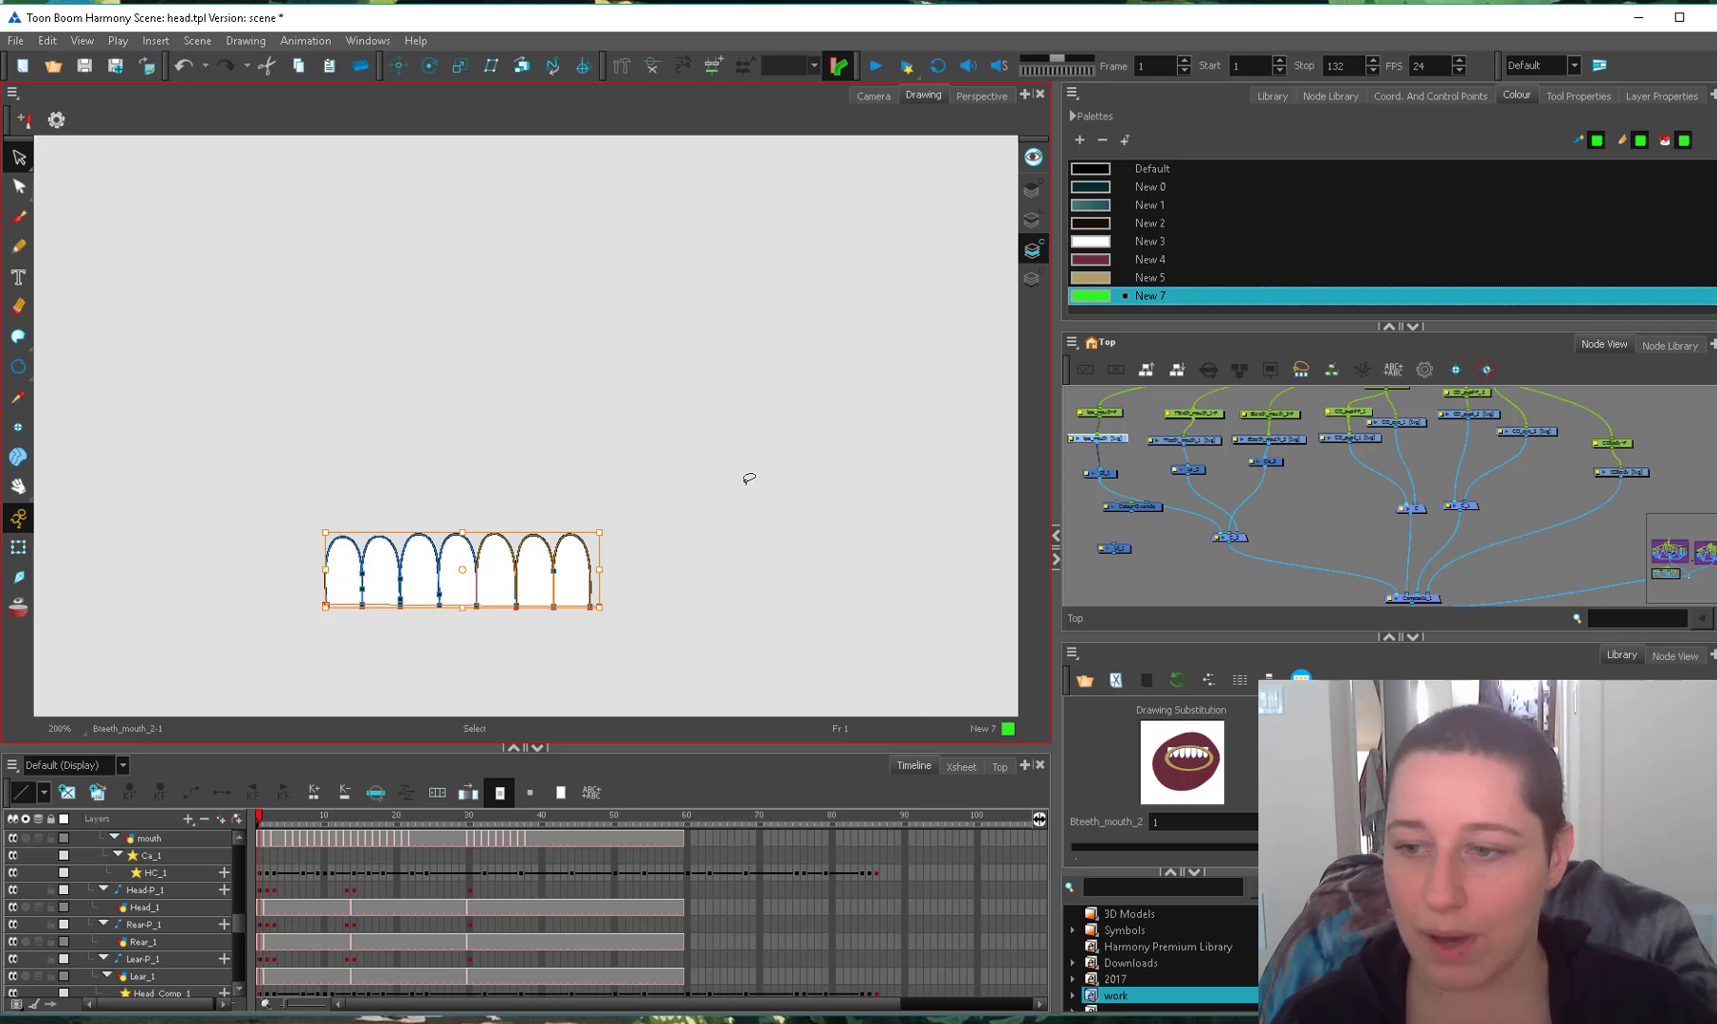
pyautogui.click(1033, 280)
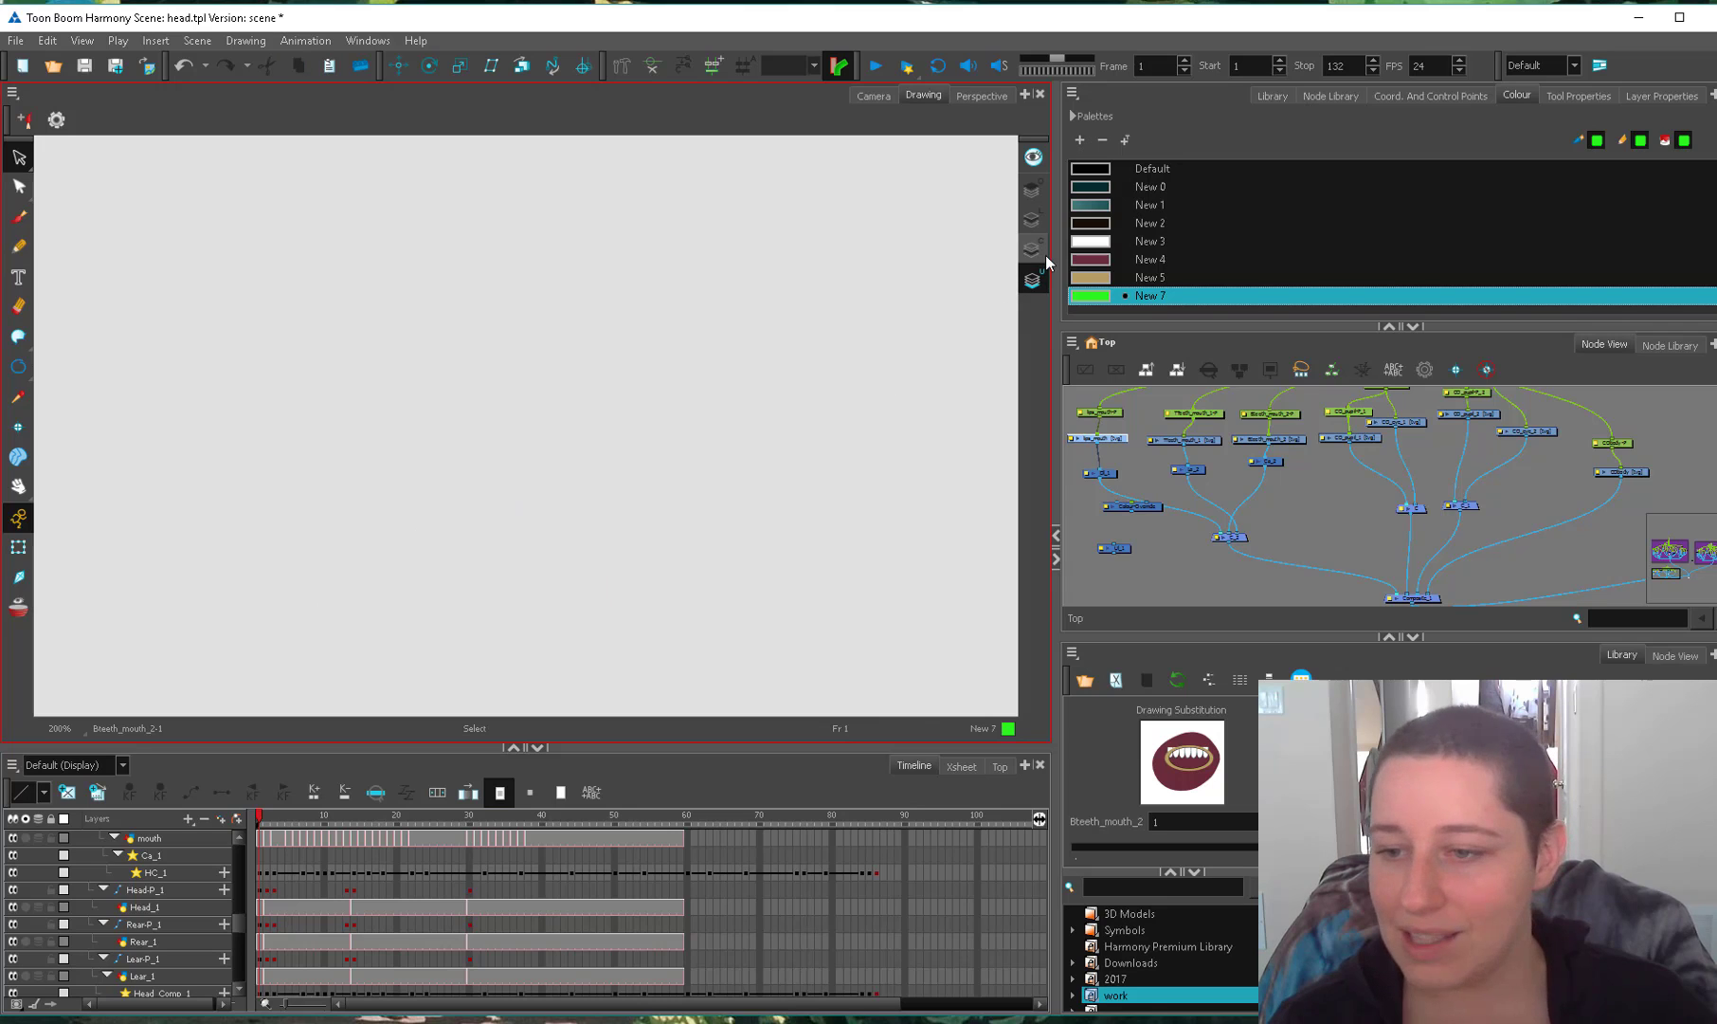
pyautogui.click(1040, 193)
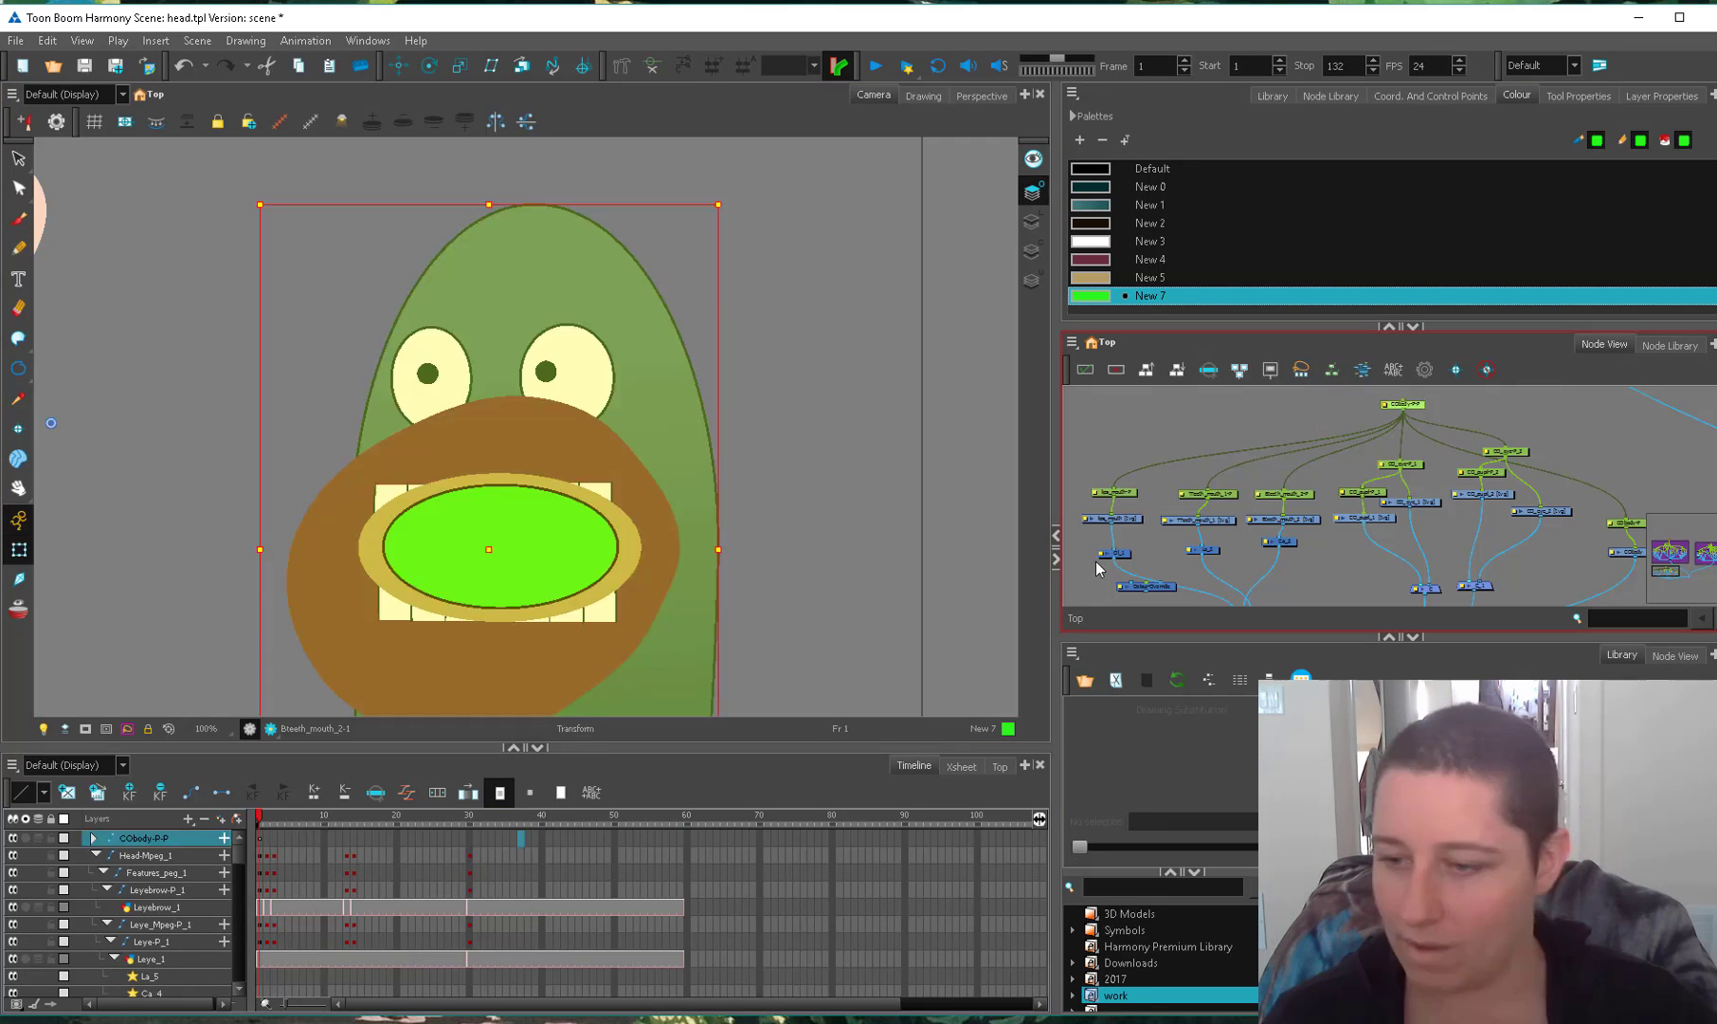
pyautogui.click(806, 555)
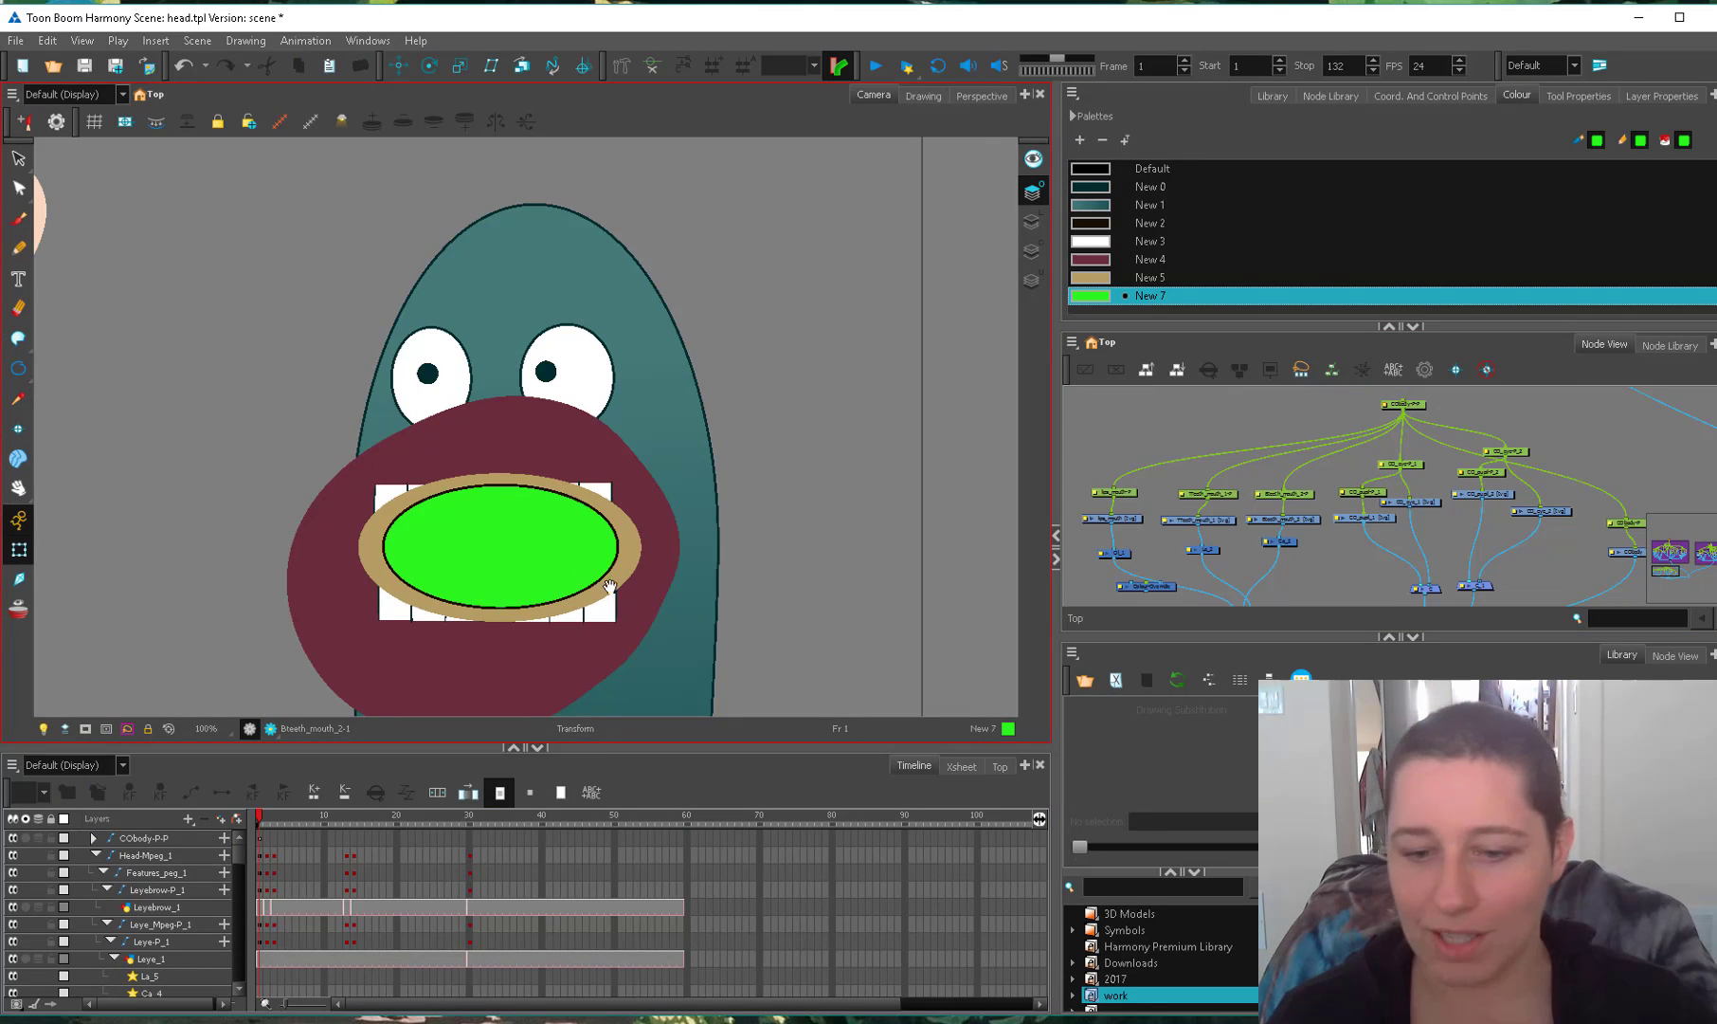
# Open the Colour-Override node's properties and add the FH palette's green New 7 as an individual colour override.
pyautogui.moveTo(691, 549); pyautogui.dragTo(722, 474)
pyautogui.click(658, 480)
pyautogui.press('2')
pyautogui.press('2')
pyautogui.moveTo(1152, 547)
pyautogui.mouseDown()
pyautogui.moveTo(1251, 491)
pyautogui.moveTo(1200, 535)
pyautogui.mouseUp()
pyautogui.doubleClick(1167, 532)
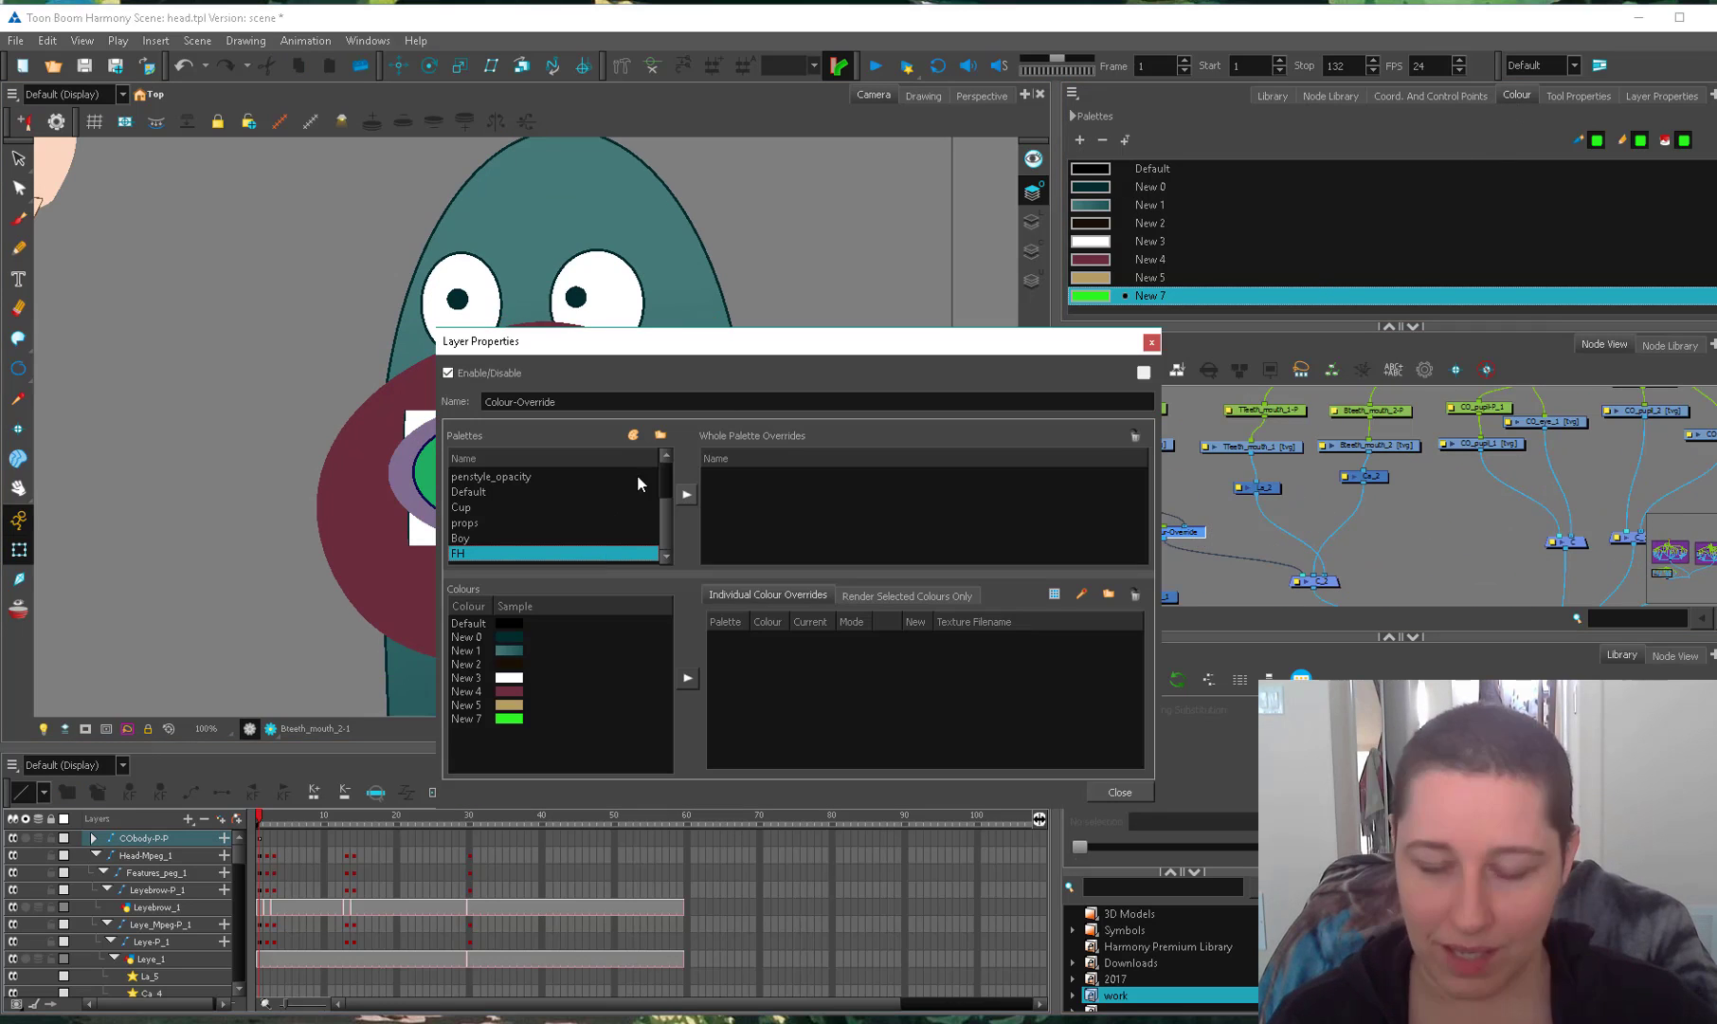
pyautogui.moveTo(945, 350); pyautogui.dragTo(780, 238)
pyautogui.click(370, 598)
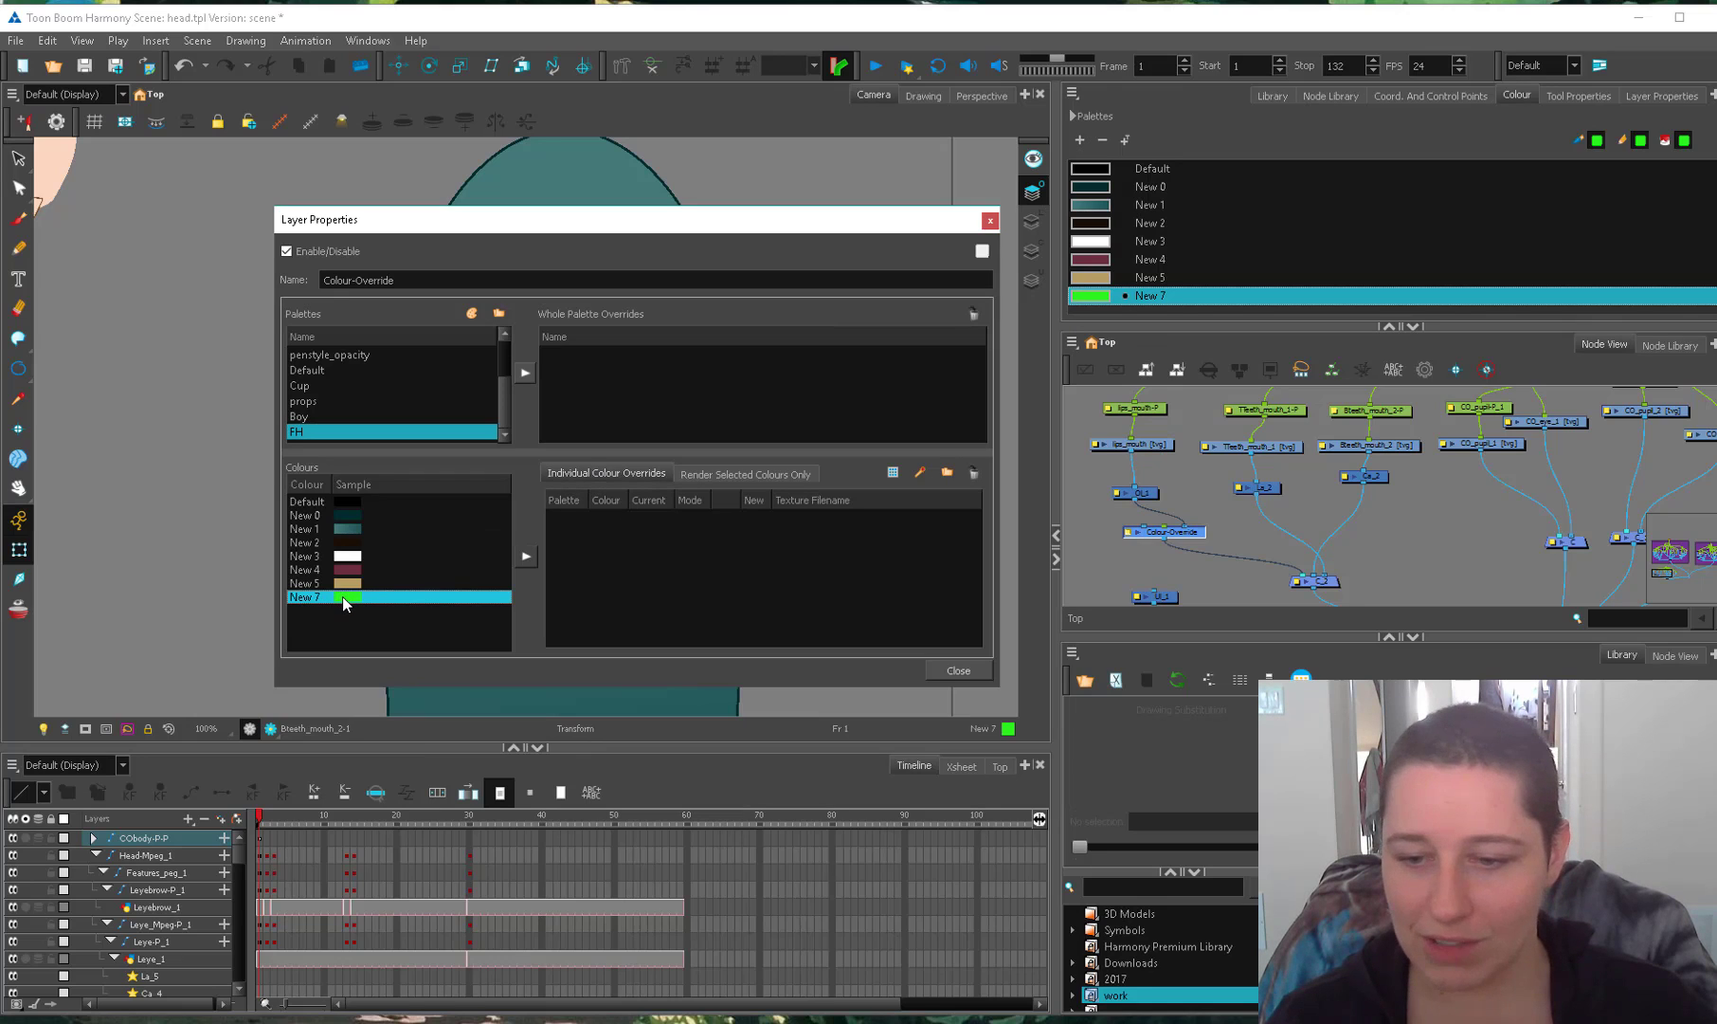
pyautogui.click(527, 557)
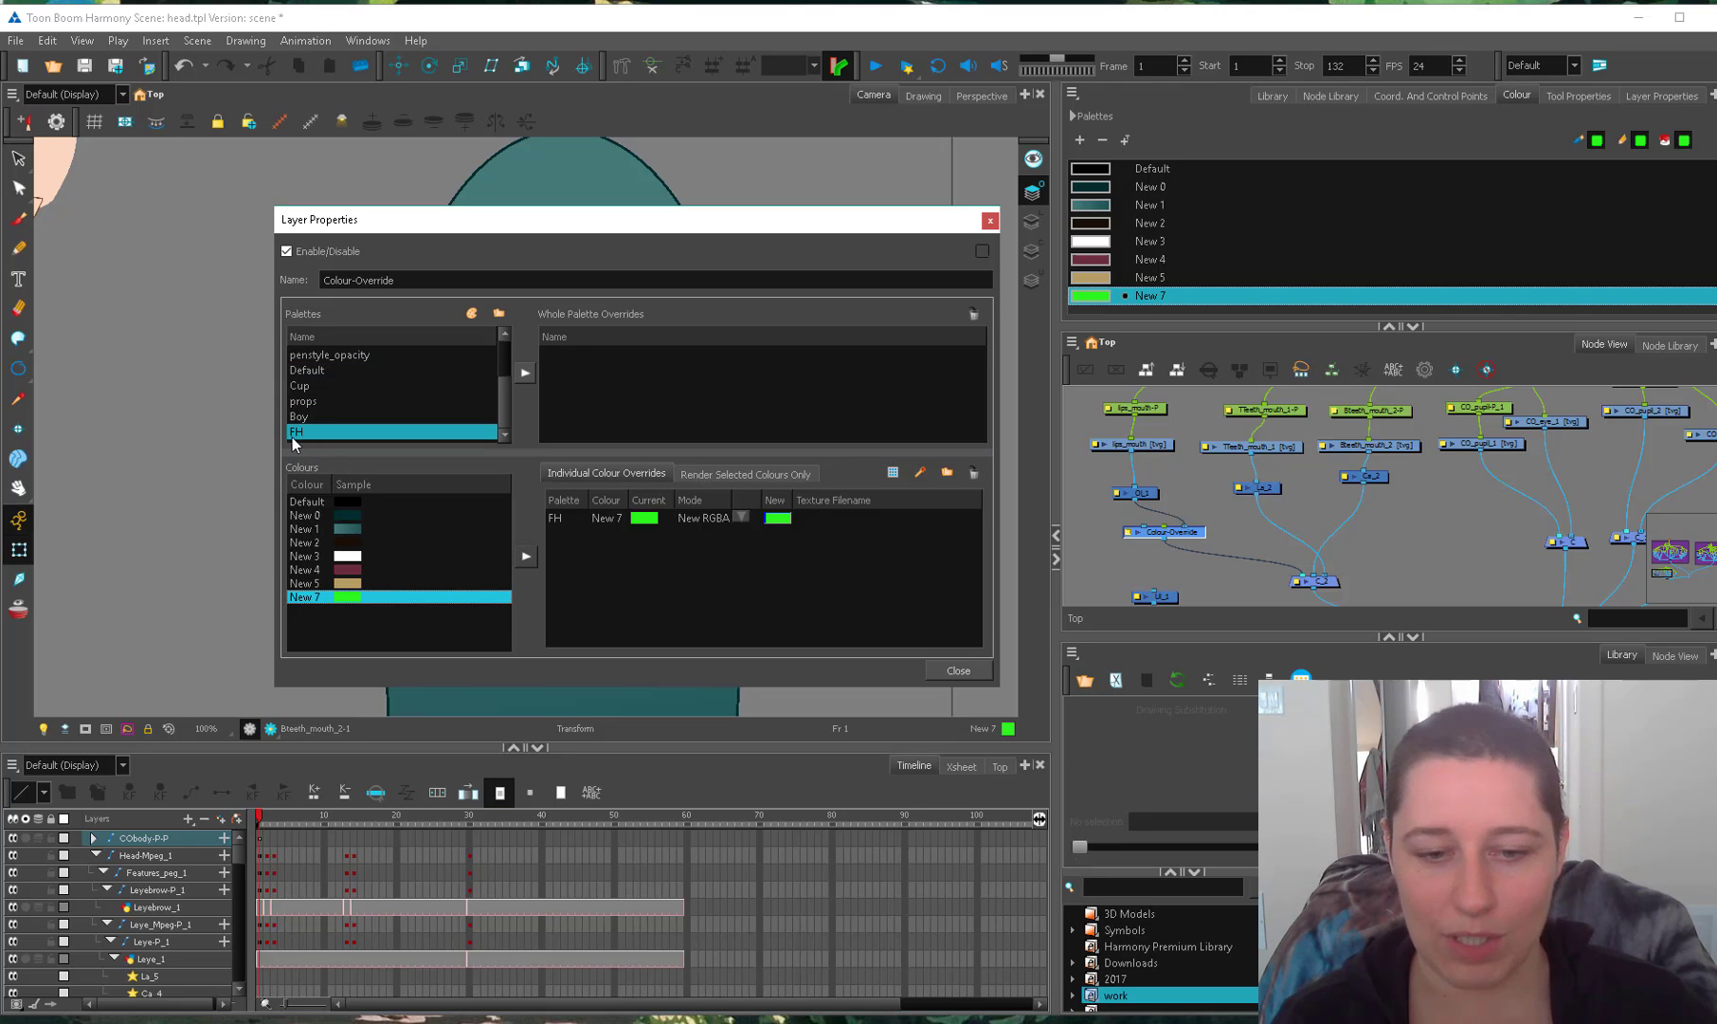
# Set the green colour's override mode to Colour Not Visible and close the node's properties.
pyautogui.moveTo(588, 219); pyautogui.dragTo(581, 264)
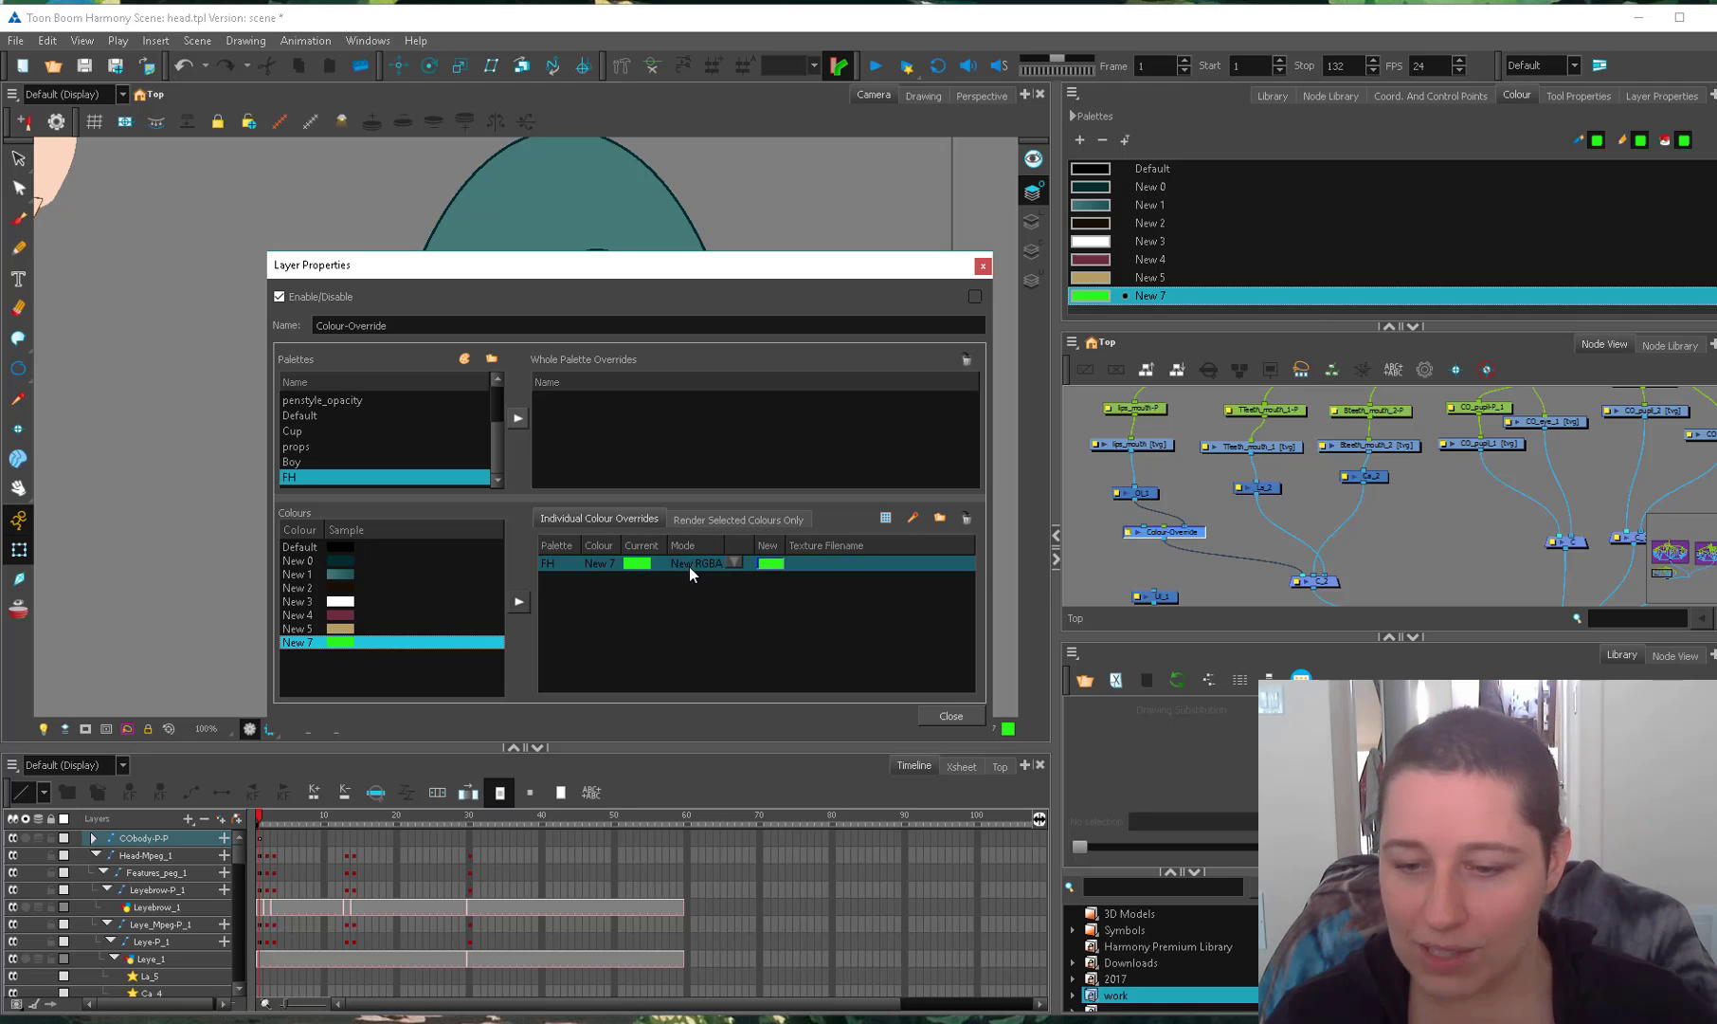
pyautogui.click(733, 564)
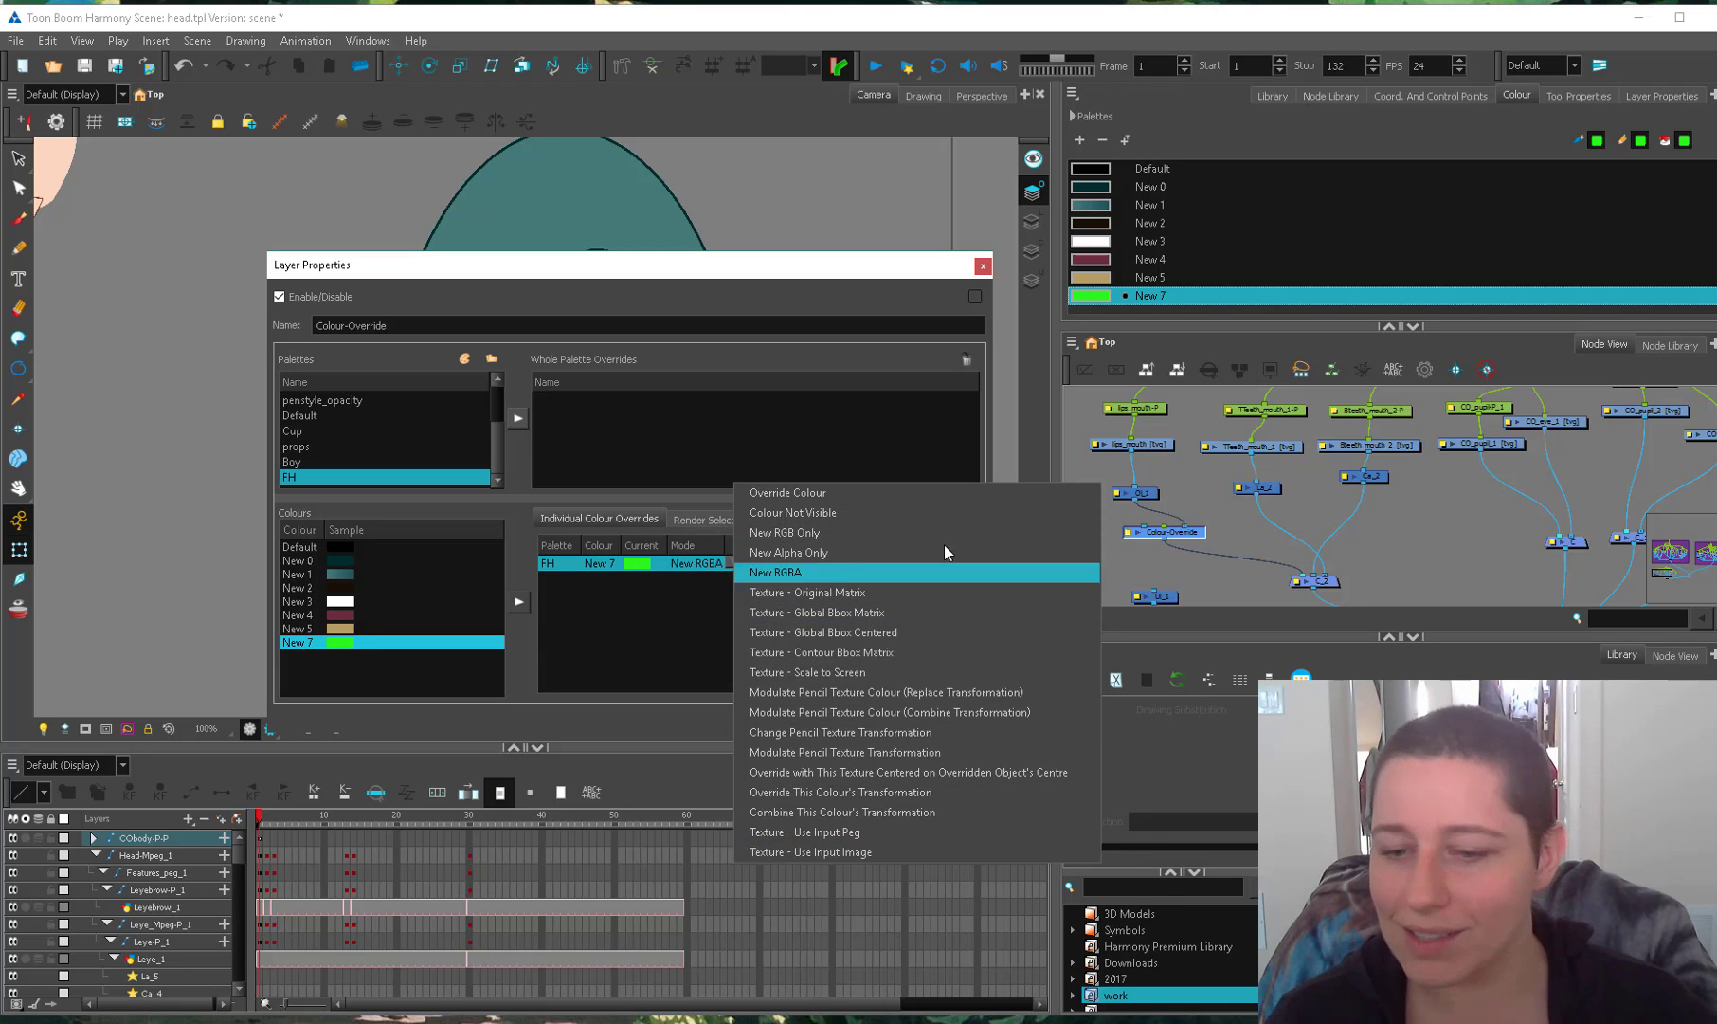
pyautogui.click(926, 517)
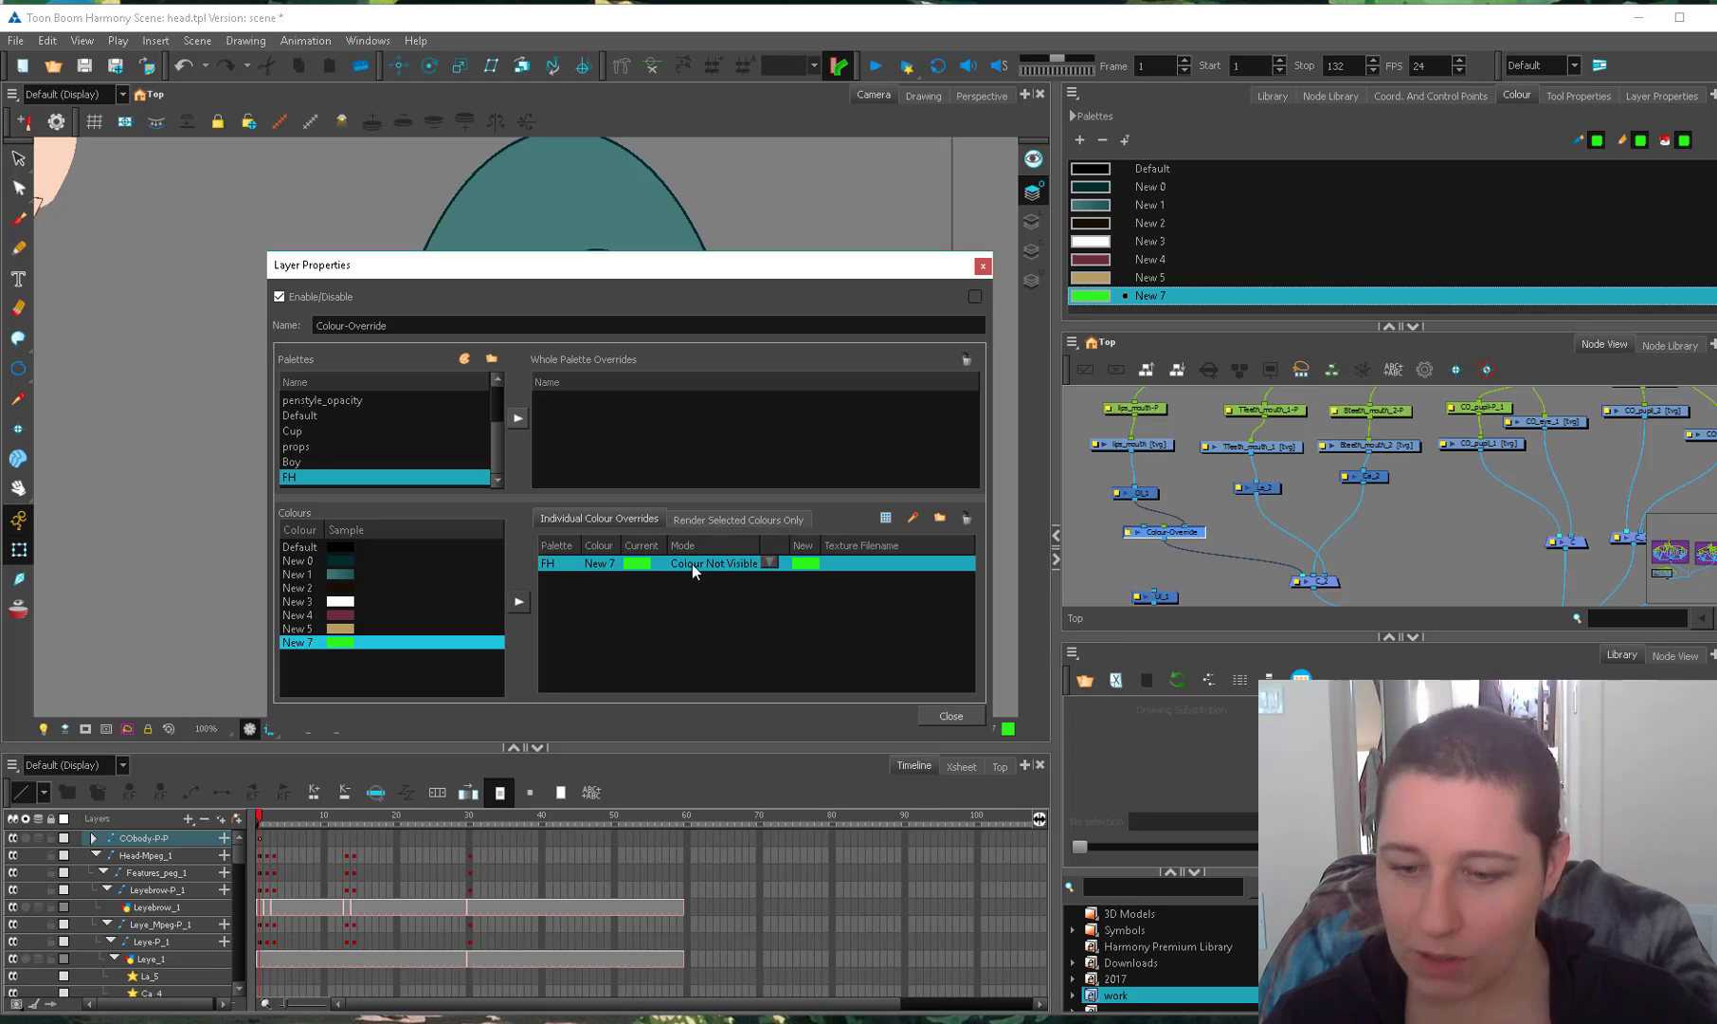
pyautogui.click(770, 563)
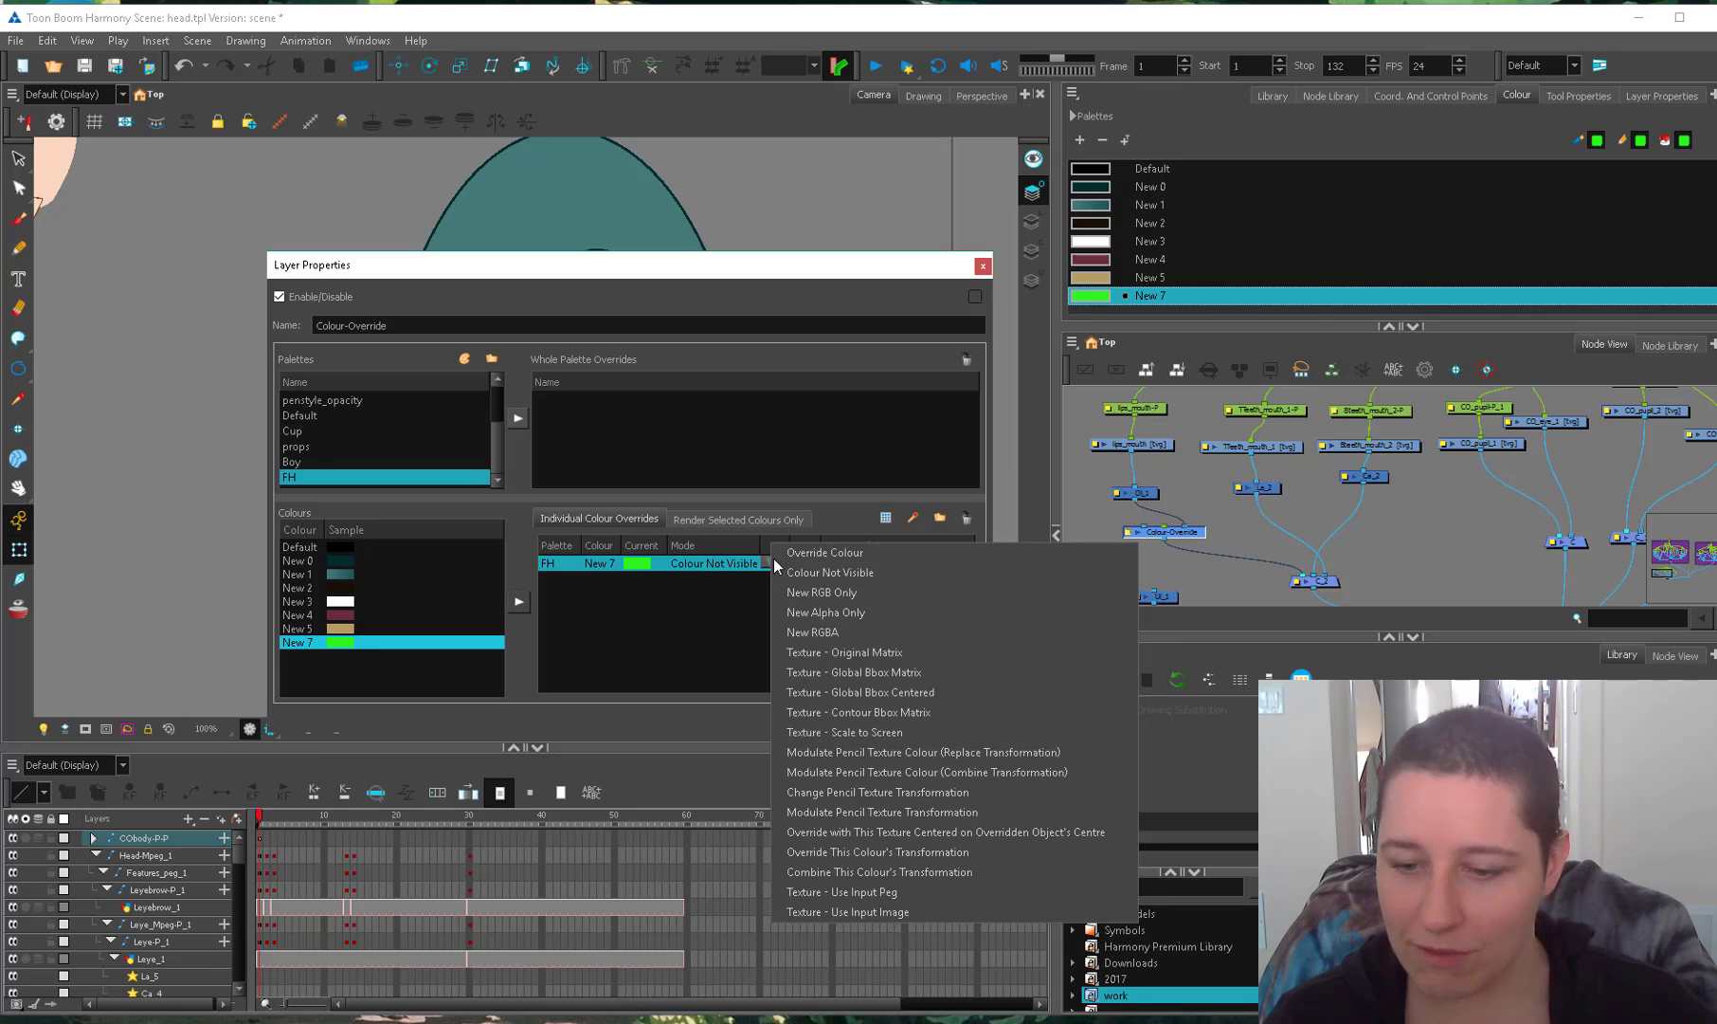
pyautogui.click(876, 574)
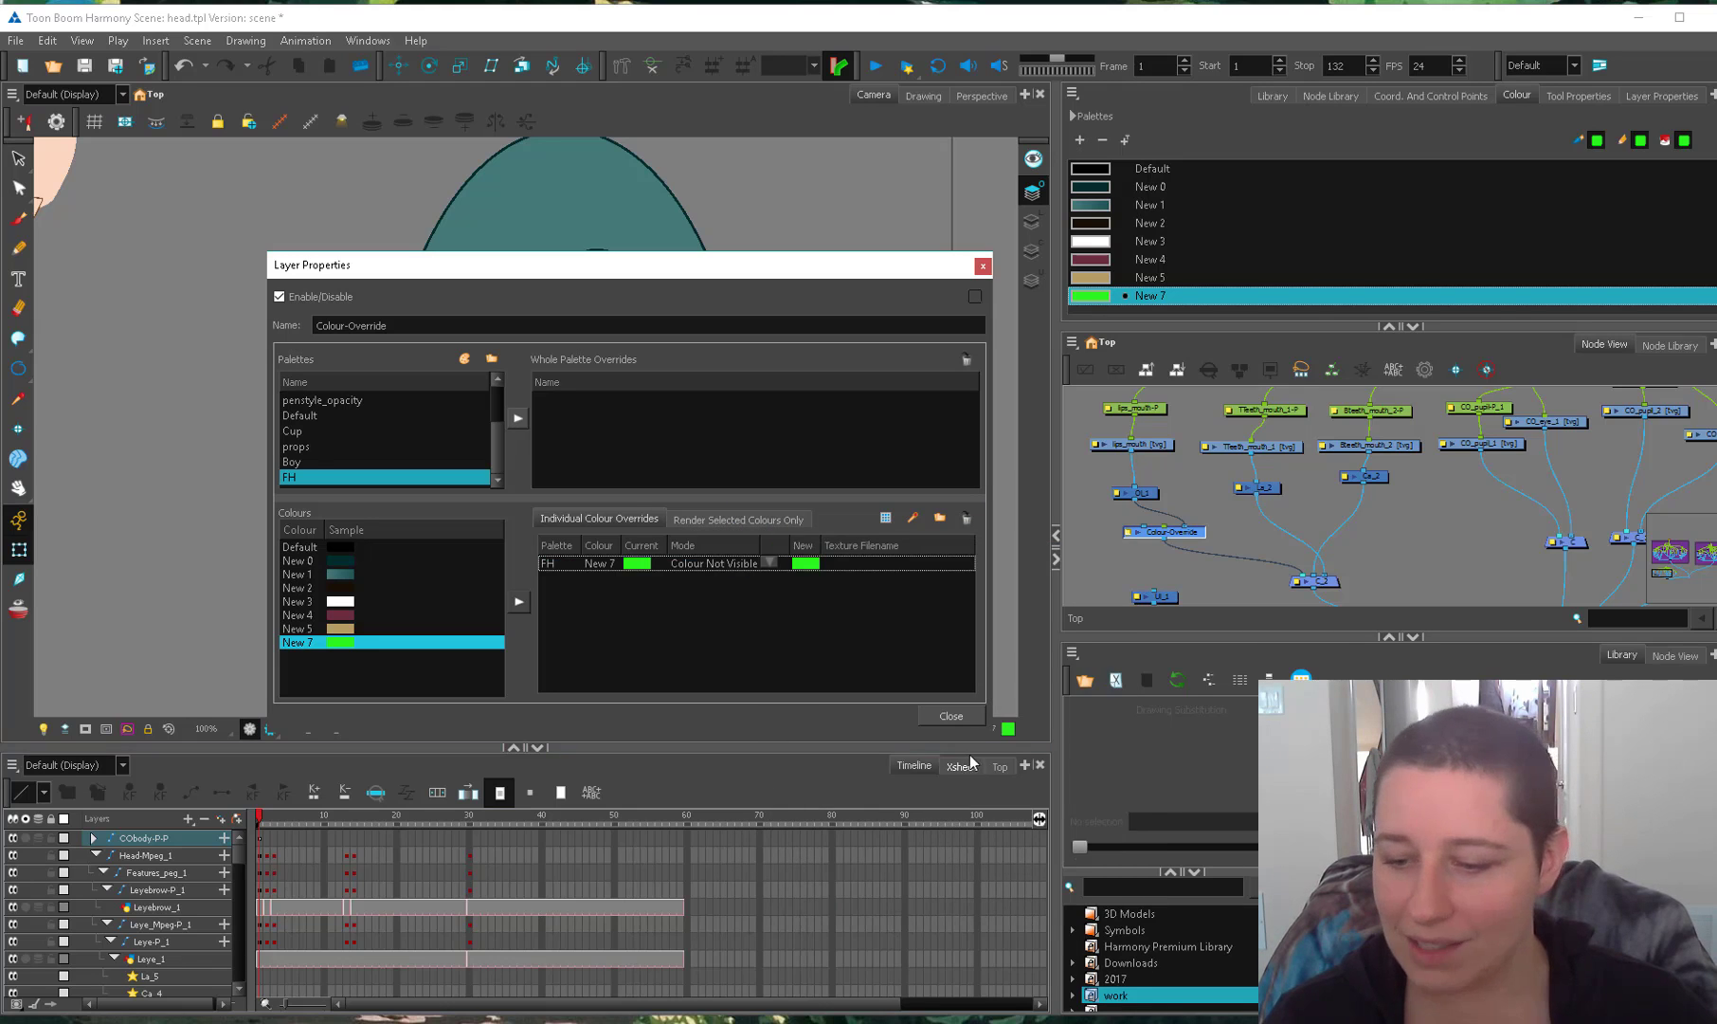
pyautogui.click(953, 714)
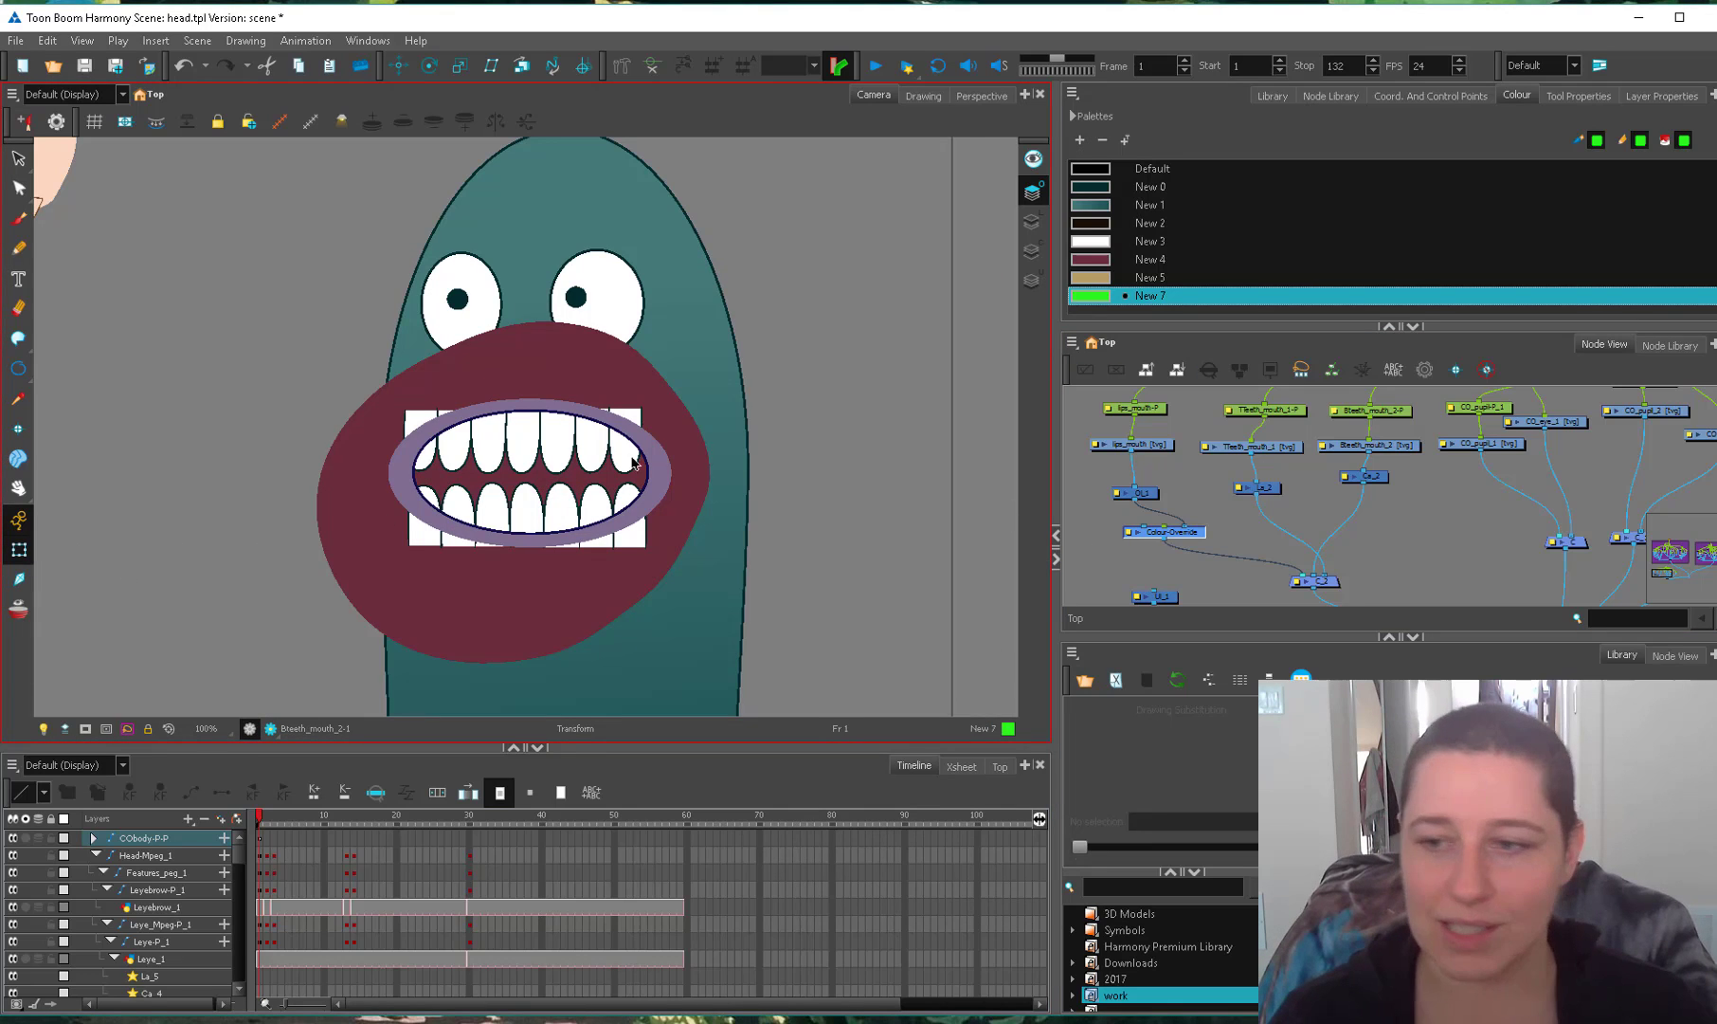
# Reposition the Colour-Override node beneath the lips branch and make the overlay art layer active.
pyautogui.click(1206, 493)
pyautogui.moveTo(1197, 540); pyautogui.dragTo(1170, 543)
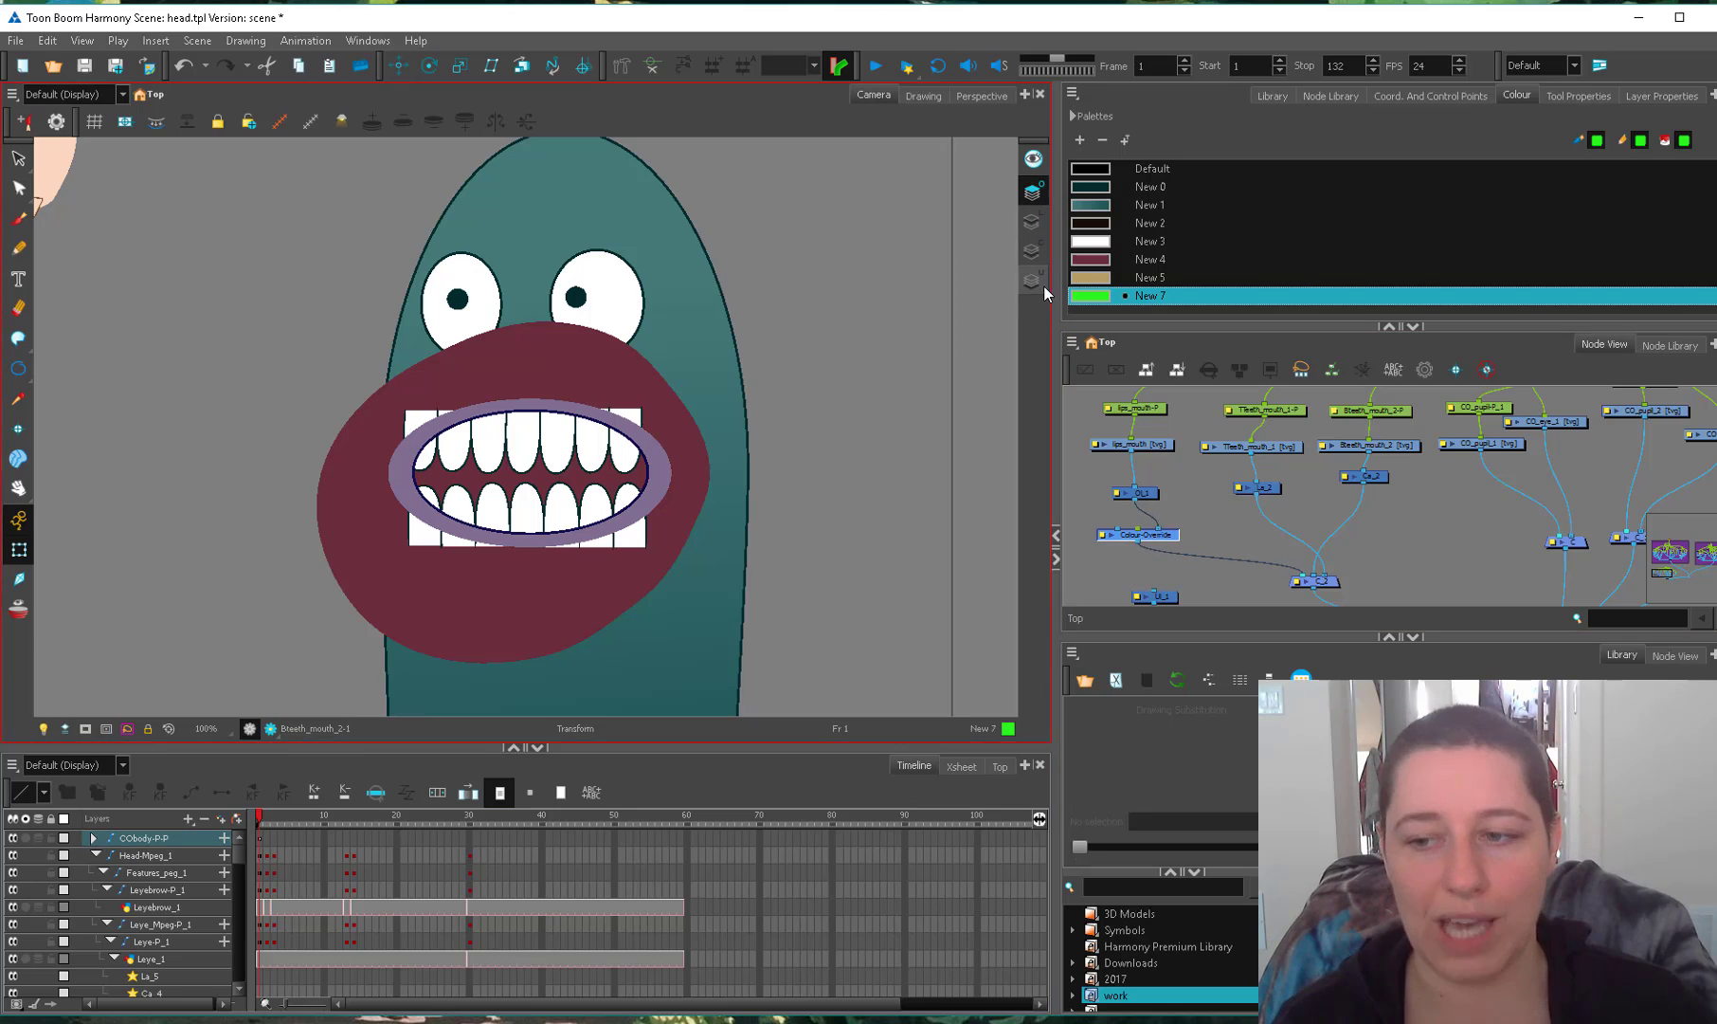
pyautogui.click(1032, 192)
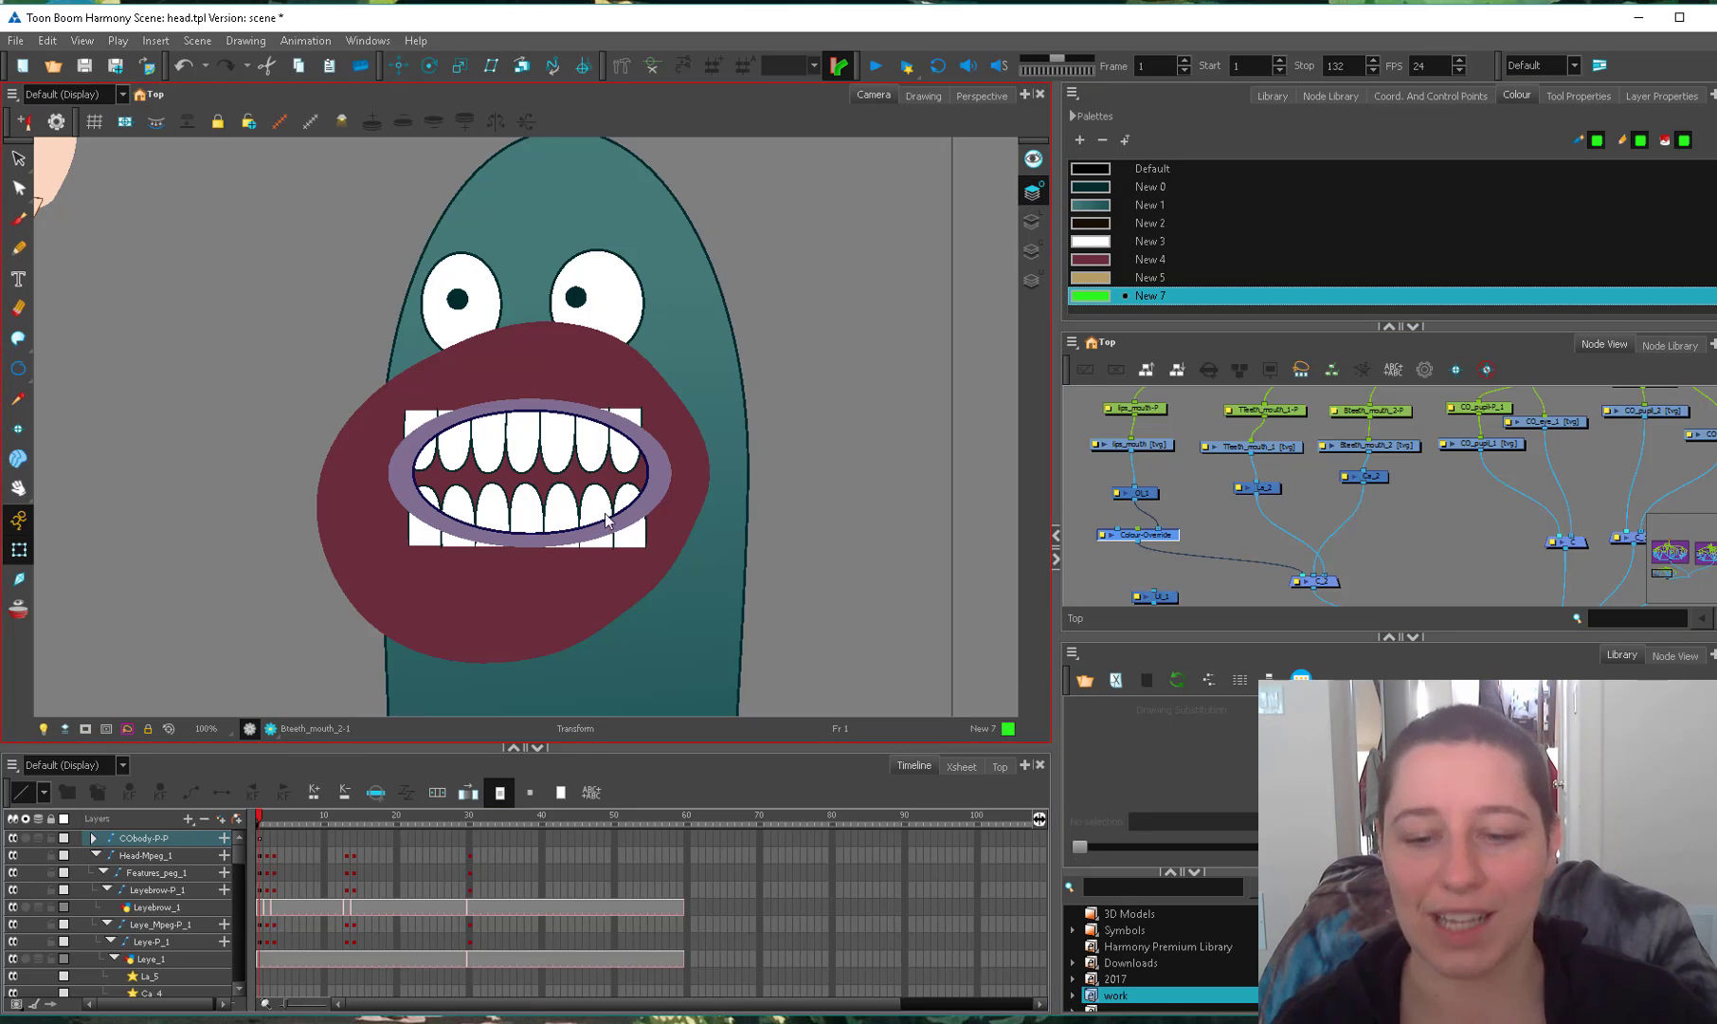
# Try moving the lips drawing in the camera view, then undo the move and deselect it.
pyautogui.click(621, 413)
pyautogui.moveTo(503, 321); pyautogui.dragTo(563, 337)
pyautogui.hotkey('ctrl', 'z')
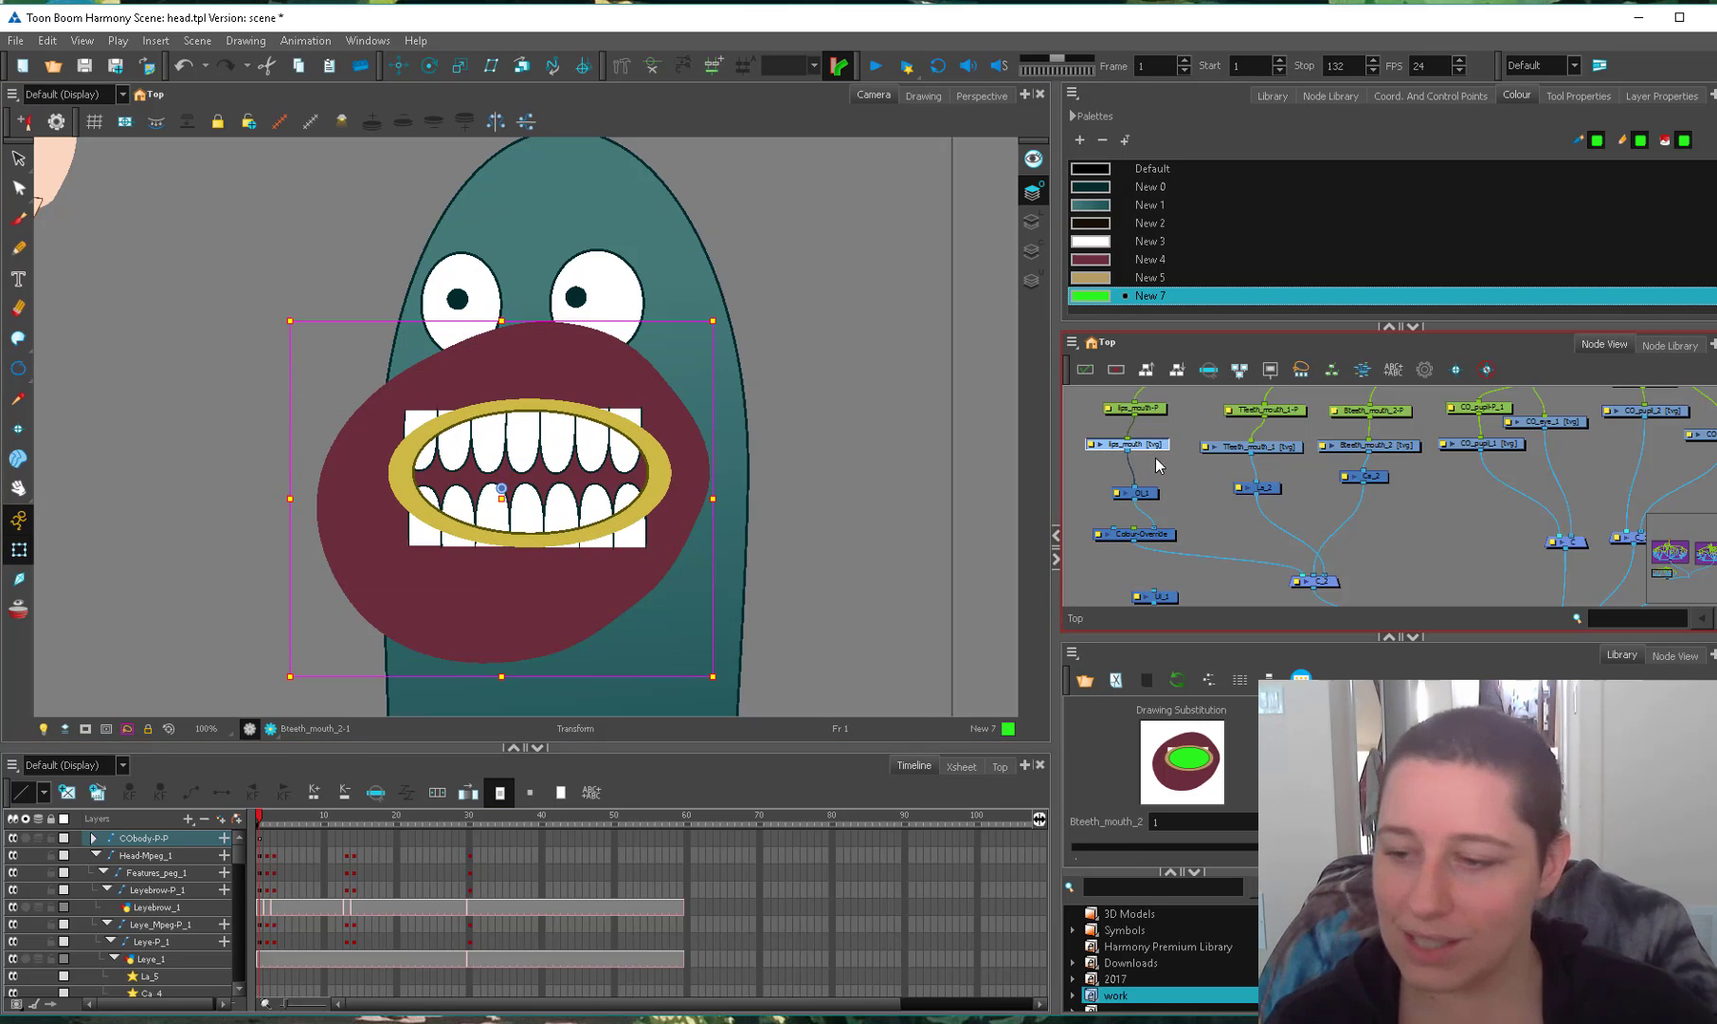
pyautogui.click(1175, 511)
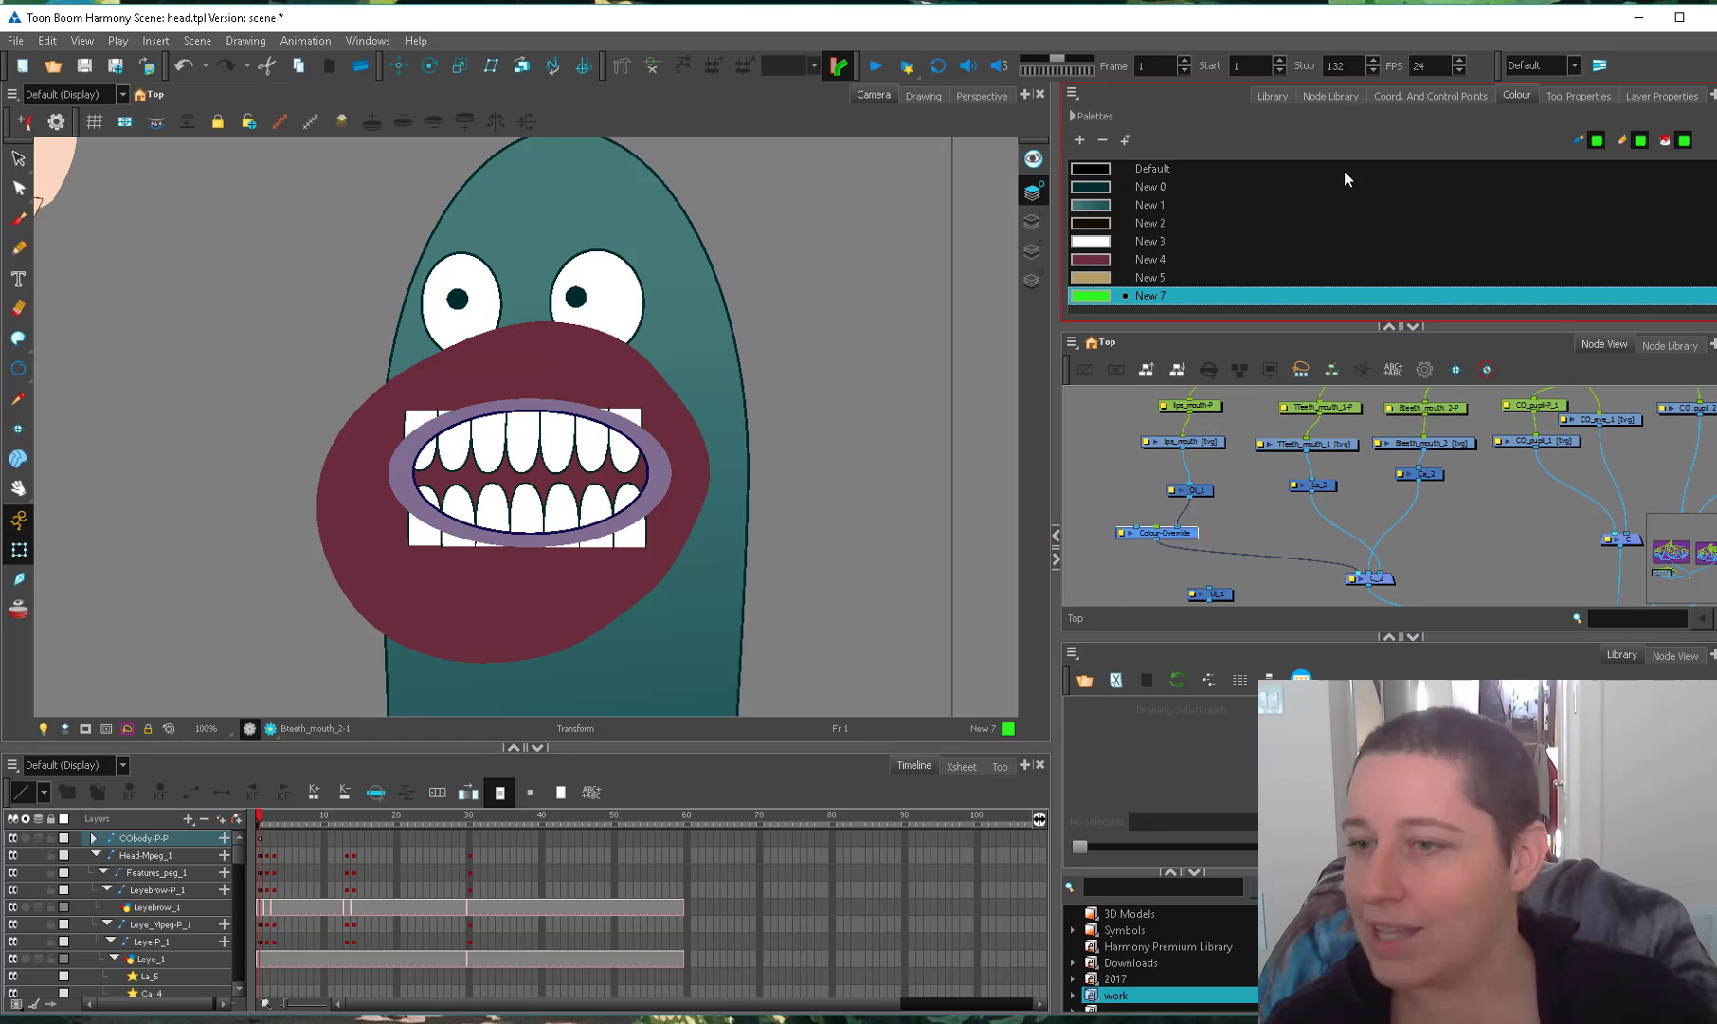
# Add a second Colour-Override node, connect it between the lips drawing and the mouth composite, and open its properties.
pyautogui.click(1346, 97)
pyautogui.moveTo(1249, 216); pyautogui.dragTo(1202, 443)
pyautogui.doubleClick(1242, 518)
pyautogui.moveTo(1246, 525); pyautogui.dragTo(1365, 574)
pyautogui.moveTo(1183, 443); pyautogui.dragTo(1189, 445)
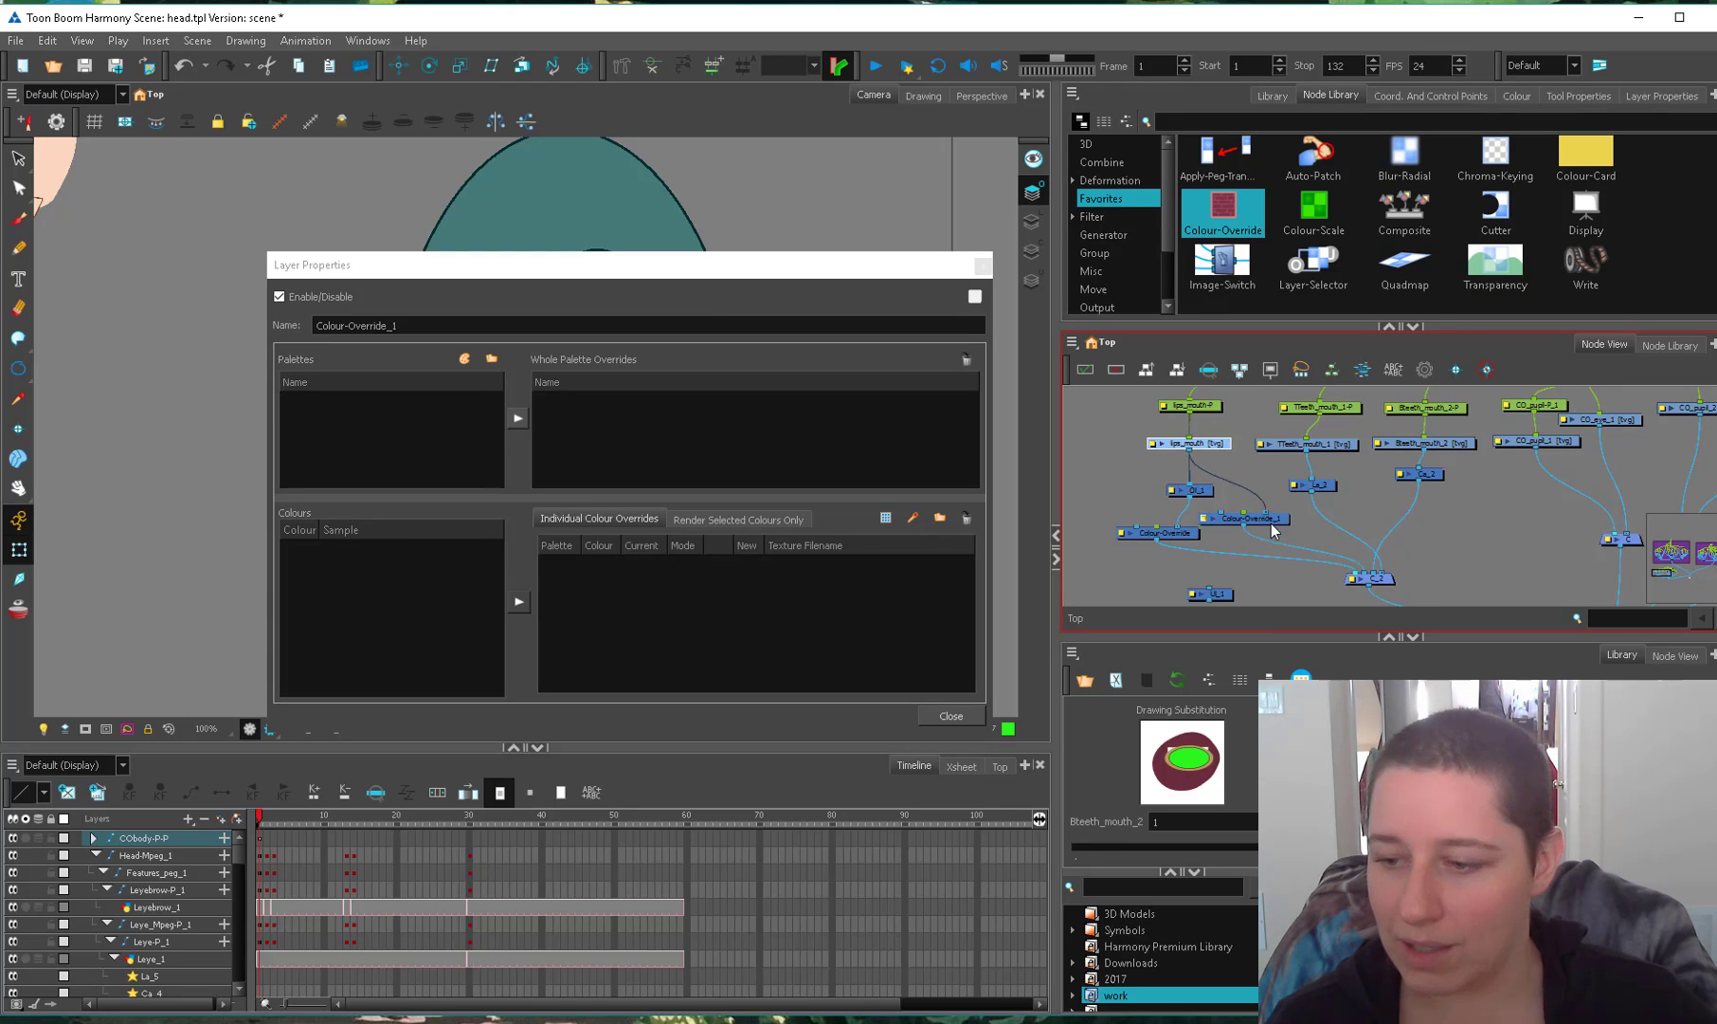
# Select the FH palette's green New 7 for the second override and show its Render Selected Colours Only settings.
pyautogui.moveTo(1208, 519); pyautogui.dragTo(1211, 522)
pyautogui.click(407, 493)
pyautogui.click(335, 642)
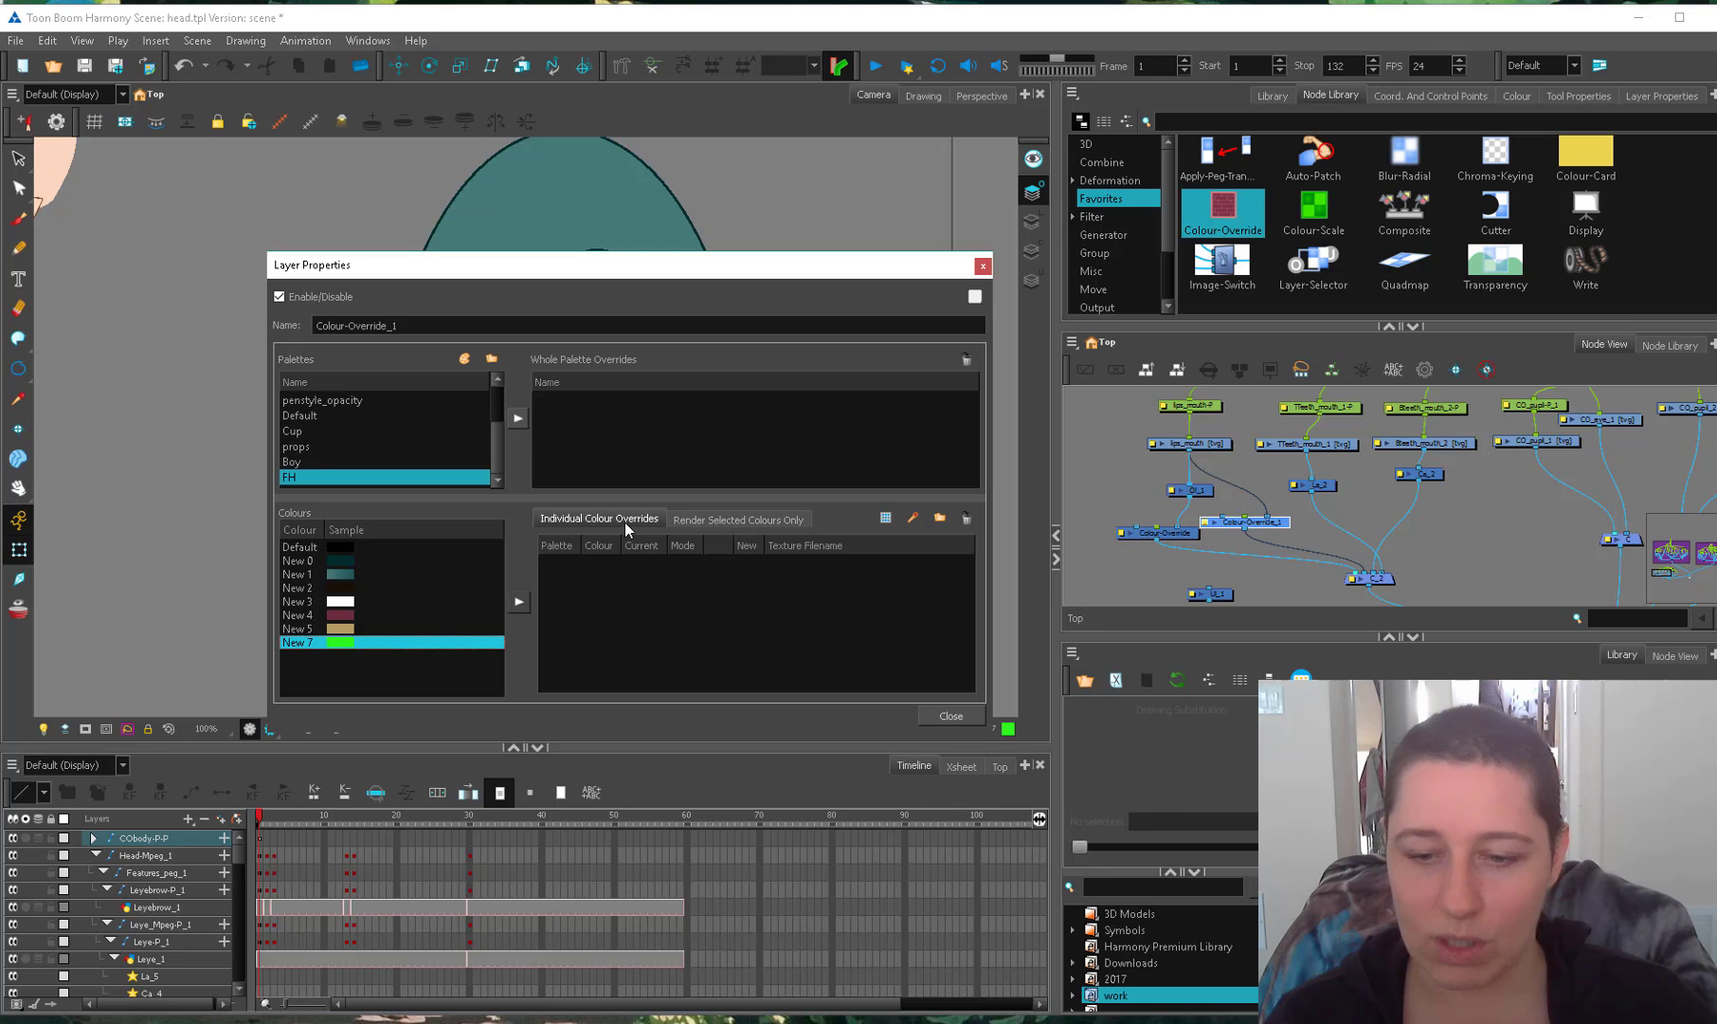
pyautogui.click(770, 524)
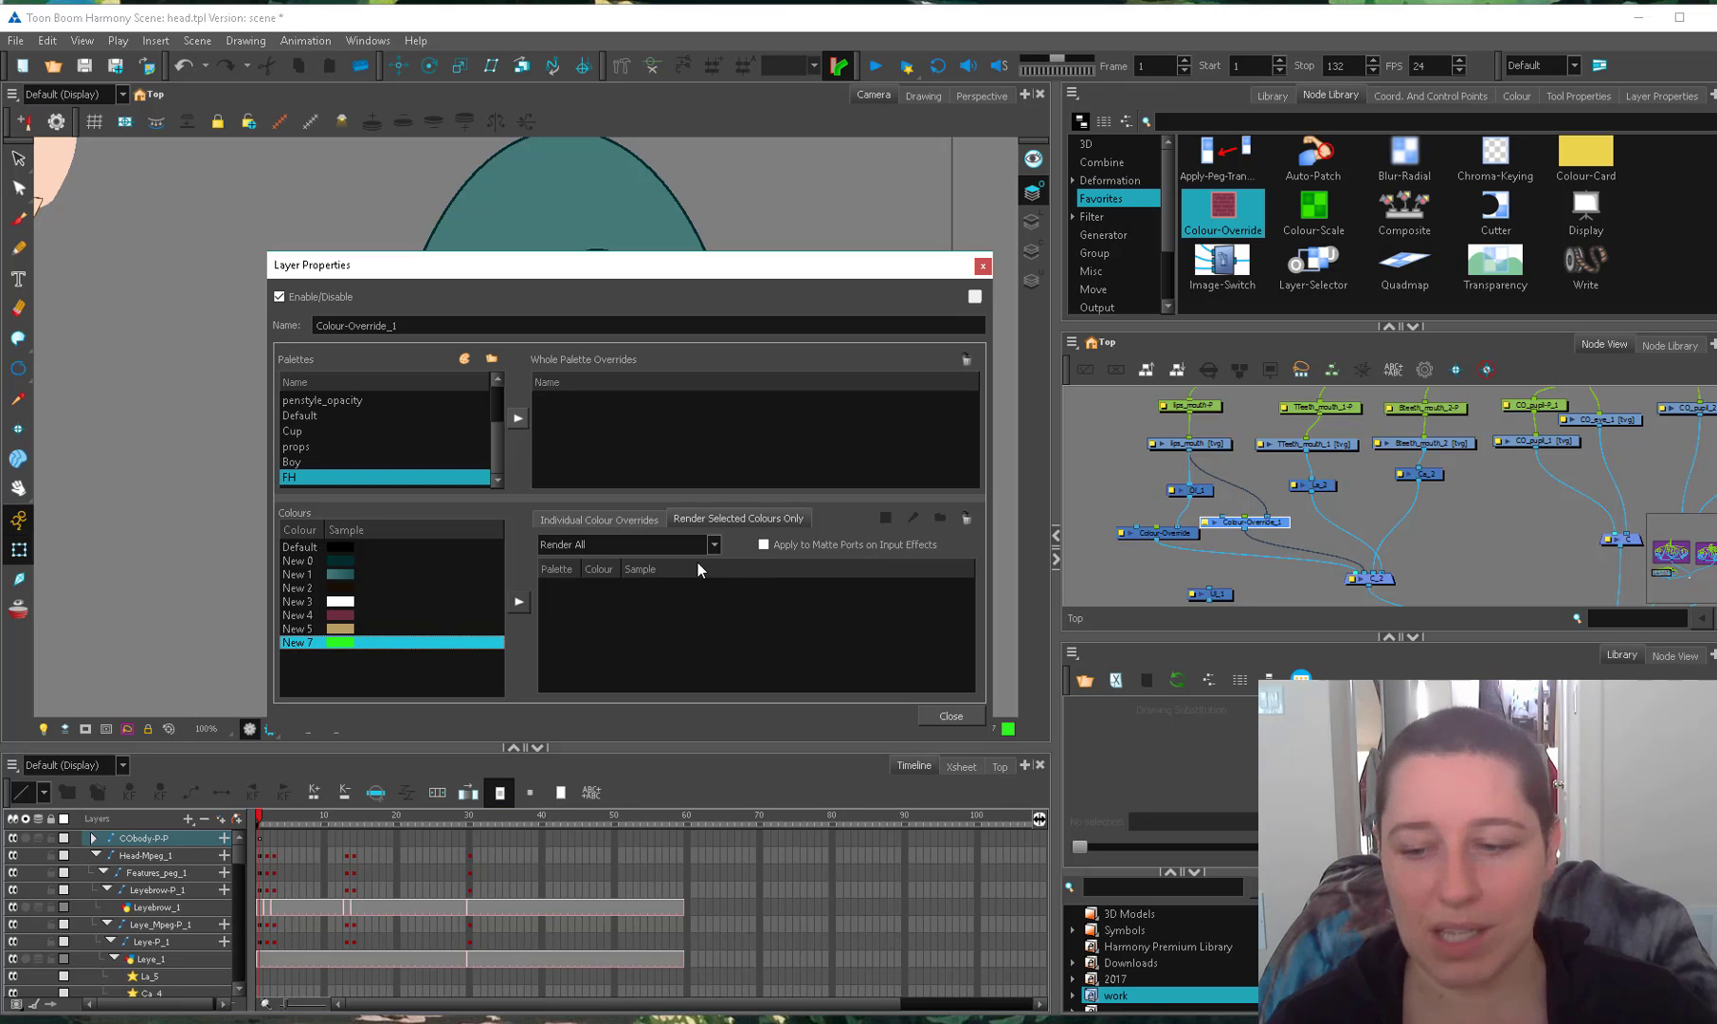
pyautogui.click(626, 517)
pyautogui.click(756, 519)
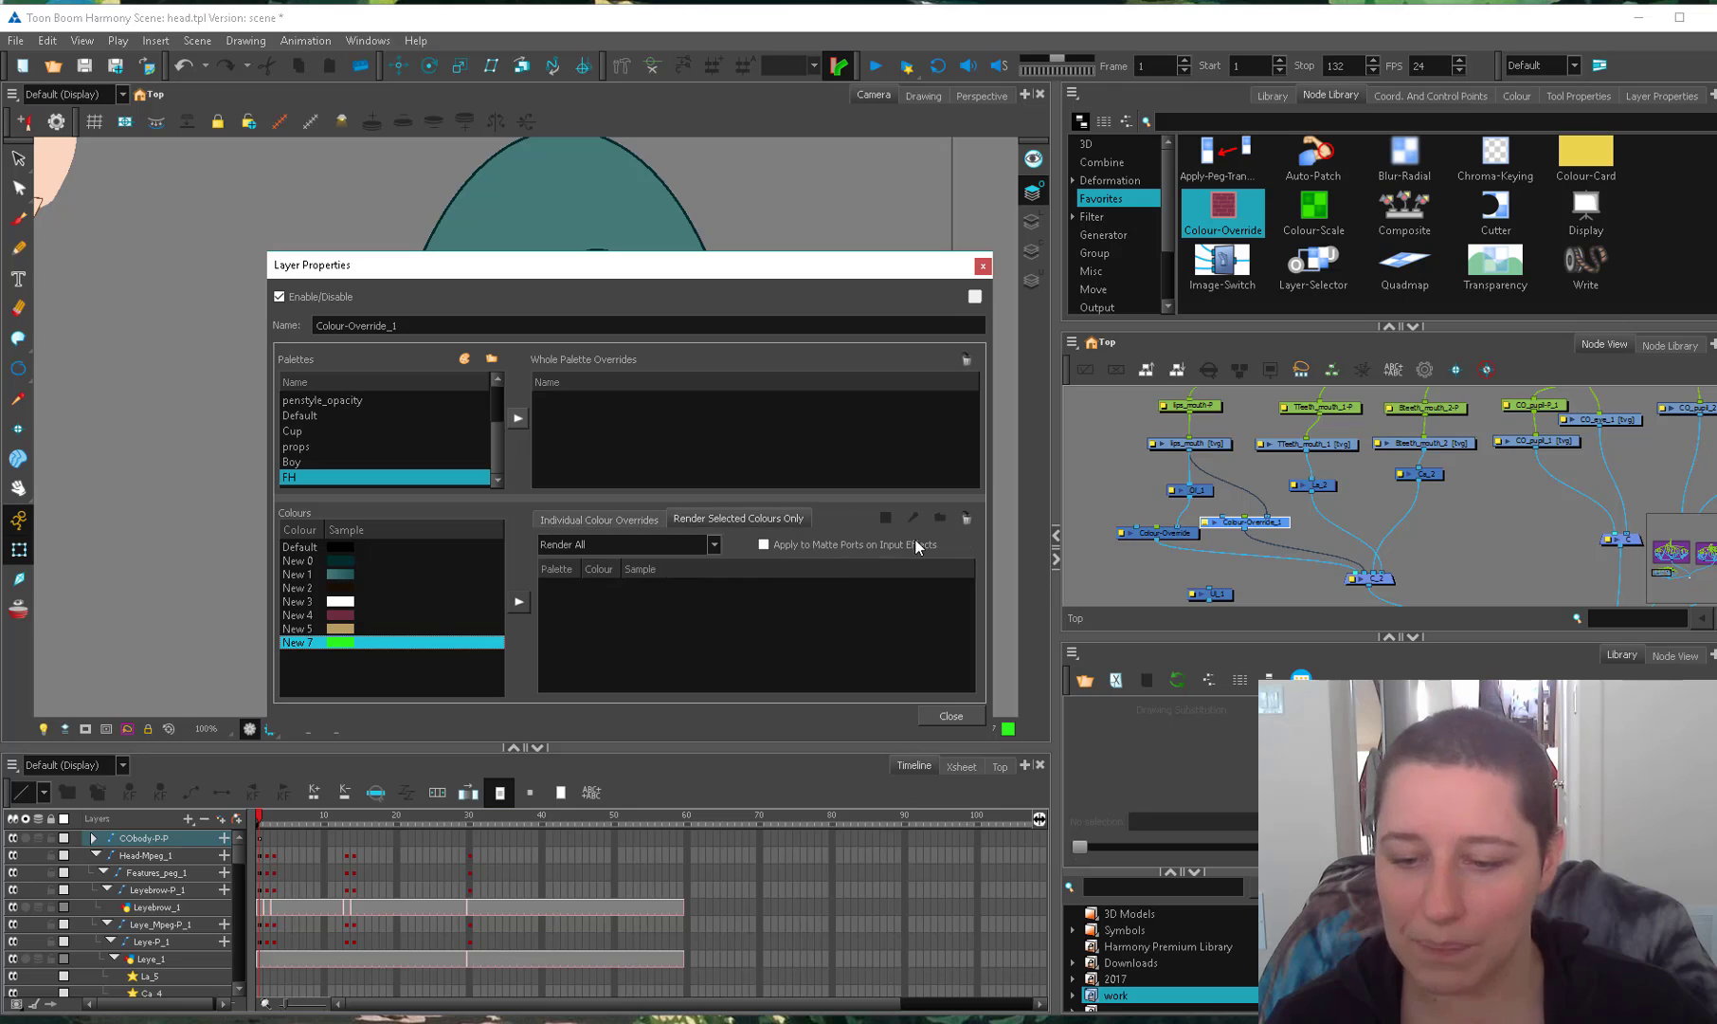
# Set the override to Render Selected Colours with New 7, enable Apply to Matte Ports on Input Effects, and close its properties.
pyautogui.click(600, 546)
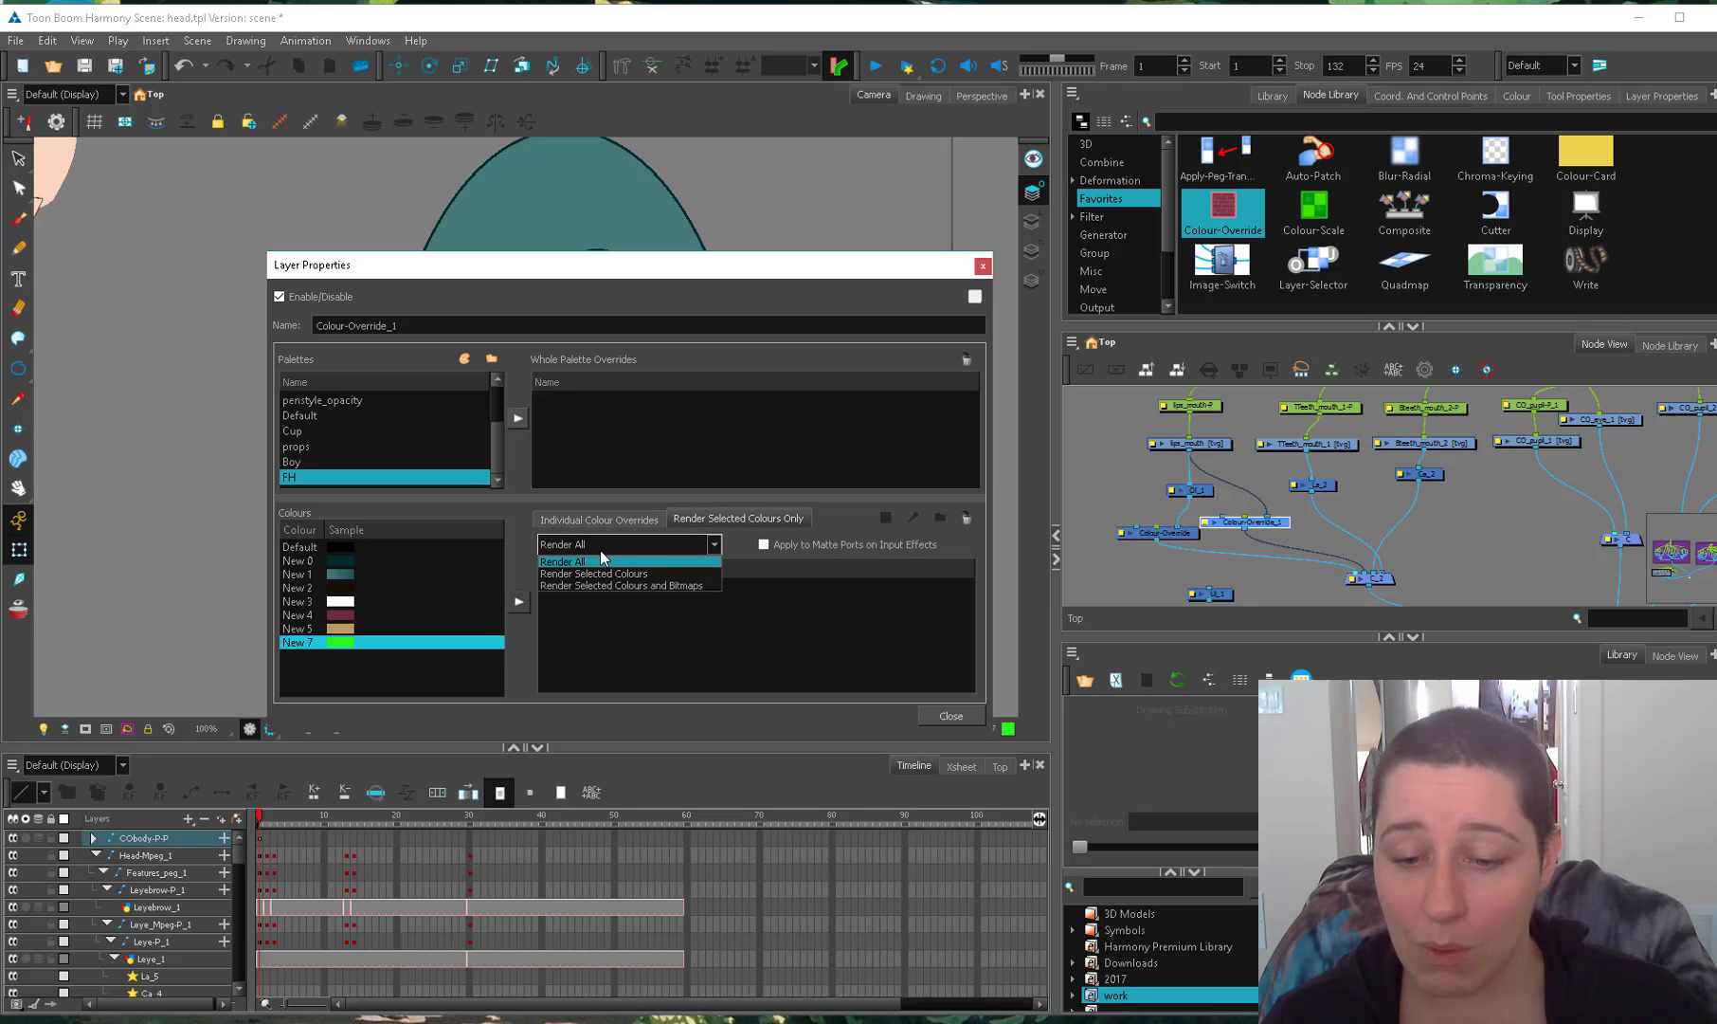
pyautogui.click(646, 573)
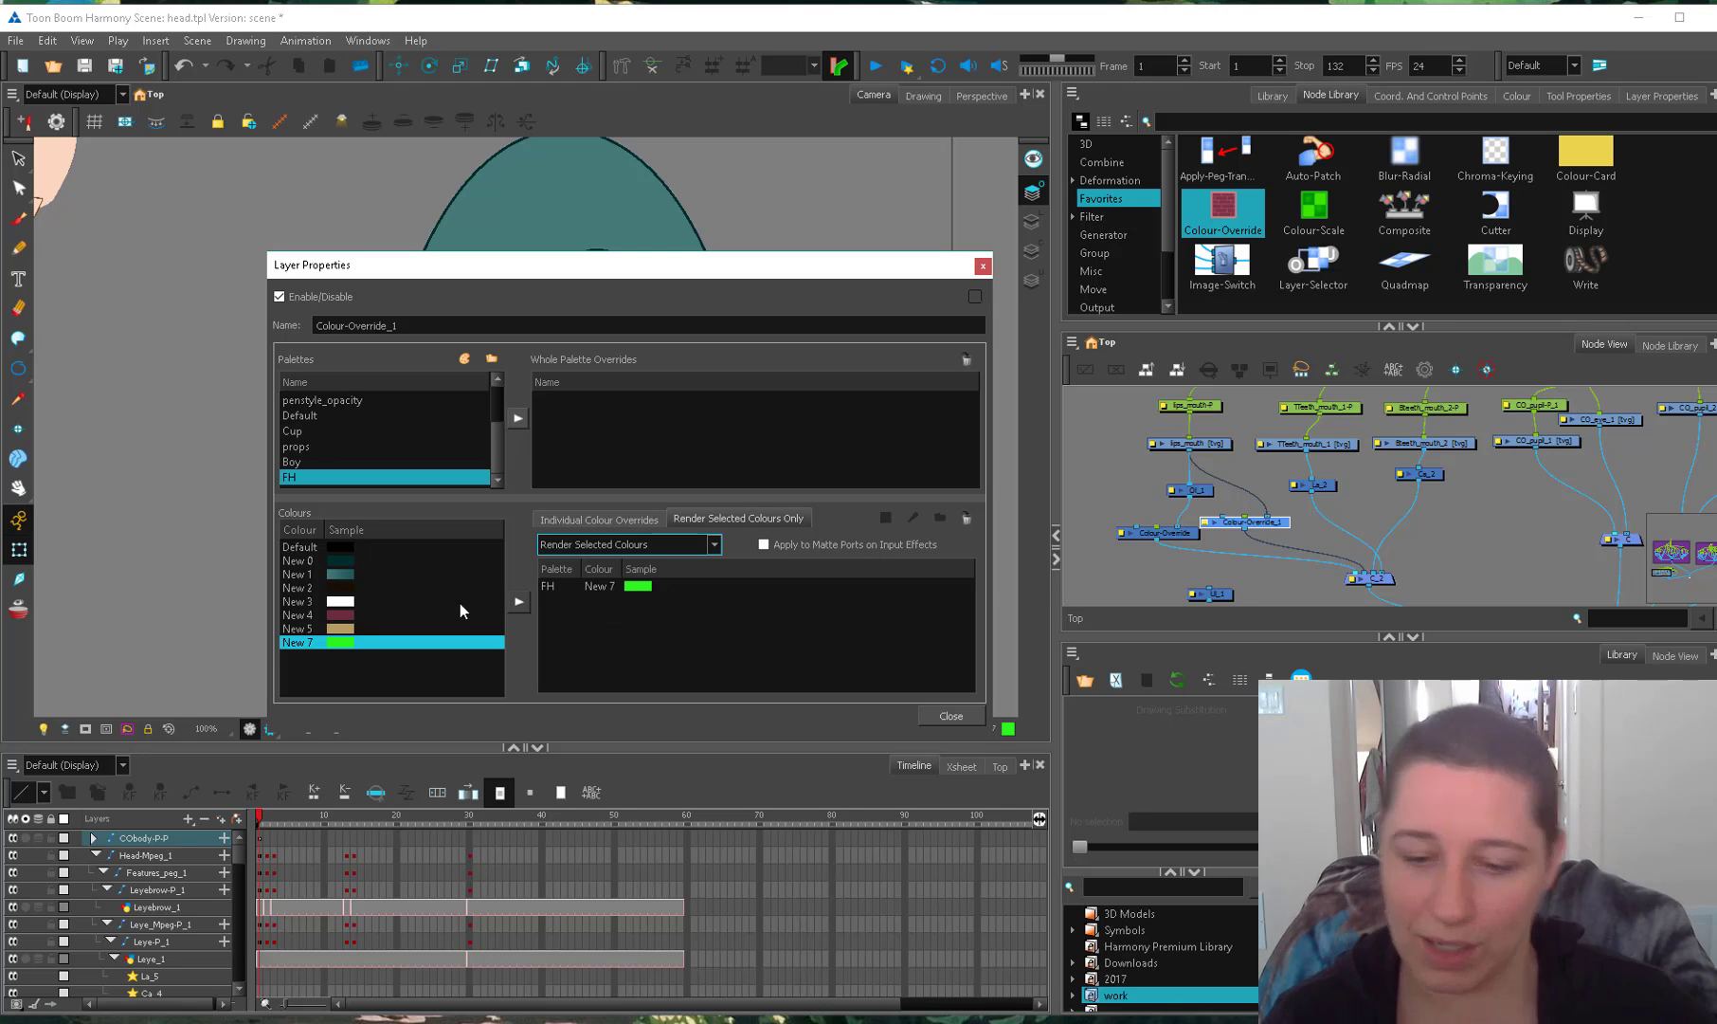
pyautogui.click(904, 544)
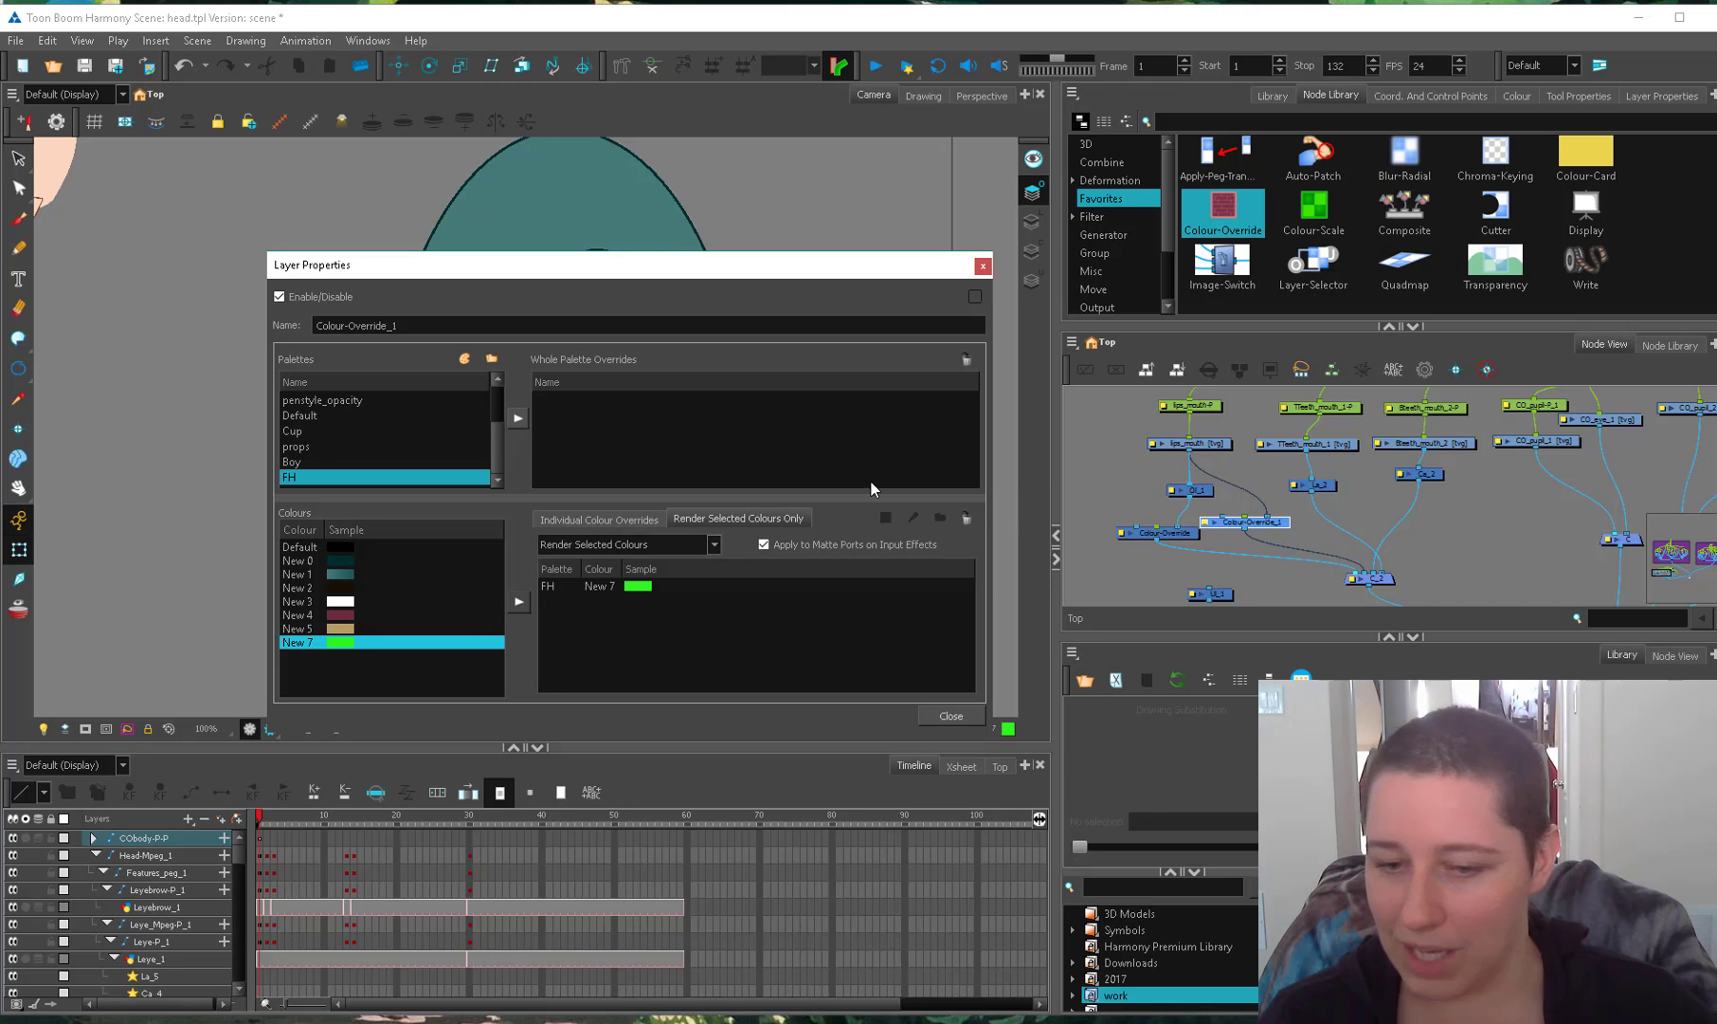
pyautogui.click(951, 715)
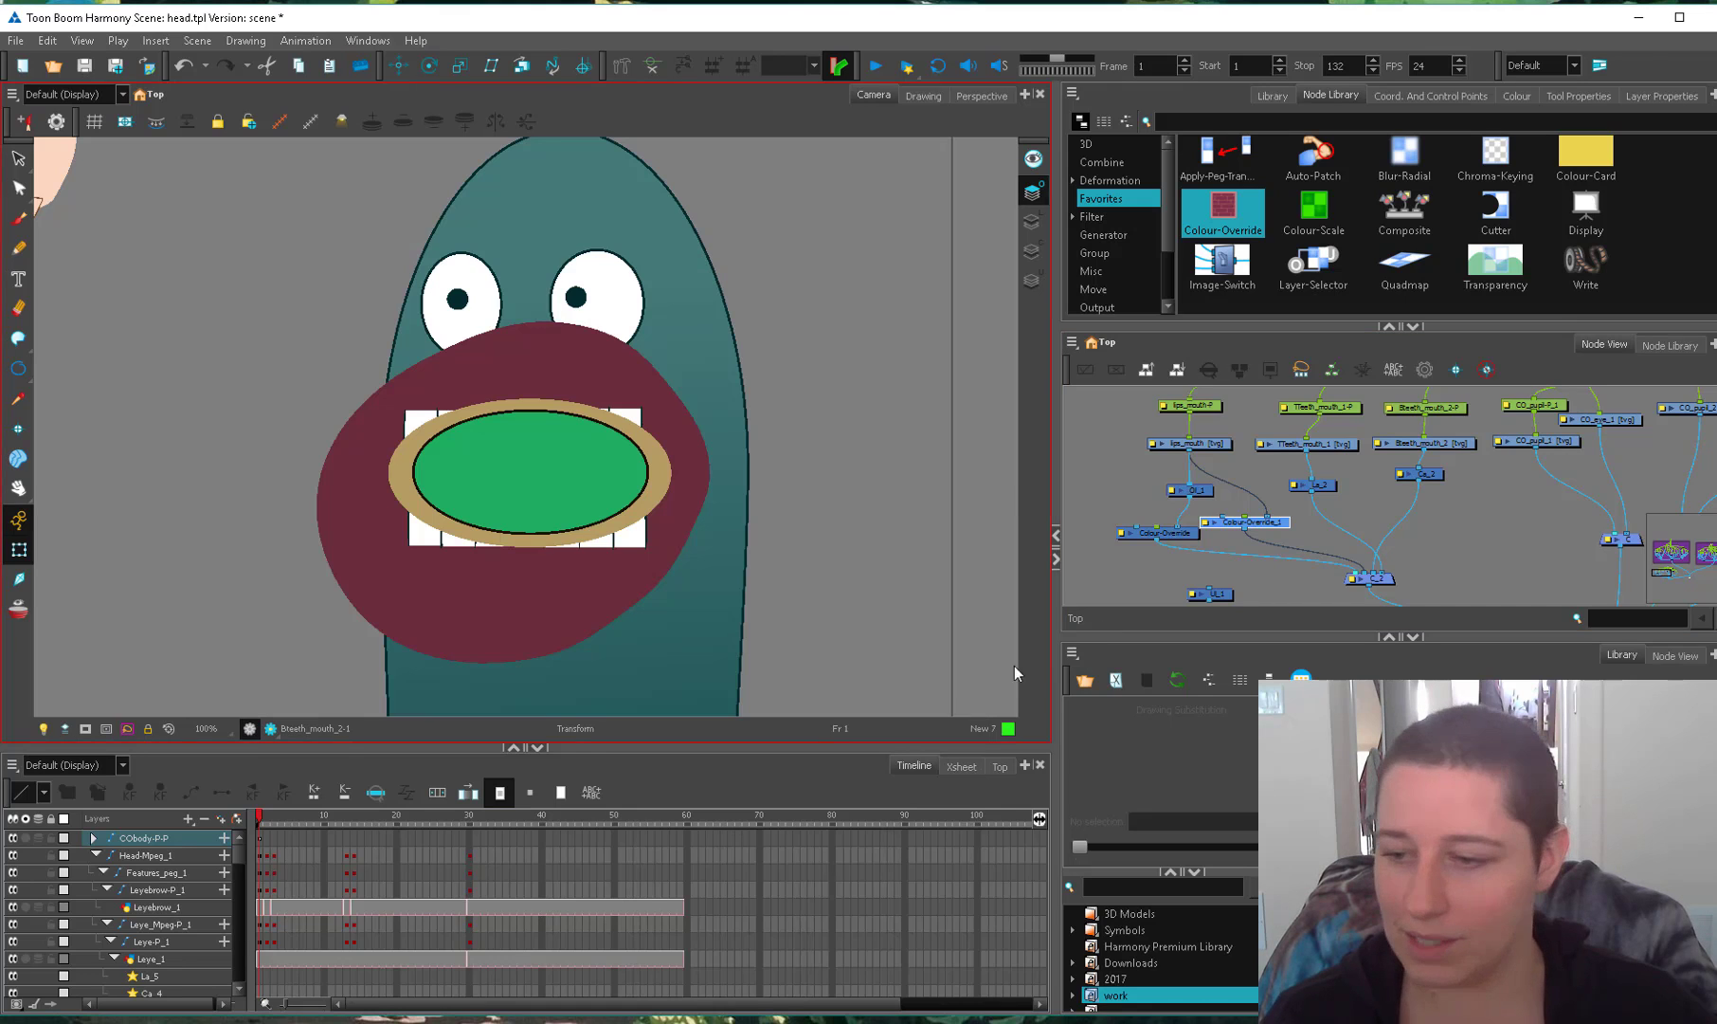
# Disconnect the second Colour-Override from the composite, feed it from the node beneath the lips drawing, and rearrange the lips branch.
pyautogui.moveTo(1357, 569); pyautogui.dragTo(1359, 569)
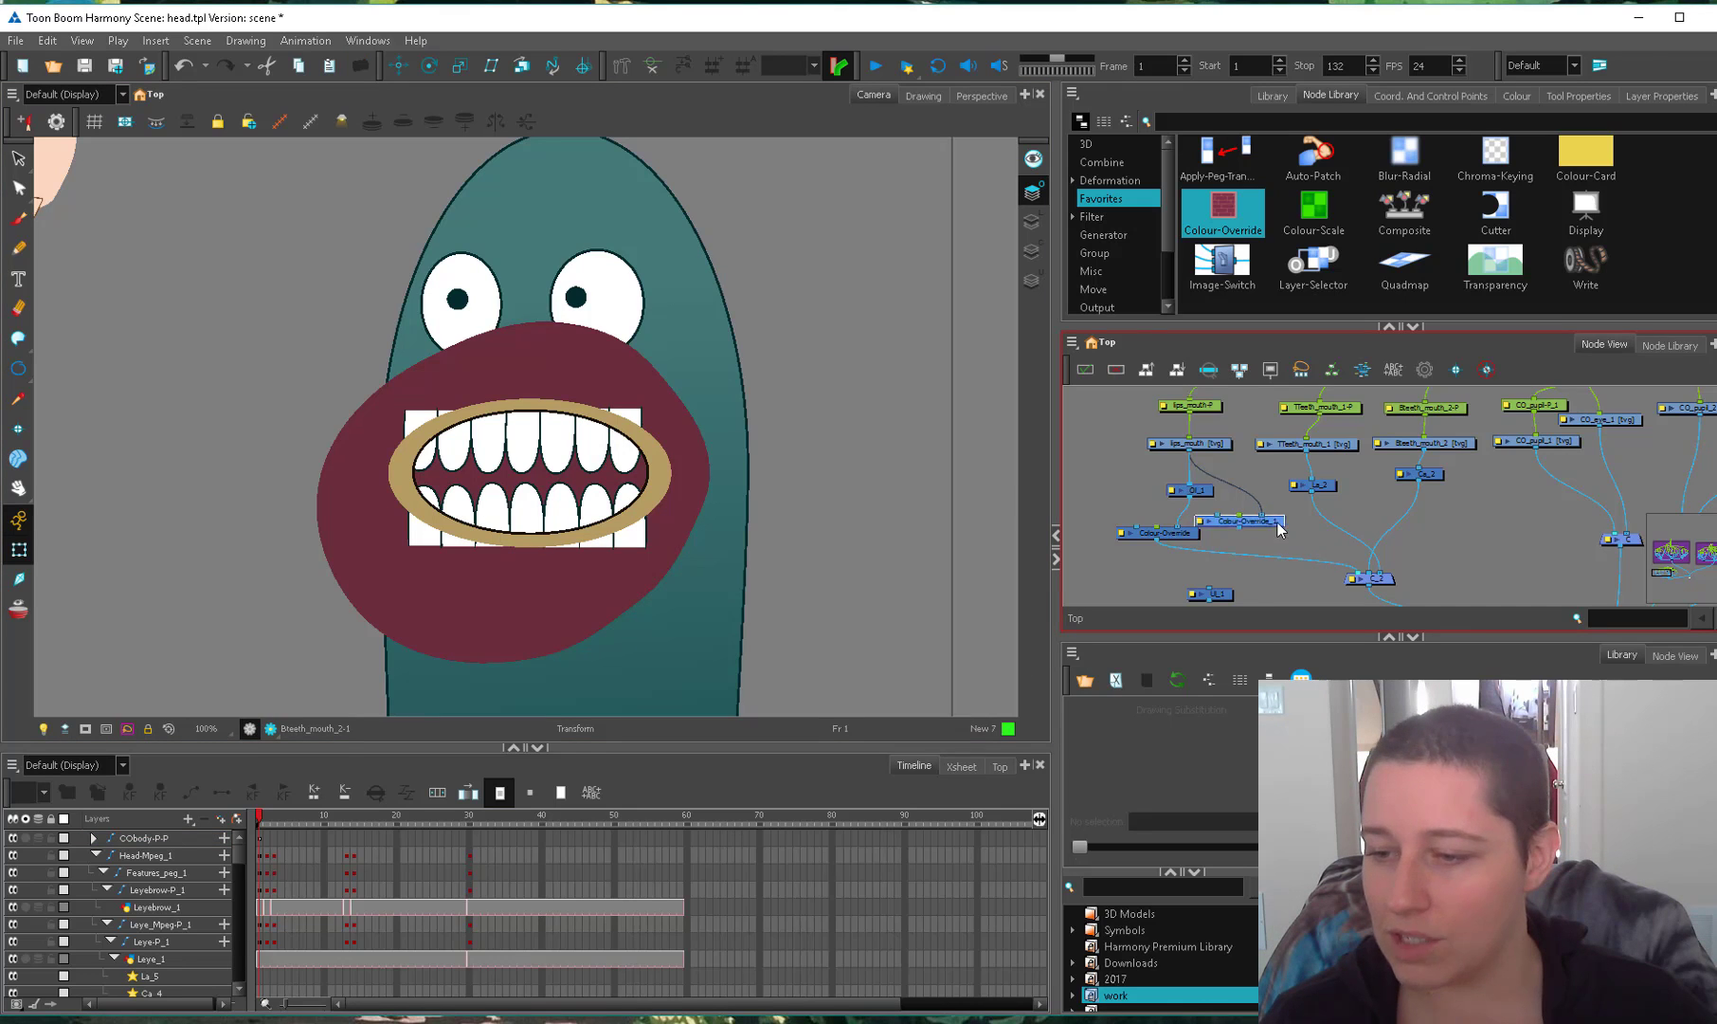
pyautogui.hotkey('ctrl', 'z')
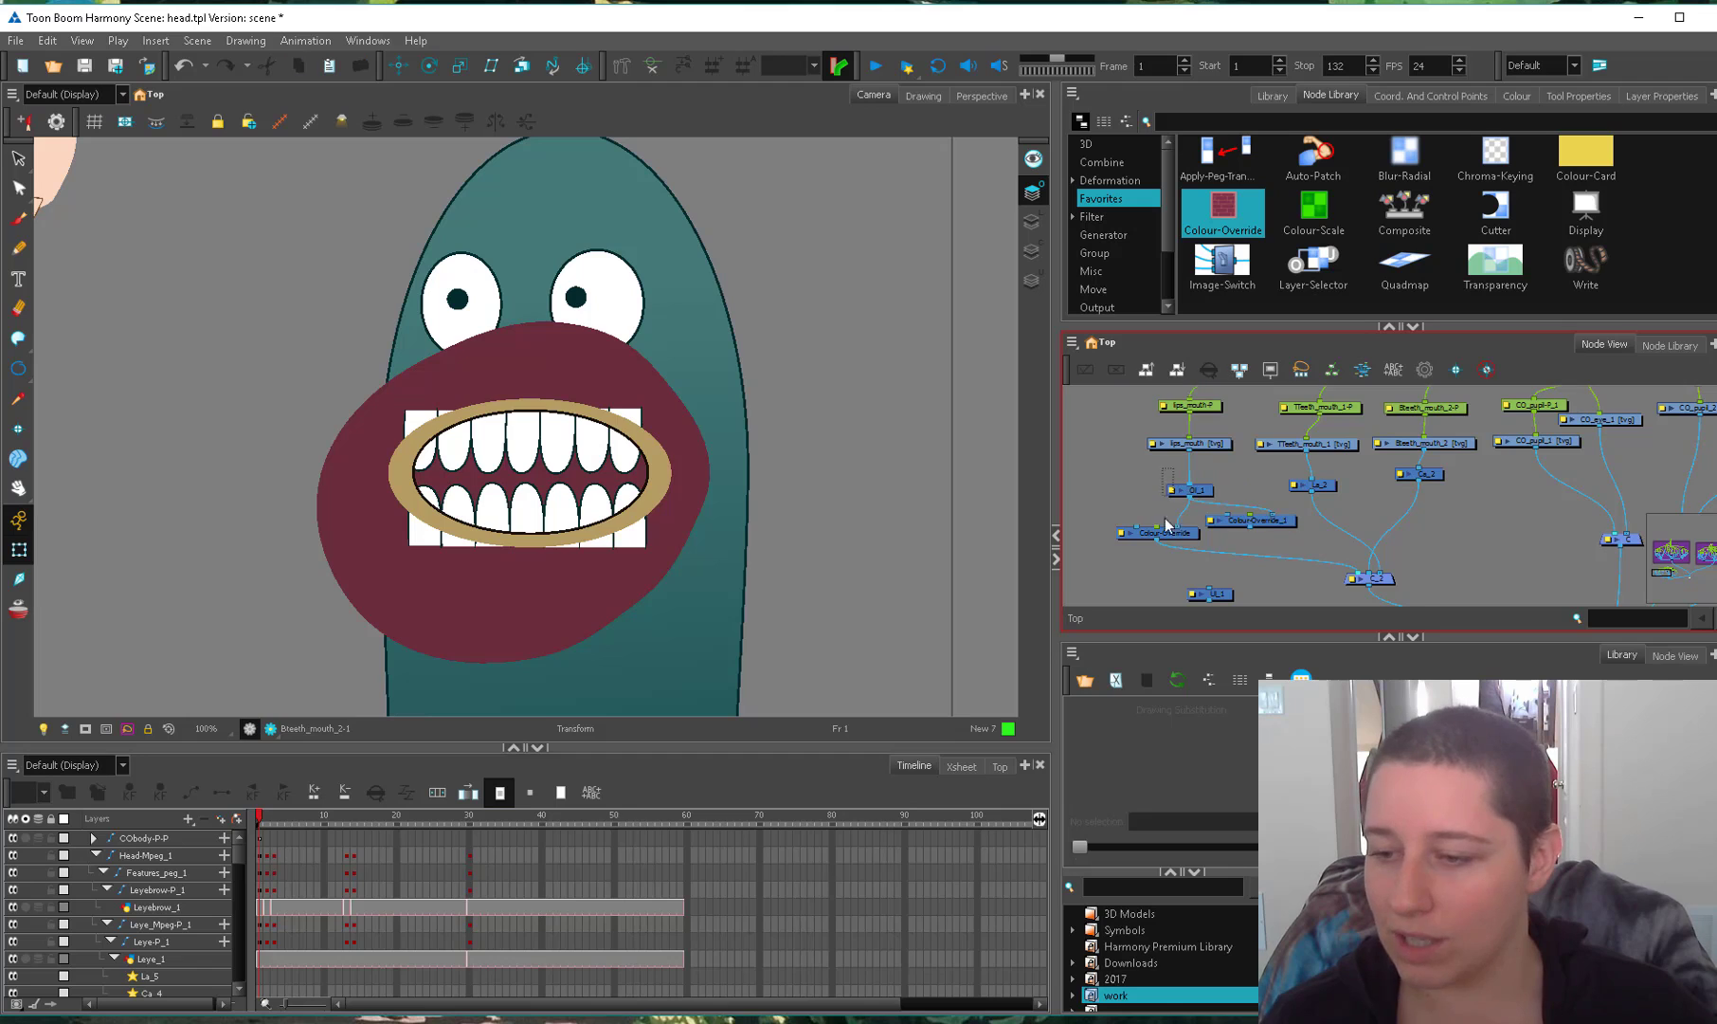
pyautogui.click(1158, 533)
pyautogui.click(1200, 492)
pyautogui.moveTo(1190, 452); pyautogui.dragTo(1164, 531)
pyautogui.moveTo(1273, 523); pyautogui.dragTo(1232, 513)
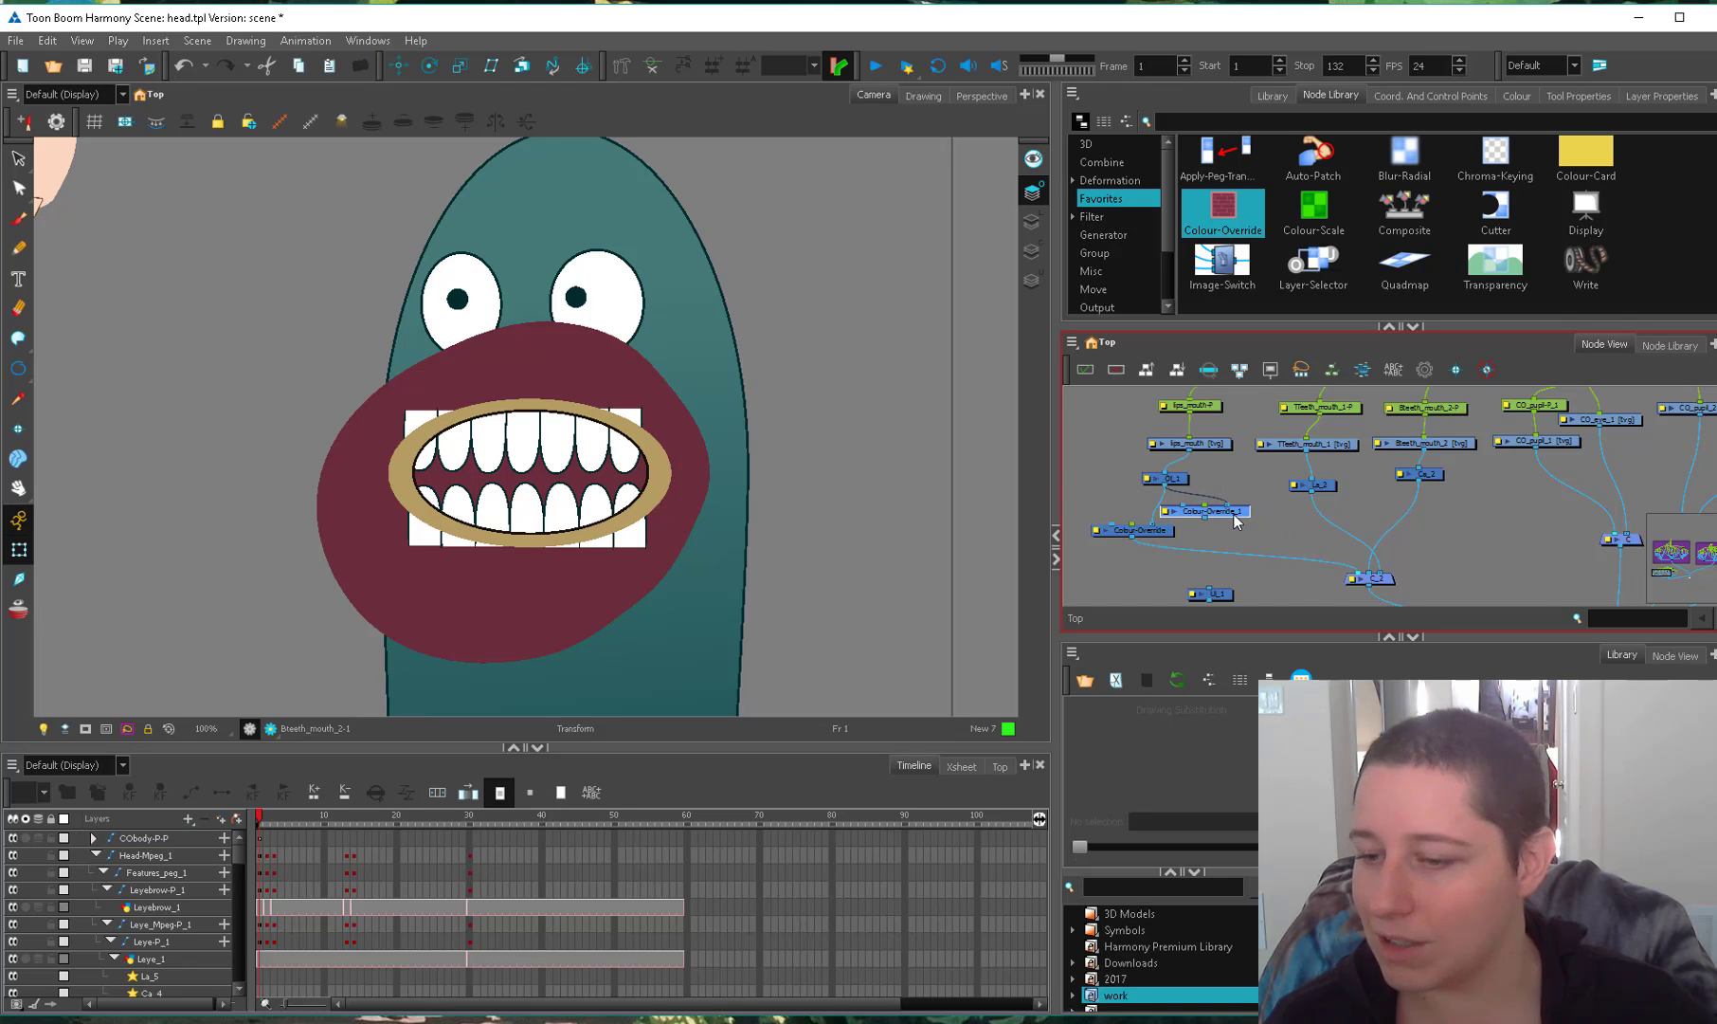
# Duplicate the mouth composite and route both teeth branches through the copy into the original composite.
pyautogui.moveTo(1360, 444); pyautogui.dragTo(1263, 431)
pyautogui.click(1372, 430)
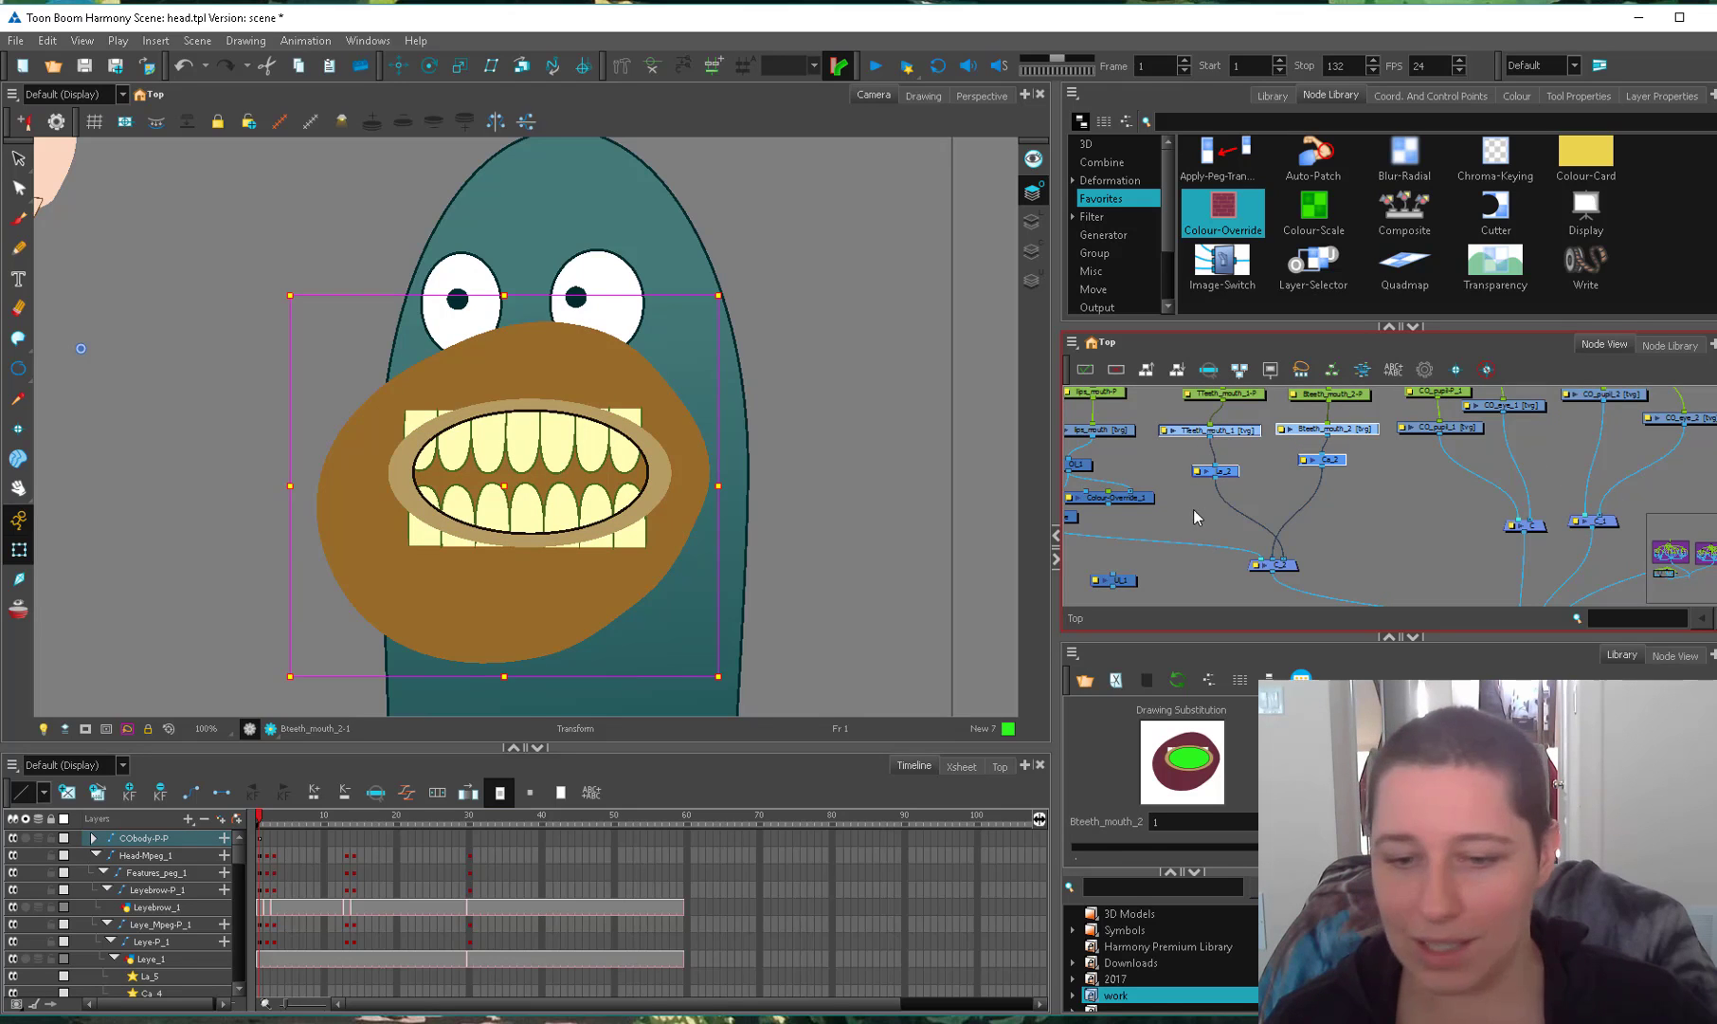
pyautogui.moveTo(1284, 570); pyautogui.dragTo(1240, 535)
pyautogui.hotkey('ctrl', 'c')
pyautogui.hotkey('ctrl', 'v')
pyautogui.moveTo(1251, 523); pyautogui.dragTo(1262, 585)
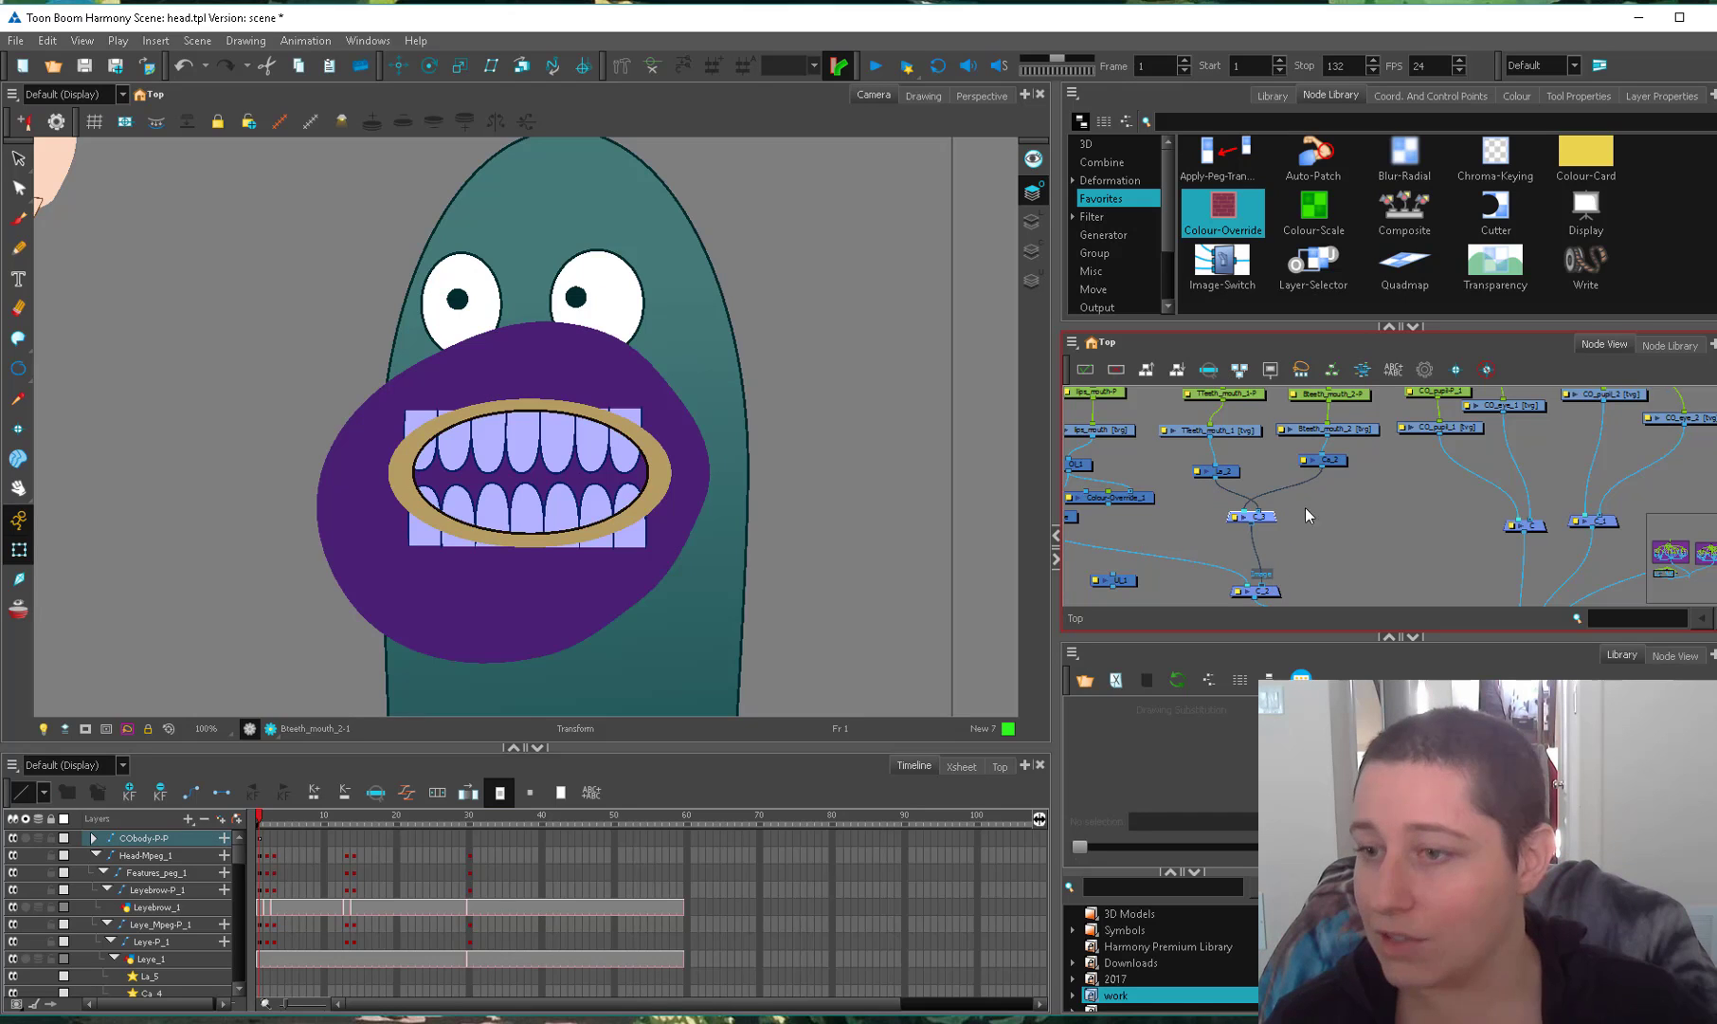
# Insert an inverted Cutter between the two mouth composites, using the second Colour-Override as its matte.
pyautogui.moveTo(1495, 210); pyautogui.dragTo(1246, 546)
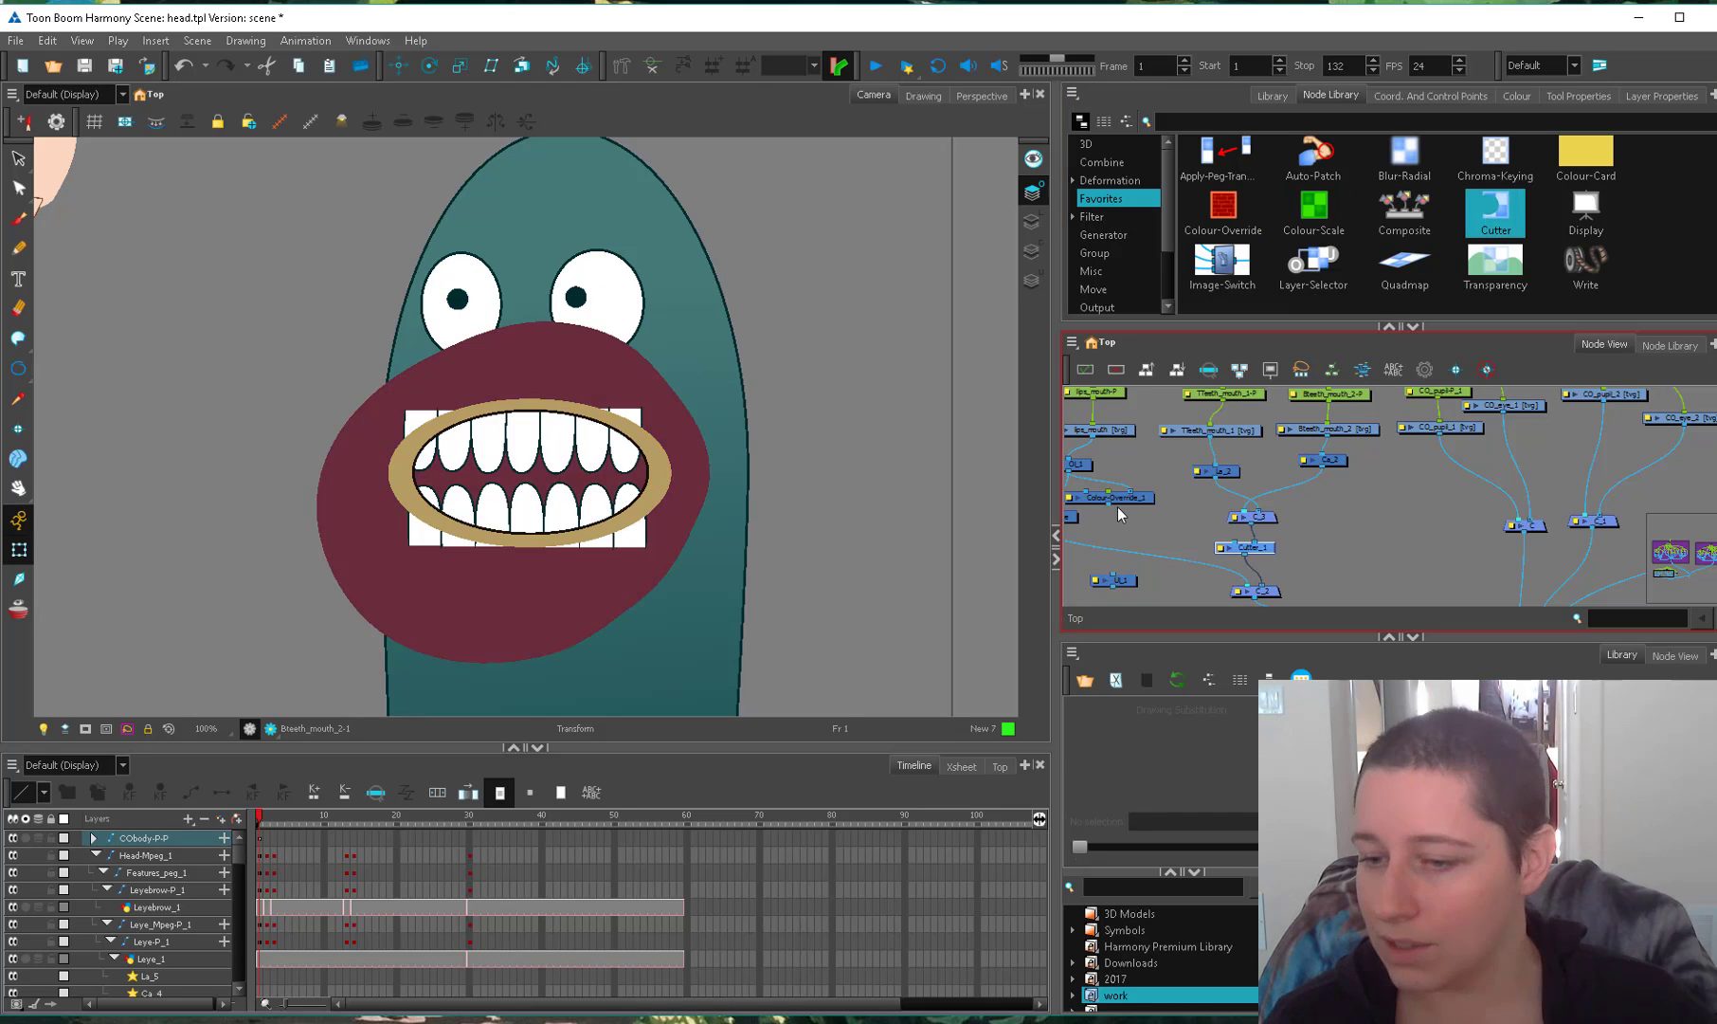
pyautogui.doubleClick(1230, 552)
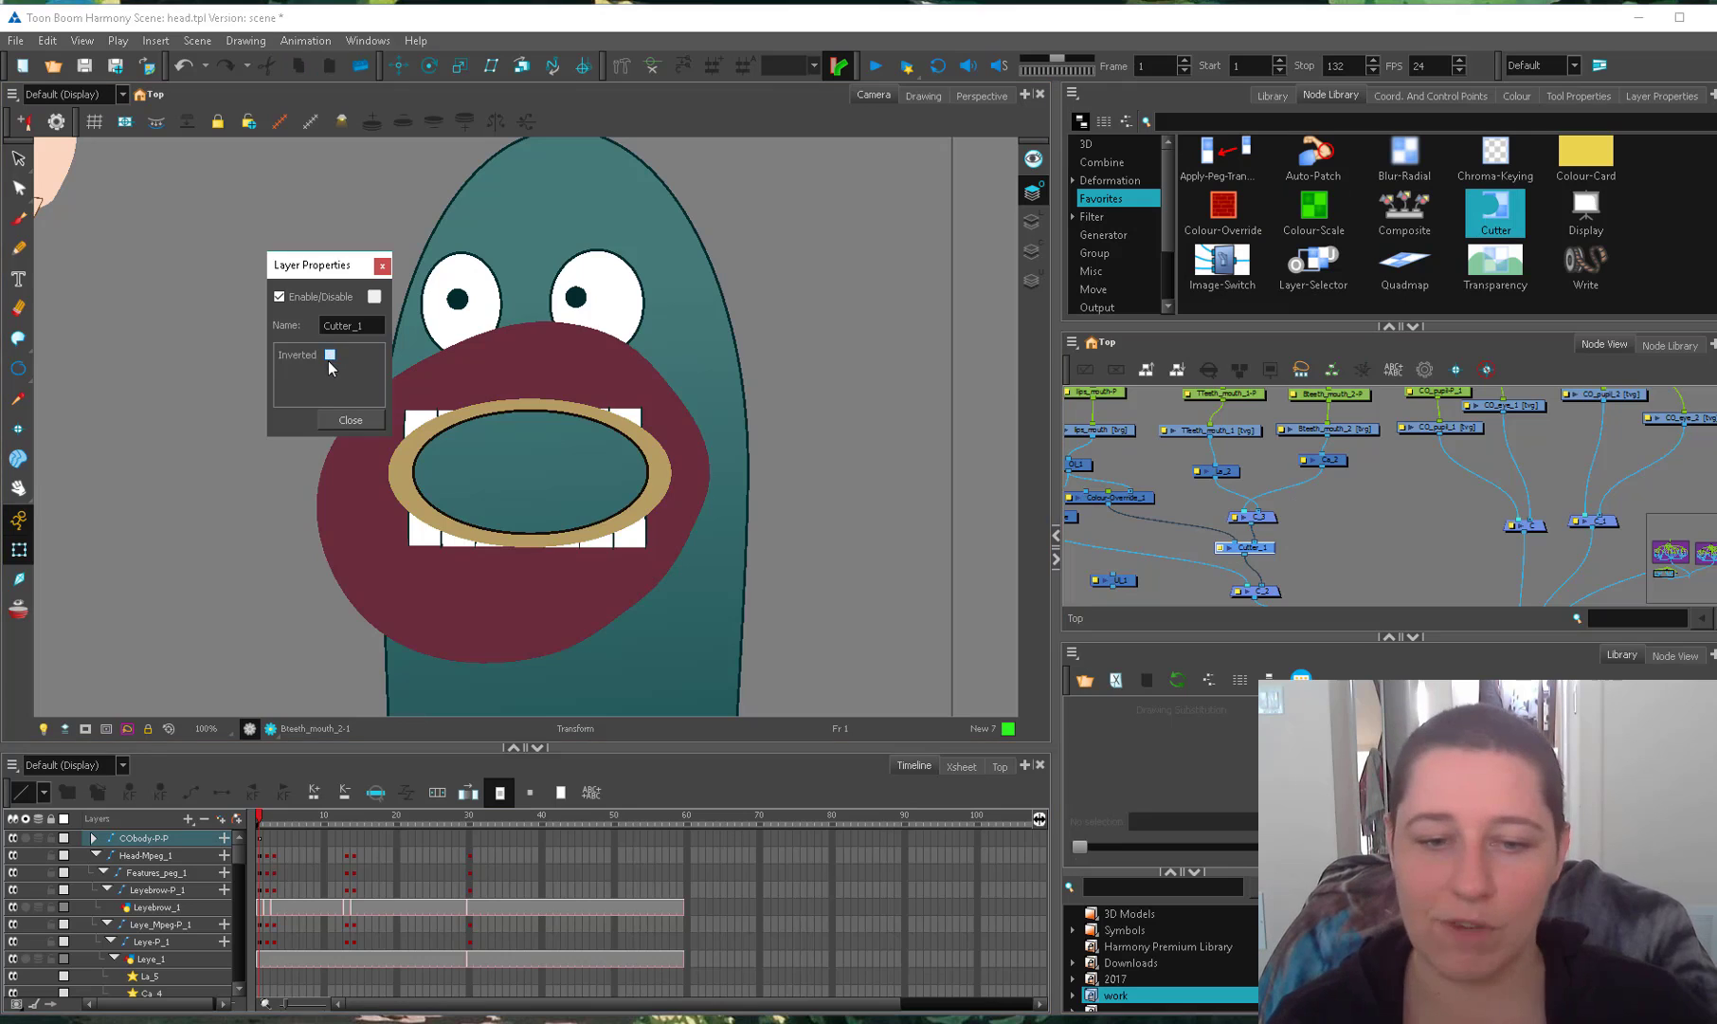
pyautogui.click(329, 354)
pyautogui.click(362, 420)
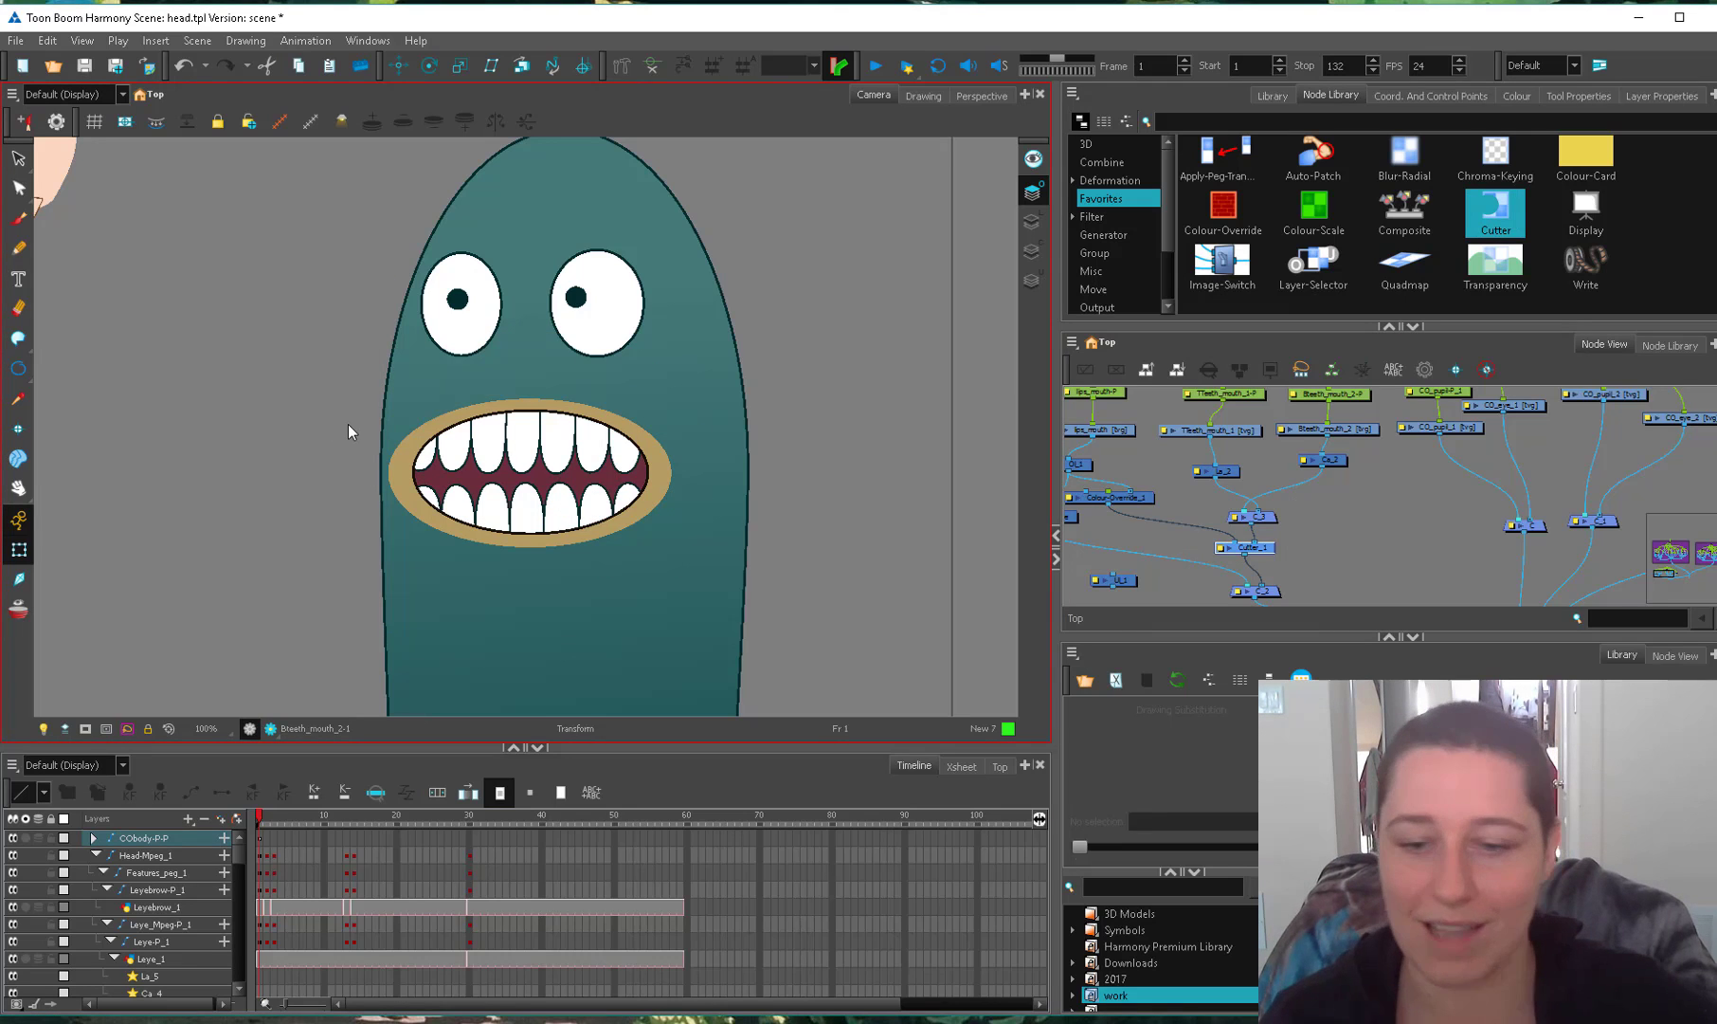
# Test the cutter by moving the lips drawing, then undo the move.
pyautogui.click(590, 417)
pyautogui.moveTo(499, 682)
pyautogui.mouseDown()
pyautogui.moveTo(499, 712)
pyautogui.moveTo(513, 550)
pyautogui.moveTo(516, 787)
pyautogui.moveTo(515, 713)
pyautogui.mouseUp()
pyautogui.hotkey('ctrl', 'z')
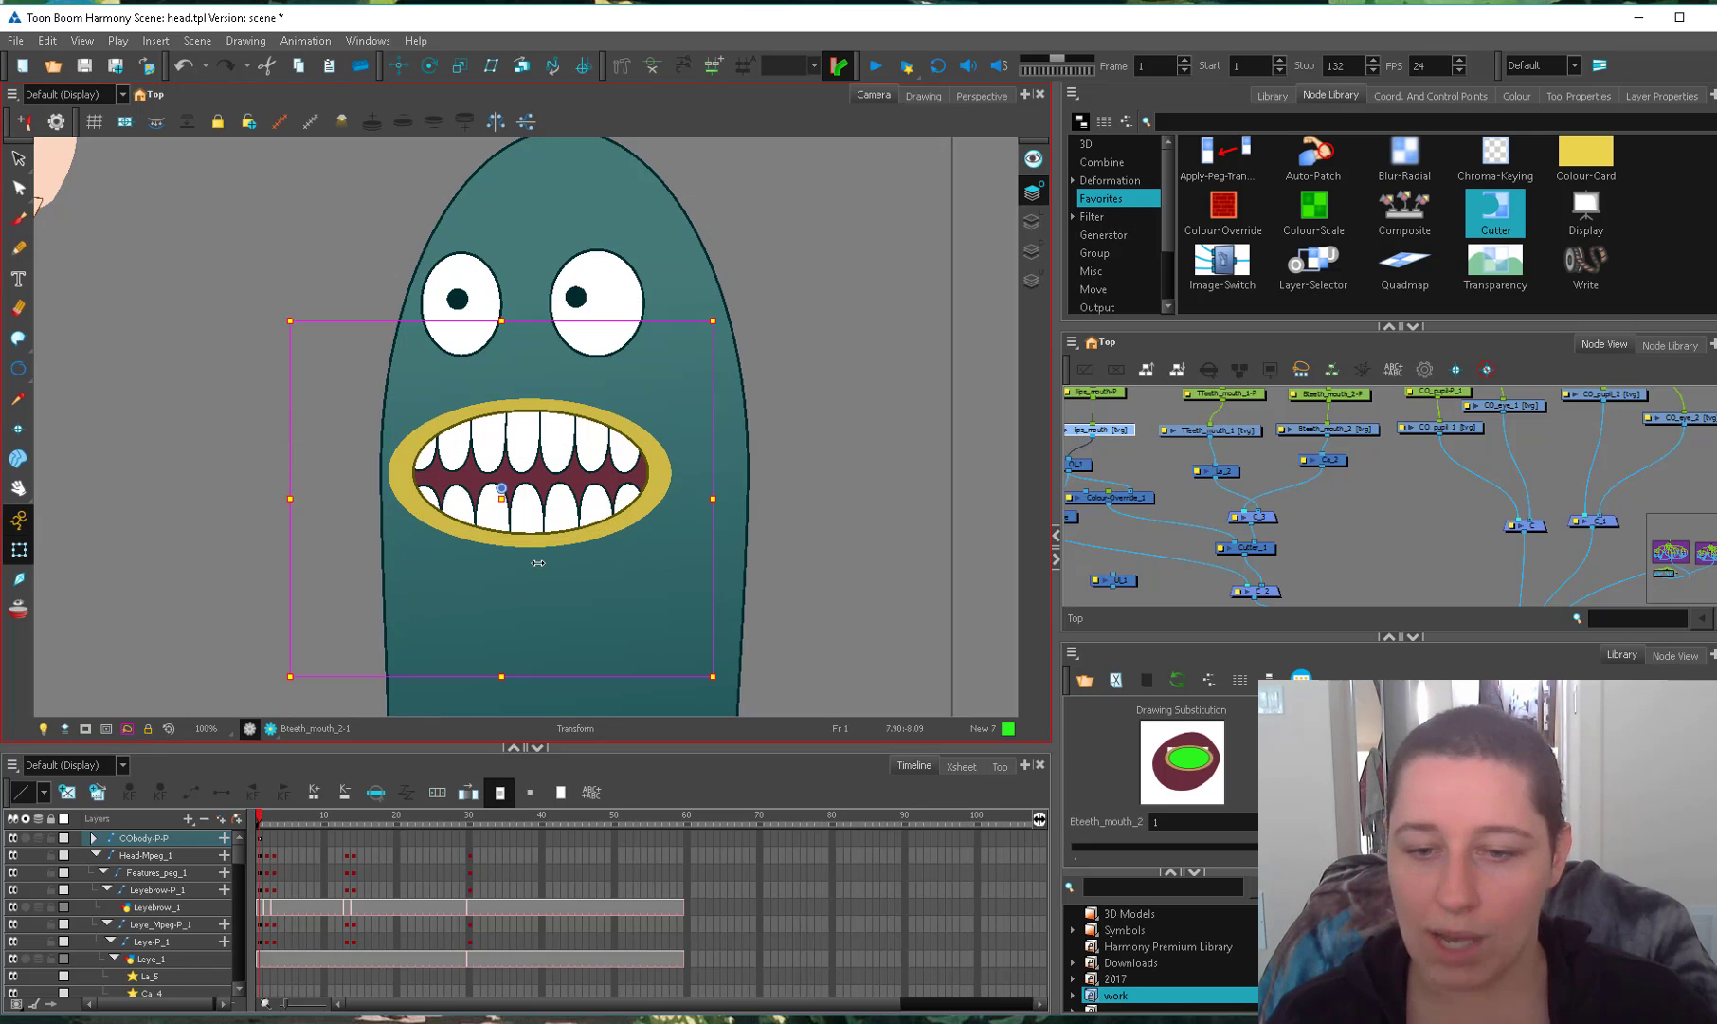
# Create a curve deformation above the lips drawing with the Rigging tool, following the inner edge of the mouth opening.
pyautogui.moveTo(1150, 465); pyautogui.dragTo(1313, 505)
pyautogui.click(622, 65)
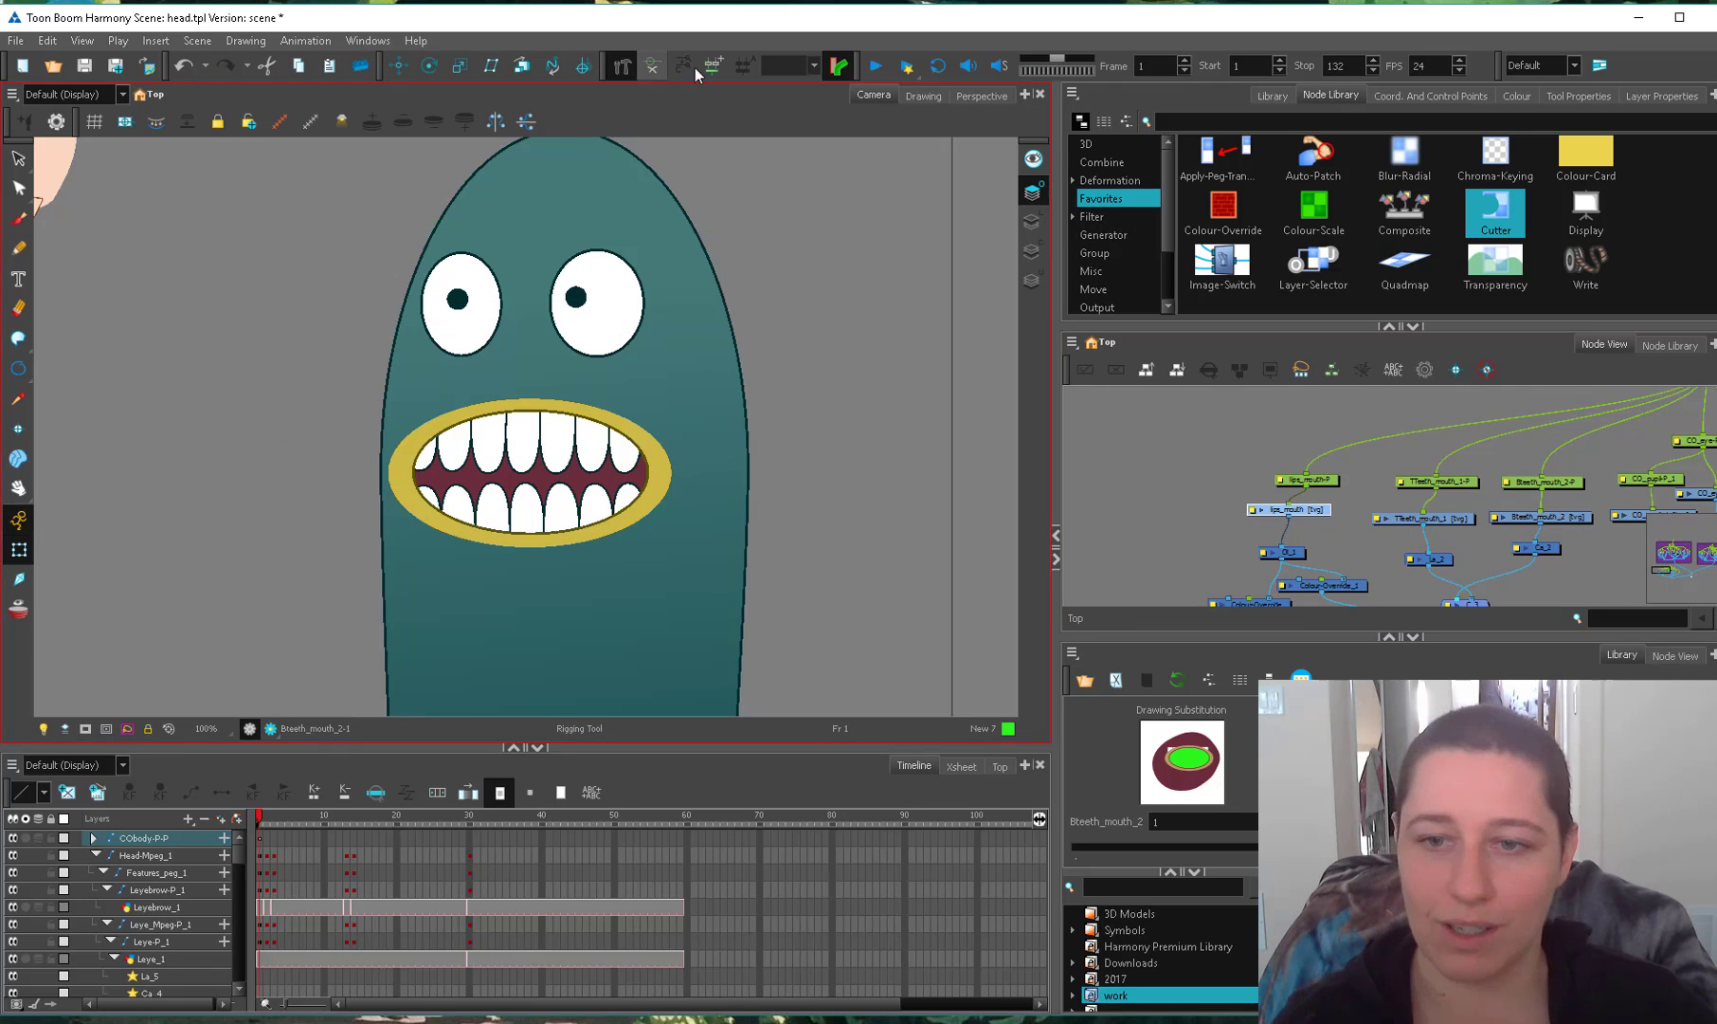
pyautogui.click(713, 65)
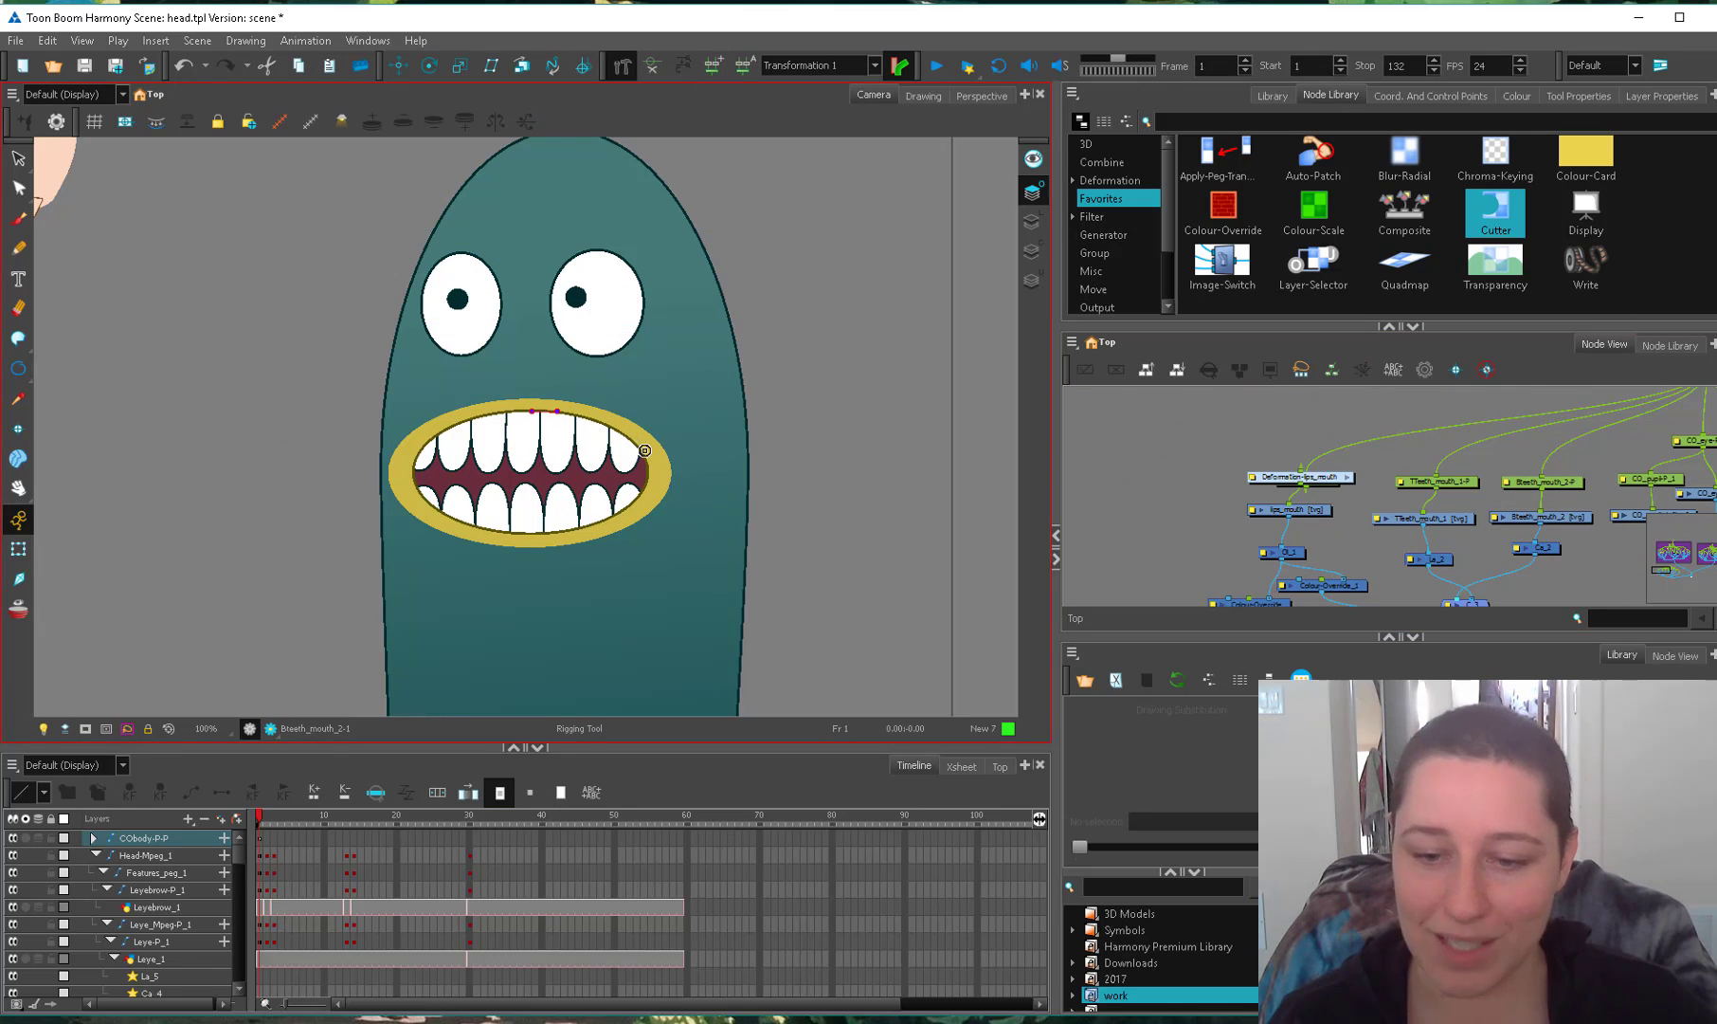
pyautogui.click(648, 466)
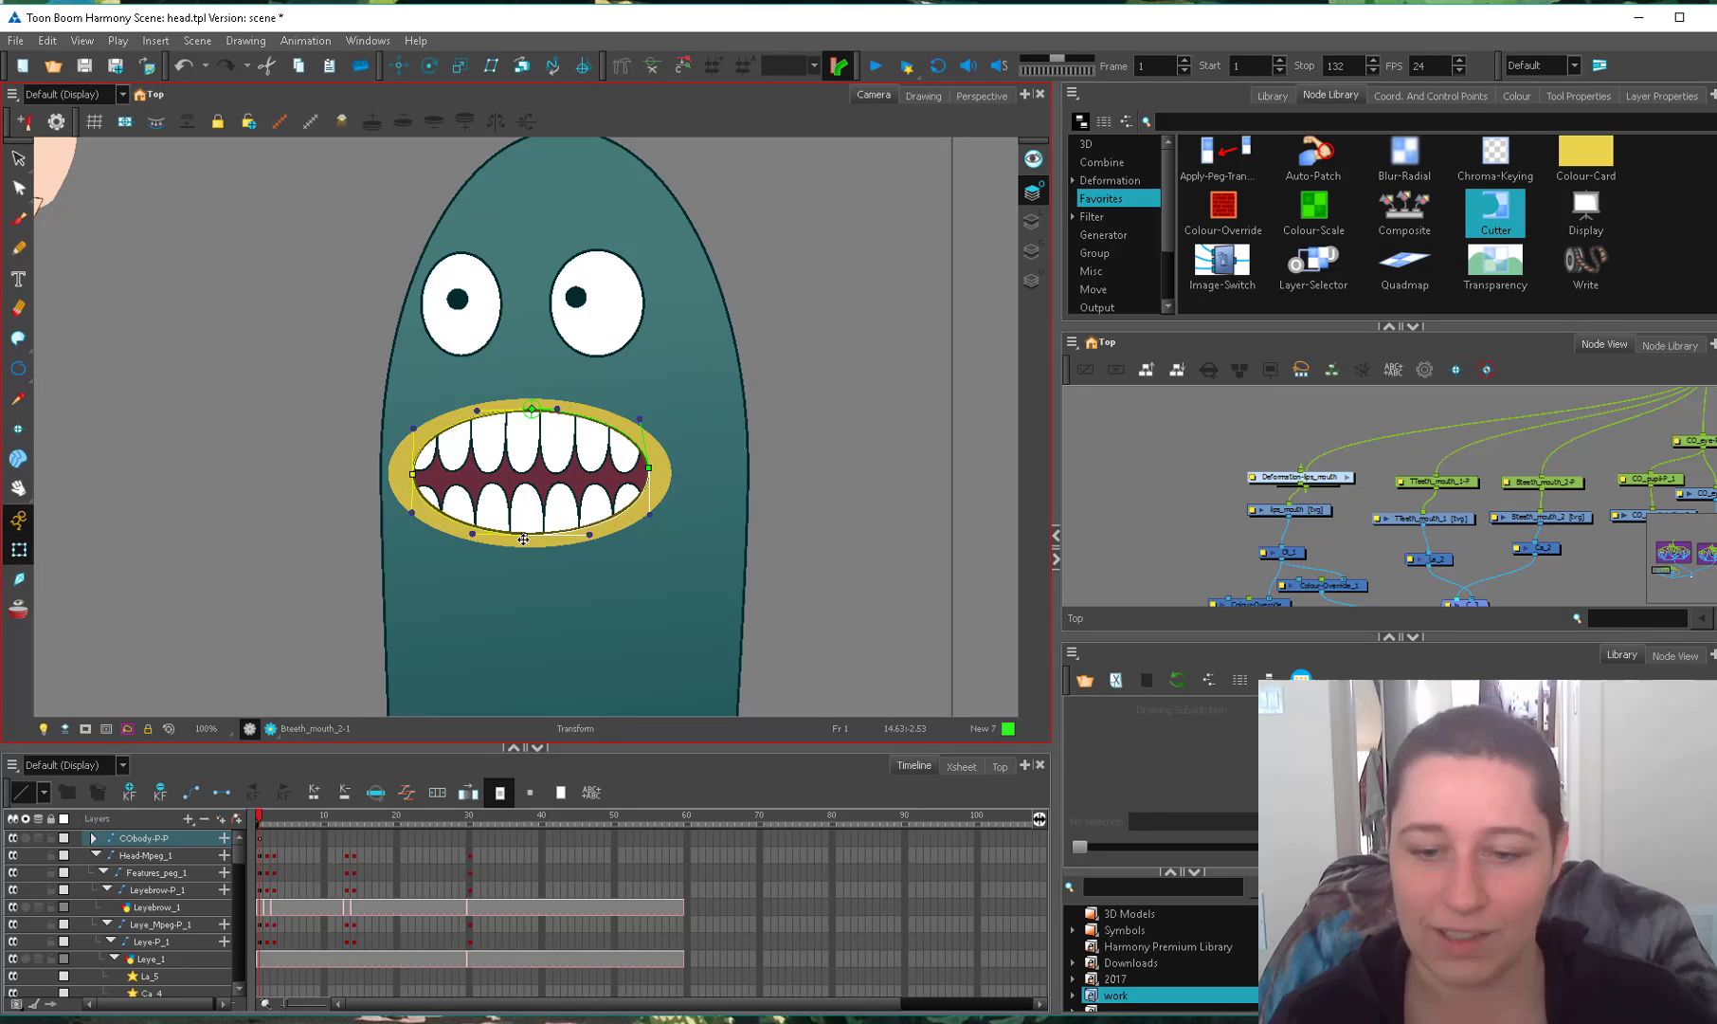
# Pull the lips' lower deformation point down to open the mouth wide, and lower the bottom teeth to match.
pyautogui.moveTo(519, 535)
pyautogui.mouseDown()
pyautogui.moveTo(521, 664)
pyautogui.moveTo(520, 540)
pyautogui.mouseUp()
pyautogui.scroll(-1, 558, 528)
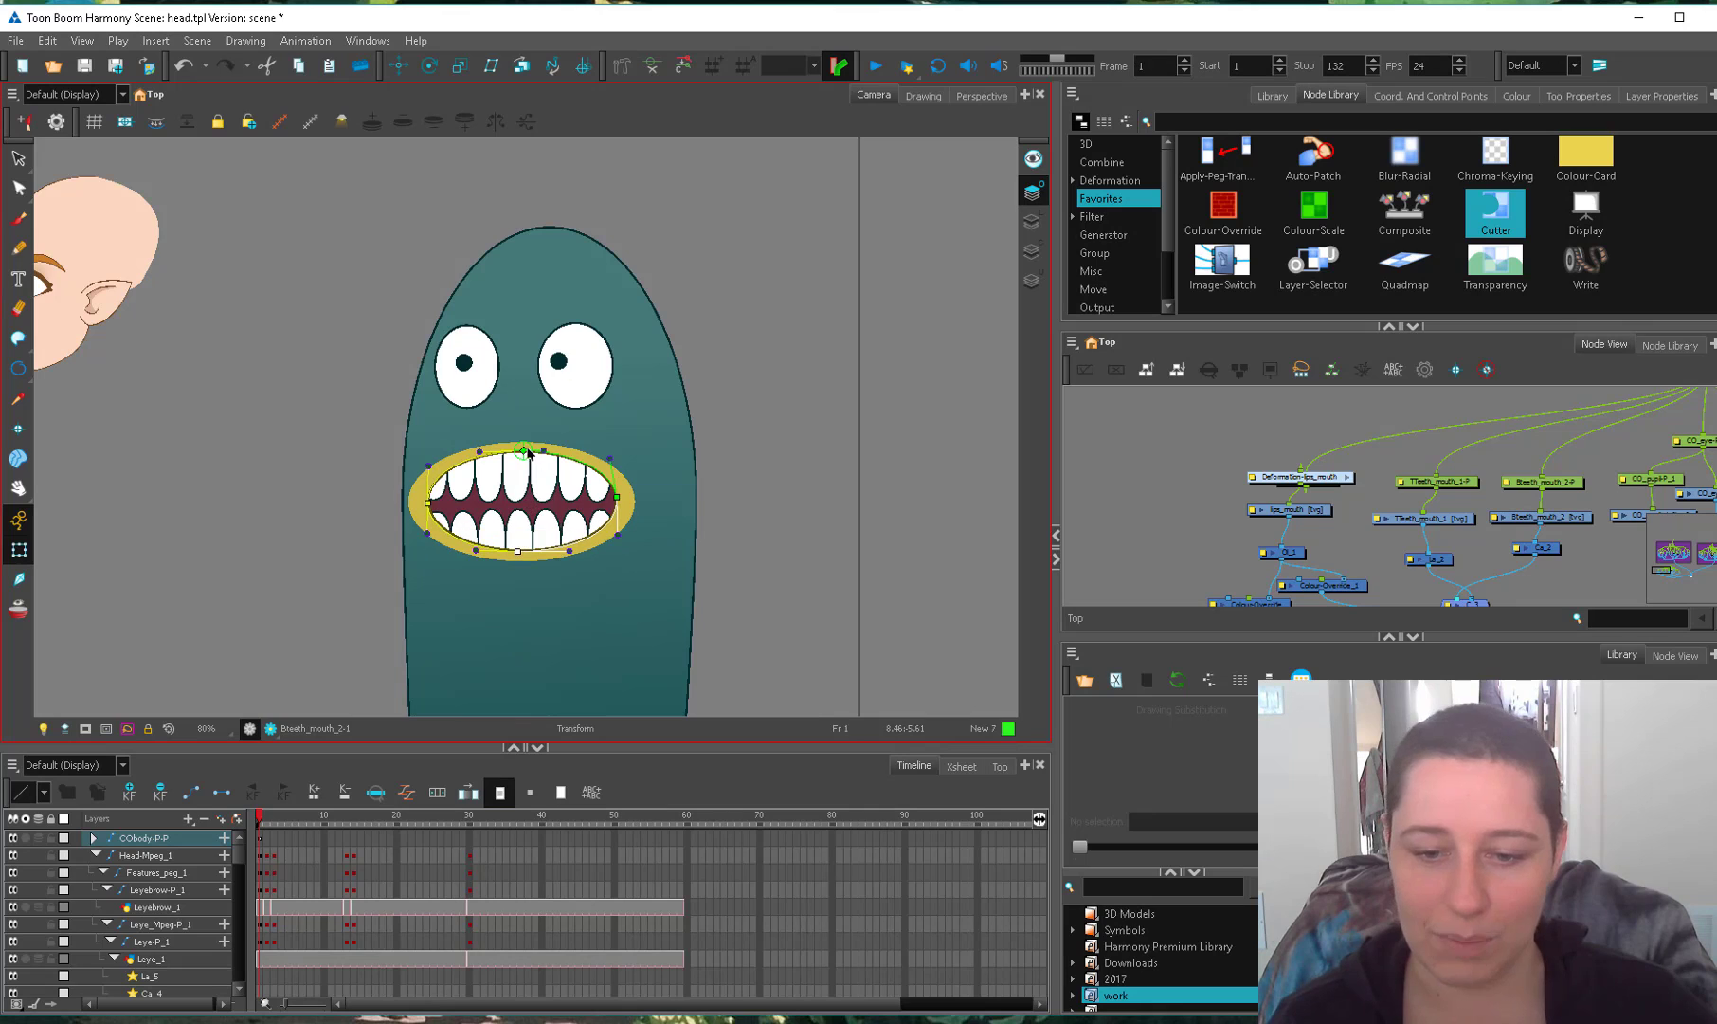
pyautogui.scroll(1, 603, 695)
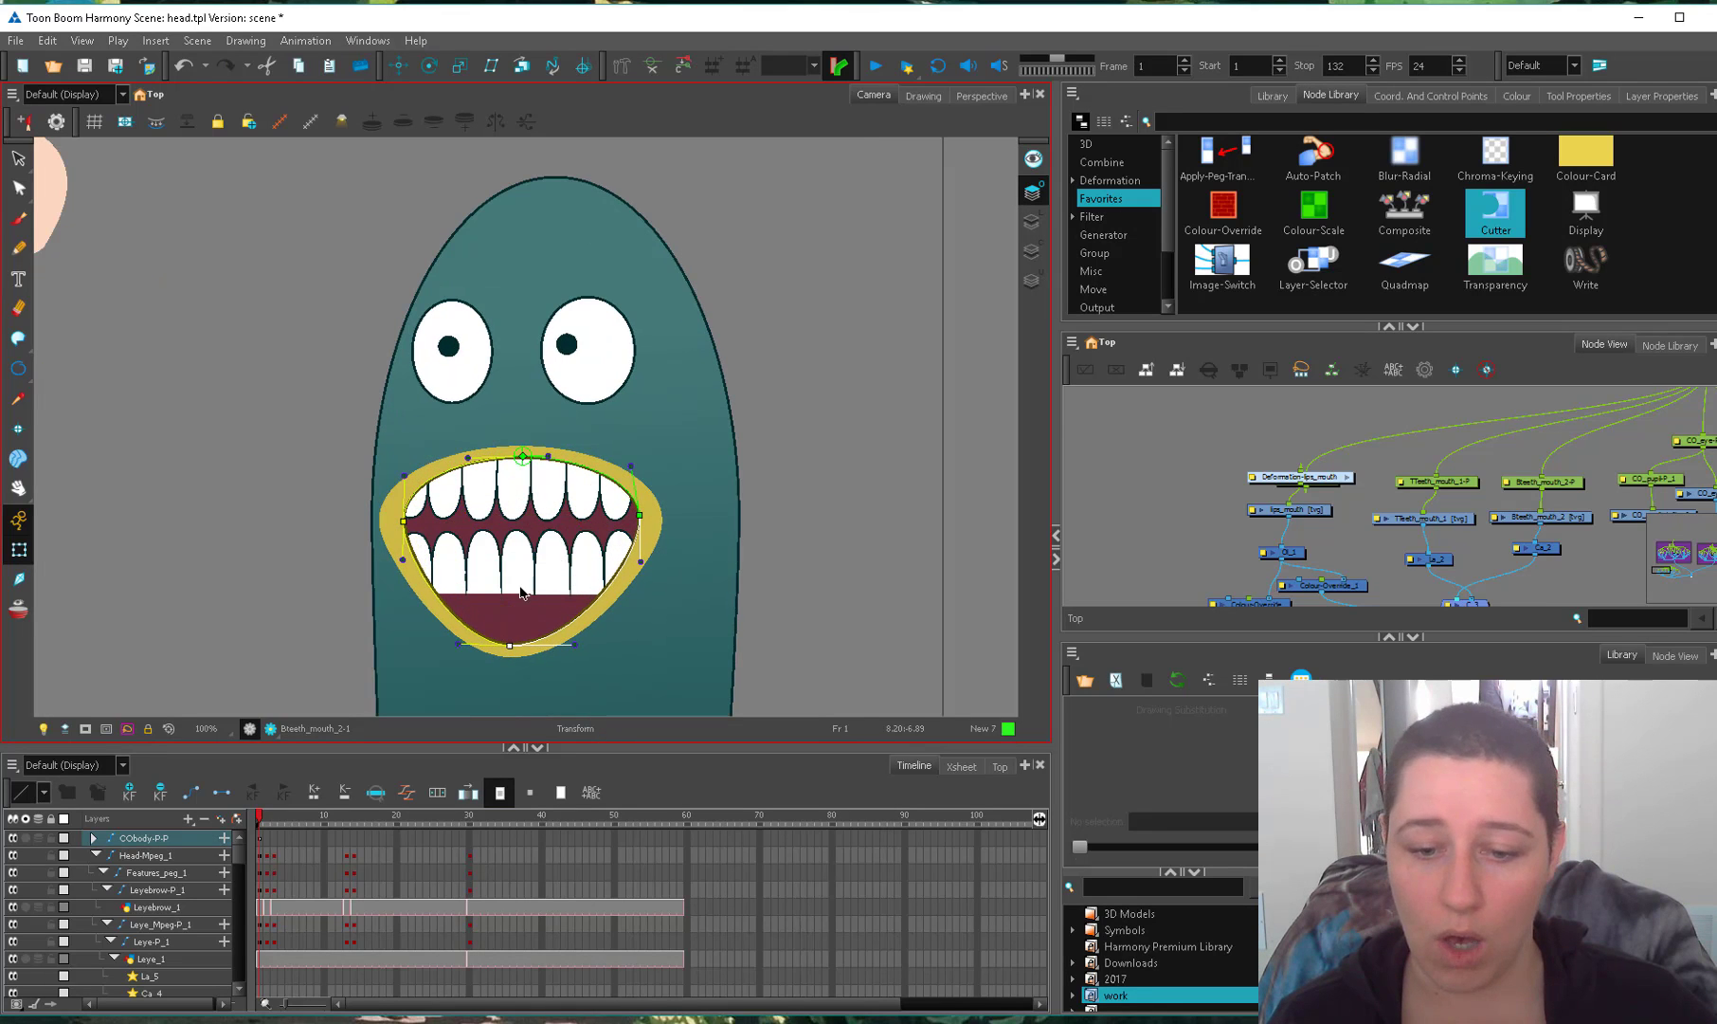
pyautogui.click(526, 563)
pyautogui.moveTo(526, 563); pyautogui.dragTo(522, 645)
pyautogui.click(690, 644)
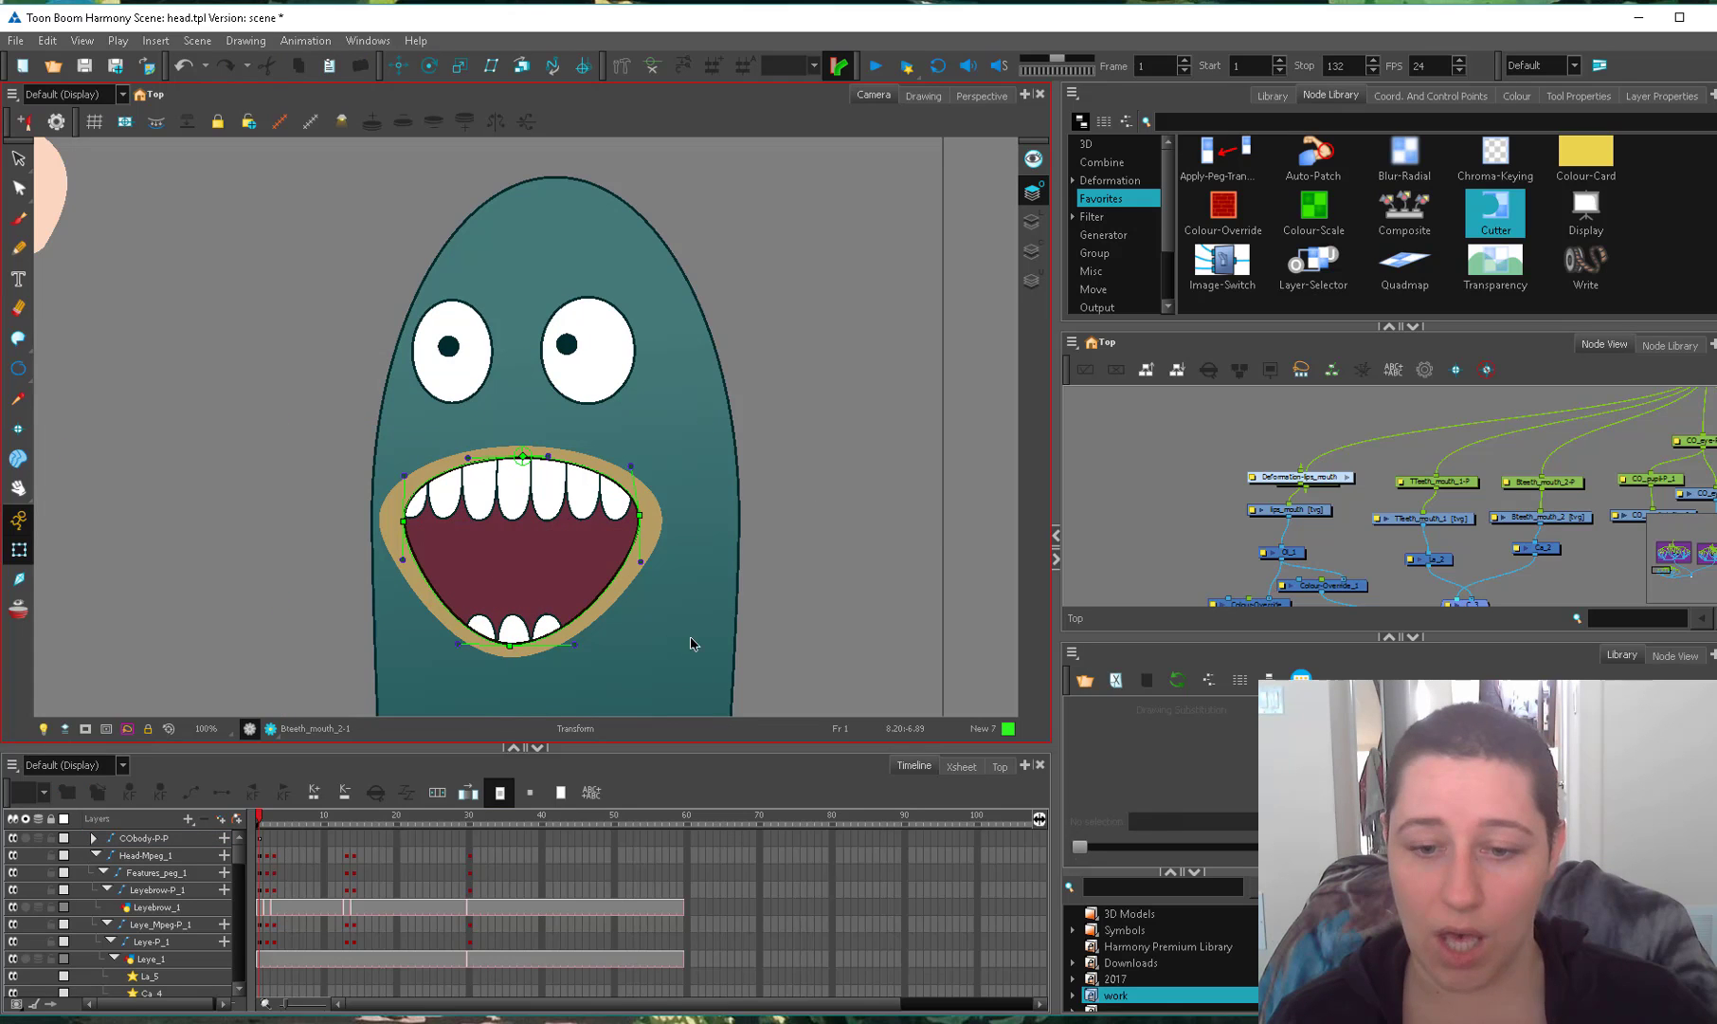
# Reshape the lips' deformation curve into a smile and hide its controls to check the shape.
pyautogui.click(543, 625)
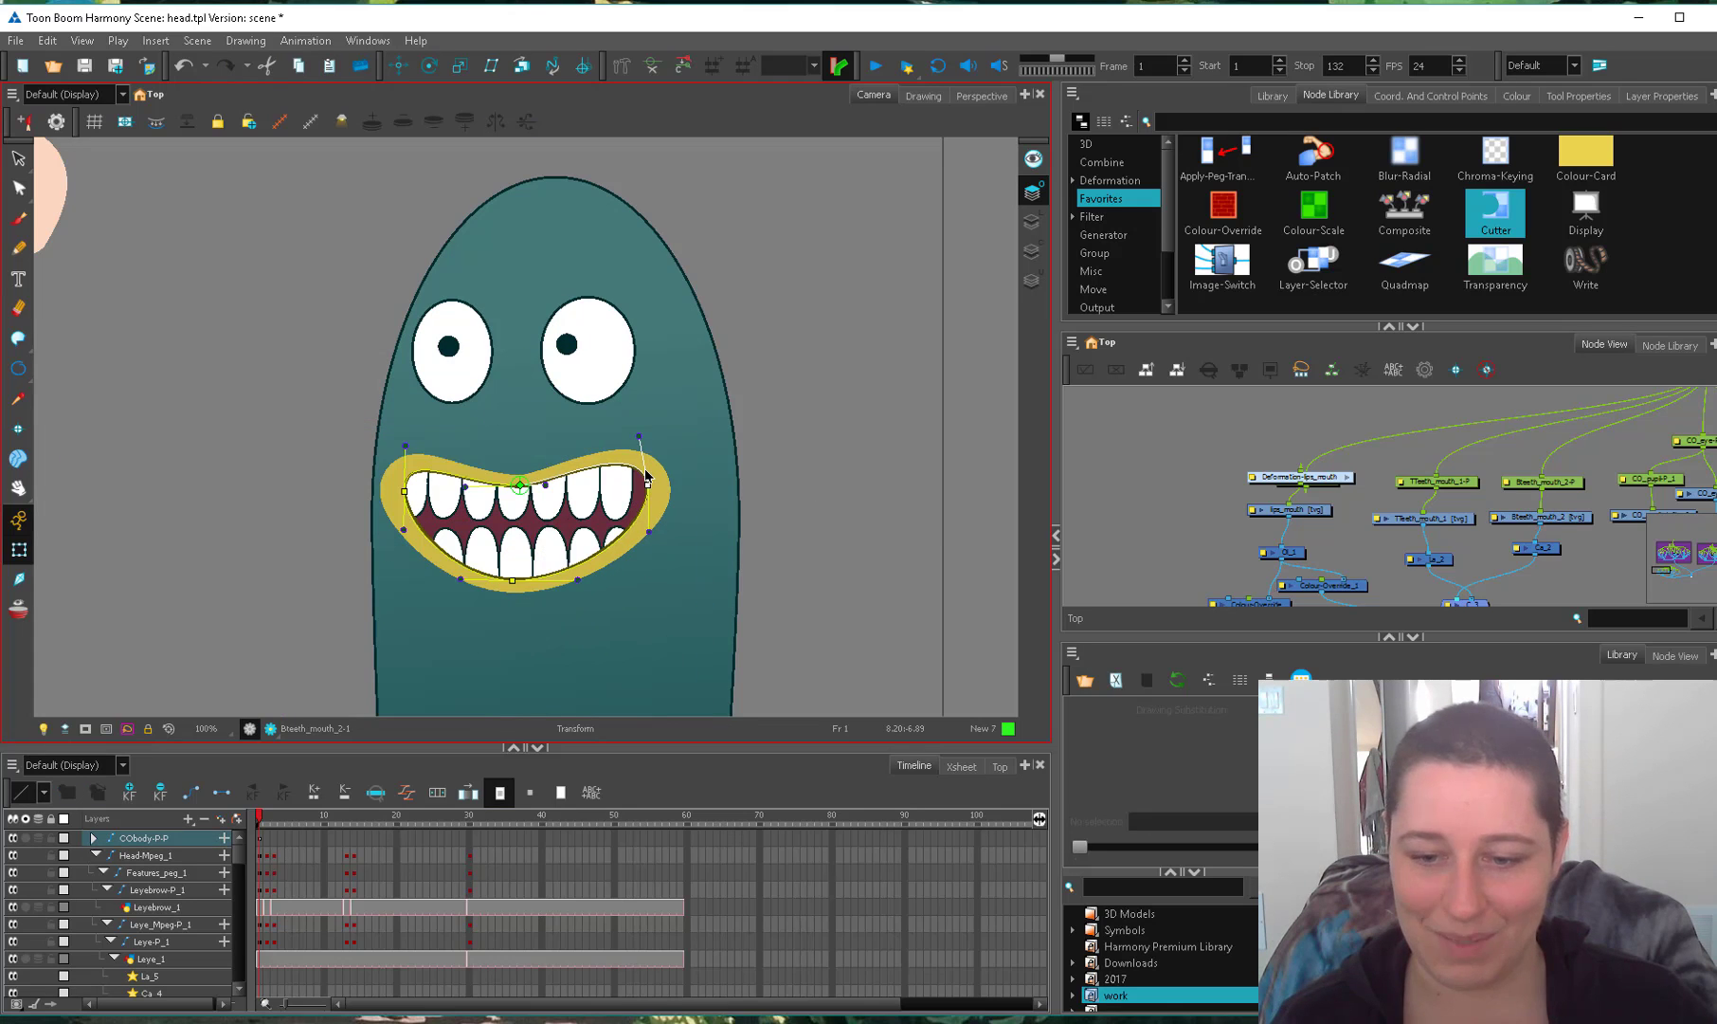
pyautogui.scroll(-2, 754, 630)
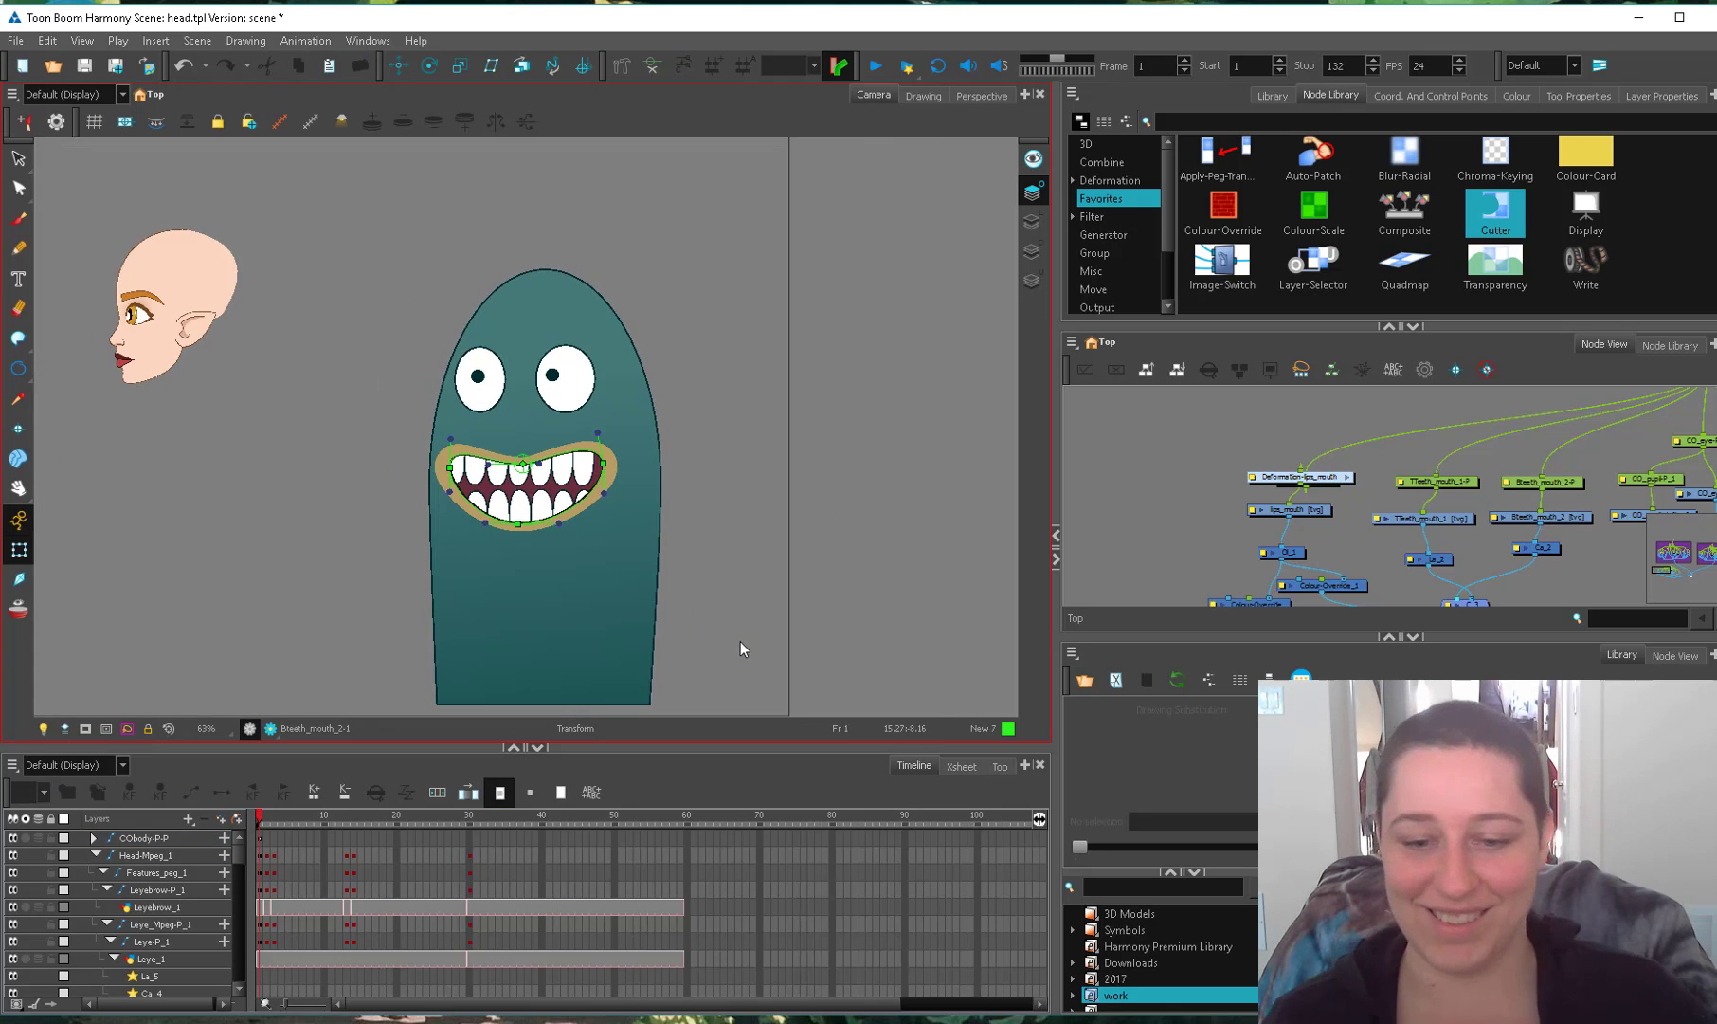
pyautogui.press('1')
pyautogui.press('1')
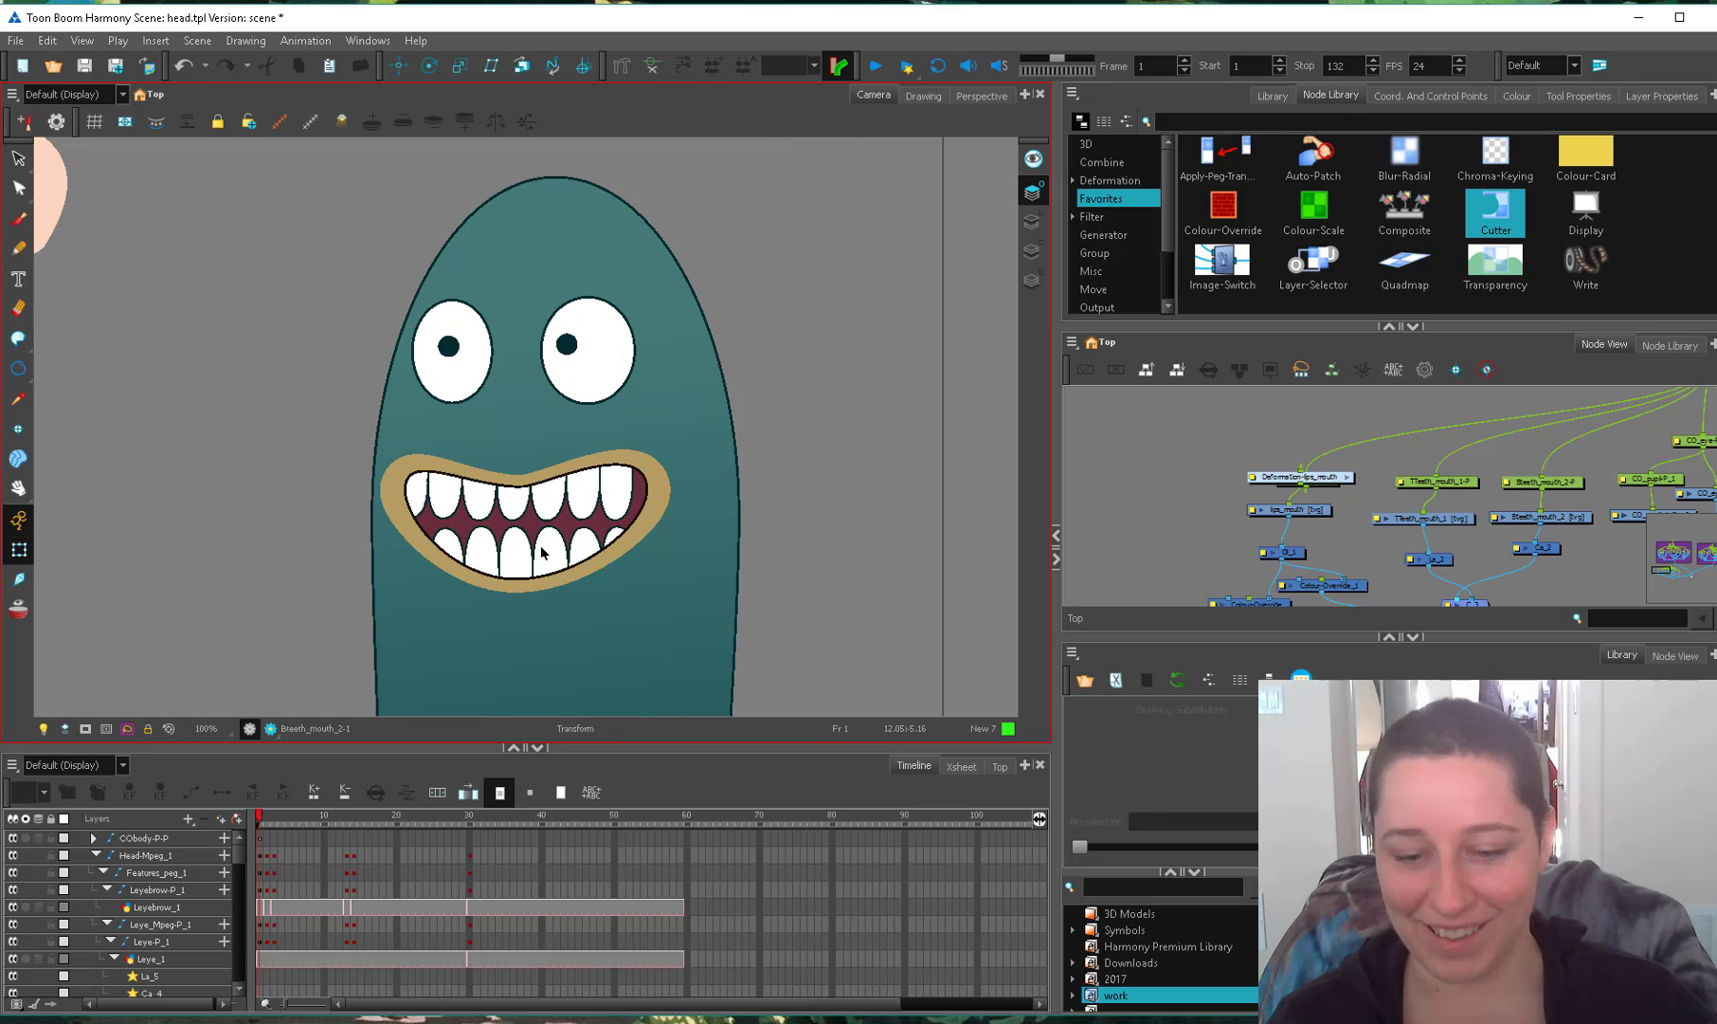
# Raise the bottom teeth, then raise the lower lip's deformation point to narrow the smile.
pyautogui.click(543, 554)
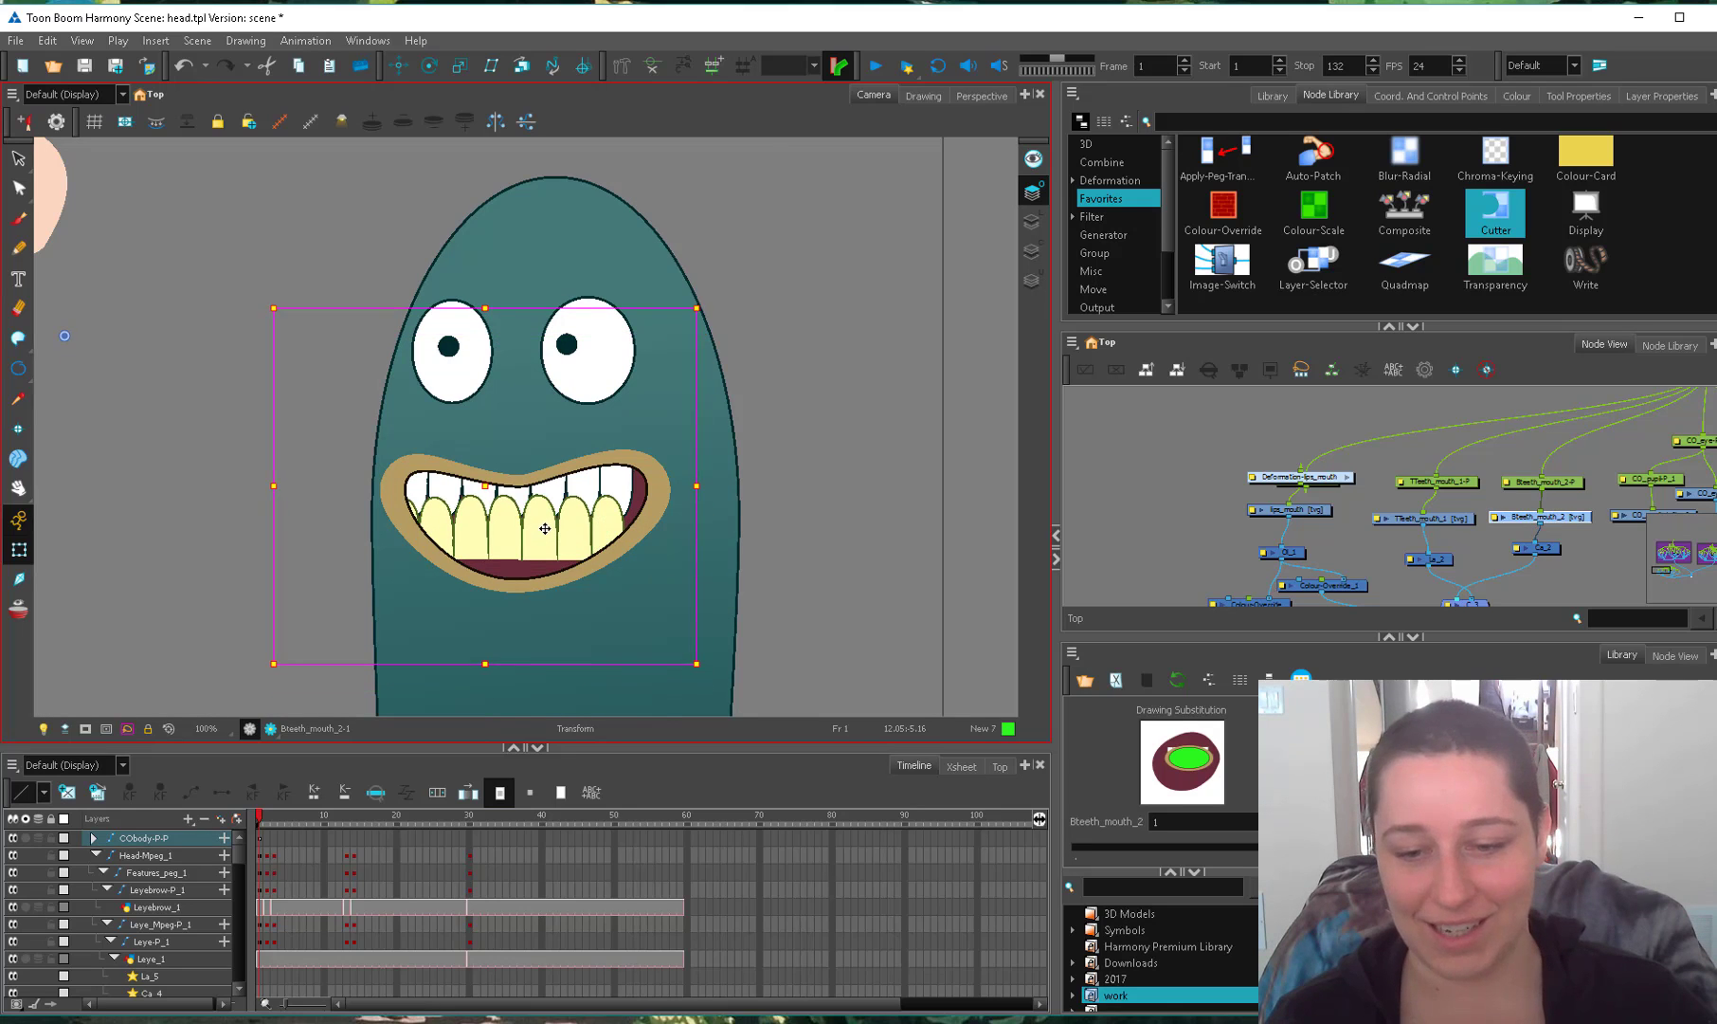
pyautogui.click(524, 585)
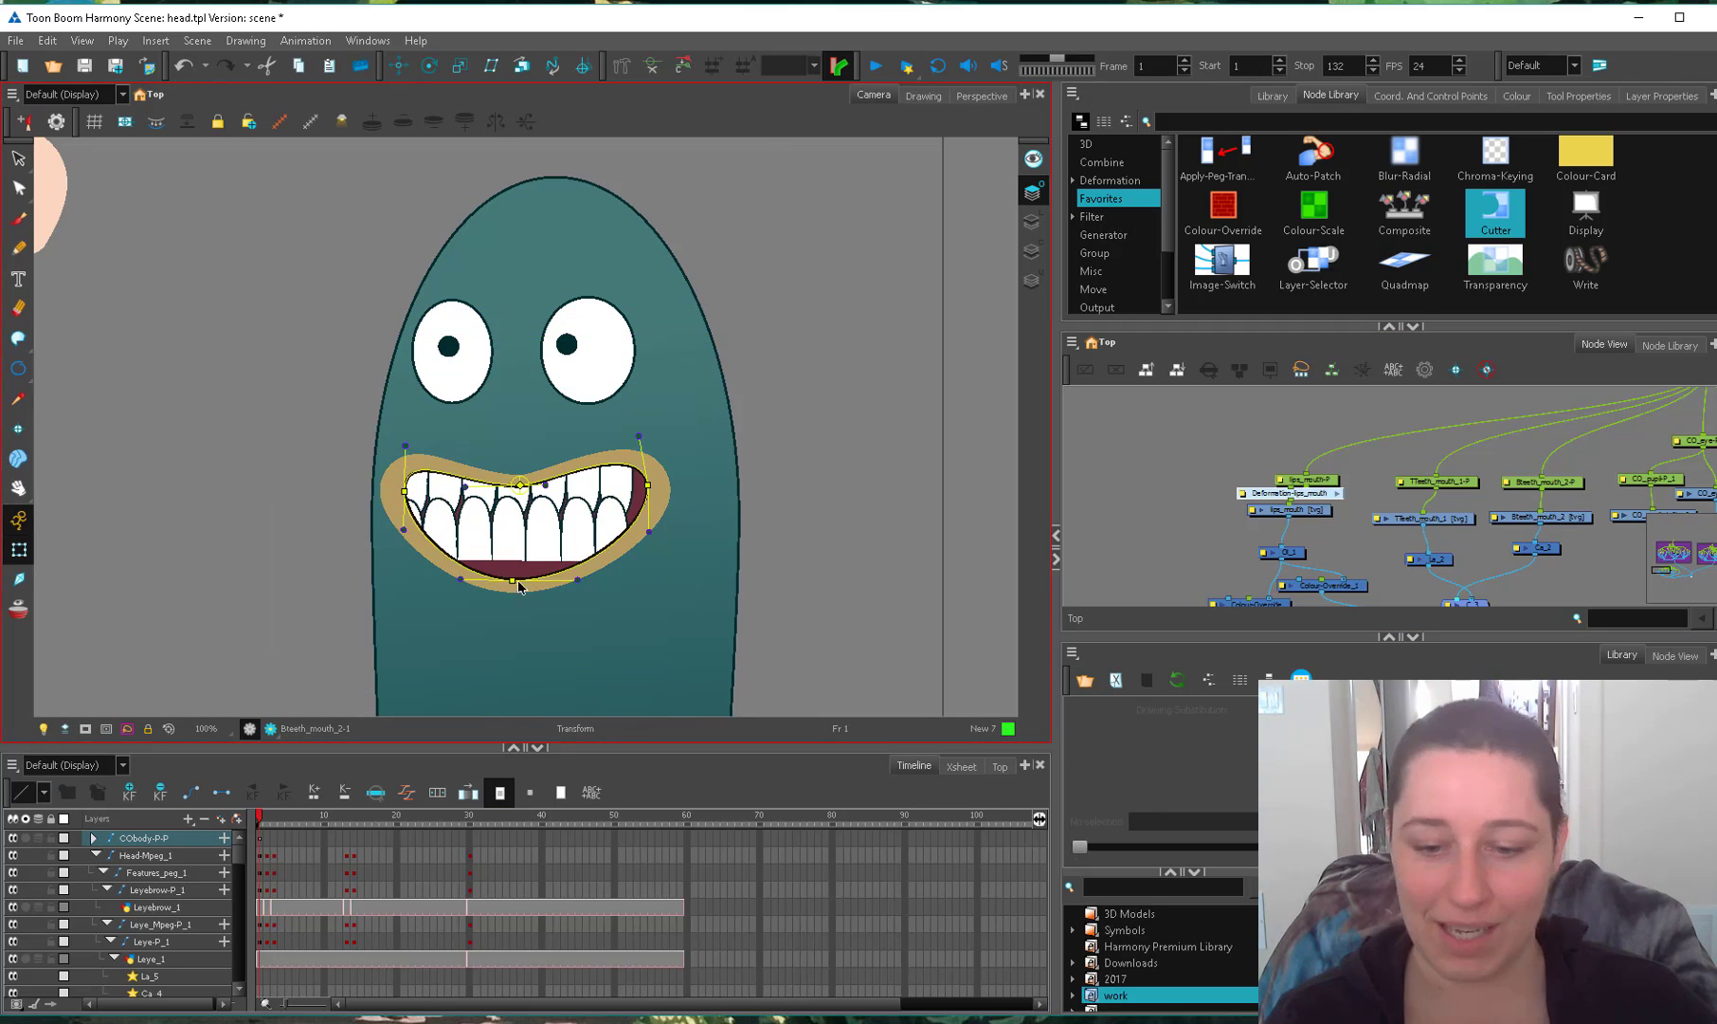
pyautogui.moveTo(518, 578); pyautogui.dragTo(515, 534)
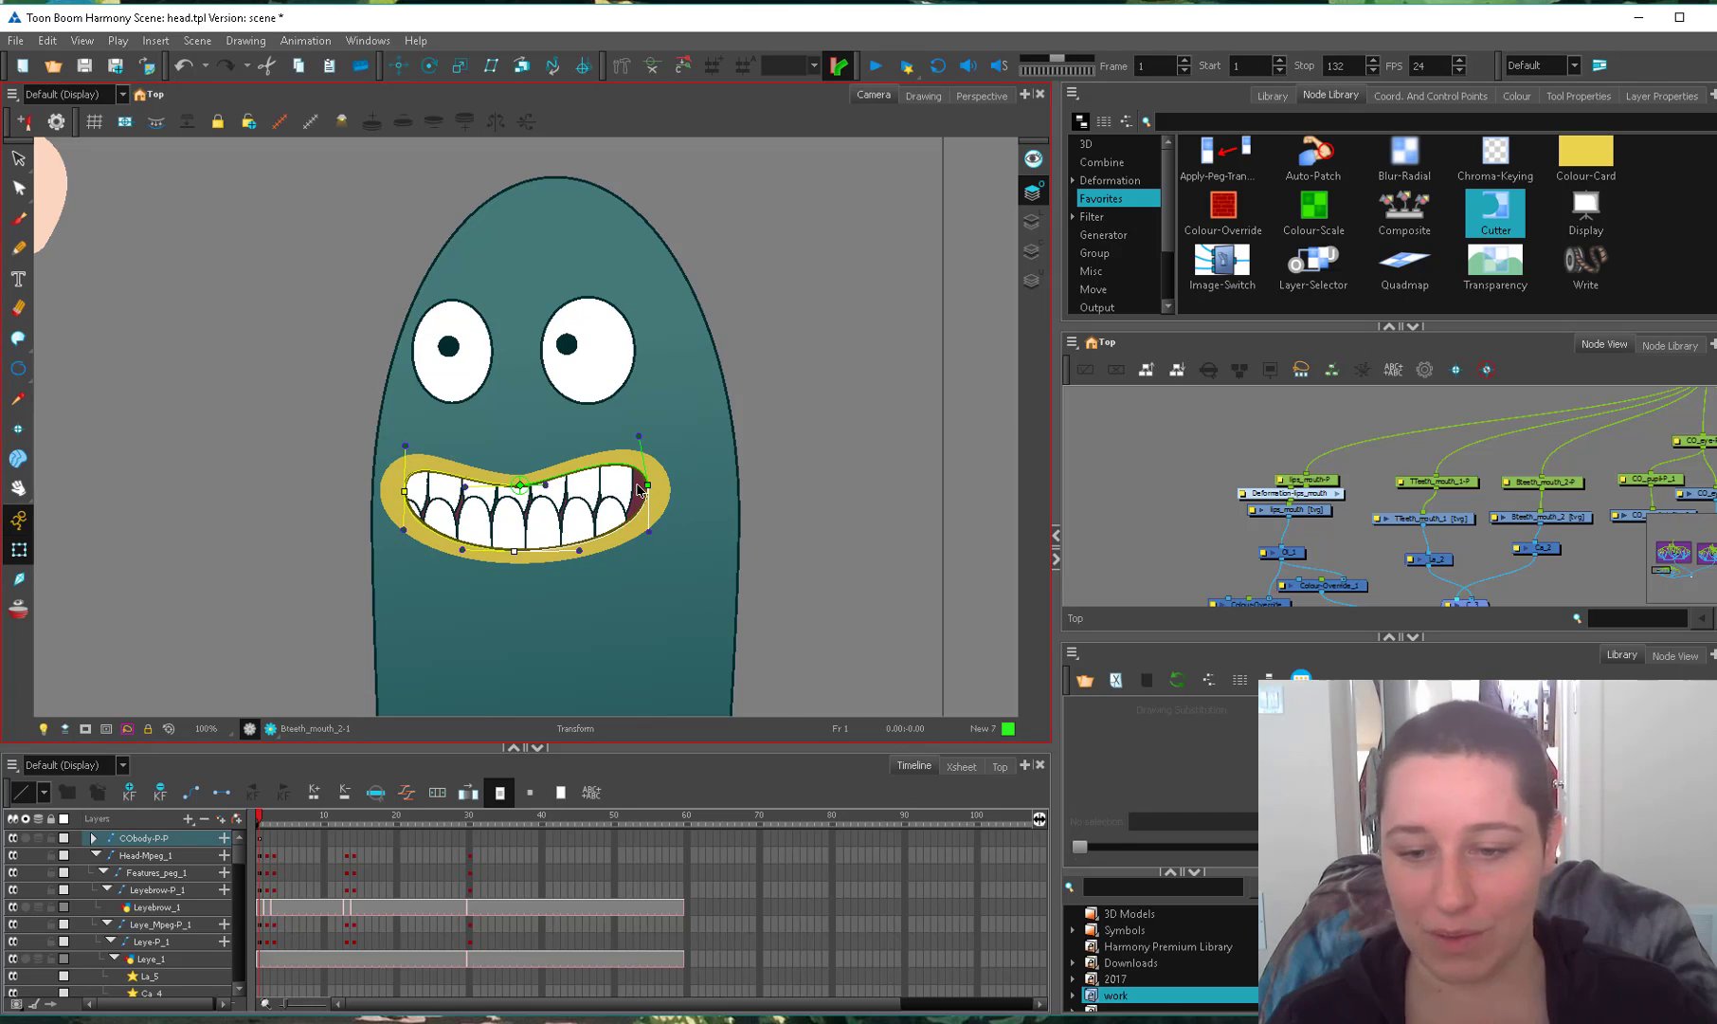
pyautogui.scroll(2, 641, 489)
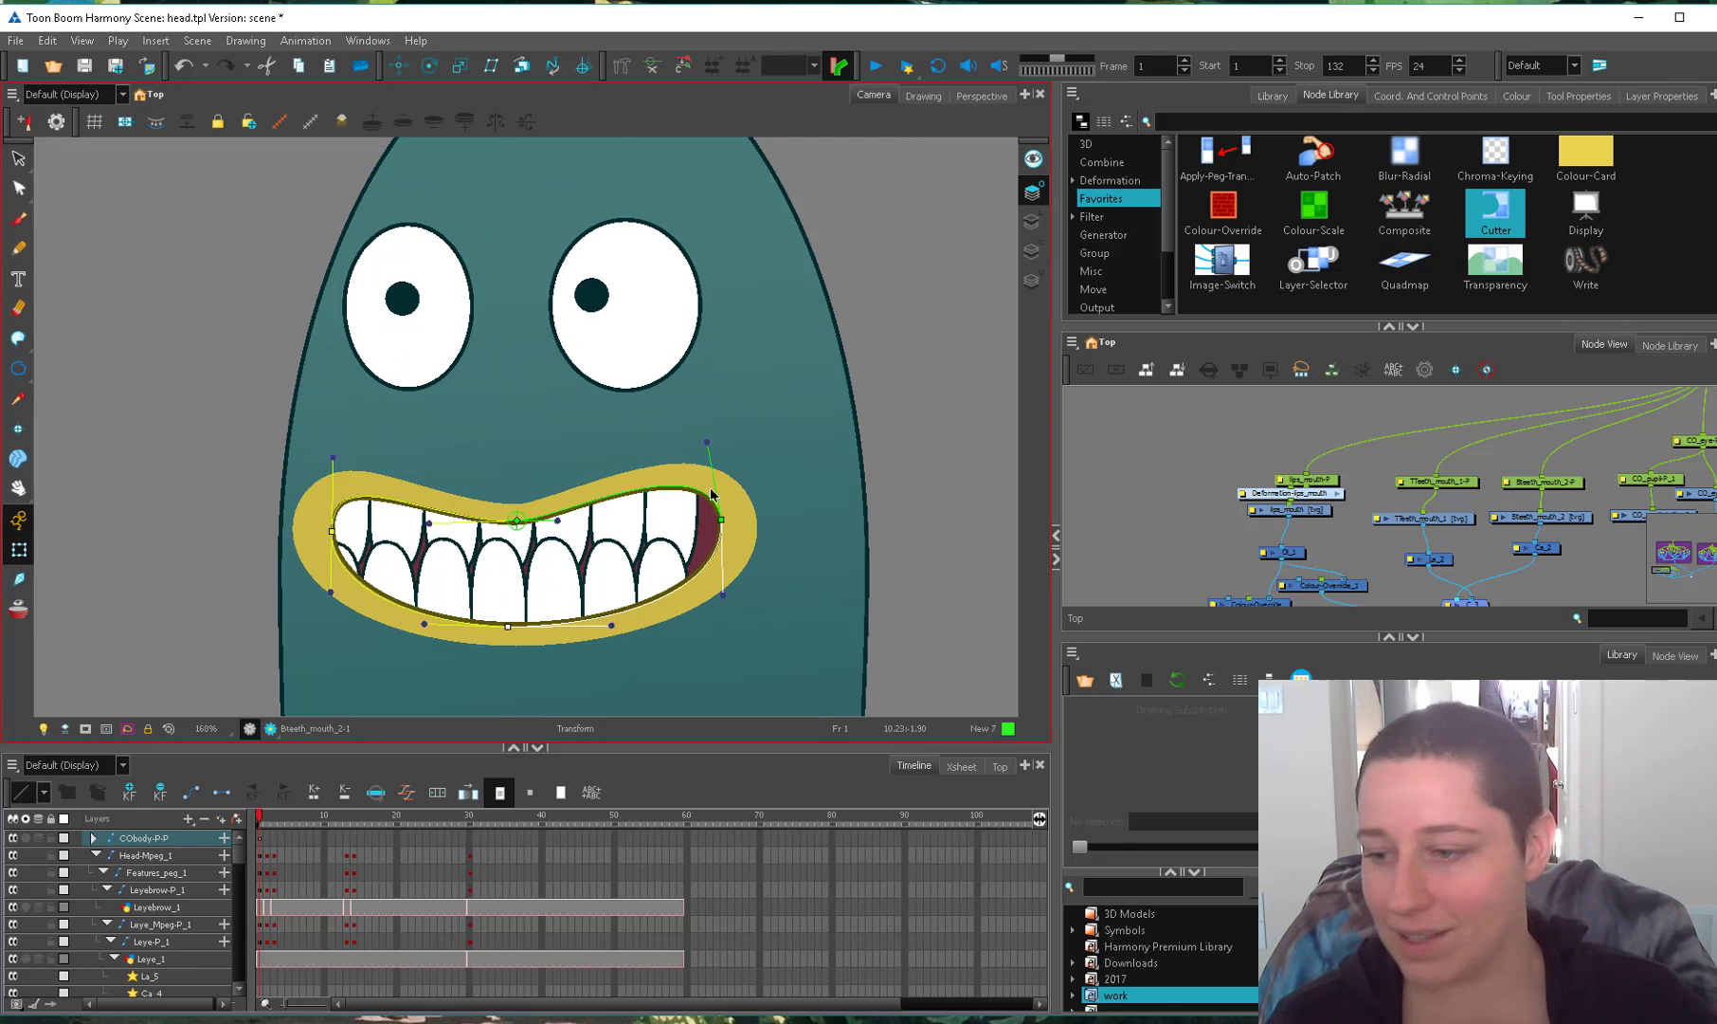
# Insert another Colour-Override node between the upper teeth branch and the teeth composite, and disable the upper teeth drawing.
pyautogui.scroll(3, 1202, 521)
pyautogui.moveTo(1156, 517); pyautogui.dragTo(1158, 513)
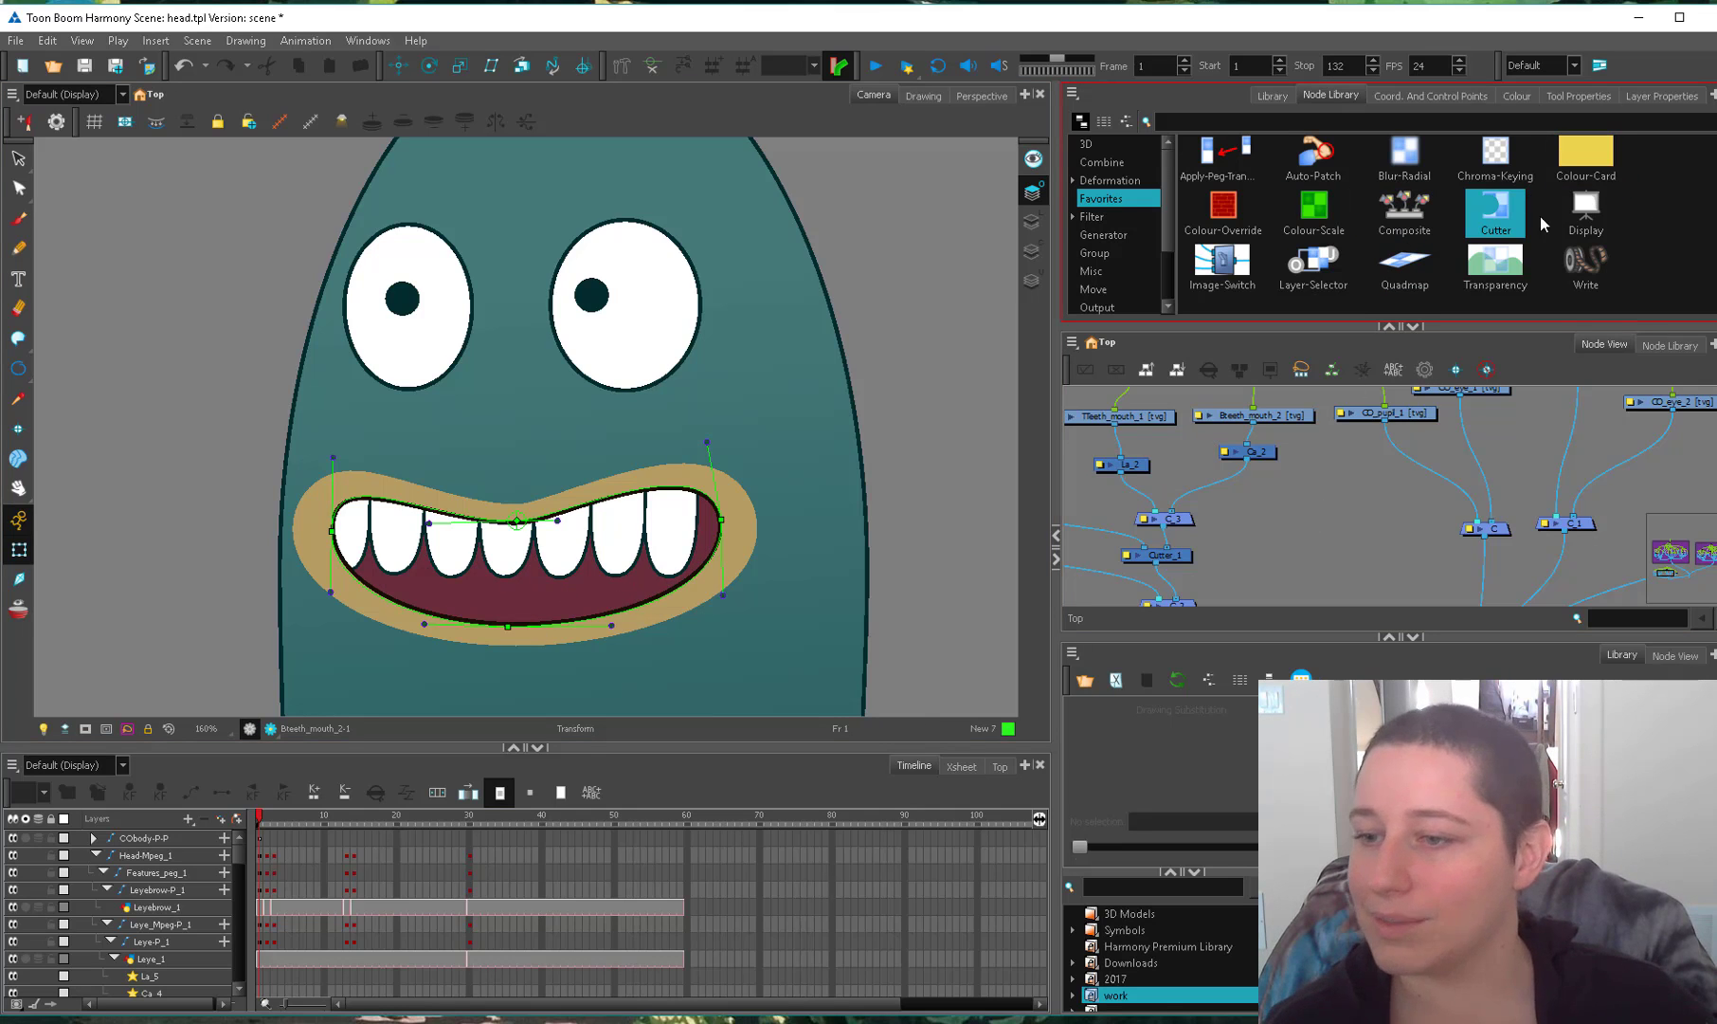
pyautogui.moveTo(1222, 210); pyautogui.dragTo(1272, 477)
pyautogui.moveTo(1158, 408); pyautogui.dragTo(1243, 527)
pyautogui.moveTo(1206, 465); pyautogui.dragTo(1207, 550)
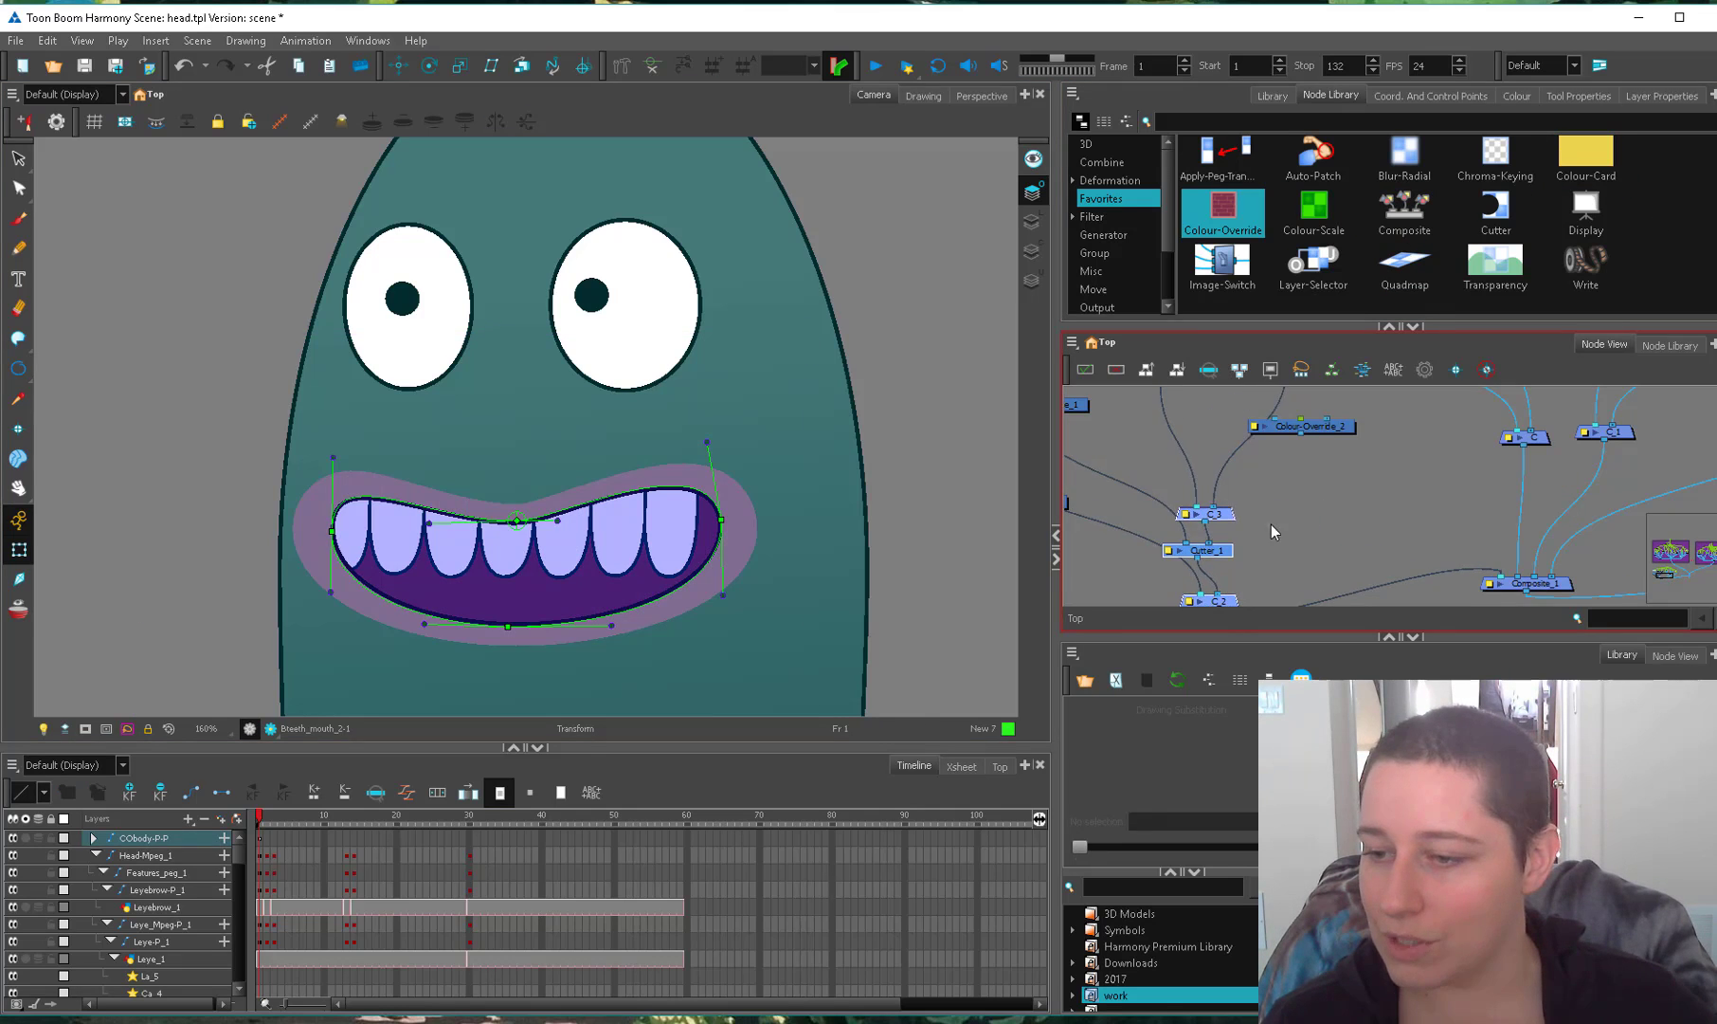
pyautogui.moveTo(1319, 428); pyautogui.dragTo(1271, 505)
pyautogui.click(1246, 417)
pyautogui.press('d')
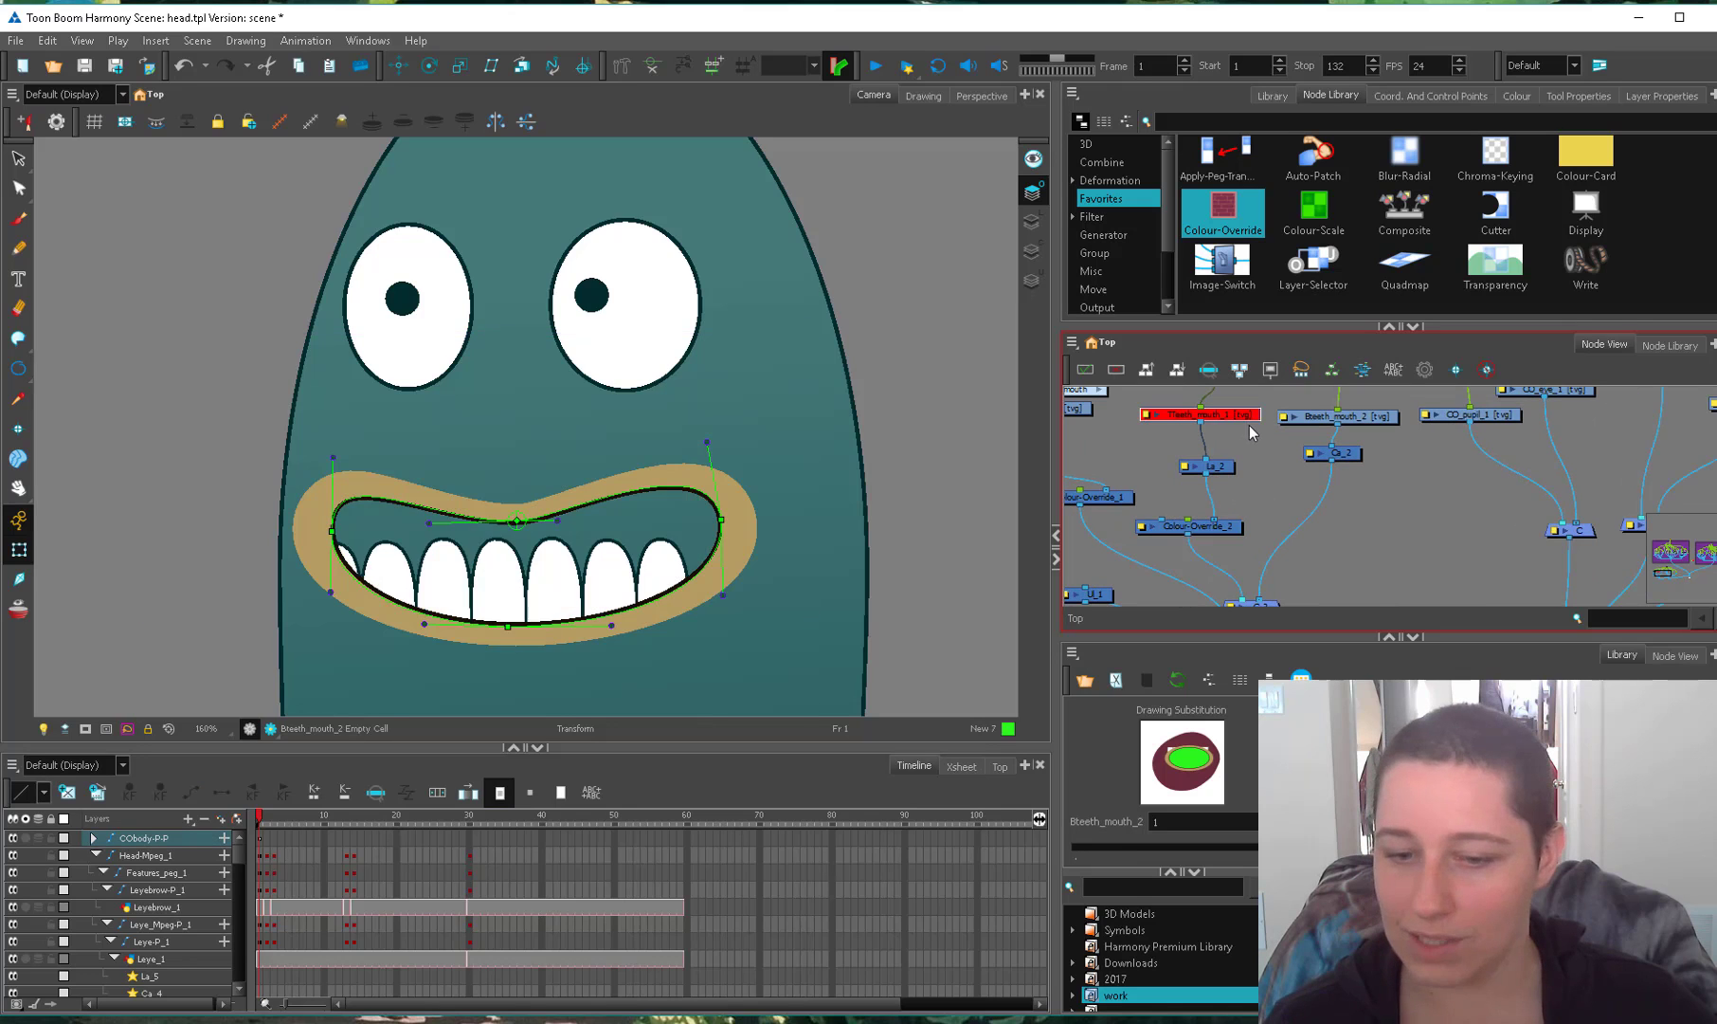
# Set the FH palette's New 4 colour to Colour Not Visible in the upper teeth branch's Colour-Override.
pyautogui.doubleClick(1147, 527)
pyautogui.click(732, 562)
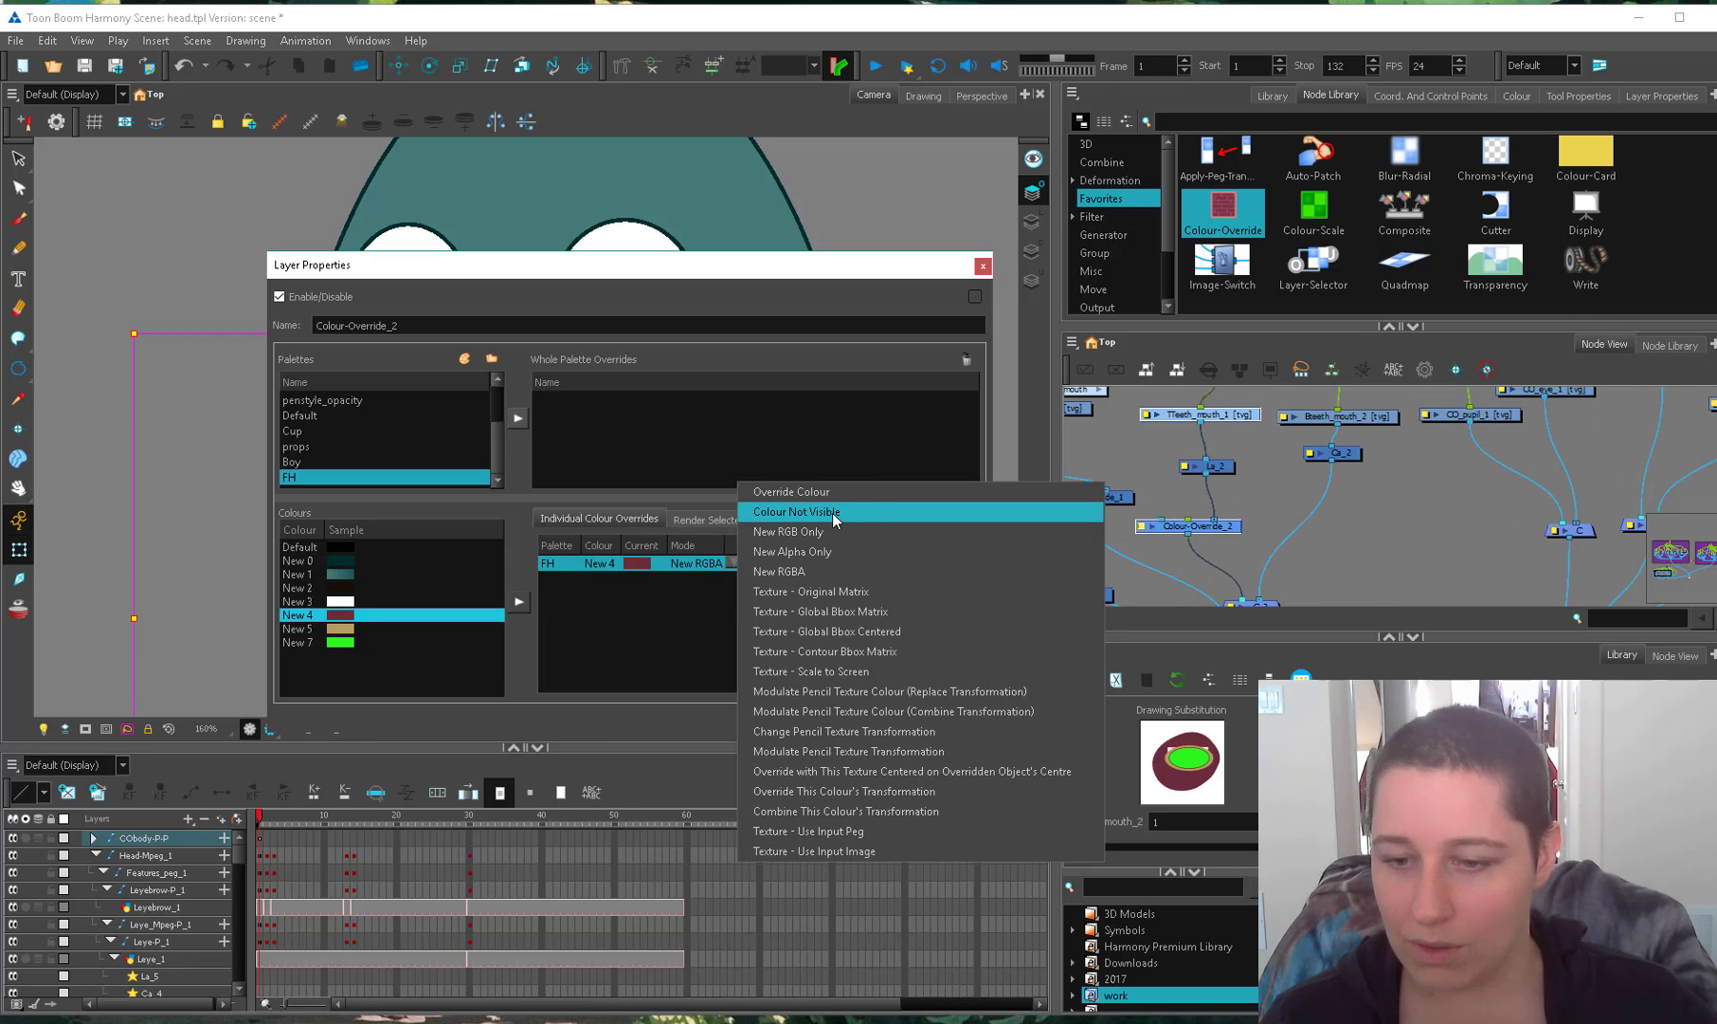
pyautogui.click(832, 512)
pyautogui.click(950, 715)
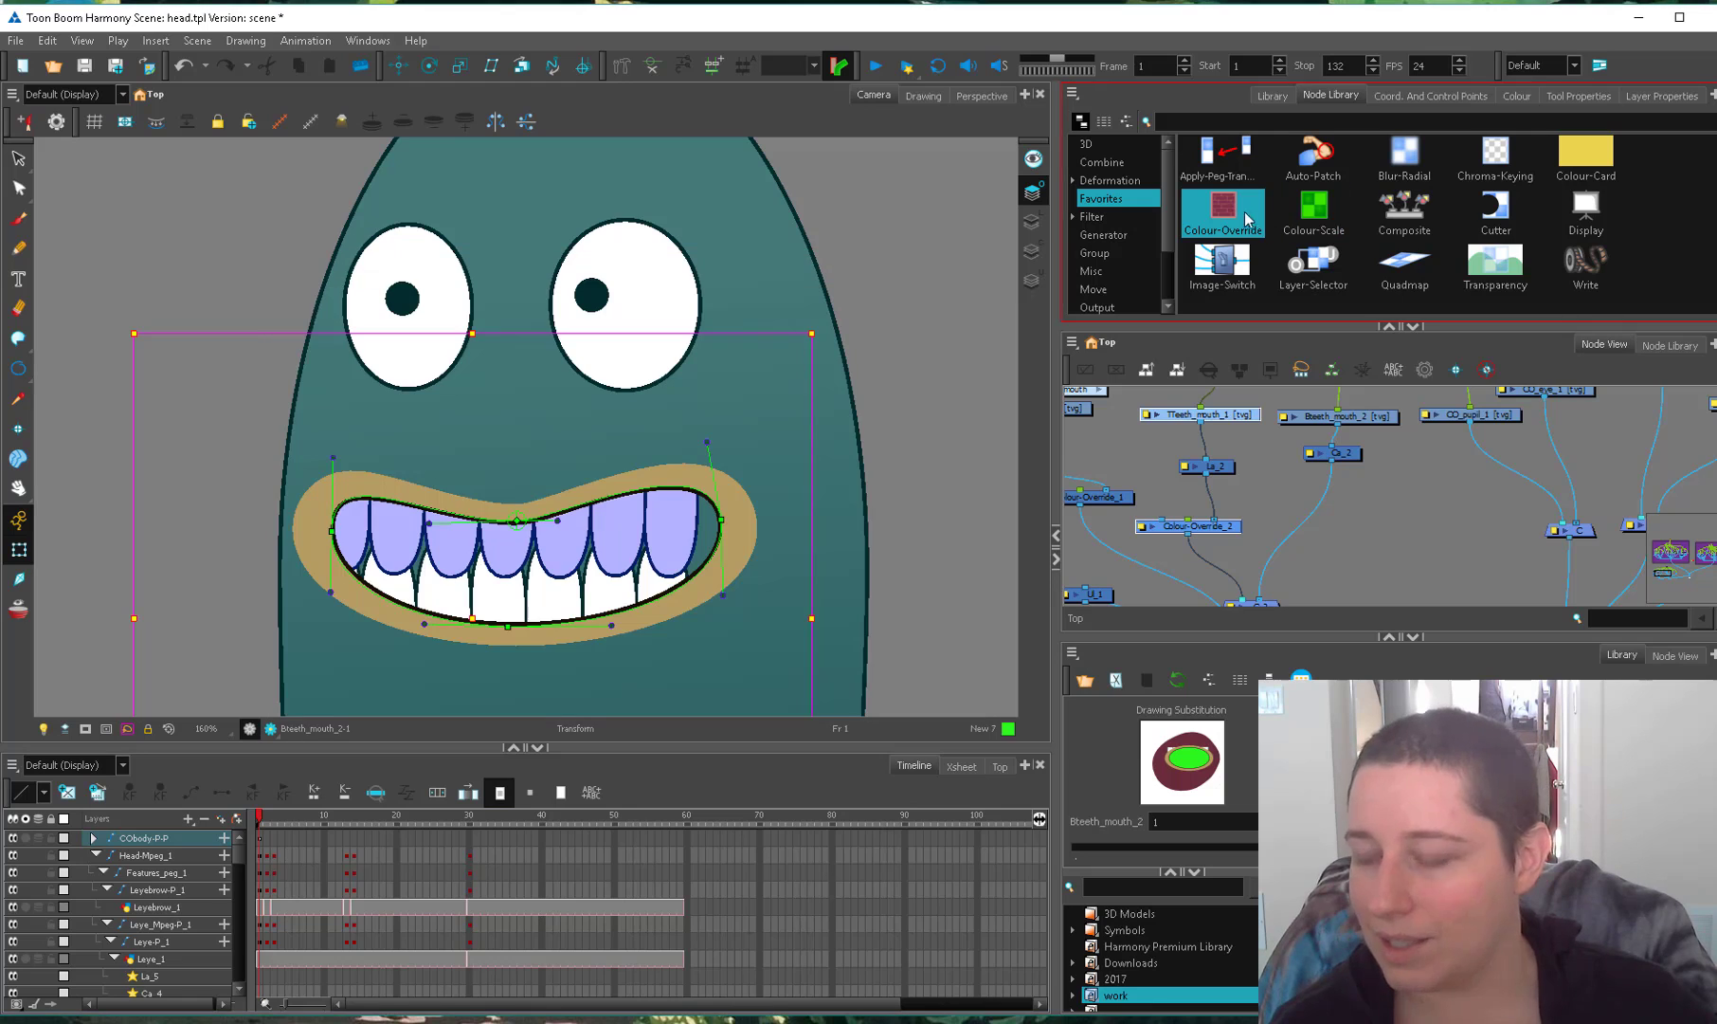
# Add another Colour-Override to the upper teeth branch, rendering only the FH palette's New 4 colour and applying it to matte ports.
pyautogui.moveTo(1241, 524); pyautogui.dragTo(1293, 513)
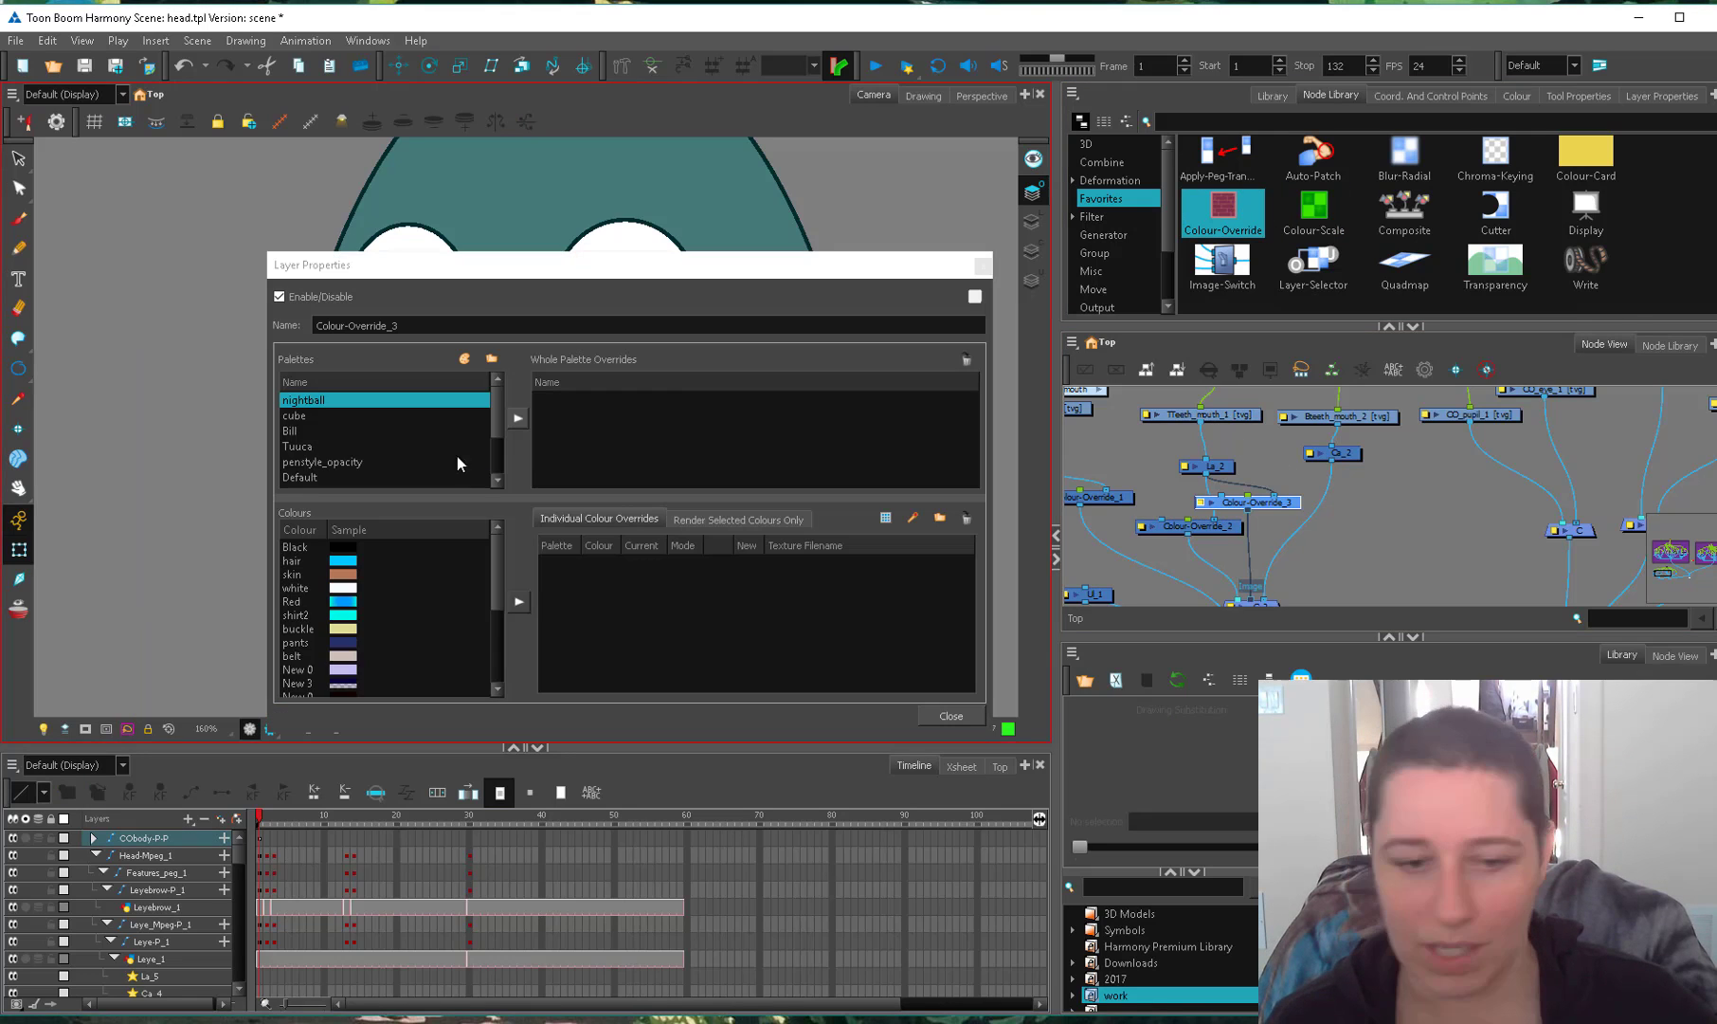
pyautogui.moveTo(497, 412); pyautogui.dragTo(497, 465)
pyautogui.click(401, 477)
pyautogui.click(356, 616)
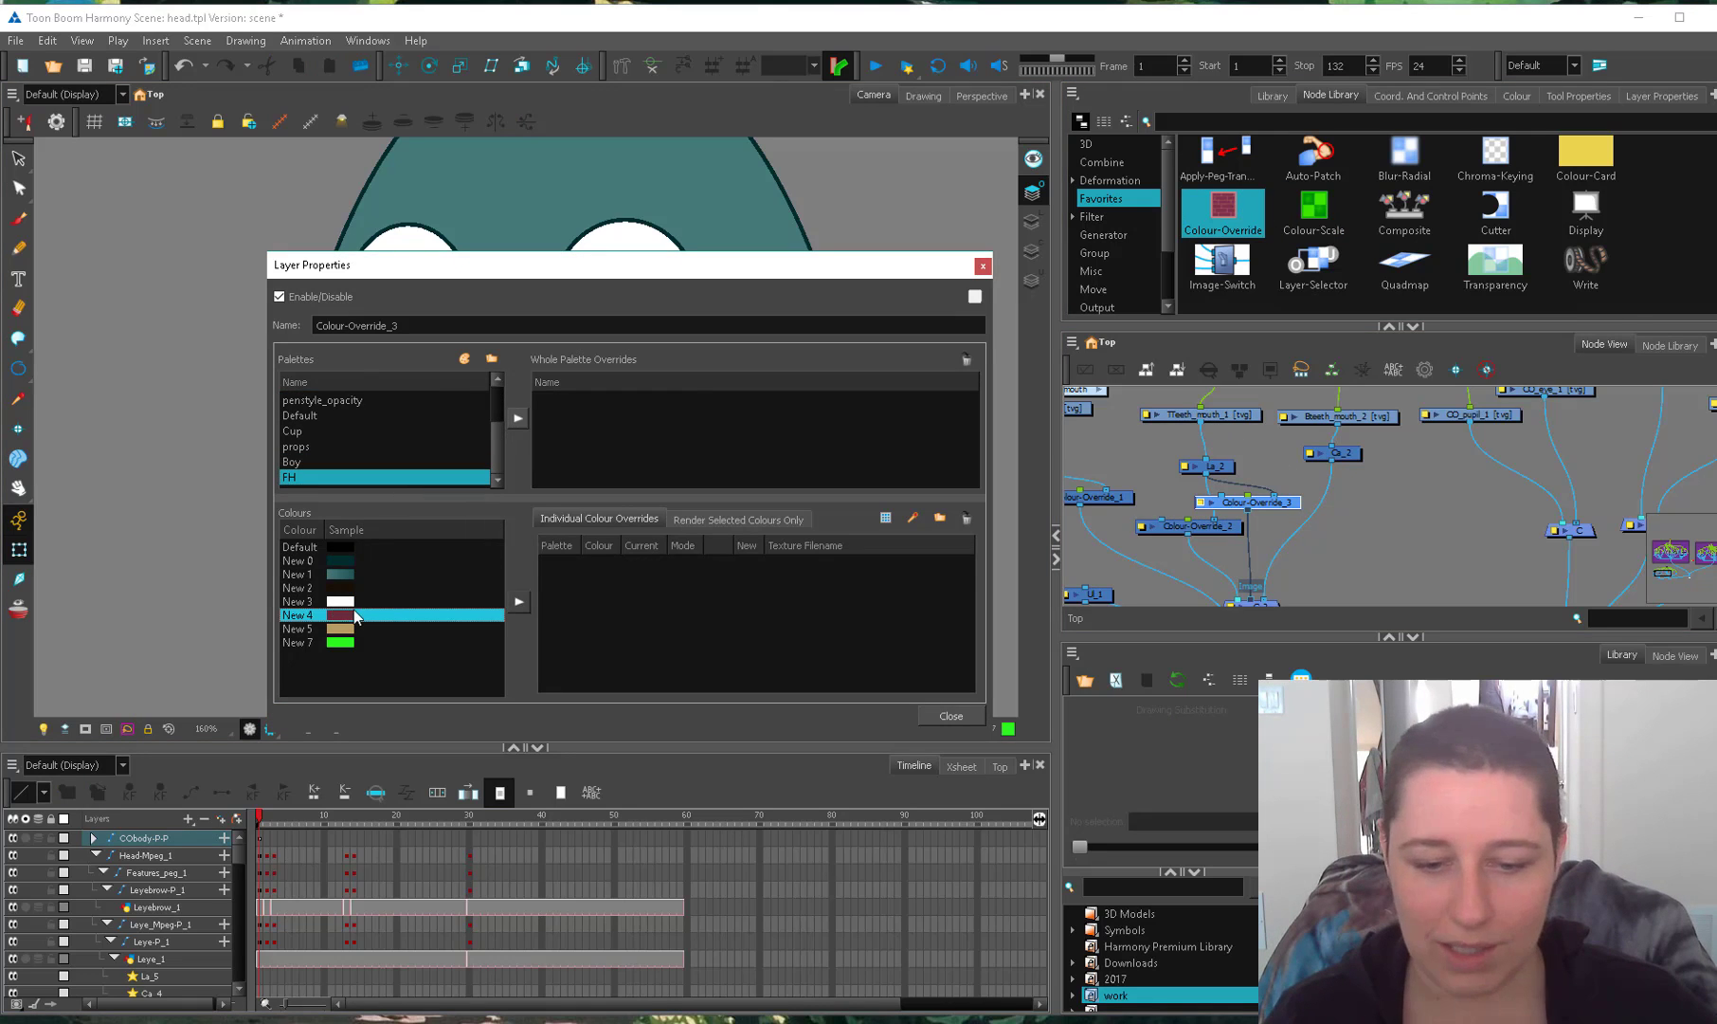
pyautogui.click(747, 520)
pyautogui.click(518, 604)
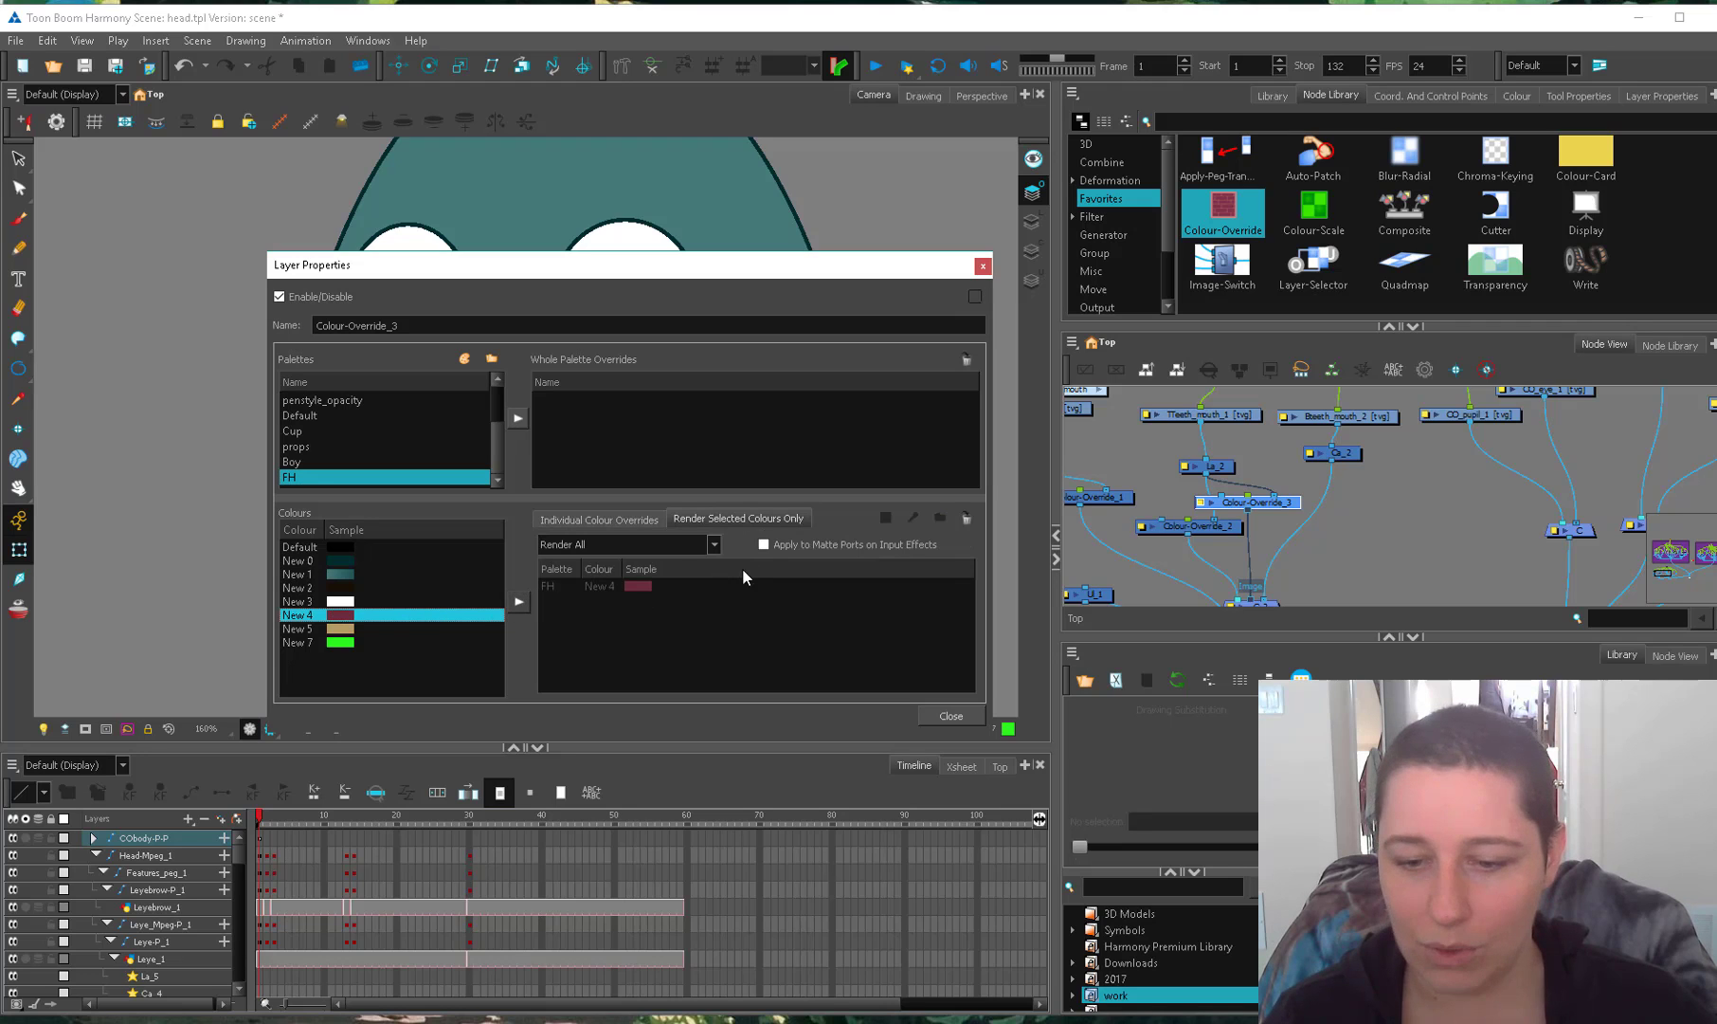
pyautogui.click(708, 542)
pyautogui.click(651, 572)
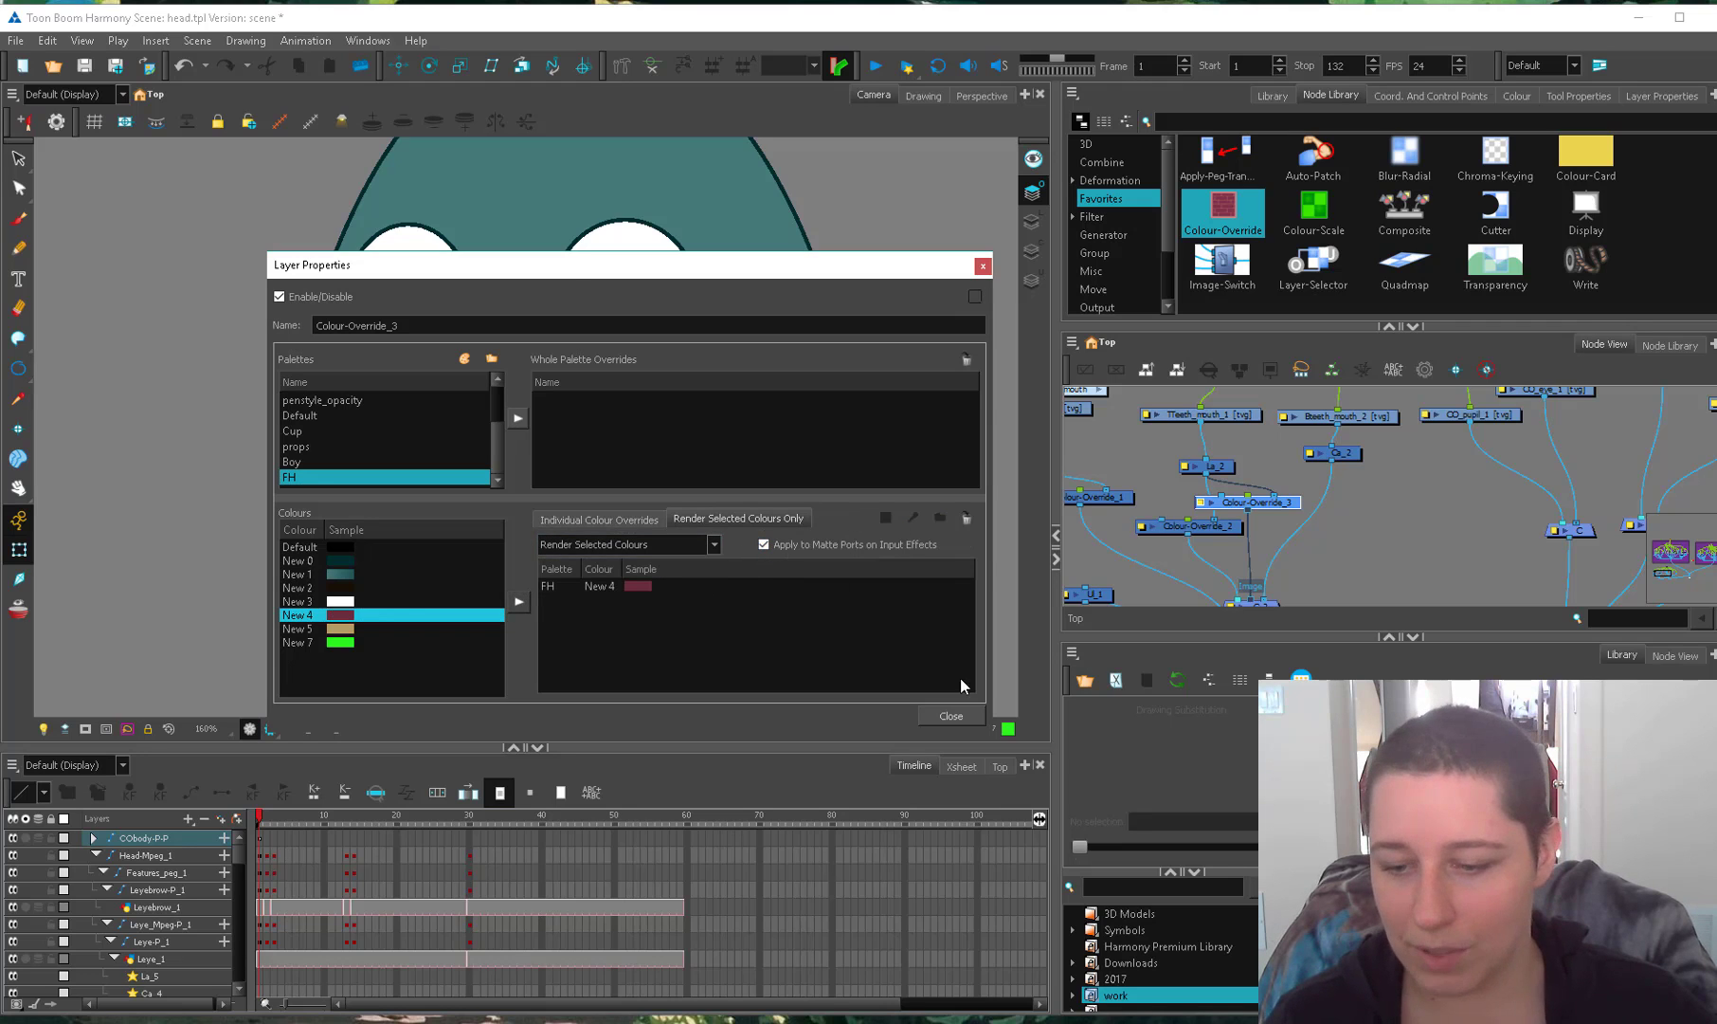
pyautogui.click(953, 716)
# Connect the new Colour-Override to the teeth composite behind both teeth branches and arrange it beside the other override.
pyautogui.moveTo(1348, 532); pyautogui.dragTo(1358, 506)
pyautogui.moveTo(1260, 570); pyautogui.dragTo(1275, 574)
pyautogui.moveTo(1293, 476); pyautogui.dragTo(1372, 497)
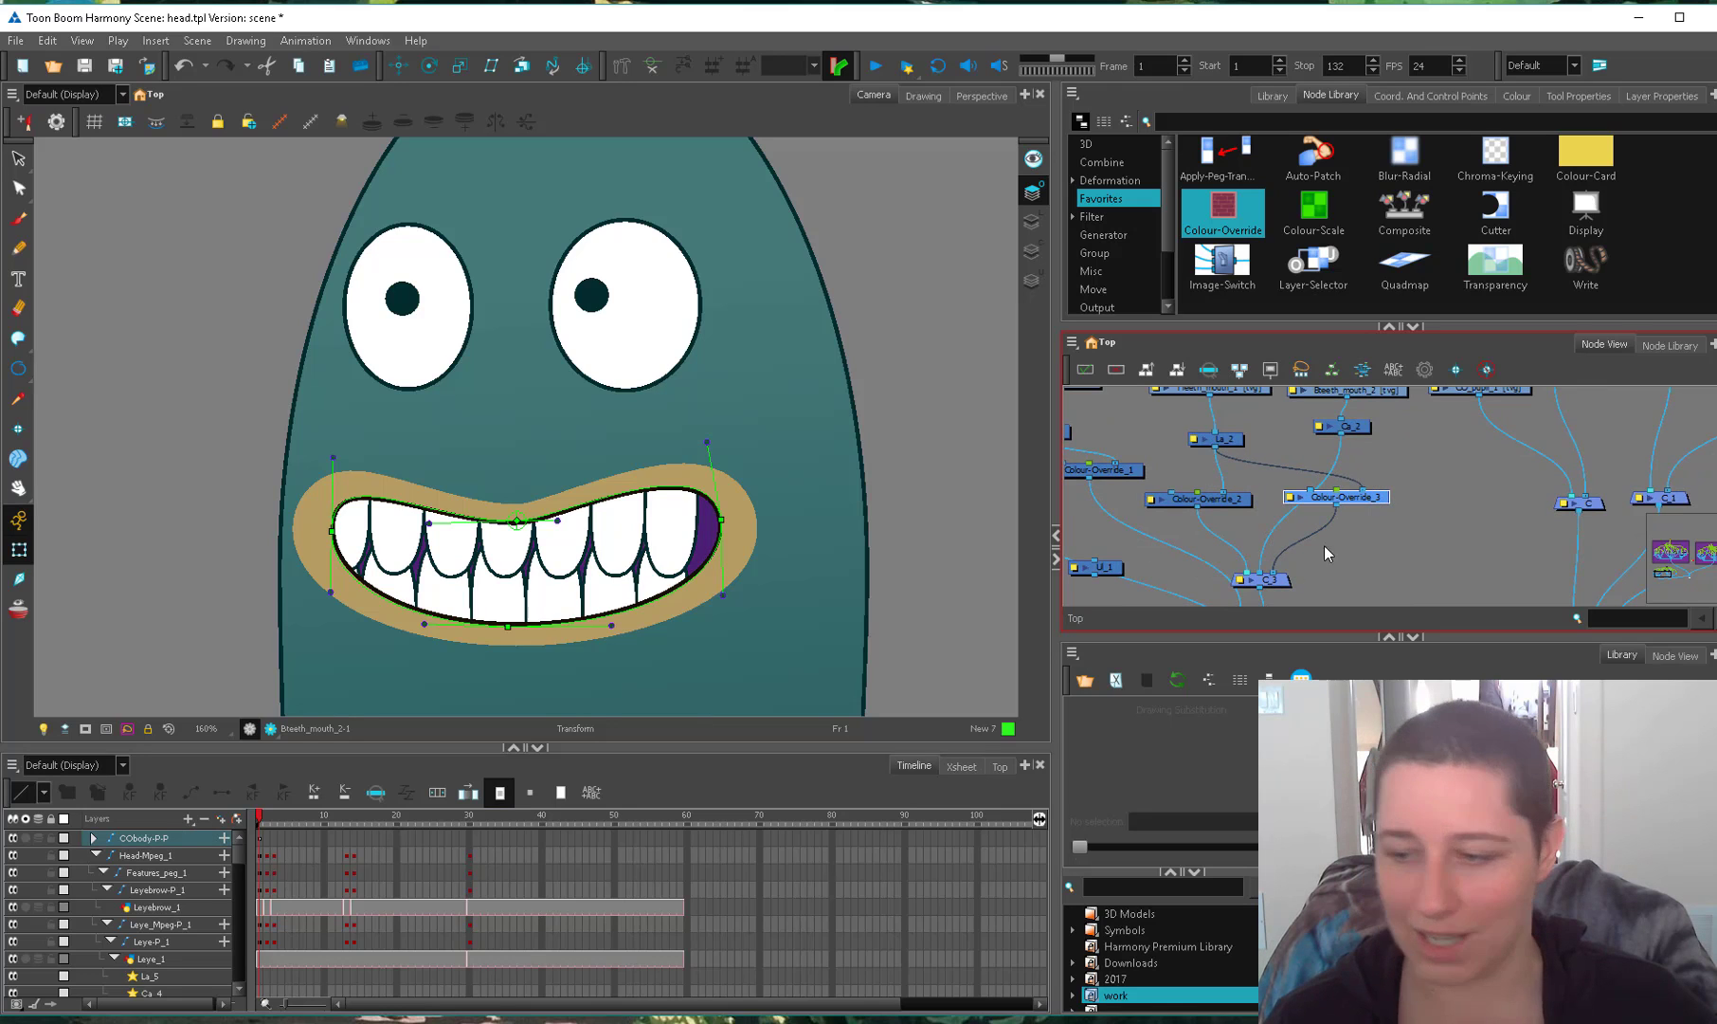
pyautogui.click(1372, 557)
pyautogui.scroll(-1, 1372, 556)
pyautogui.scroll(-2, 667, 557)
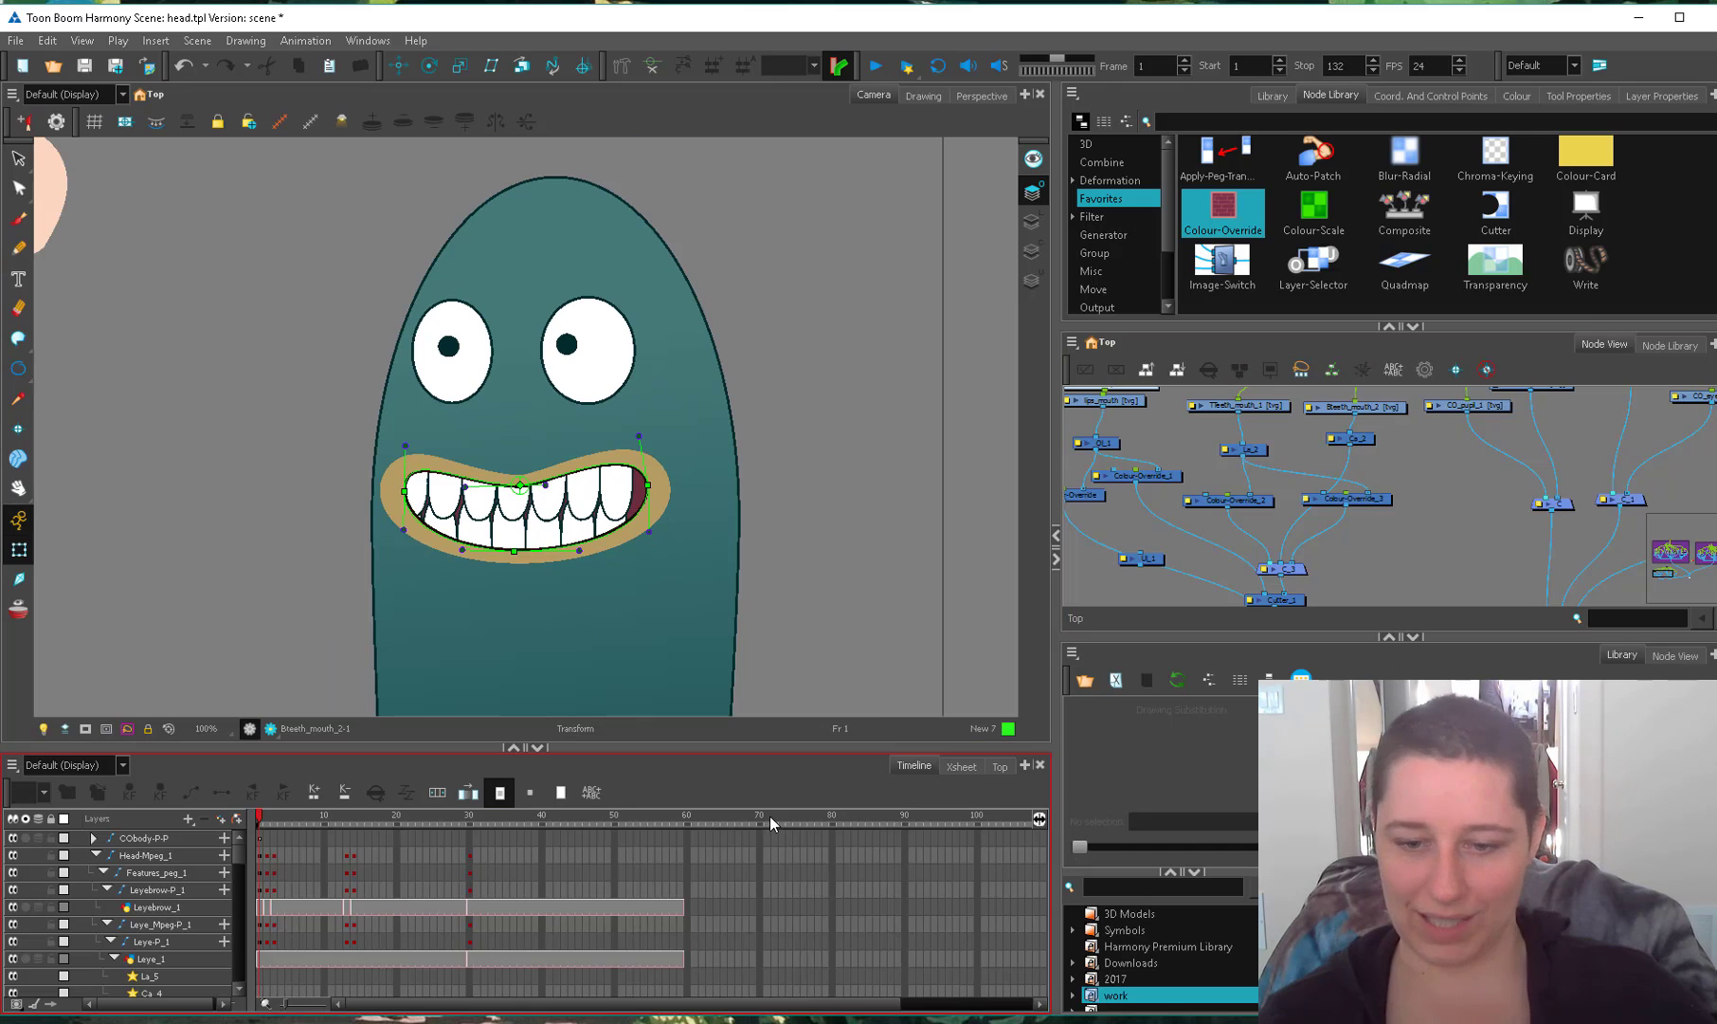
# Find the lower lip's curve node inside the lips' deformation group and move it aside from the curve chain.
pyautogui.moveTo(1375, 473)
pyautogui.mouseDown()
pyautogui.moveTo(1475, 499)
pyautogui.moveTo(1344, 459)
pyautogui.mouseUp()
pyautogui.click(658, 495)
pyautogui.press('o')
pyautogui.scroll(-3, 1342, 459)
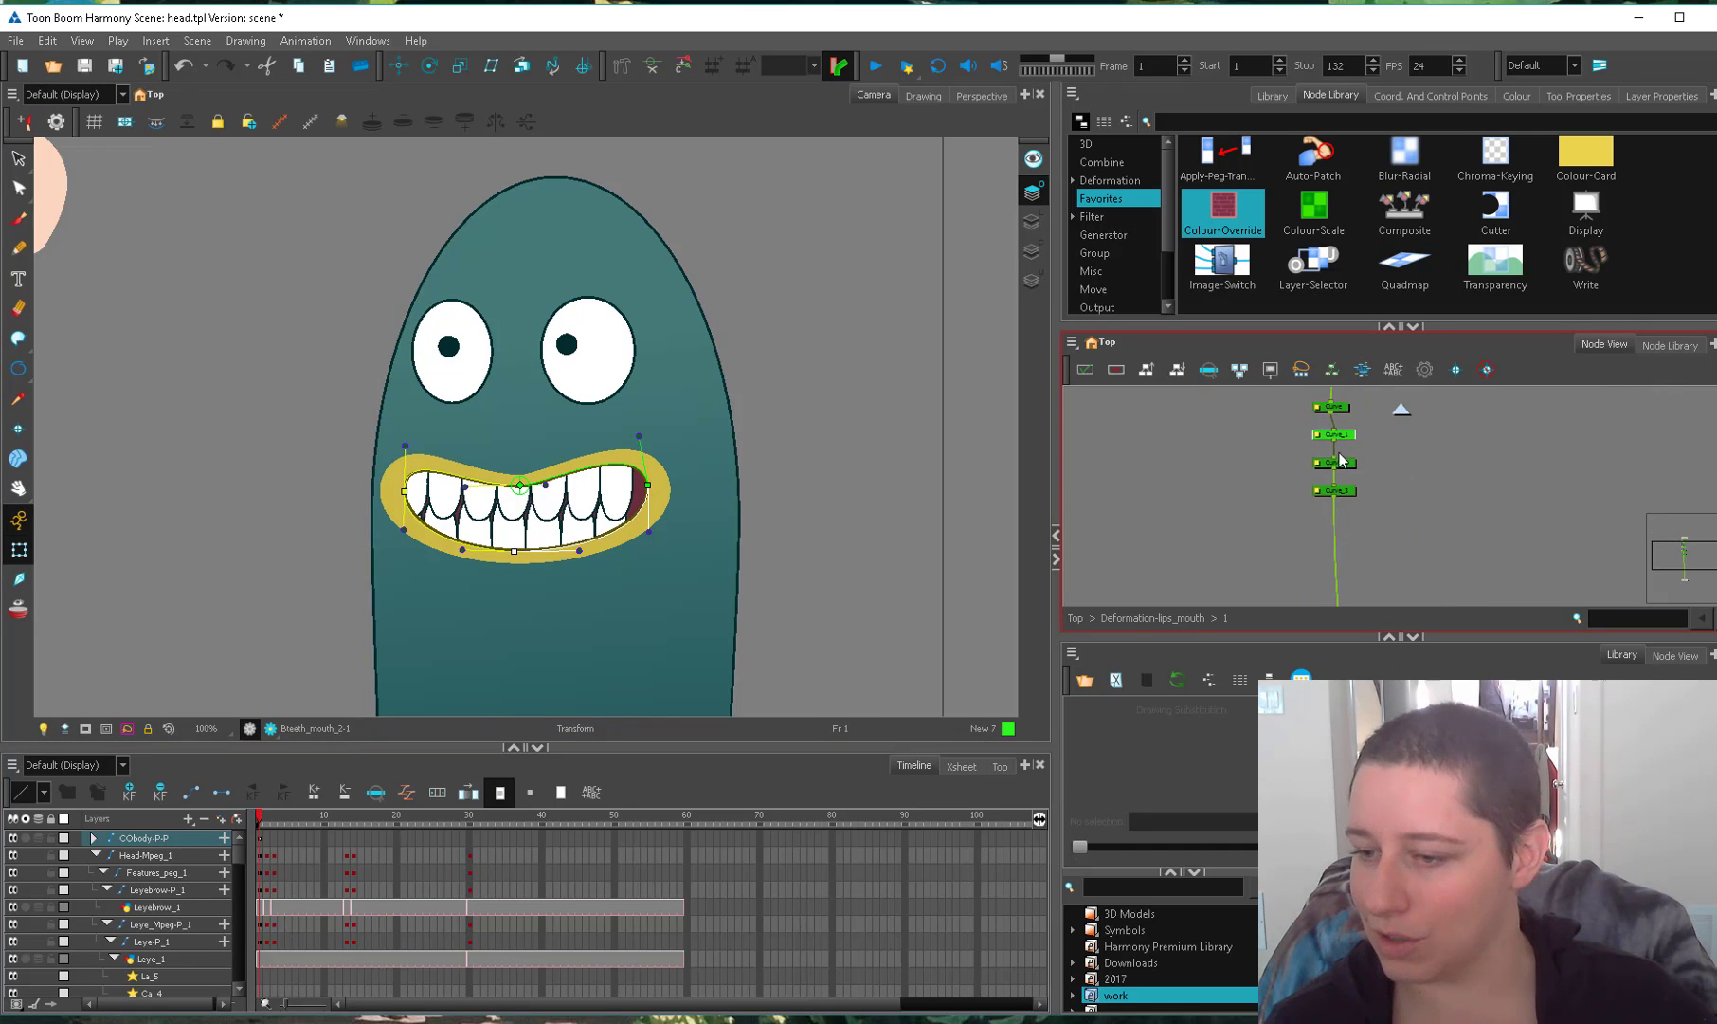
pyautogui.moveTo(1262, 617); pyautogui.dragTo(1327, 540)
pyautogui.moveTo(1338, 545); pyautogui.dragTo(1239, 438)
pyautogui.moveTo(1318, 489); pyautogui.dragTo(1268, 664)
pyautogui.moveTo(1291, 481); pyautogui.dragTo(1164, 469)
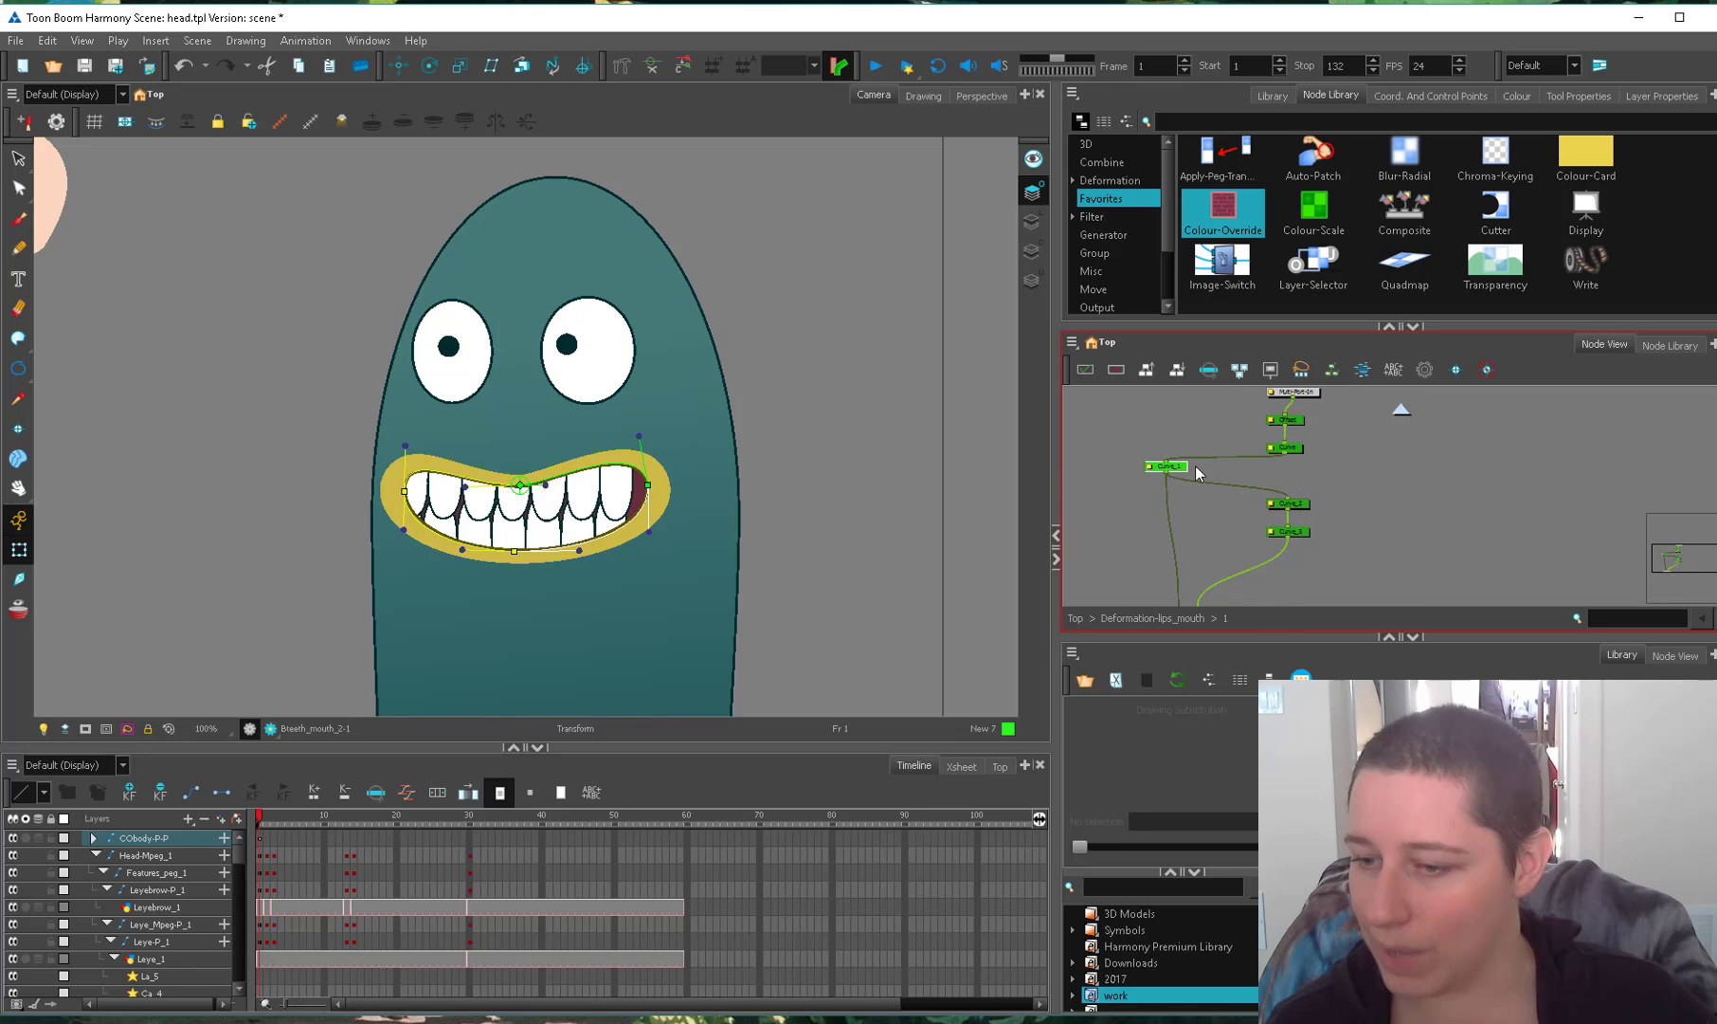
pyautogui.scroll(-2, 1190, 566)
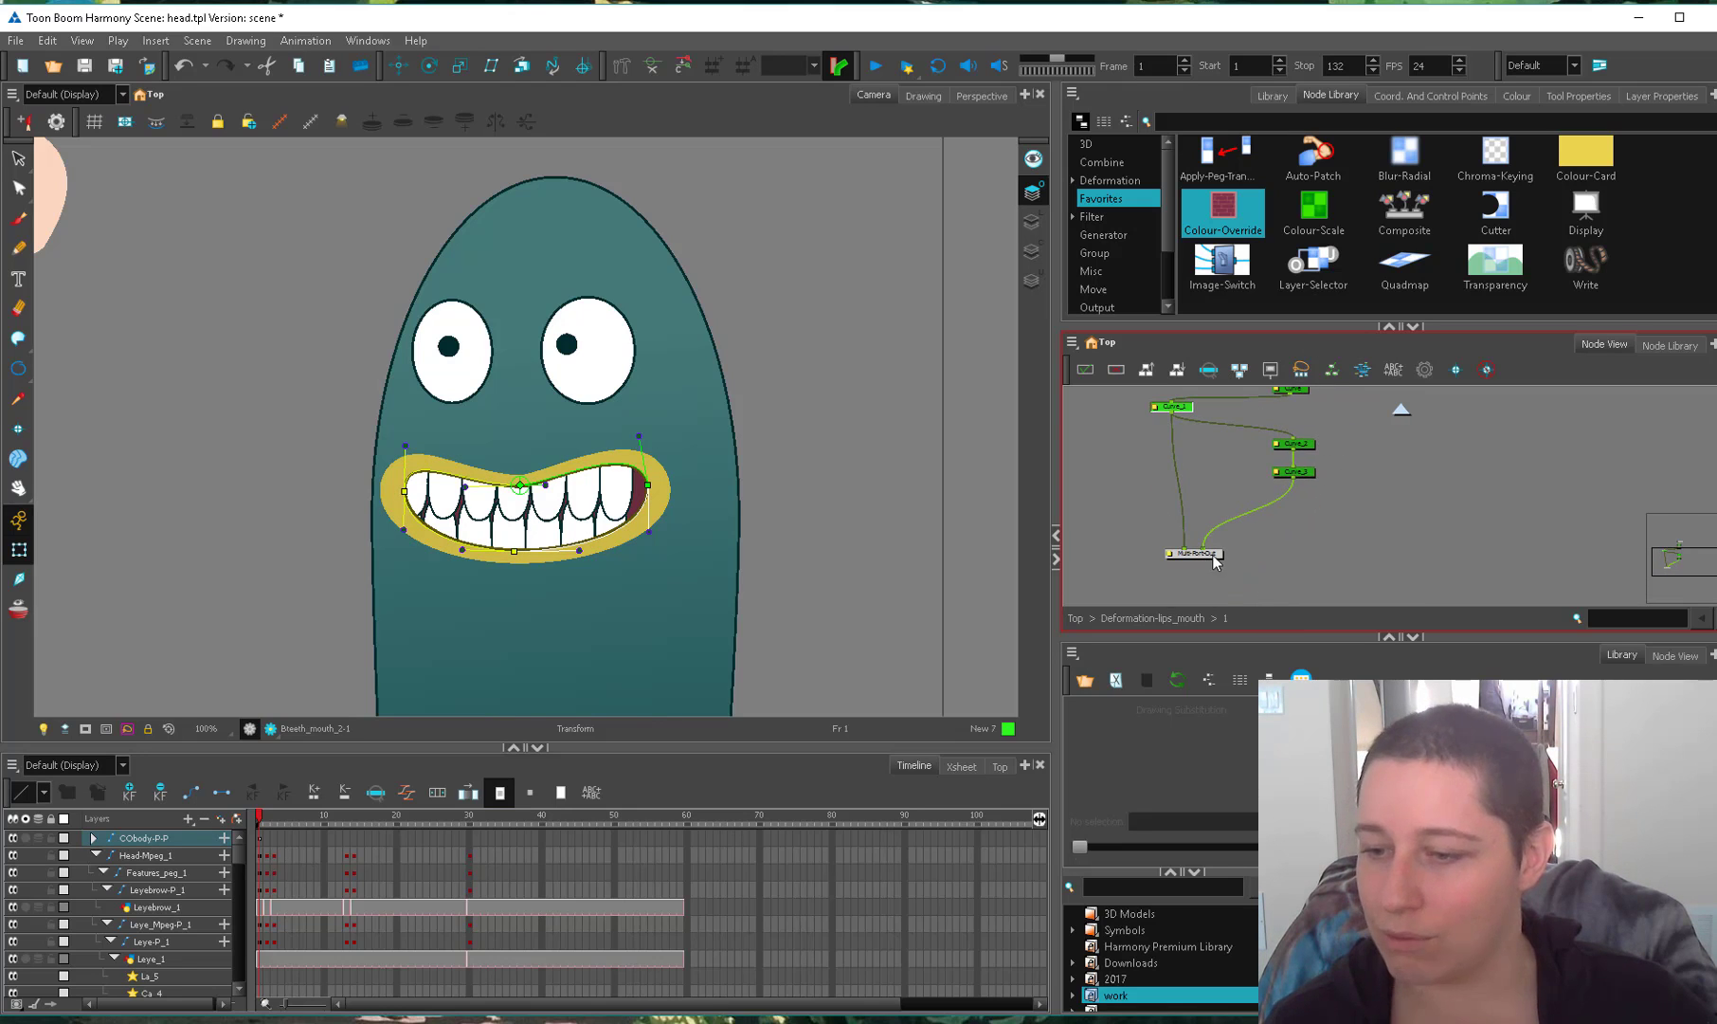
# Add a Kinematic Output node below the lower lip's curve and route it out of the deformation group as a separate output.
pyautogui.click(1207, 122)
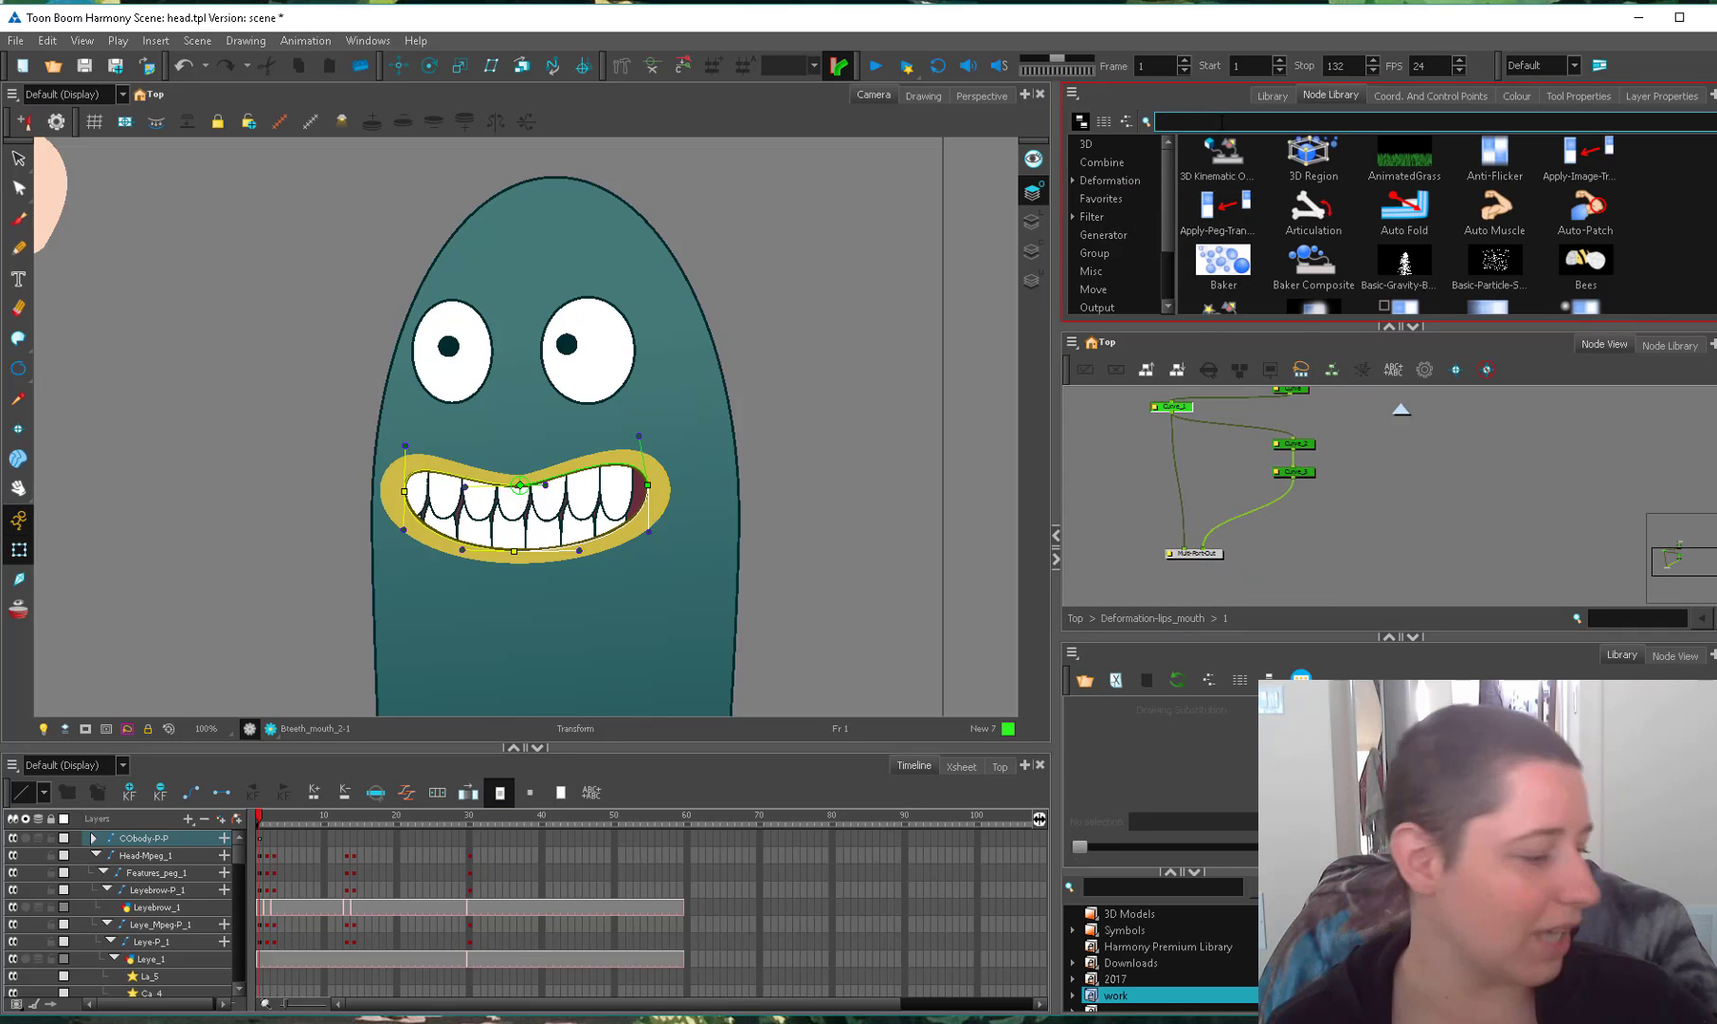
pyautogui.write('kin')
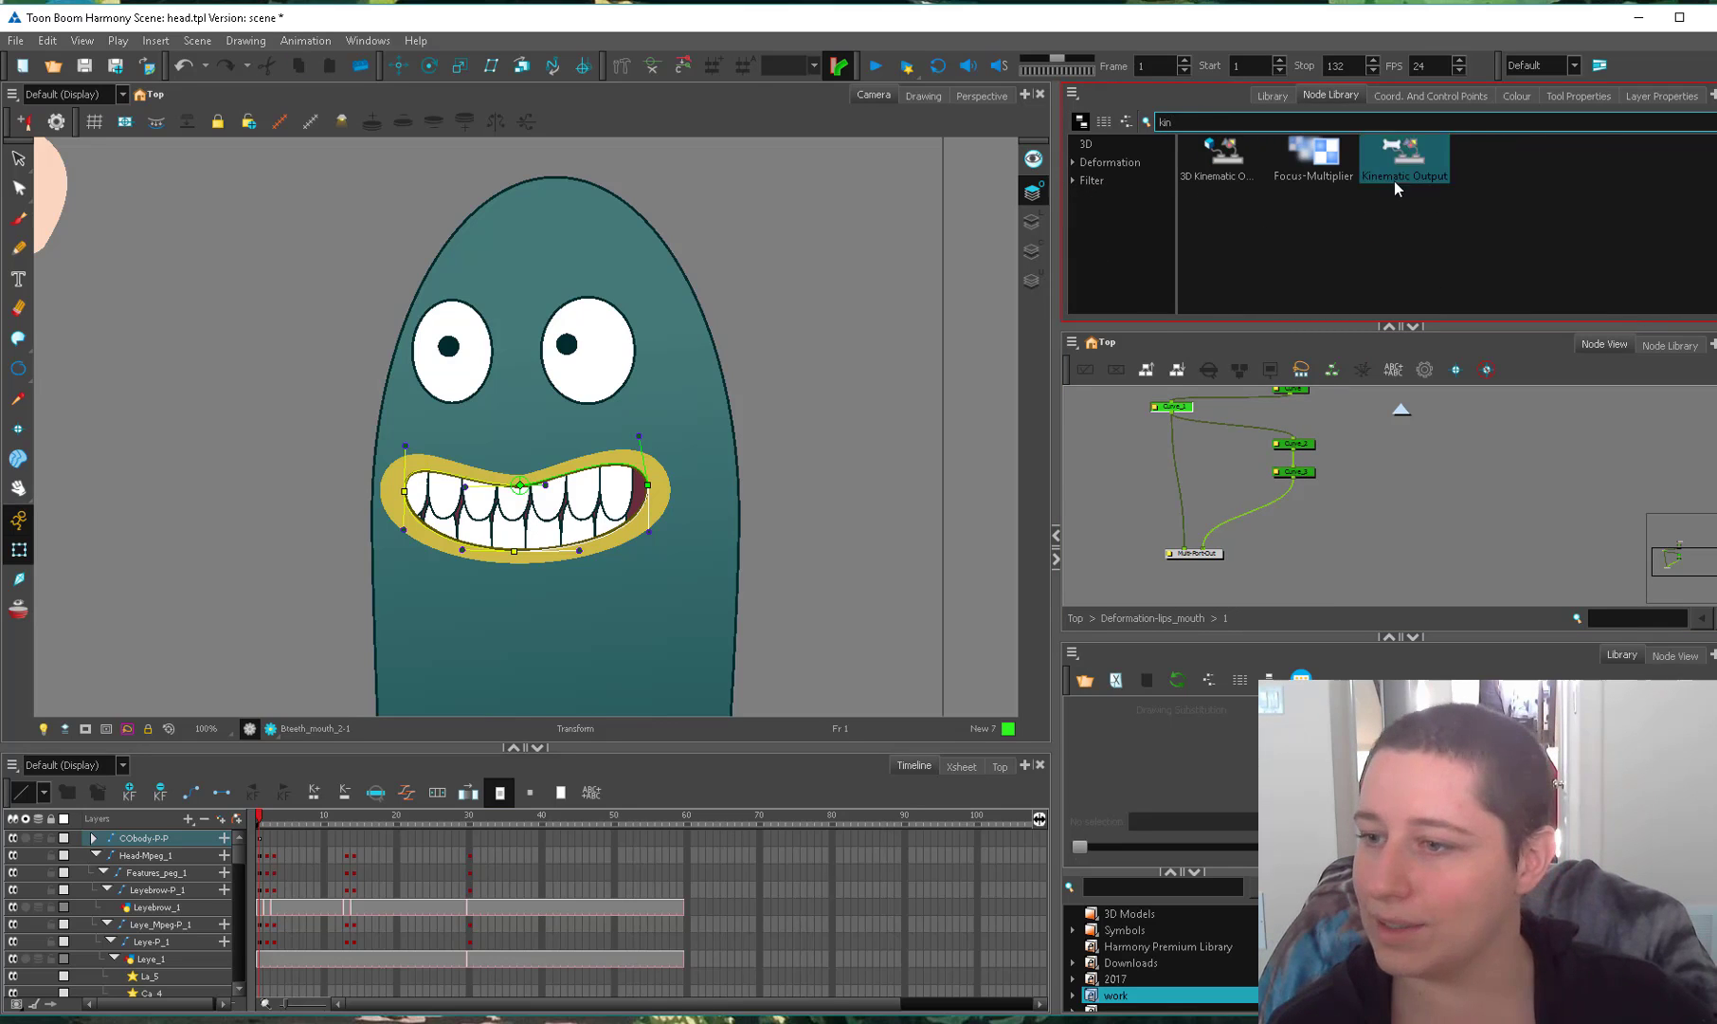
pyautogui.moveTo(1394, 181); pyautogui.dragTo(1179, 489)
pyautogui.click(1127, 619)
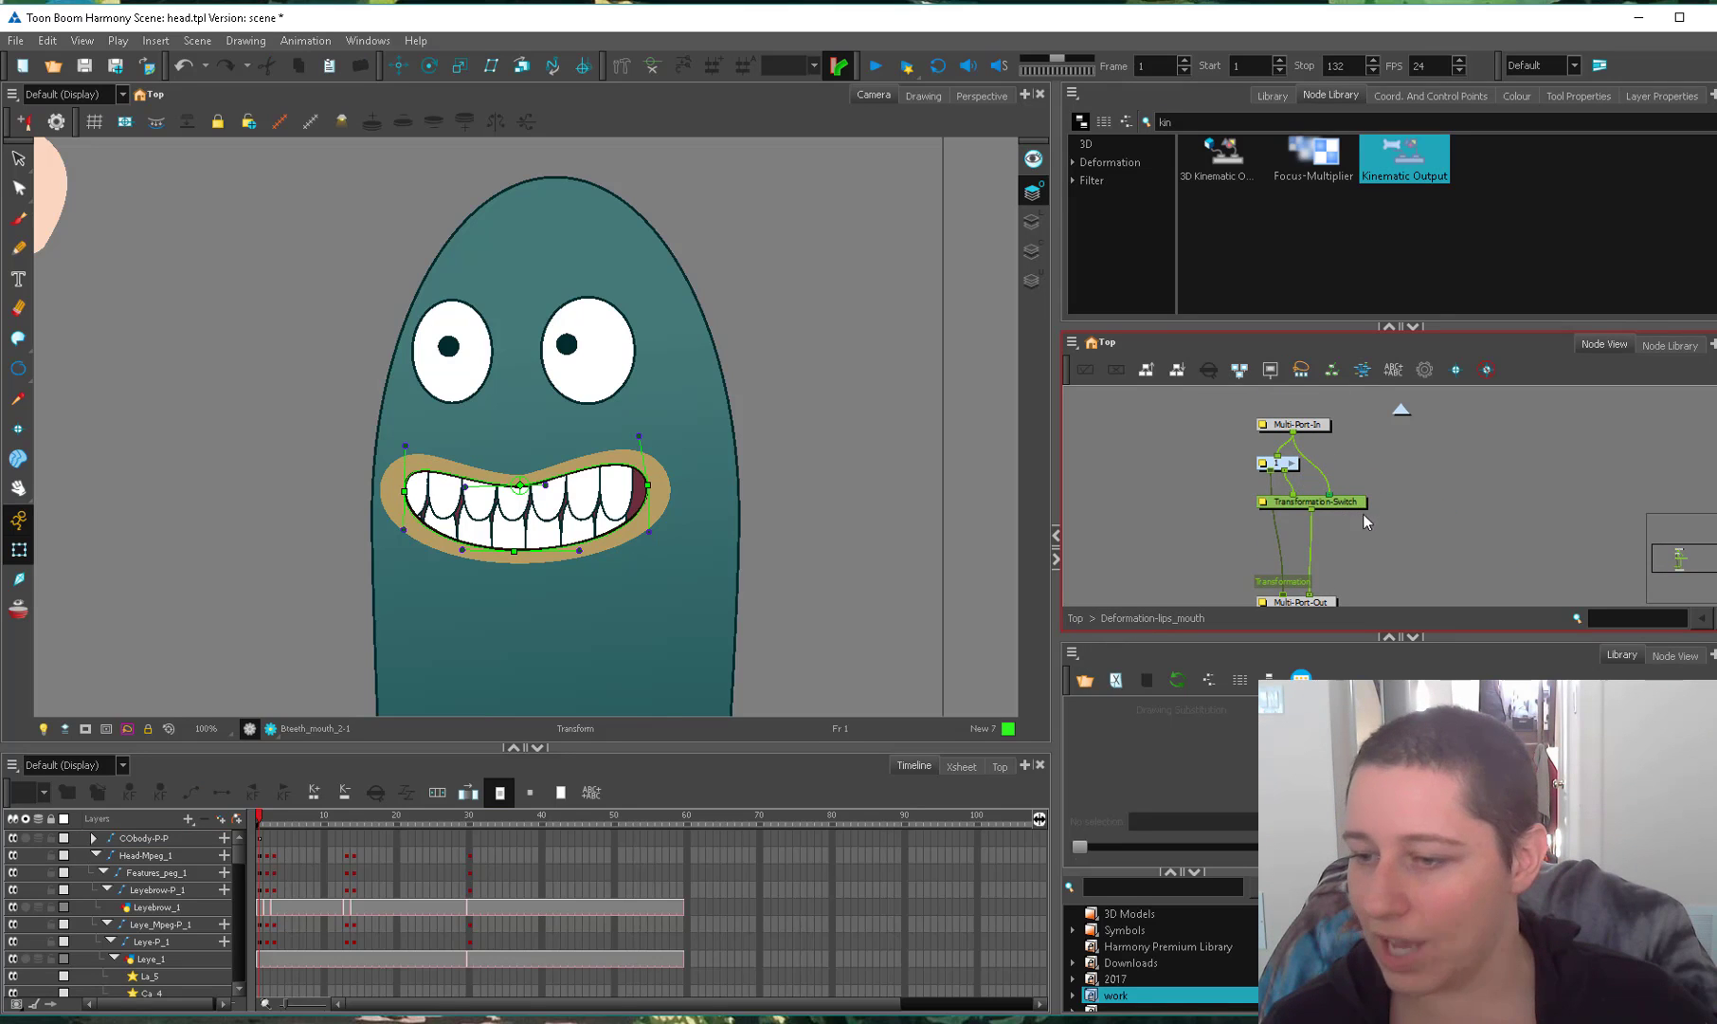
pyautogui.moveTo(1333, 503); pyautogui.dragTo(1360, 531)
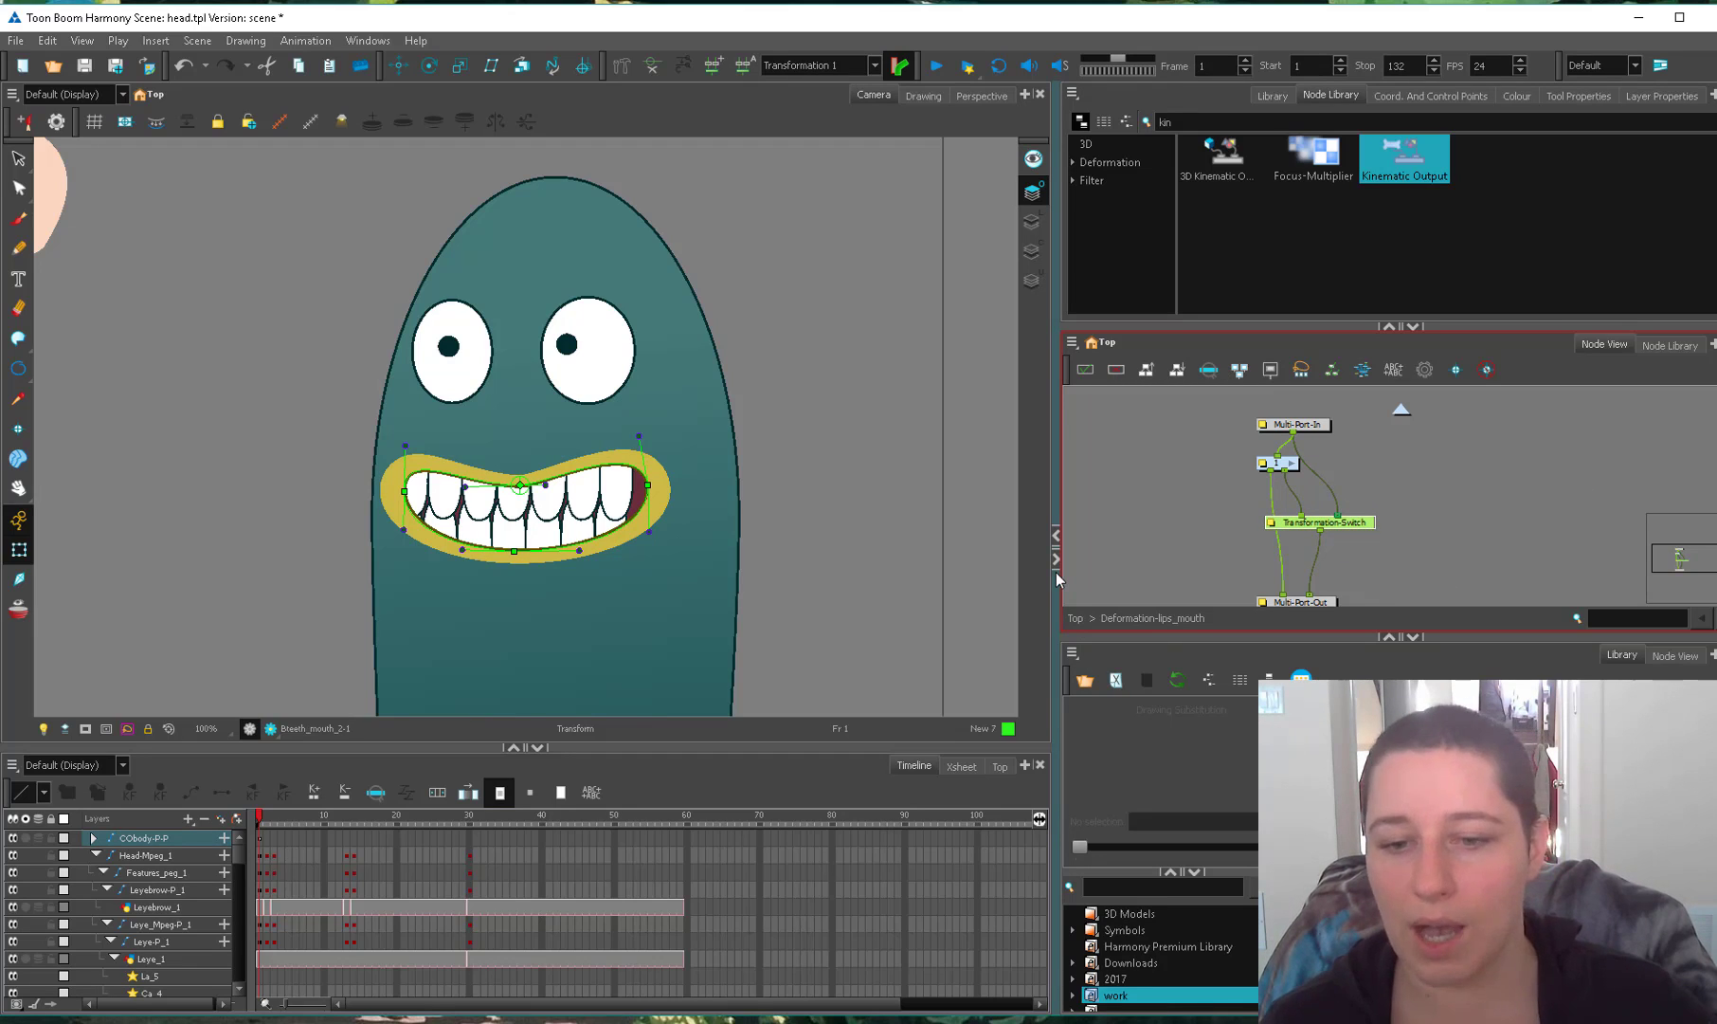
# Raise the lower lip's deformation point slightly and return to the top-level node network.
pyautogui.moveTo(514, 551)
pyautogui.mouseDown()
pyautogui.moveTo(520, 471)
pyautogui.moveTo(521, 549)
pyautogui.mouseUp()
pyautogui.click(1232, 539)
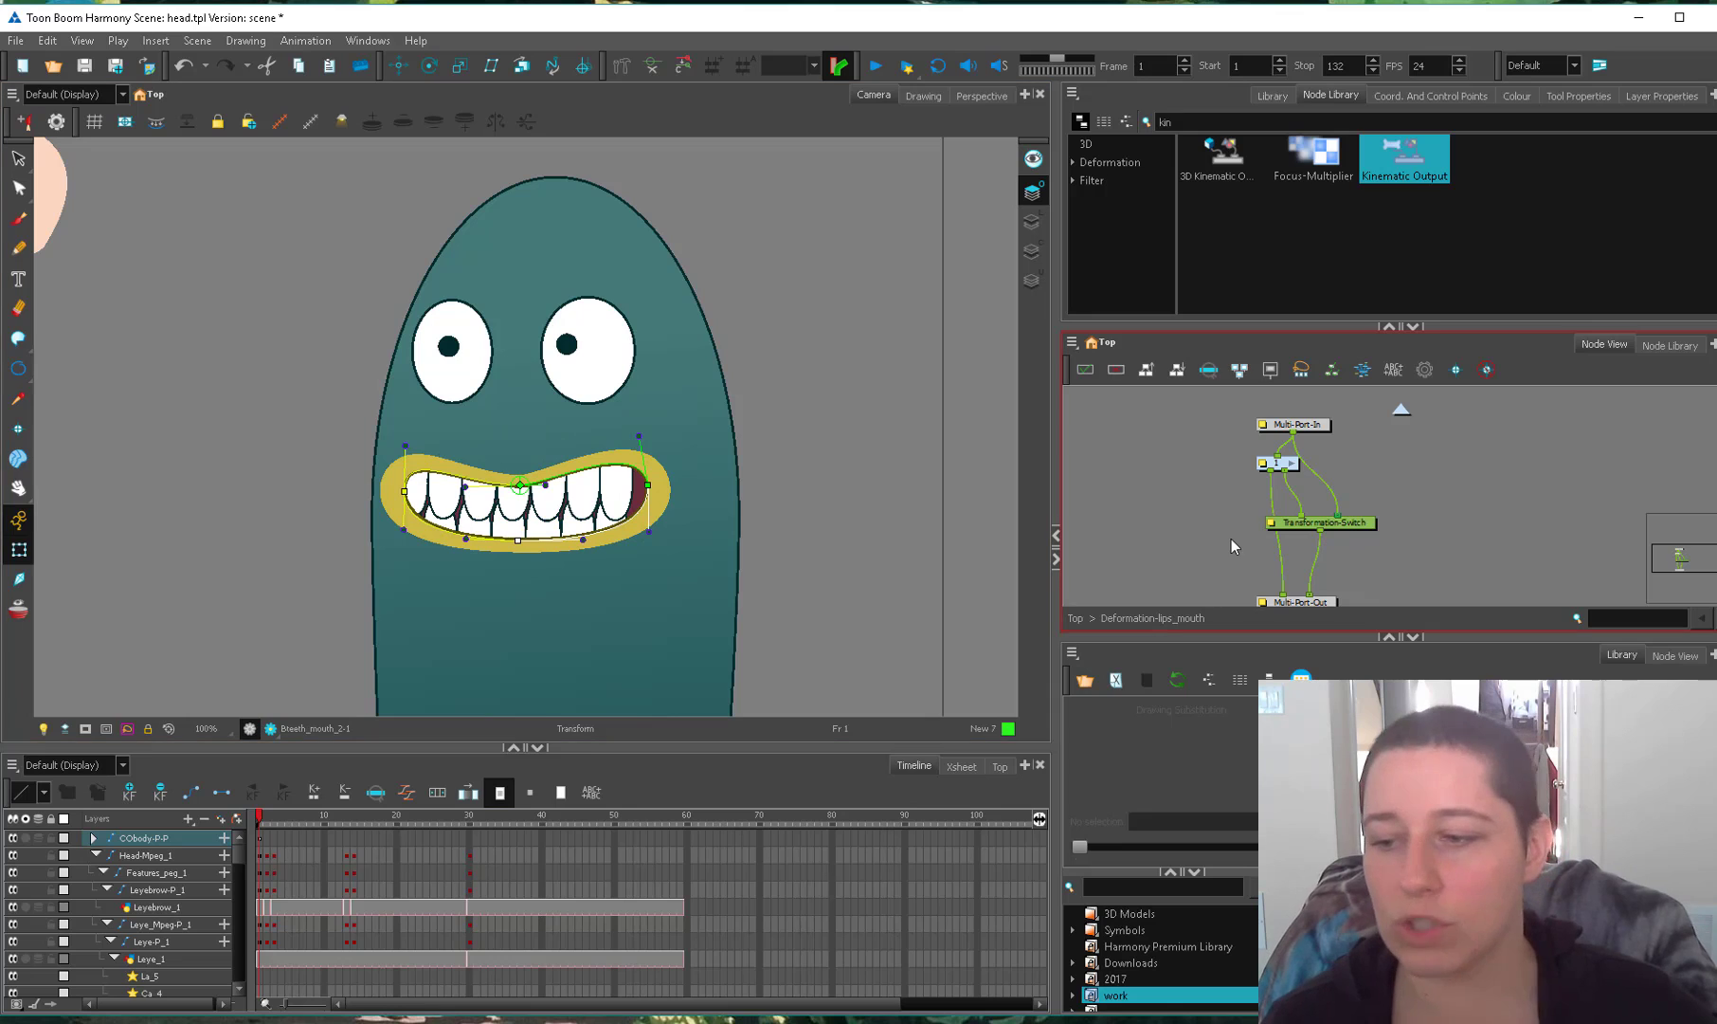
pyautogui.click(1076, 618)
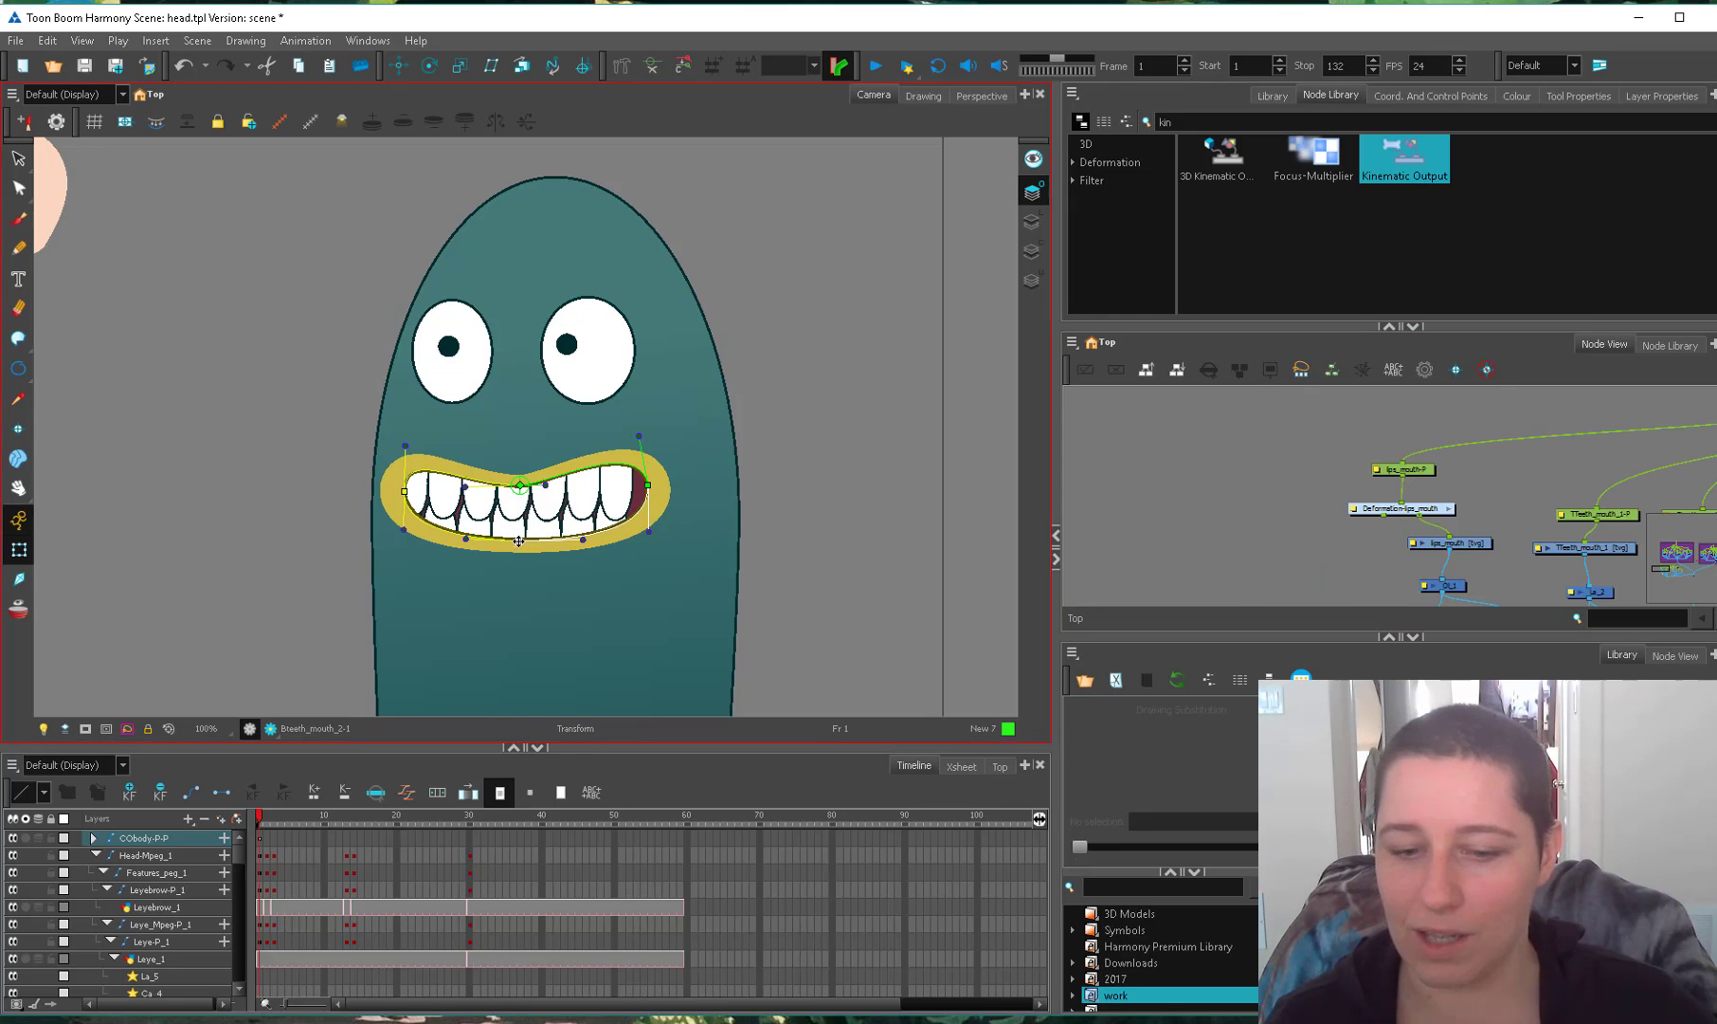
pyautogui.moveTo(519, 541)
pyautogui.mouseDown()
pyautogui.moveTo(515, 562)
pyautogui.moveTo(517, 543)
pyautogui.mouseUp()
# Connect the lips deformation group's extra output to the bottom teeth's peg.
pyautogui.moveTo(1631, 519); pyautogui.dragTo(1348, 462)
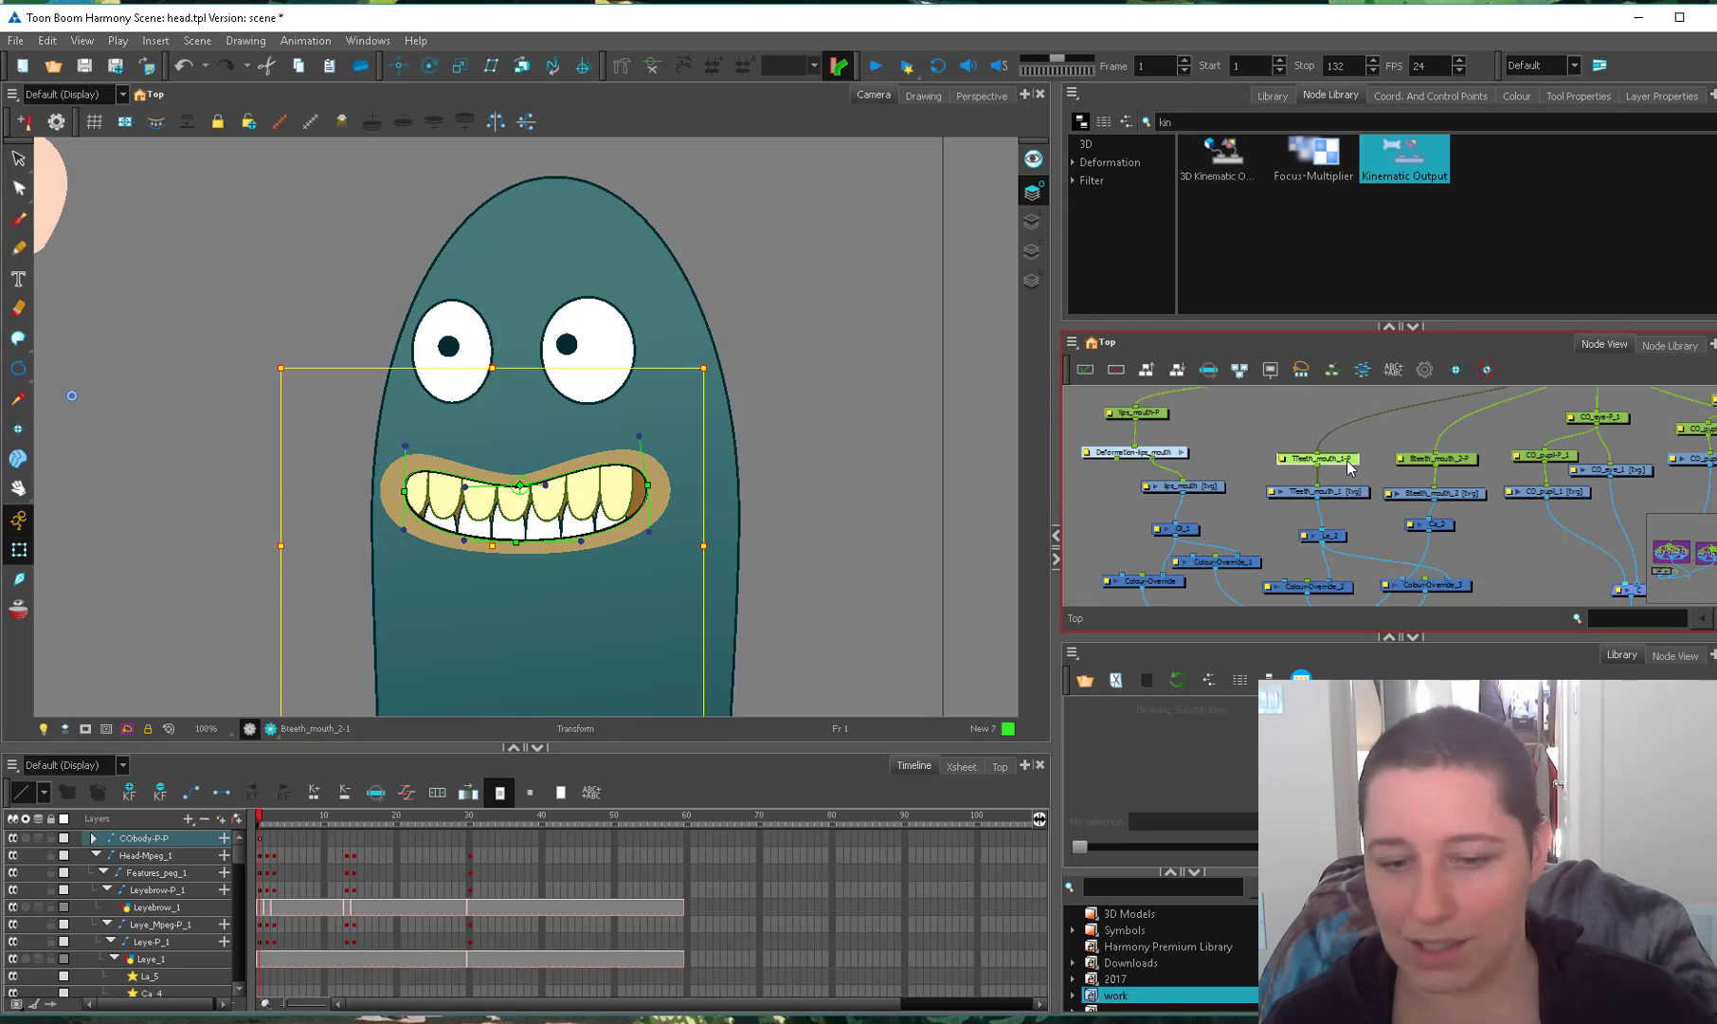
pyautogui.click(1460, 465)
pyautogui.moveTo(1117, 460); pyautogui.dragTo(1433, 454)
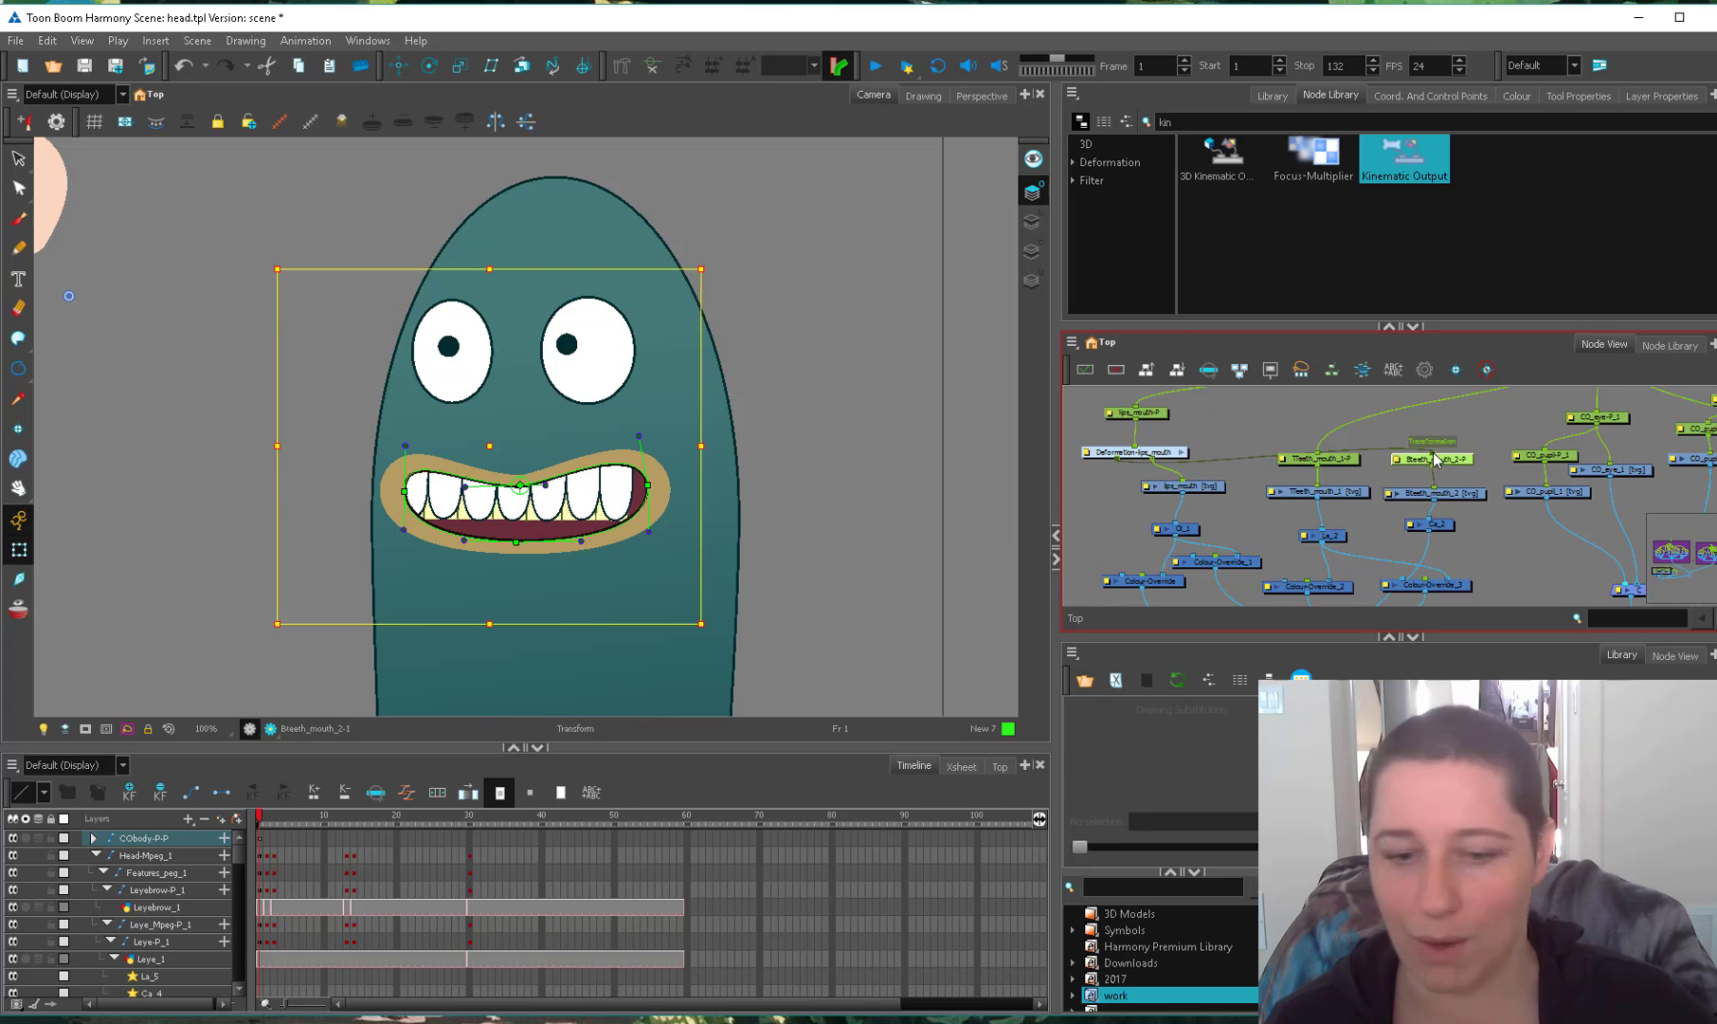
# Move the lips' lower and corner deformation points to test how the bottom teeth follow, shaping a narrower smile.
pyautogui.moveTo(517, 543)
pyautogui.mouseDown()
pyautogui.moveTo(494, 739)
pyautogui.moveTo(502, 557)
pyautogui.moveTo(542, 745)
pyautogui.moveTo(503, 550)
pyautogui.moveTo(538, 730)
pyautogui.moveTo(502, 550)
pyautogui.moveTo(511, 728)
pyautogui.moveTo(510, 556)
pyautogui.mouseUp()
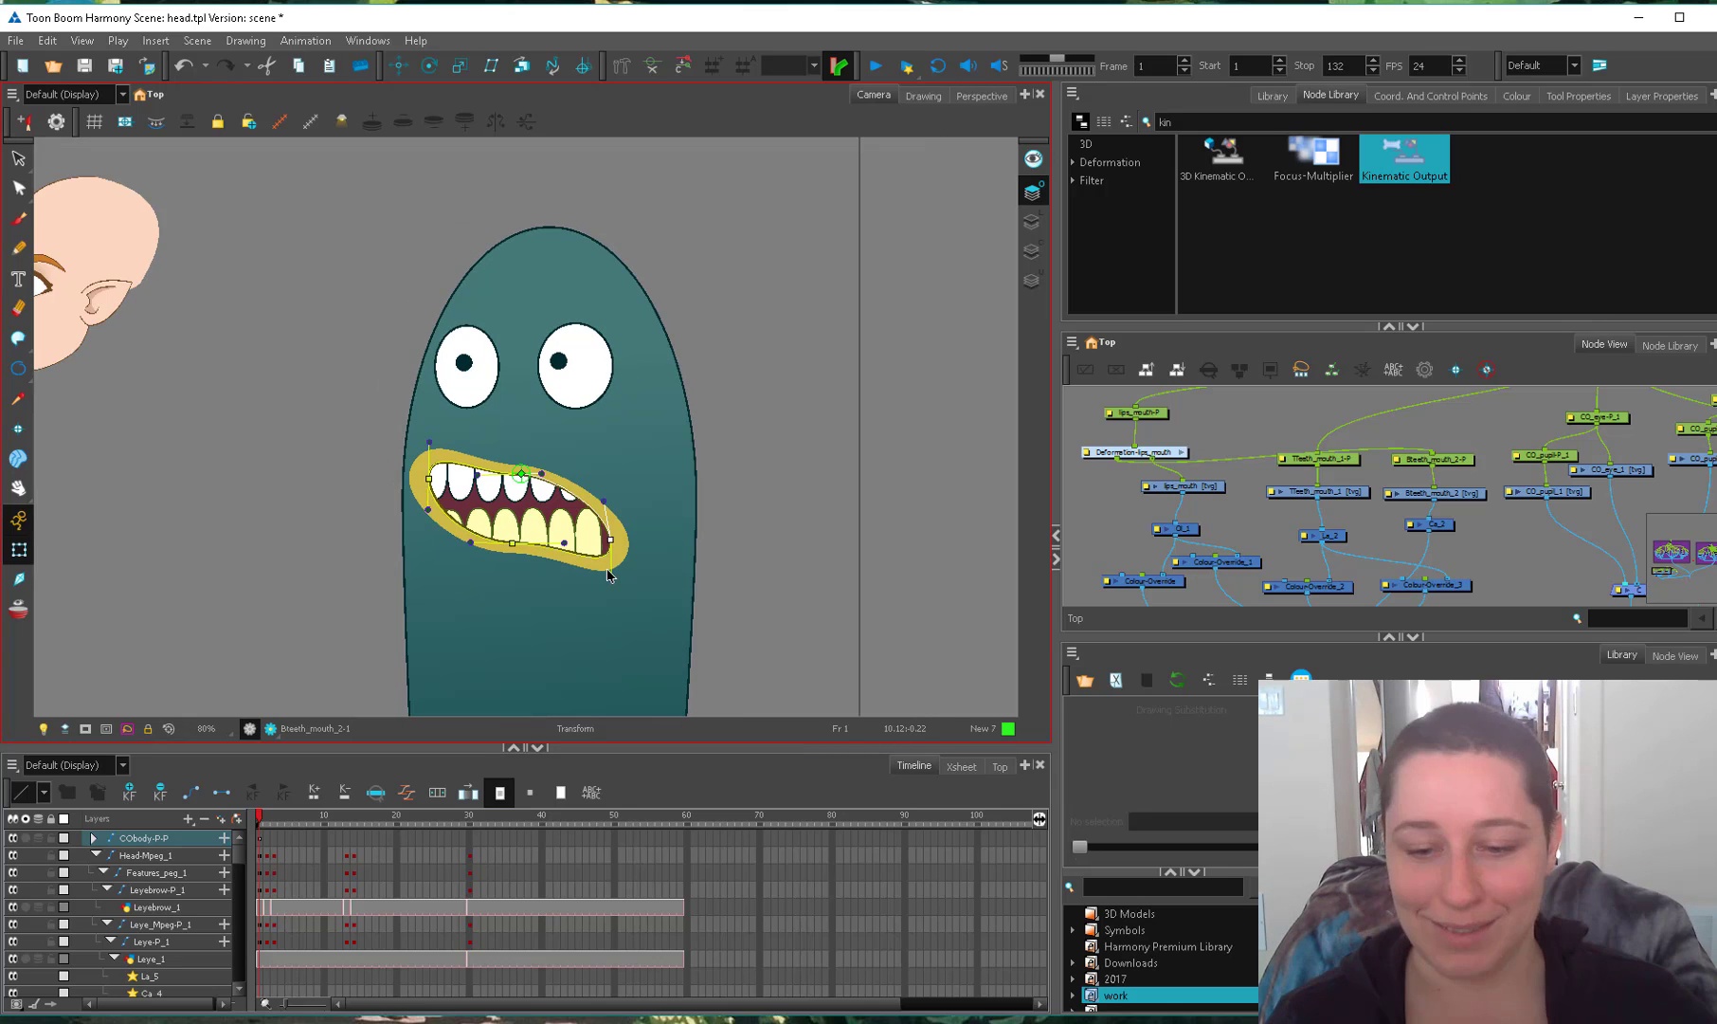
pyautogui.moveTo(607, 573); pyautogui.dragTo(572, 557)
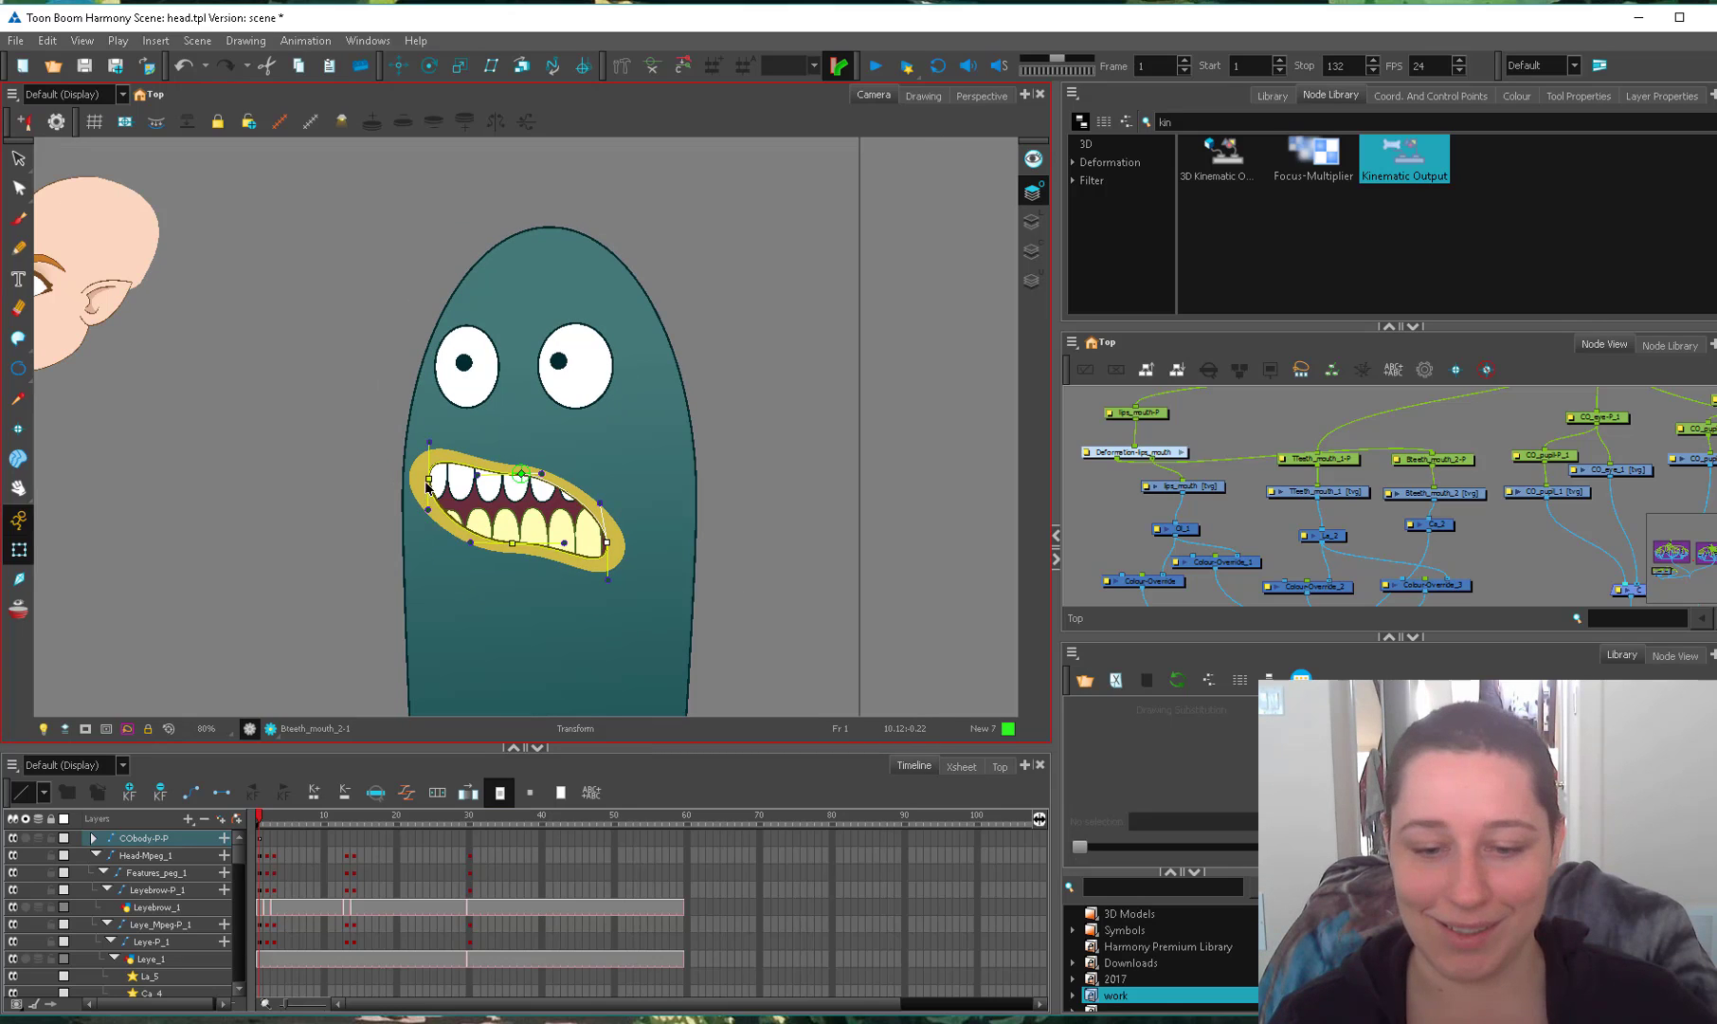
pyautogui.moveTo(427, 486); pyautogui.dragTo(606, 487)
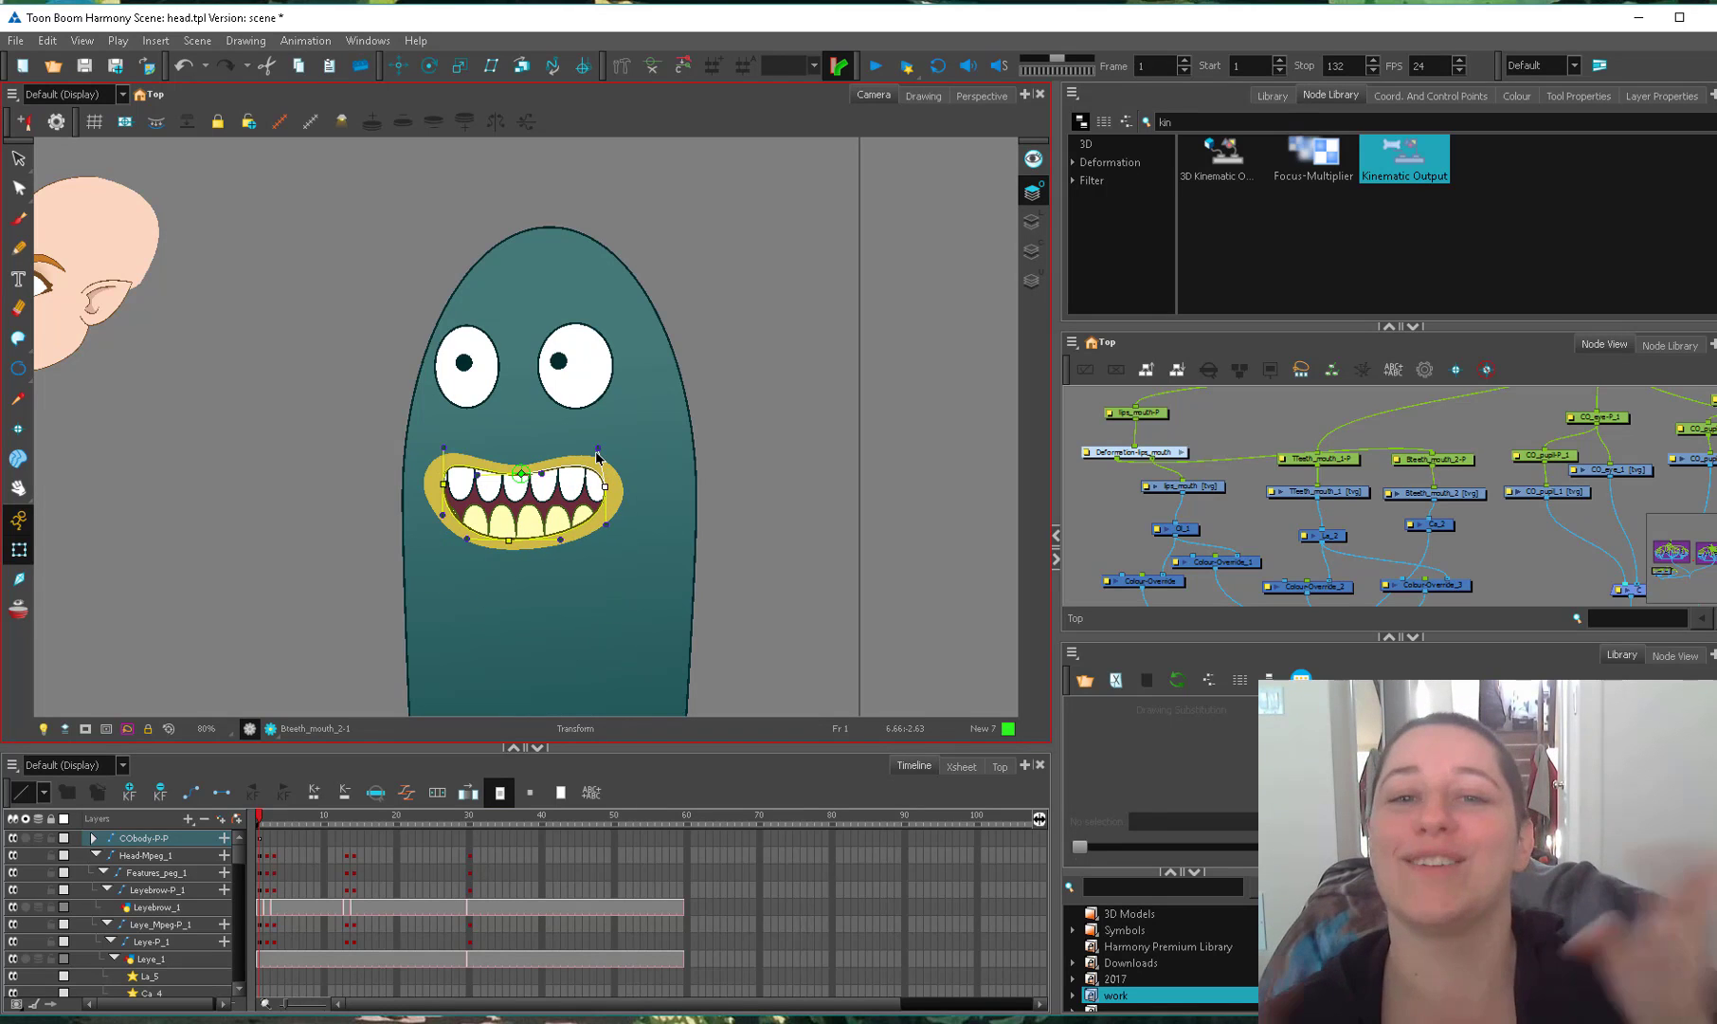
# Pull the lower lip far down to open the mouth wide, then raise it back to a moderate opening.
pyautogui.moveTo(509, 540); pyautogui.dragTo(509, 775)
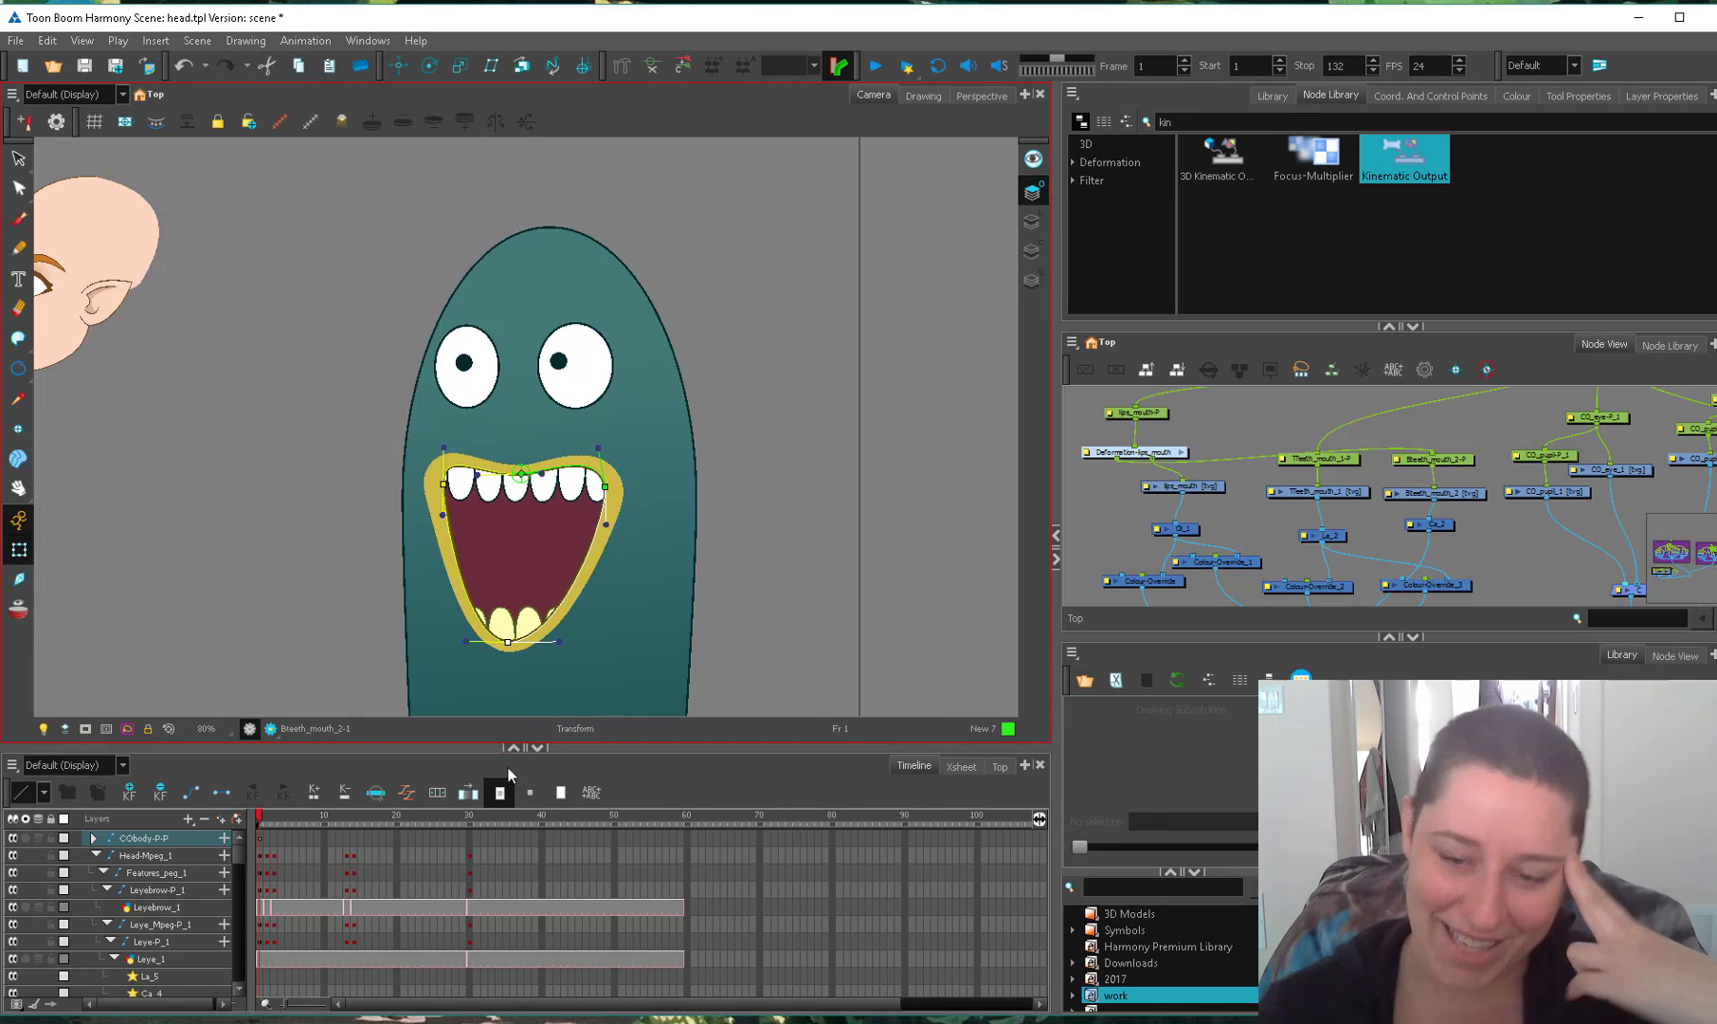
pyautogui.click(784, 548)
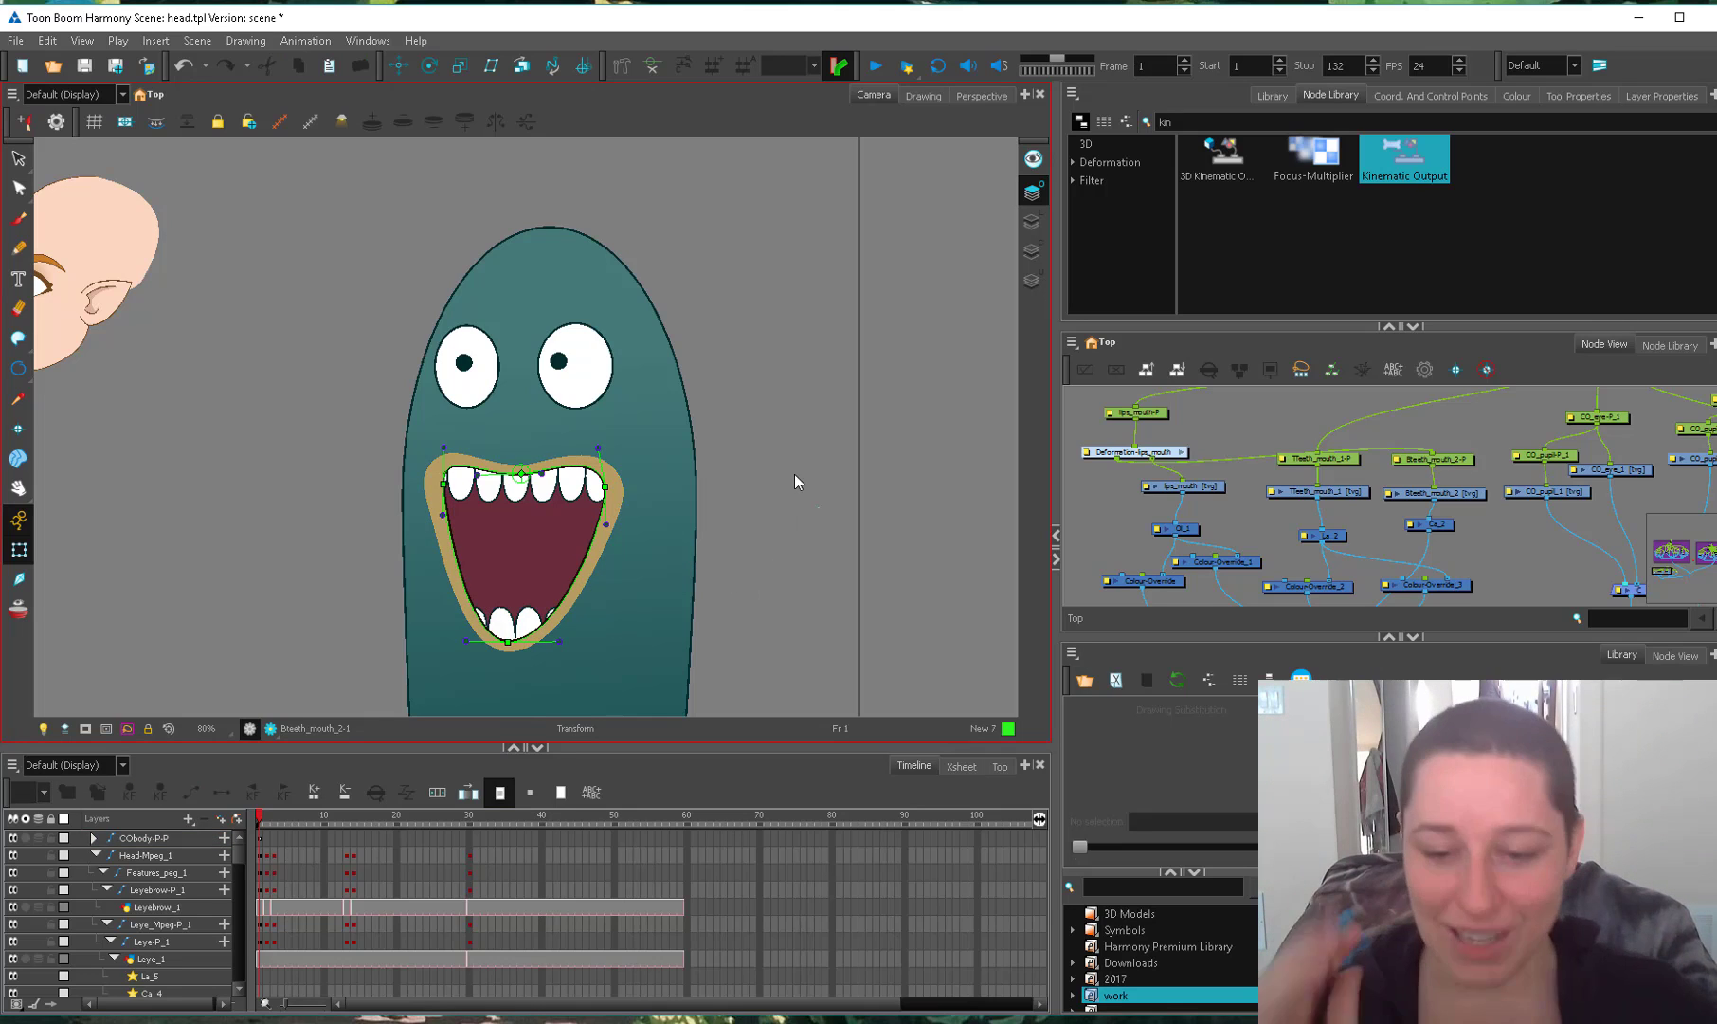
pyautogui.click(559, 643)
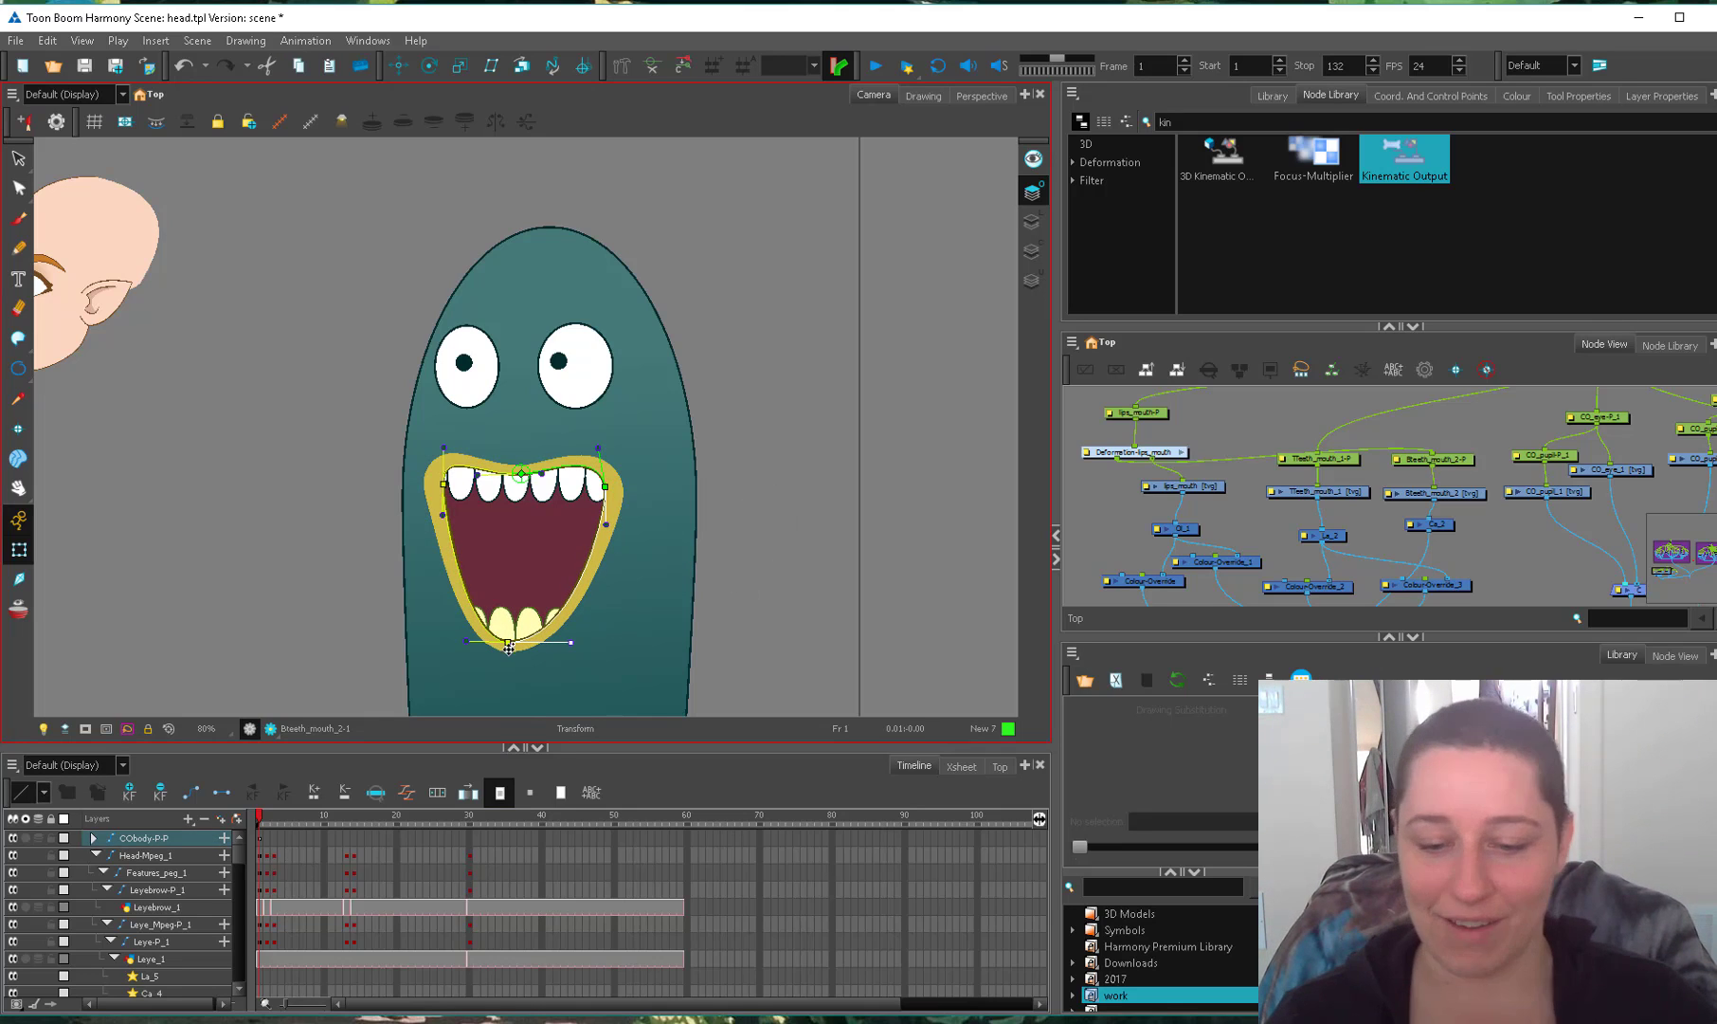
pyautogui.moveTo(508, 643); pyautogui.dragTo(509, 555)
pyautogui.scroll(-2, 706, 569)
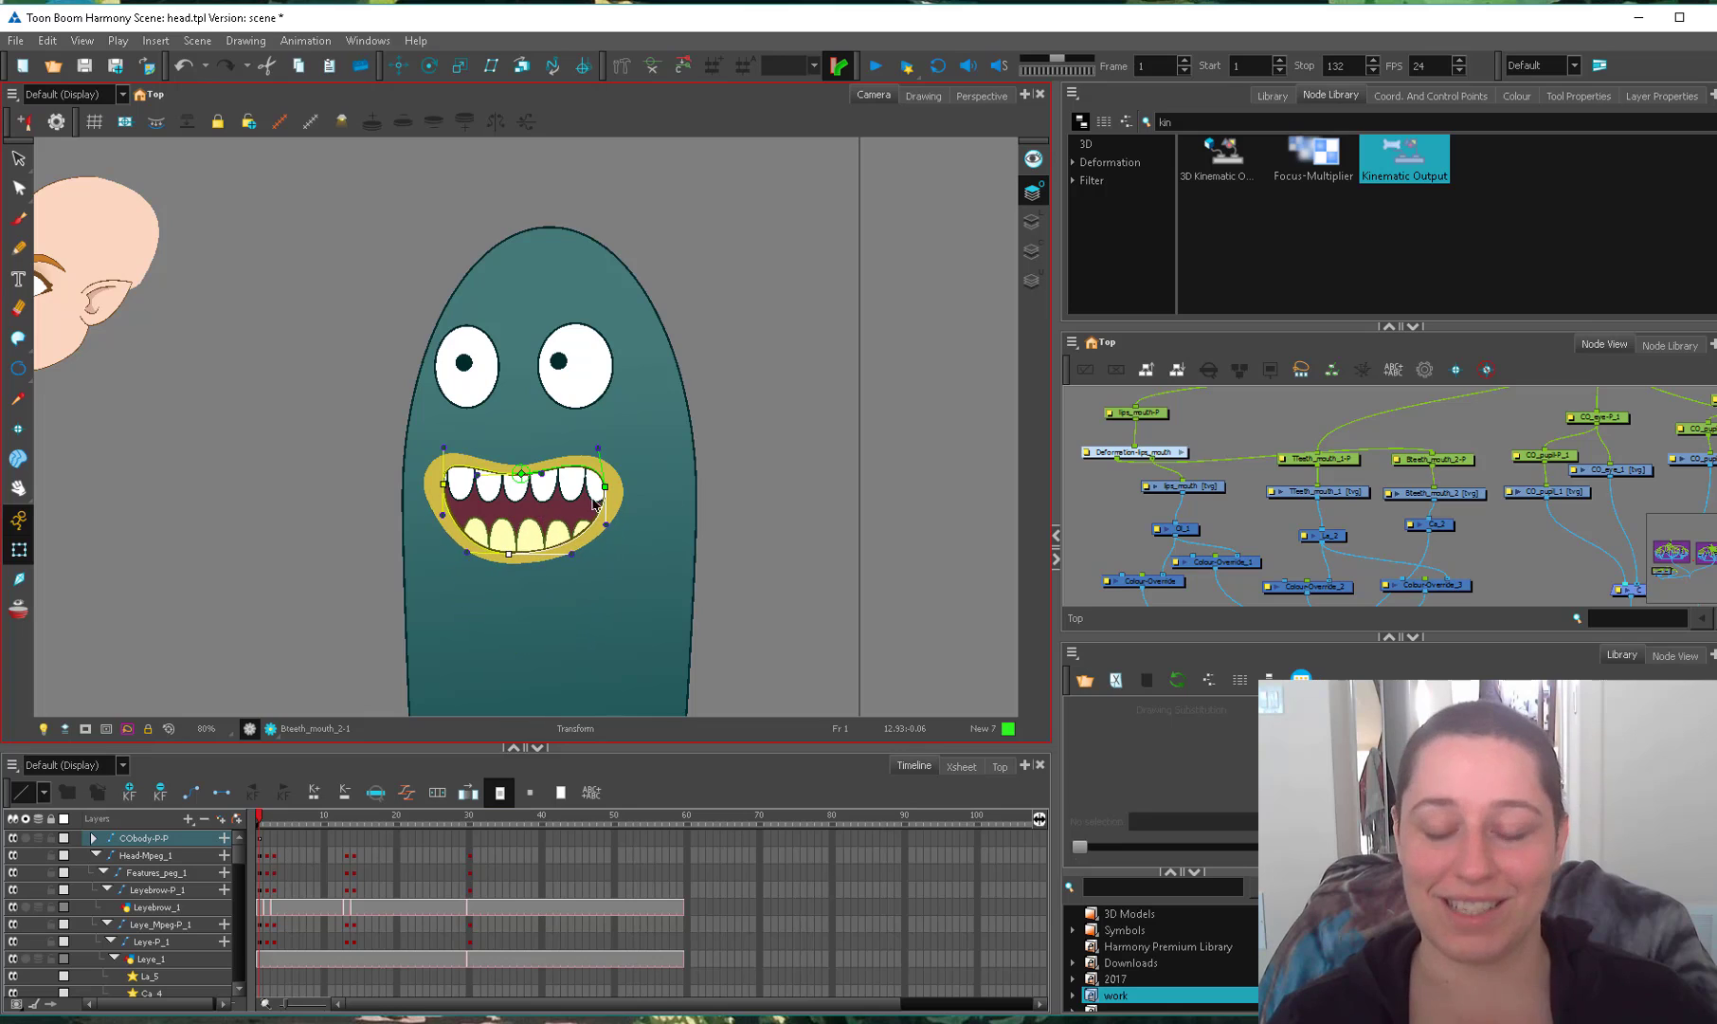
# Adjust the lips' lower and corner deformation points into a slightly wider, shallower smile.
pyautogui.moveTo(673, 586); pyautogui.dragTo(715, 592)
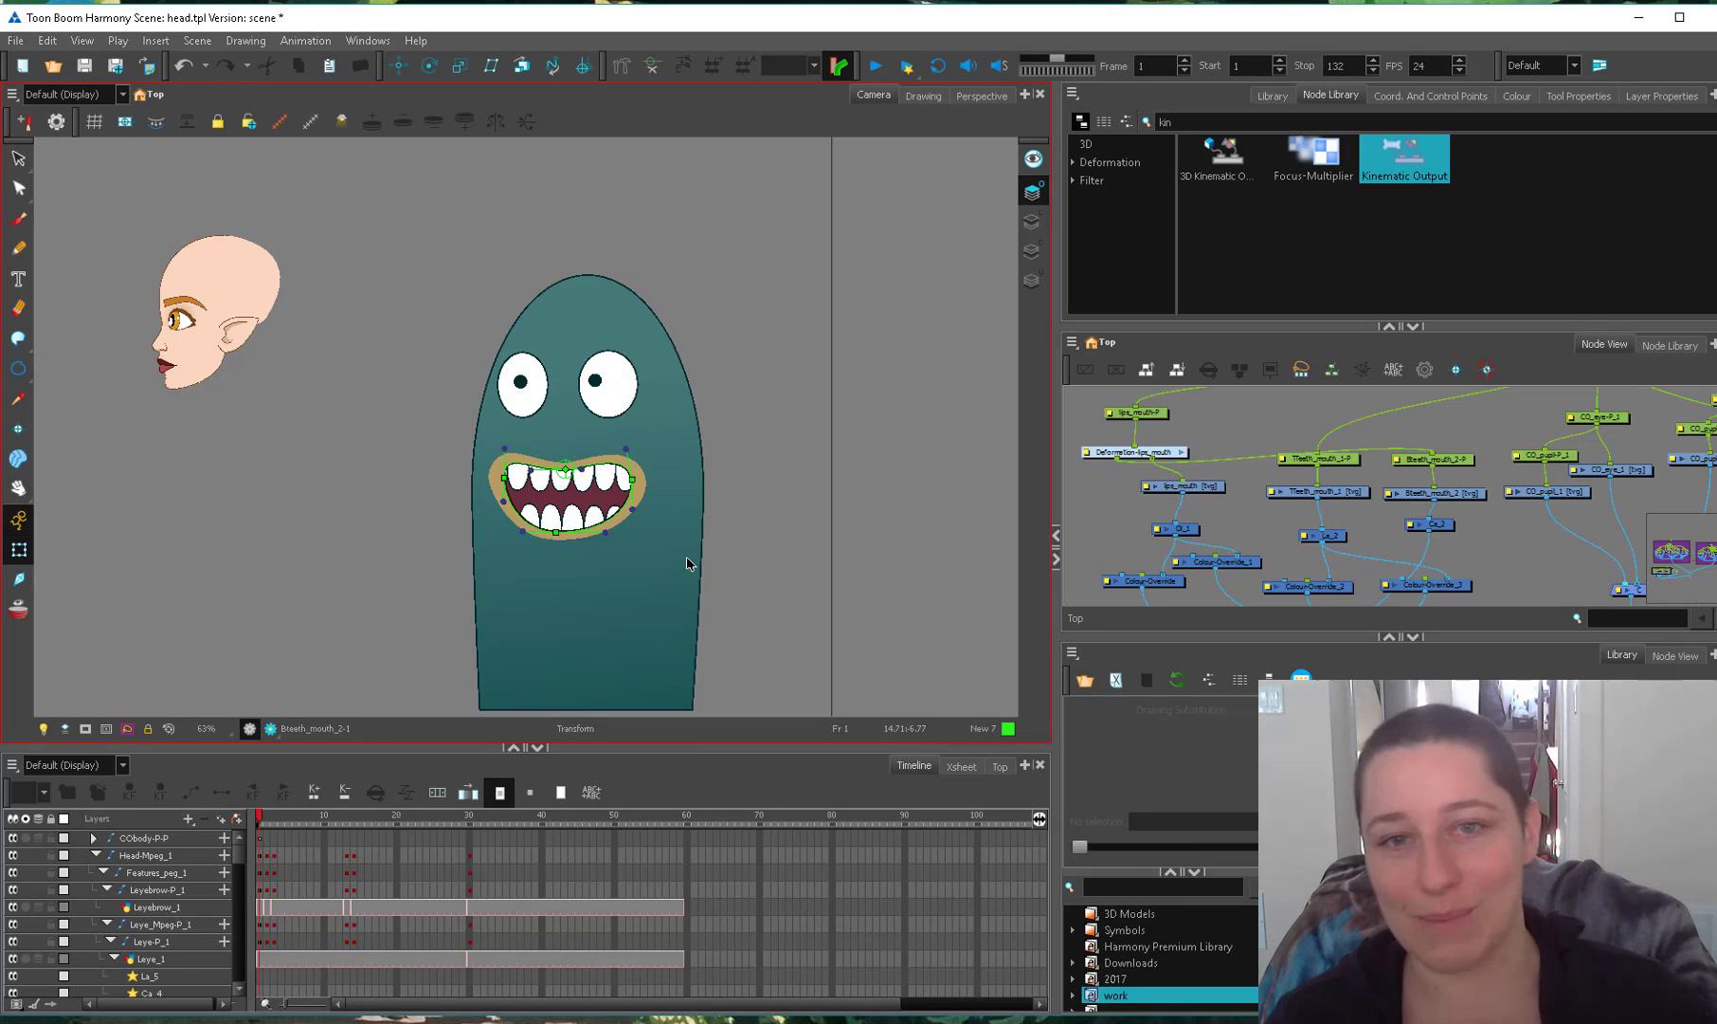
pyautogui.moveTo(557, 532)
pyautogui.mouseDown()
pyautogui.moveTo(561, 482)
pyautogui.moveTo(557, 561)
pyautogui.mouseUp()
pyautogui.rightClick(559, 543)
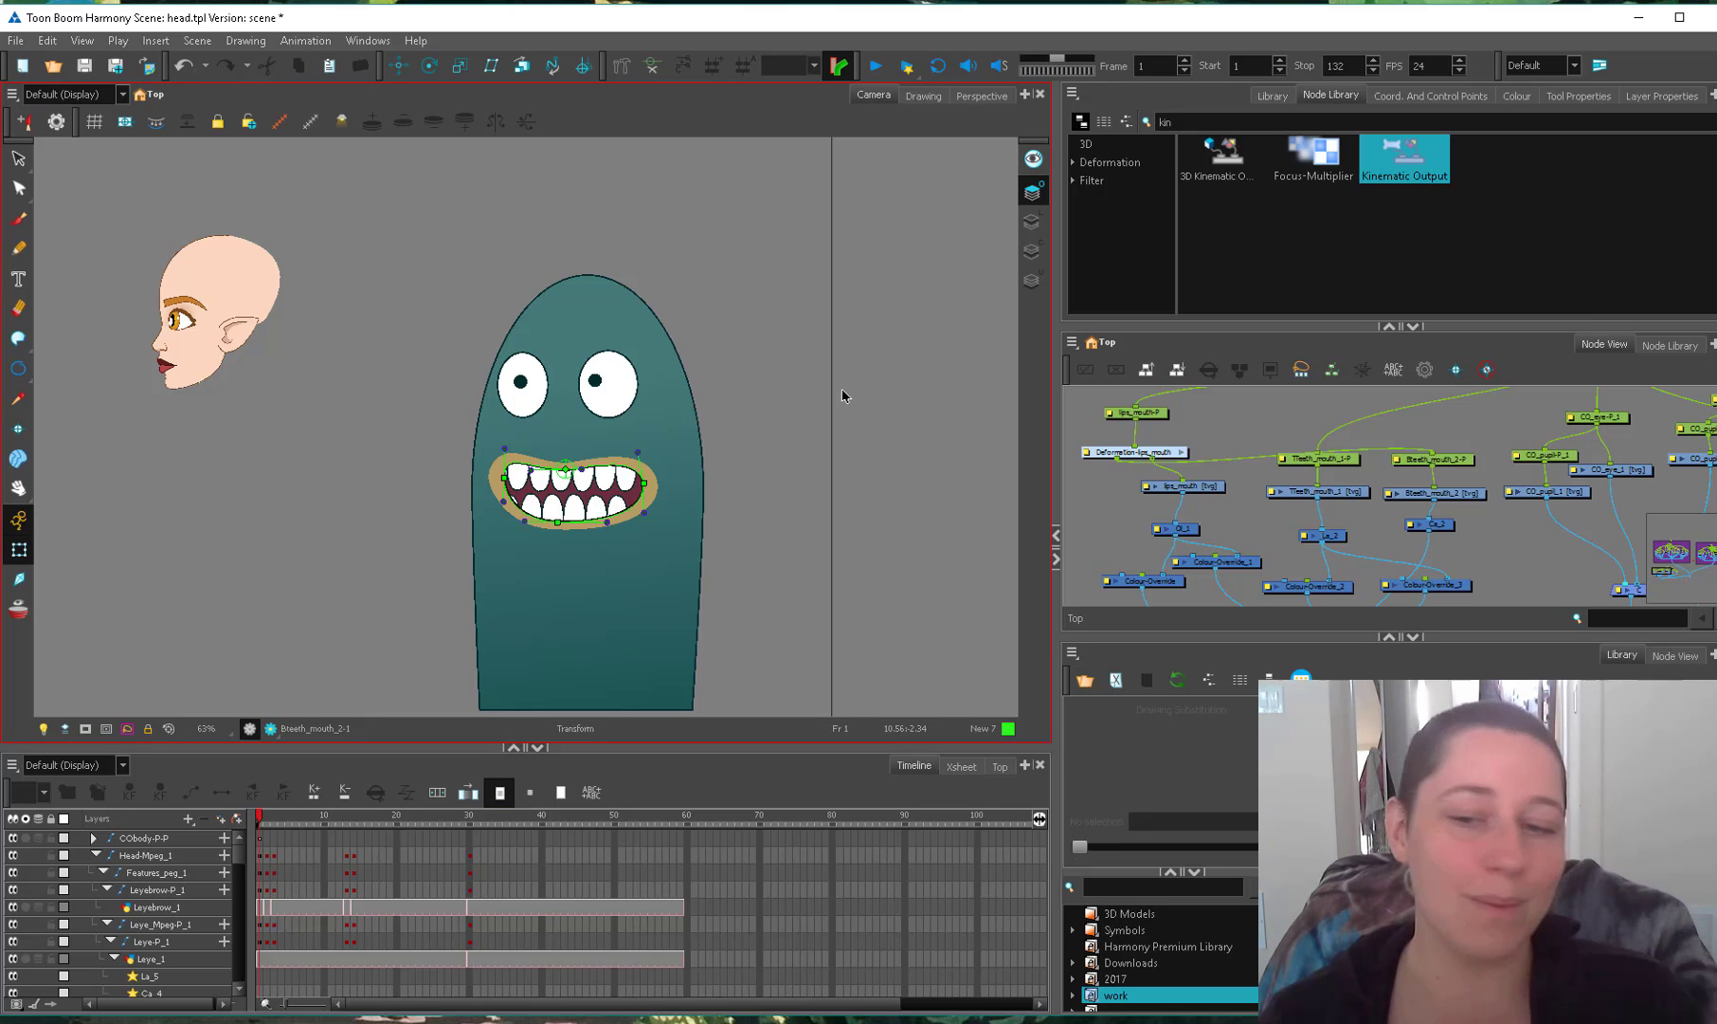
pyautogui.scroll(-1, 654, 621)
pyautogui.moveTo(654, 621); pyautogui.dragTo(771, 657)
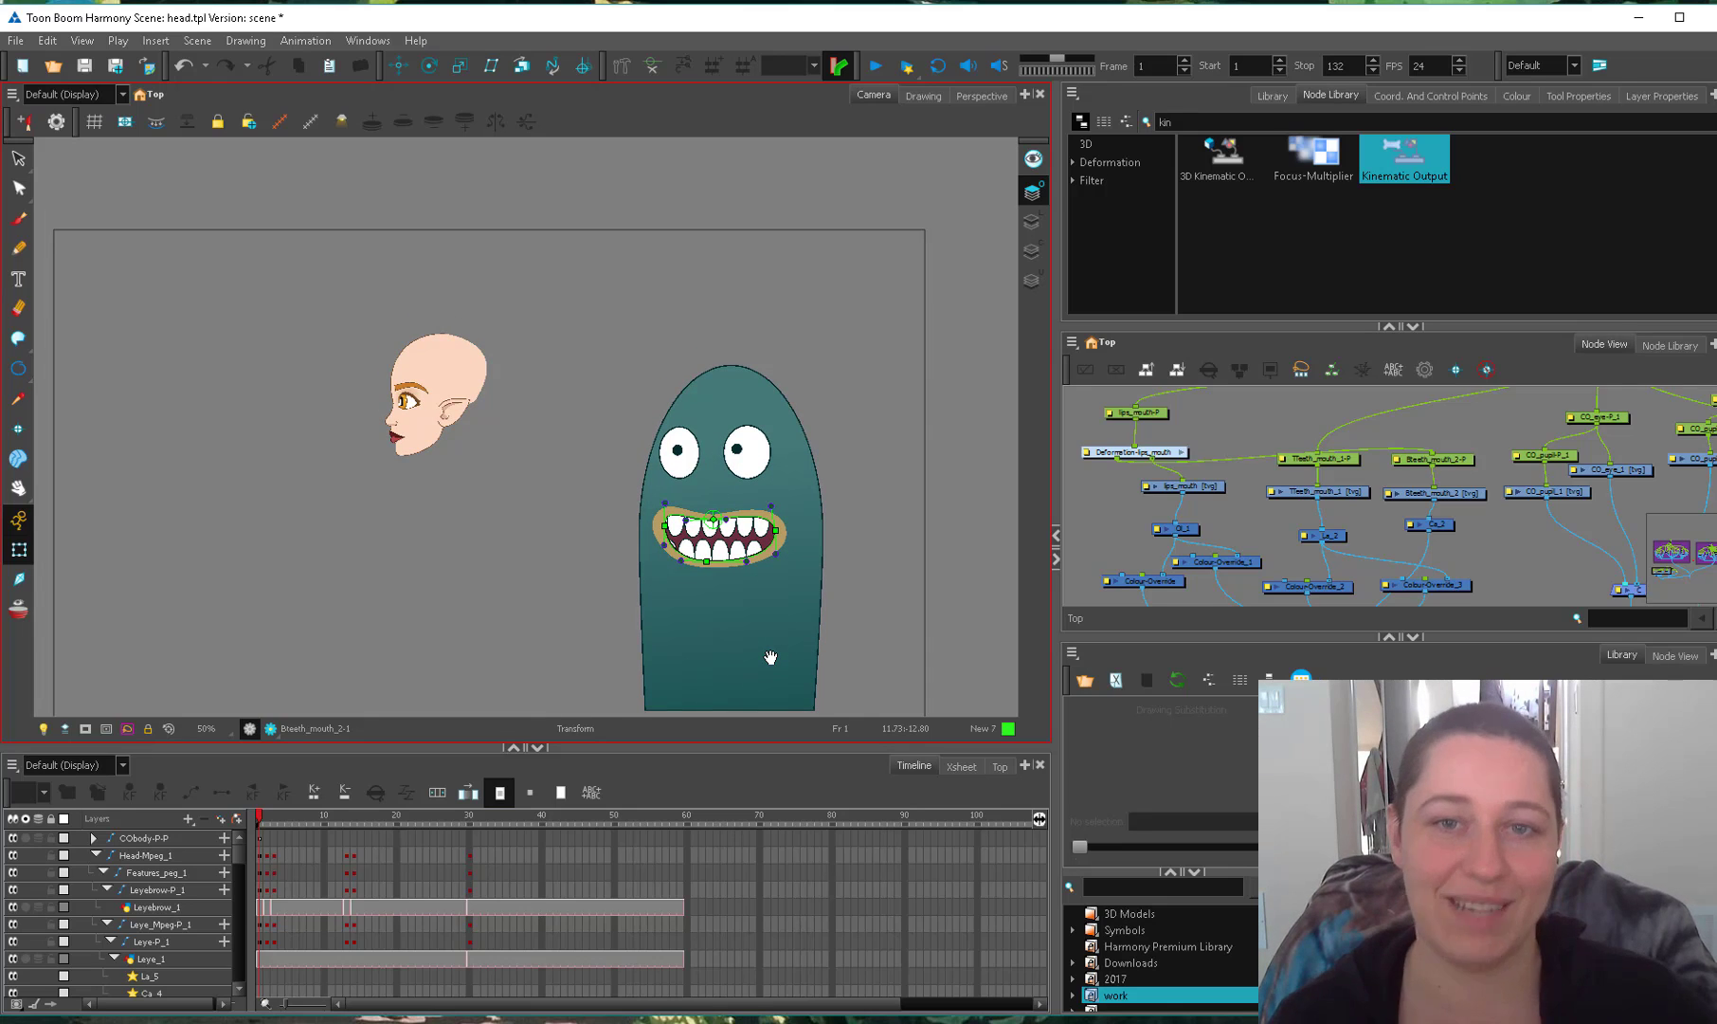
# Go to frame 7 and select the elf head's mouth drawing to compare the two mouth rigs.
pyautogui.moveTo(334, 825); pyautogui.dragTo(304, 825)
pyautogui.scroll(2, 468, 545)
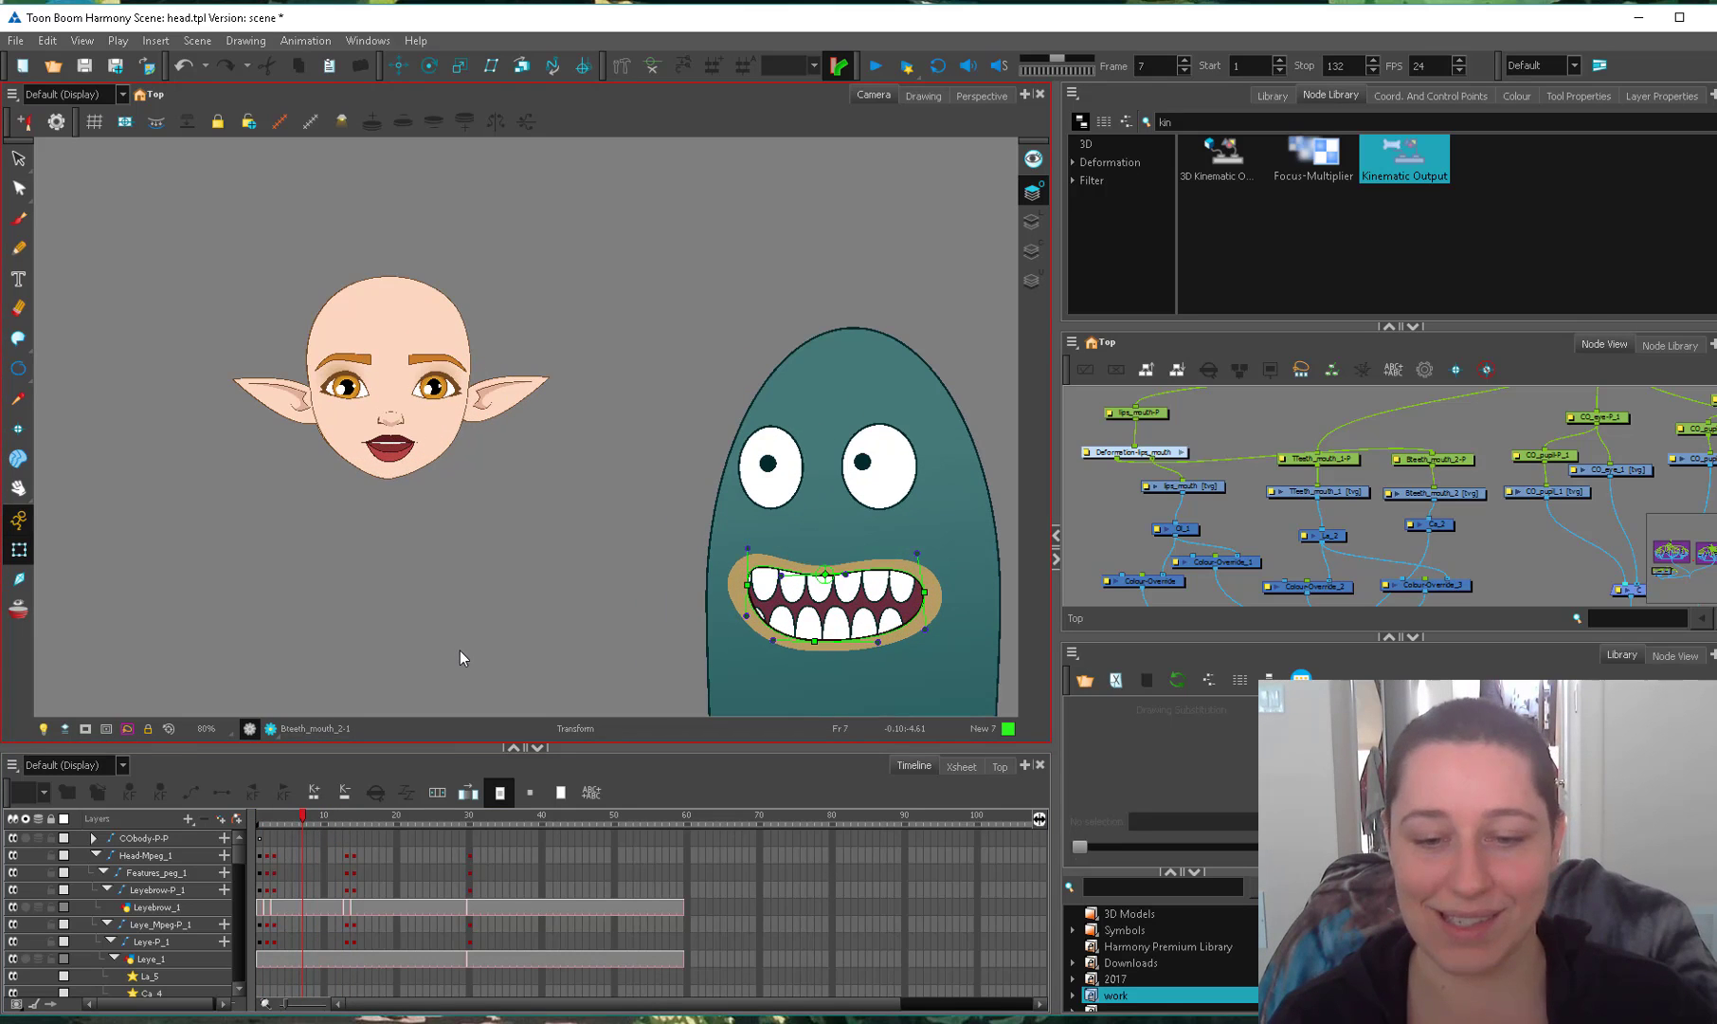
pyautogui.click(375, 476)
pyautogui.scroll(-1, 452, 575)
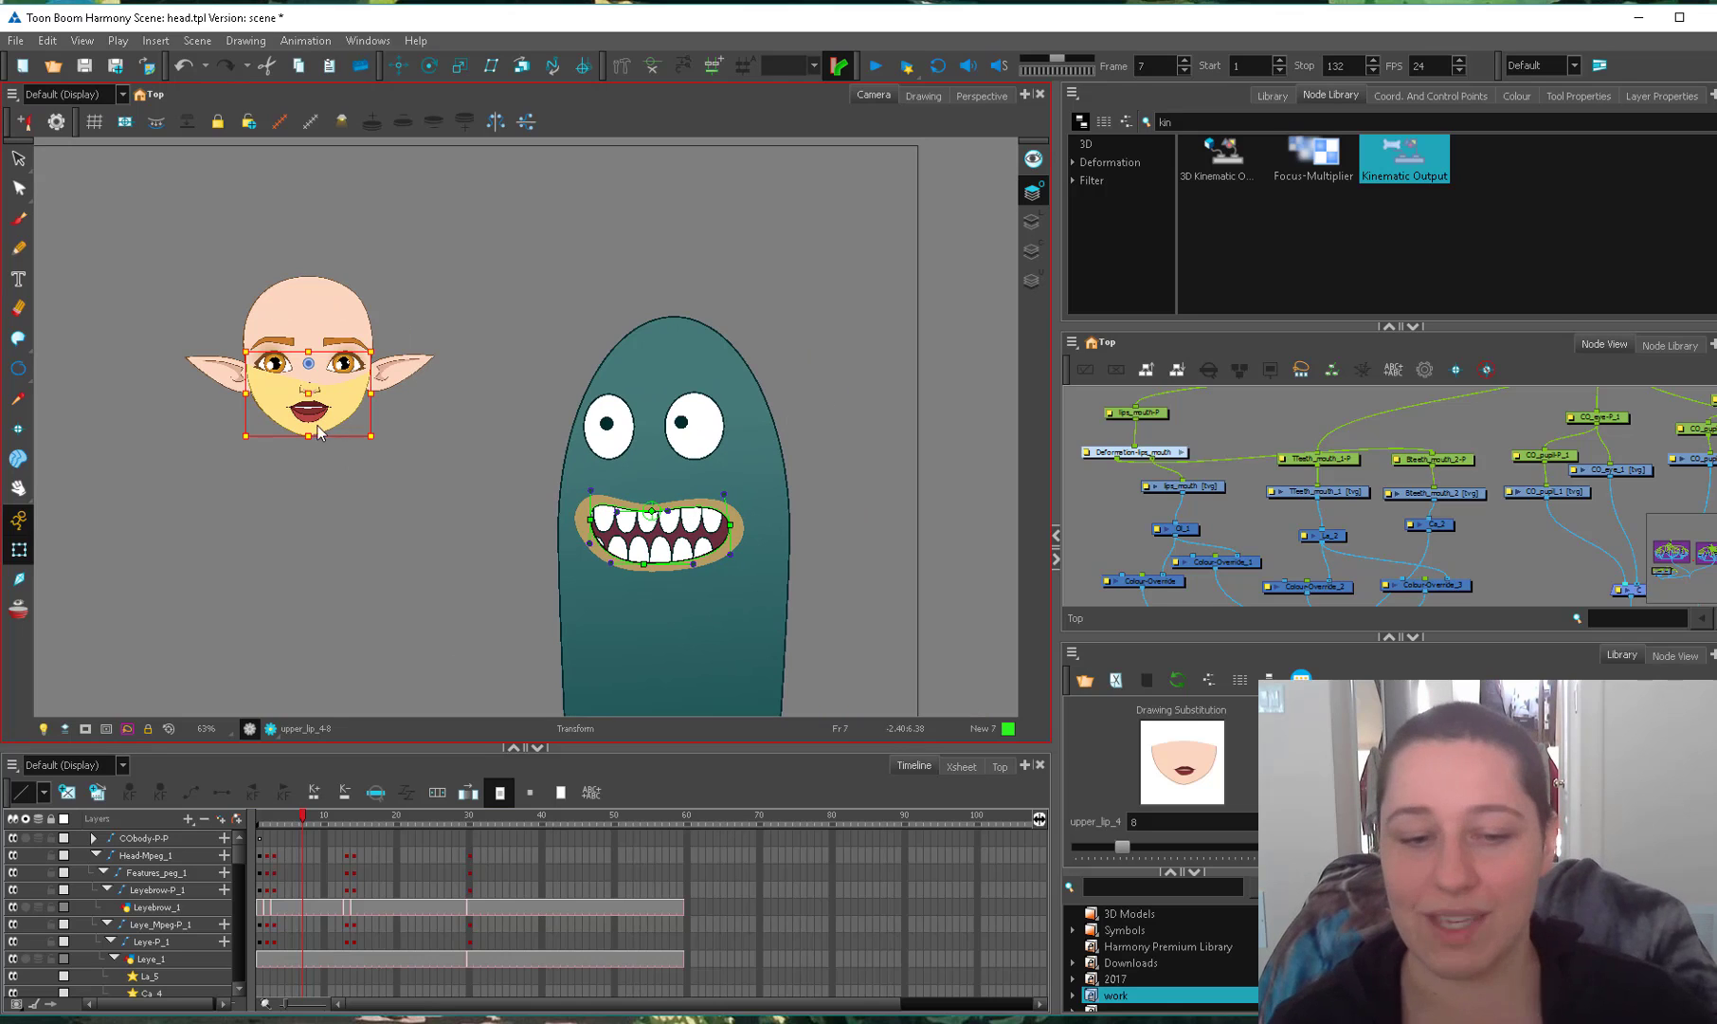
# Pull the green character's lower lip point down at frame 7 to open the mouth with its bottom teeth.
pyautogui.moveTo(643, 564)
pyautogui.mouseDown()
pyautogui.moveTo(645, 675)
pyautogui.moveTo(664, 607)
pyautogui.moveTo(706, 576)
pyautogui.moveTo(692, 589)
pyautogui.moveTo(668, 567)
pyautogui.moveTo(620, 606)
pyautogui.mouseUp()
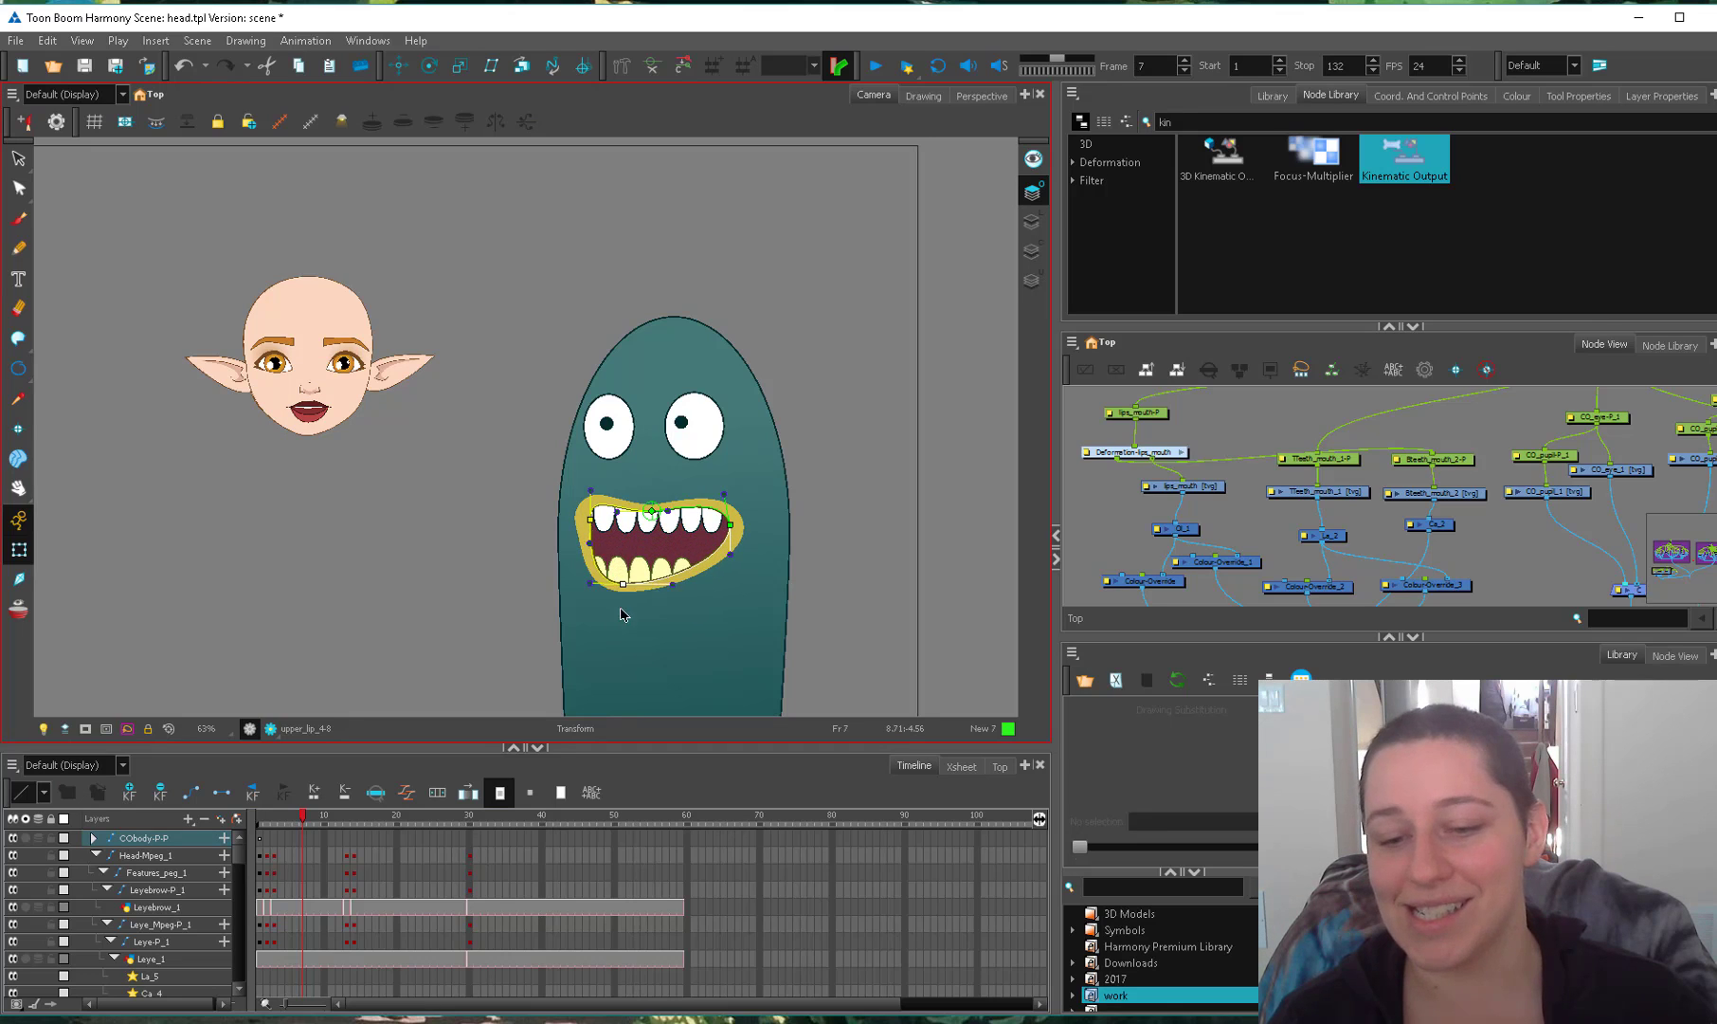
pyautogui.click(630, 791)
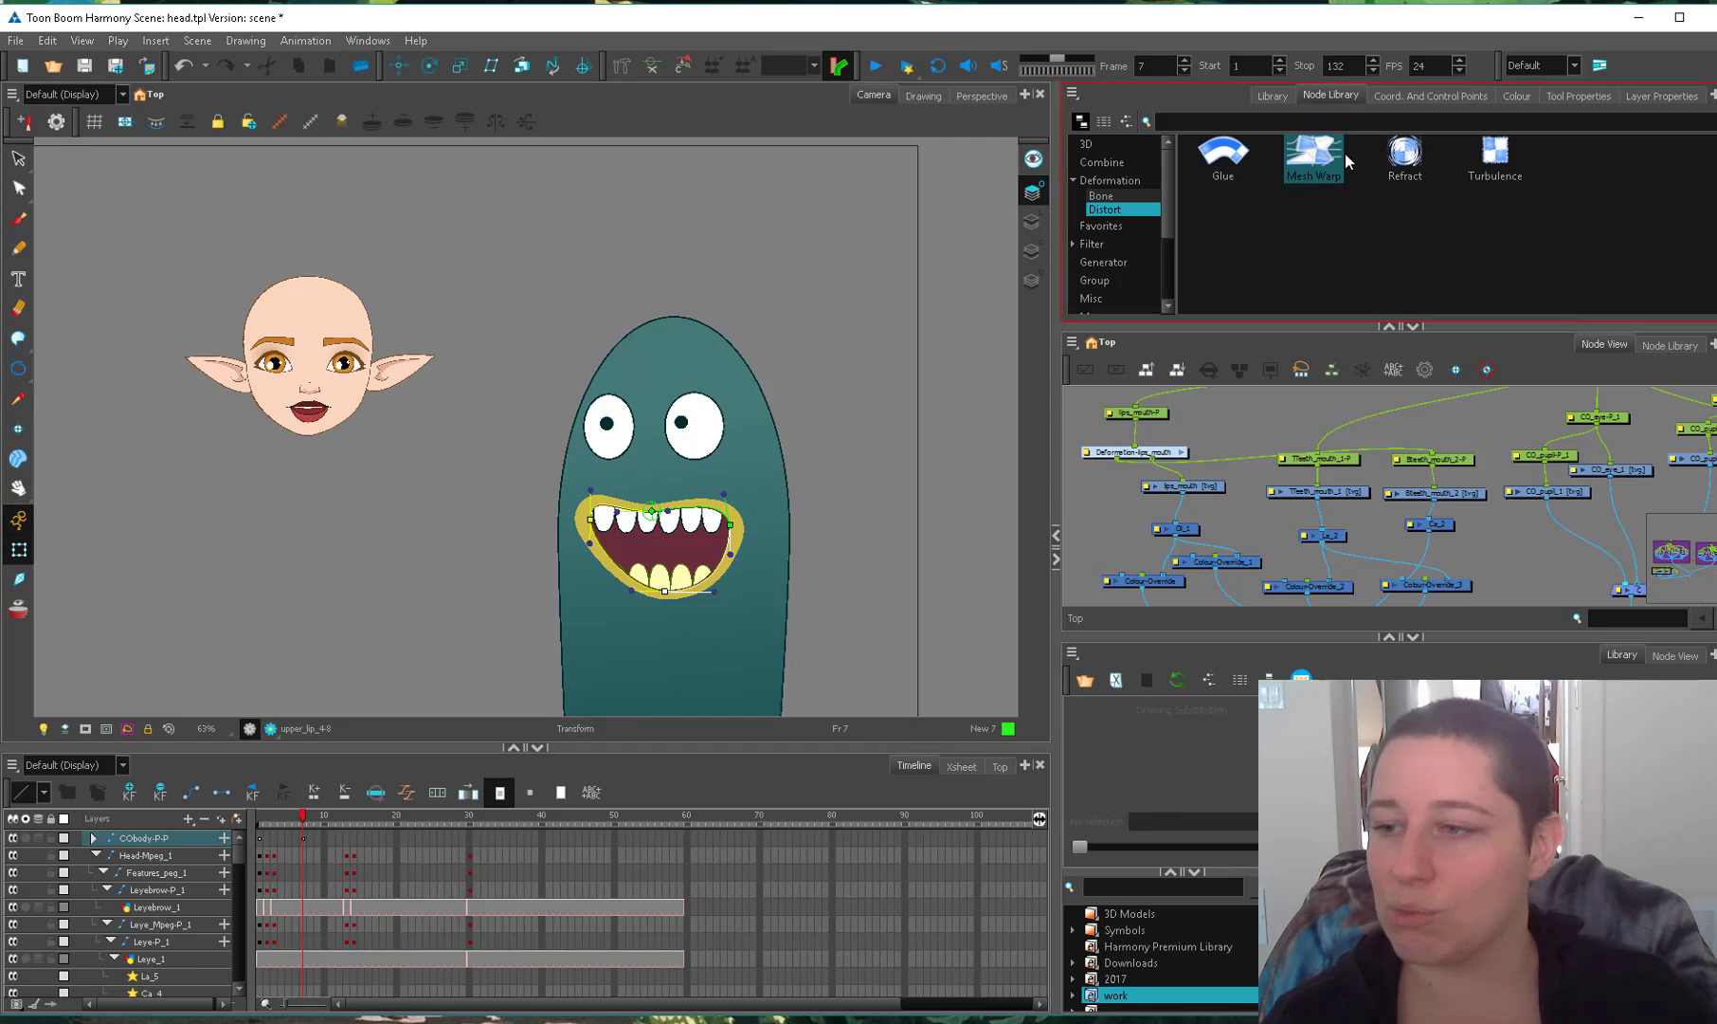
# Browse the Bone deformation nodes in the node library.
pyautogui.click(1102, 195)
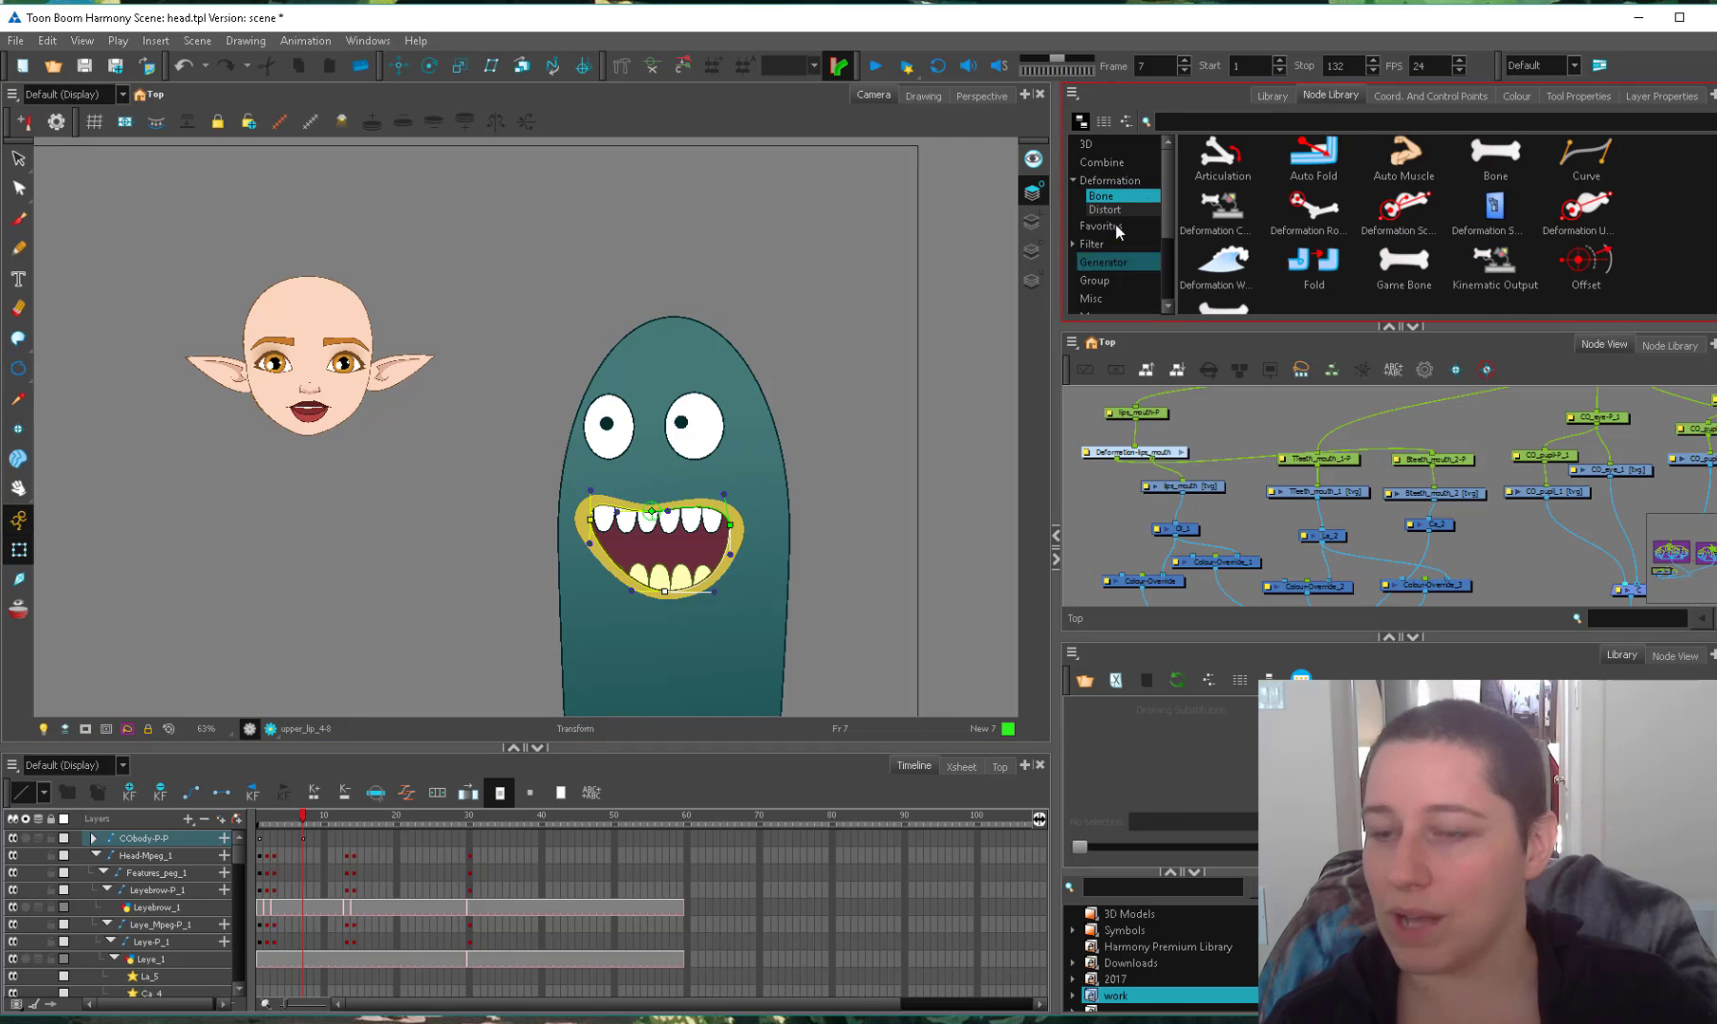